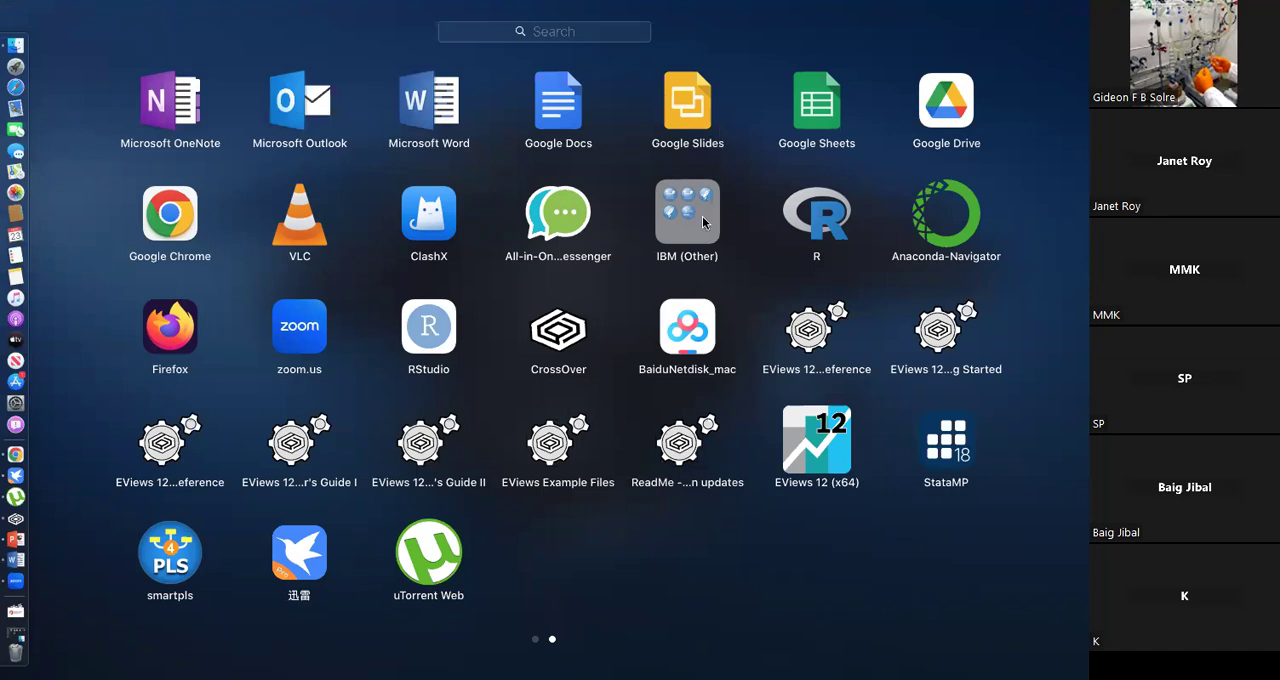
Launch SPSS Statistics and dismiss its welcome dialog to reach the empty data editor.
left_click(690, 385)
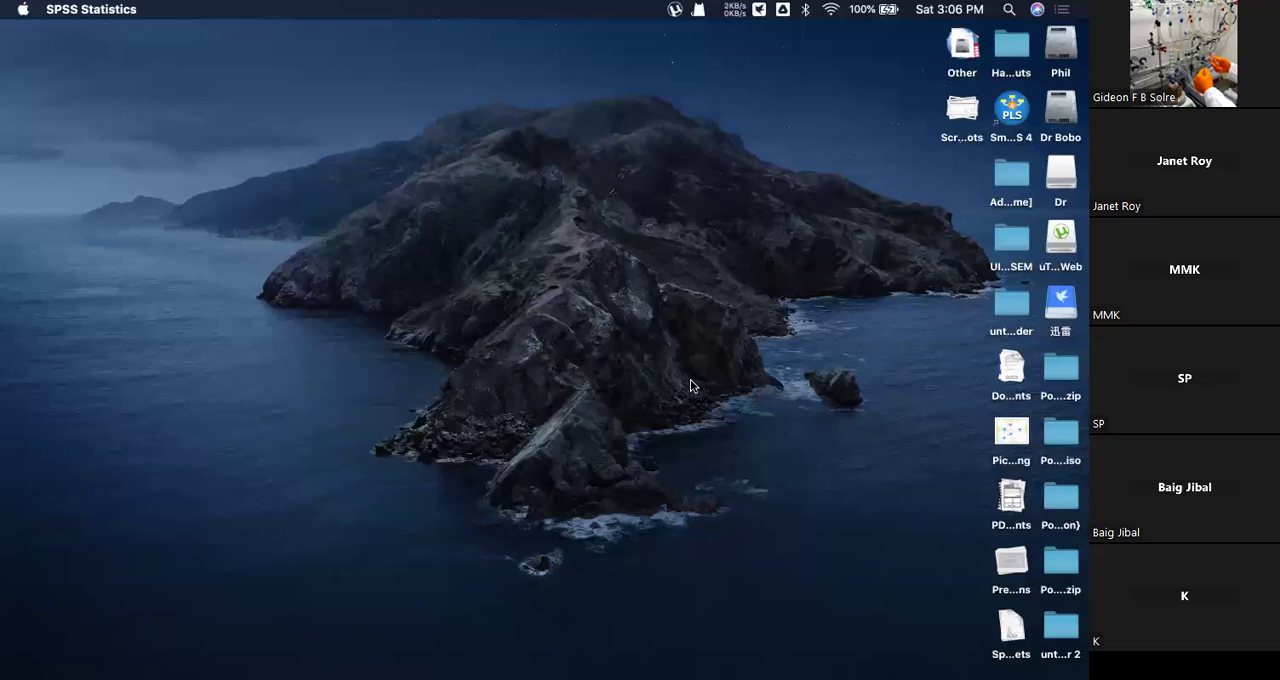
mouse_move(3, 325)
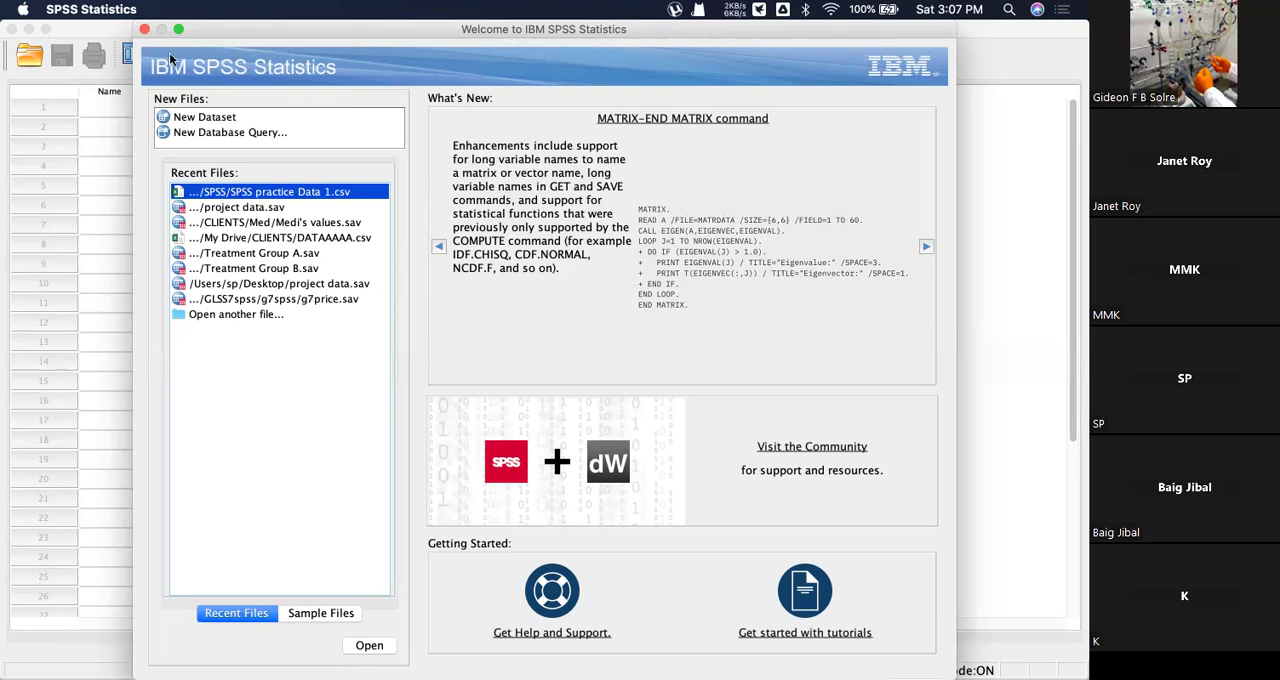
left_click(145, 30)
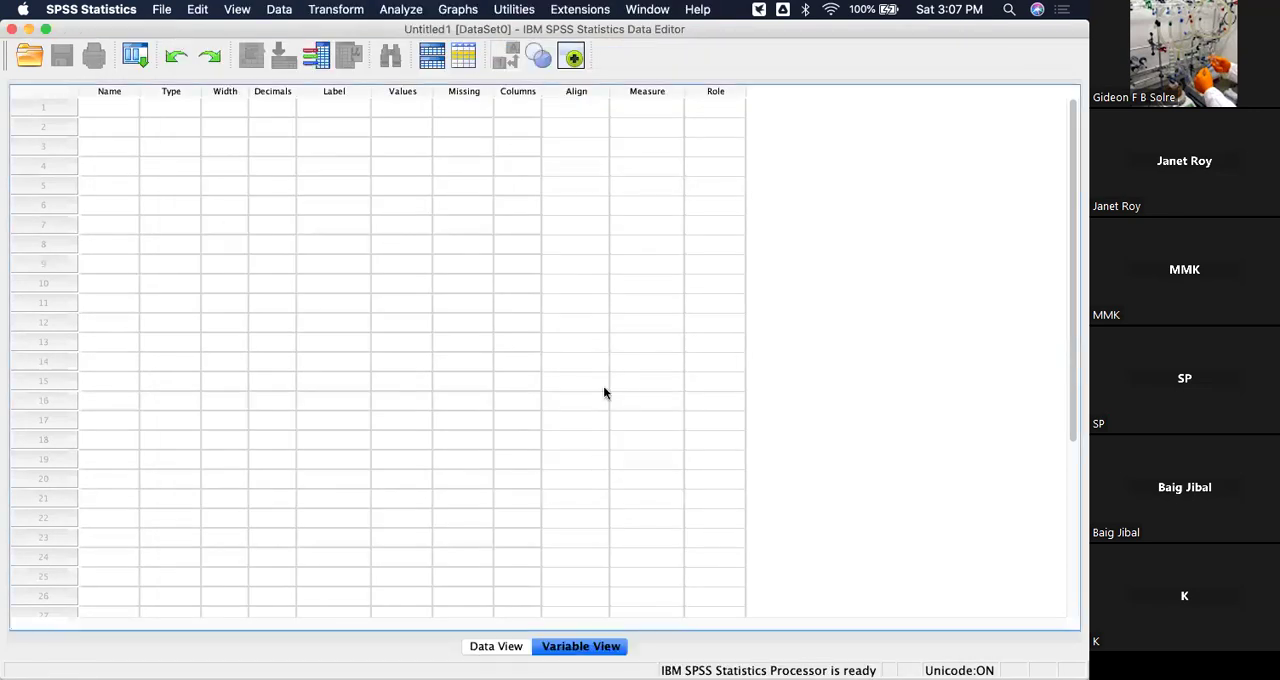
Examine the empty dataset's variable definition grid and its data entry grid, ending in Variable View.
scroll(651, 371, "down", 5)
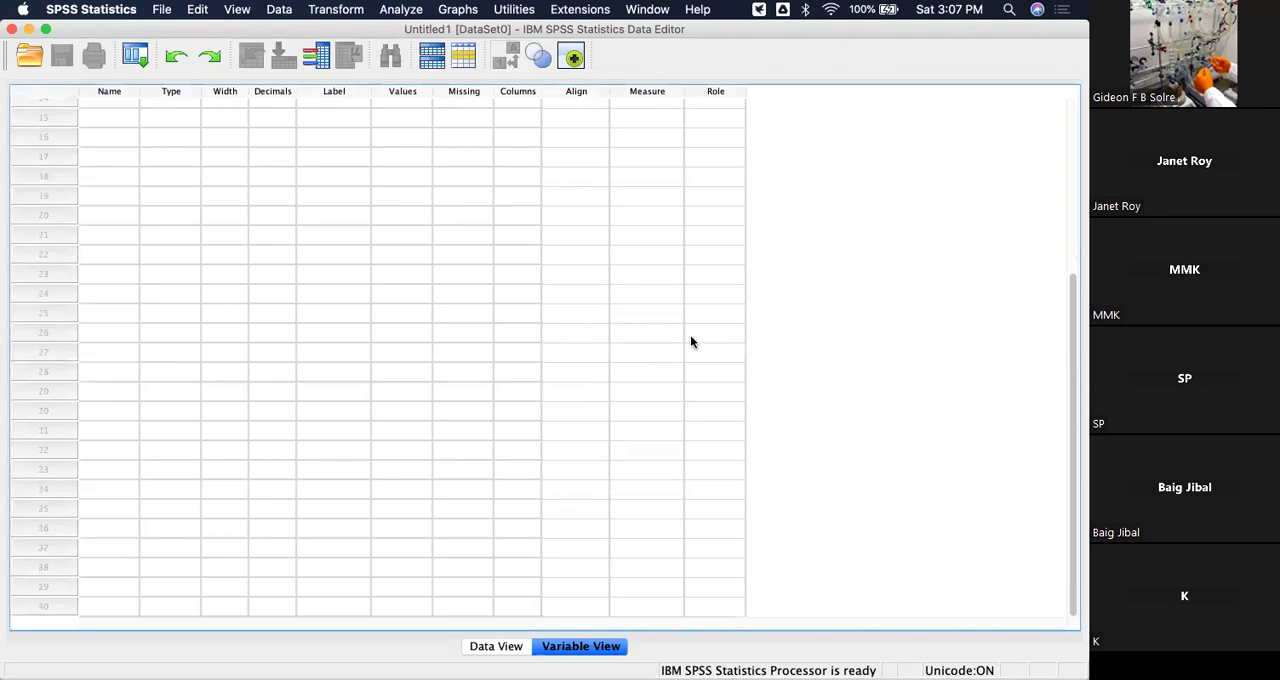
scroll(734, 351, "up", 4)
scroll(734, 351, "down", 4)
scroll(737, 364, "up", 5)
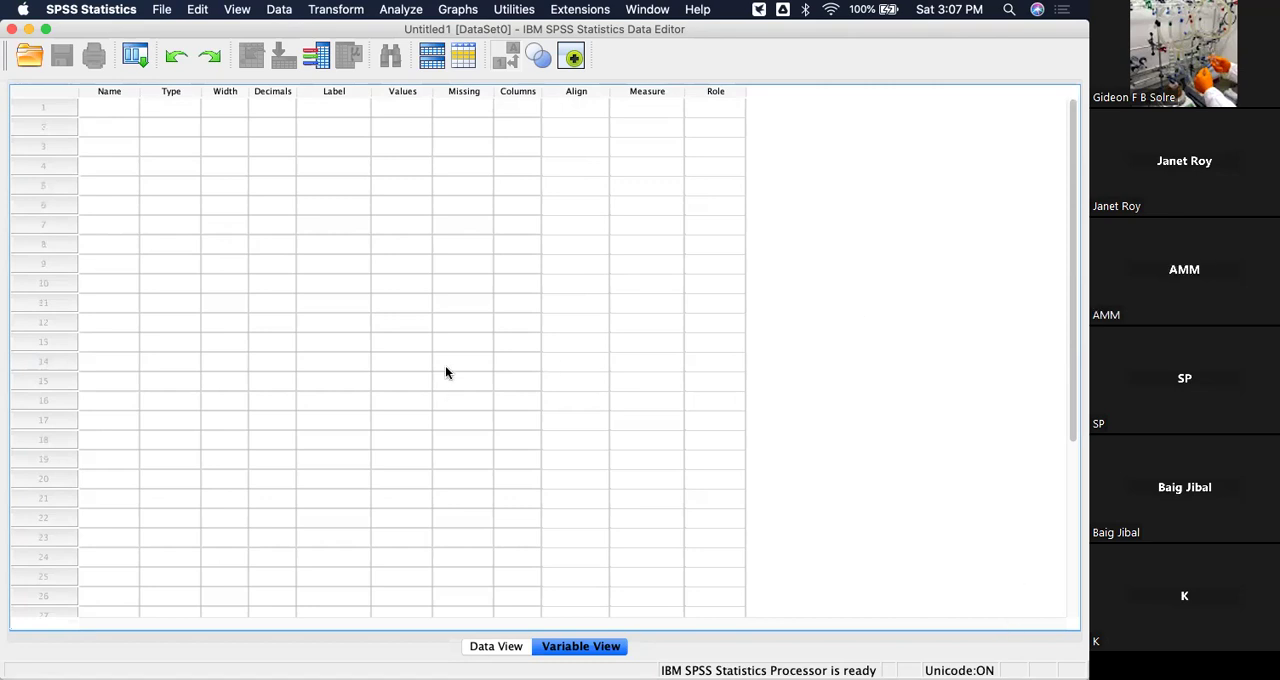
left_click(503, 648)
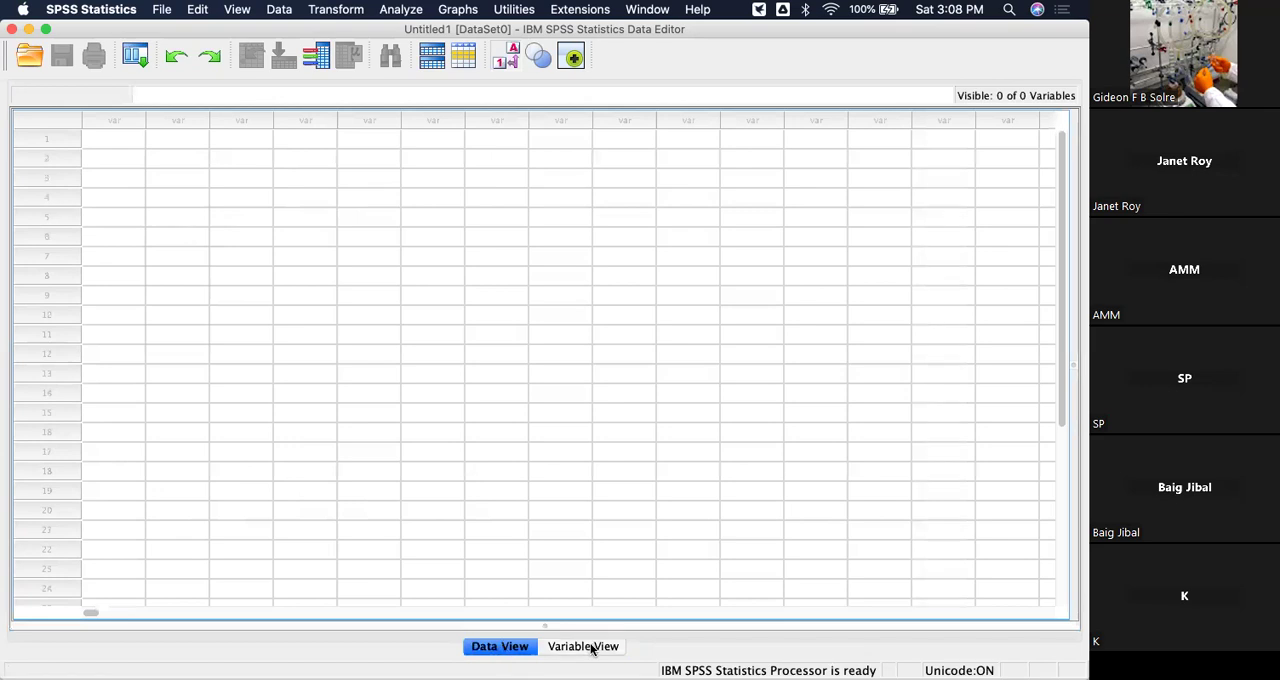
left_click(550, 650)
left_click(496, 649)
left_click(574, 647)
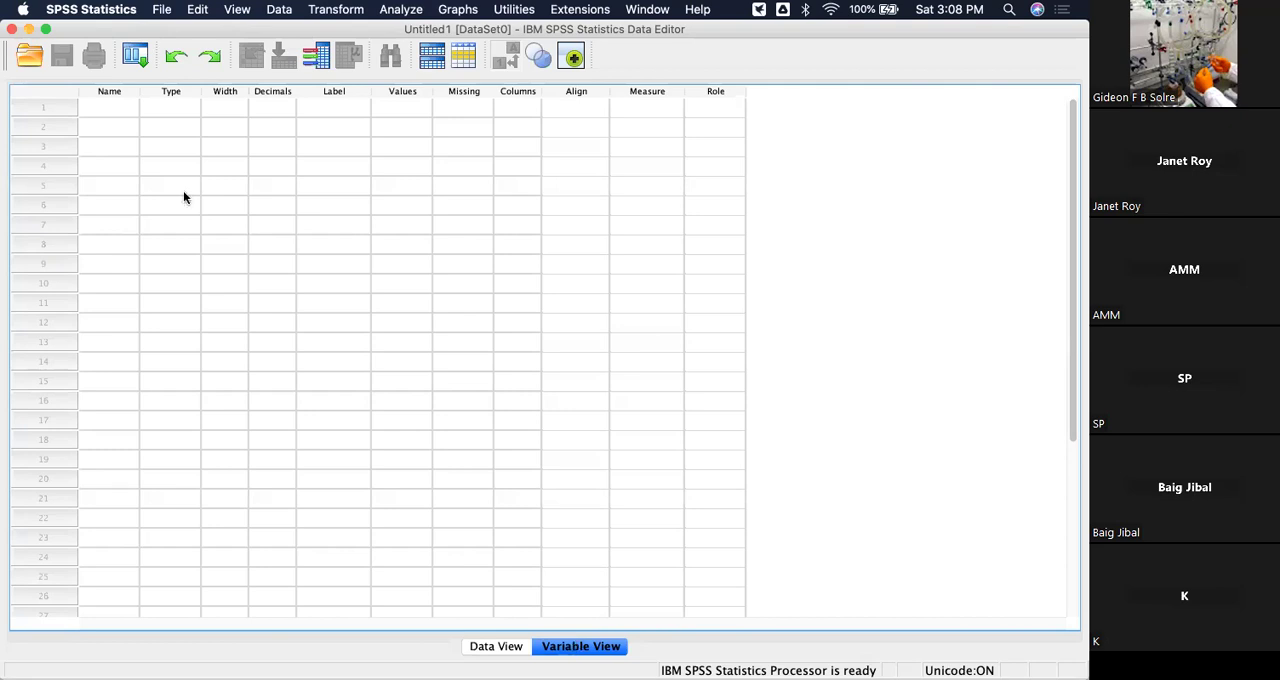
Minimize the SPSS data editor and switch to the SPSS Presentation_Day 1 slides in PowerPoint.
left_click(30, 34)
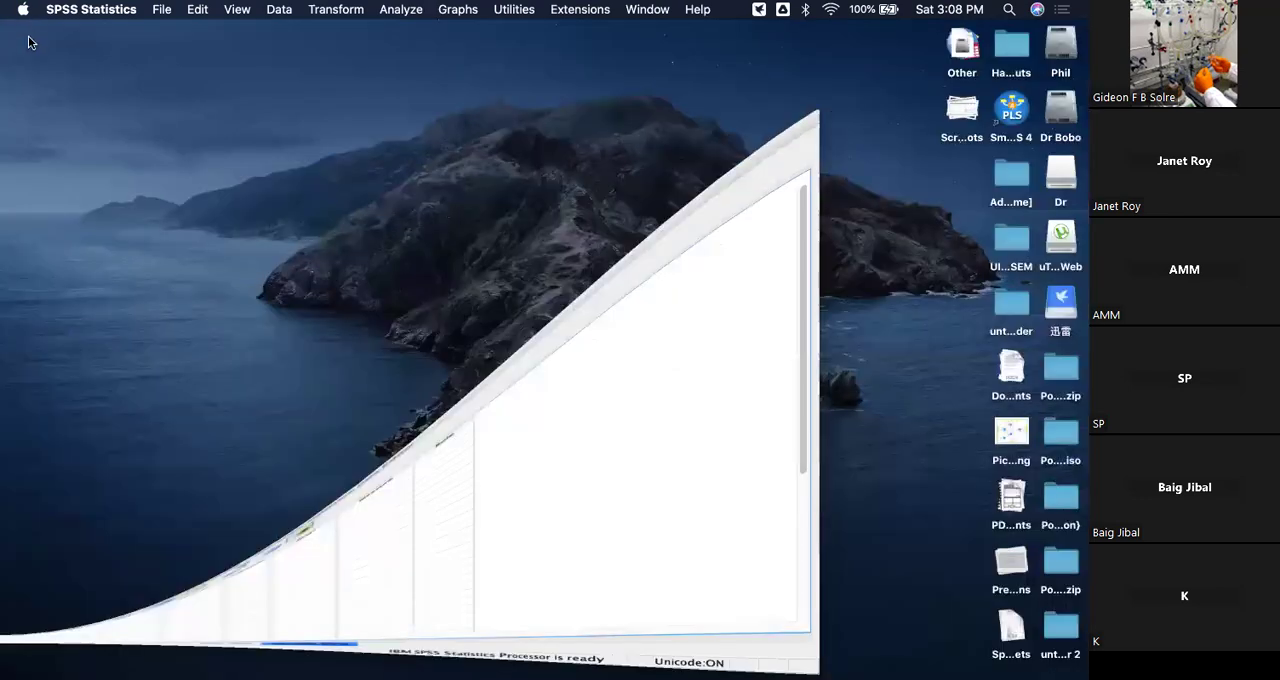
mouse_move(14, 466)
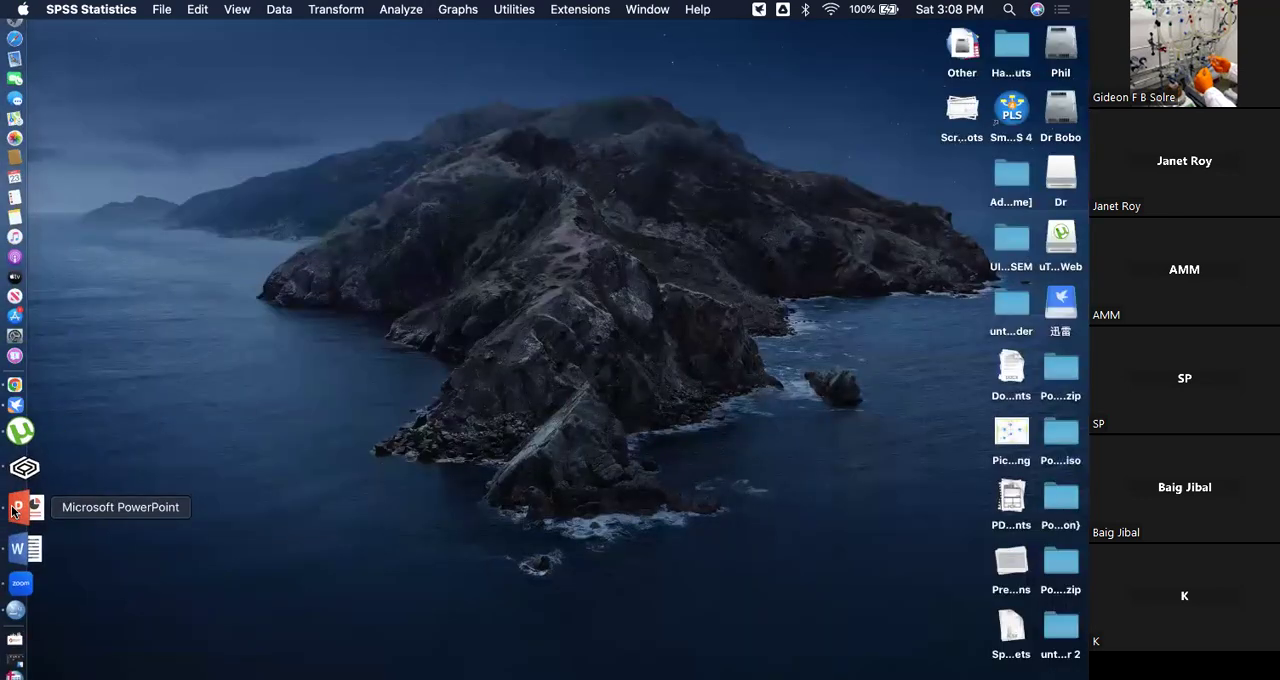
left_click(16, 504)
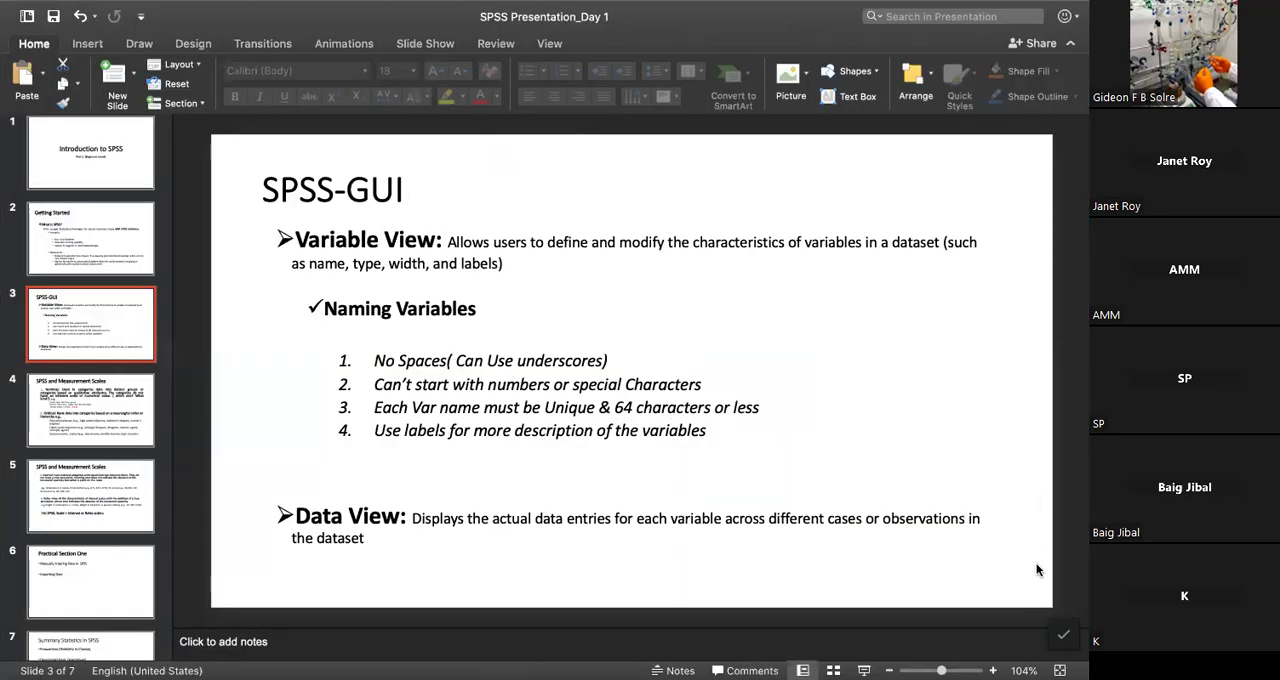
Take the presentation out of full screen, narrow its window to about half the screen width and place it on the right half.
mouse_move(146, 5)
mouse_move(110, 30)
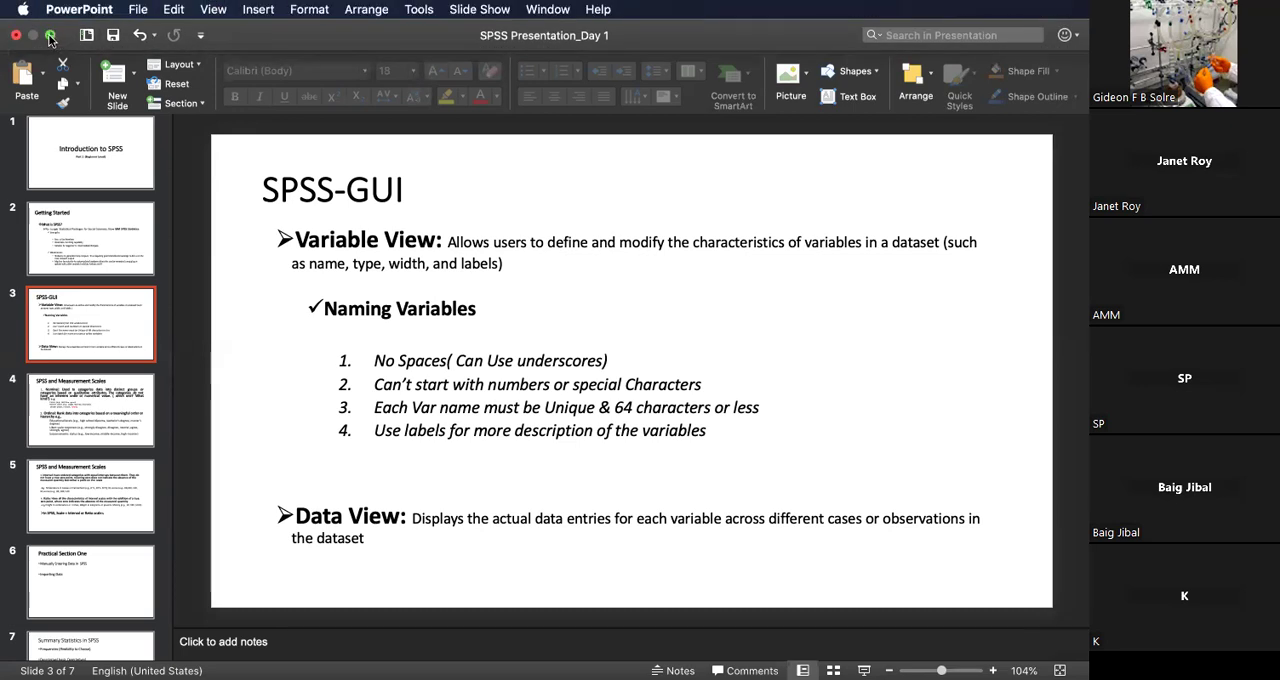
left_click(50, 37)
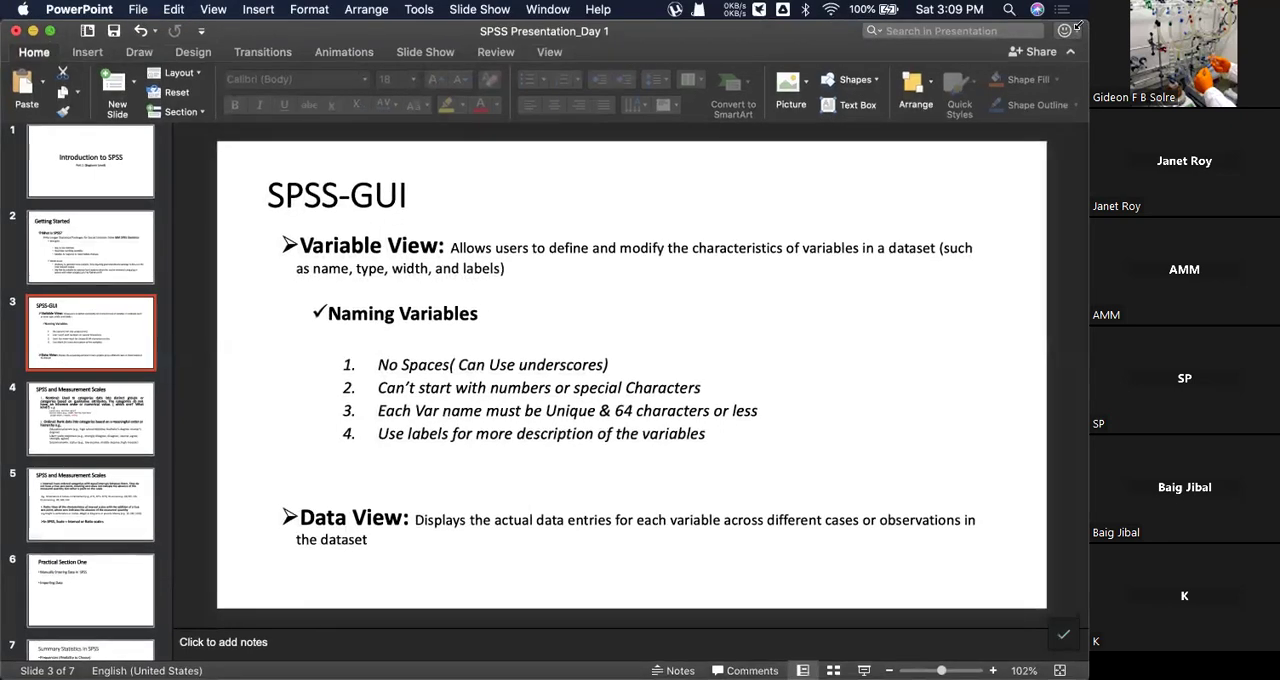
left_click_drag(1088, 100, 500, 103)
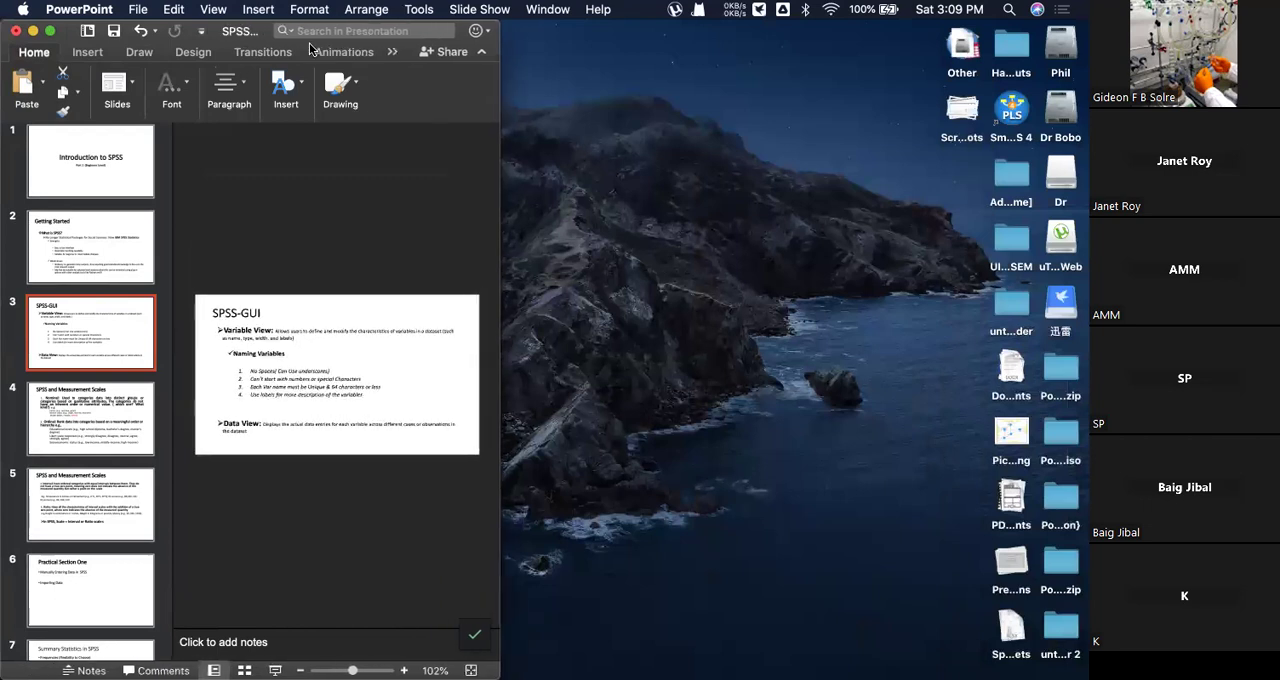
left_click_drag(265, 28, 857, 33)
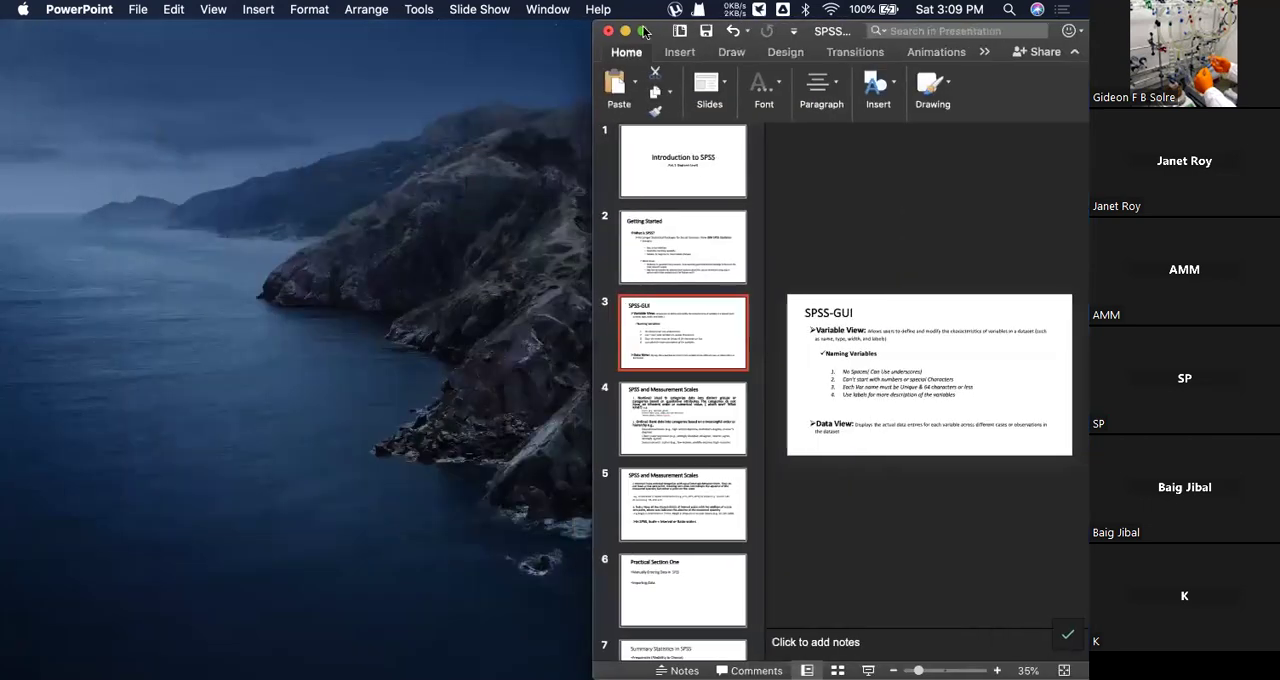
Bring back the SPSS data editor and shrink its window to fit beside the presentation.
mouse_move(20, 424)
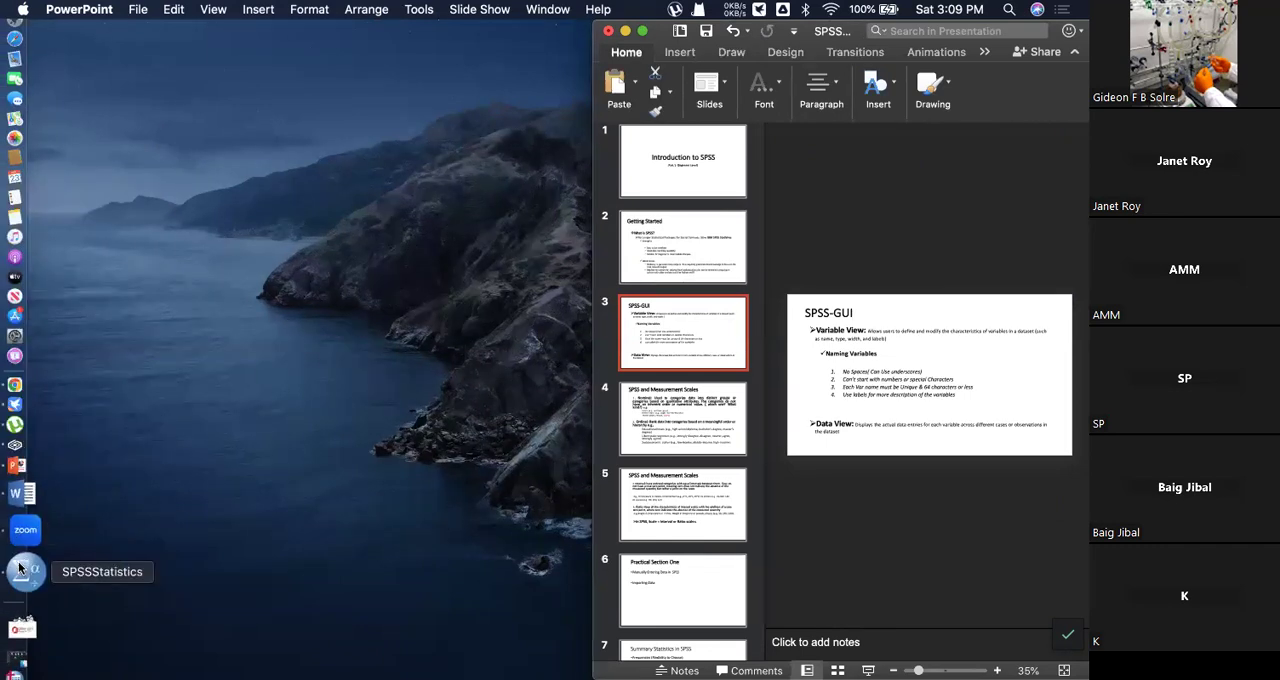
left_click(18, 568)
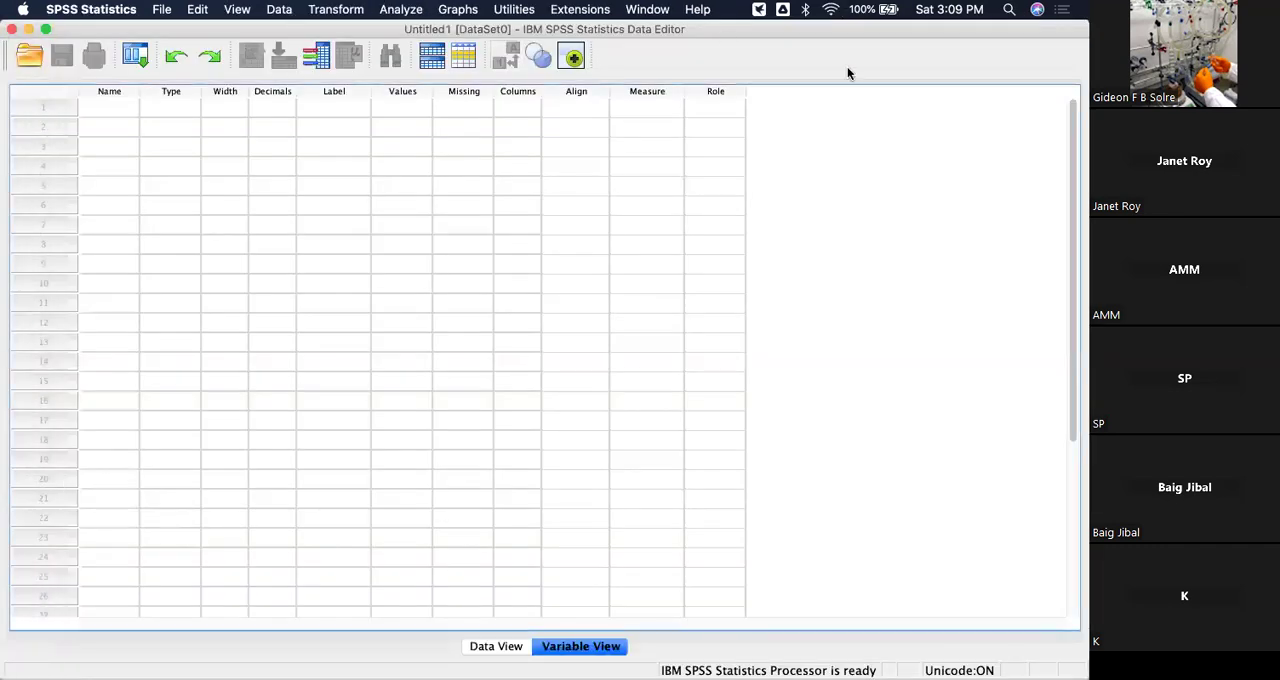
left_click_drag(1078, 33, 606, 76)
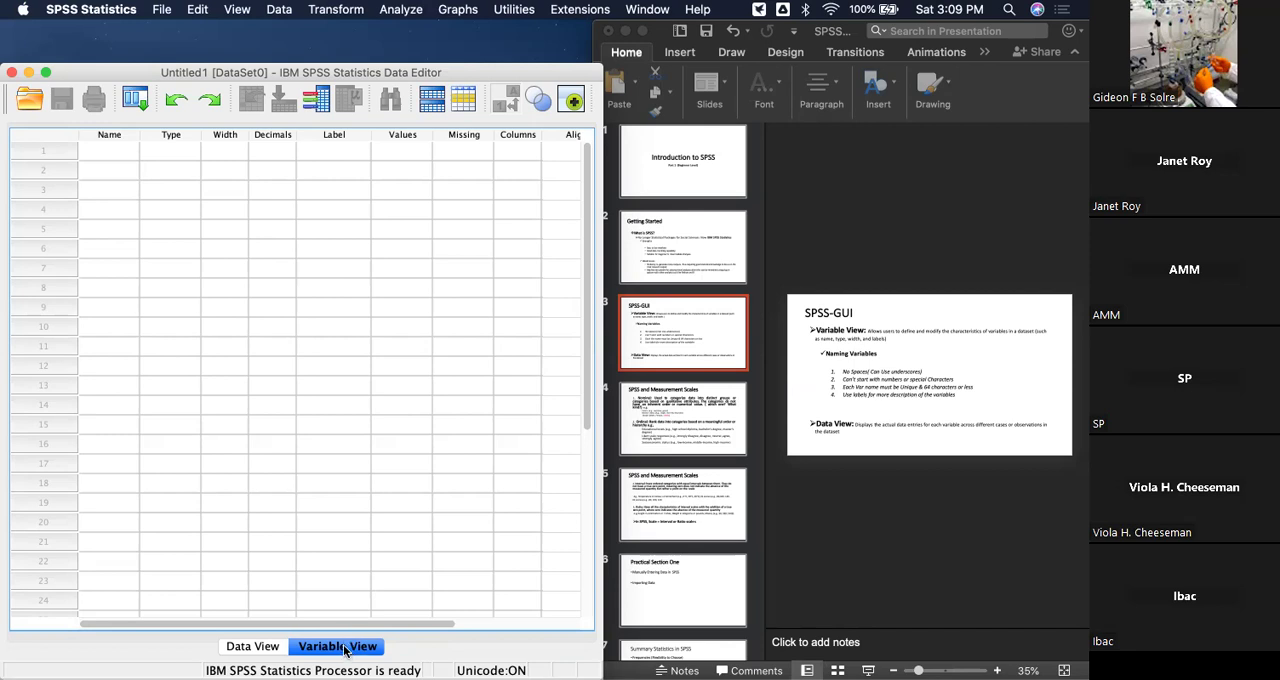
Define the first variable in Variable View with the name Gender.
left_click(253, 650)
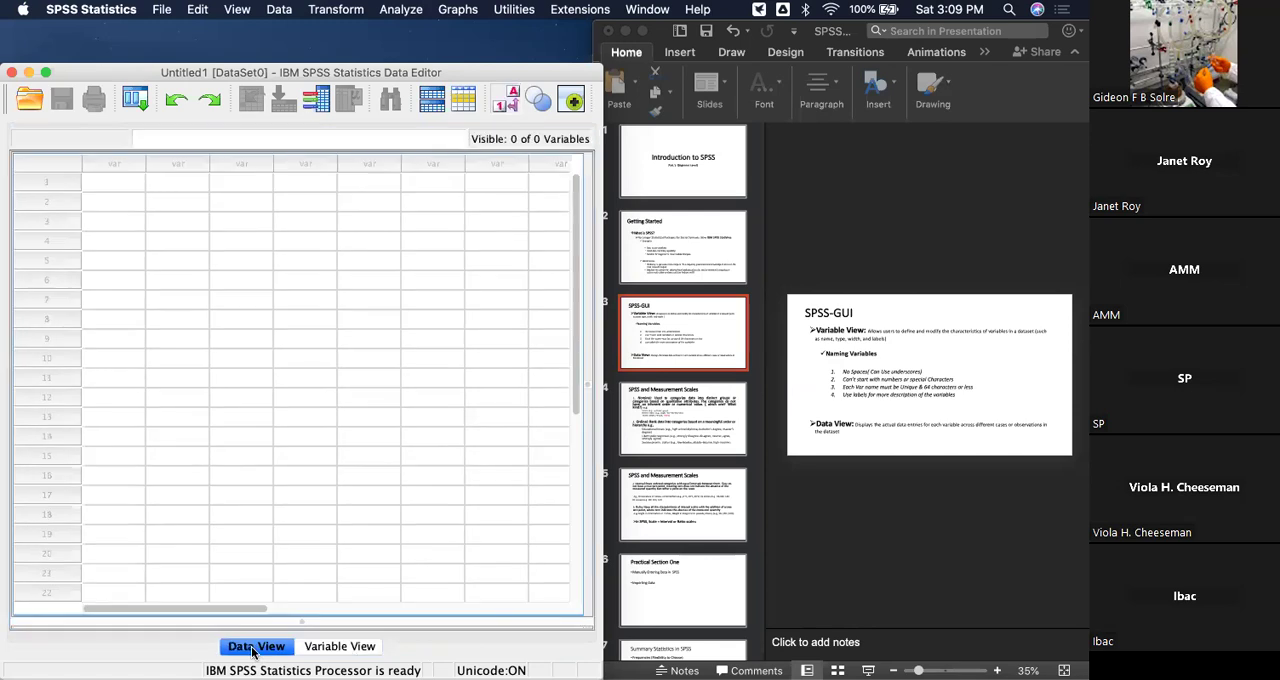
left_click(329, 652)
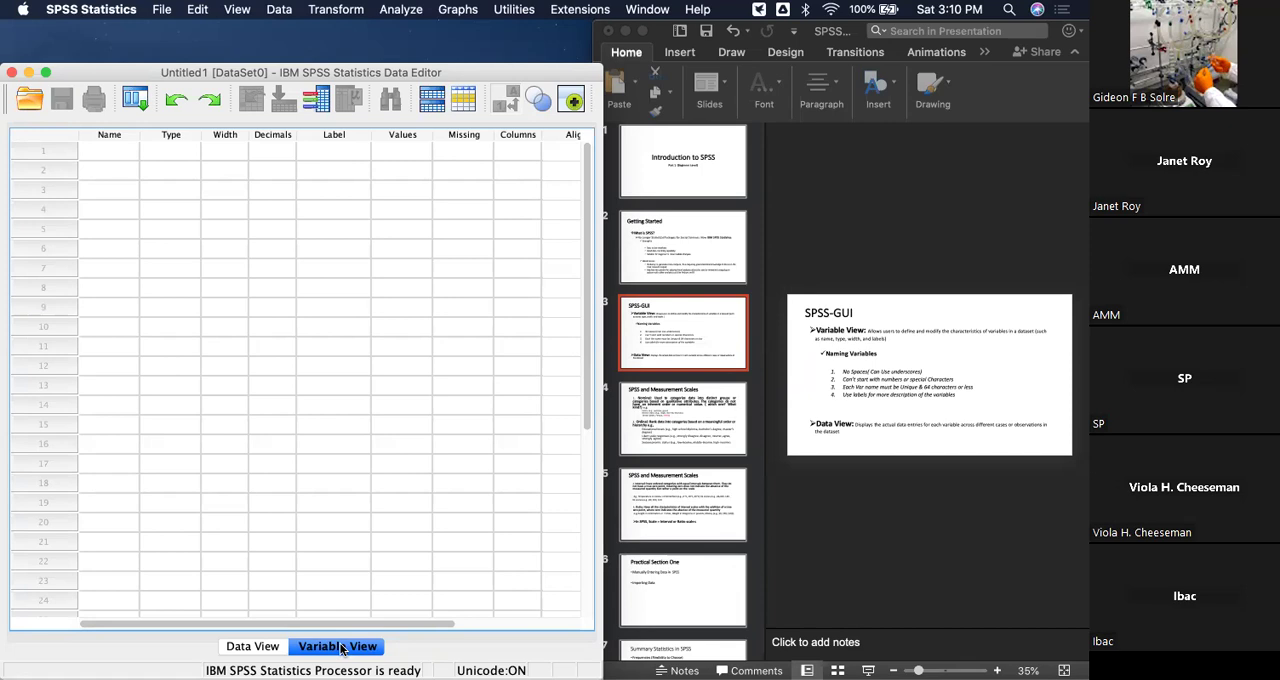
left_click(120, 150)
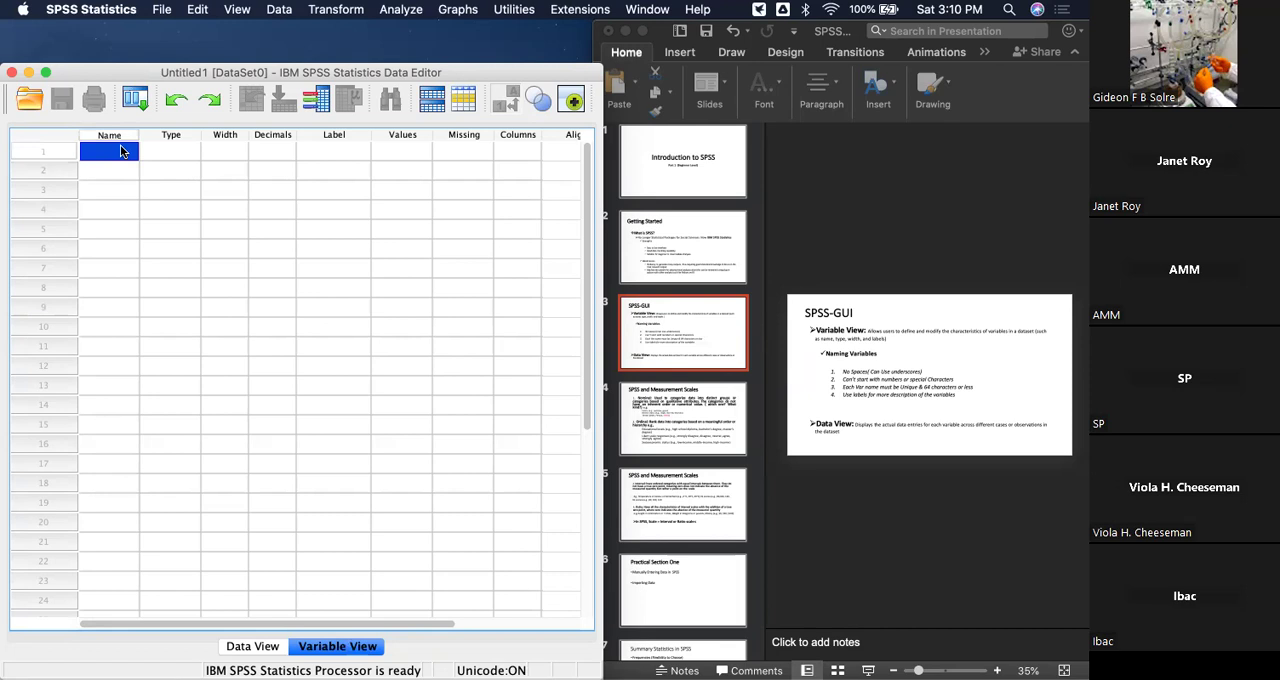
left_click(120, 150)
left_click(236, 210)
left_click(117, 152)
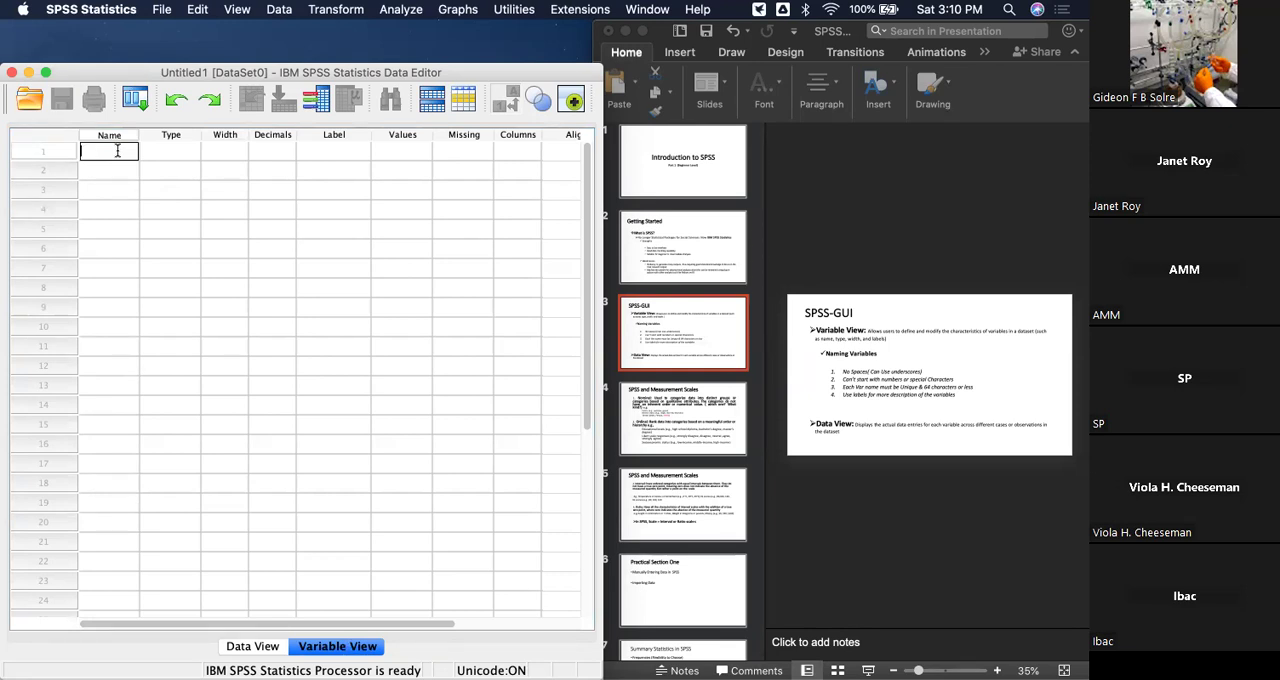
type("Gender")
key("Return")
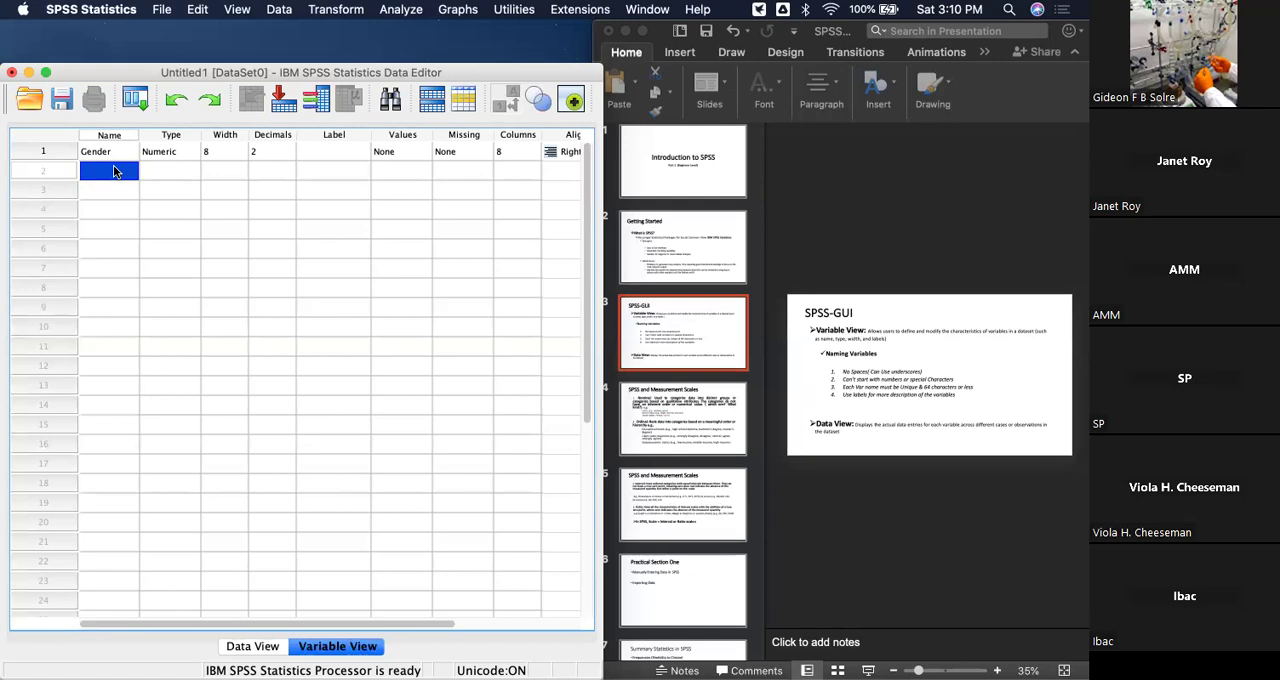
Try to name the second variable "level of educatin", with spaces between the words.
double_click(113, 168)
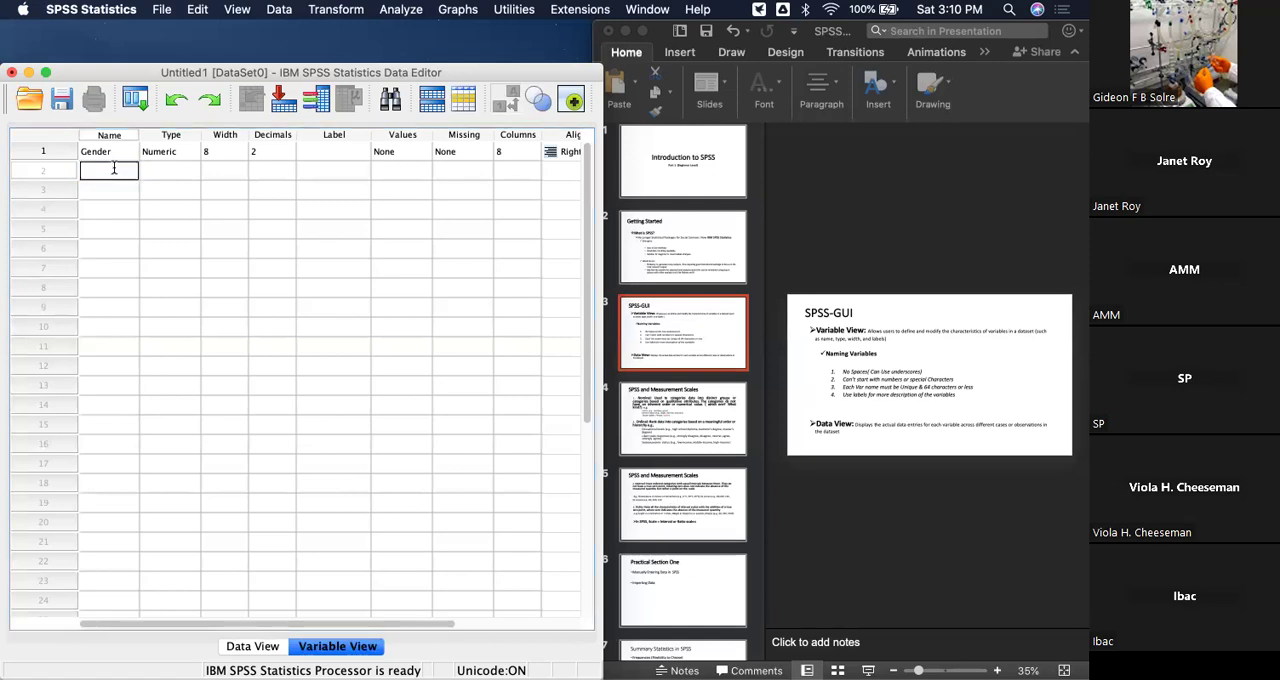
type("level of educatin")
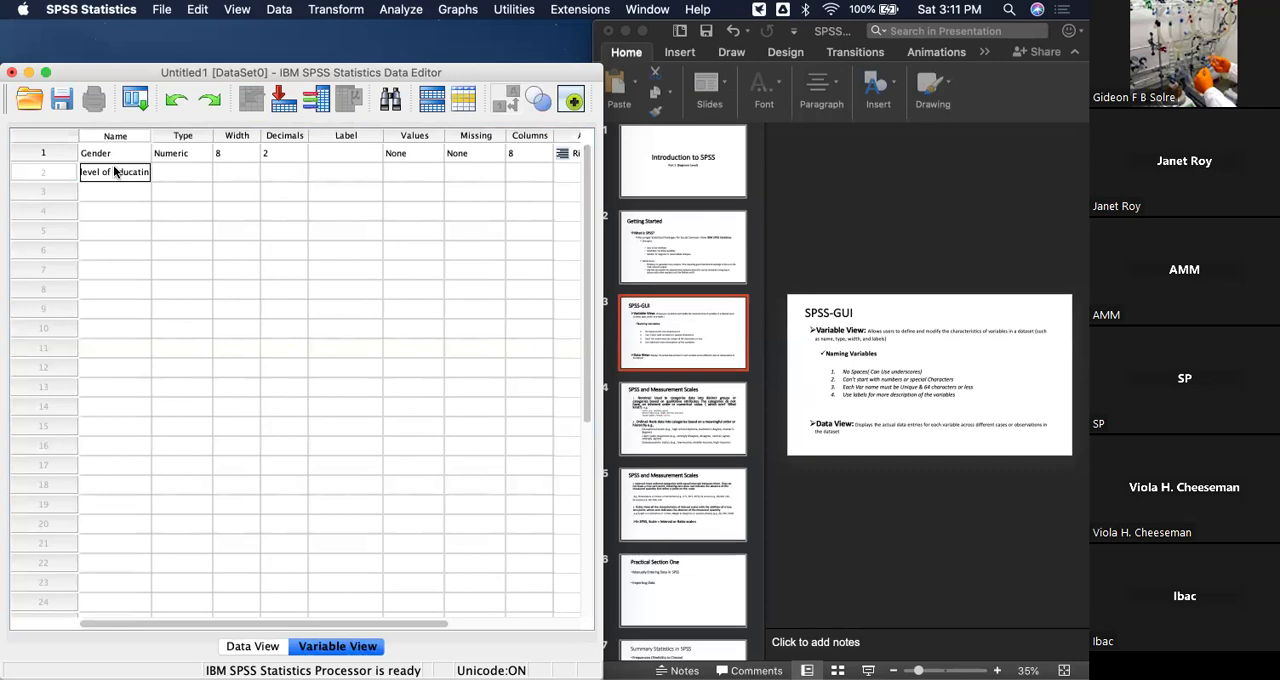
key("Return")
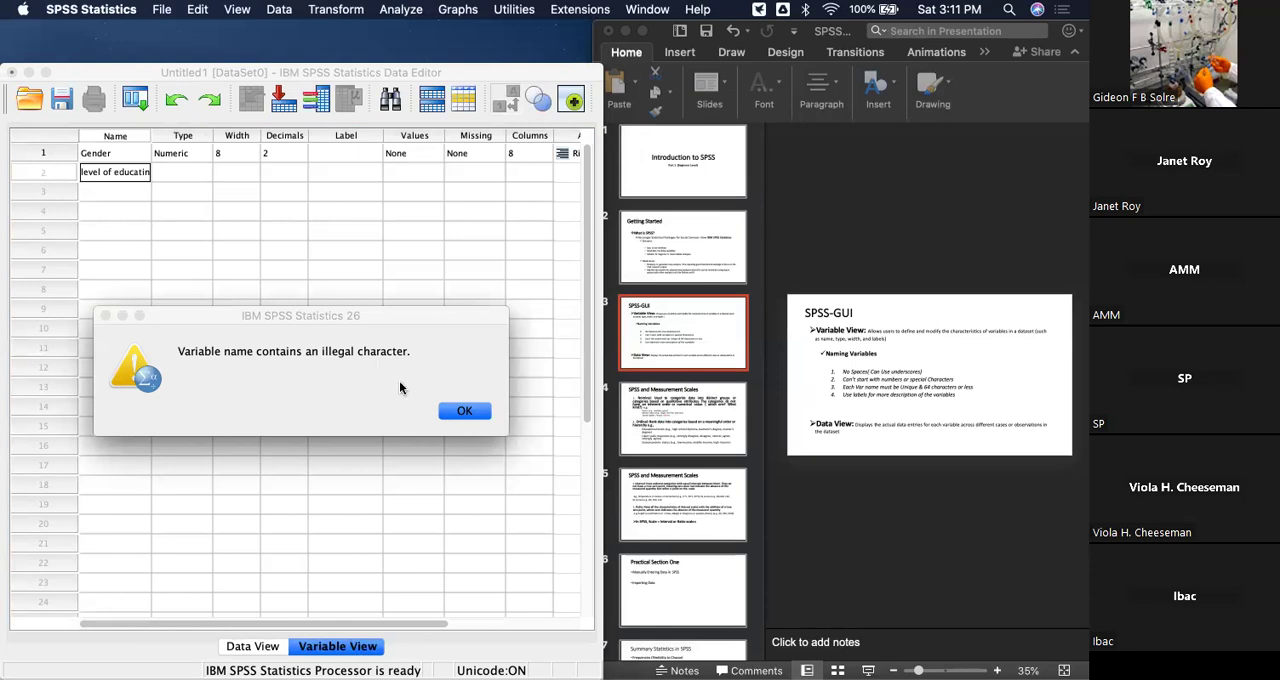
left_click(469, 416)
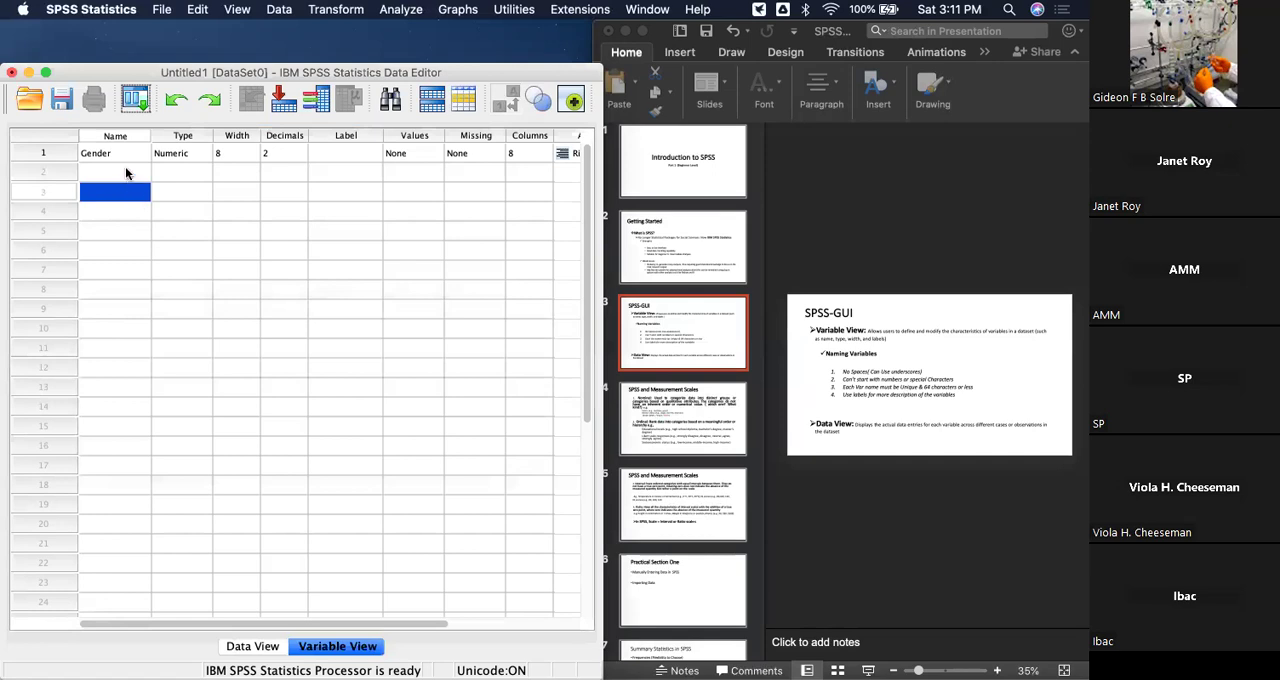
Name the second variable Level_of_Education, using underscores instead of spaces.
left_click(125, 168)
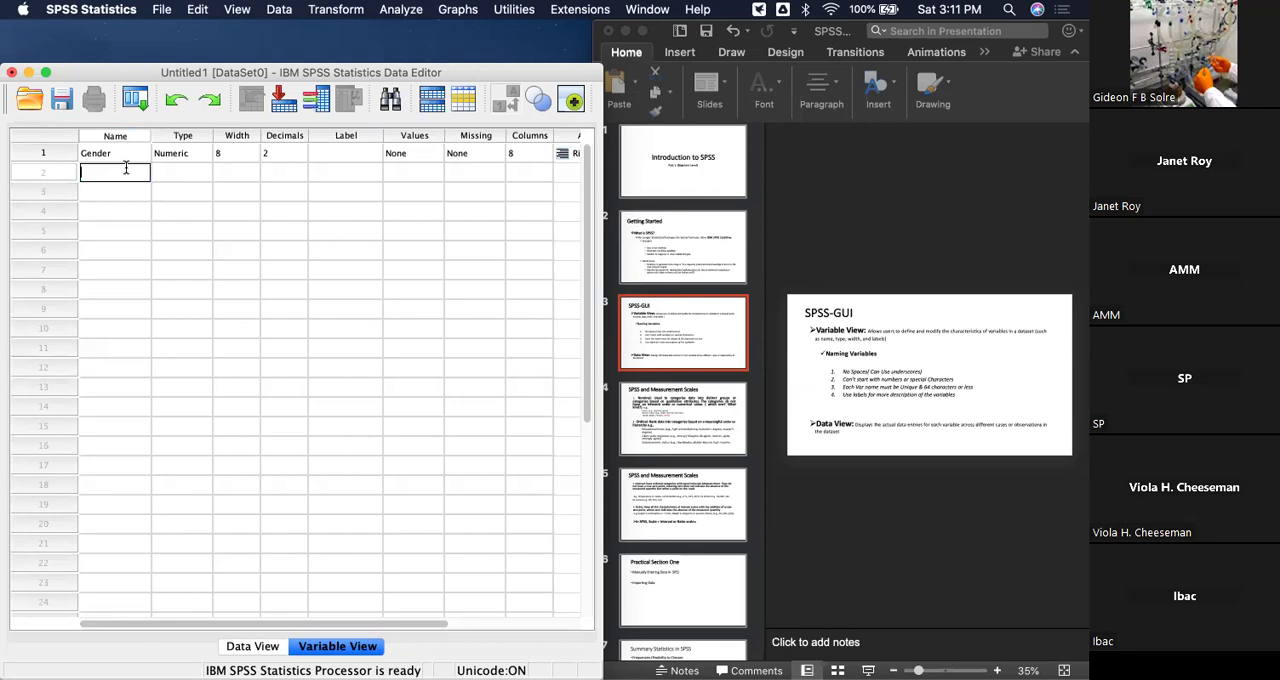
type("Level_of_Education")
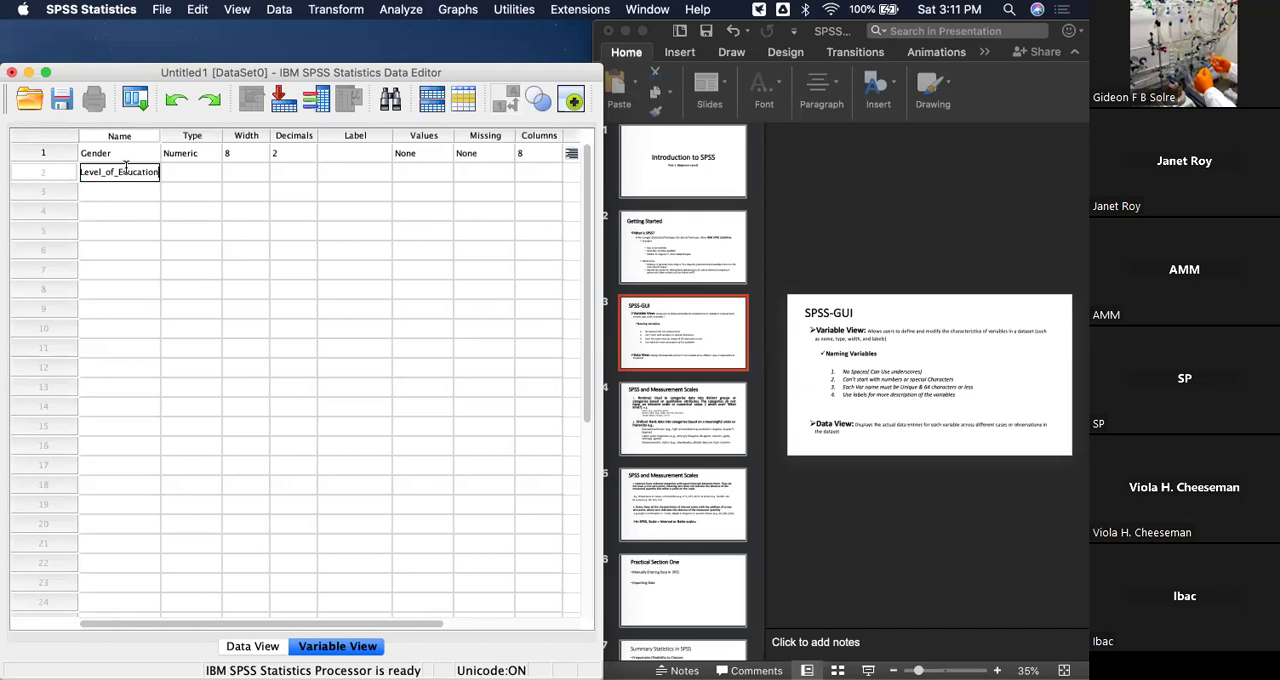
key("Return")
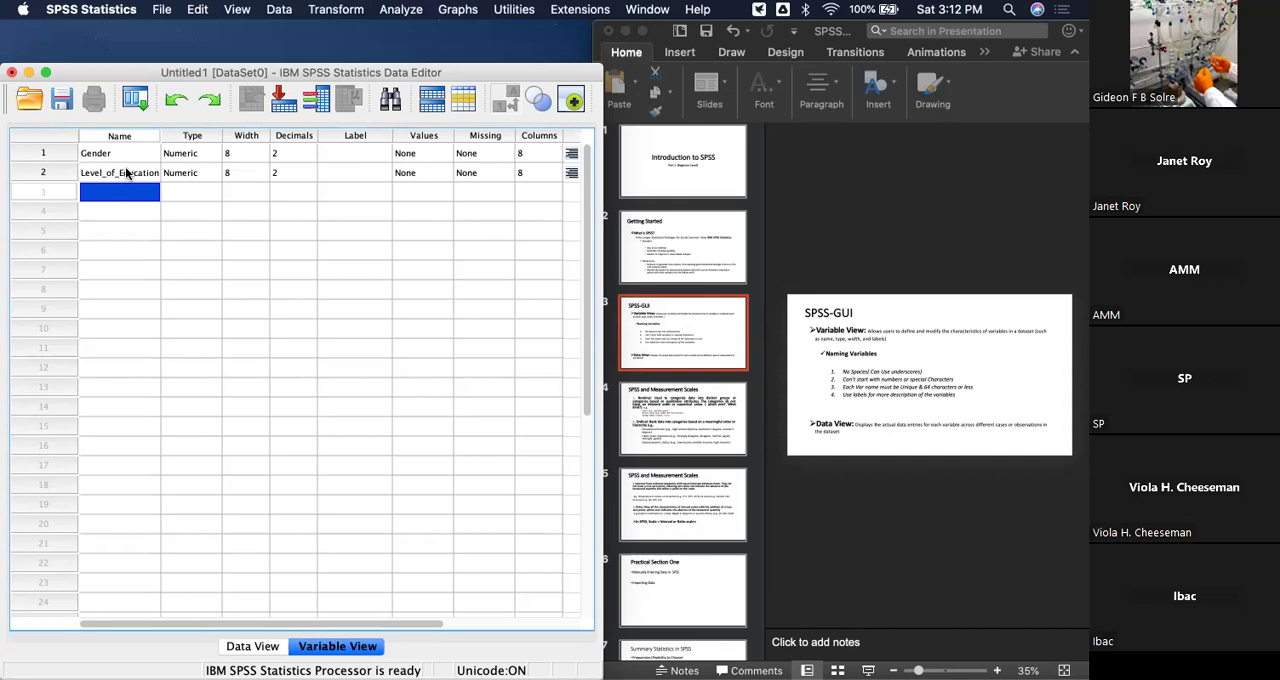
Rename the second variable to Education.
double_click(125, 173)
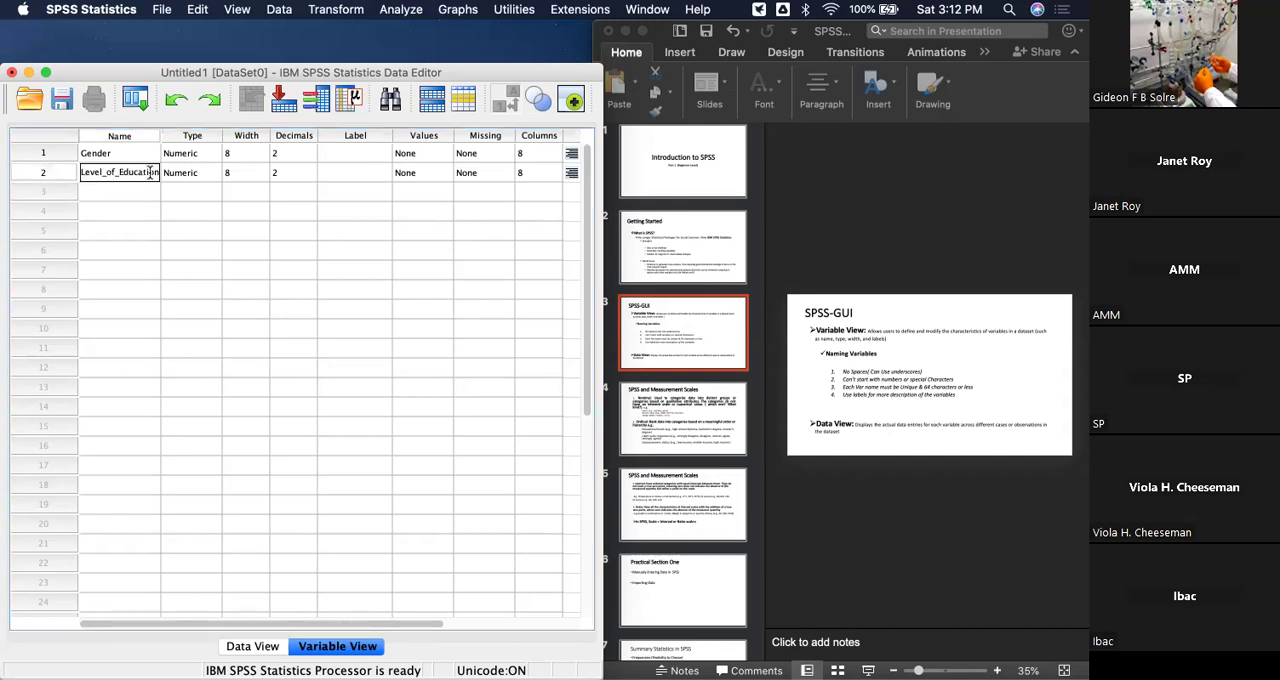
key("BackSpace")
key("BackSpace")
key("BackSpace")
key("BackSpace")
key("BackSpace")
key("BackSpace")
key("BackSpace")
key("BackSpace")
key("BackSpace")
key("BackSpace")
key("BackSpace")
key("BackSpace")
key("BackSpace")
key("BackSpace")
key("BackSpace")
key("BackSpace")
key("BackSpace")
key("BackSpace")
type("Educato")
key("BackSpace")
type("ion")
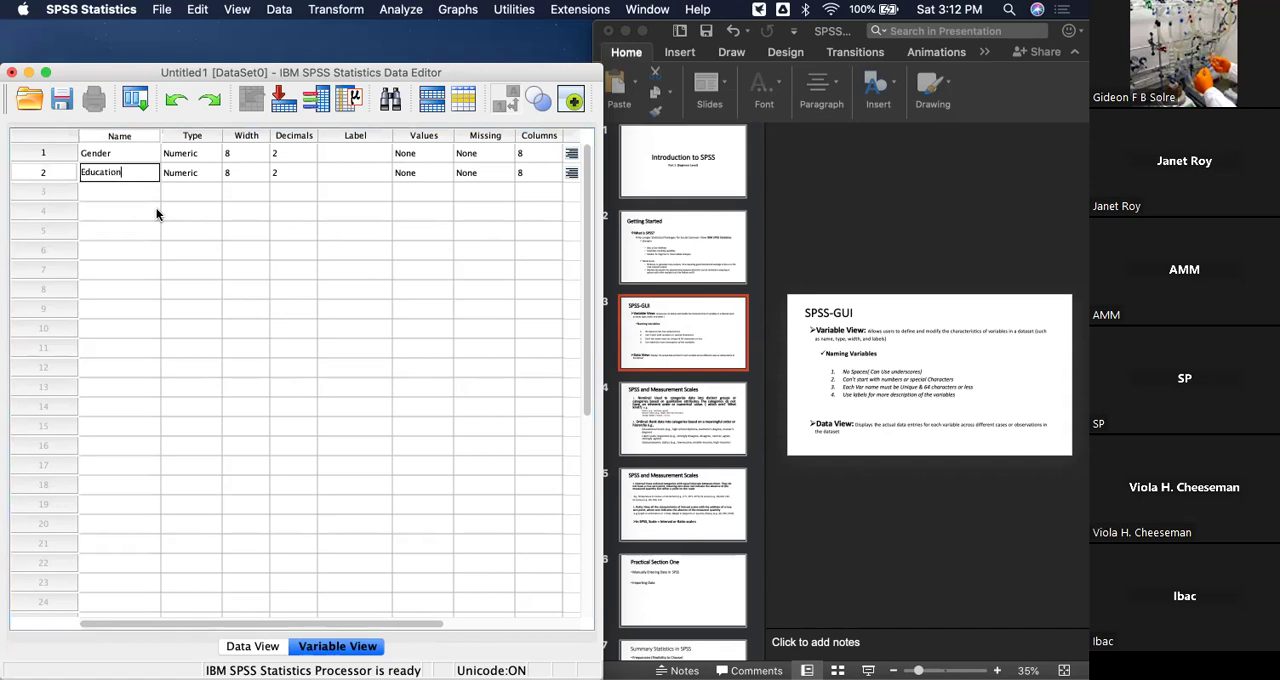
key("Return")
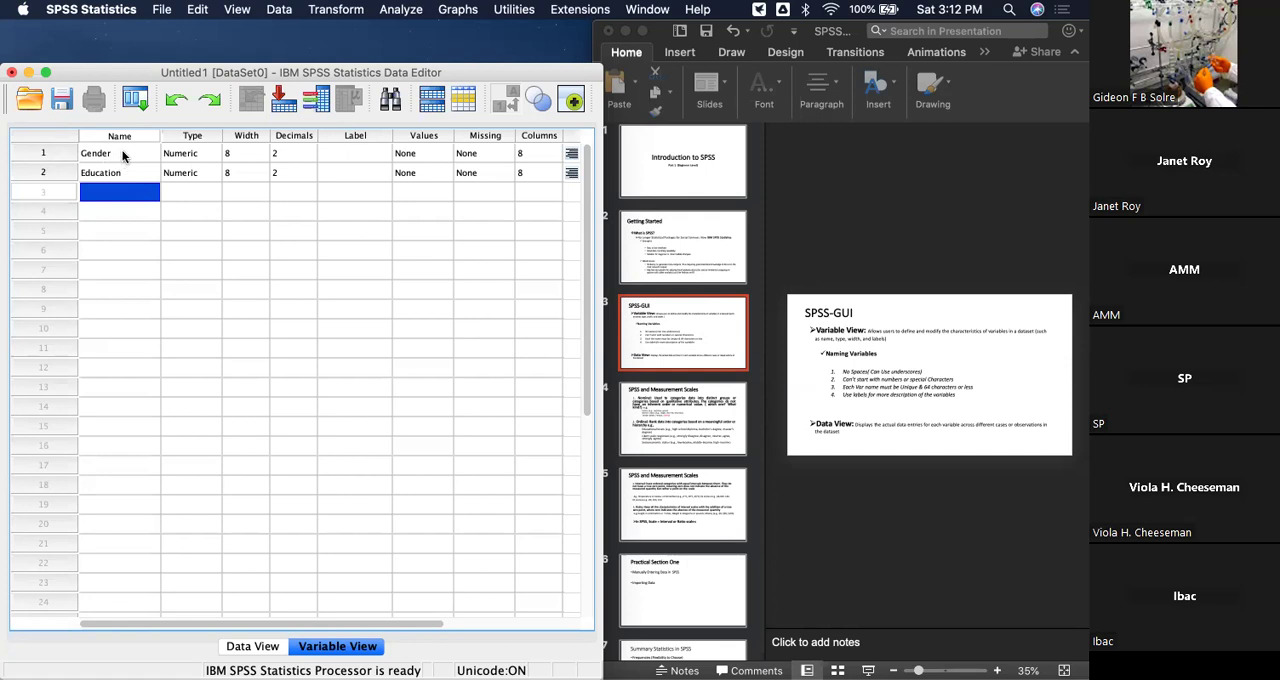
Give the Gender variable the descriptive label "Gender of Respondents".
left_click(345, 151)
left_click(345, 150)
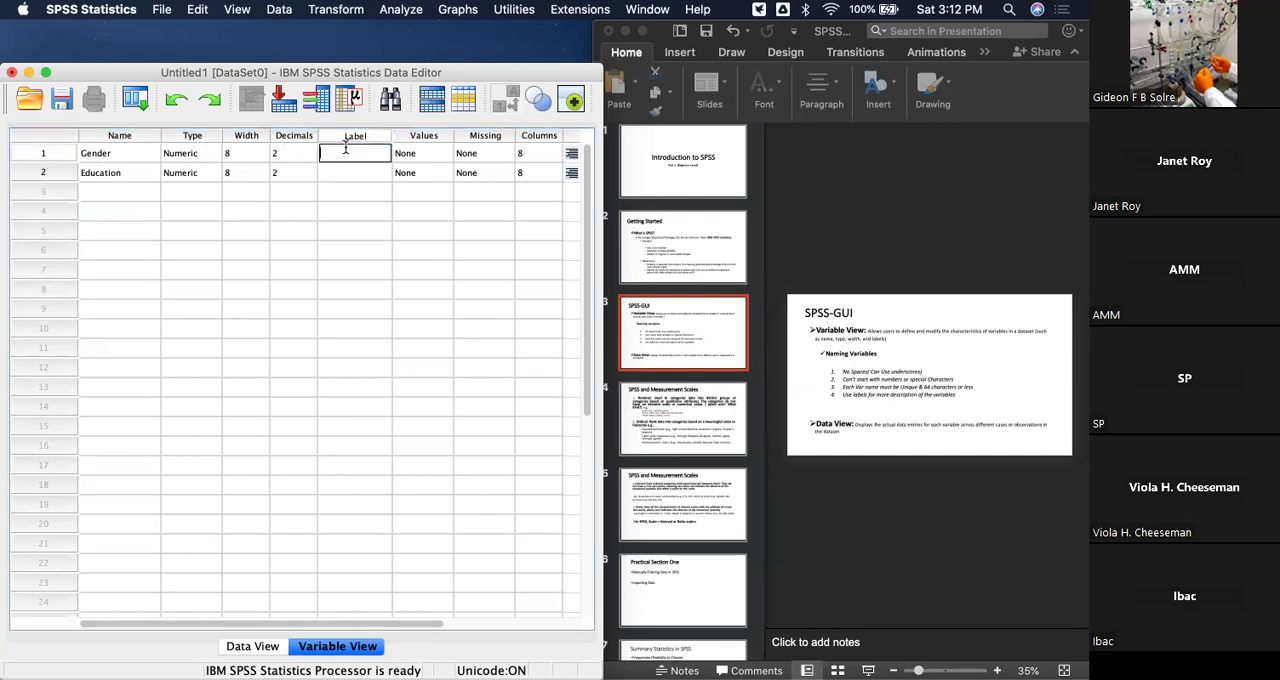
type("Gender of Respondent")
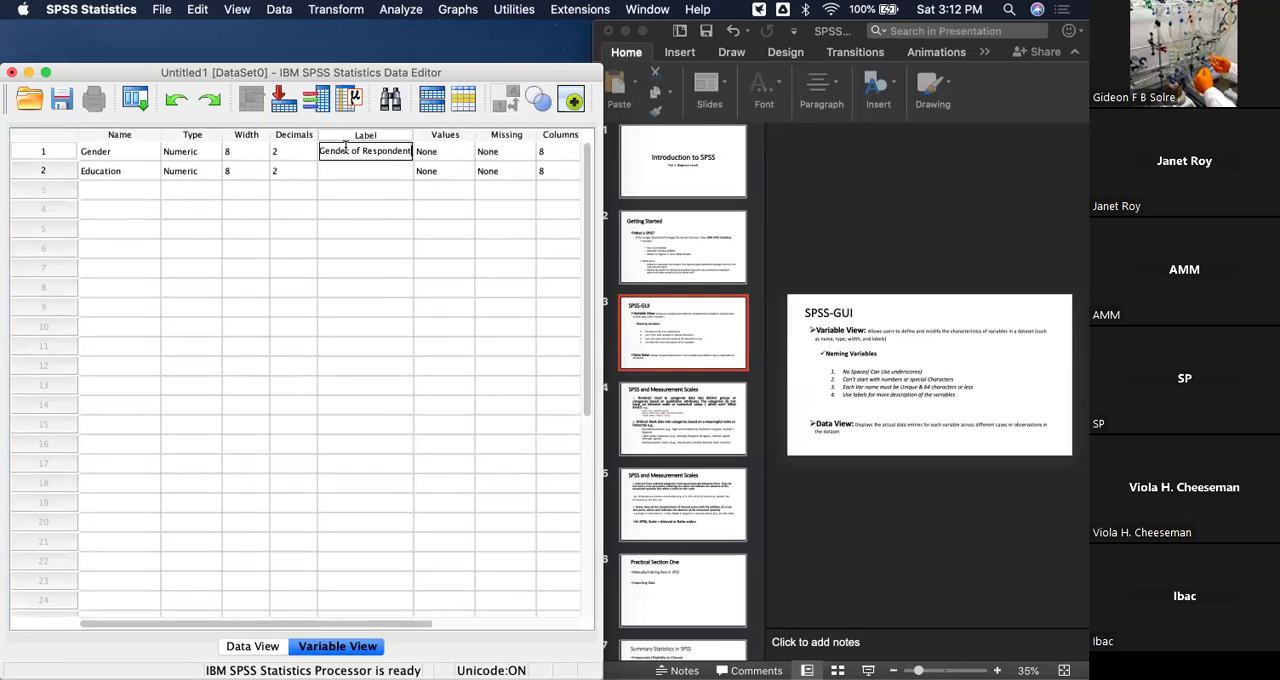
type("s")
left_click(402, 252)
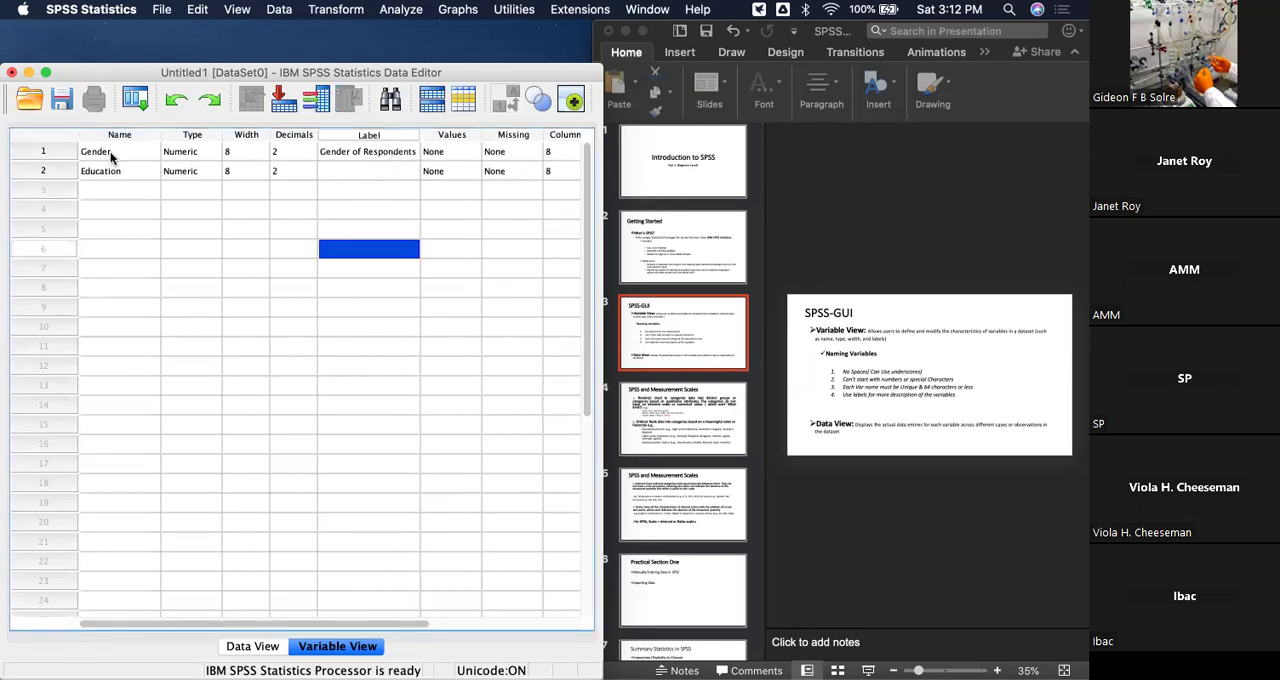
Give the Education variable the descriptive label "Level of Education".
double_click(367, 171)
type("Level of Educa")
type("tion")
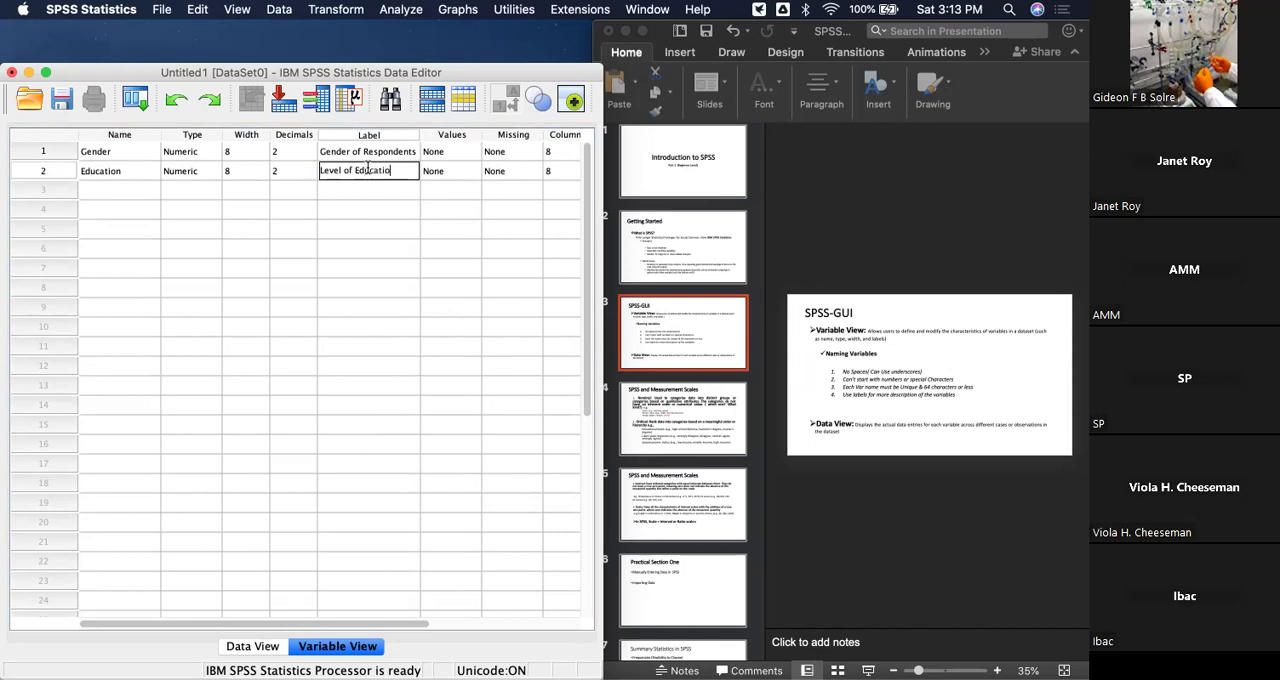
left_click(368, 259)
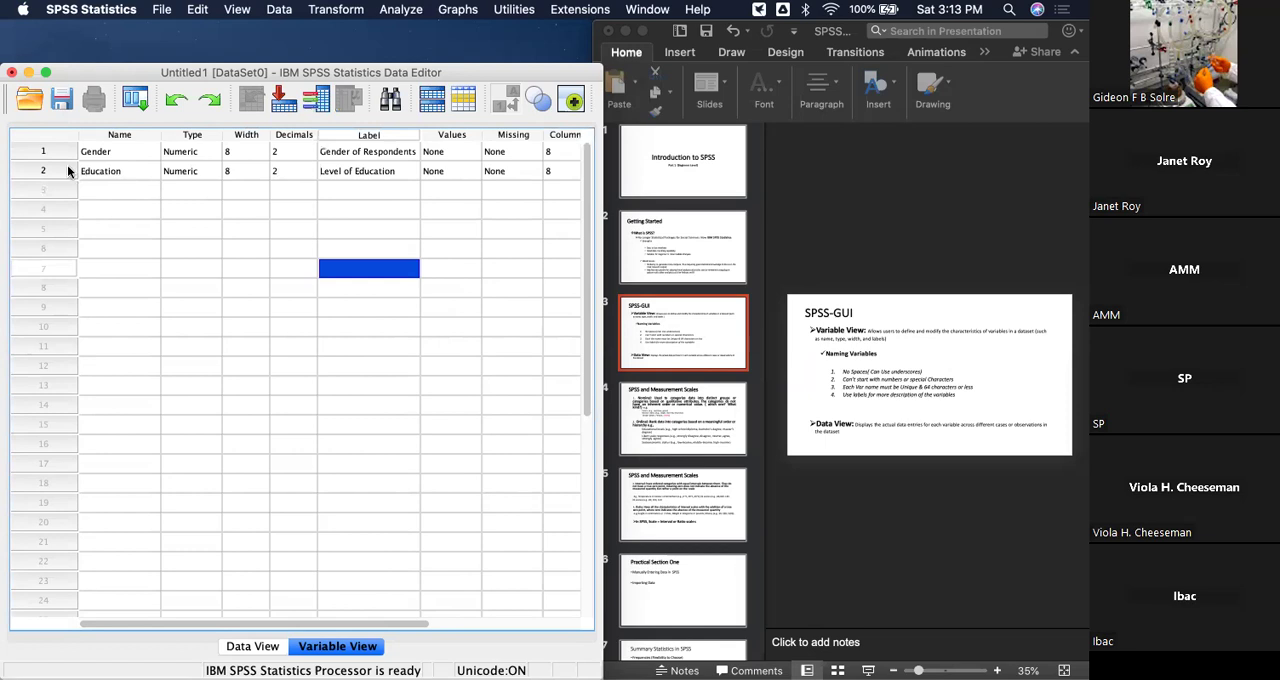
left_click(111, 175)
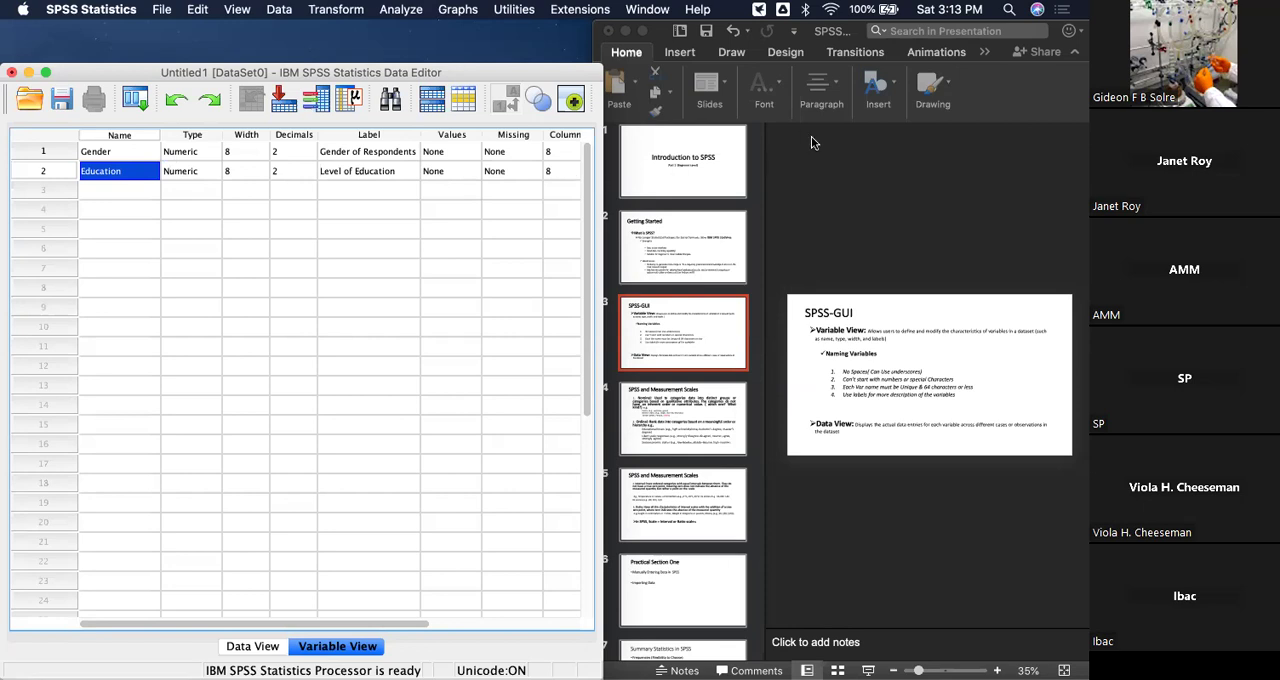
Switch to PowerPoint, view the variable naming rules slide in full screen, and return to the side-by-side layout.
left_click(968, 91)
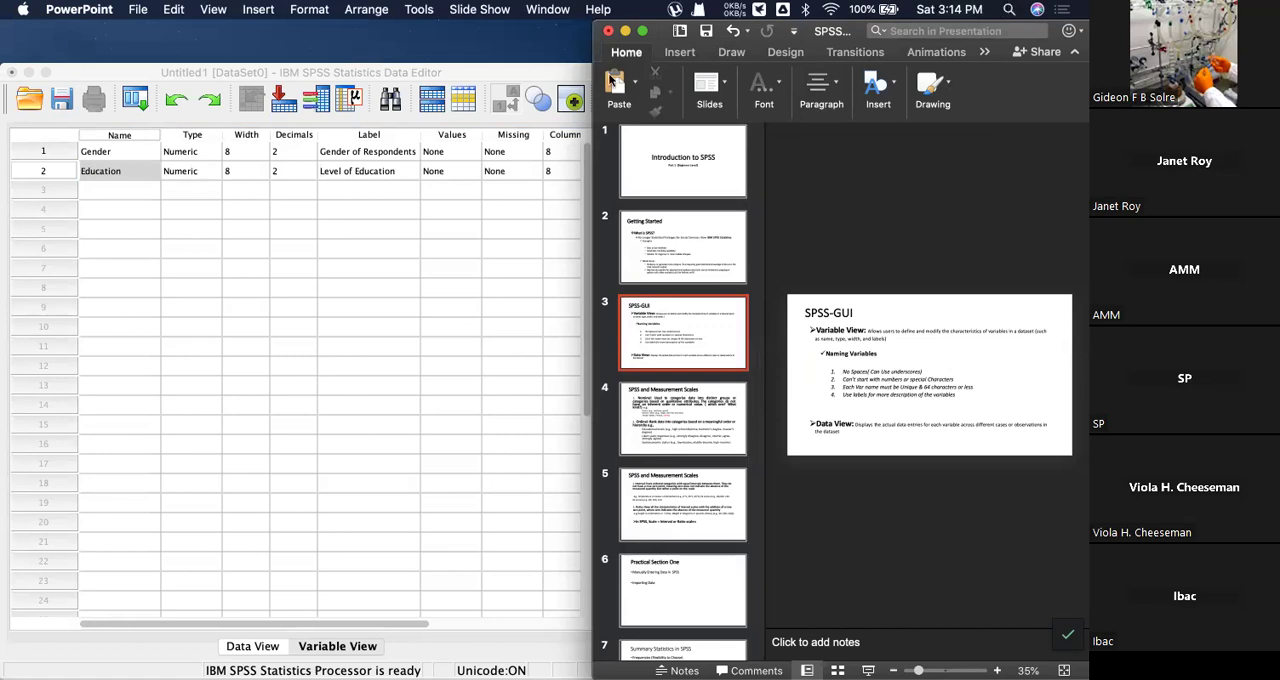
left_click(643, 31)
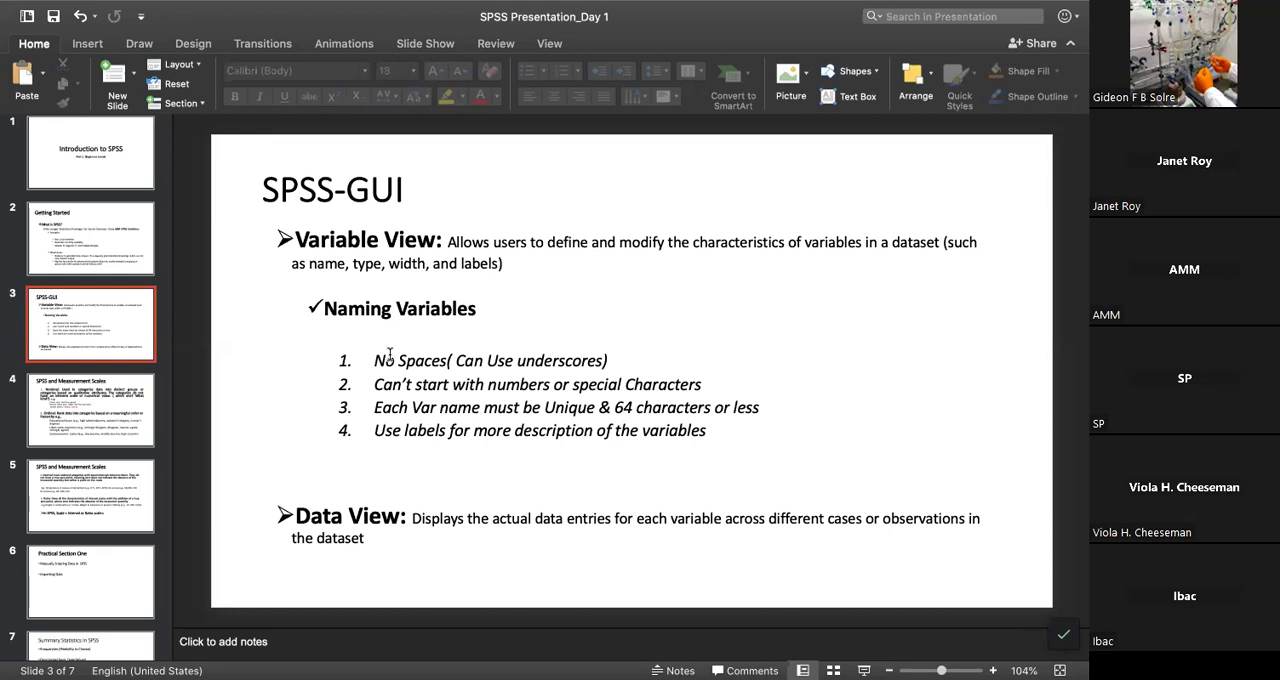
mouse_move(8, 6)
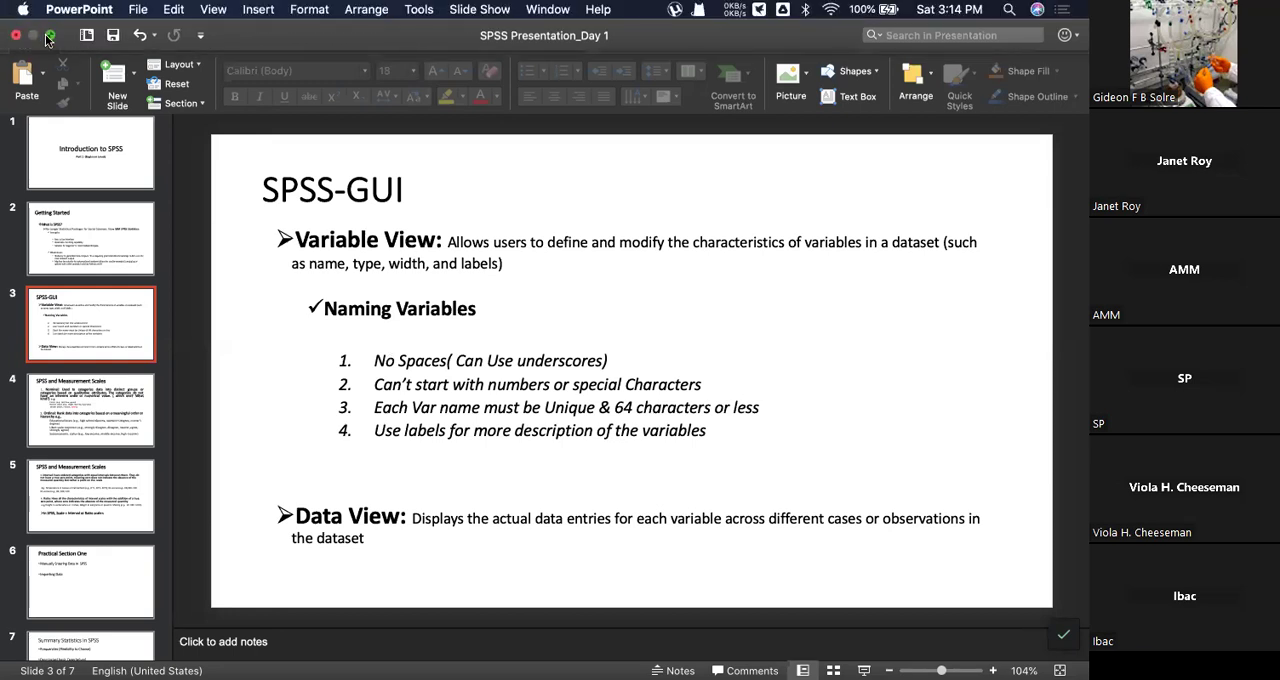
left_click(48, 37)
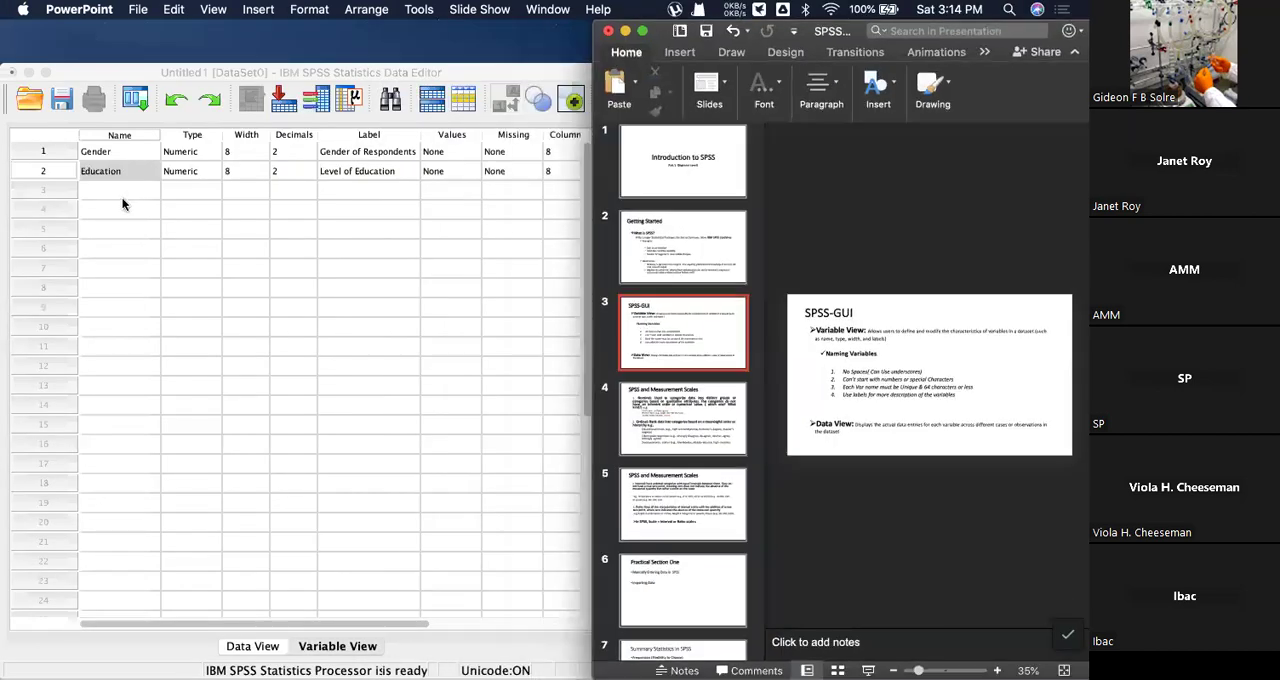
Try to name the third variable in SPSS with the number 1, and dismiss the alert.
left_click(123, 196)
left_click(115, 189)
type("1")
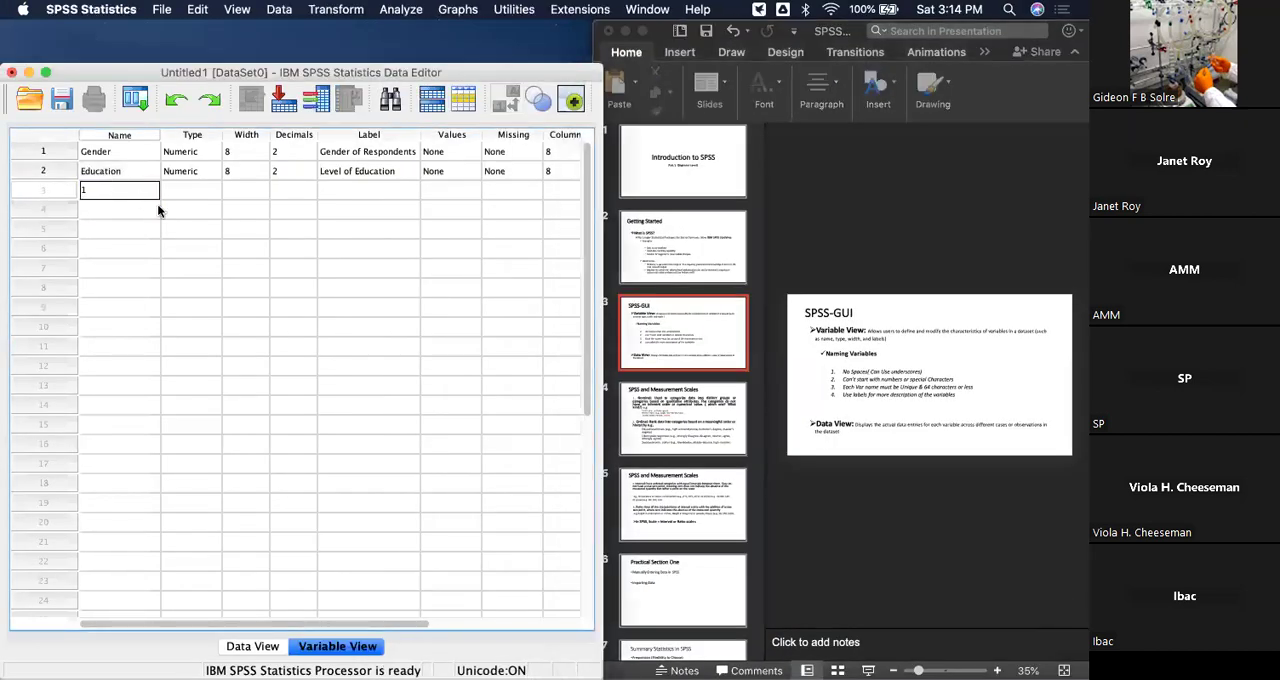
key("Return")
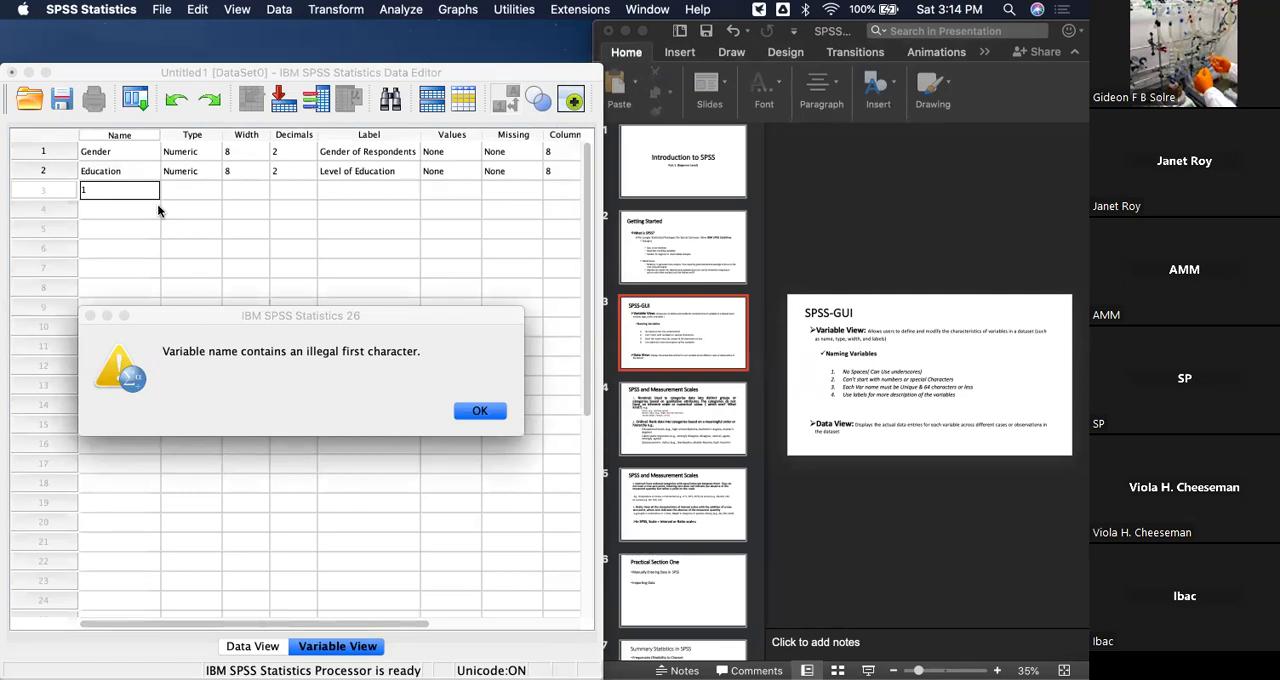
left_click(482, 412)
left_click(89, 317)
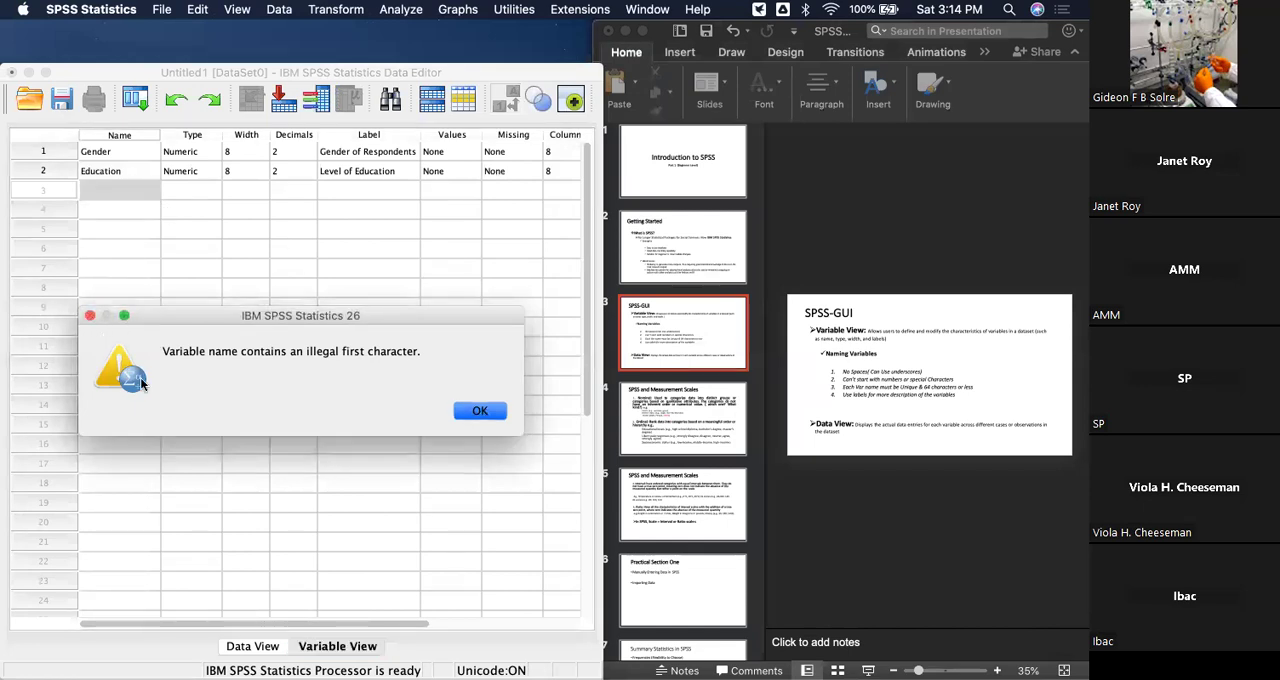
left_click(89, 317)
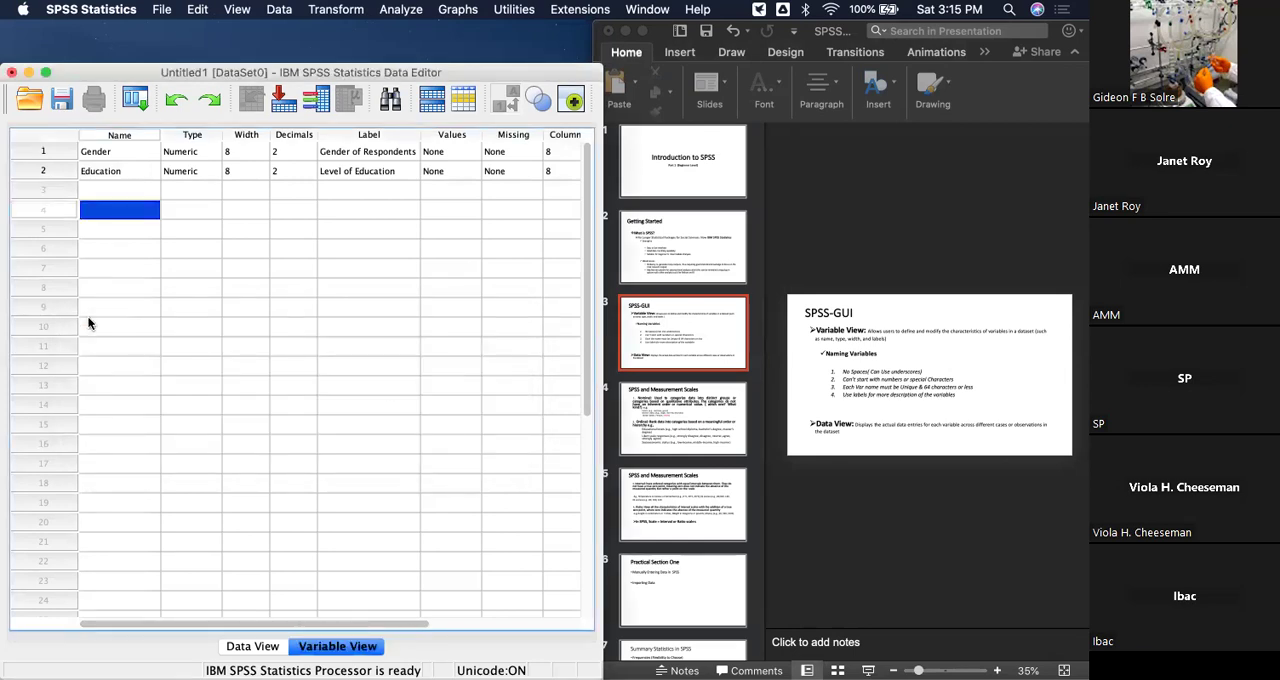
Name the variable in the fourth row with the special character @.
type("@")
key("Return")
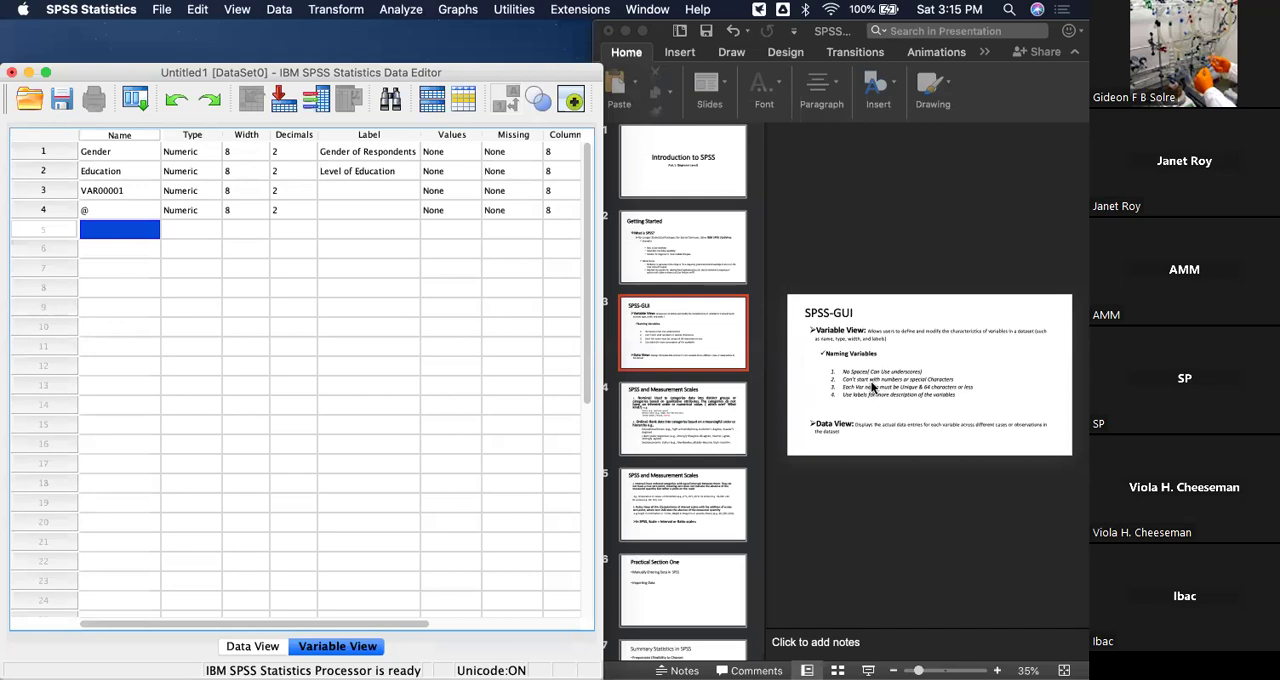
Try to rename the @ variable to 1, dismiss the alert, and clear its name entry.
double_click(92, 210)
key("BackSpace")
type("1")
key("Return")
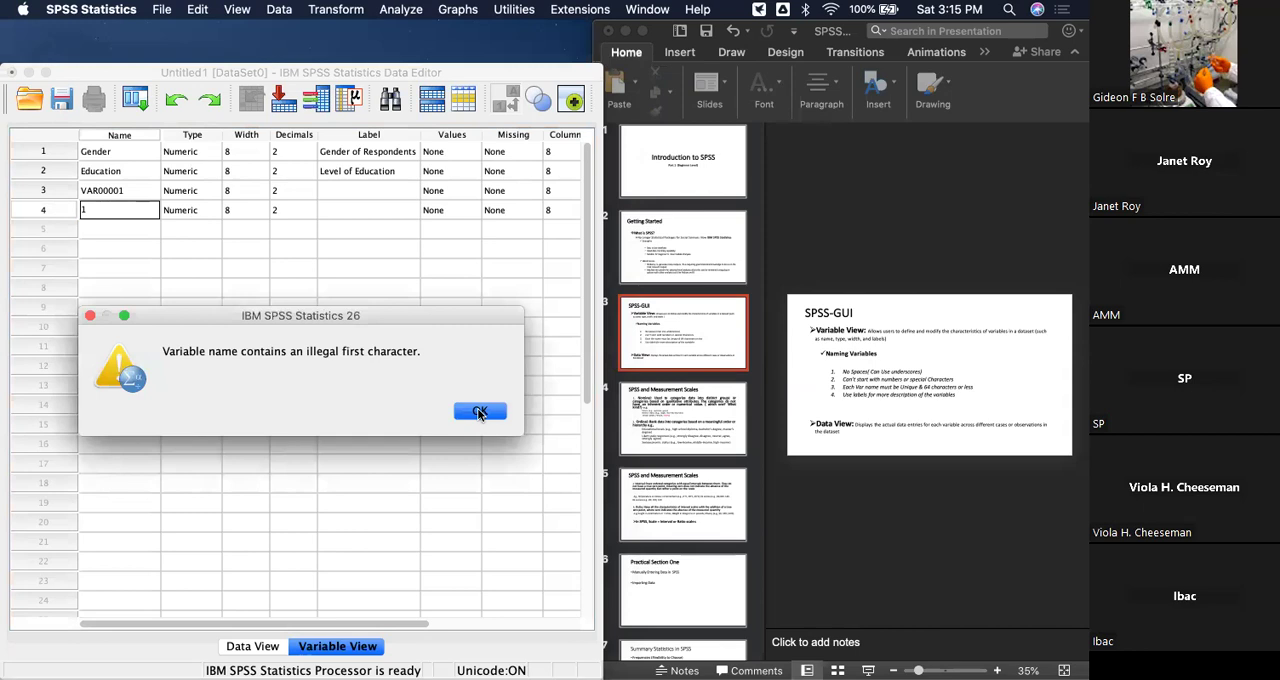
left_click(92, 317)
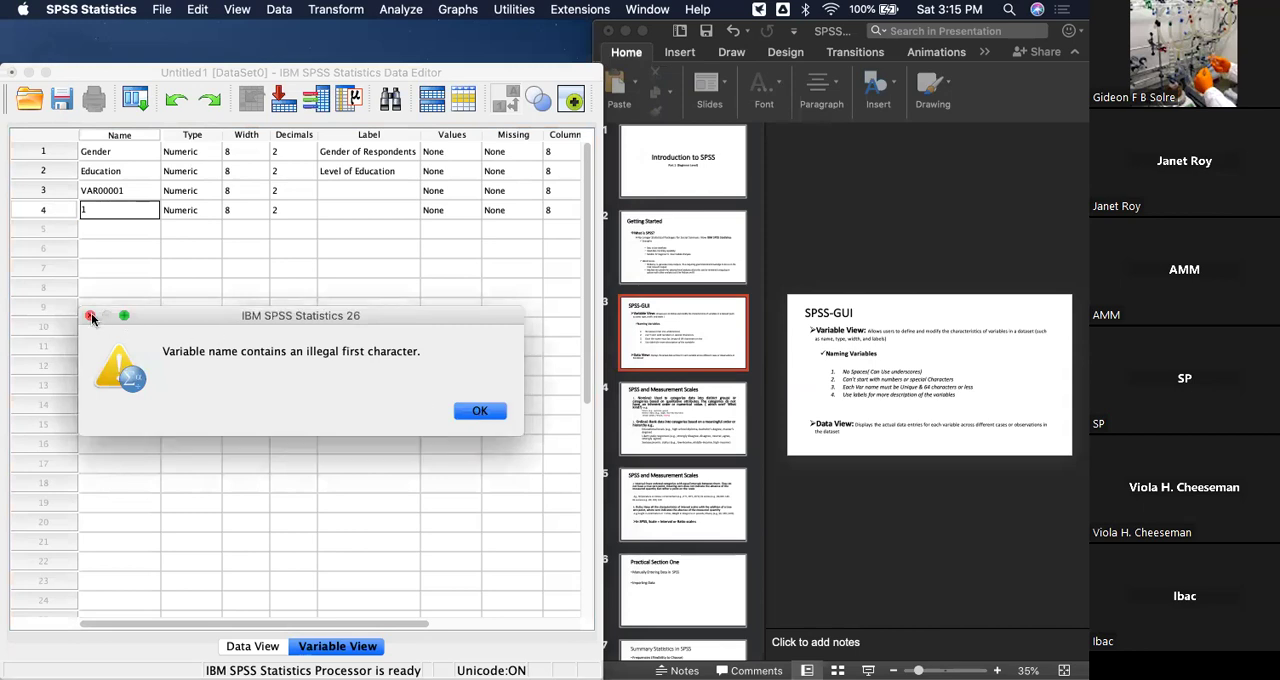
left_click(484, 409)
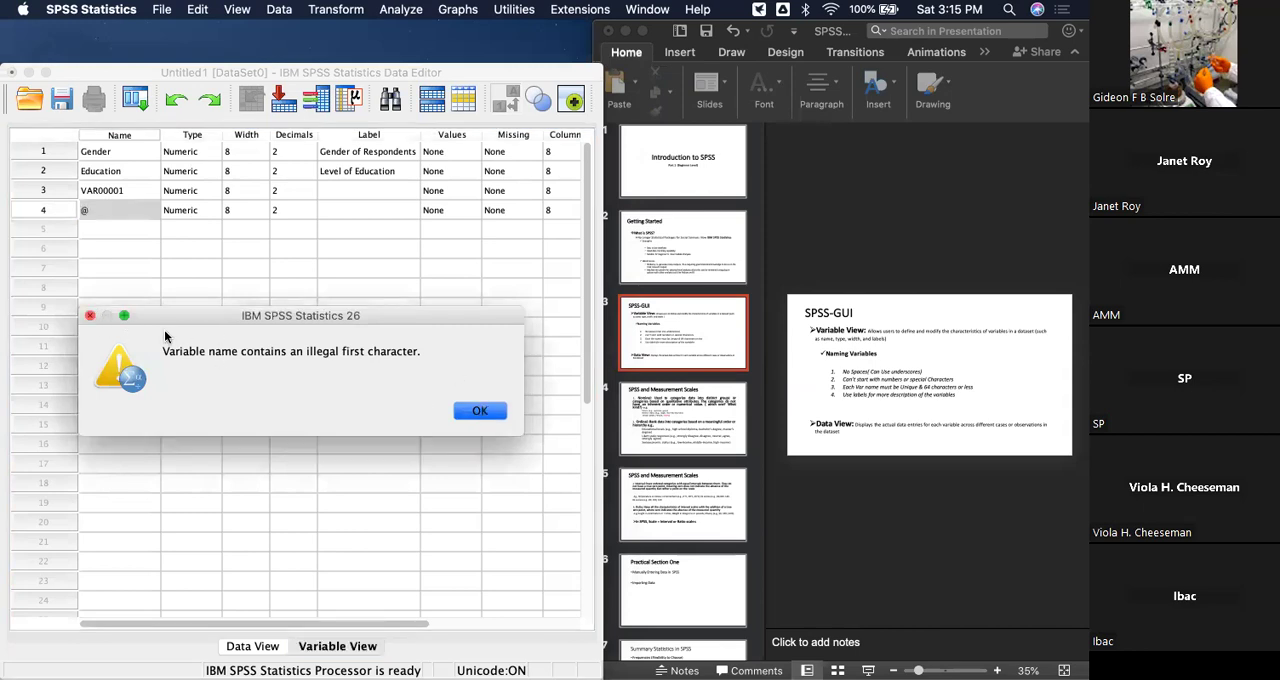
double_click(118, 209)
key("BackSpace")
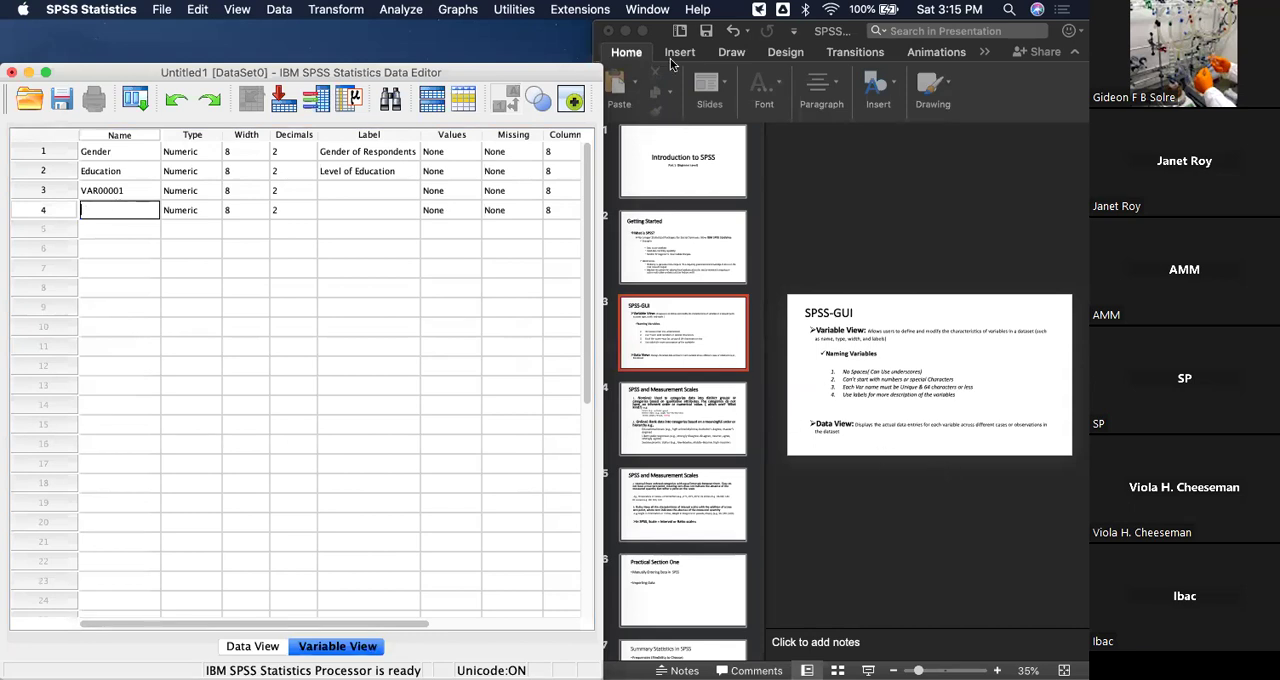
Switch to PowerPoint in full screen, highlight the Data View definition, and go to slide 4 on nominal and ordinal measurement scales.
left_click(645, 33)
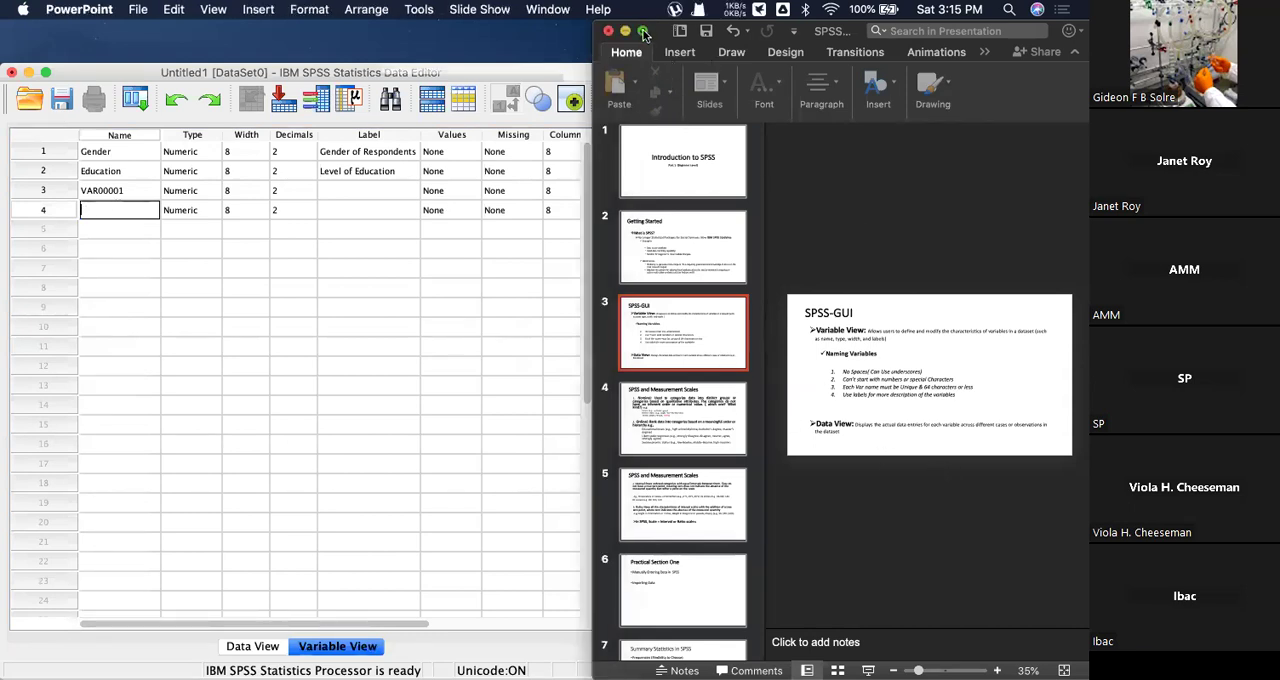
left_click(644, 32)
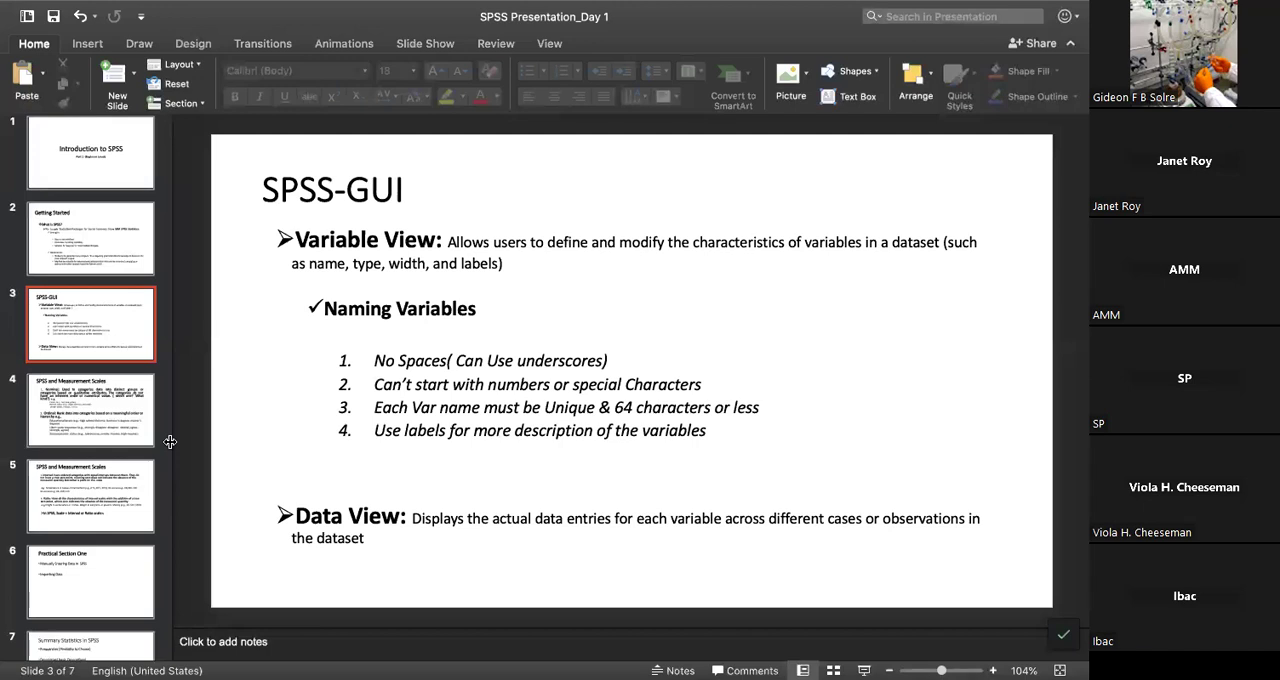
left_click(297, 515)
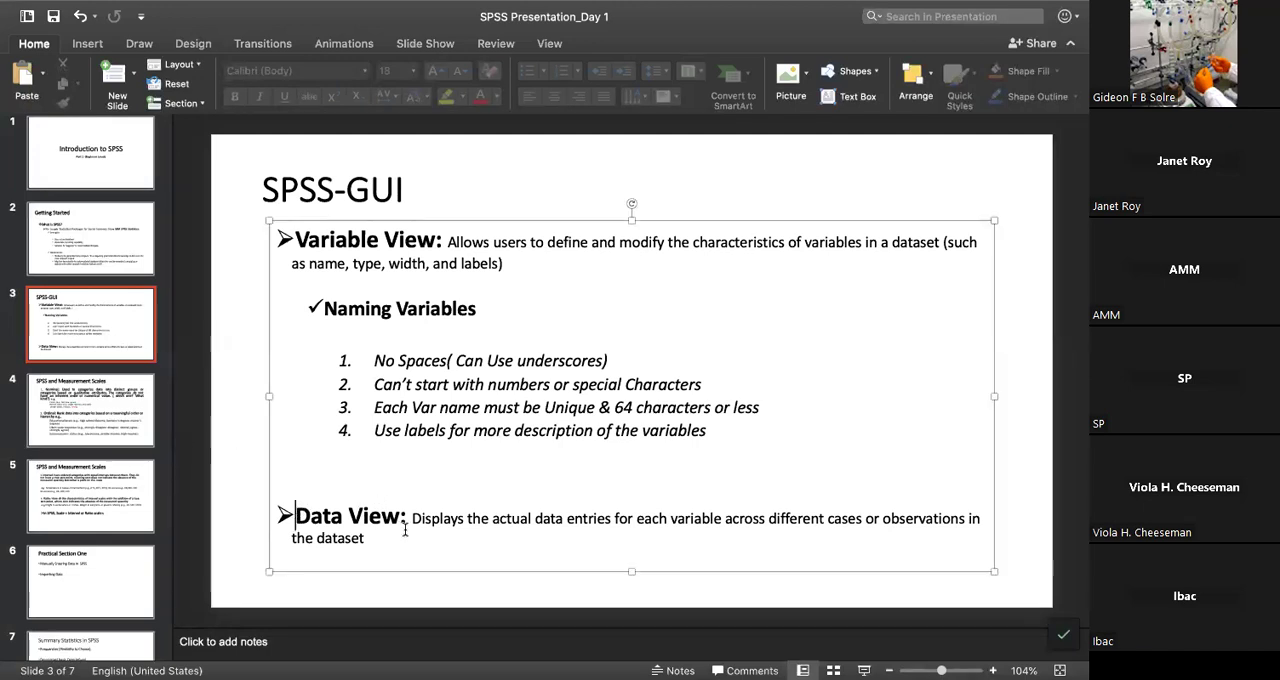
triple_click(405, 530)
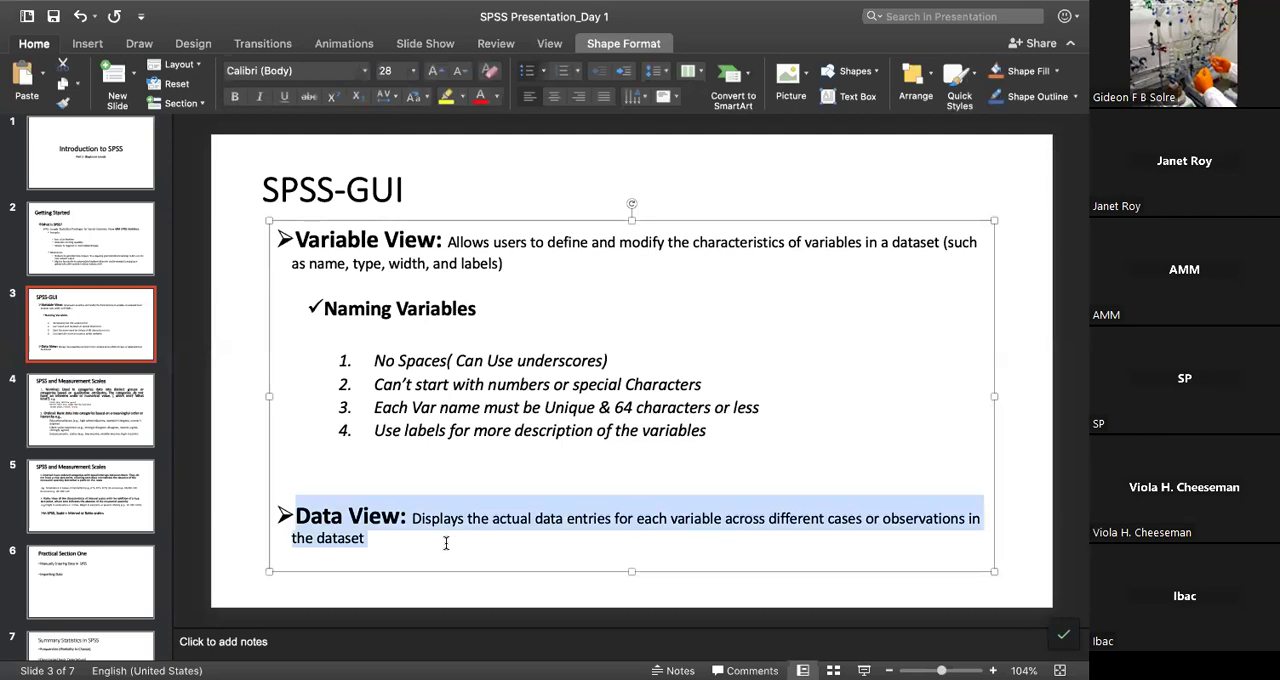
left_click(101, 411)
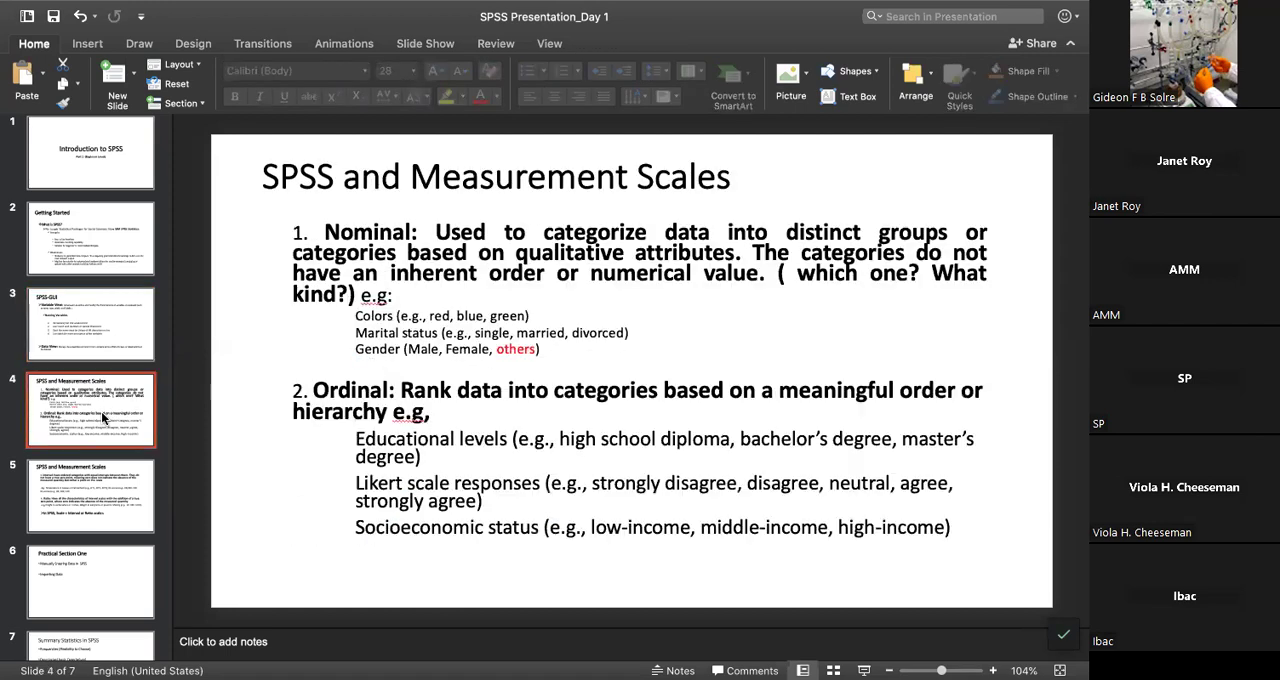
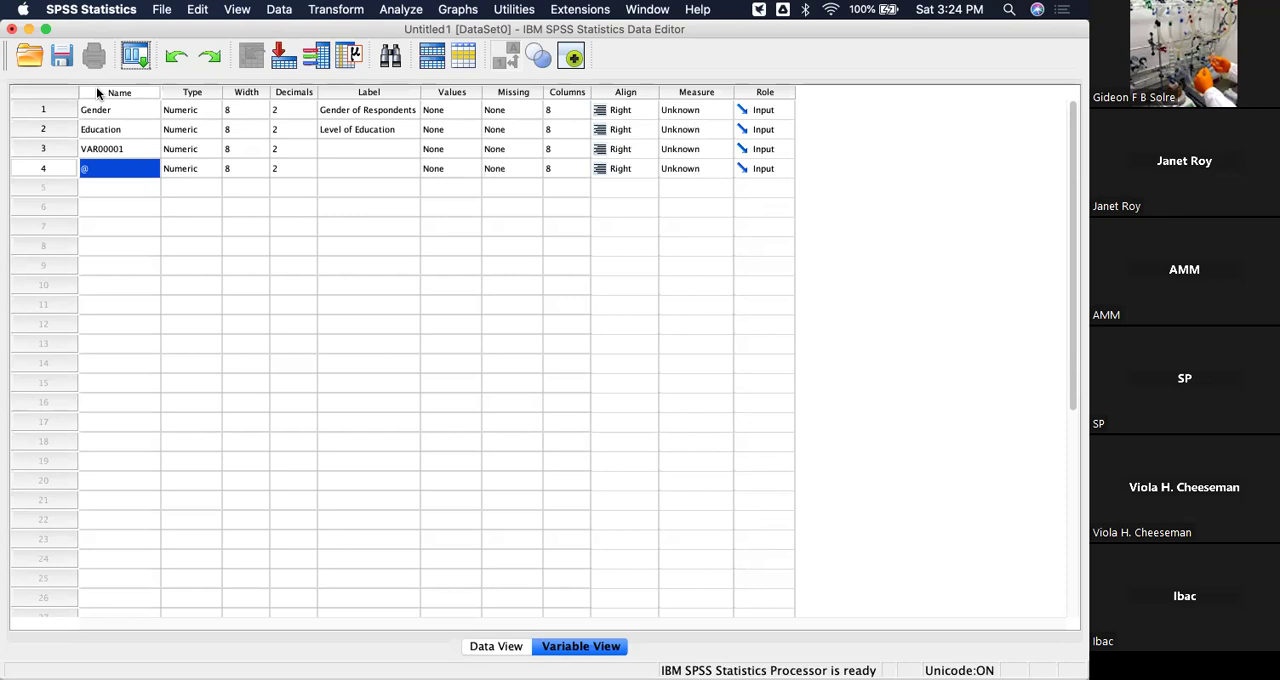
Insert a new variable above Gender in the first row of Variable View.
right_click(96, 88)
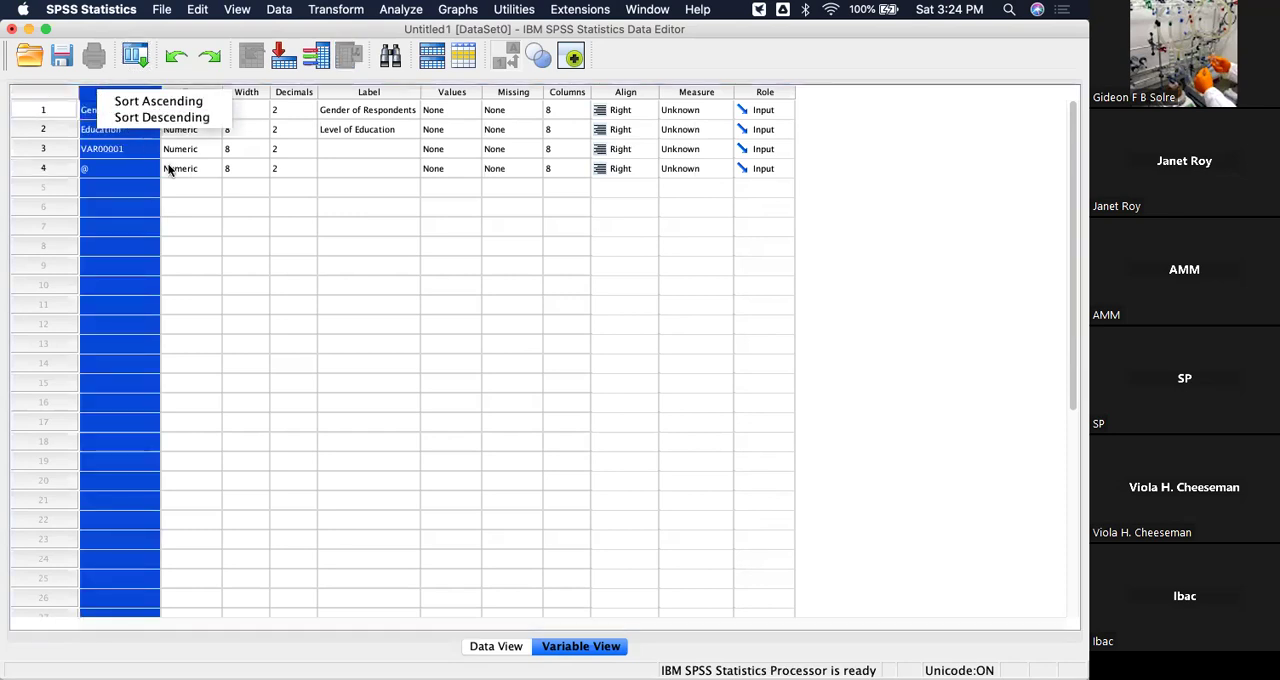
left_click(241, 211)
left_click(43, 110)
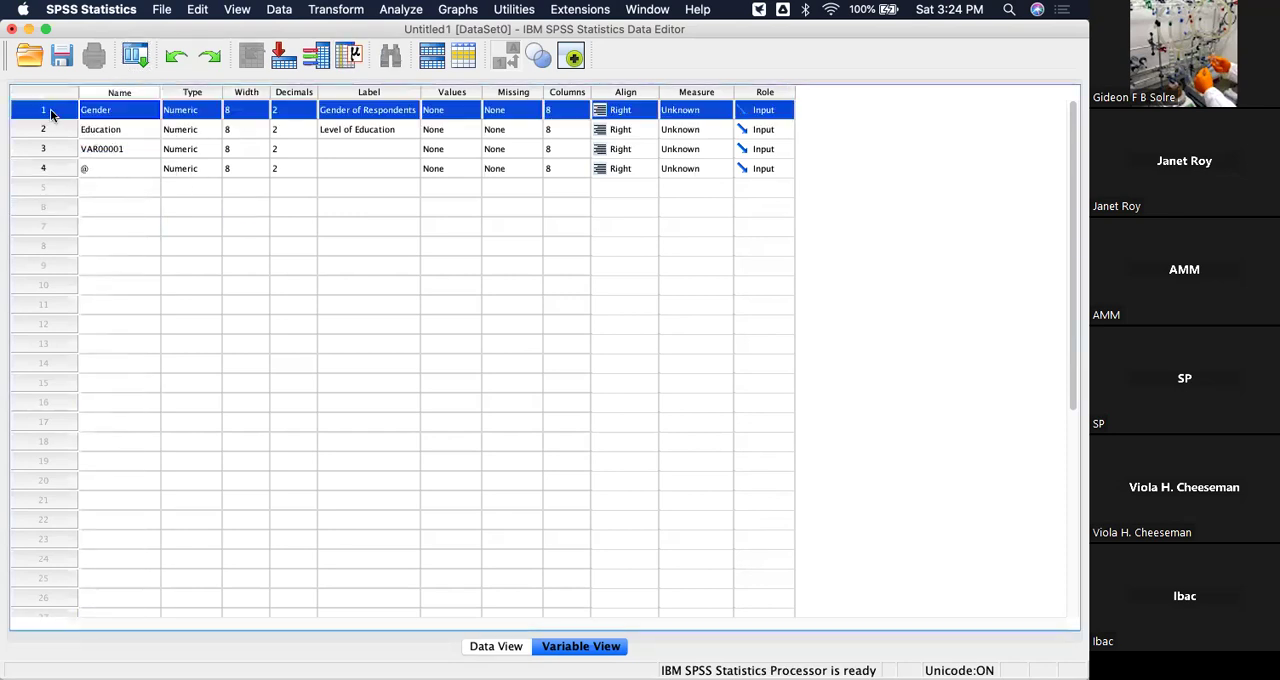
right_click(52, 116)
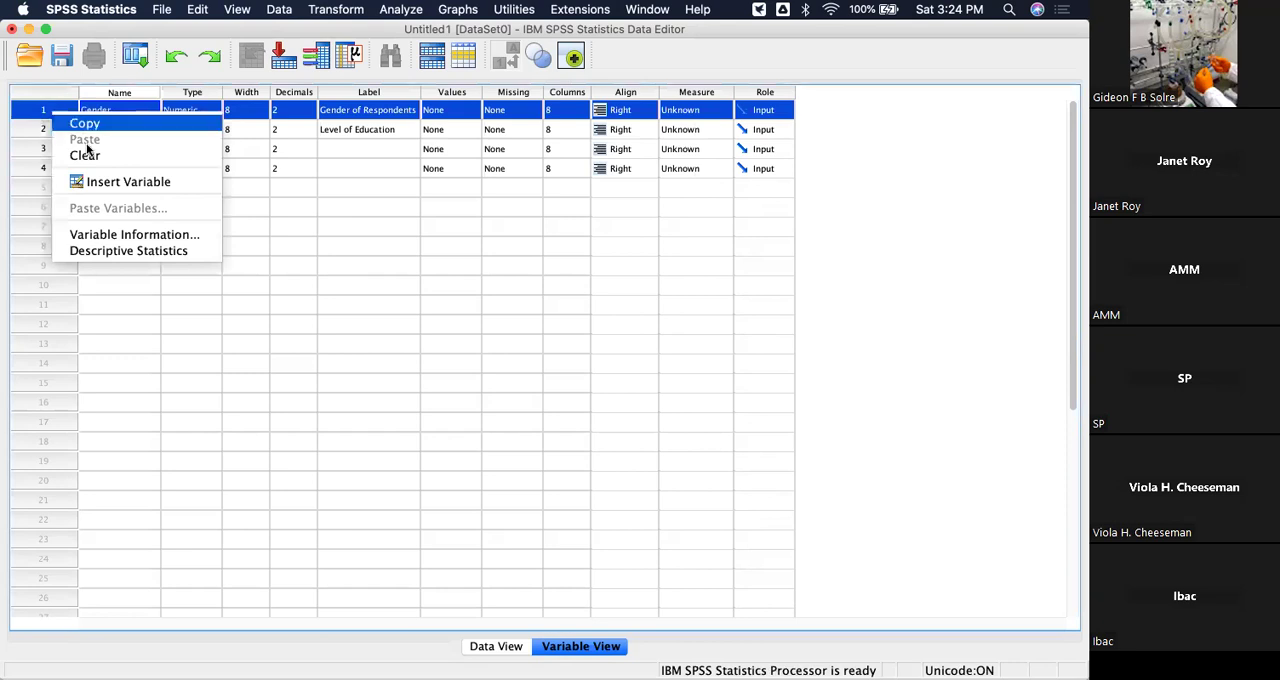
left_click(1010, 257)
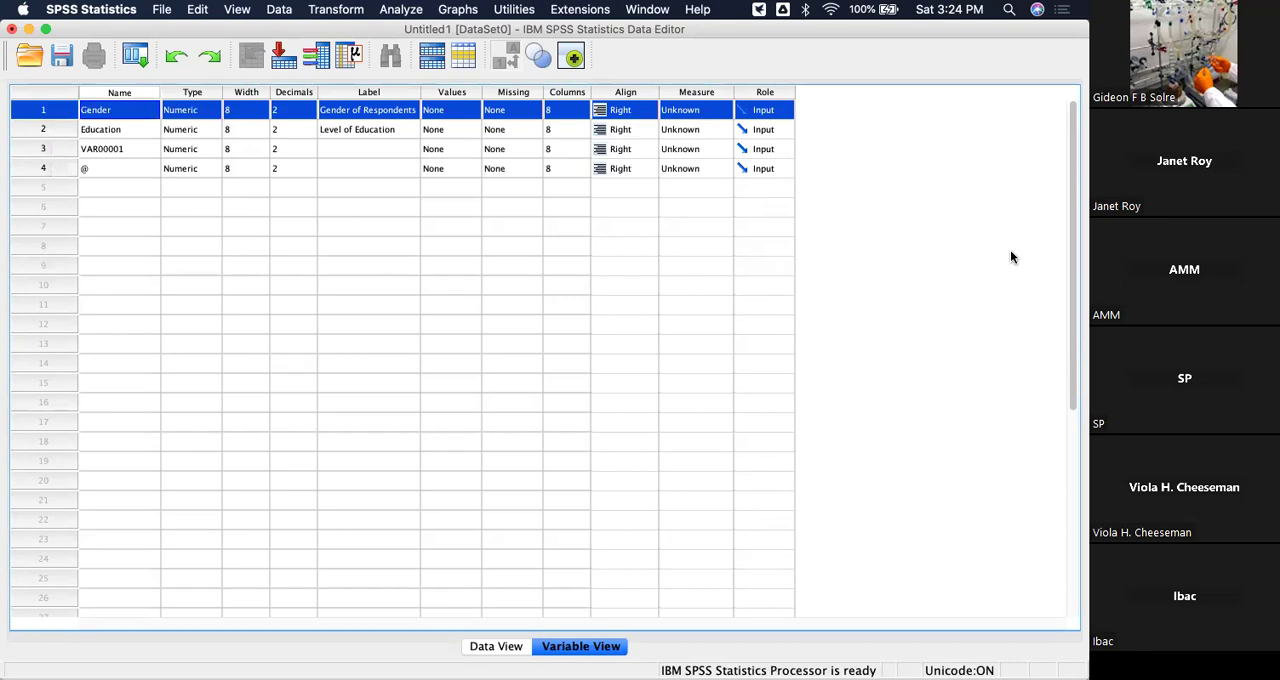
right_click(64, 113)
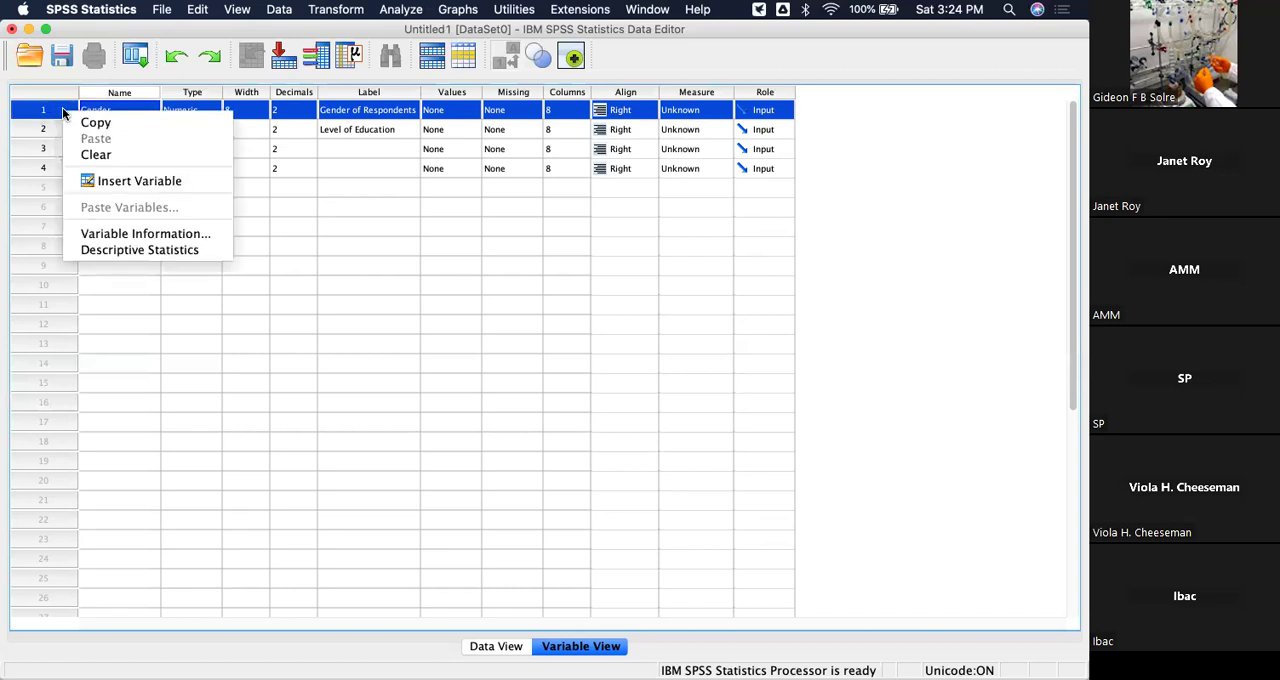
left_click(125, 181)
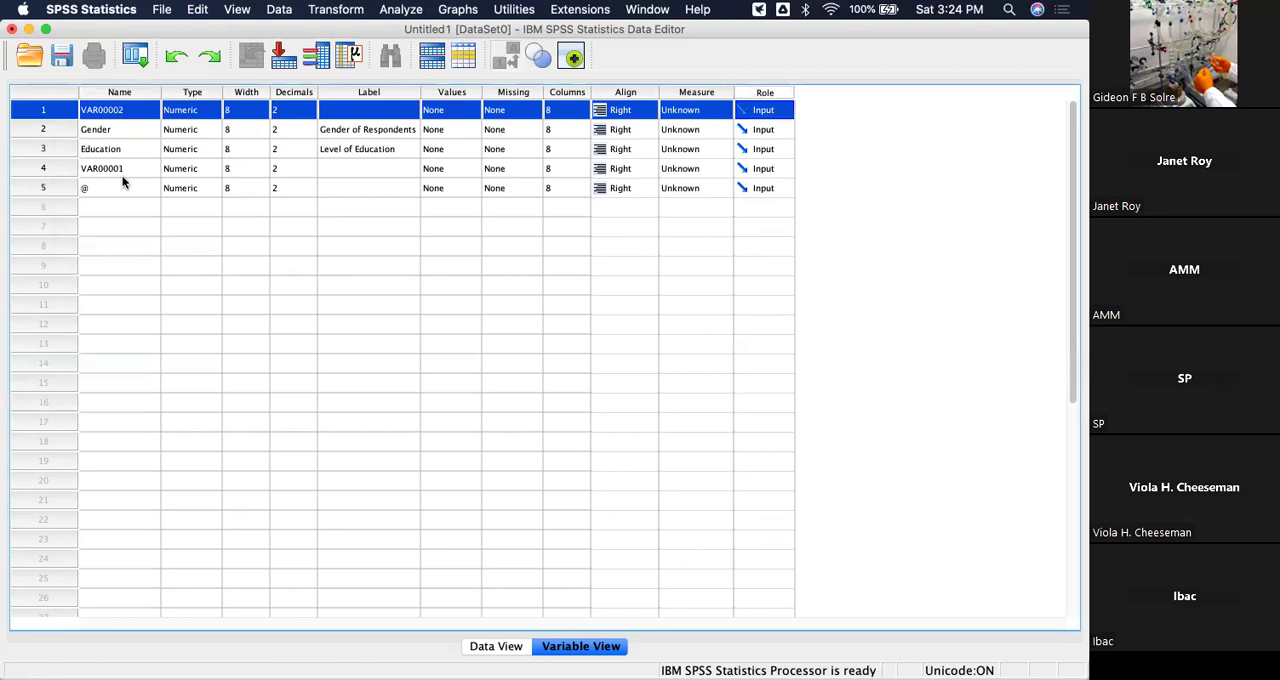
Rename the newly inserted first-row variable as ID.
double_click(124, 109)
key("BackSpace")
key("BackSpace")
key("BackSpace")
key("BackSpace")
key("BackSpace")
key("BackSpace")
key("BackSpace")
key("BackSpace")
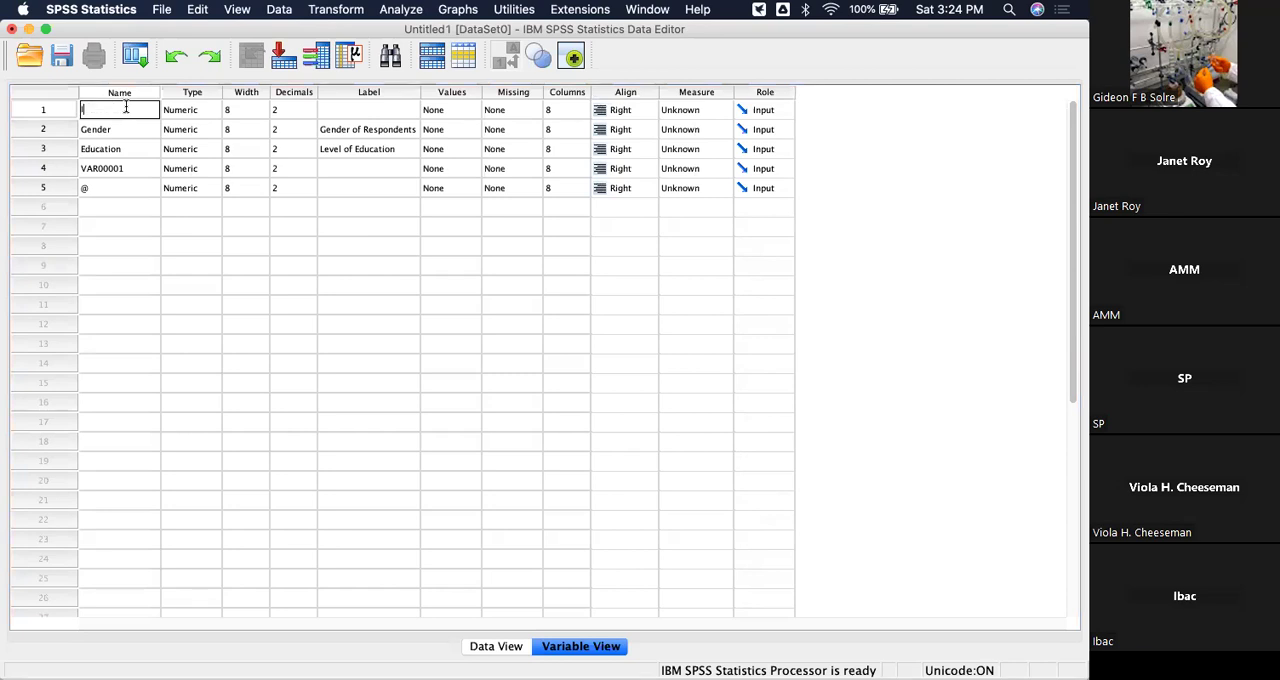
type("D")
key("BackSpace")
type("ID")
key("BackSpace")
key("BackSpace")
type("SN")
key("BackSpace")
key("BackSpace")
type("ID")
left_click(141, 271)
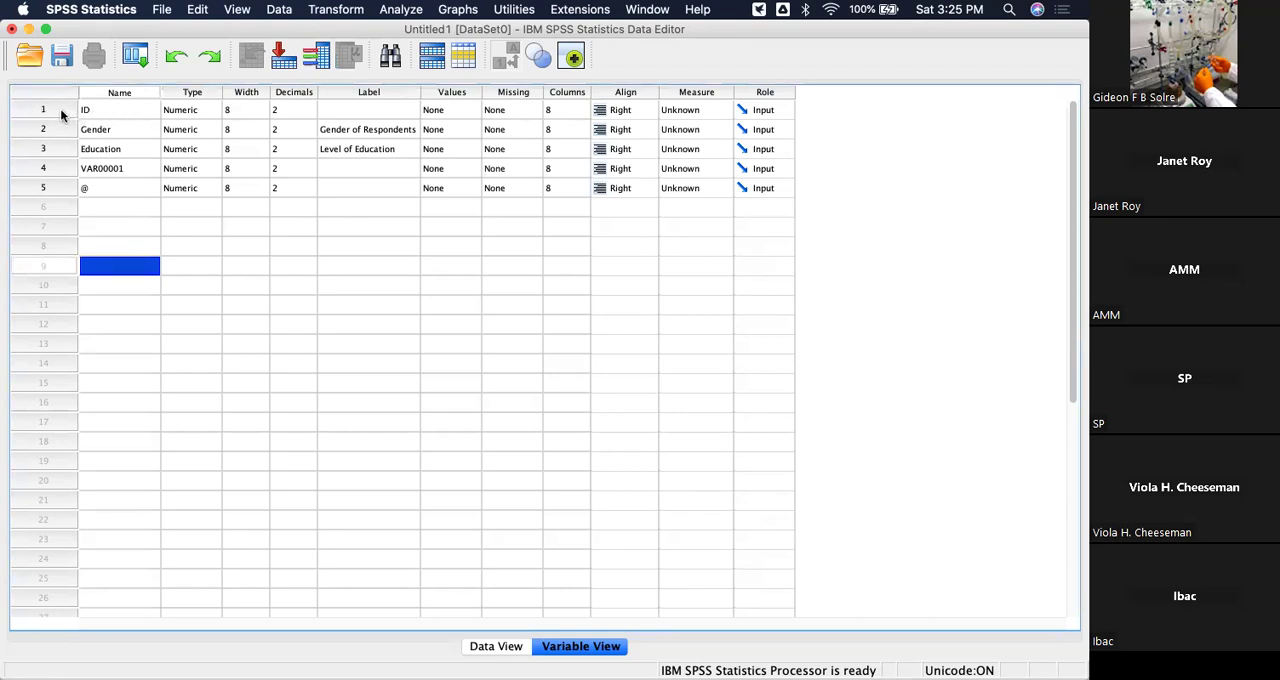
Review the variable type options for ID and accept Numeric.
left_click(200, 110)
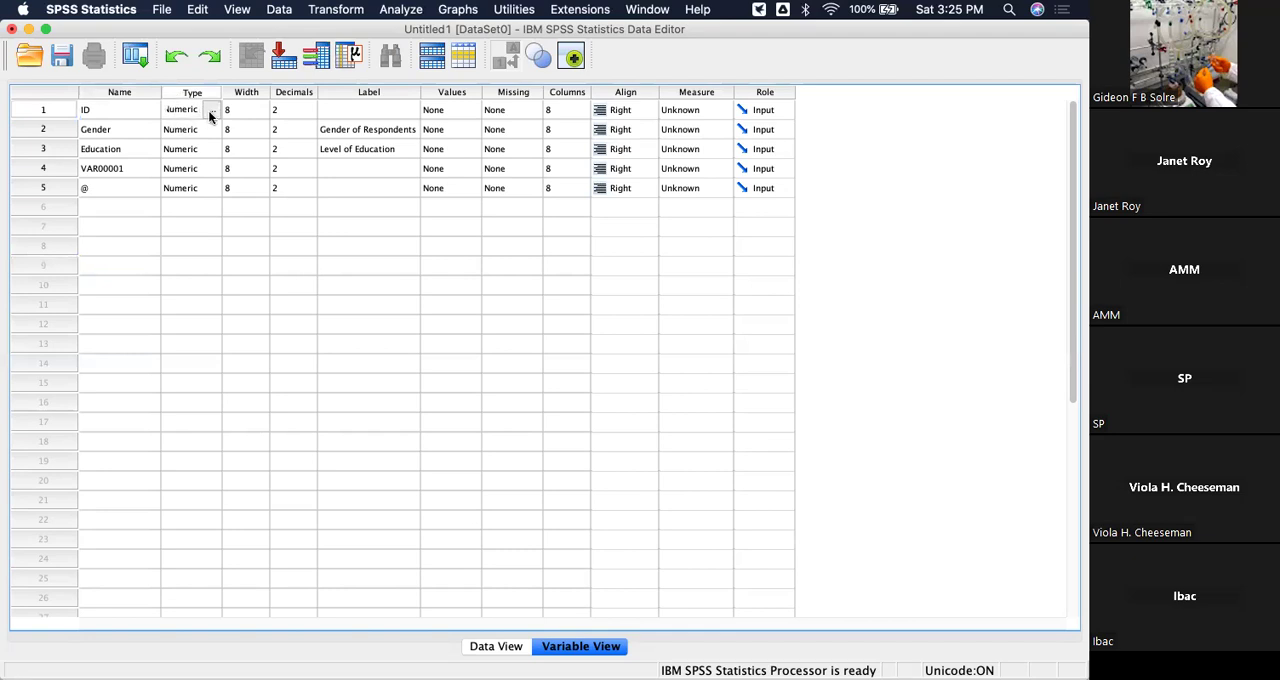
left_click(210, 114)
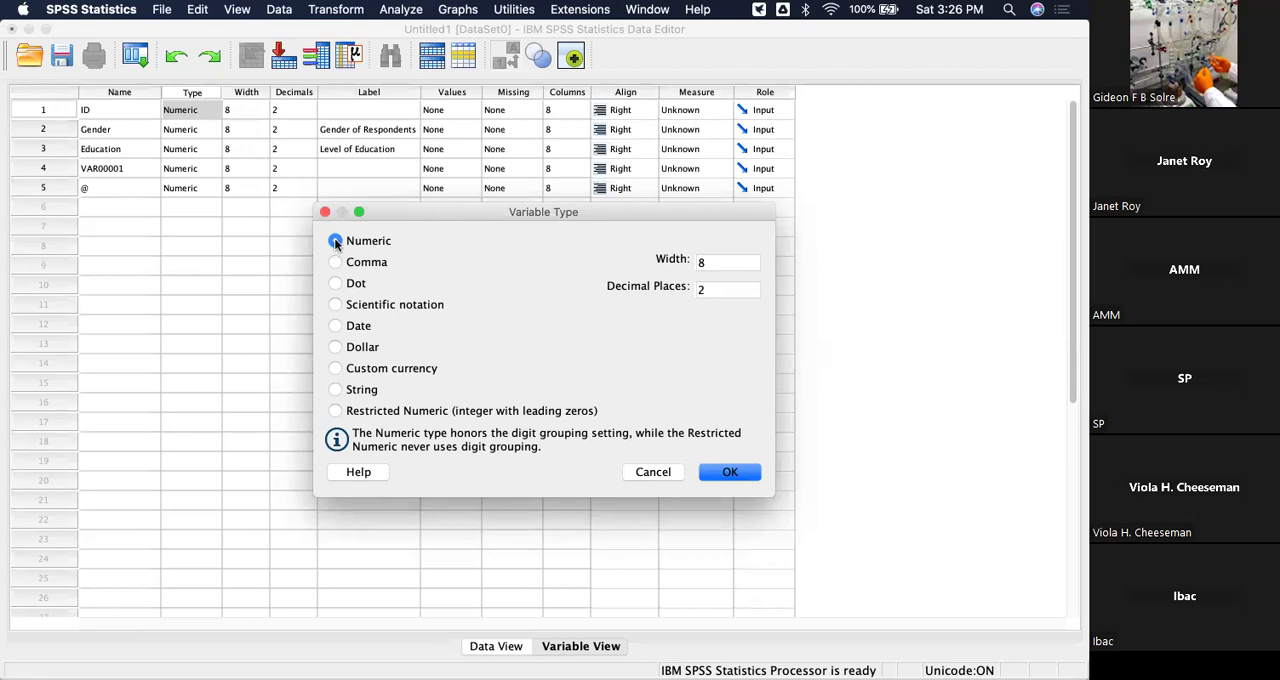
left_click(728, 472)
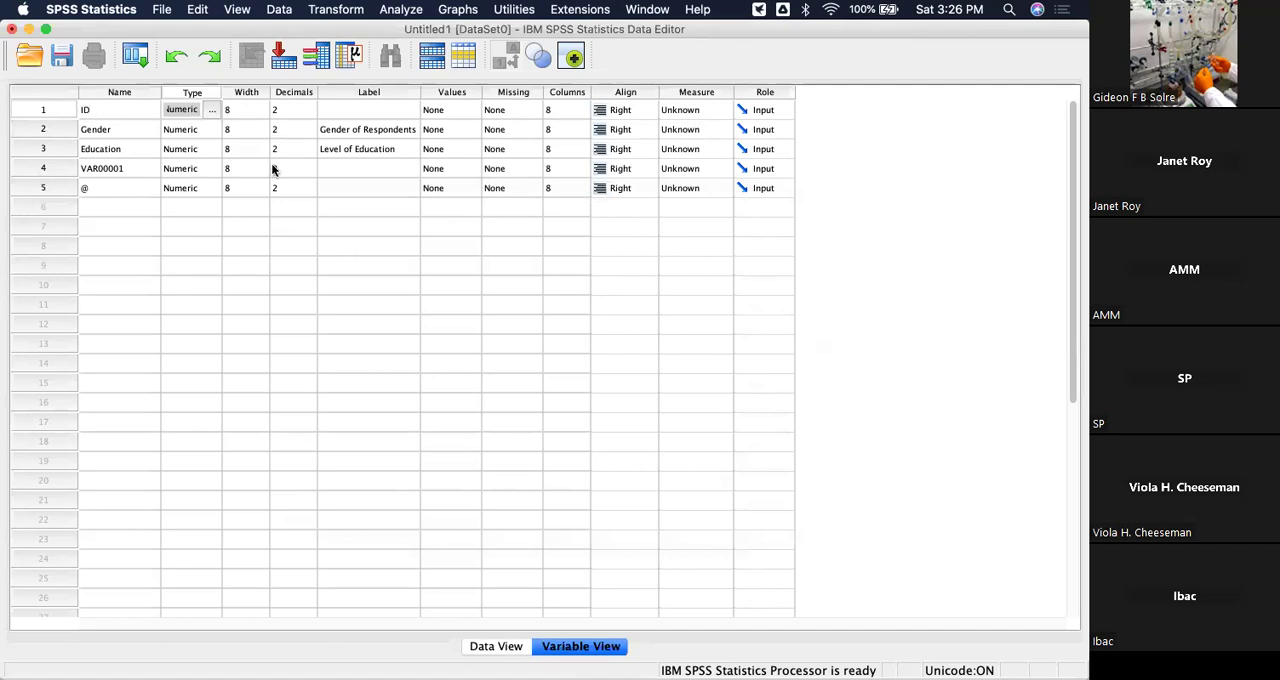
left_click(270, 90)
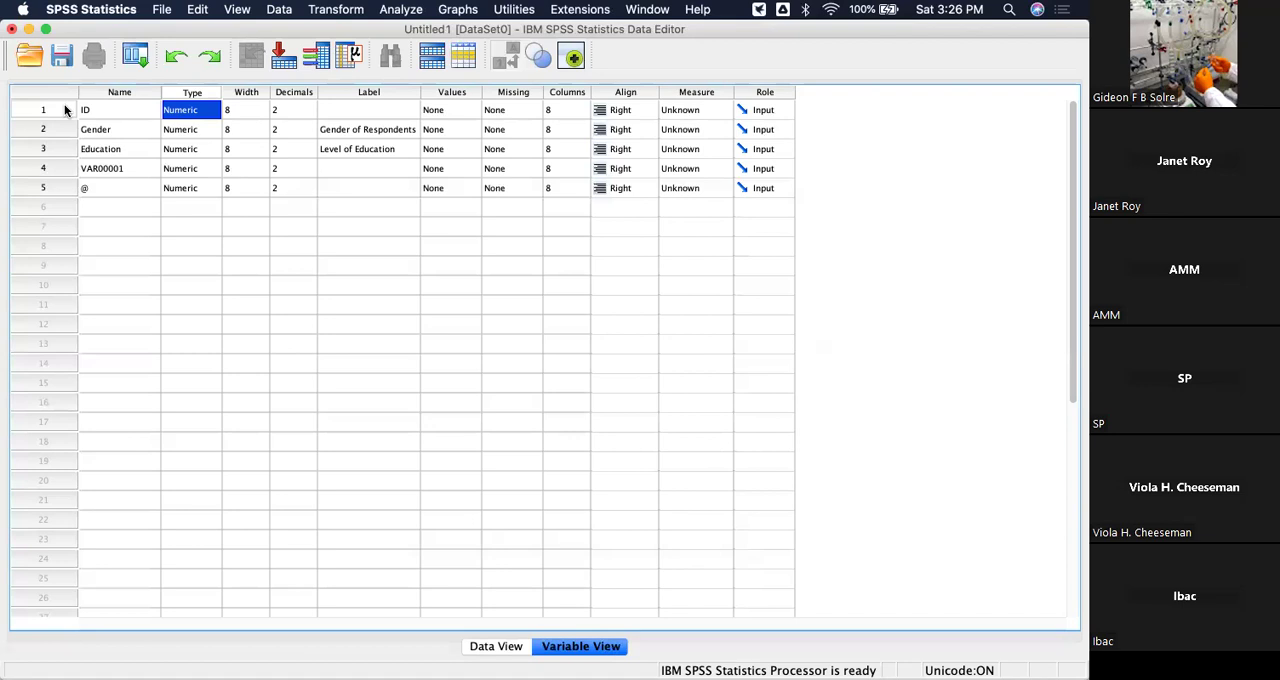
Set the decimals of the ID and Gender variables to 0.
left_click(306, 108)
left_click(306, 108)
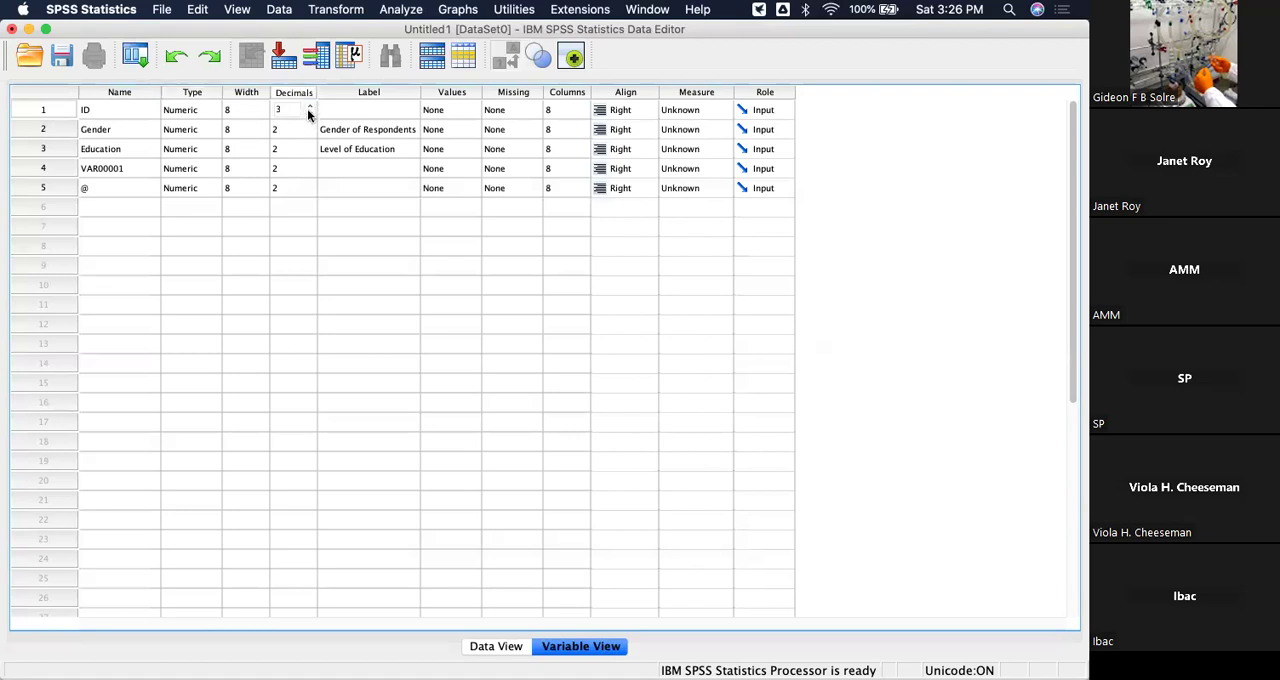
left_click(310, 113)
left_click(310, 113)
left_click(310, 113)
key("Down")
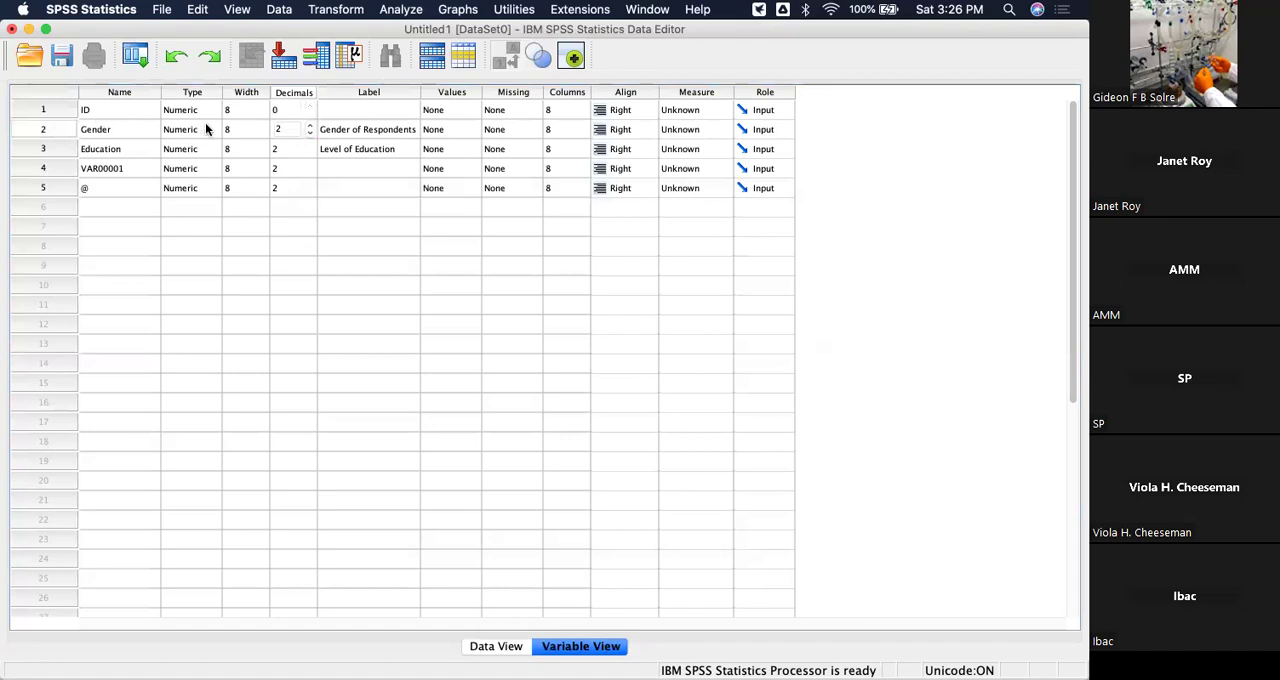
left_click(309, 135)
left_click(330, 260)
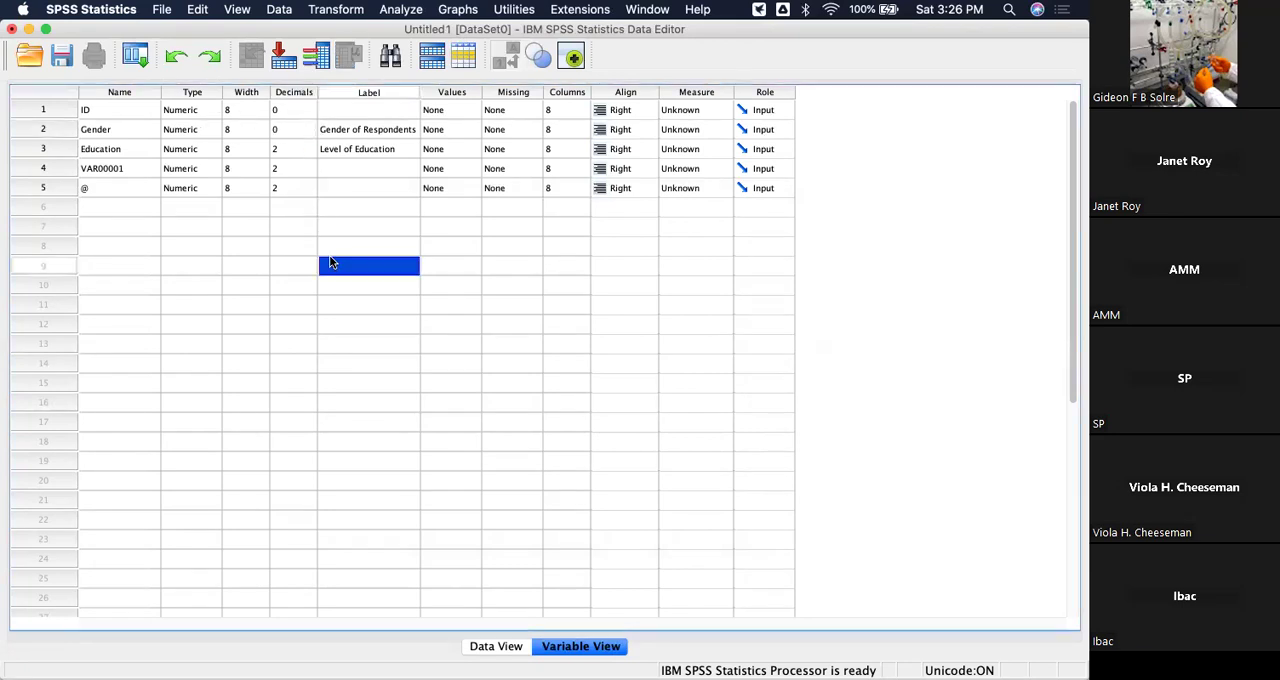
left_click(294, 148)
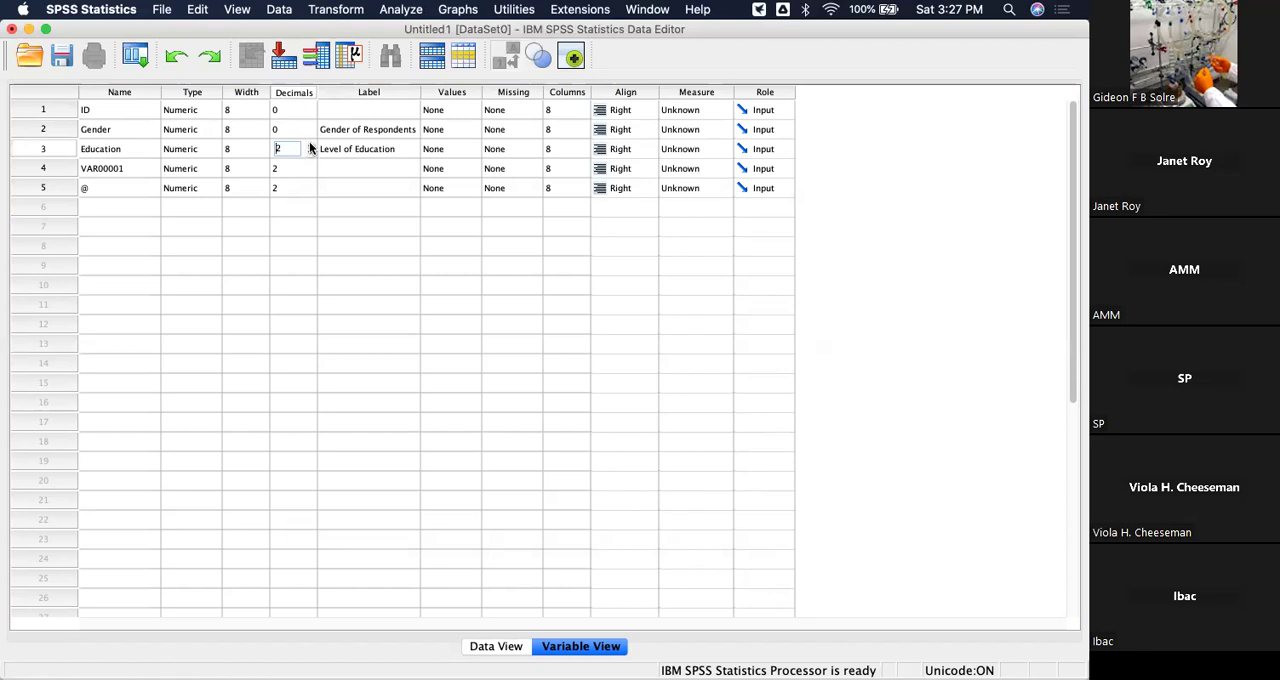
Try to rename the fourth-row variable VAR00001 as Height, and dismiss the alert.
left_click(125, 168)
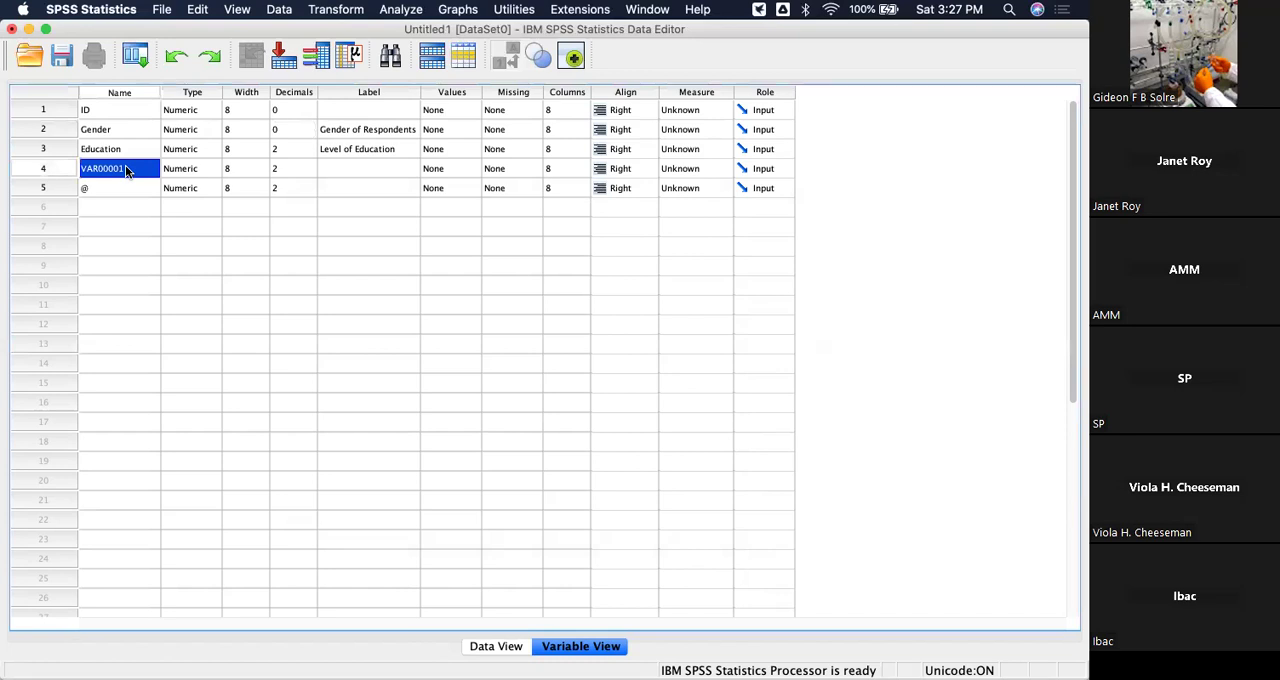
left_click(125, 168)
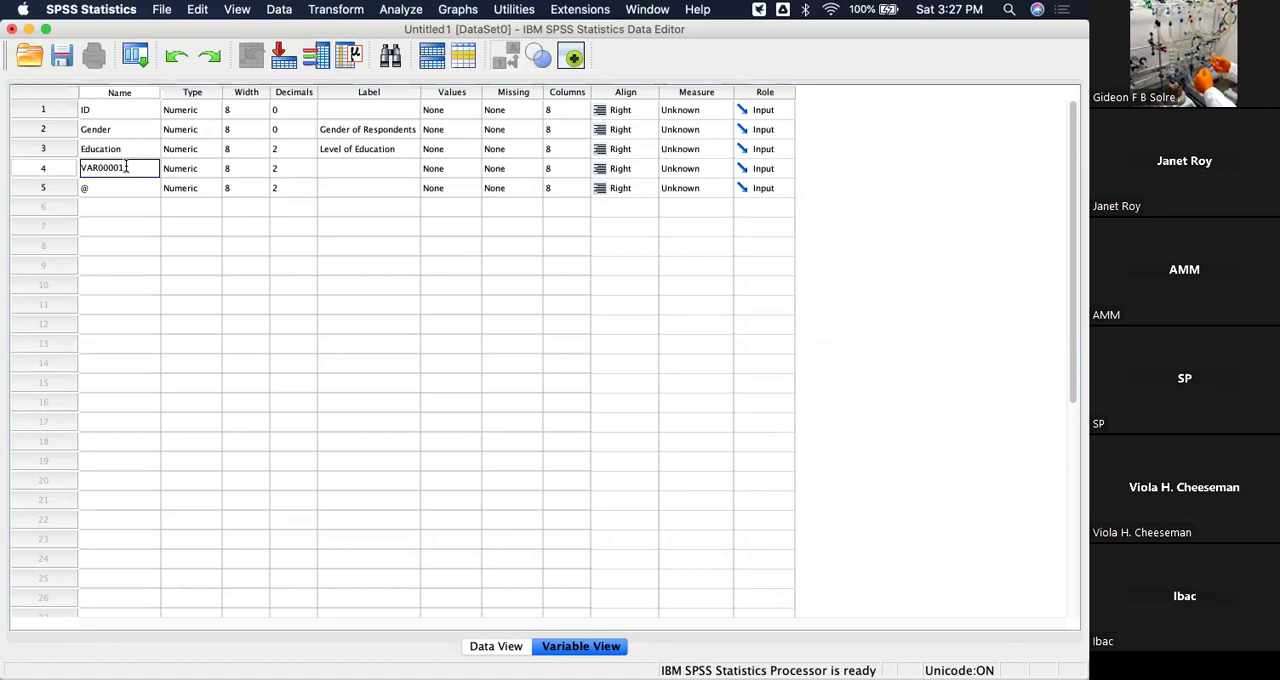
key("BackSpace")
key("BackSpace")
key("BackSpace")
key("BackSpace")
key("BackSpace")
key("BackSpace")
key("BackSpace")
key("BackSpace")
type("Height")
key("Return")
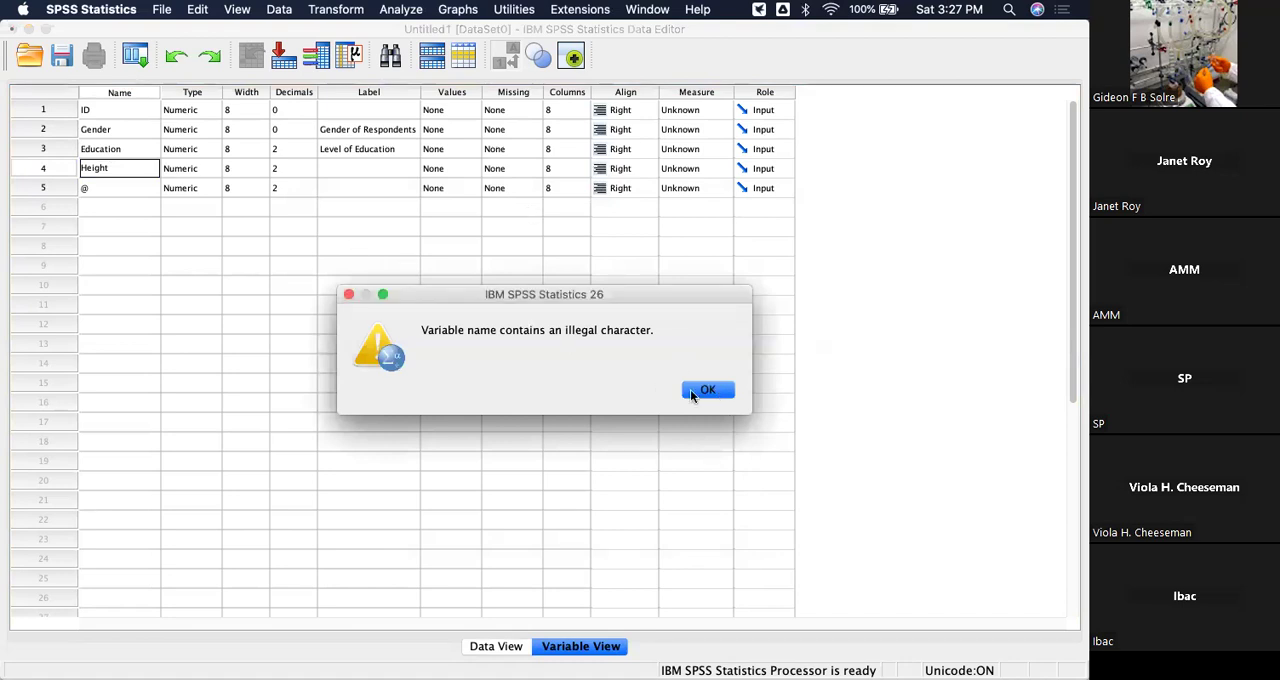
left_click(349, 295)
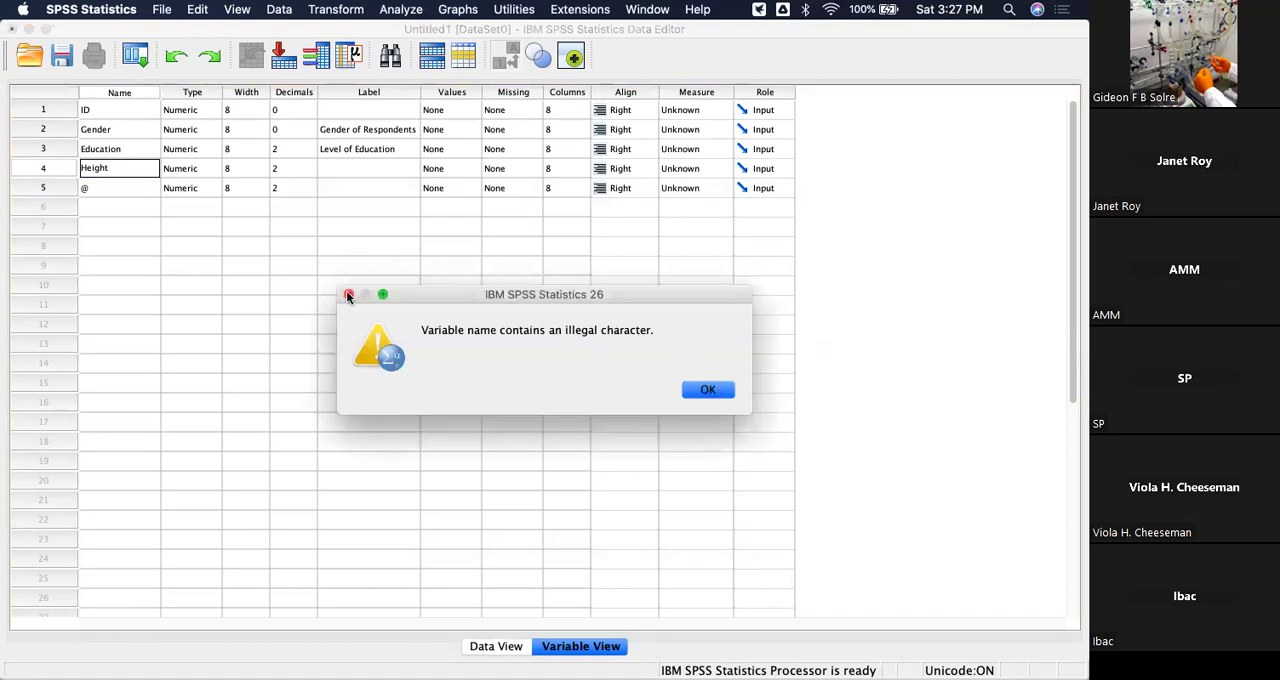
left_click(349, 294)
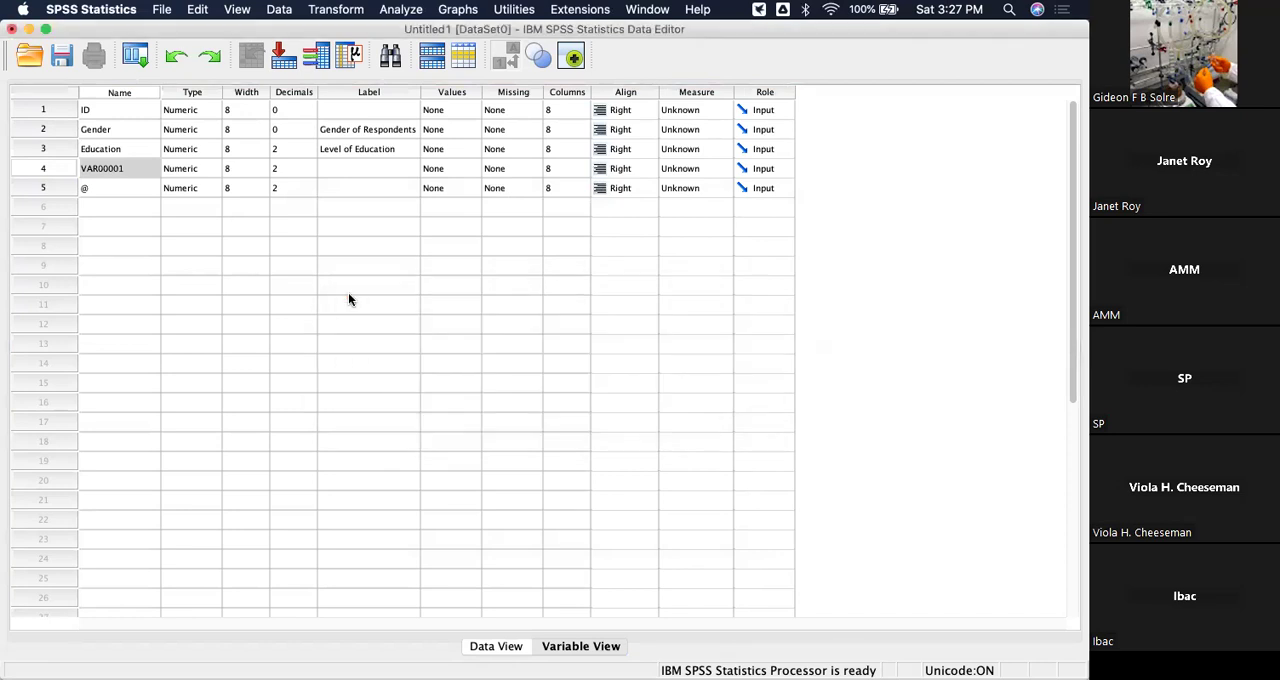
Rename the fourth-row variable VAR00001 as Height.
double_click(132, 168)
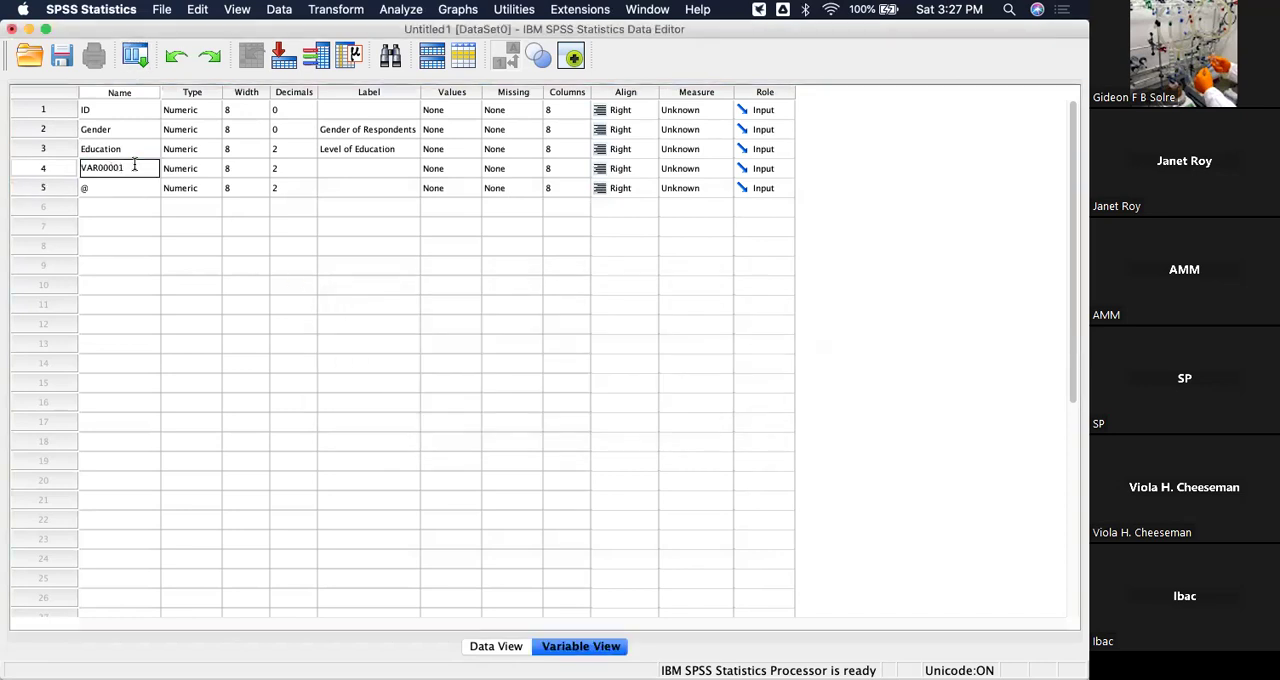
key("BackSpace")
key("BackSpace")
key("BackSpace")
key("BackSpace")
key("BackSpace")
key("BackSpace")
key("BackSpace")
key("BackSpace")
type("Height")
key("Return")
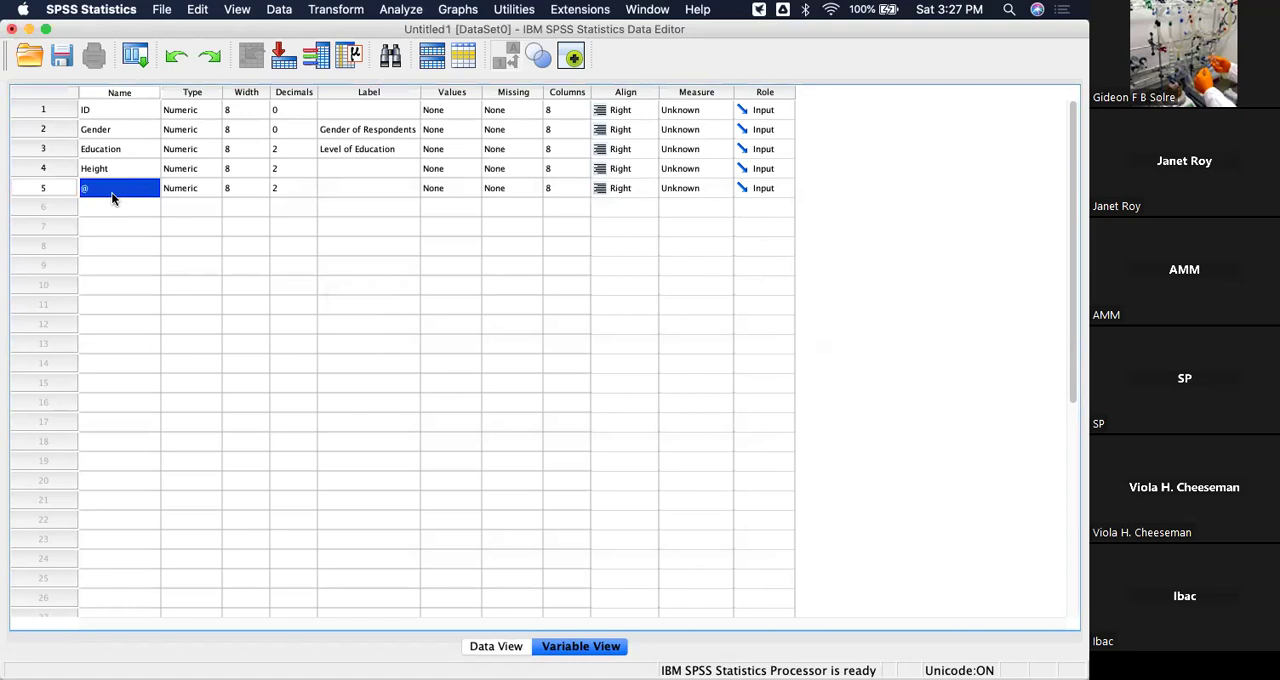
Rename the @ variable in the fifth row as Weight.
double_click(112, 198)
key("BackSpace")
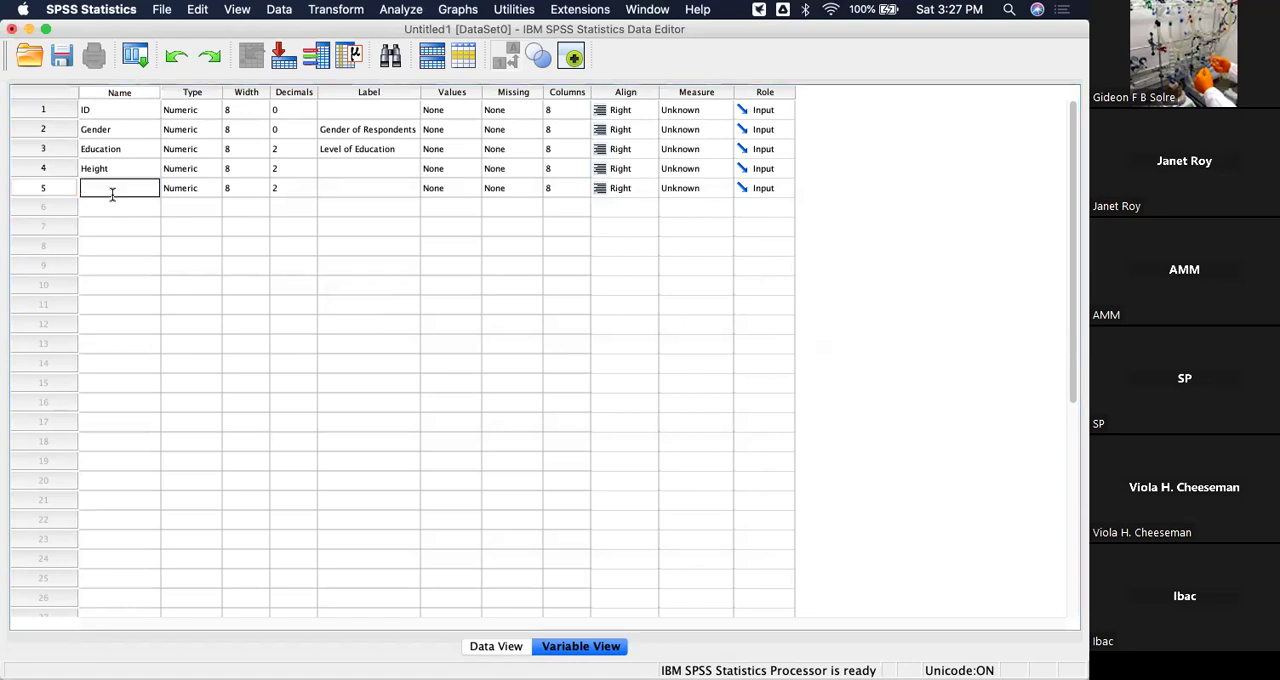
type("Weight")
key("Return")
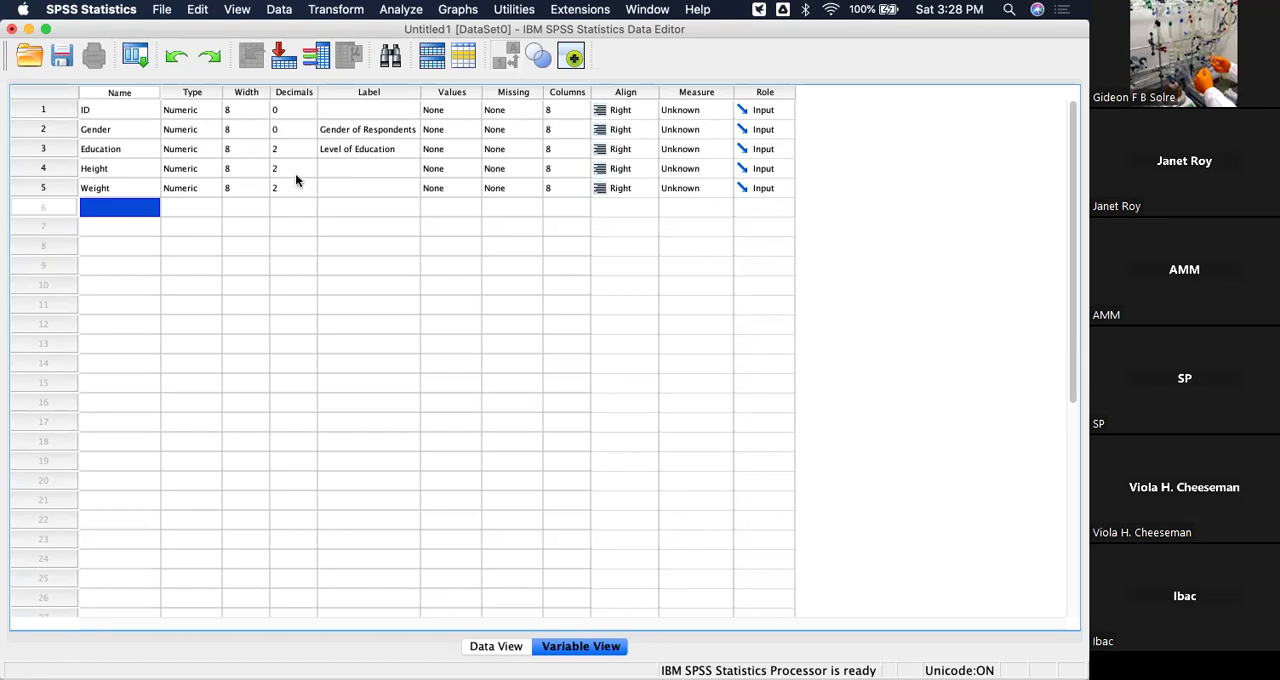
Give the Height variable the label "Height in cm".
left_click(363, 172)
left_click(362, 170)
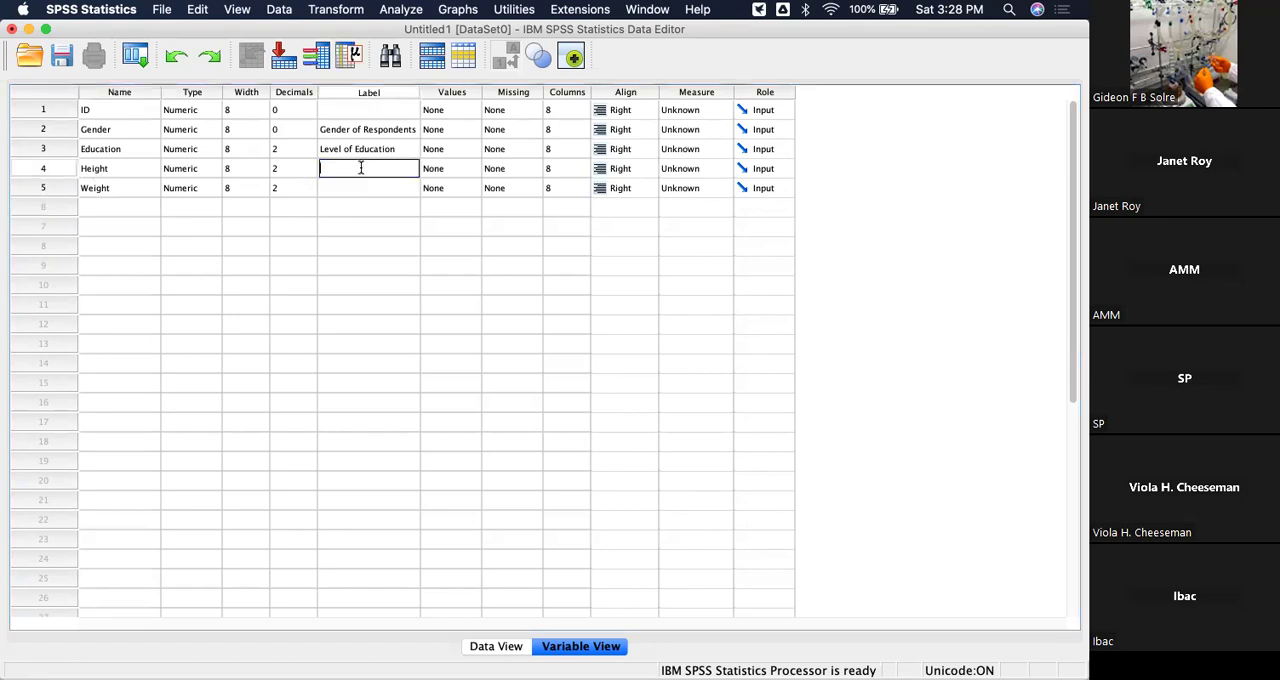
type("Height in cm")
Give the Weight variable the label "Weight in Pounds".
left_click(363, 186)
left_click(364, 188)
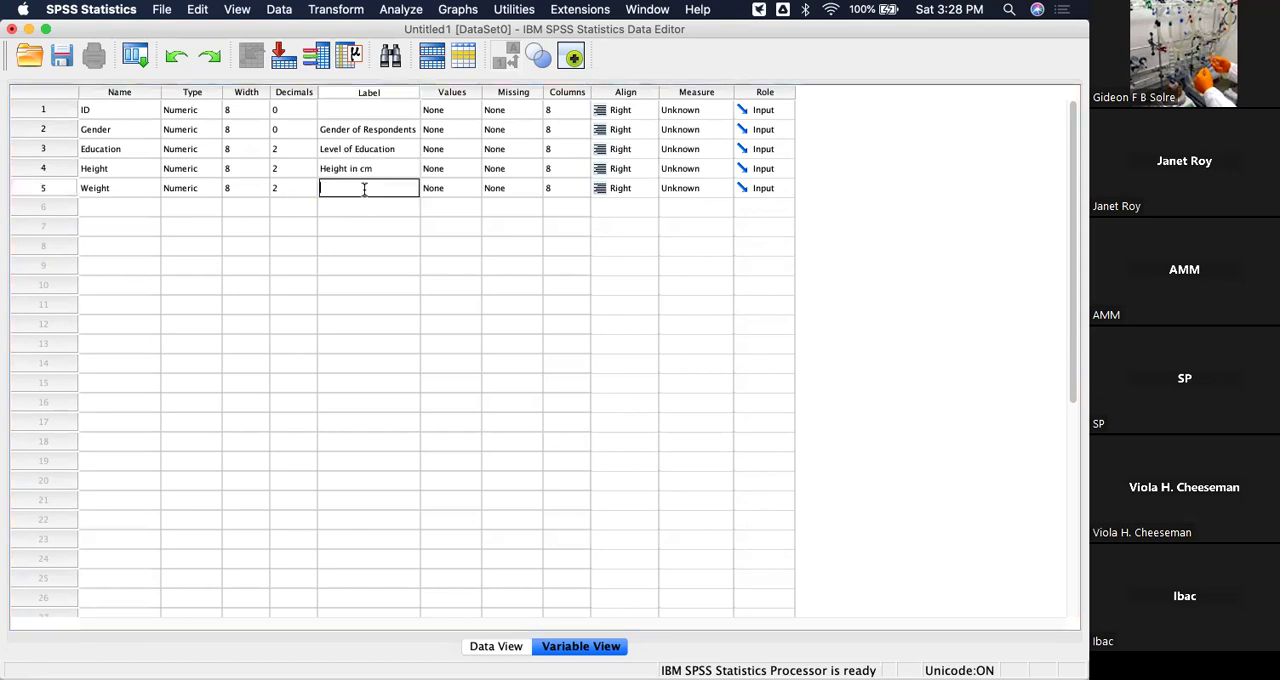
type("Weight in Pounds")
key("Return")
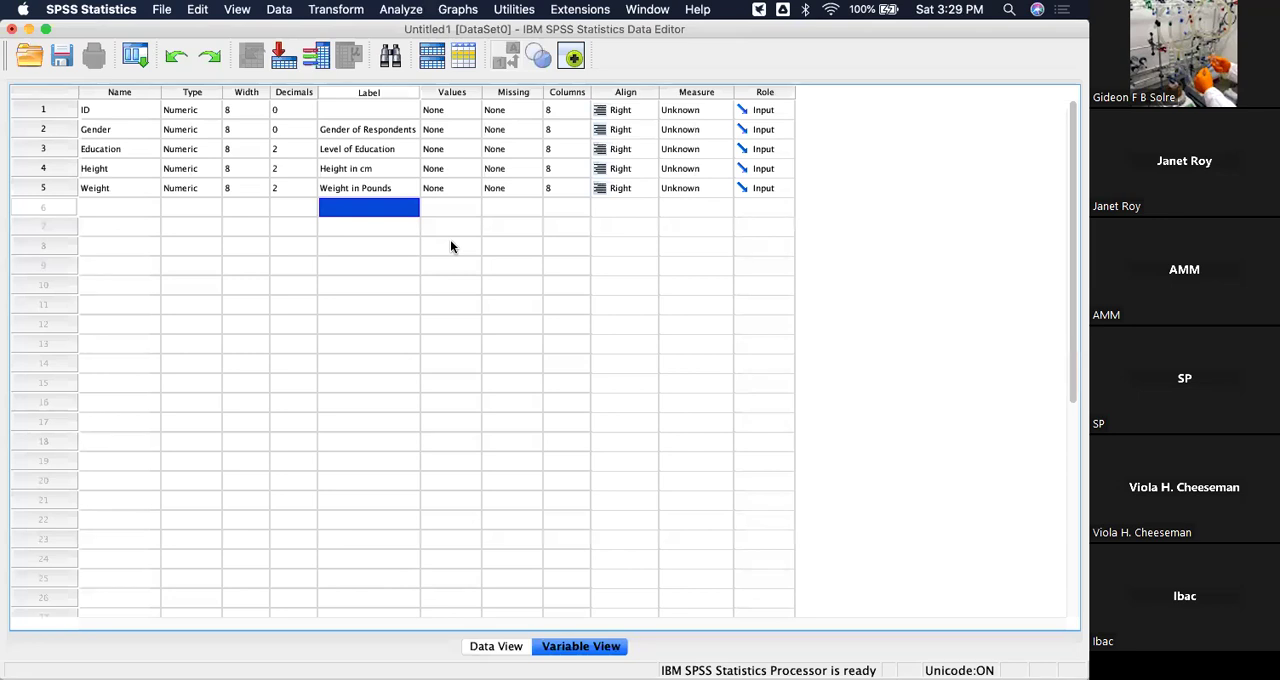
Give the ID variable the label "Serial Number of Respondents".
left_click(381, 108)
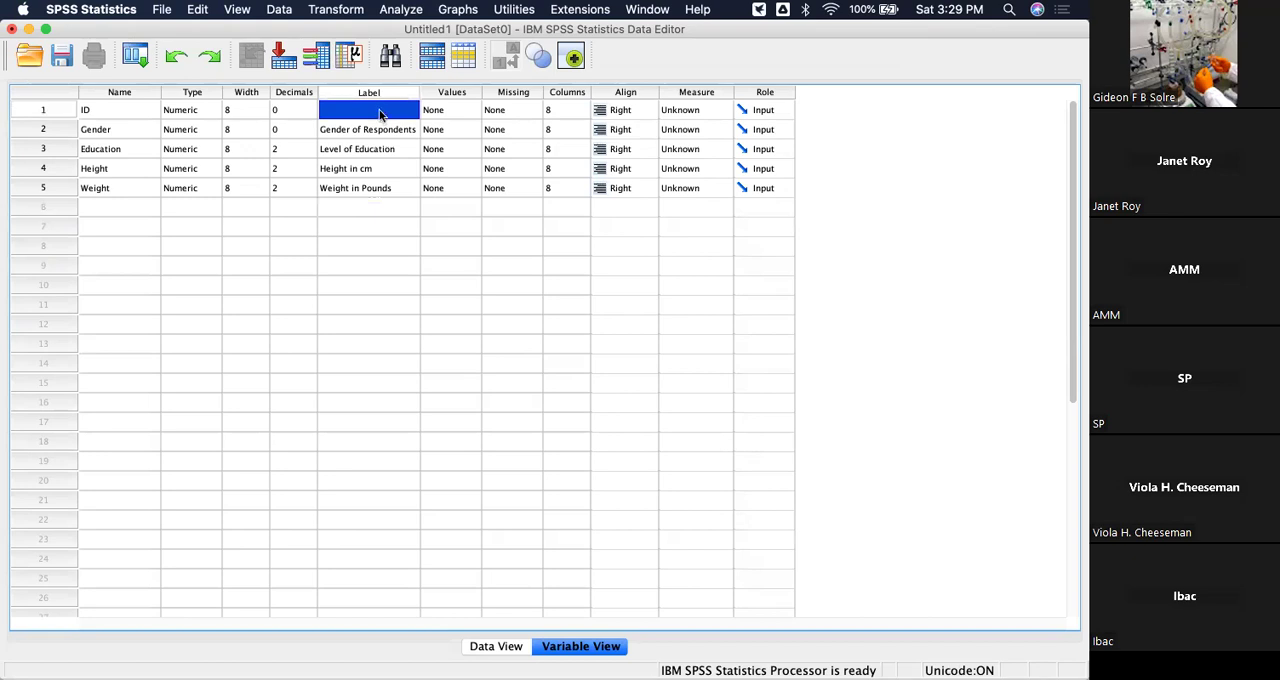
double_click(380, 110)
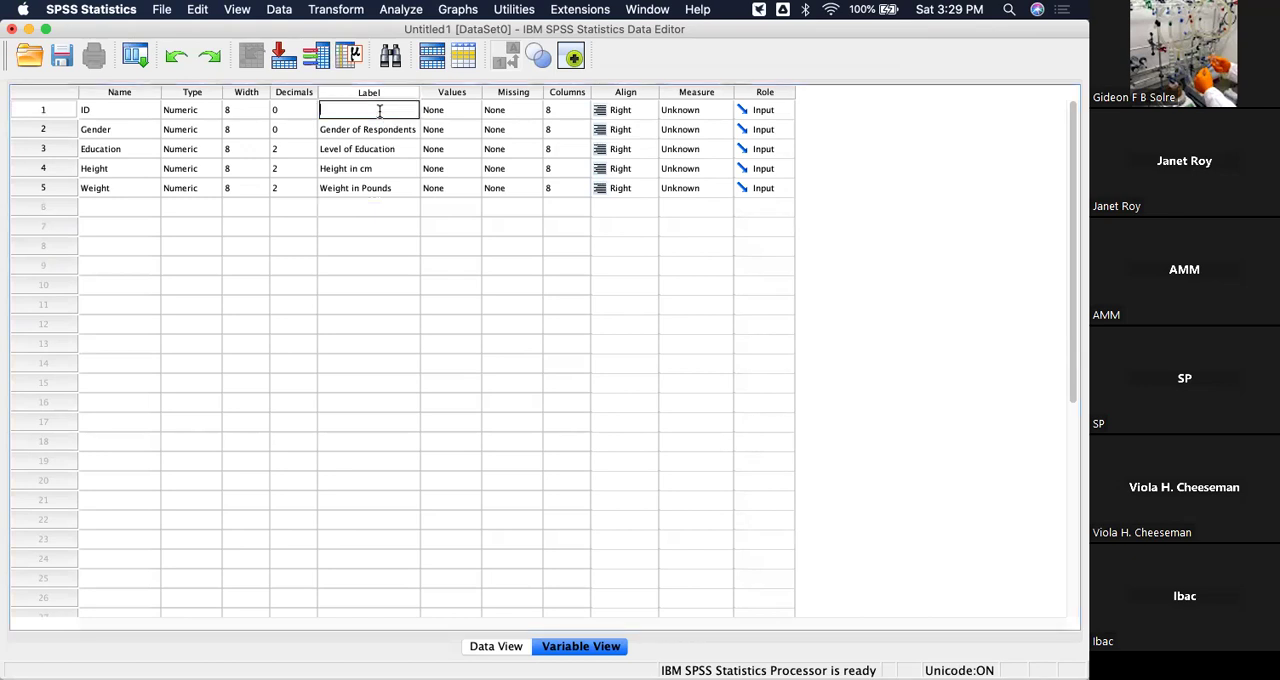
type("Seri")
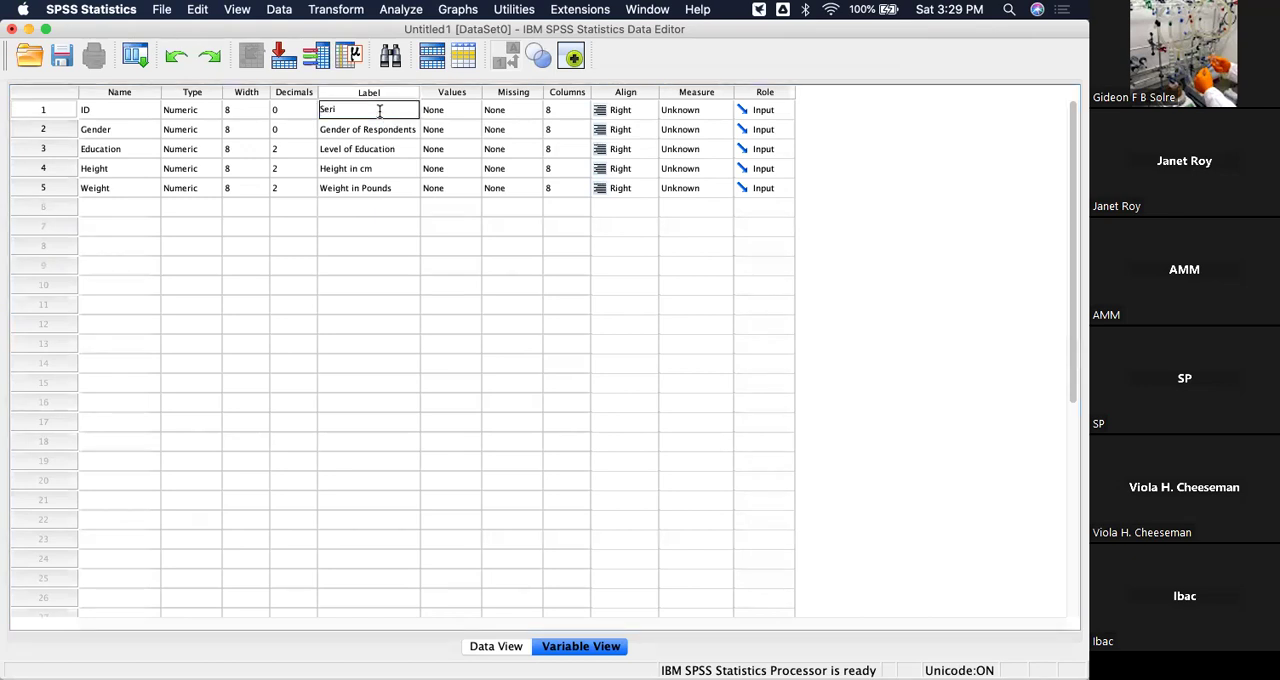
type("al Number of Respondent")
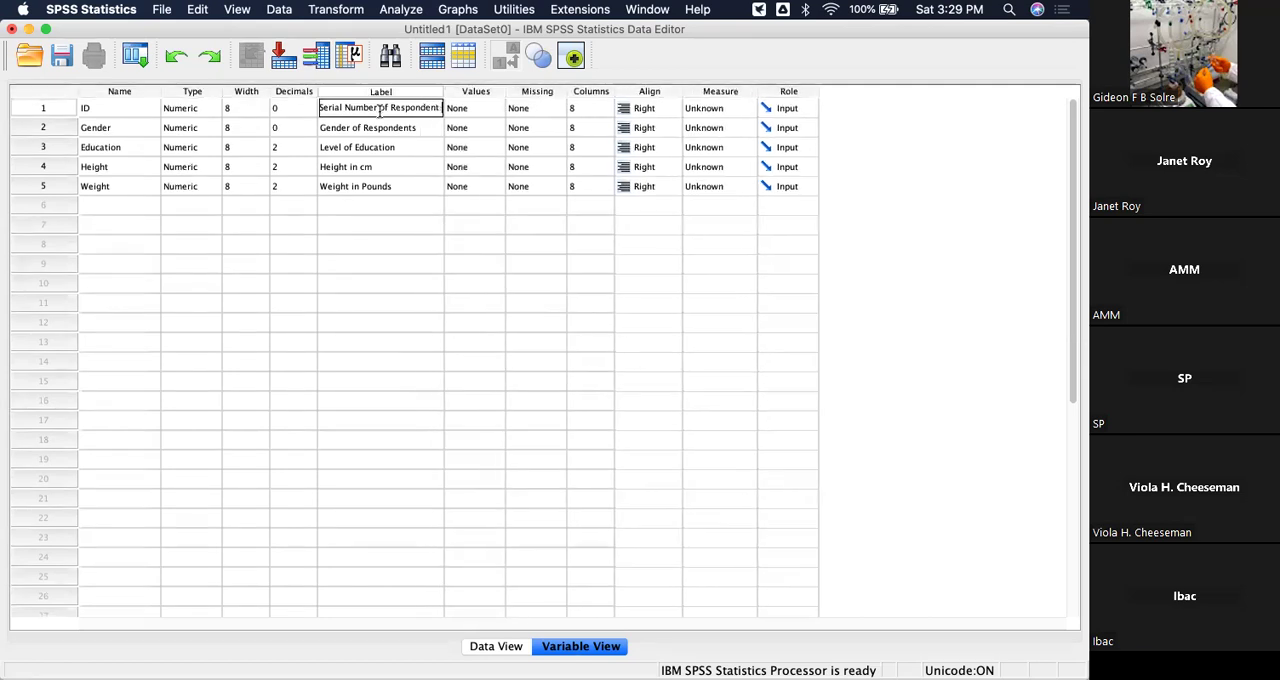
type("s")
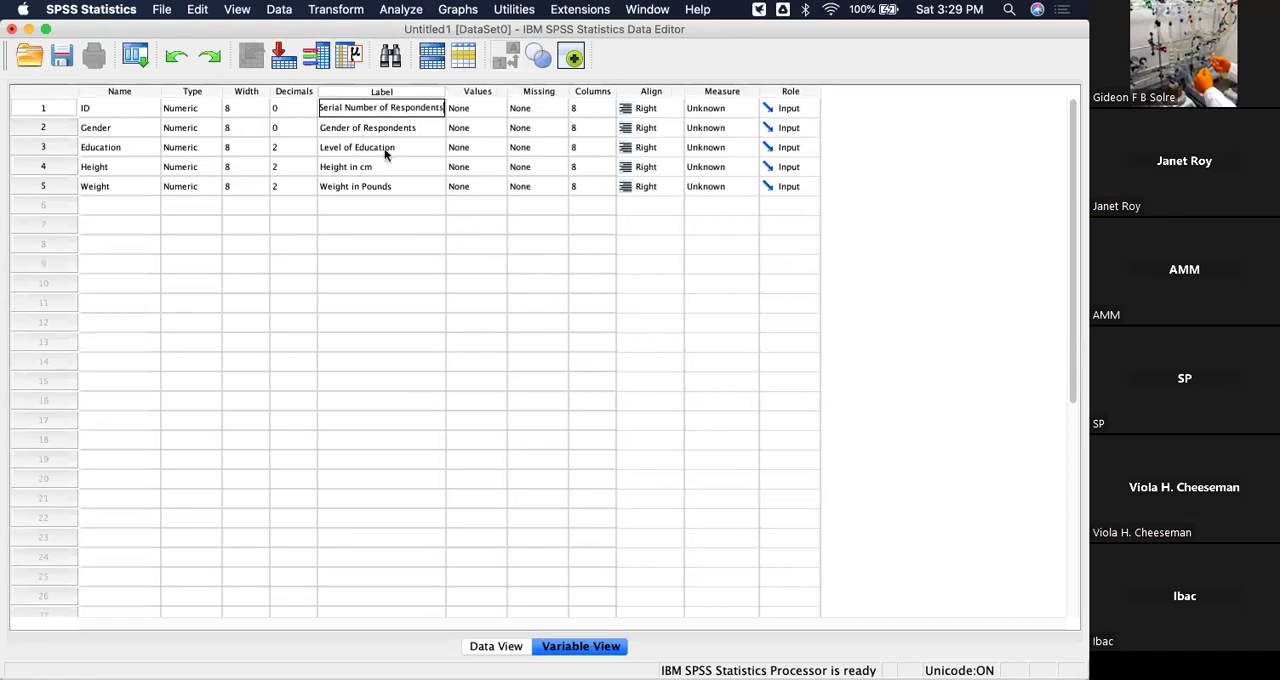
left_click(453, 320)
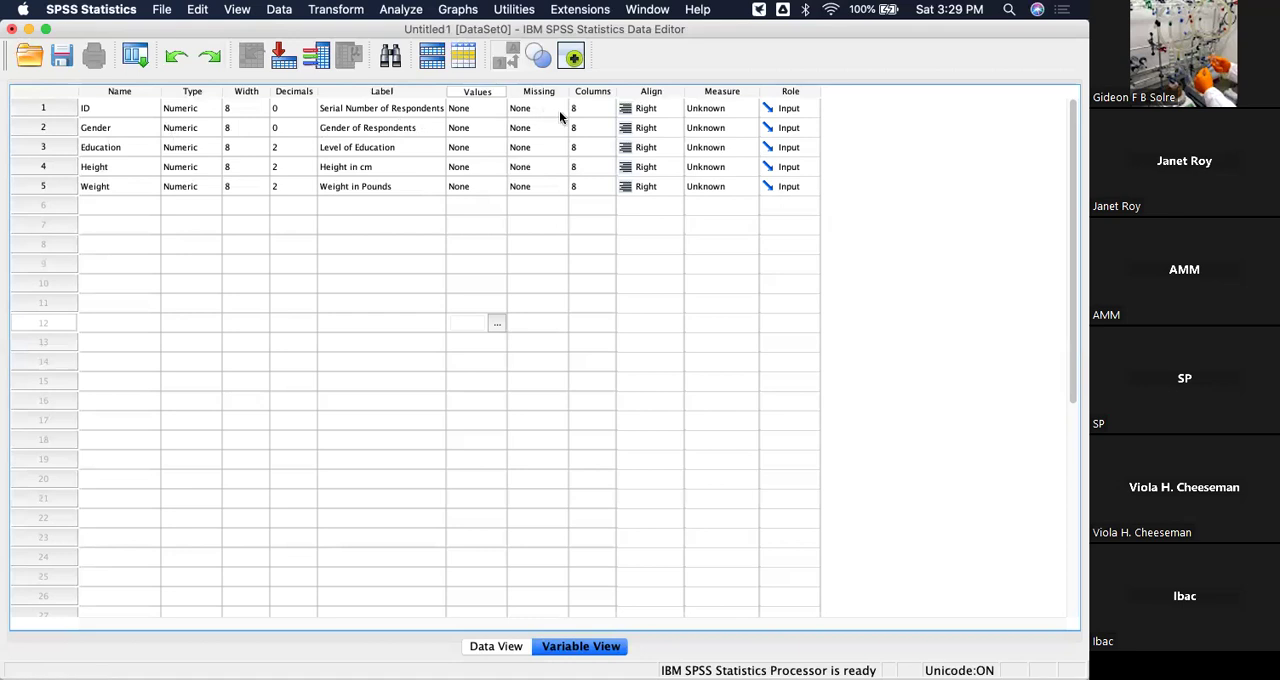
Add a value label to the Gender variable that defines 1 as "Male".
left_click(492, 128)
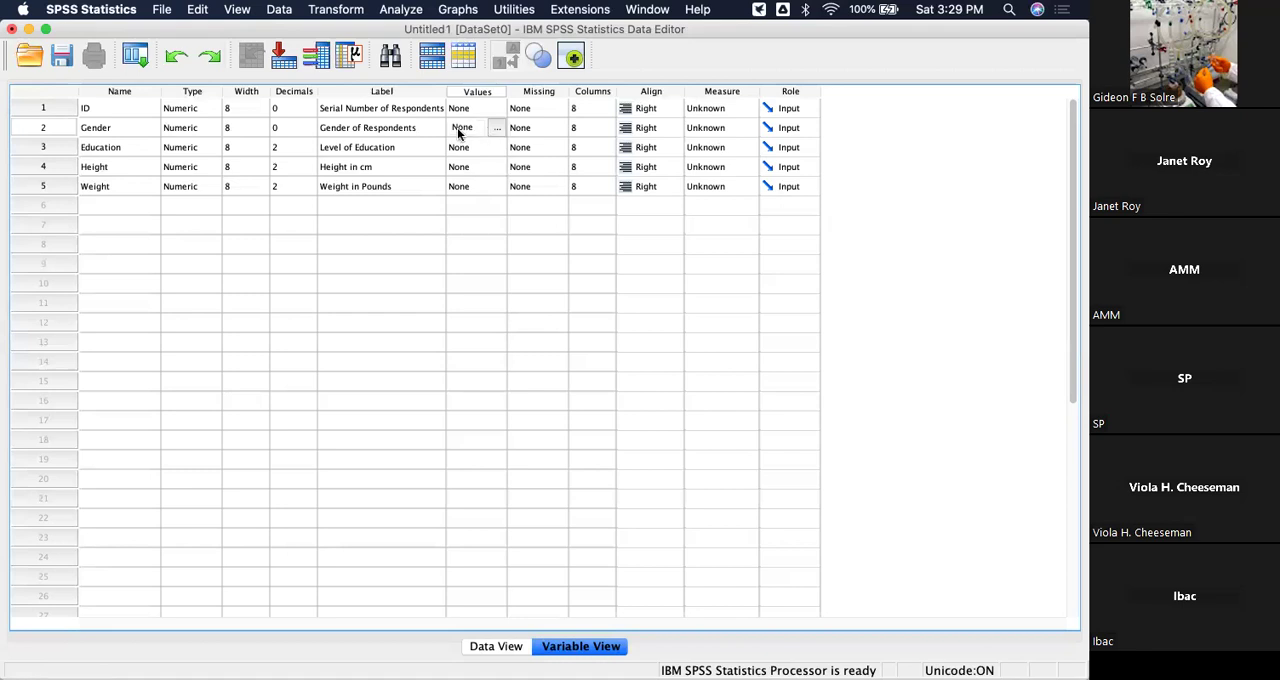
left_click(388, 166)
left_click(476, 129)
left_click(498, 130)
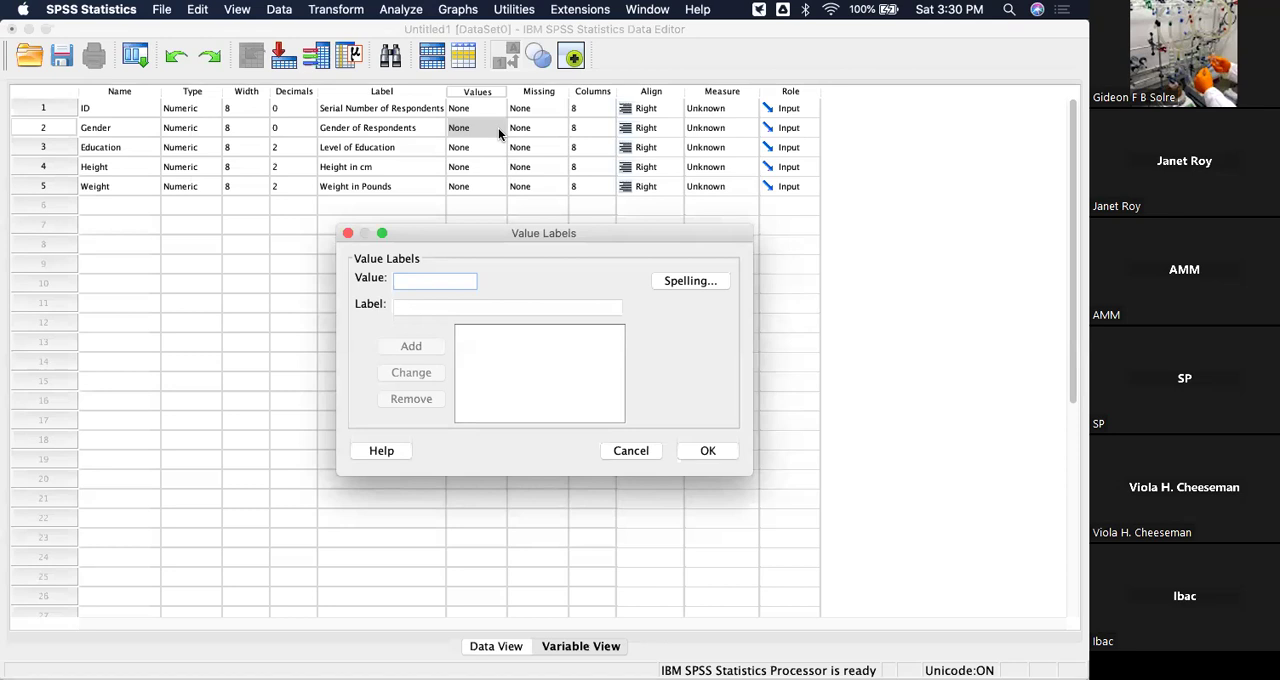
type("1")
left_click(473, 307)
type("Males")
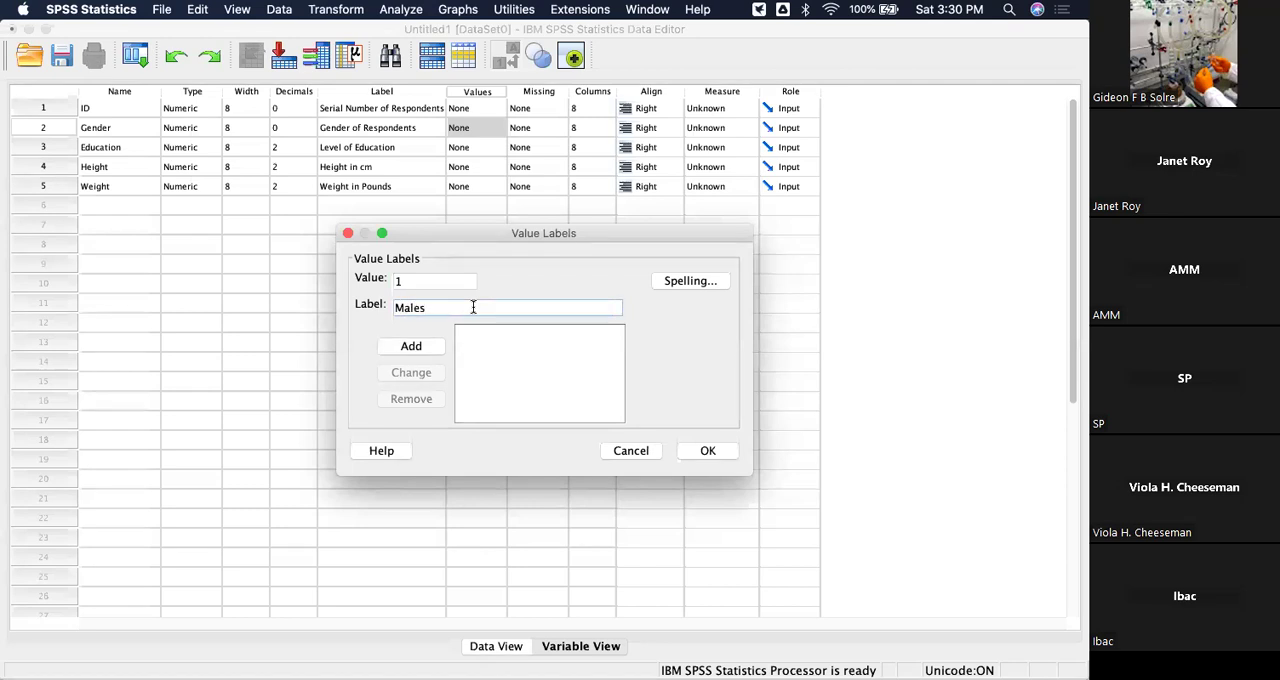
key("BackSpace")
left_click(423, 348)
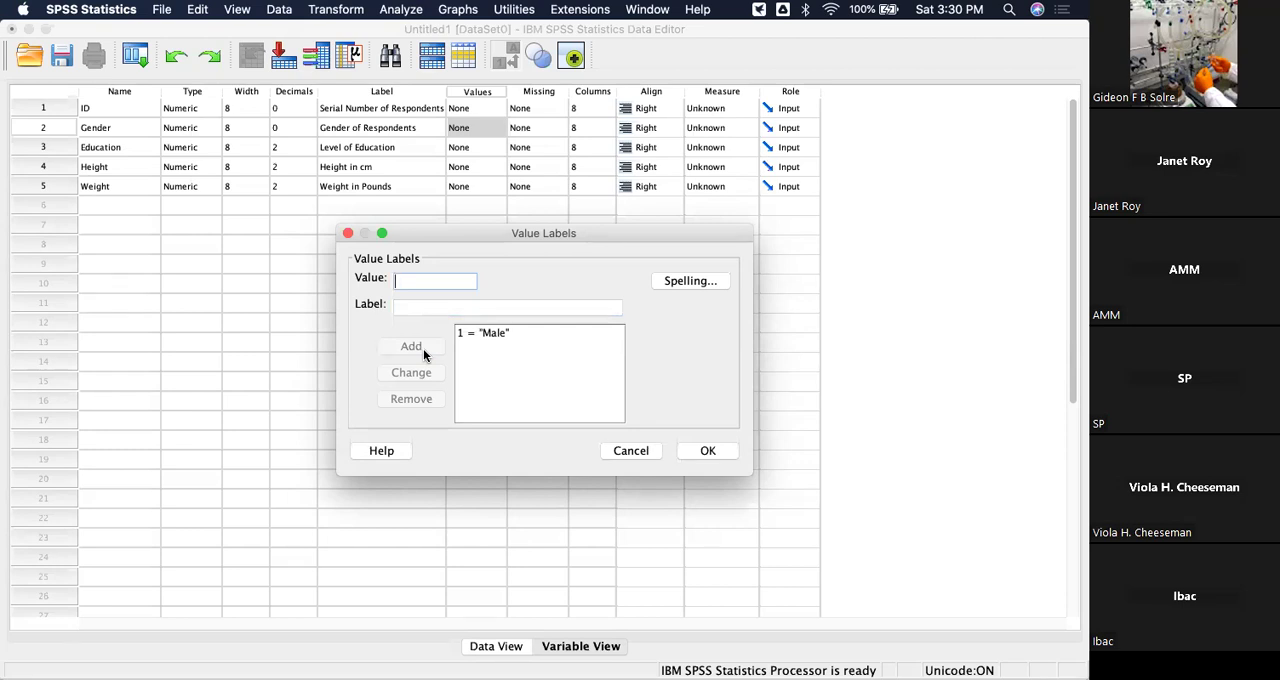
Add the value label 2 = "Female" for Gender and confirm the value labels.
type("2")
left_click(420, 307)
type("Female")
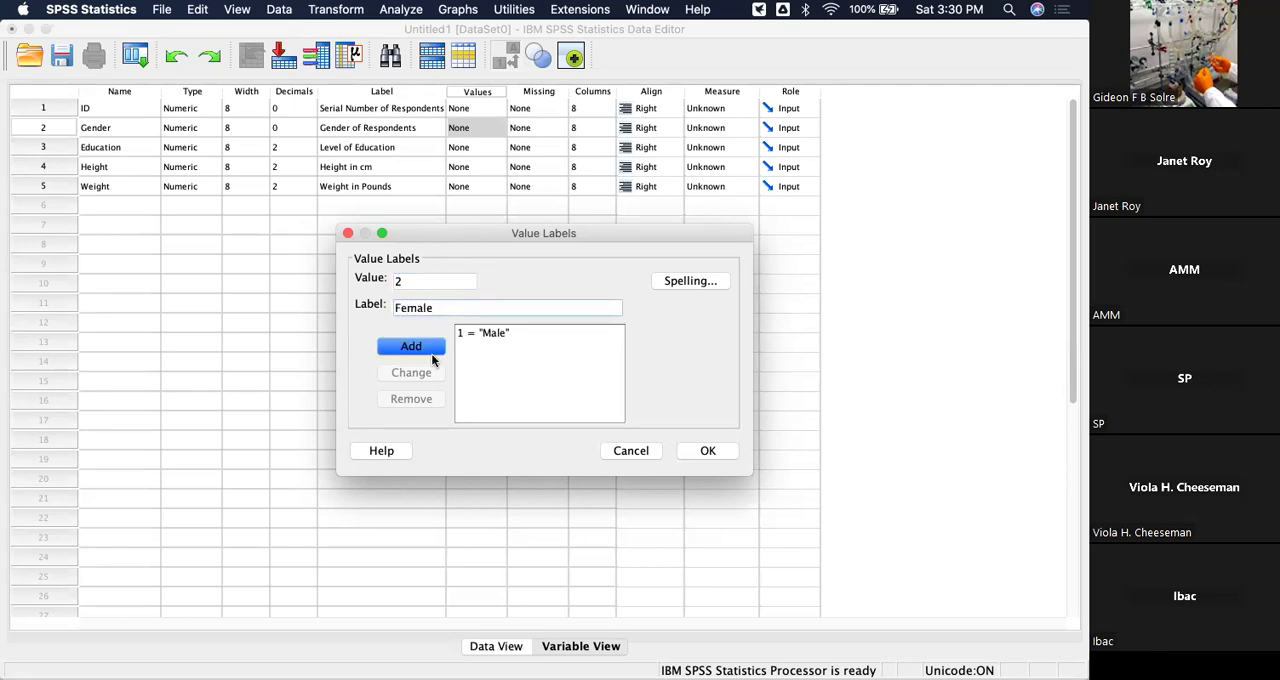
left_click(420, 348)
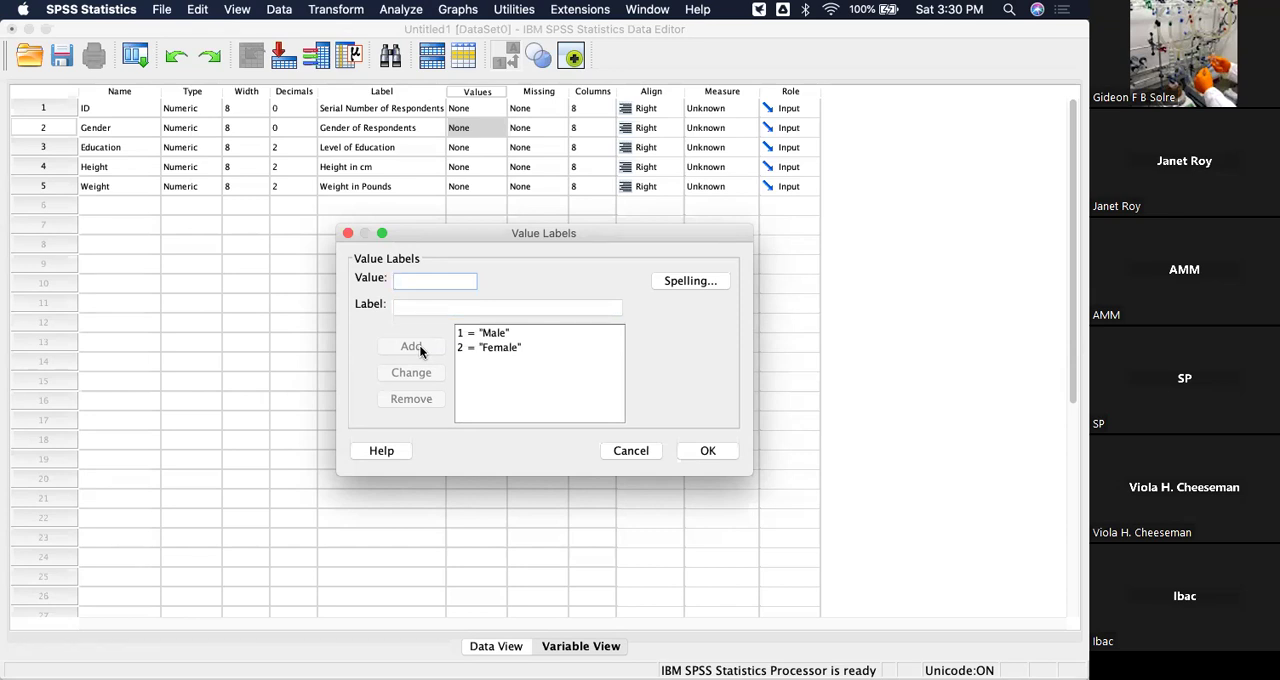
left_click(714, 451)
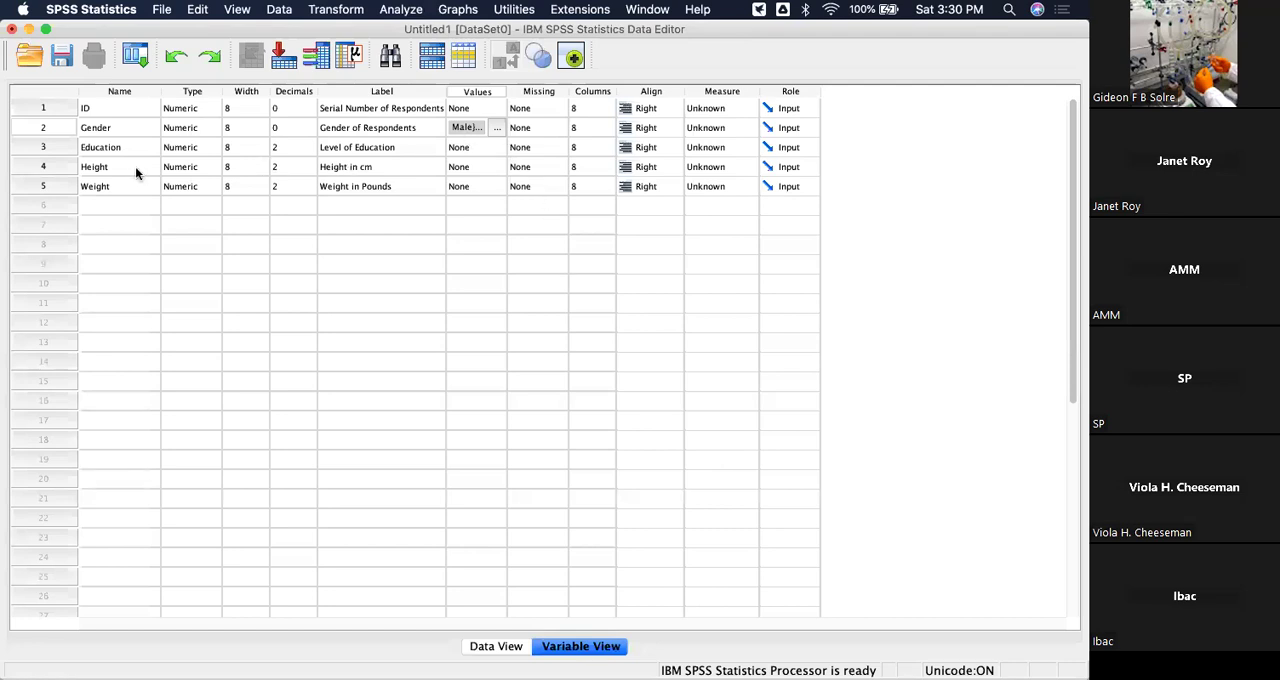
Add a value label to the Education variable that defines 1 as "High School".
double_click(495, 147)
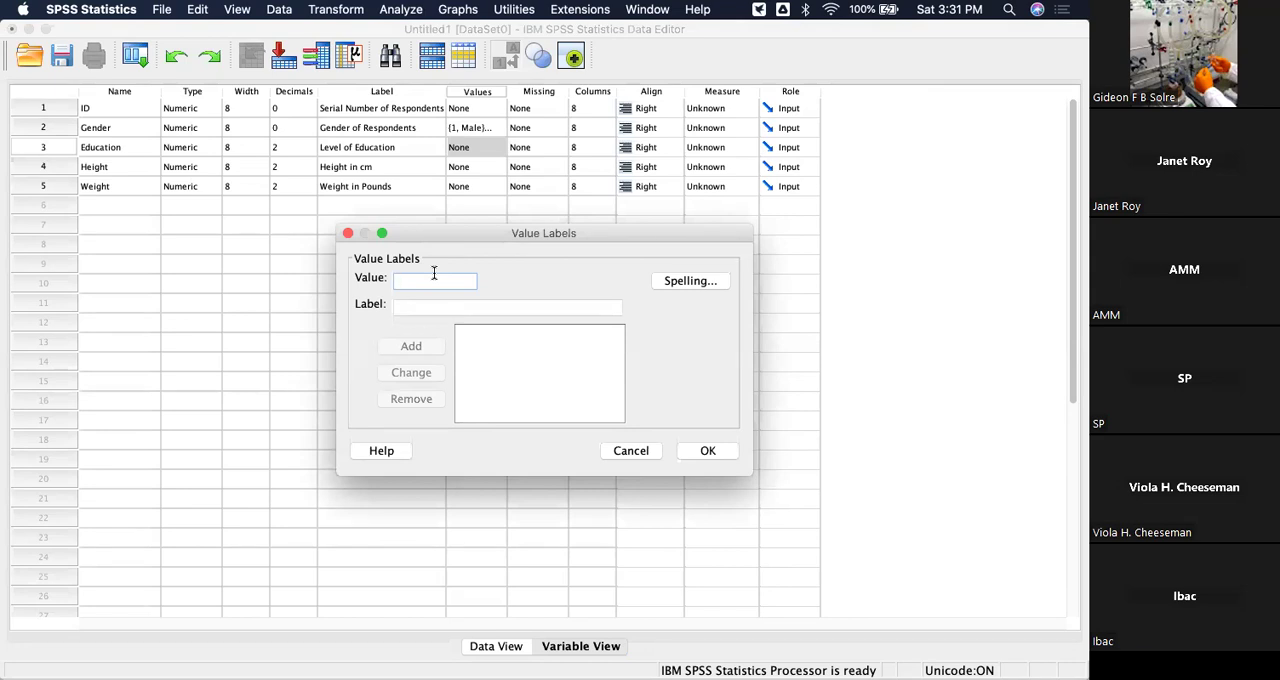
type("1")
left_click(437, 316)
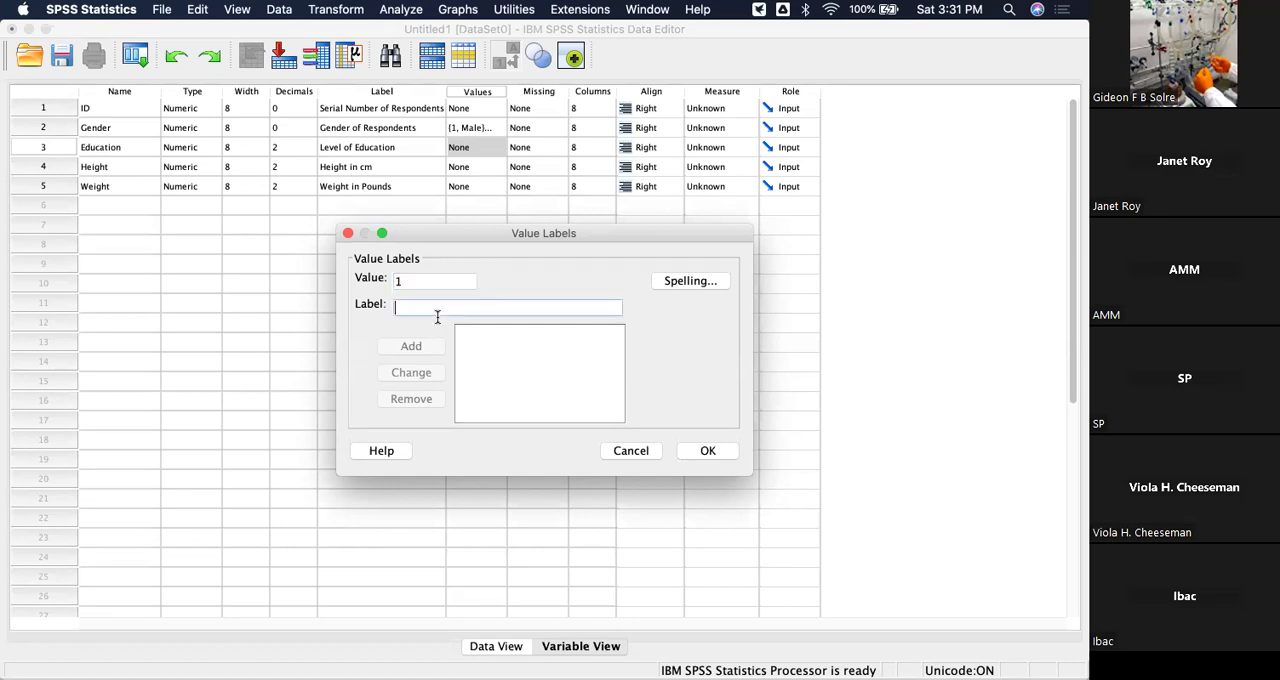
type("High School")
left_click(426, 346)
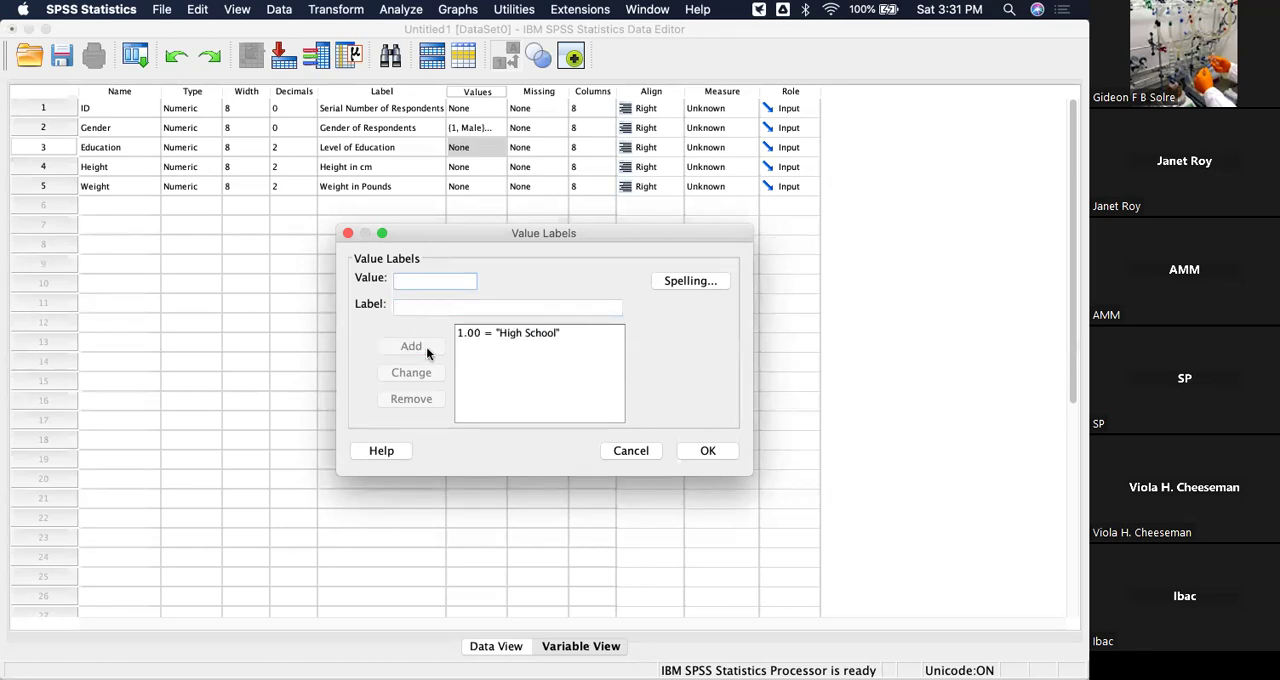
Add the value label 2 = "Bsc" for the Education variable.
type("2")
left_click(428, 306)
type("Bsc")
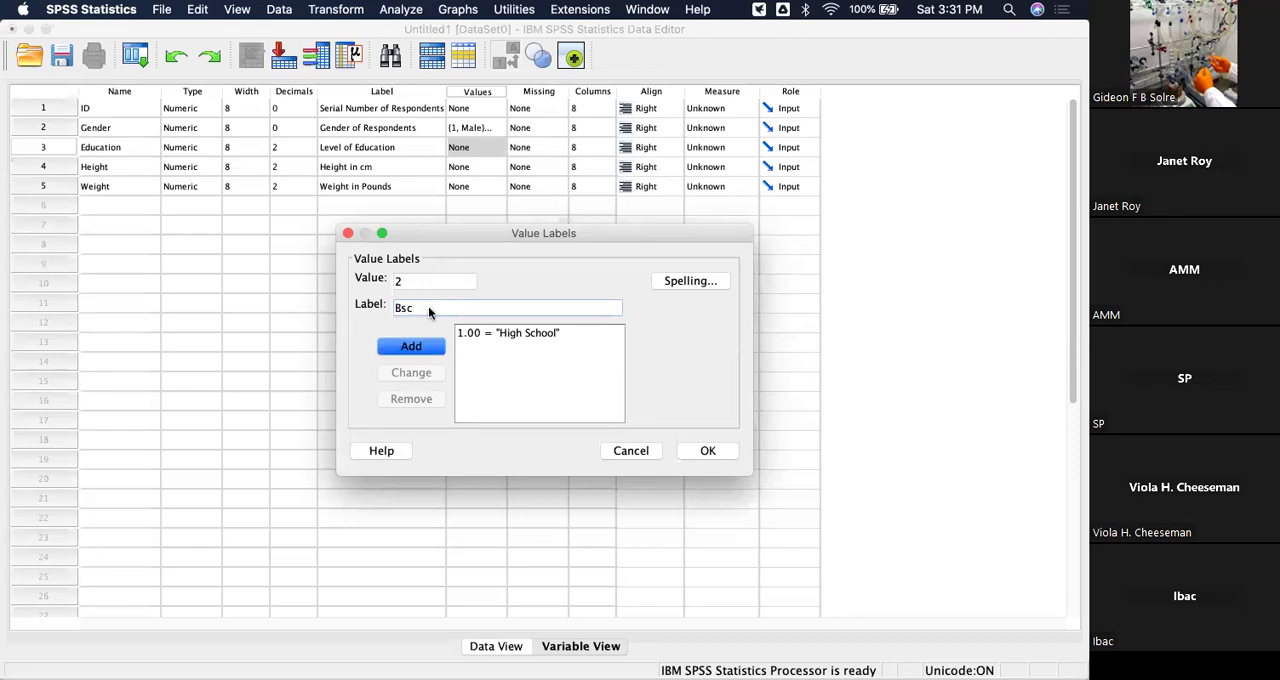
left_click(419, 347)
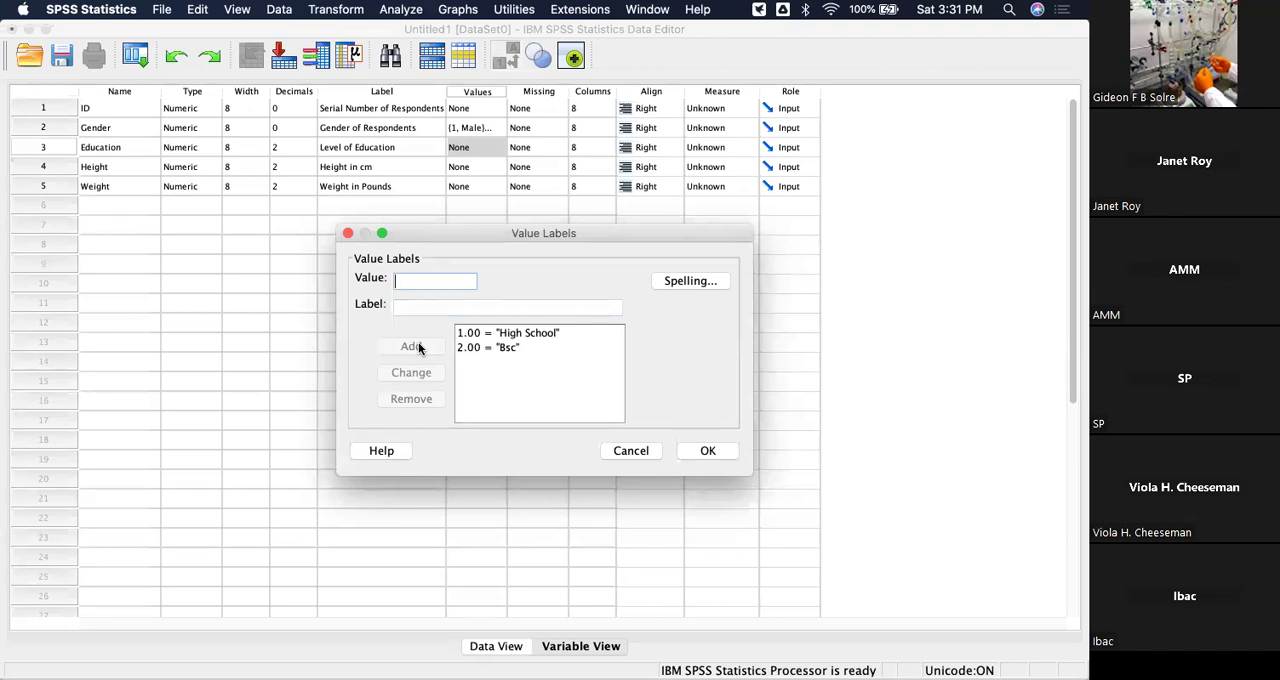
Add the value label 3 = "PGD" for Education and confirm the value labels.
type("3")
left_click(406, 305)
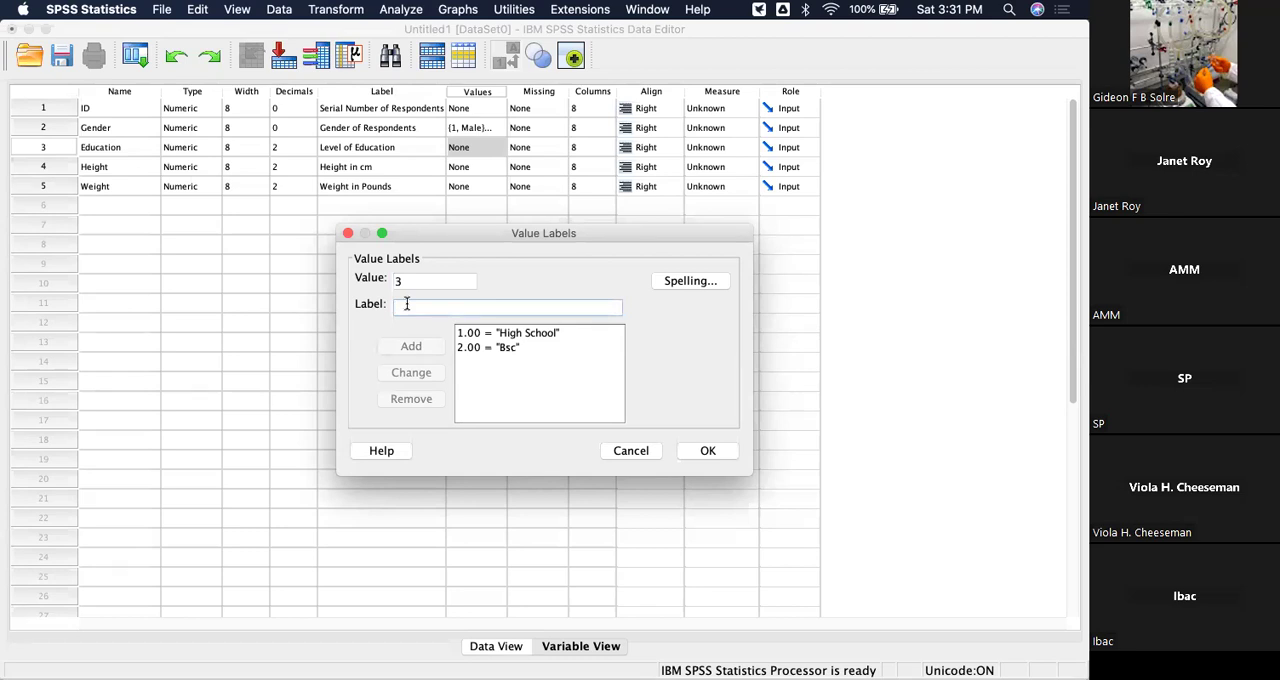
type("PGD")
left_click(416, 348)
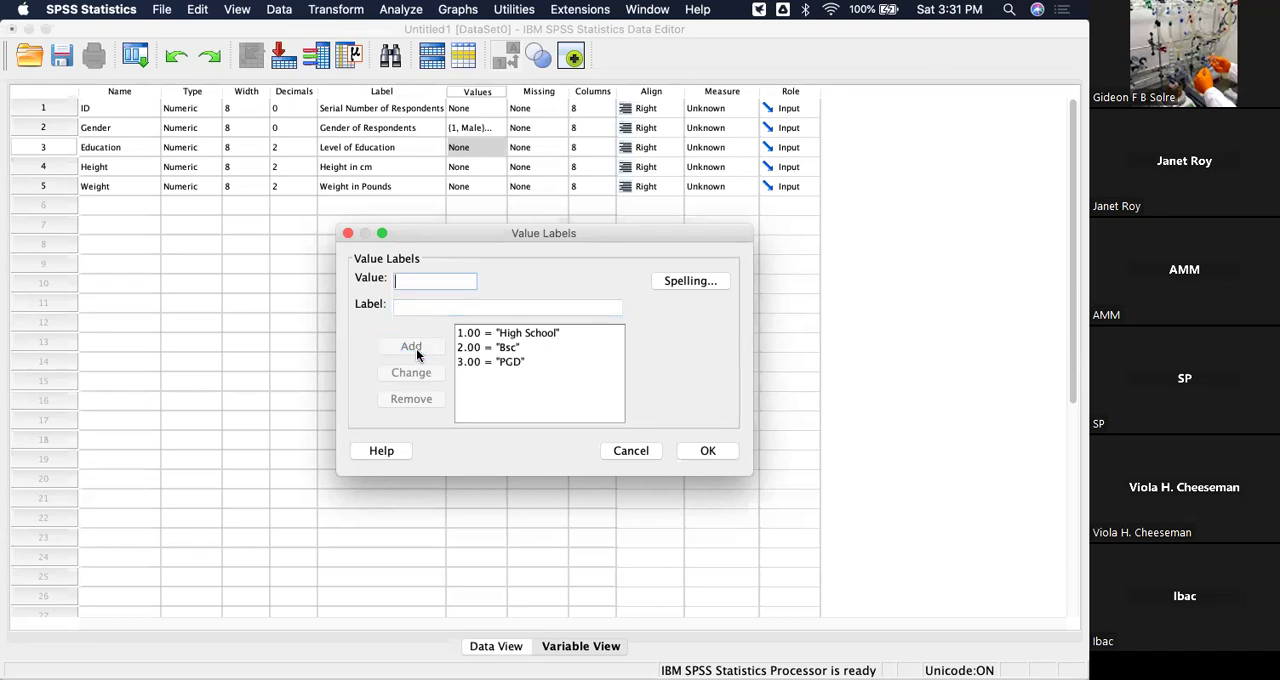
left_click(708, 451)
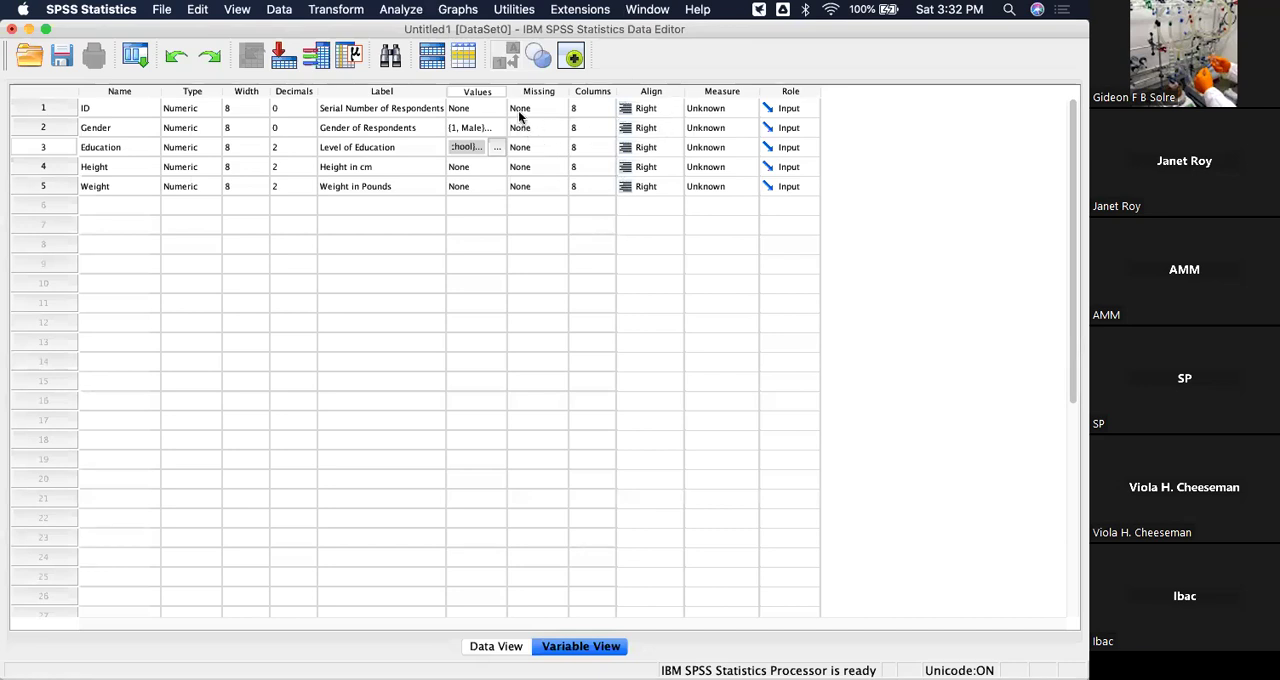
Set the alignment of the ID variable to Left.
left_click(586, 107)
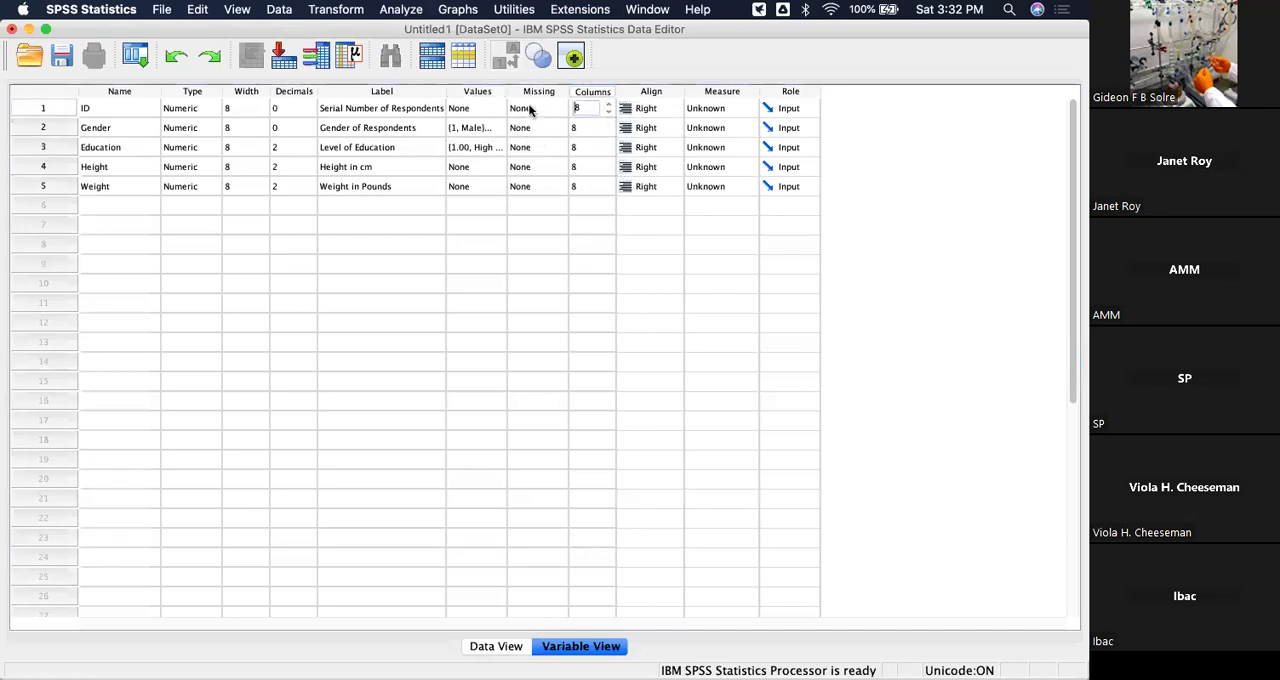
left_click(648, 110)
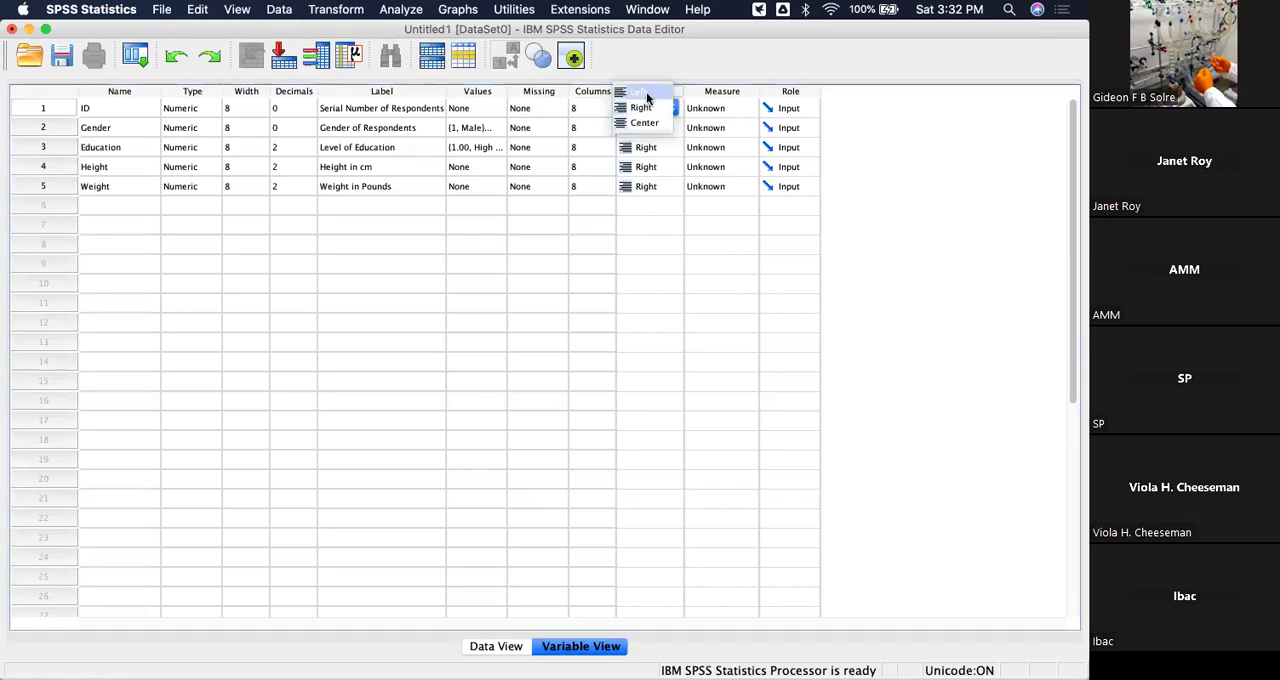
left_click(645, 92)
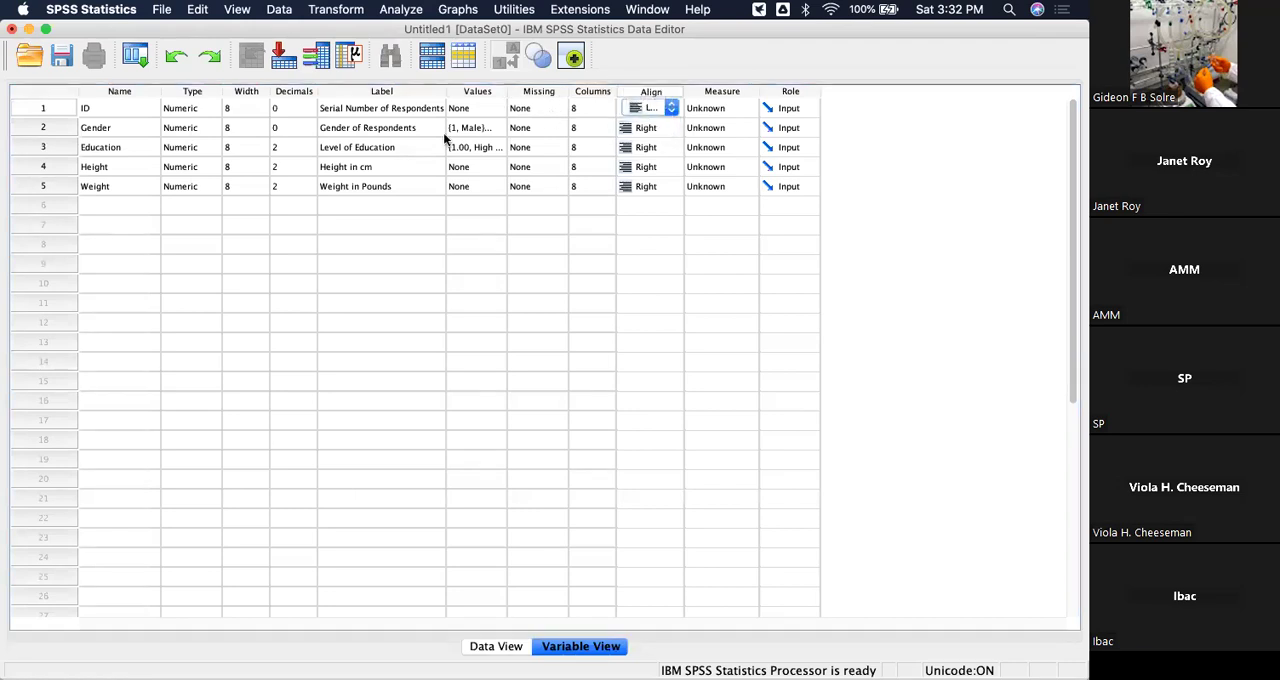
Set the measurement level of ID to Scale and of Gender to Nominal.
left_click(697, 279)
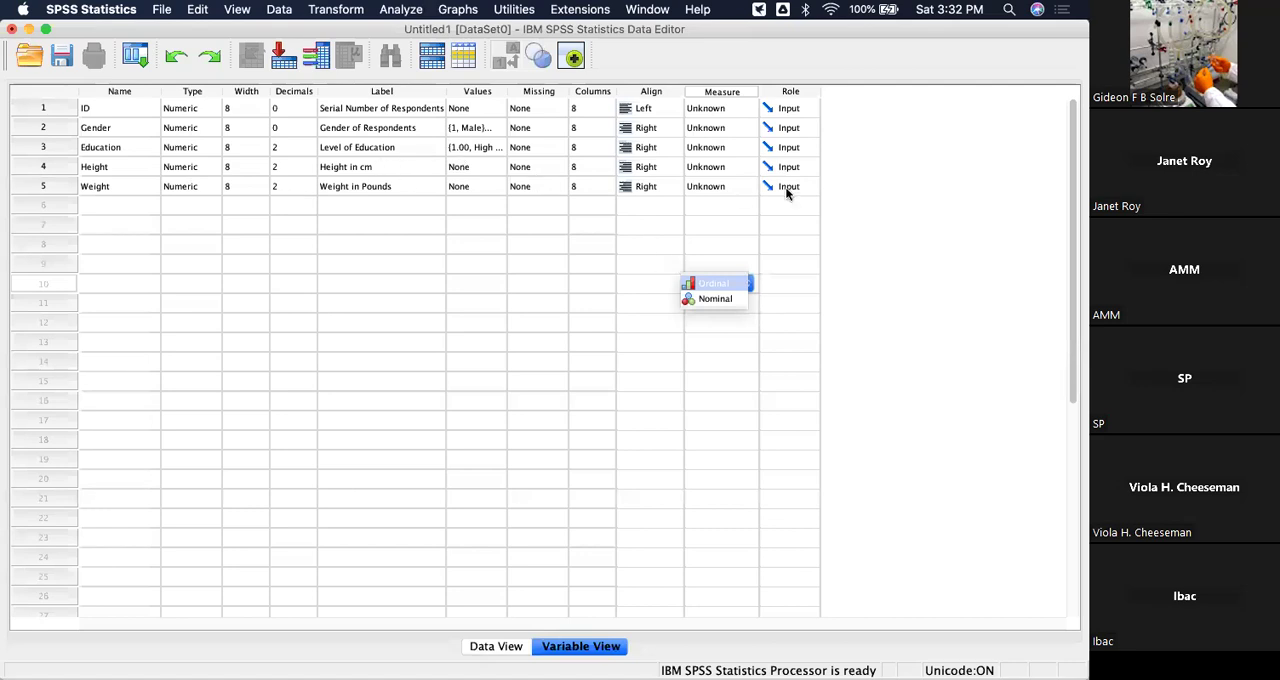
left_click(733, 92)
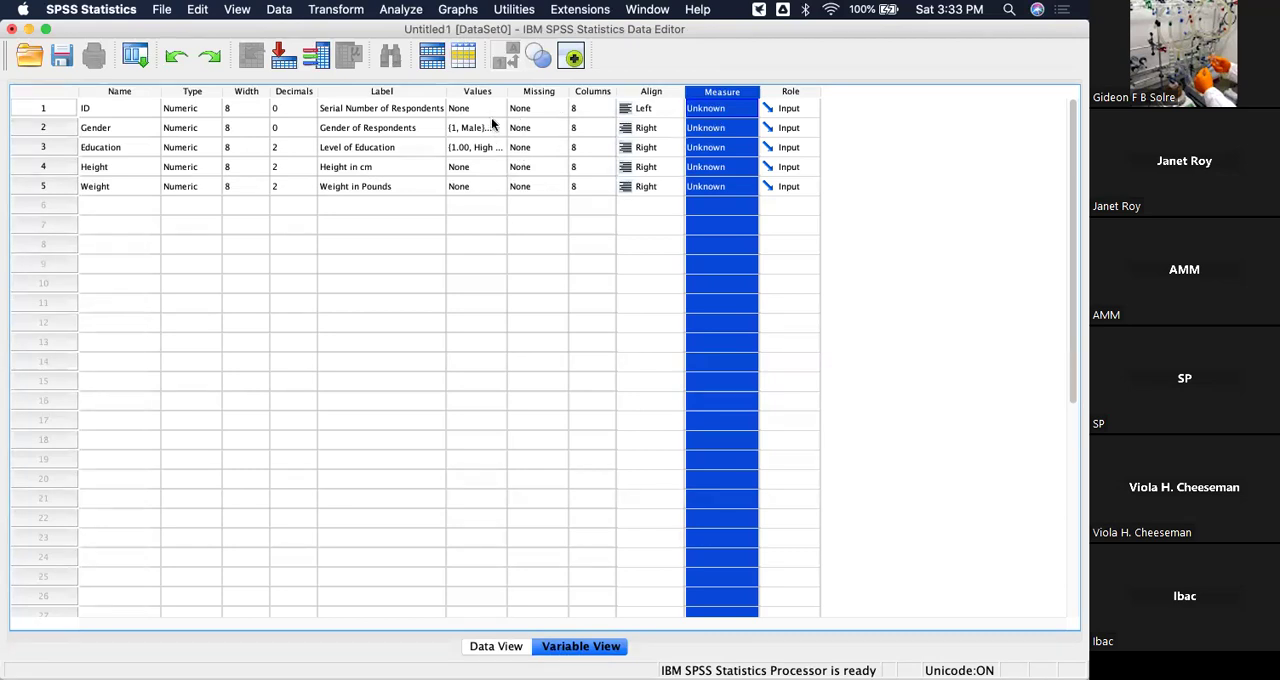
left_click(744, 110)
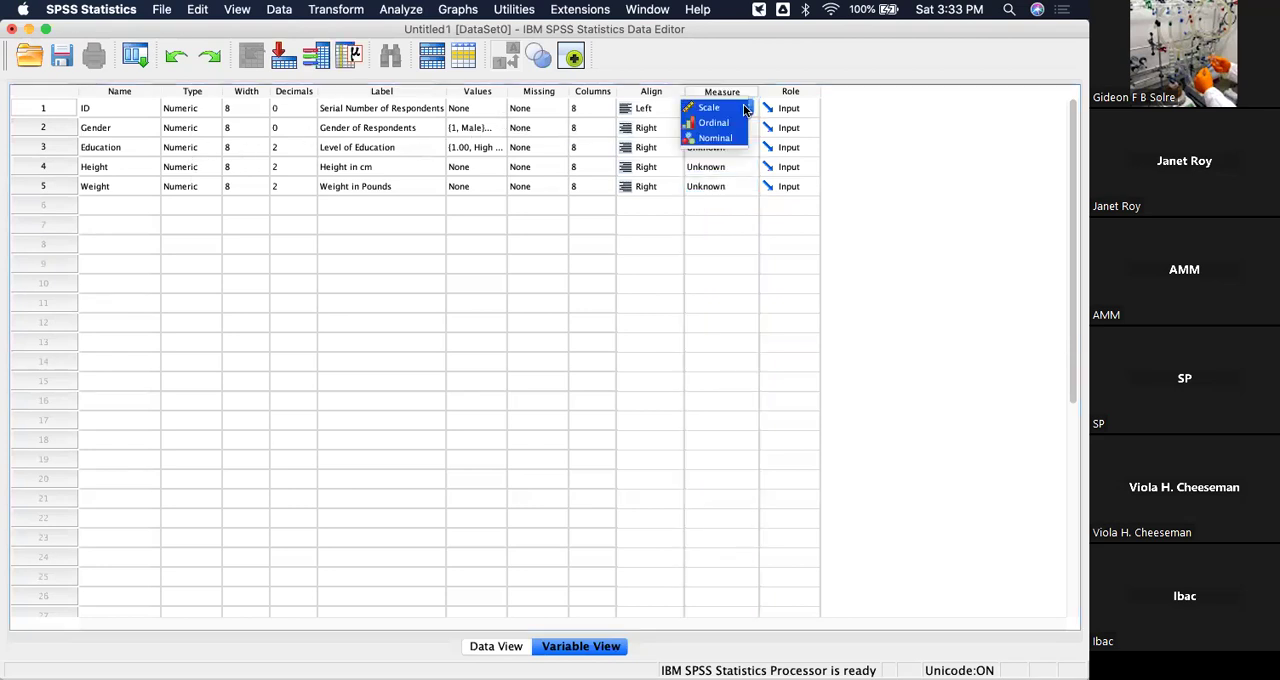
left_click(710, 108)
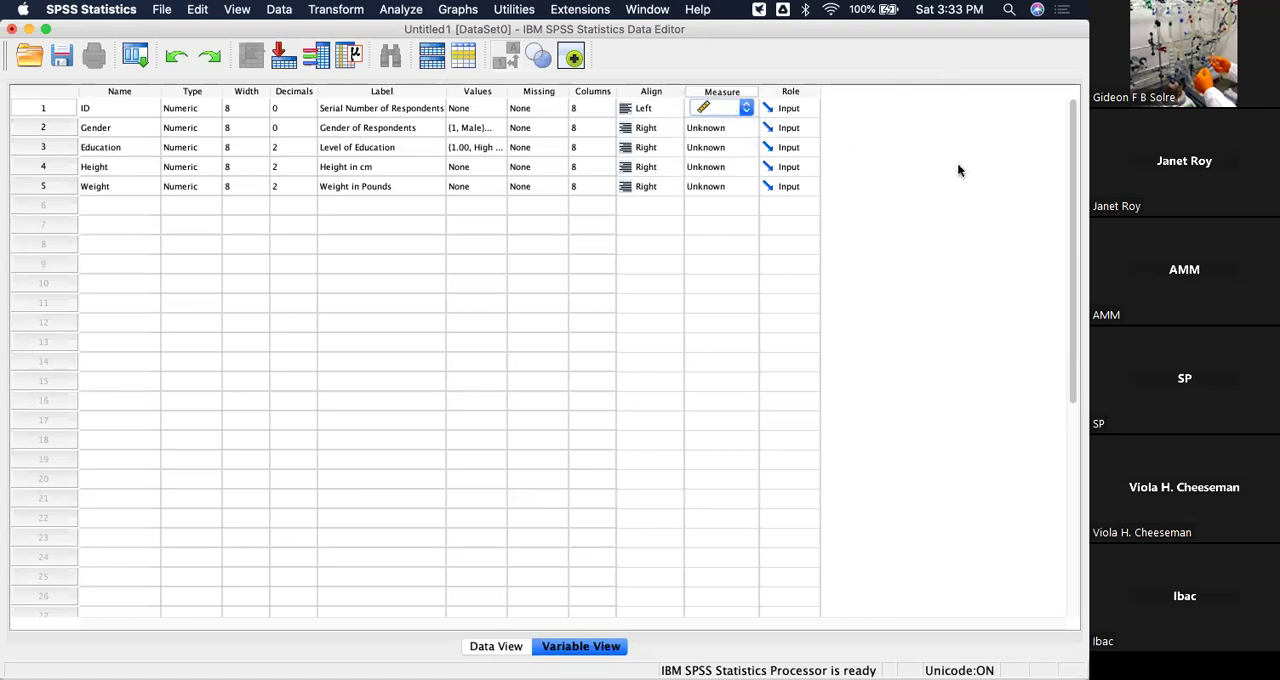
left_click(742, 128)
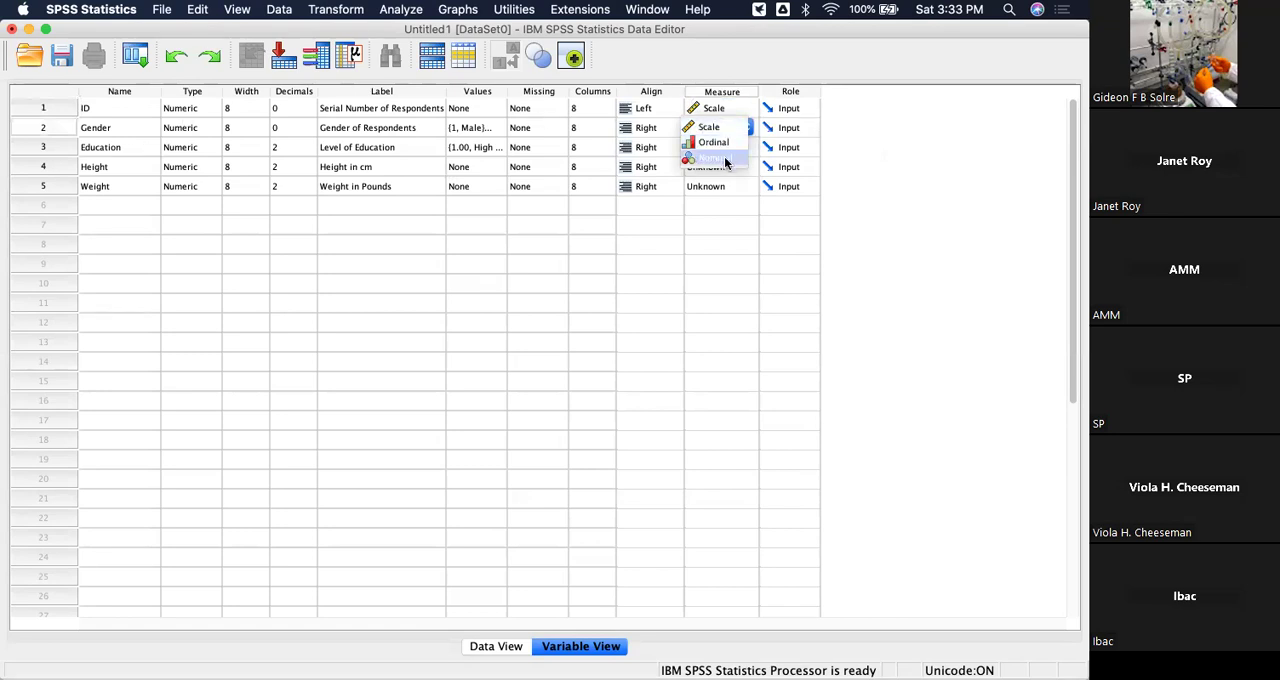
left_click(726, 160)
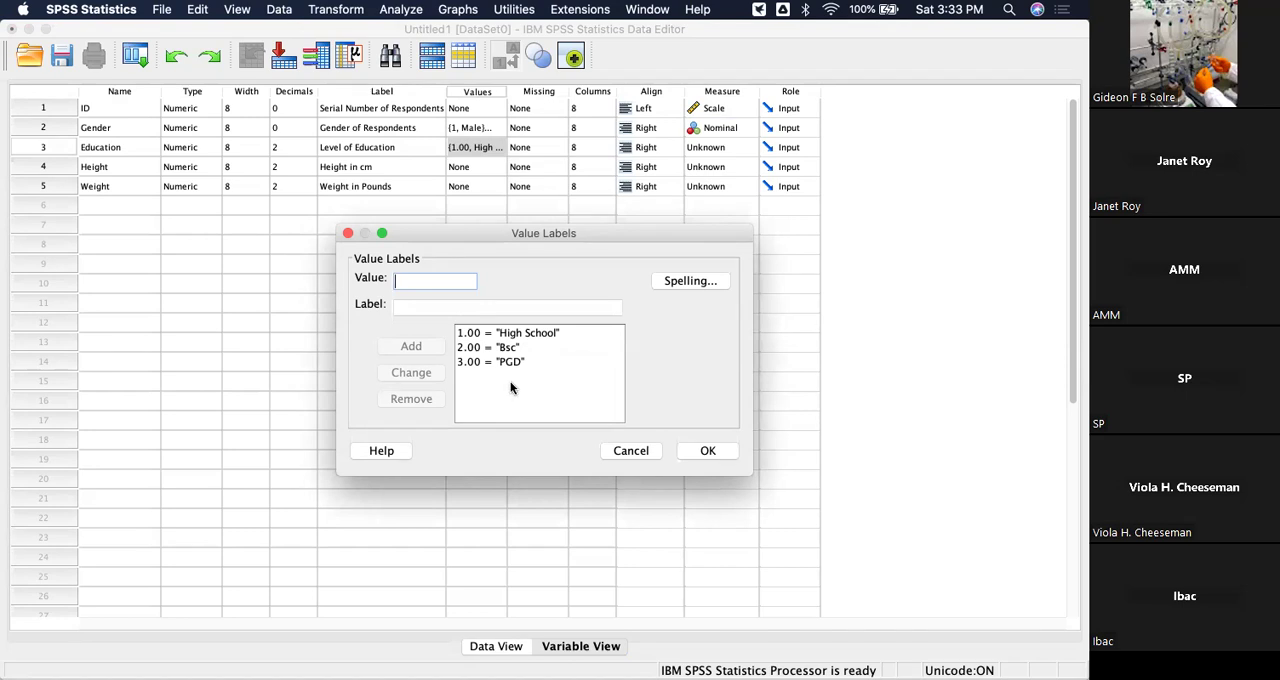
Close the Education value labels and set the Education variable's measurement level to Ordinal.
left_click(712, 450)
left_click(734, 148)
left_click(726, 165)
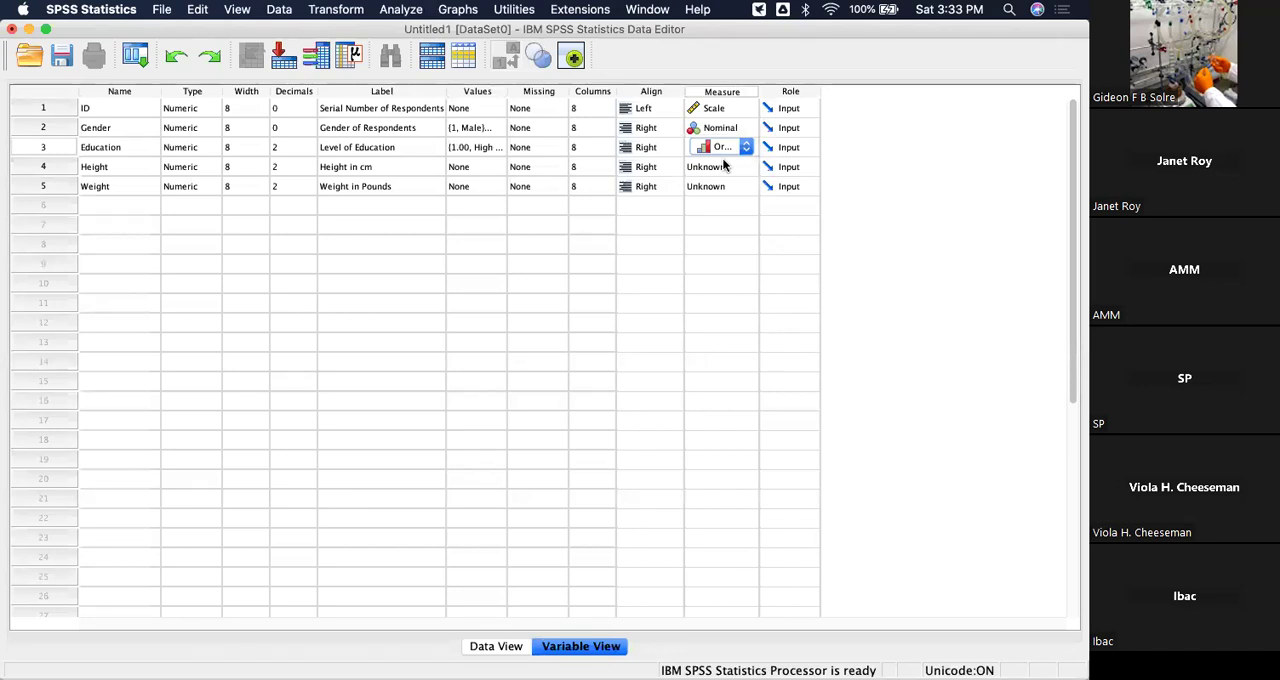
Set the measurement level of both the Height and Weight variables to Scale.
left_click(724, 168)
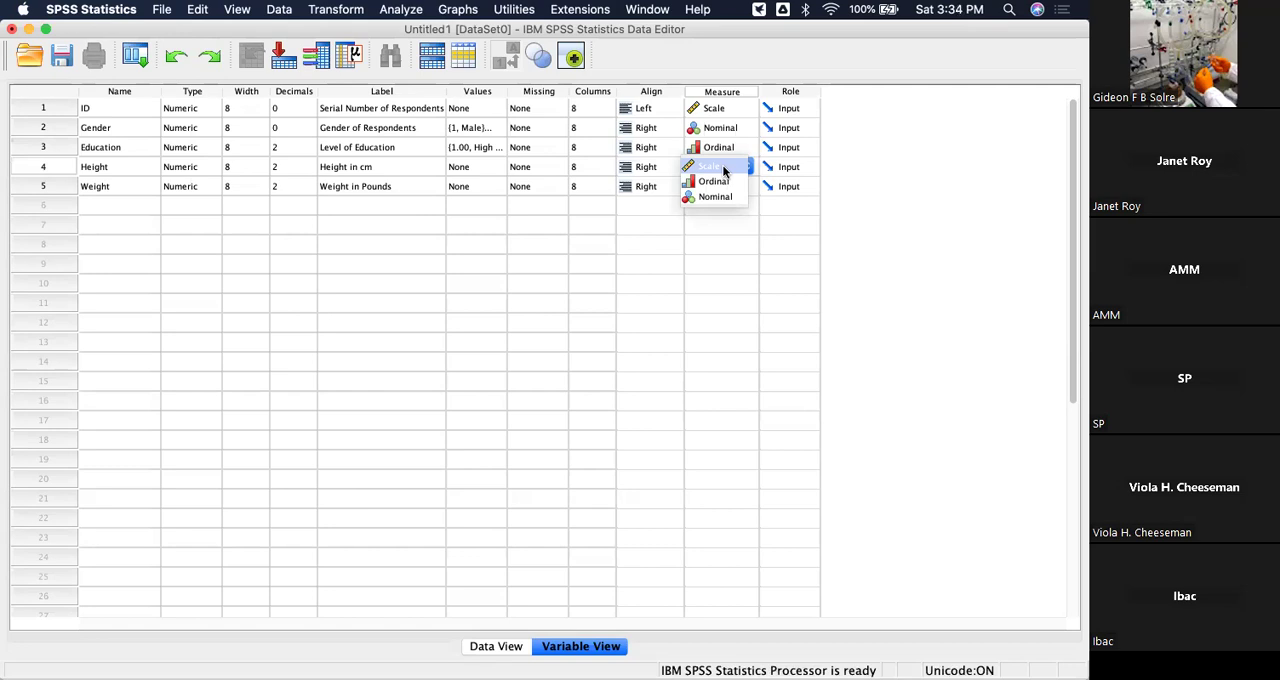
left_click(724, 170)
left_click(737, 188)
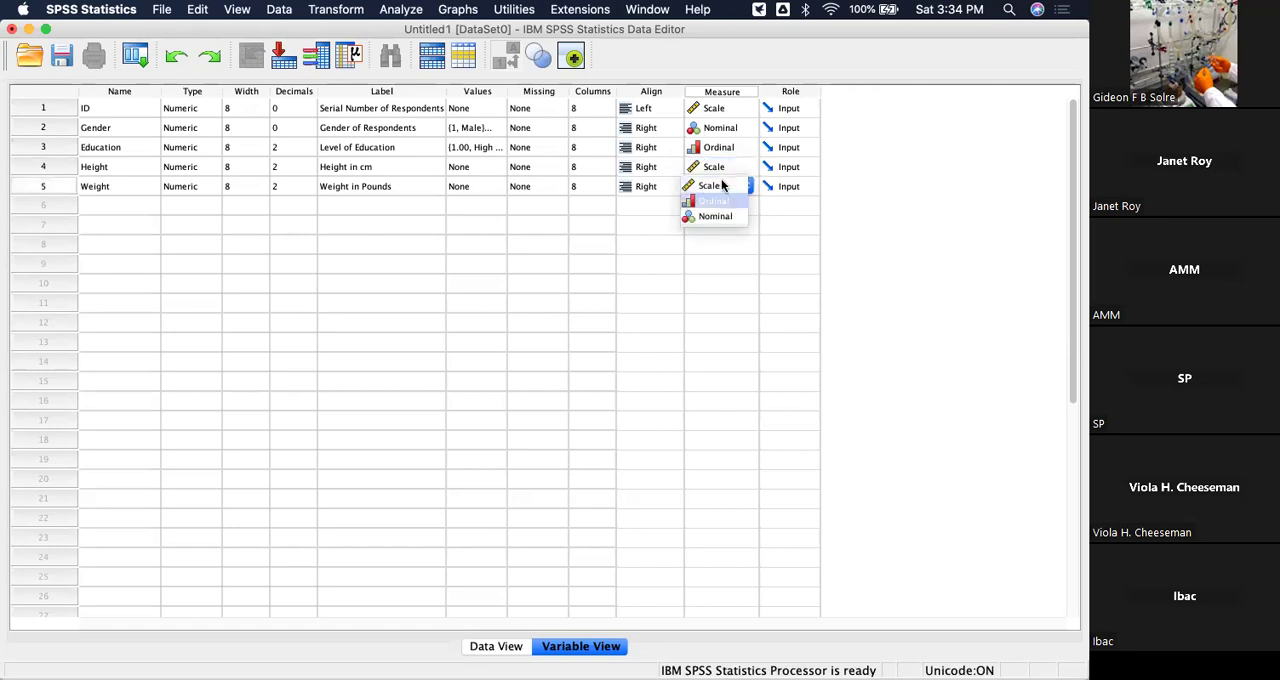
left_click(722, 186)
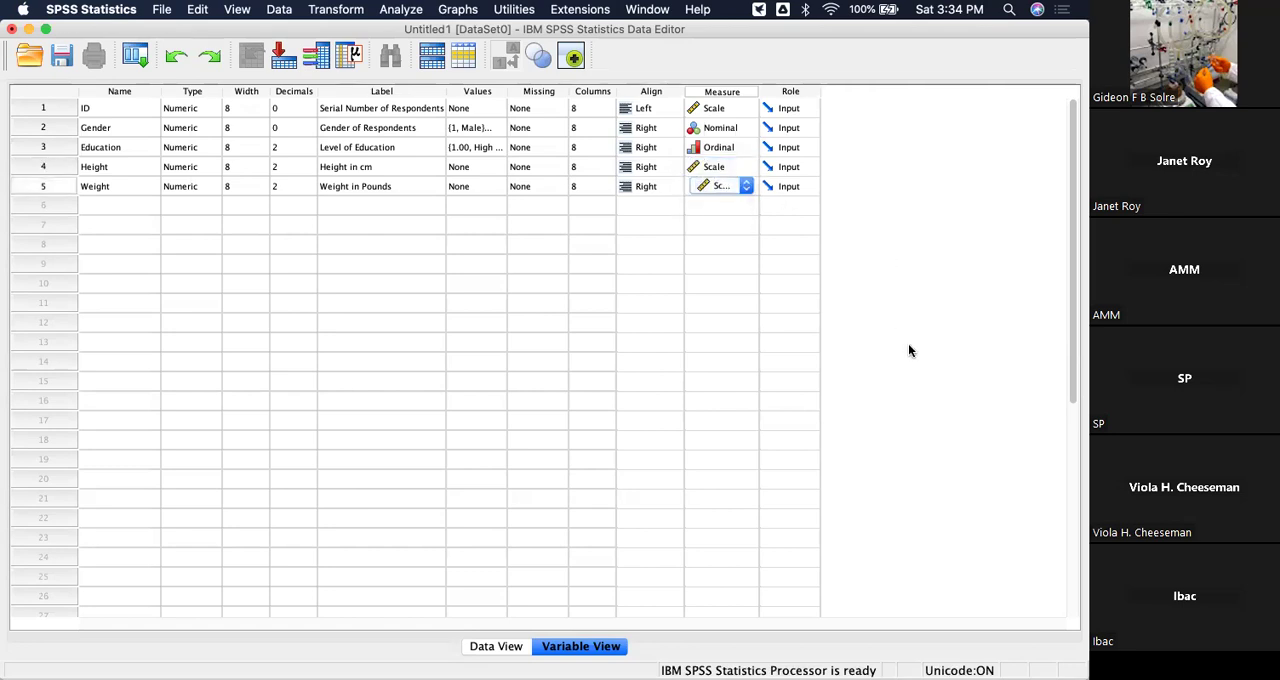
key("Return")
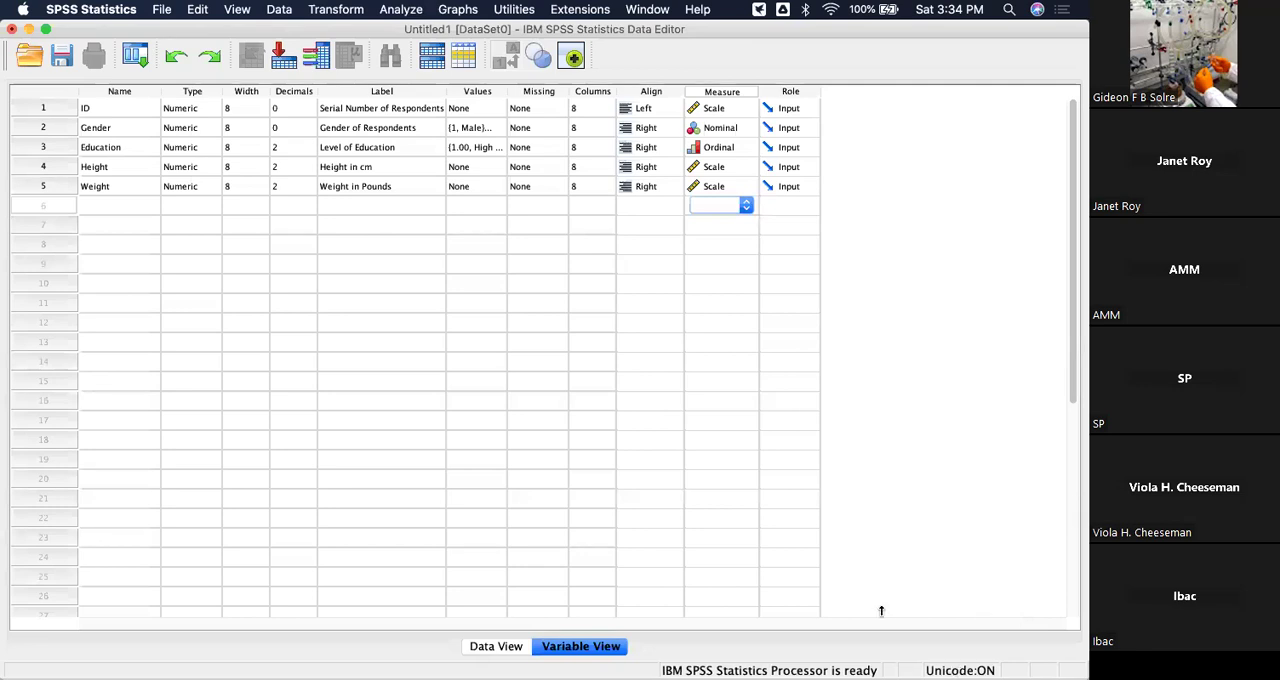
Switch to the Data View and widen the Education column so its full name fits on one line.
left_click(480, 646)
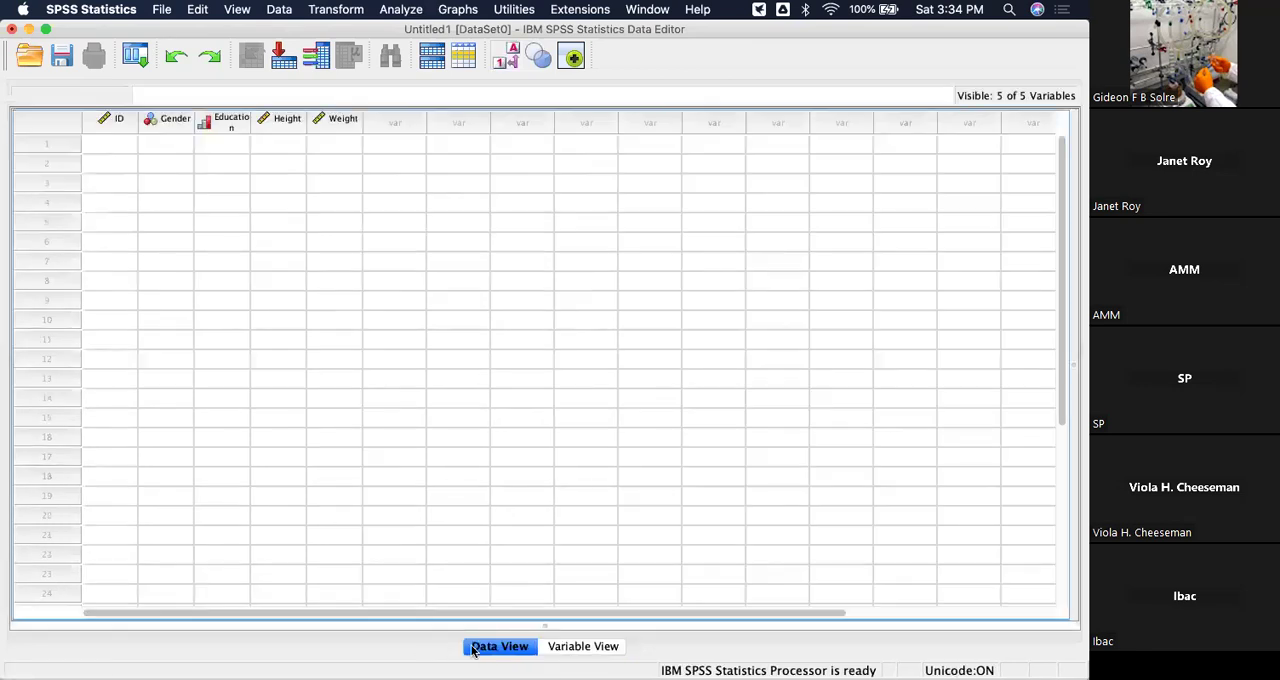
left_click(598, 646)
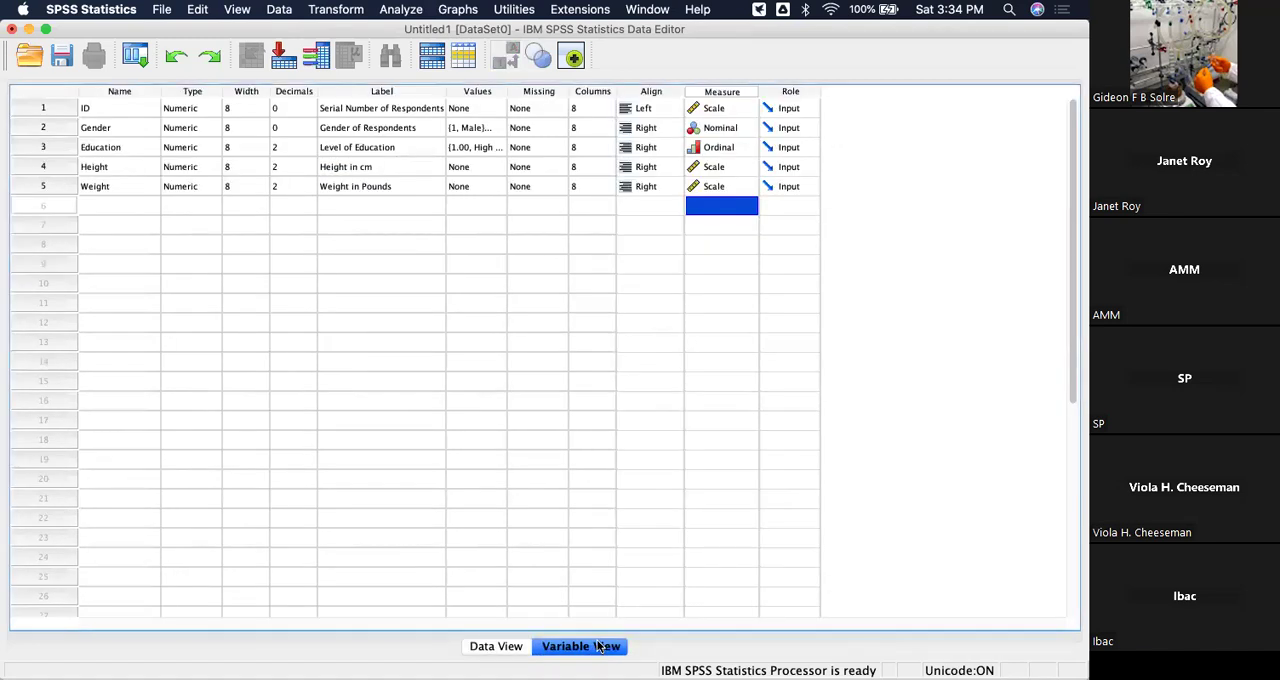
left_click(500, 646)
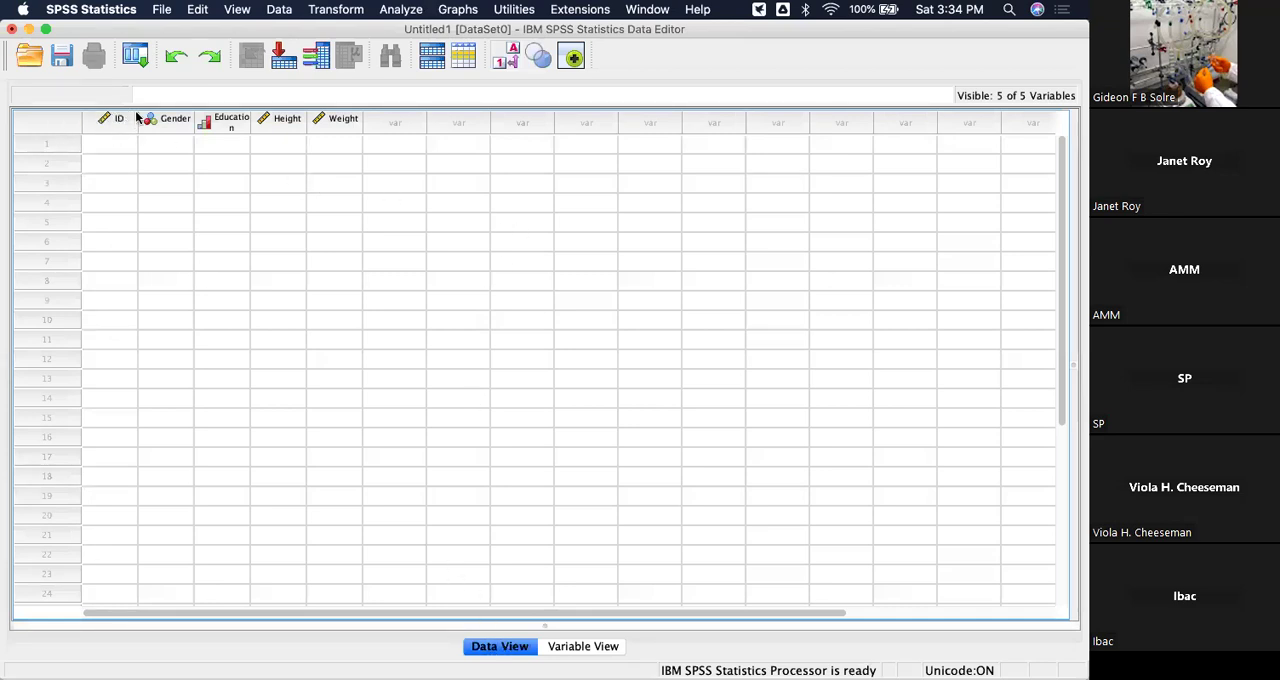
left_click_drag(249, 118, 270, 117)
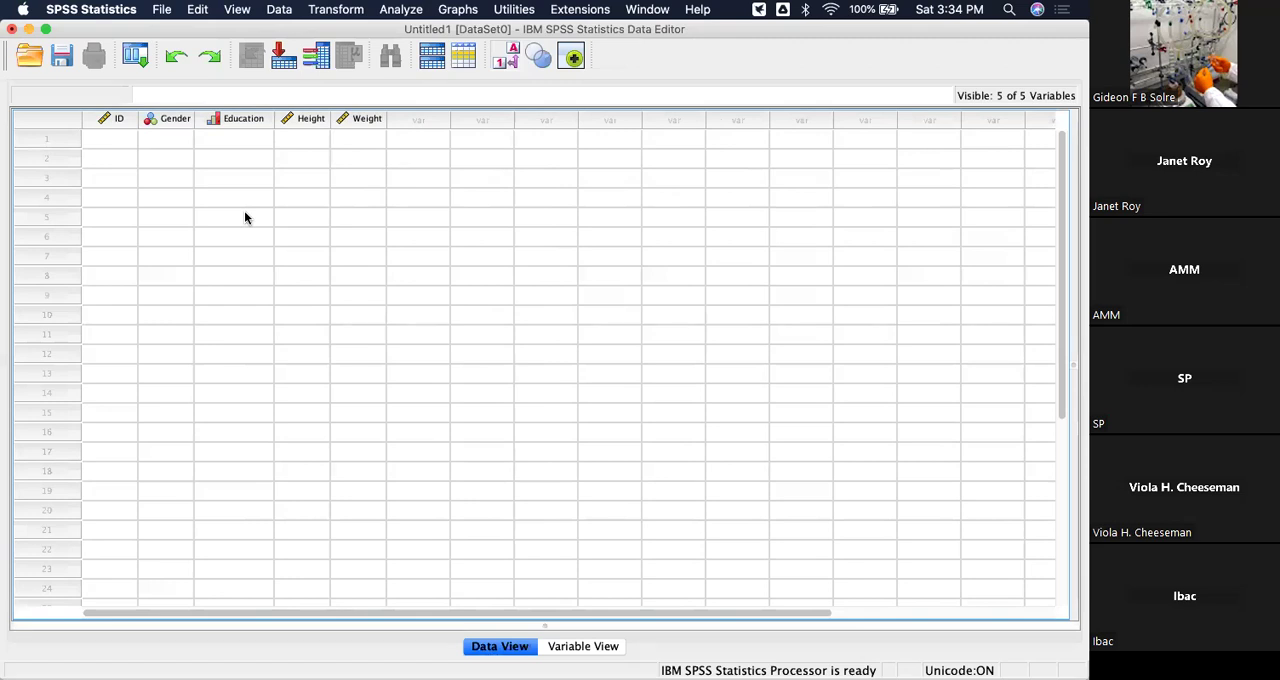
Enter ID 1 and Gender code 1 (Male) for the first case, checking the Variable View definitions in between.
left_click(121, 141)
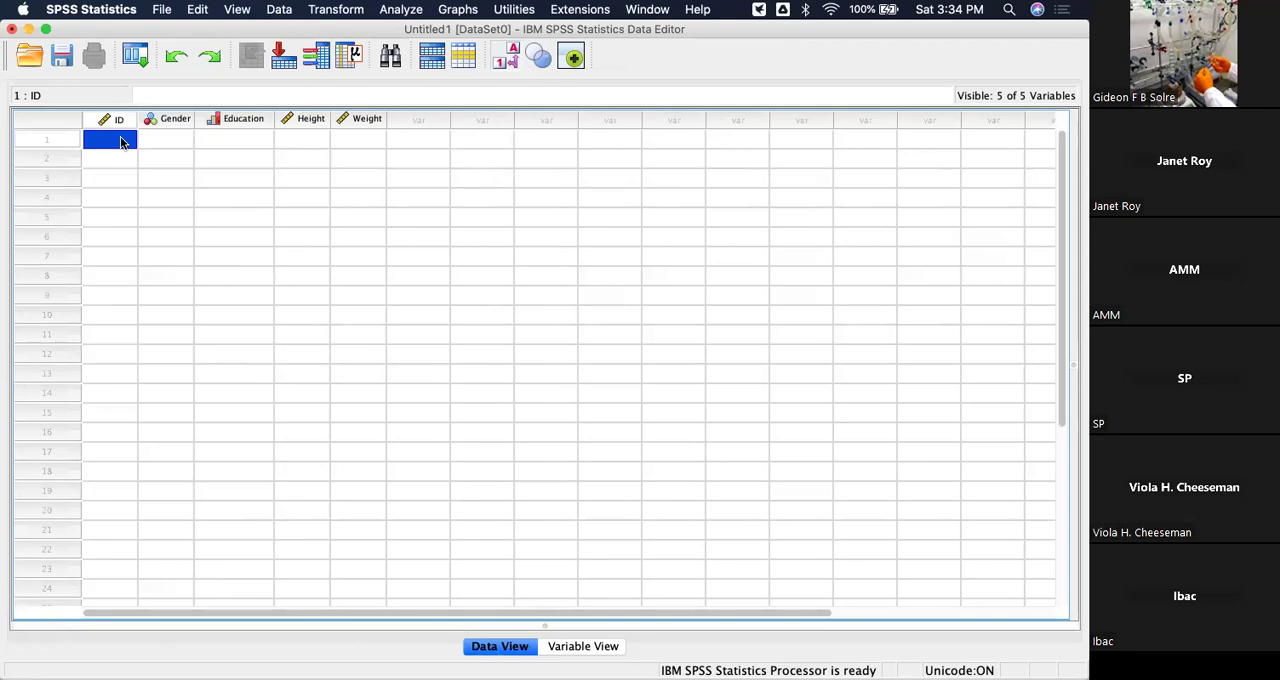
type("1")
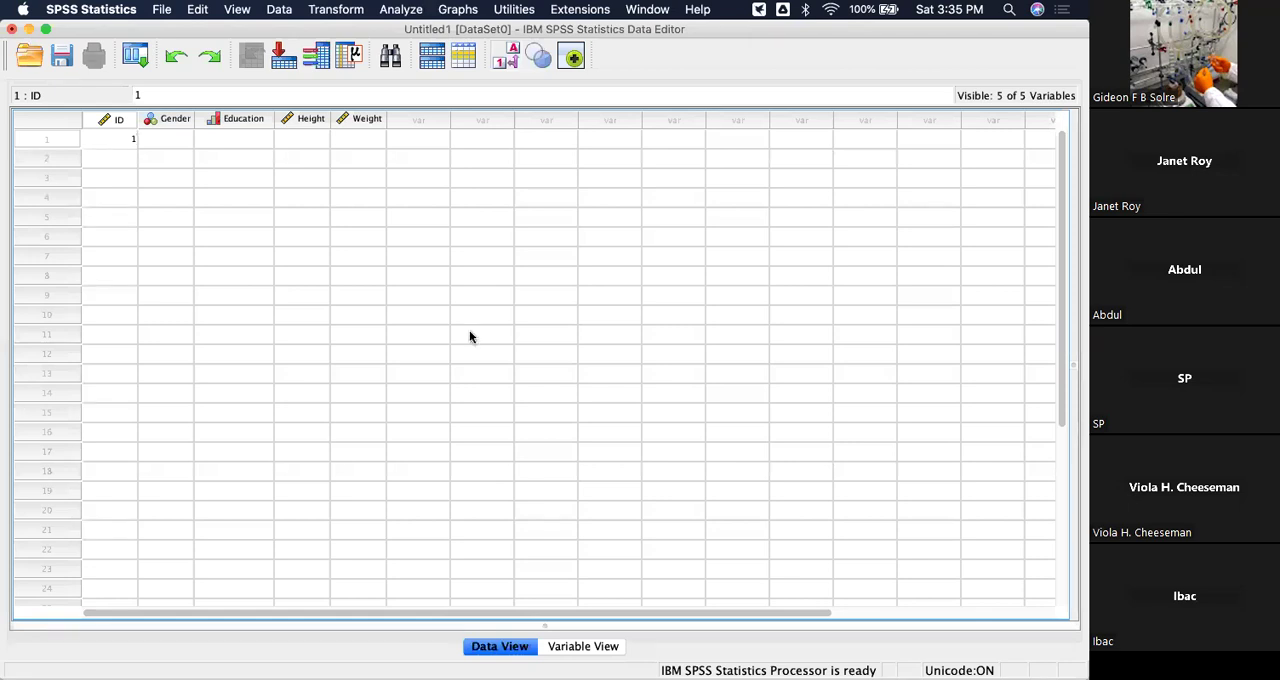
left_click(586, 647)
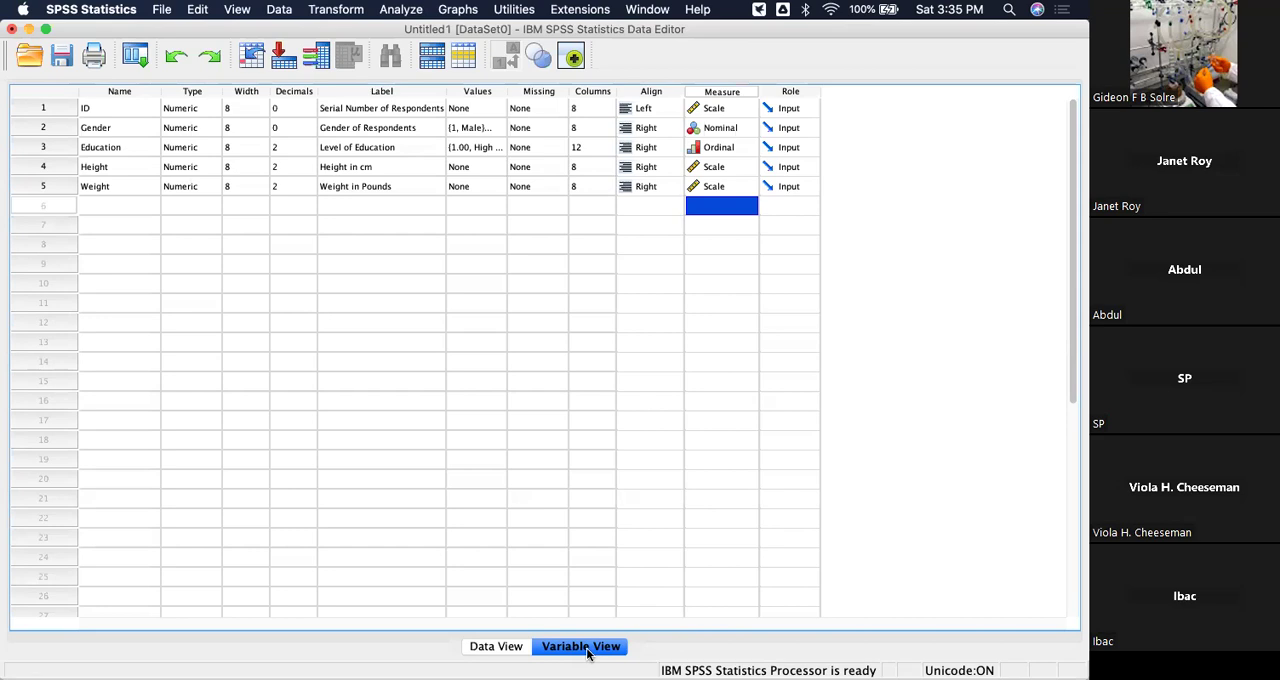
left_click(490, 647)
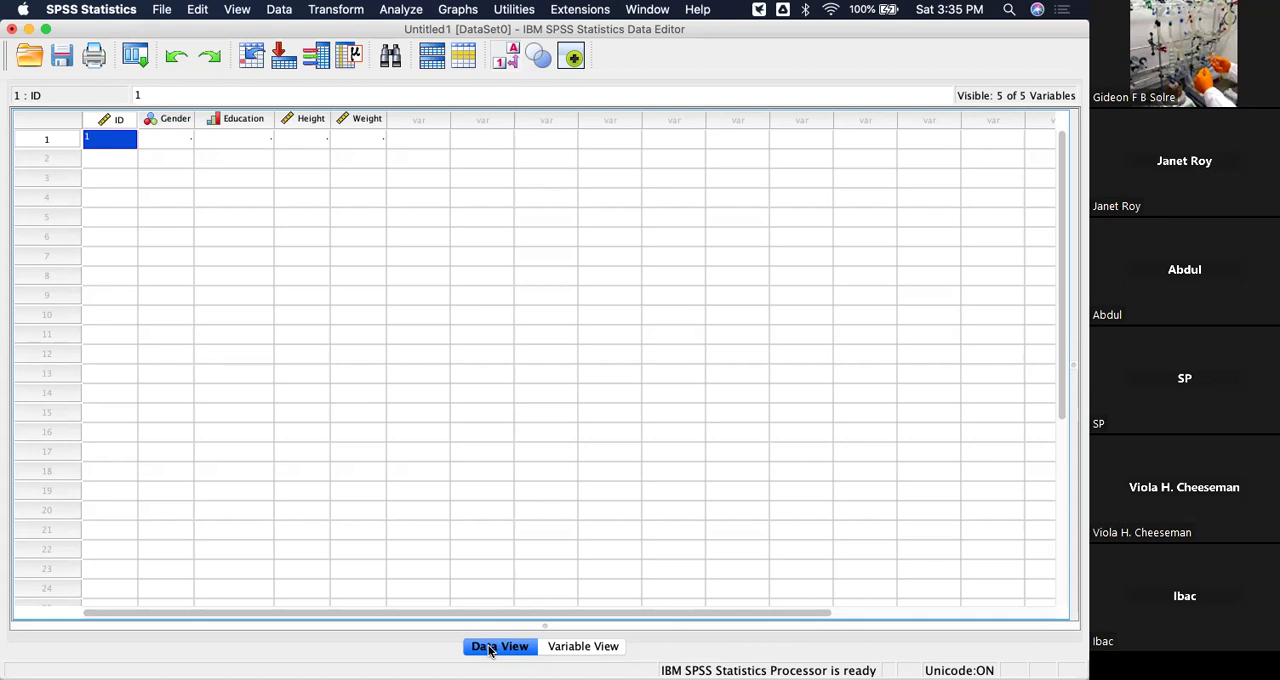
left_click(182, 144)
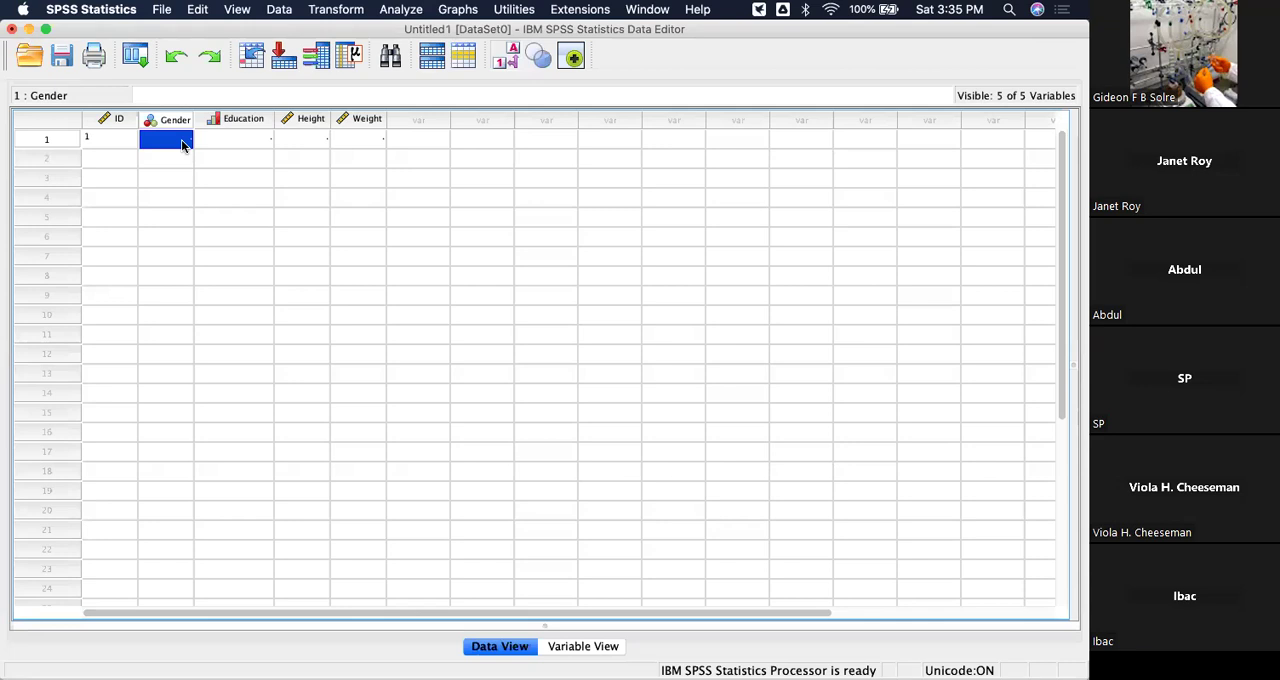
type("1")
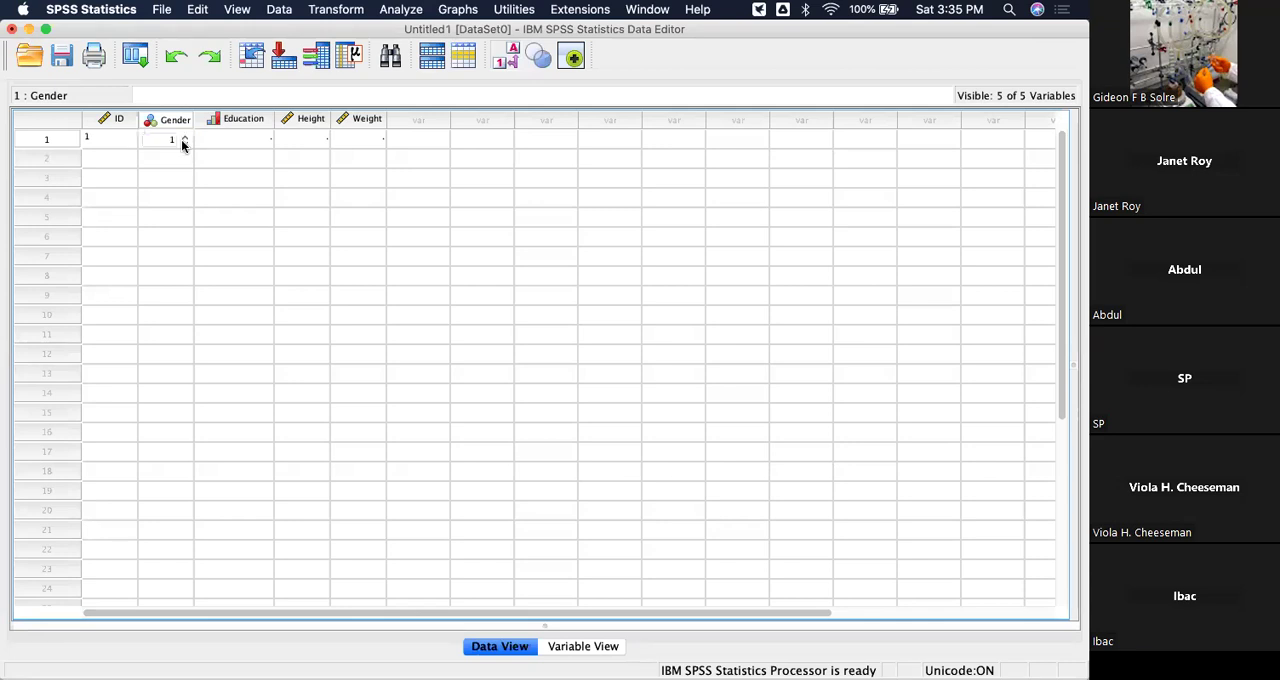
left_click(231, 205)
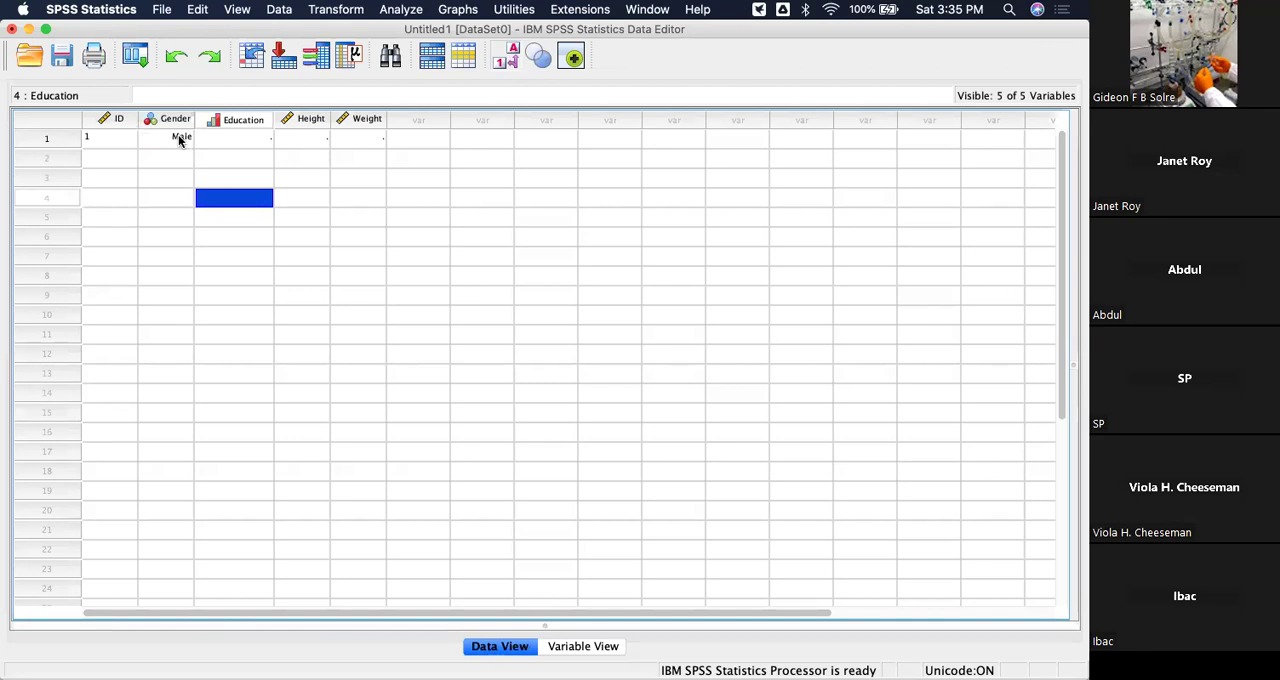
Complete the first case with Education code 2 (Bsc), Height 67 and Weight 128.
left_click(266, 145)
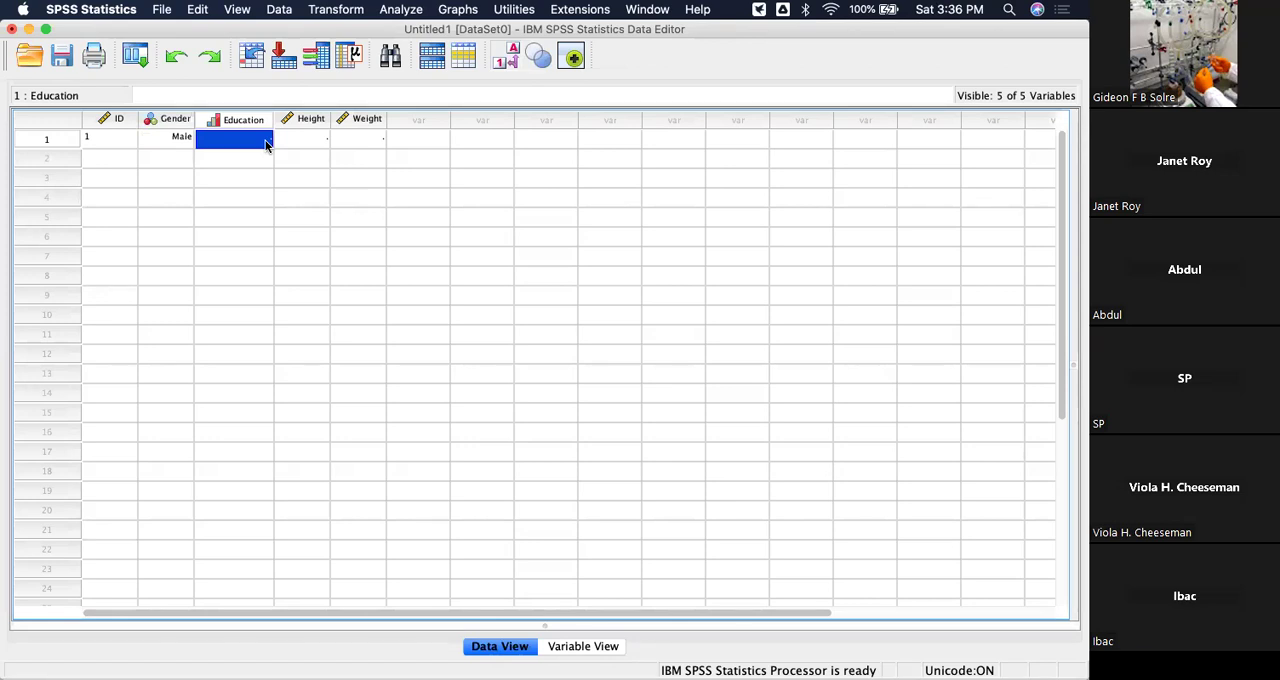
type("2")
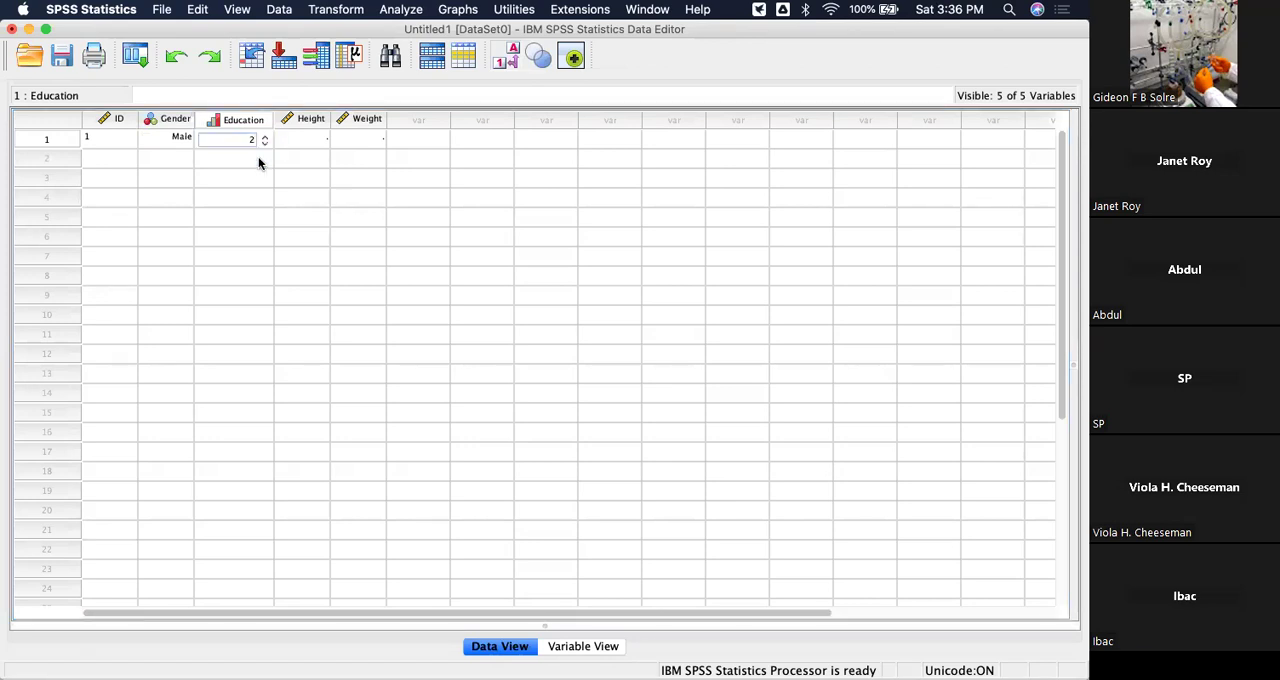
left_click(251, 178)
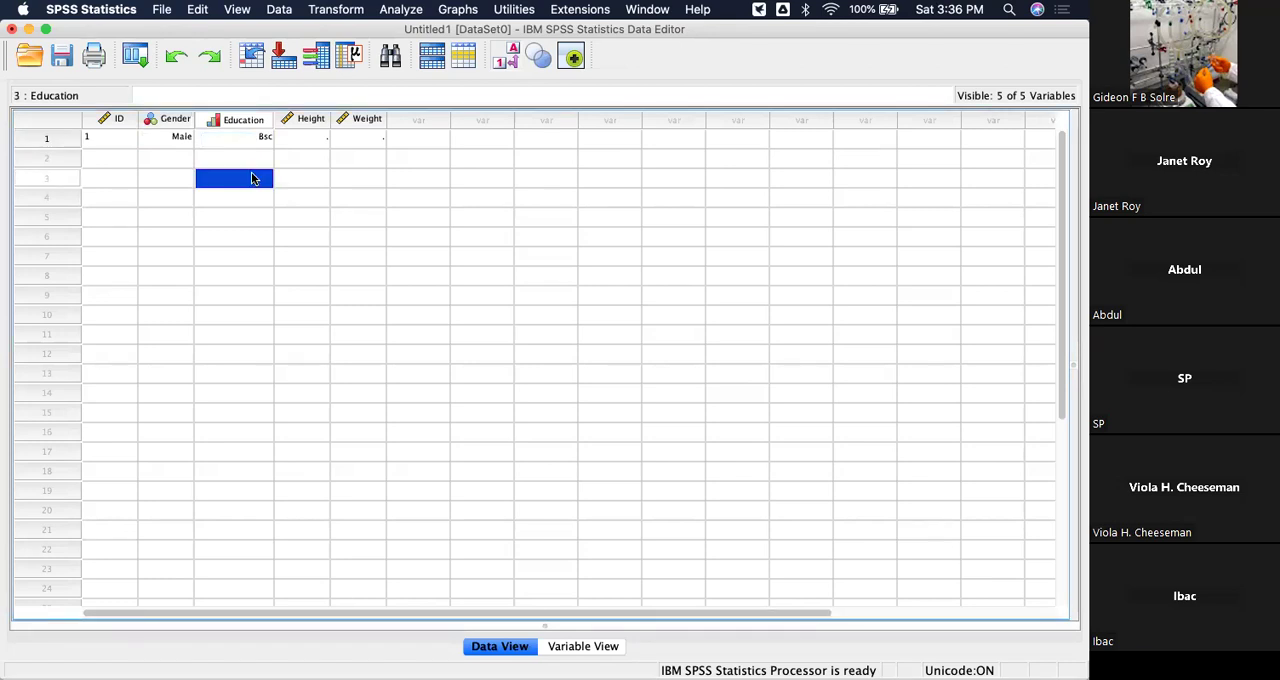
left_click(305, 139)
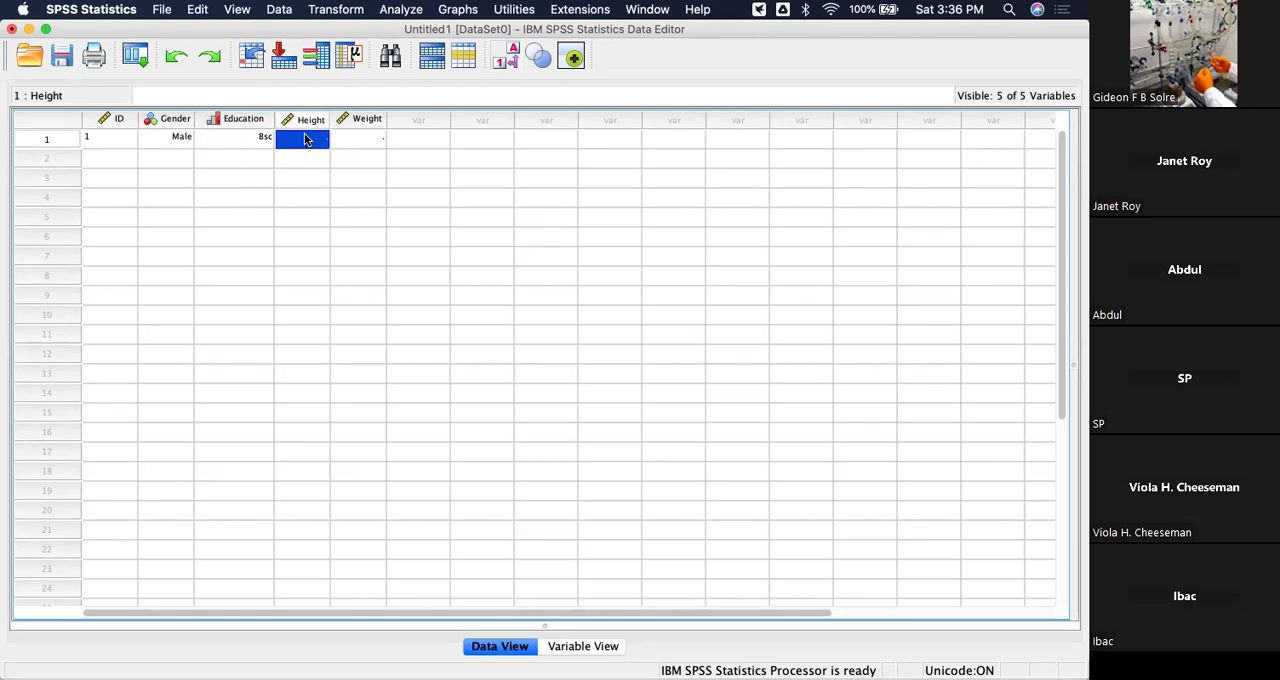
type("67")
left_click(393, 177)
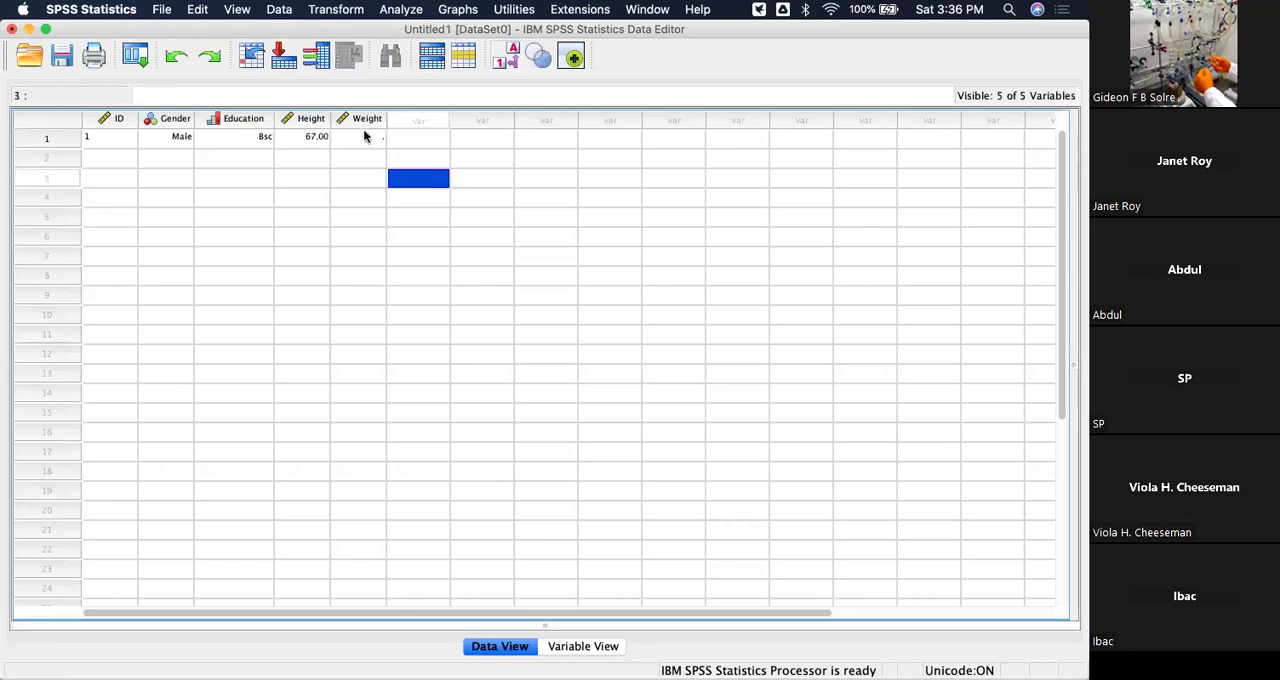
left_click(369, 136)
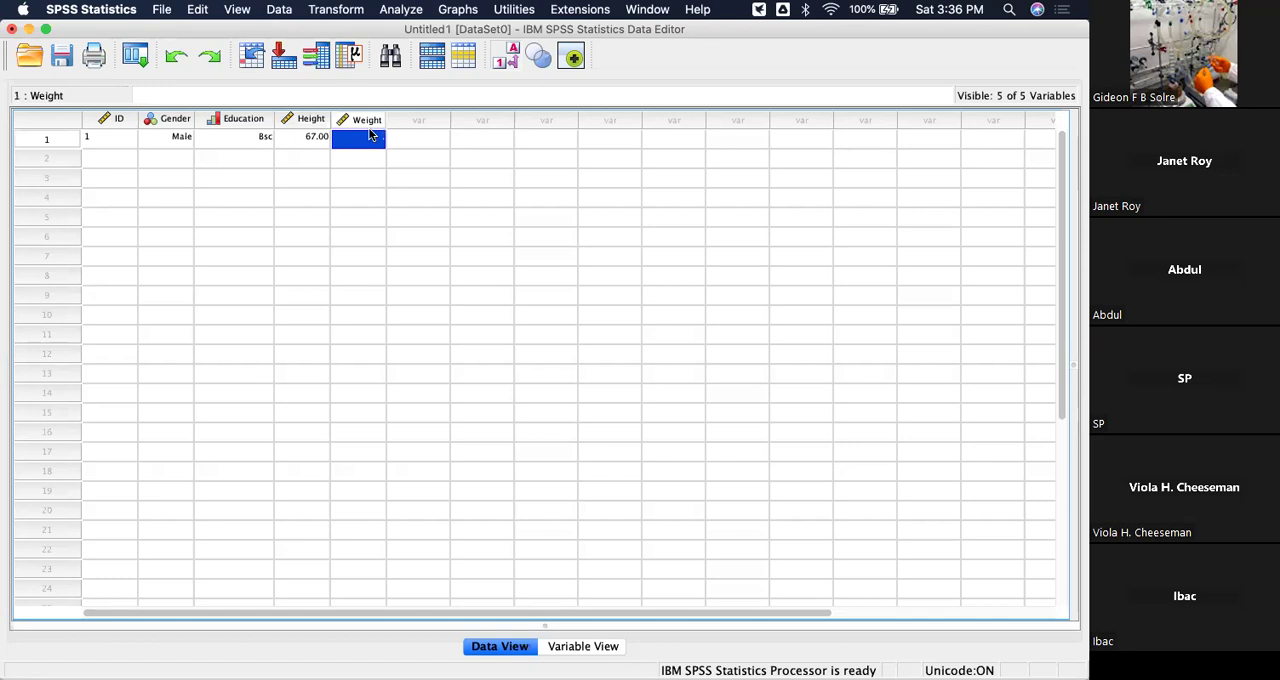
type("128")
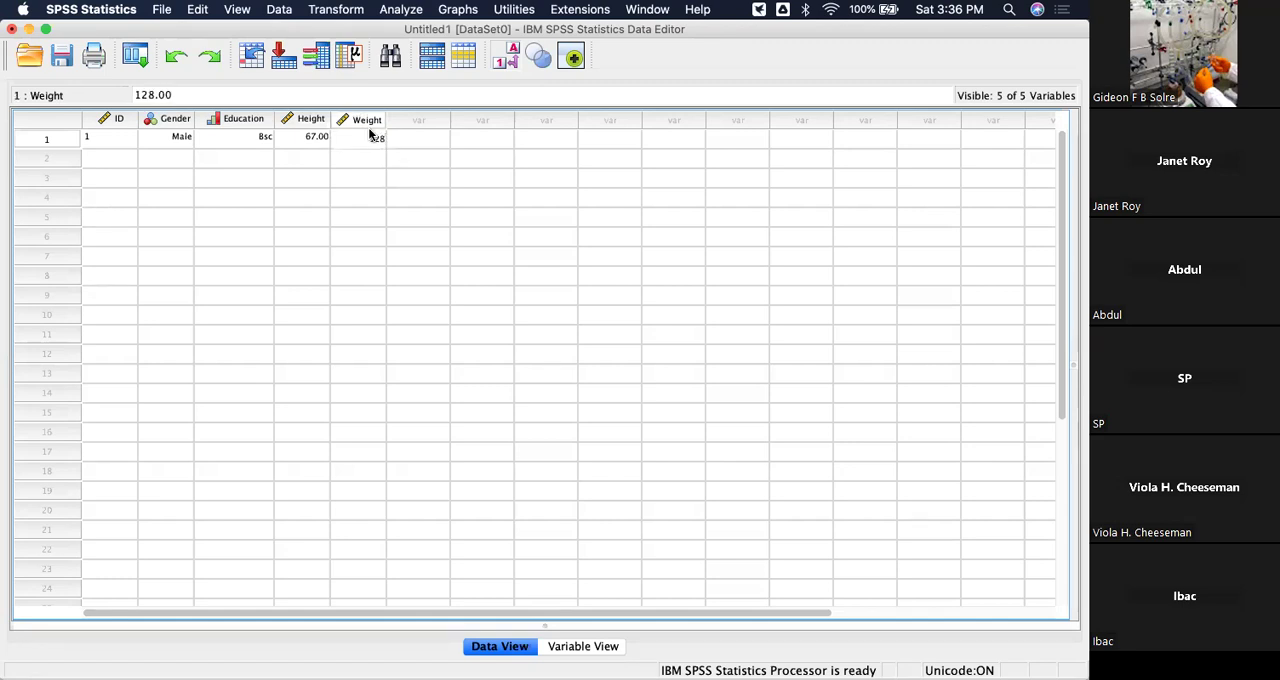
key("Return")
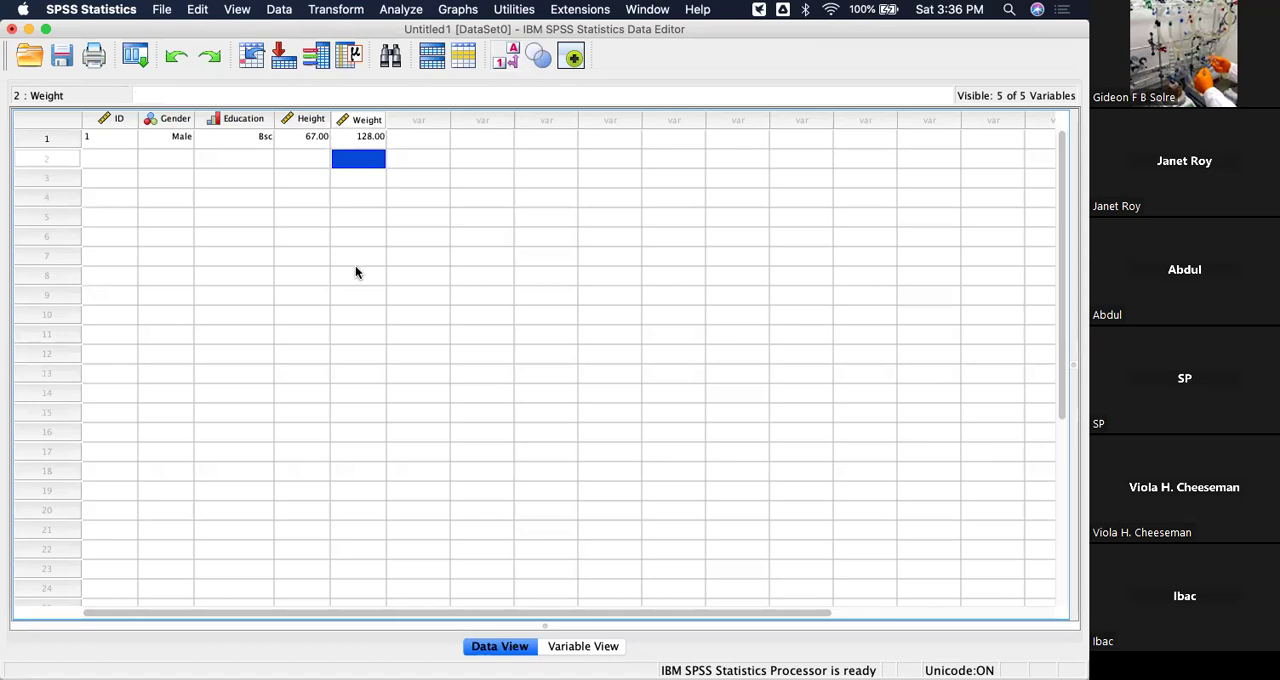
Start the second case with ID 2 and Gender code 2 (Female).
left_click(111, 160)
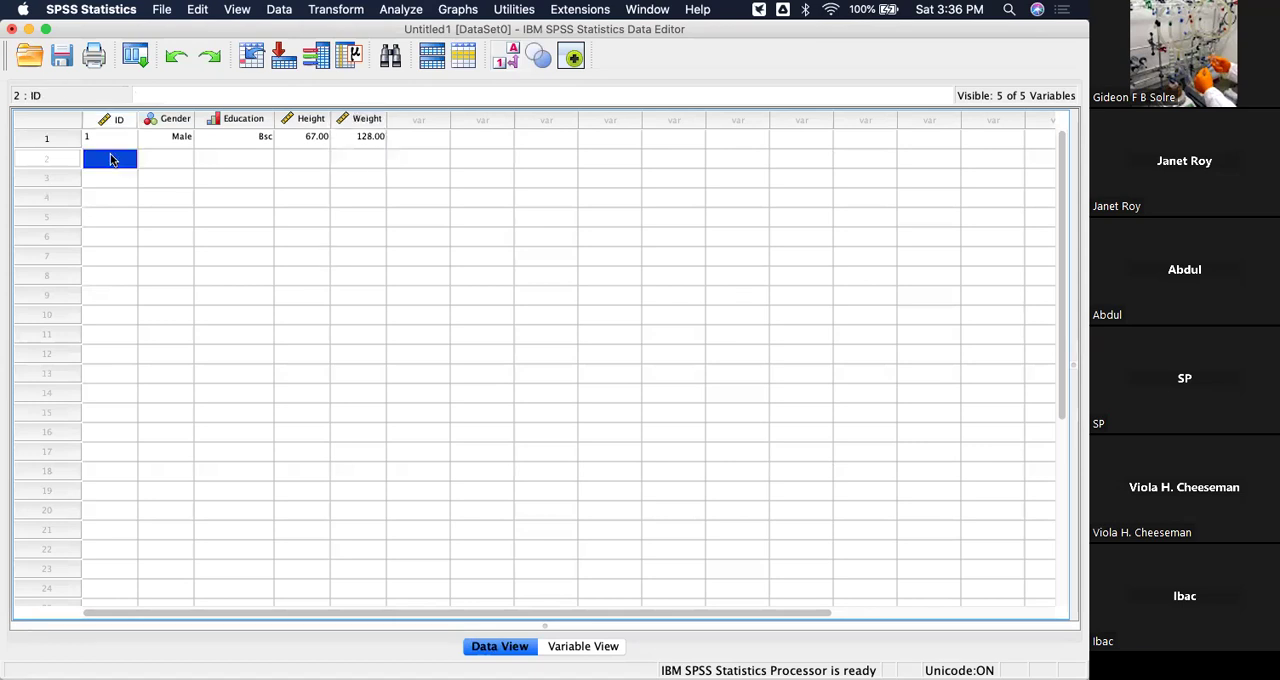
type("2")
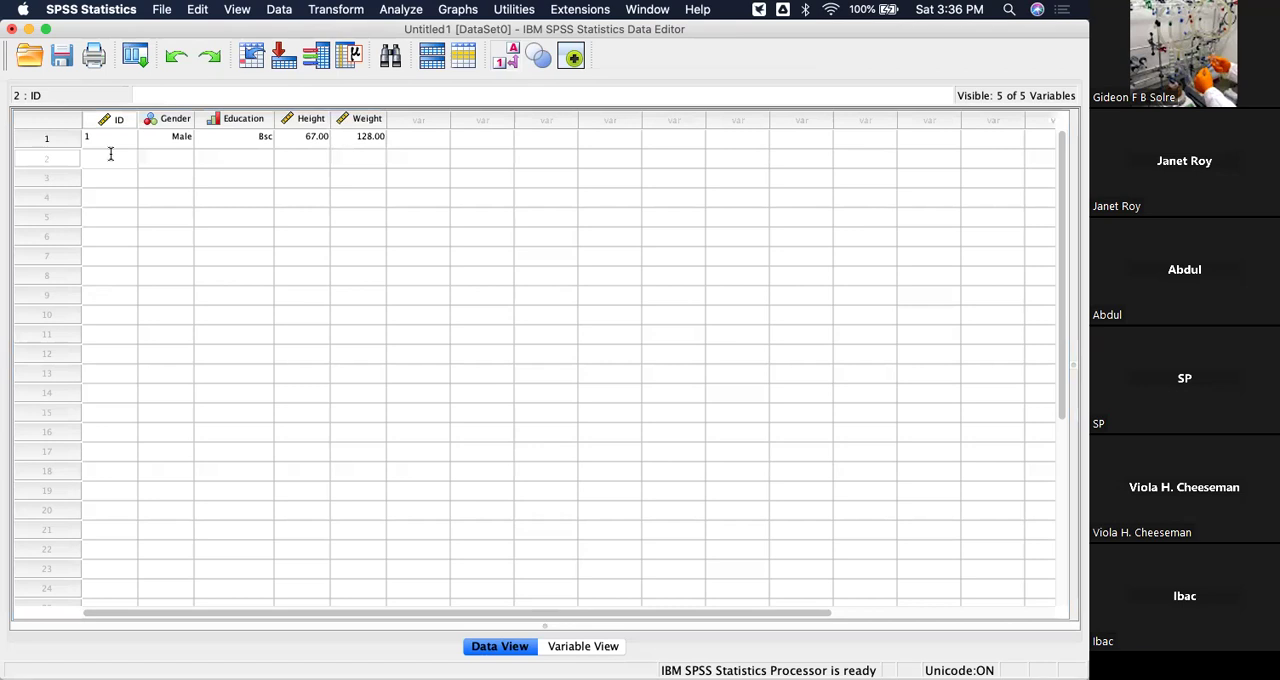
left_click(173, 164)
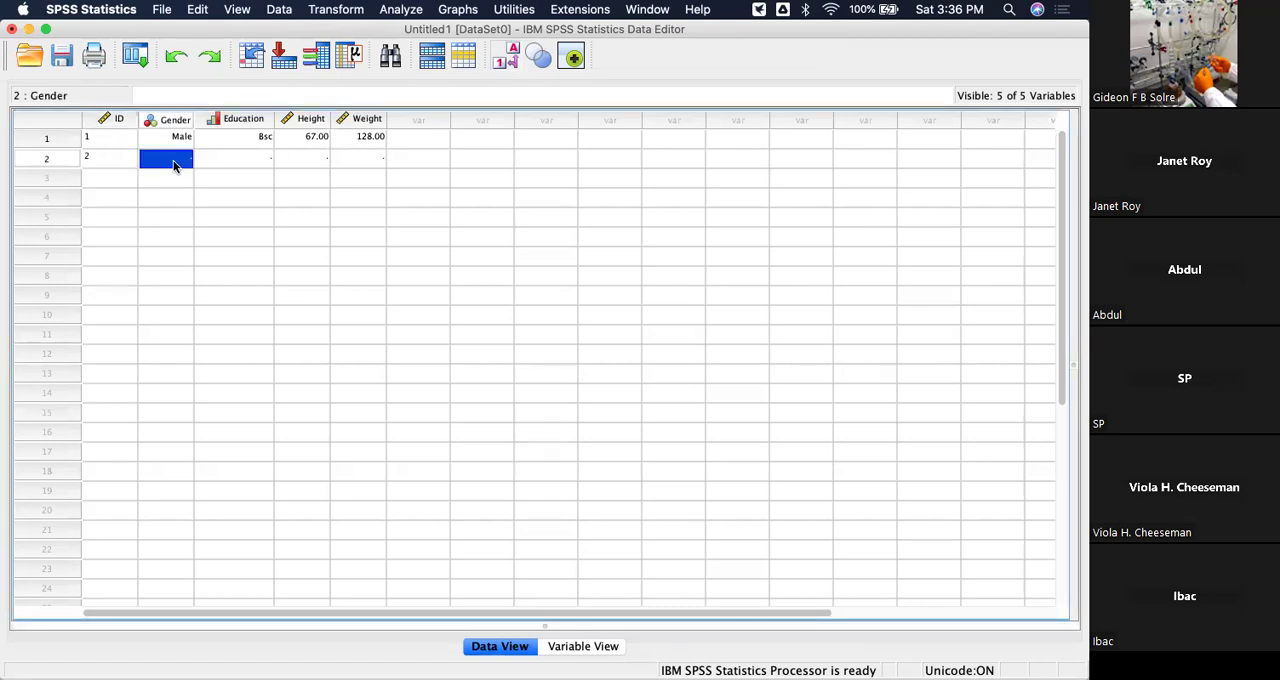
type("2")
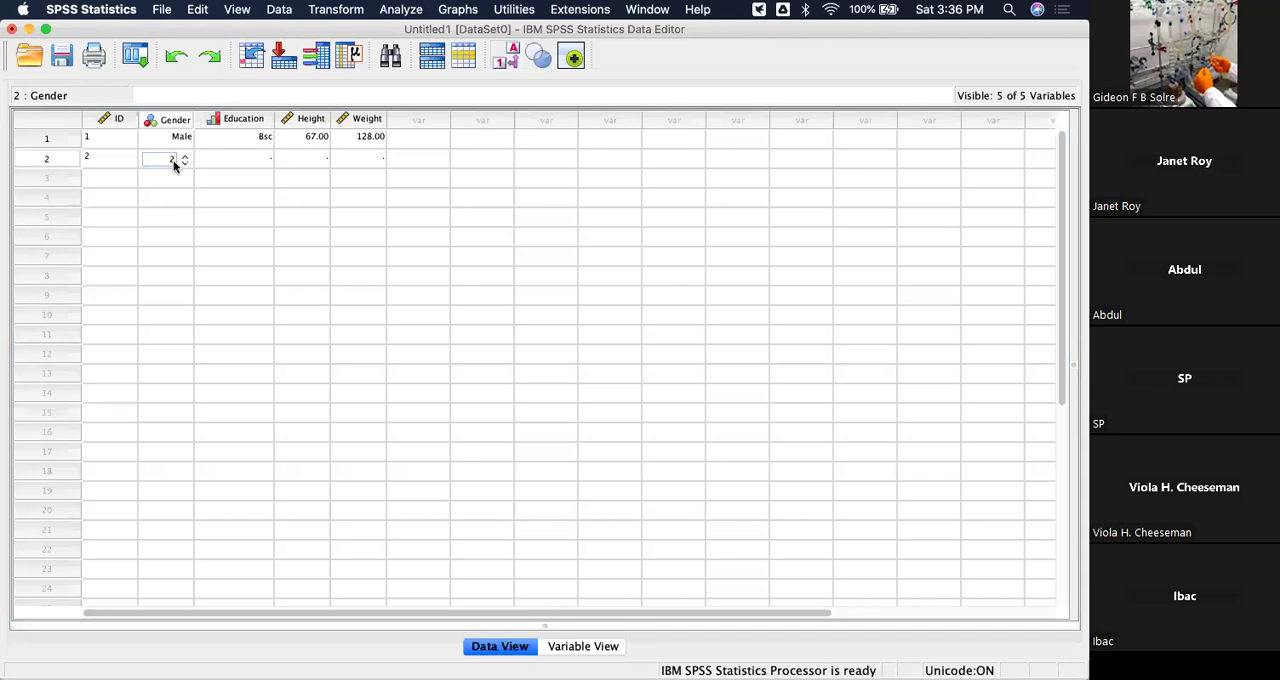
key("Return")
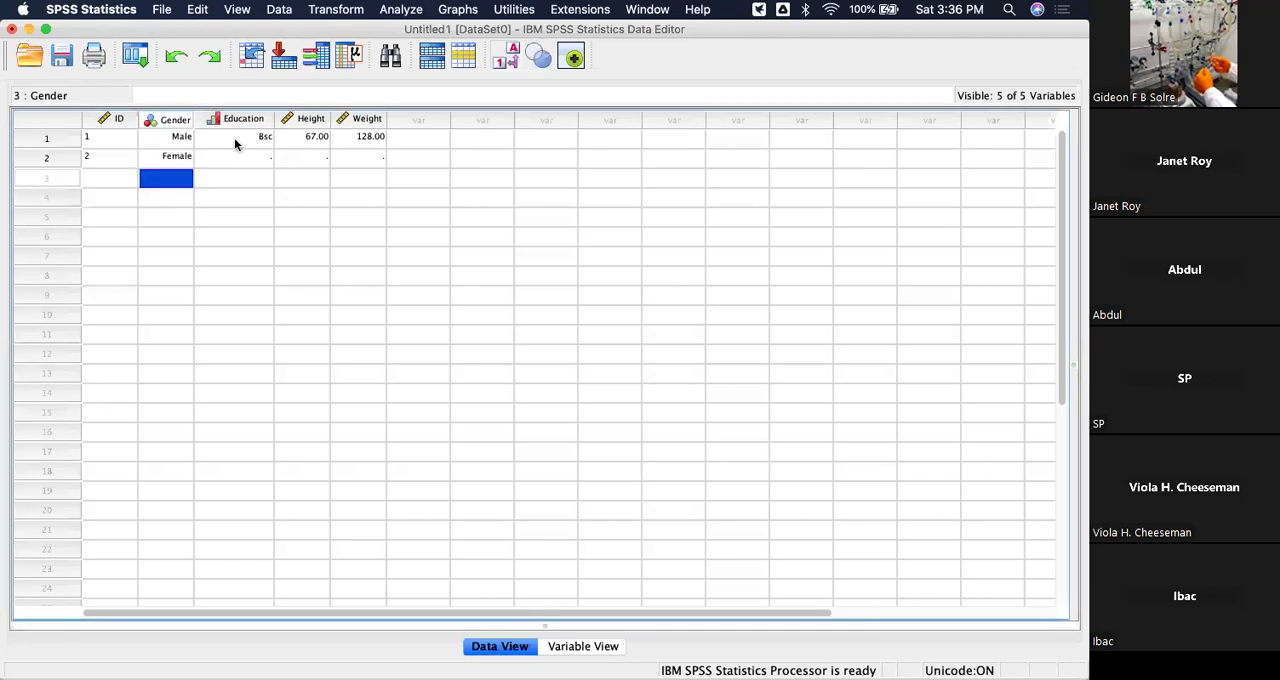
Complete the second case with Education PGD, Height 70 and Weight 12.
left_click(251, 166)
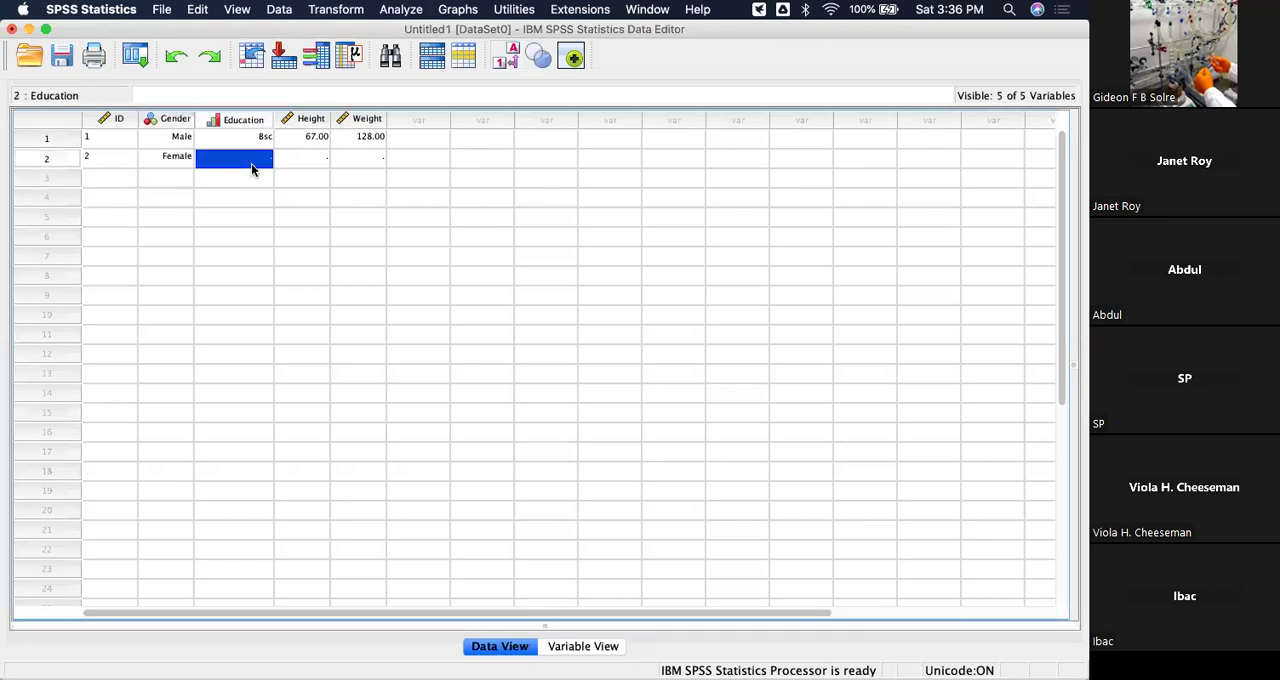
double_click(251, 167)
key("Return")
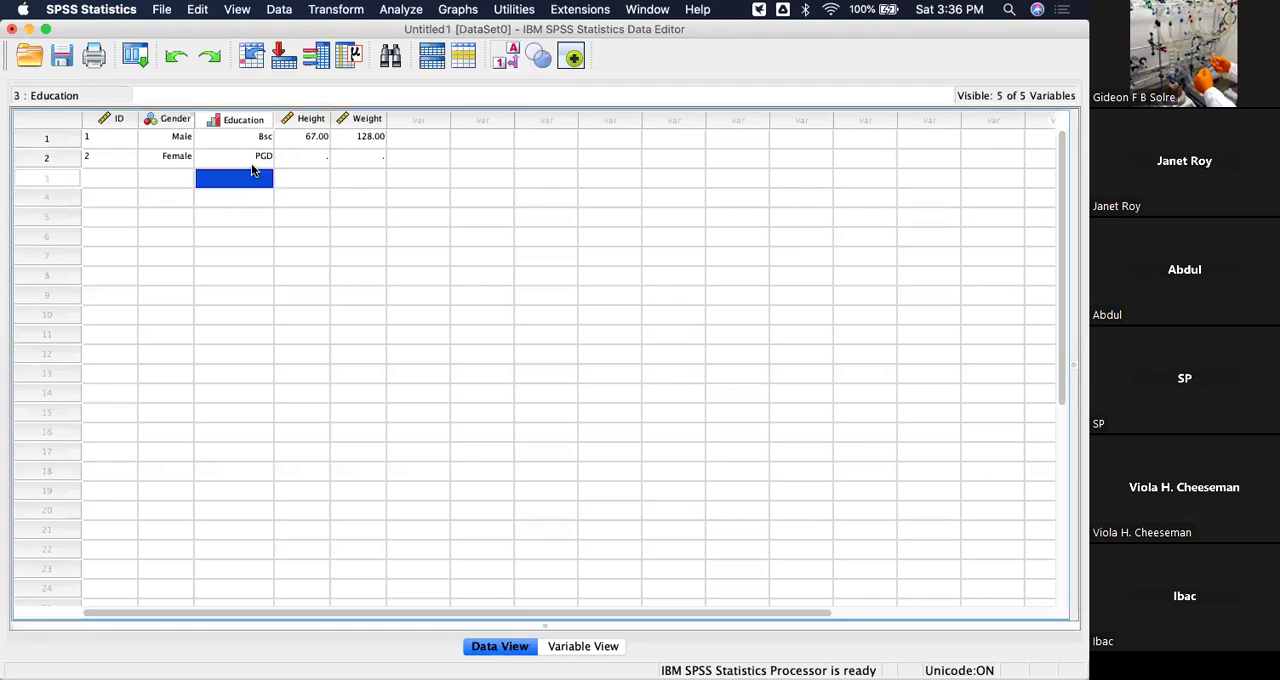
left_click(313, 158)
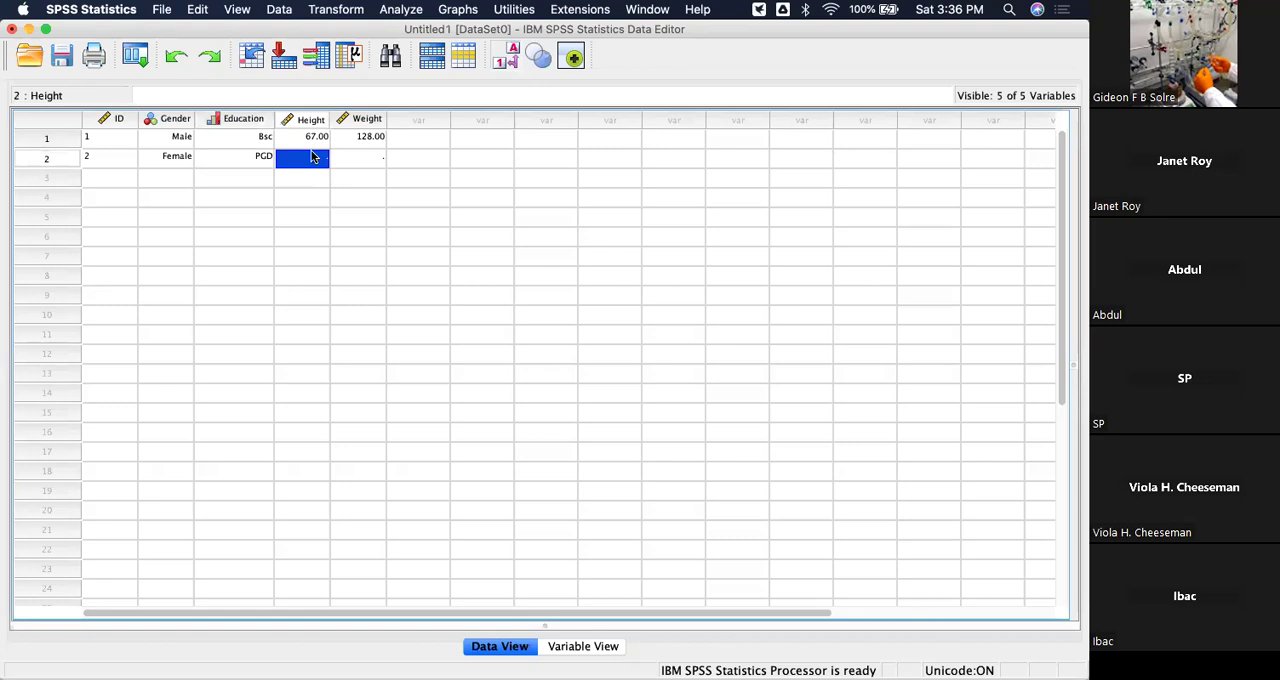
type("70")
left_click(369, 158)
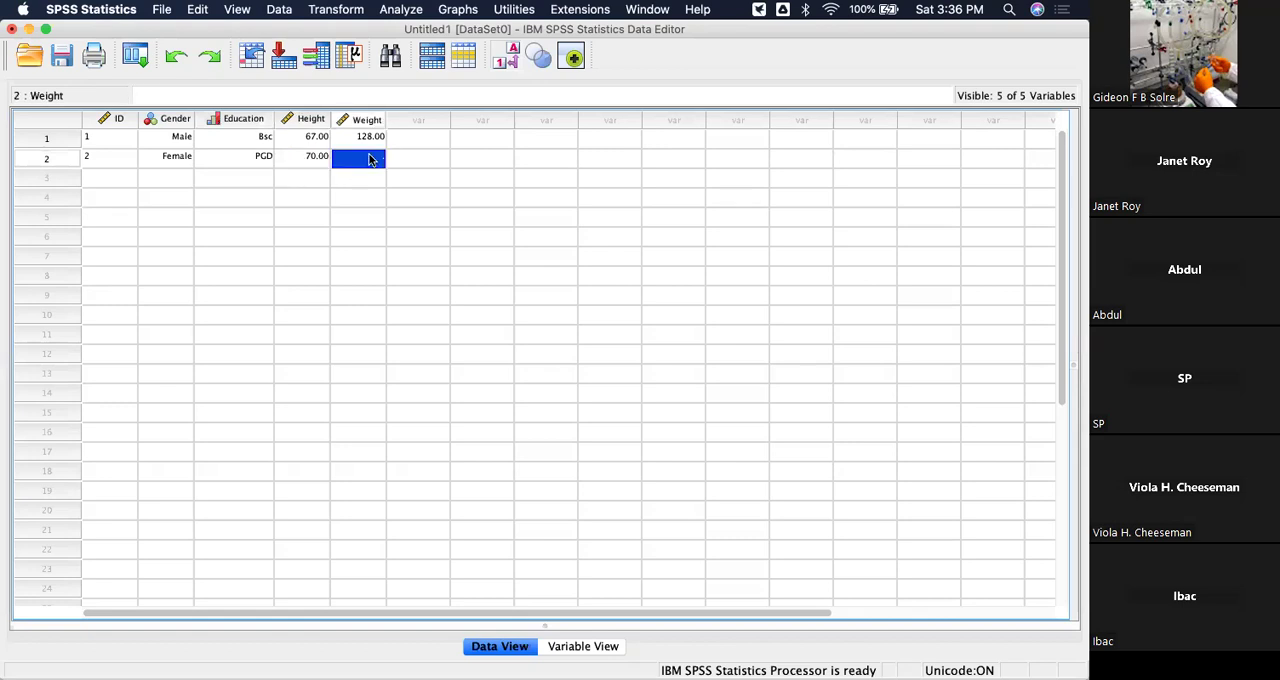
type("12")
key("Return")
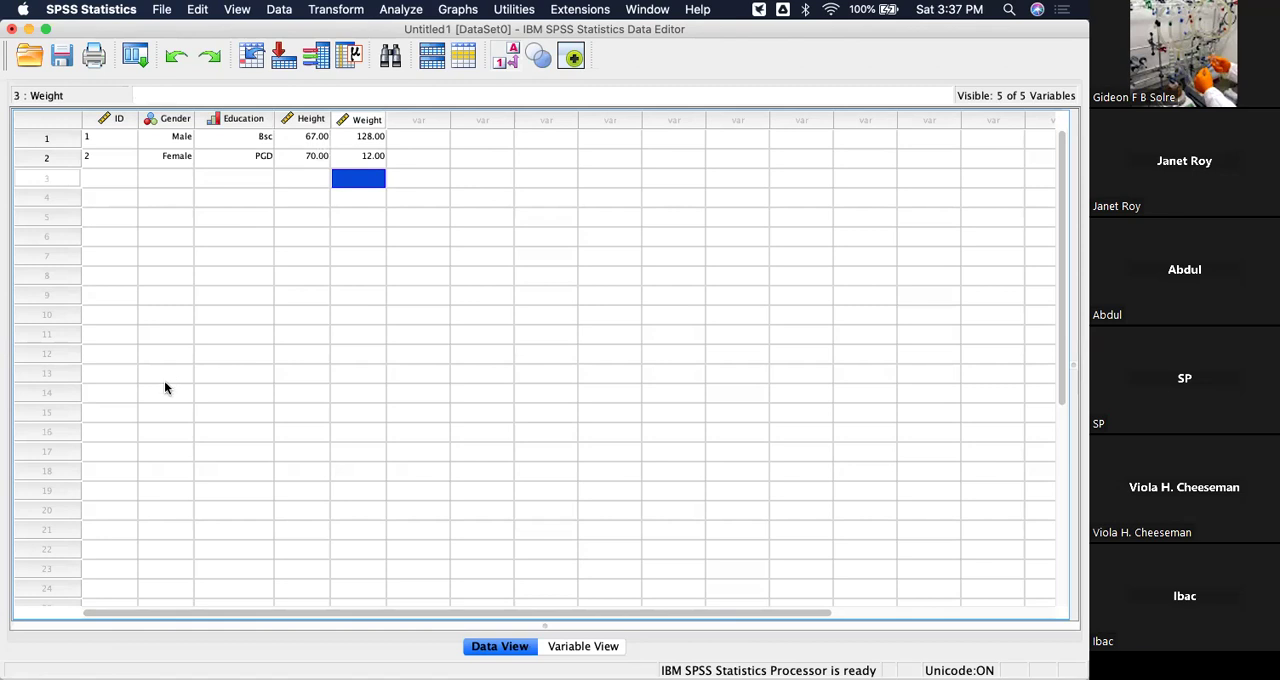
Start the third case with ID 3, Gender code 1 (Male) and Education code 1 (High School).
left_click(120, 180)
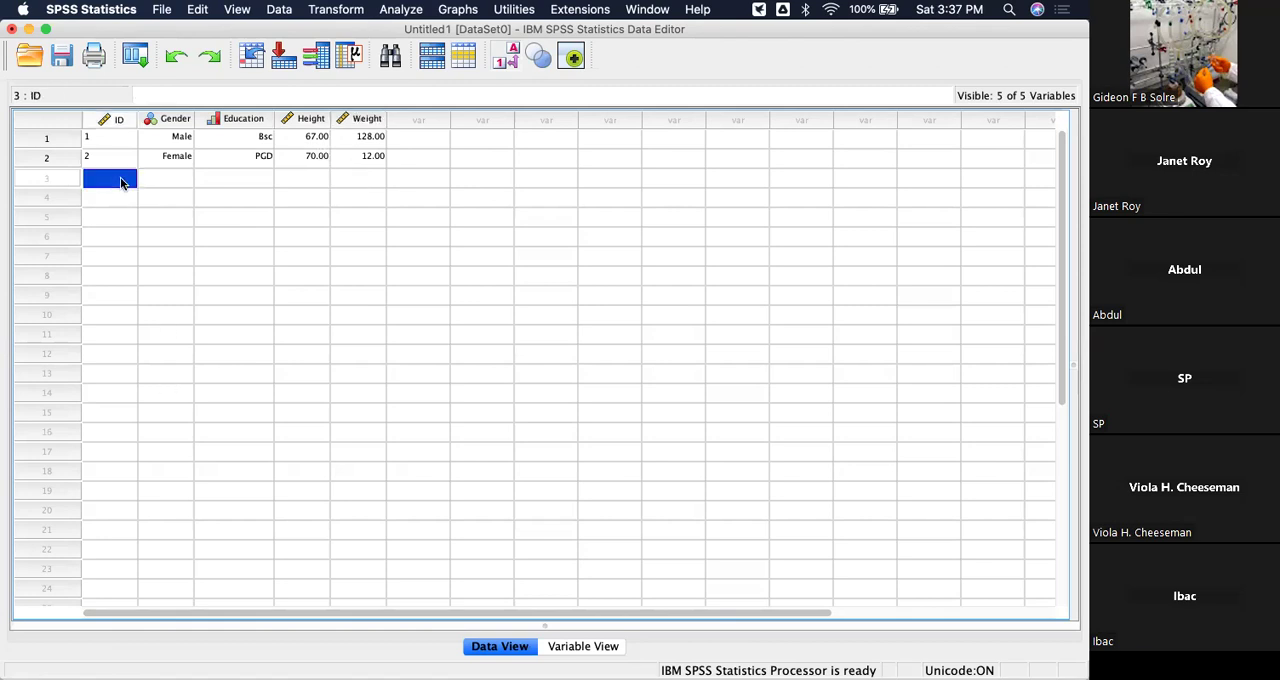
type("3")
left_click(185, 182)
type("1")
left_click(230, 181)
type("1")
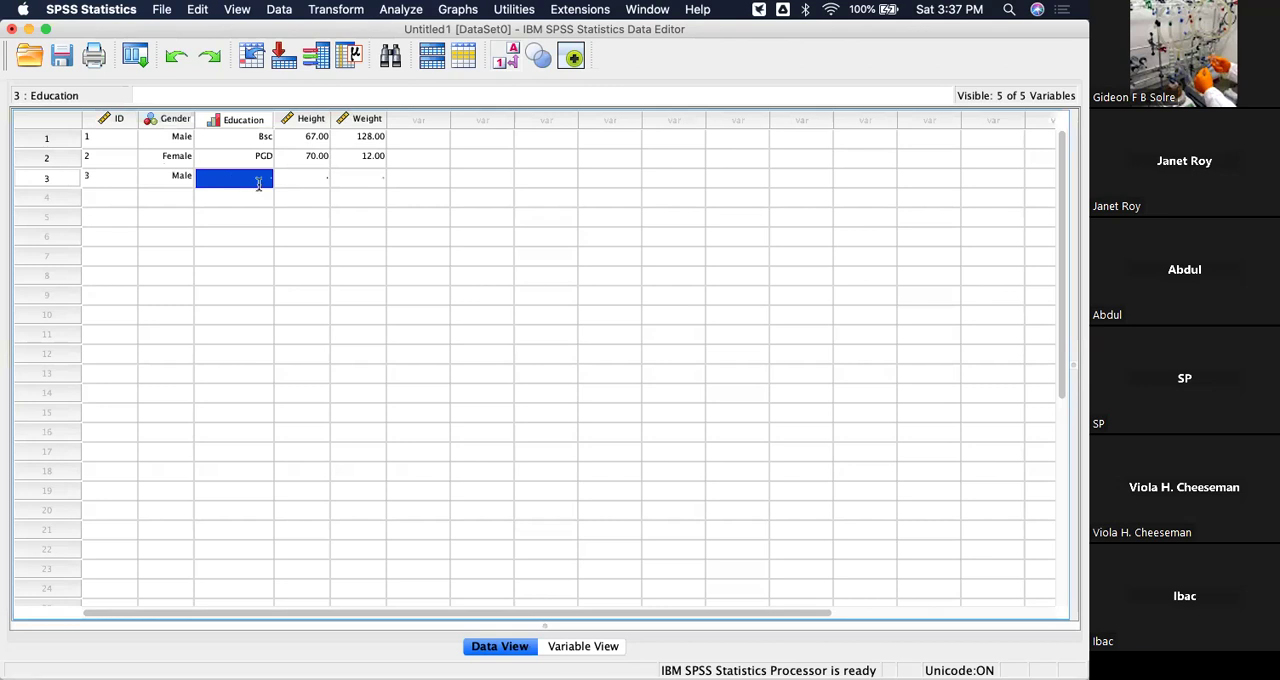
Complete the third case with Height 62 and Weight 136.
left_click(315, 180)
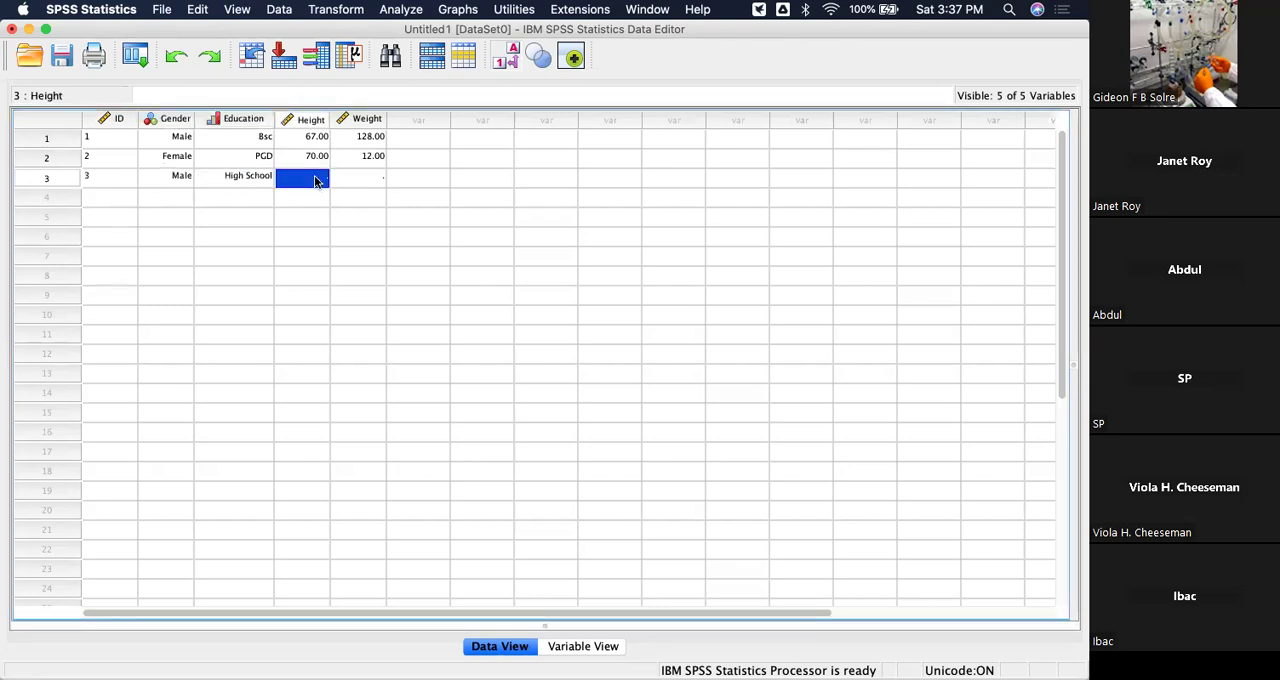
type("62")
left_click(376, 176)
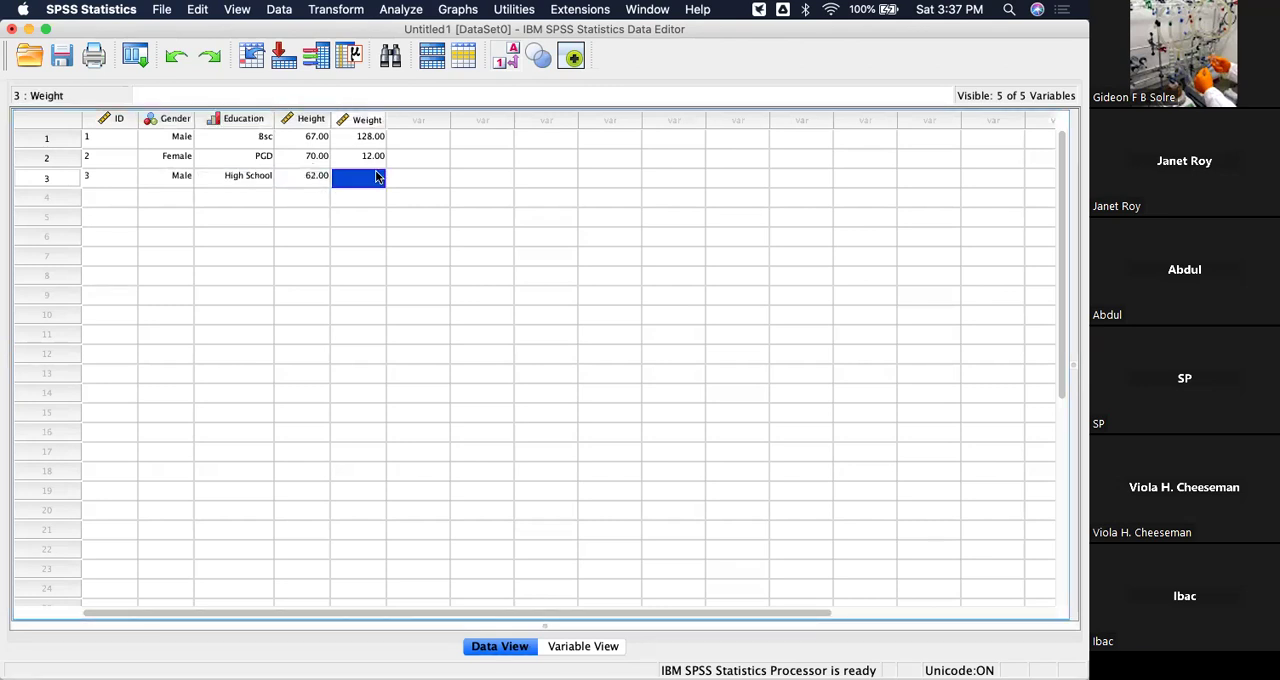
type("136")
left_click(252, 277)
Start the fourth case with ID 4 and Gender code 1 (Male).
left_click(114, 199)
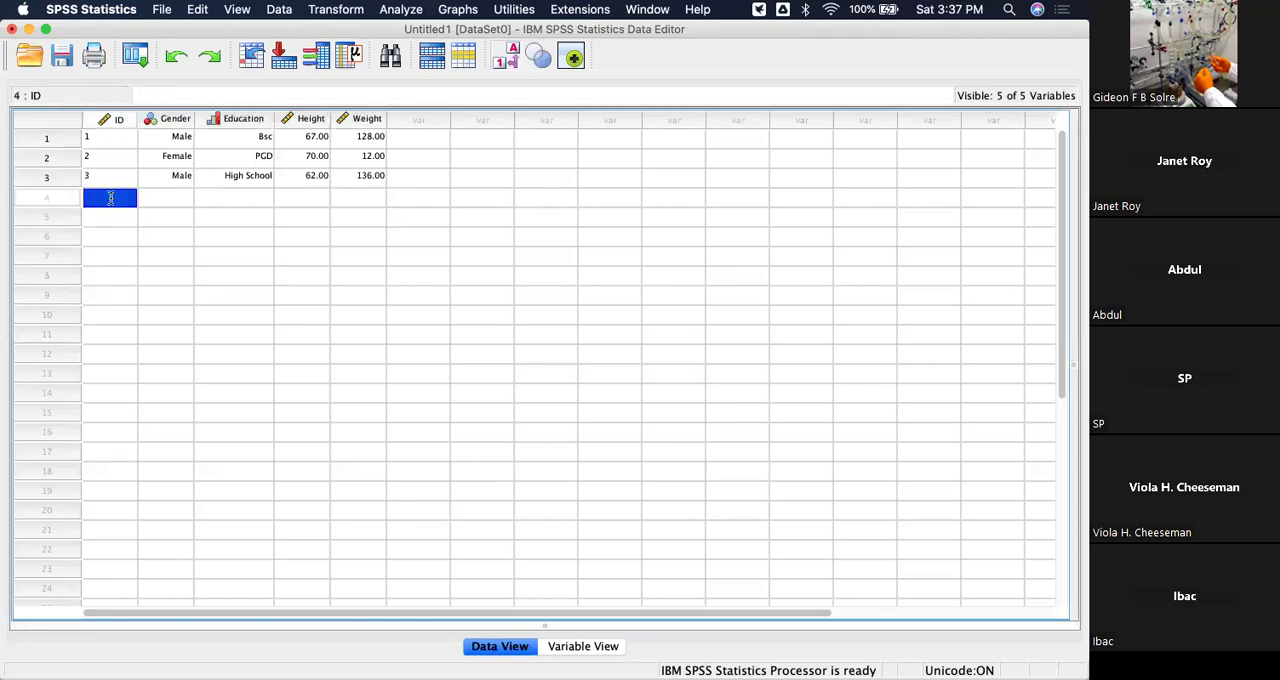
type("4")
left_click(184, 198)
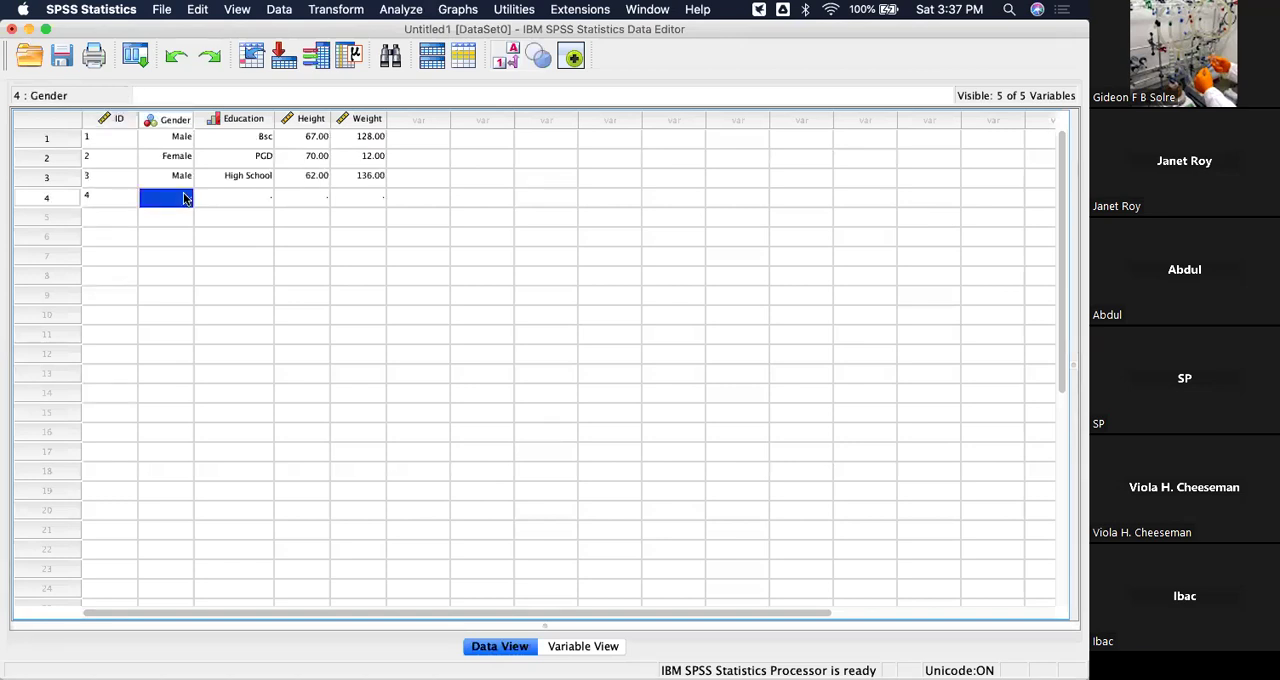
type("1")
left_click(243, 198)
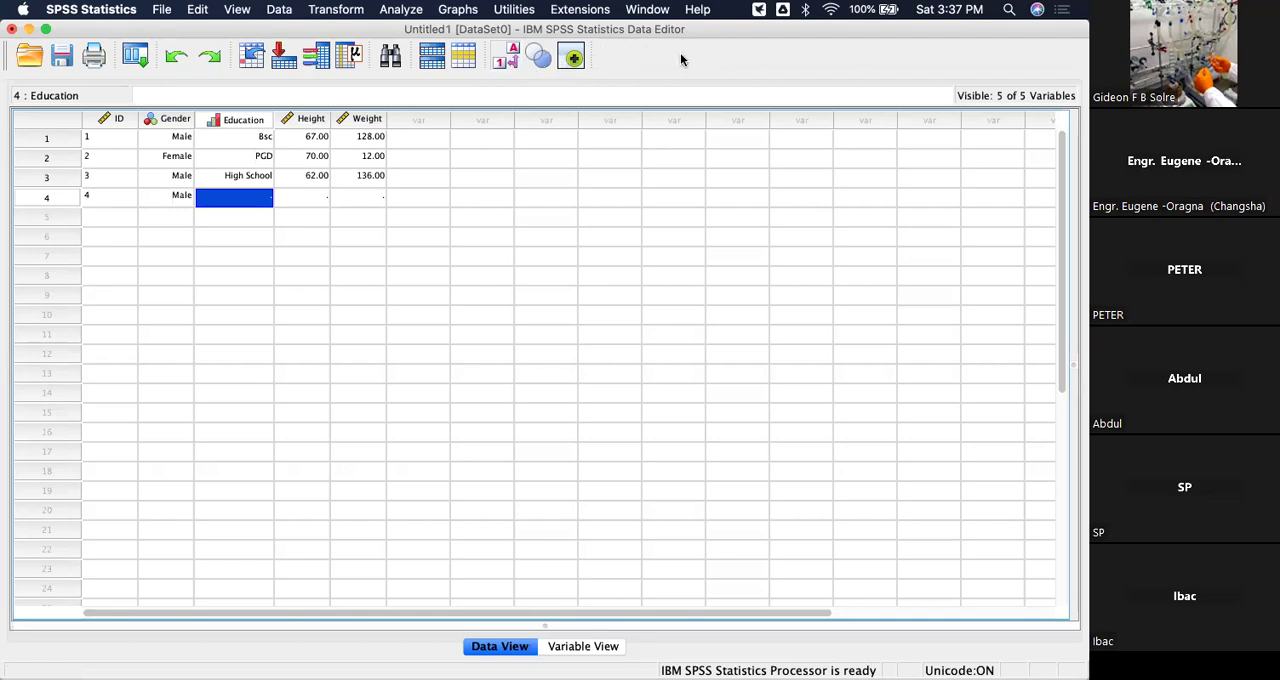
Switch the data display back and forth between value labels and numeric codes, leaving the numeric codes shown.
left_click(514, 50)
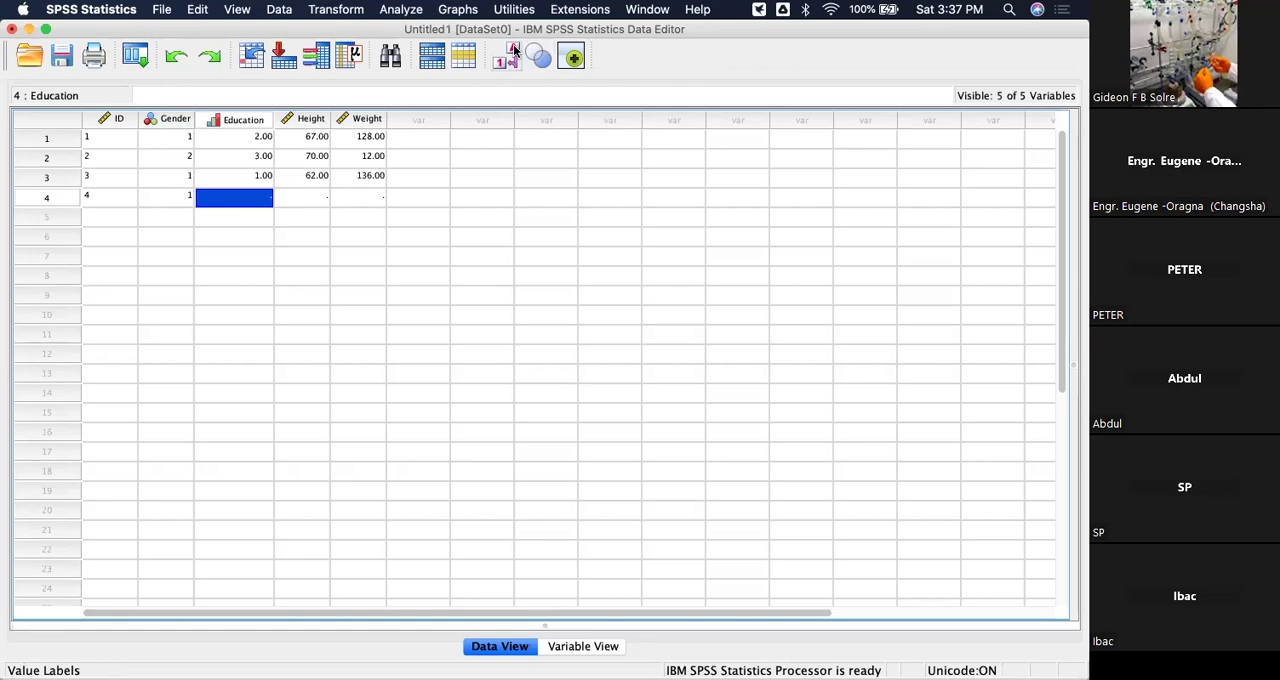
left_click(511, 55)
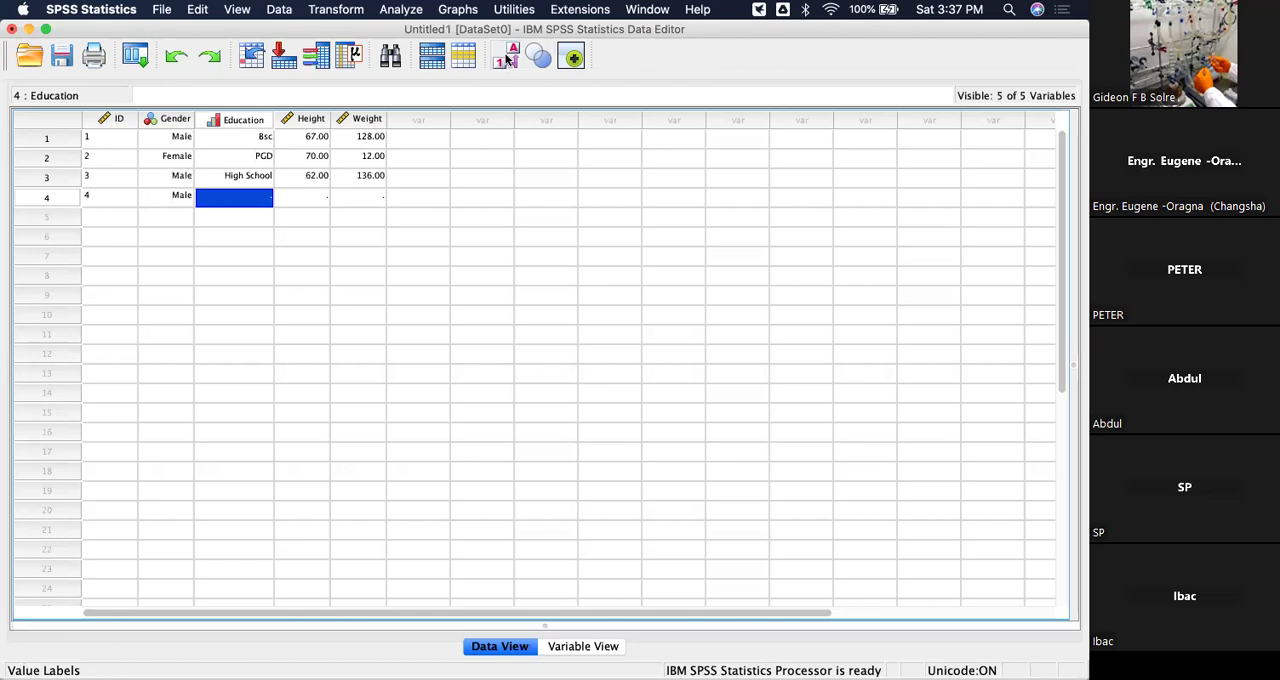
left_click(511, 54)
left_click(512, 52)
left_click(515, 48)
left_click(513, 47)
left_click(514, 47)
left_click(512, 48)
left_click(512, 48)
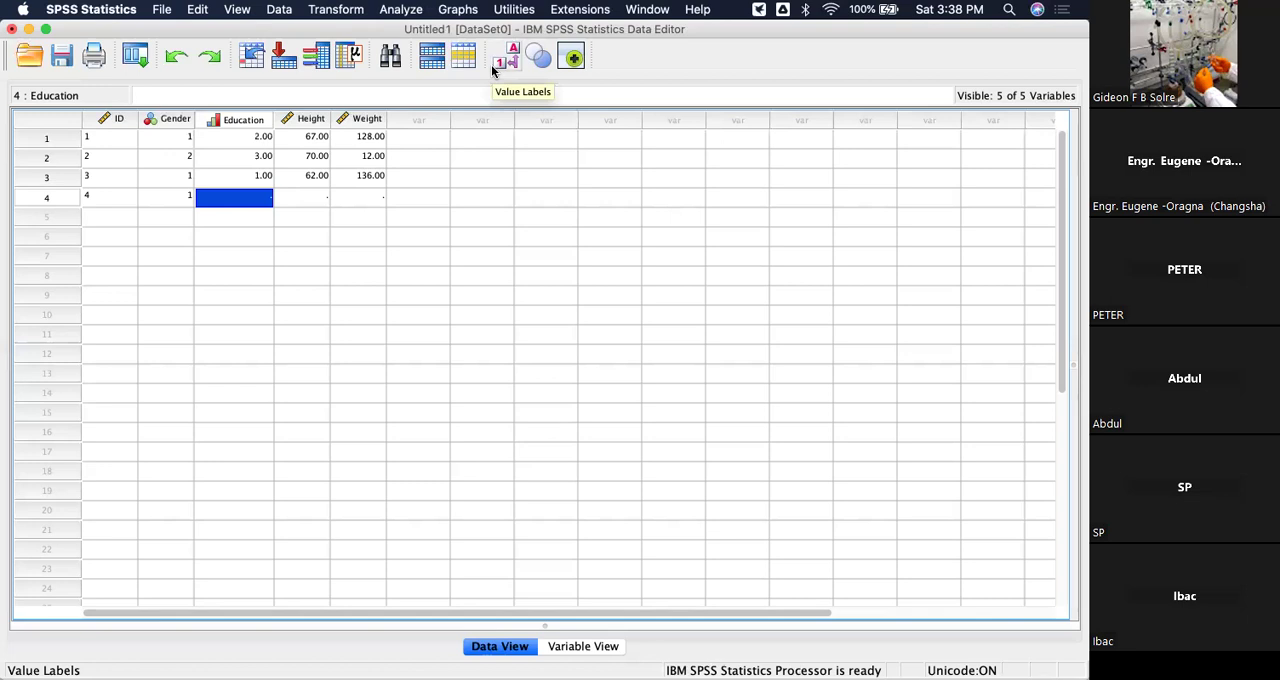
Start the fifth case with ID 5 and Gender code 2.
left_click(100, 216)
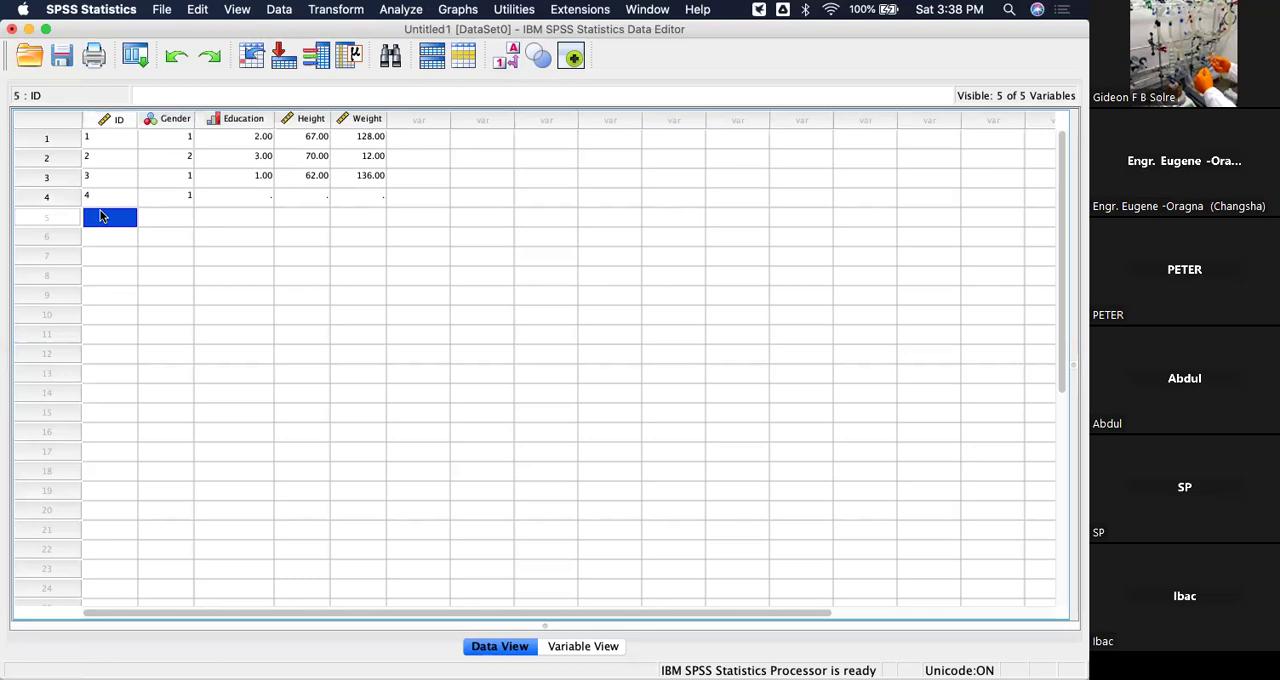
type("5")
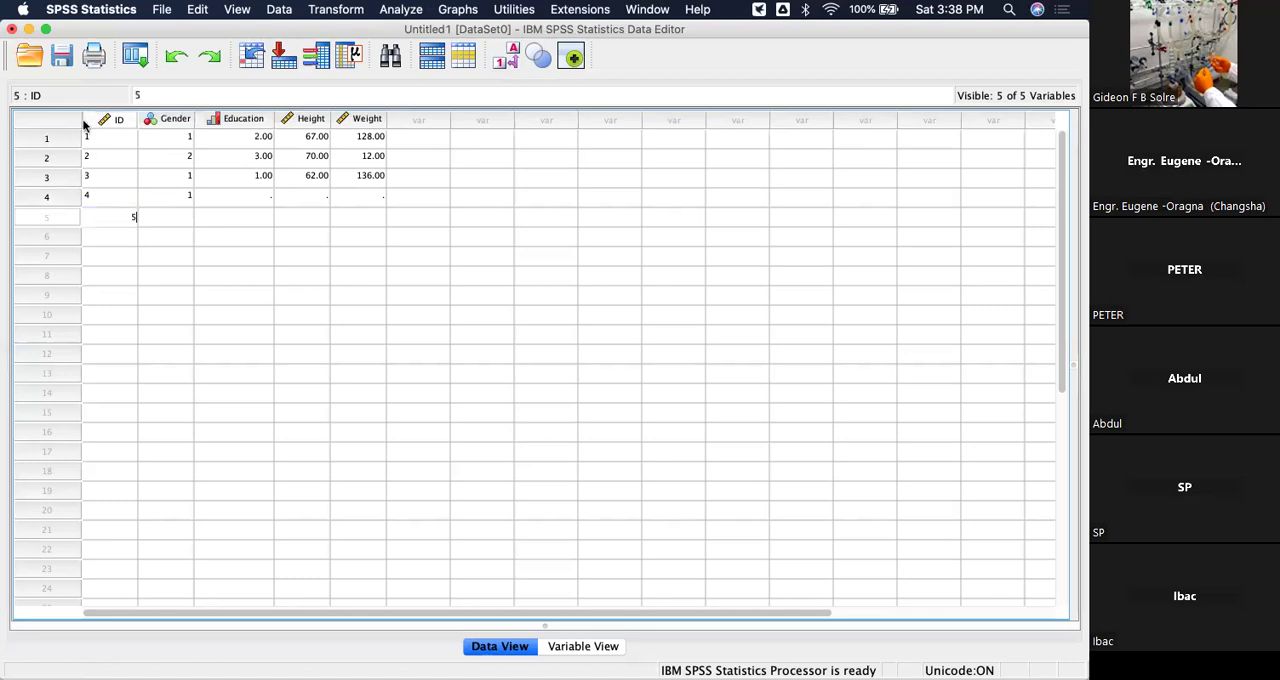
left_click(171, 214)
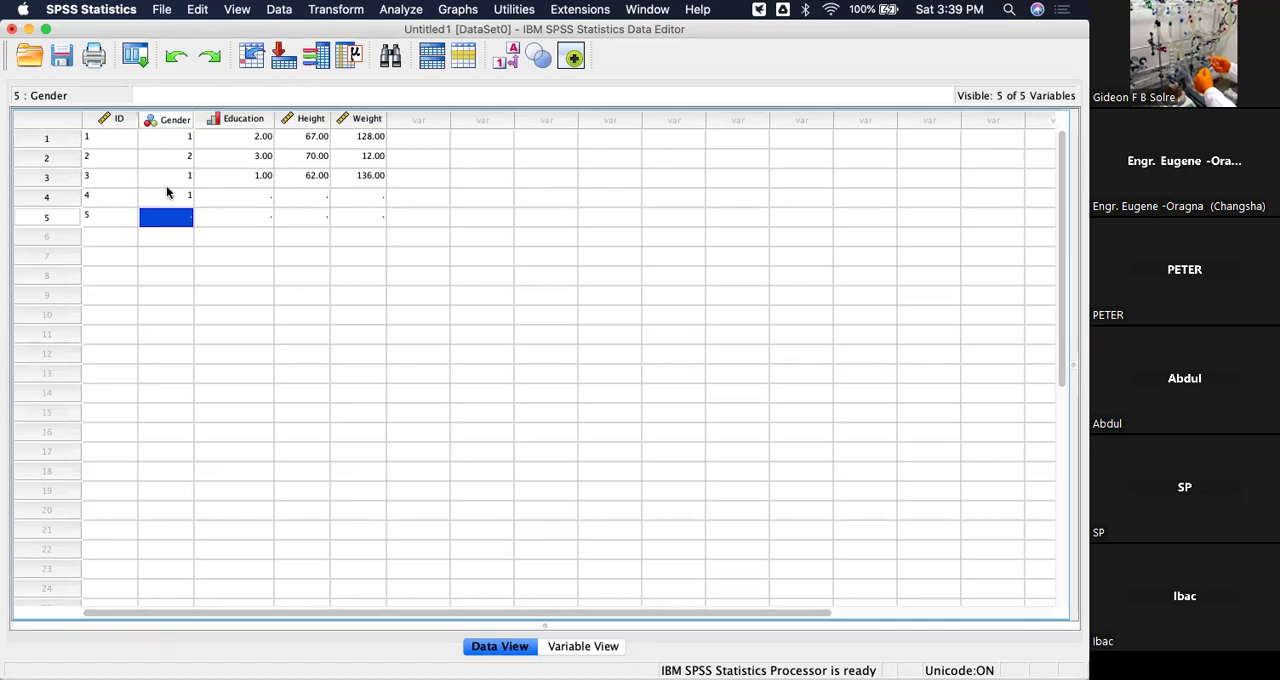
type("2")
Enter Education code 3 for the fourth case and Education code 2 for the fifth case.
left_click(256, 198)
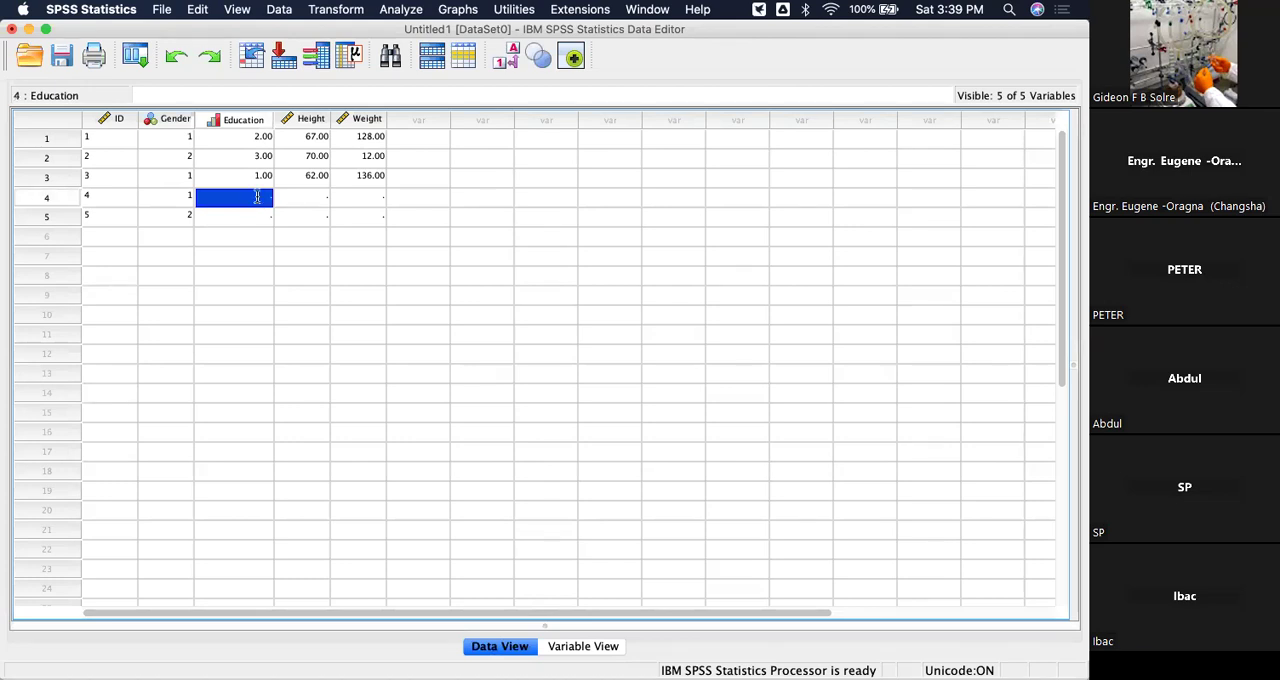
type("3")
left_click(258, 214)
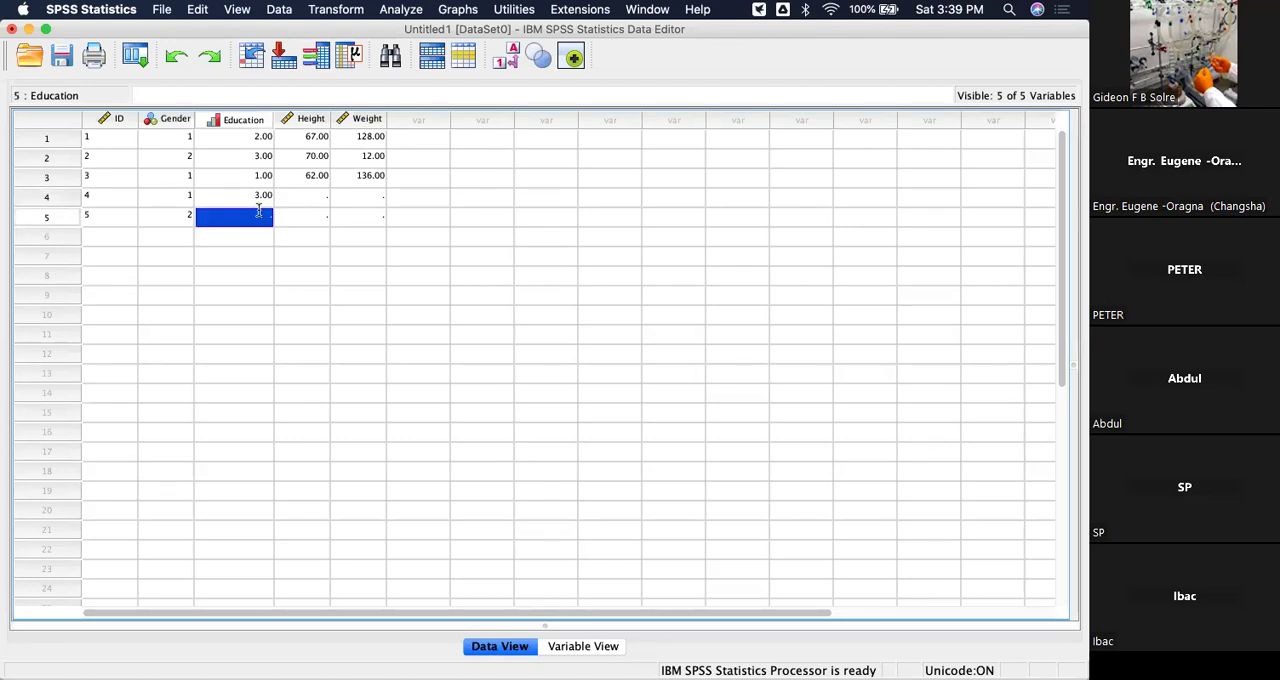
type("2")
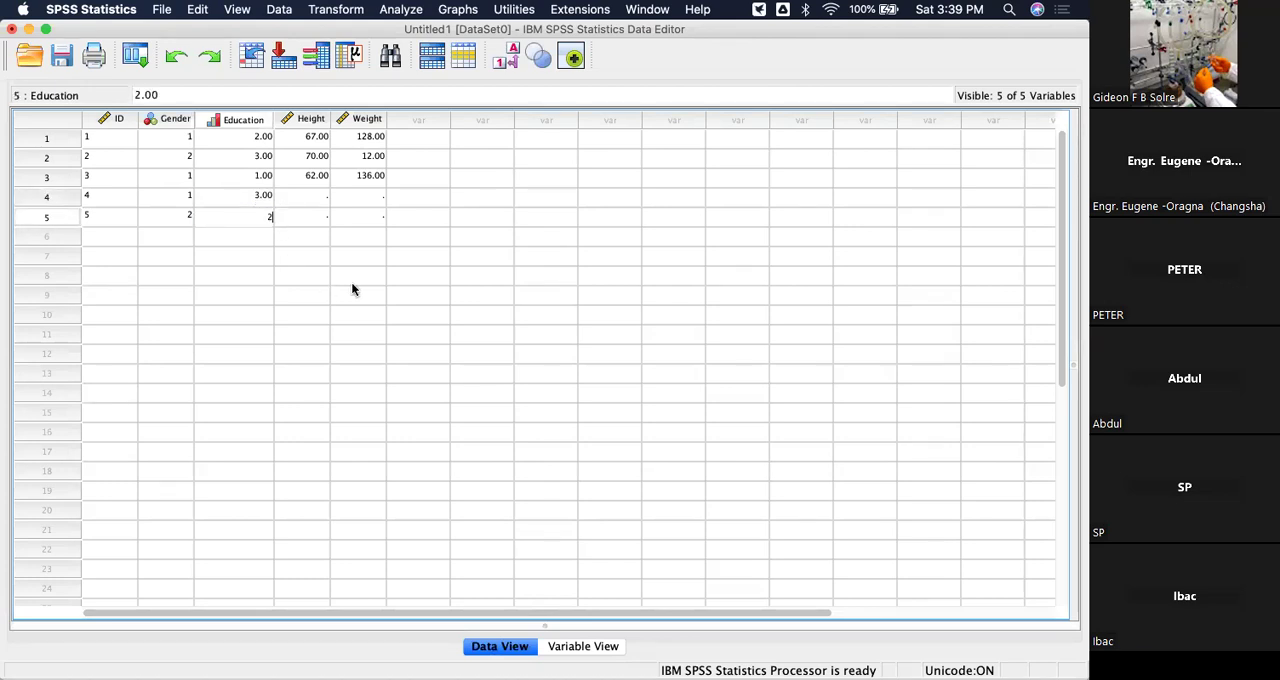
Complete the fourth case with Height 70 and Weight 153.
left_click(310, 198)
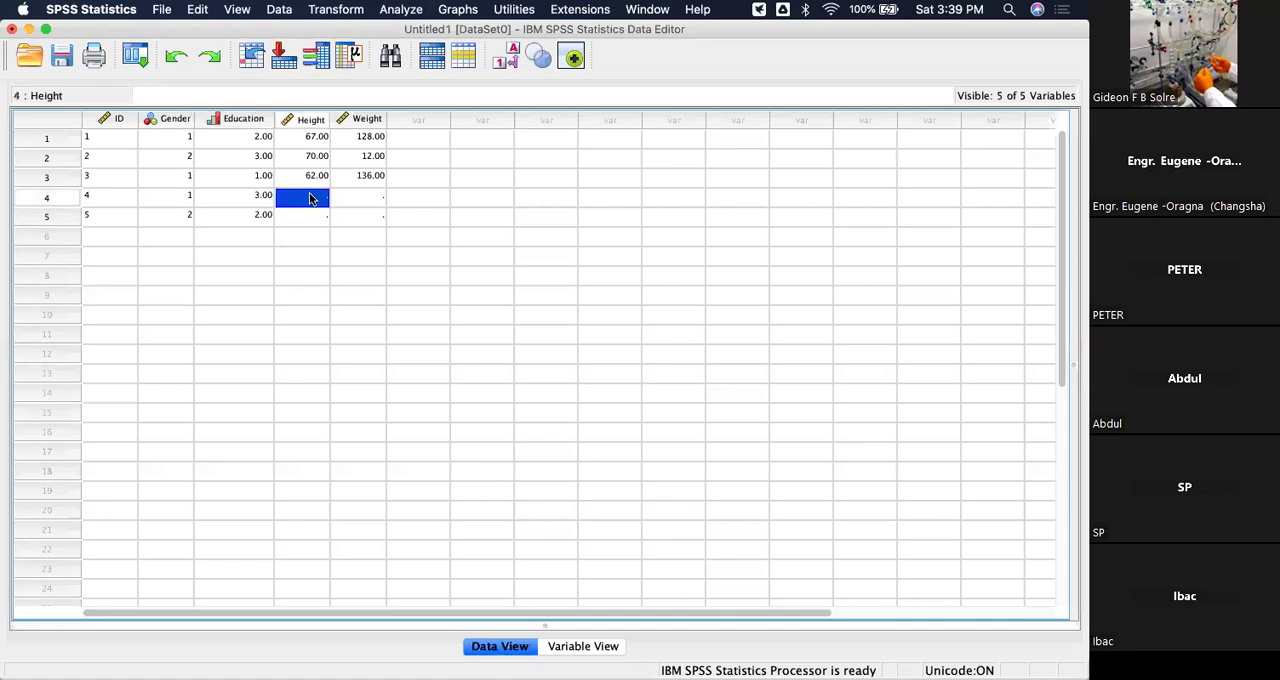
type("70")
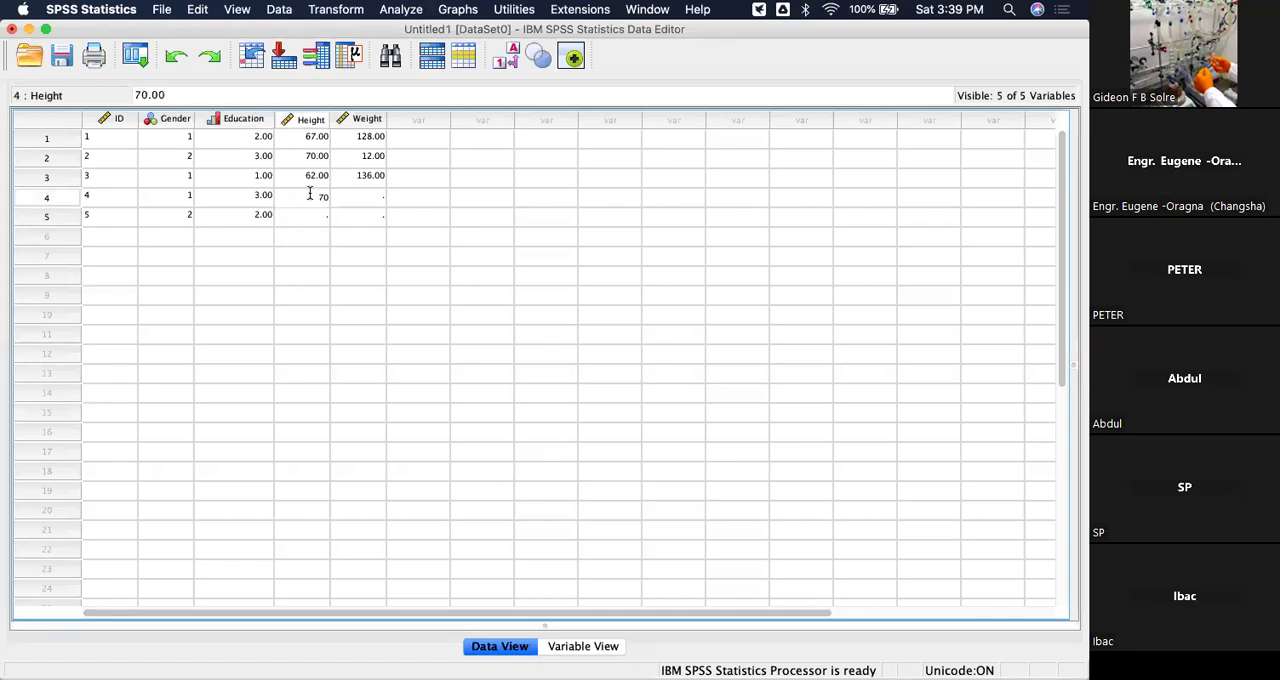
key("Tab")
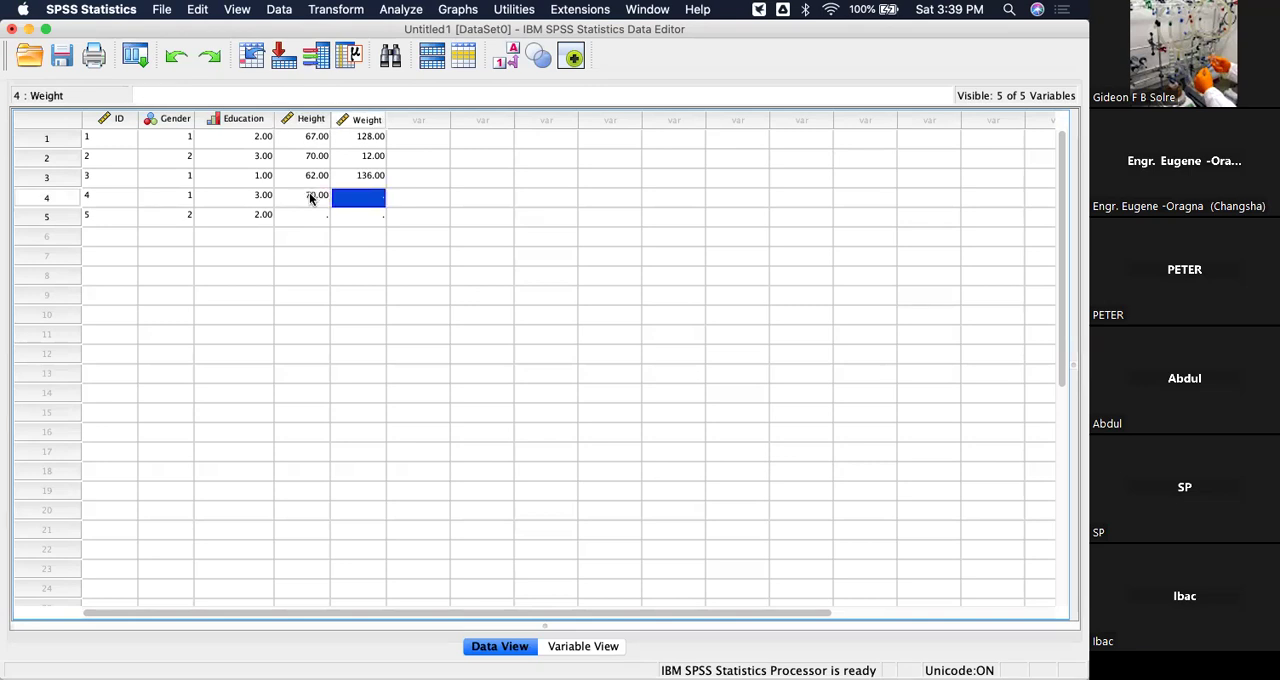
type("153")
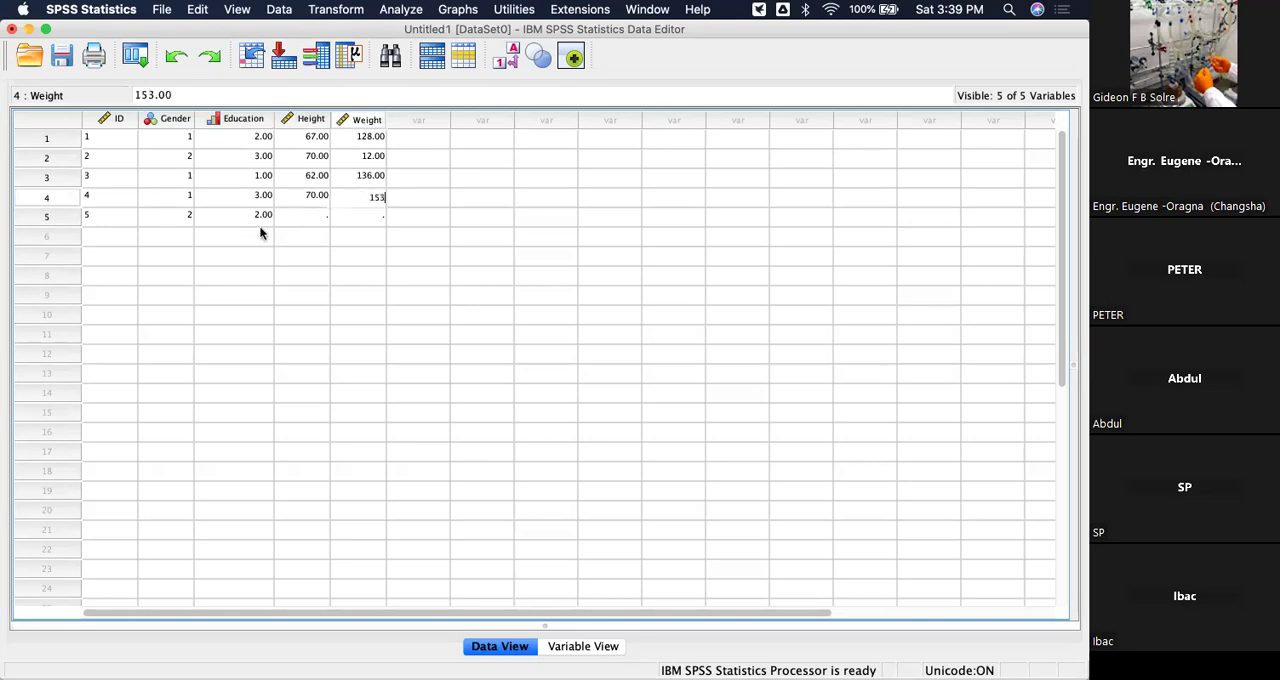
Complete the fifth case with Height 68 and Weight 144.
left_click(307, 217)
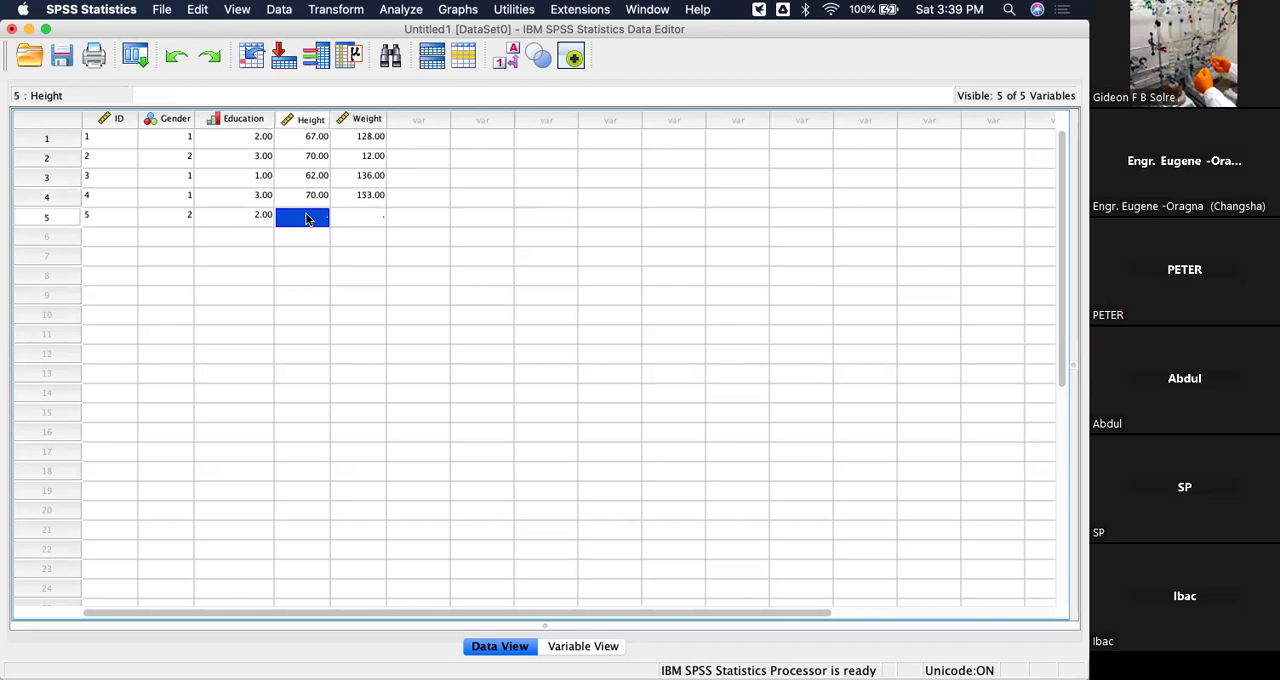
type("68")
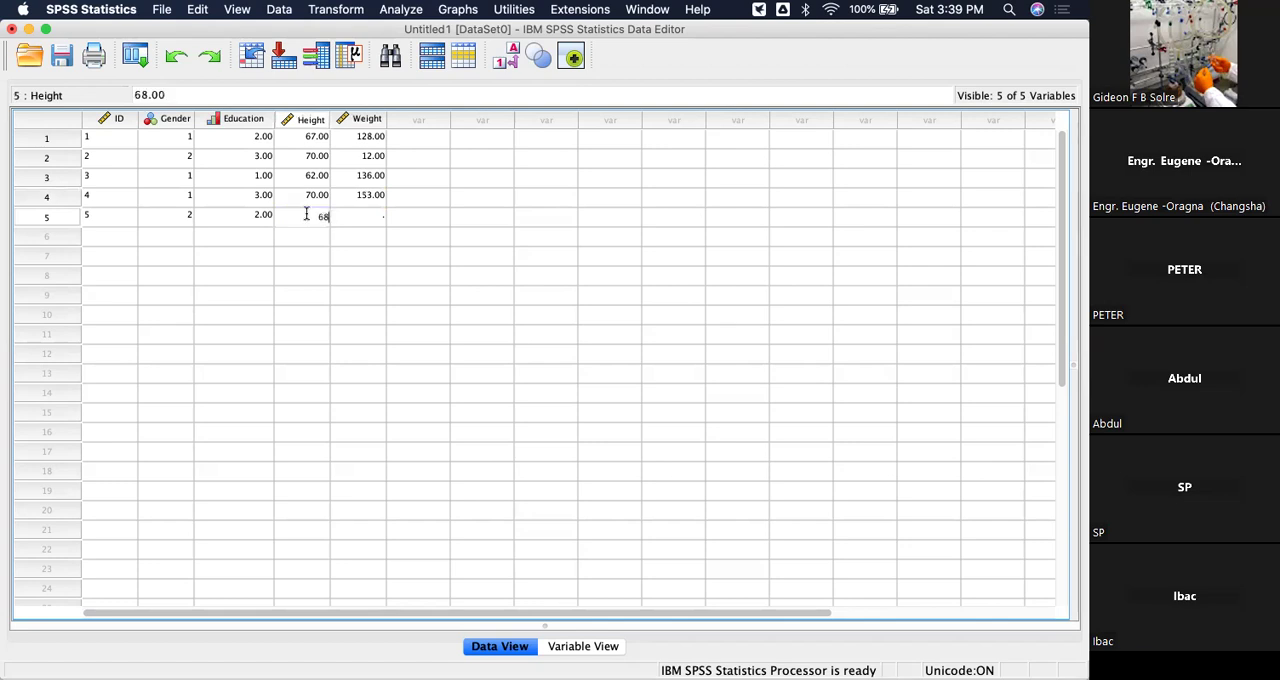
key("Tab")
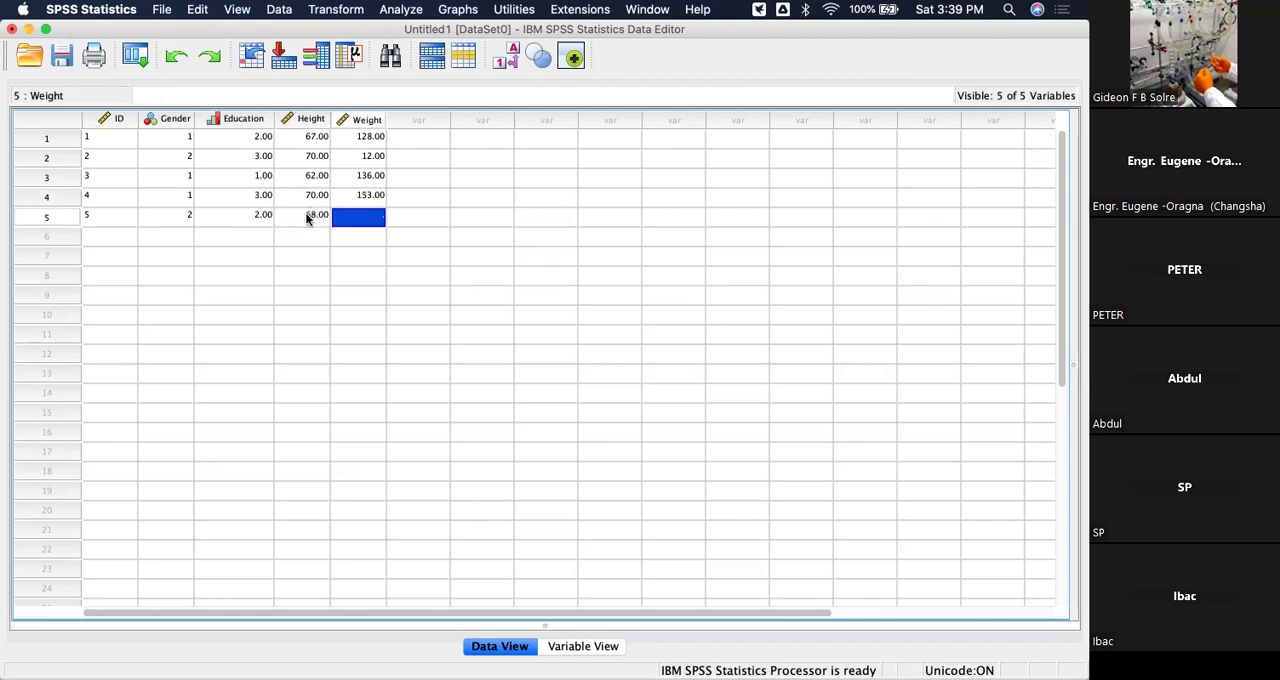
type("144")
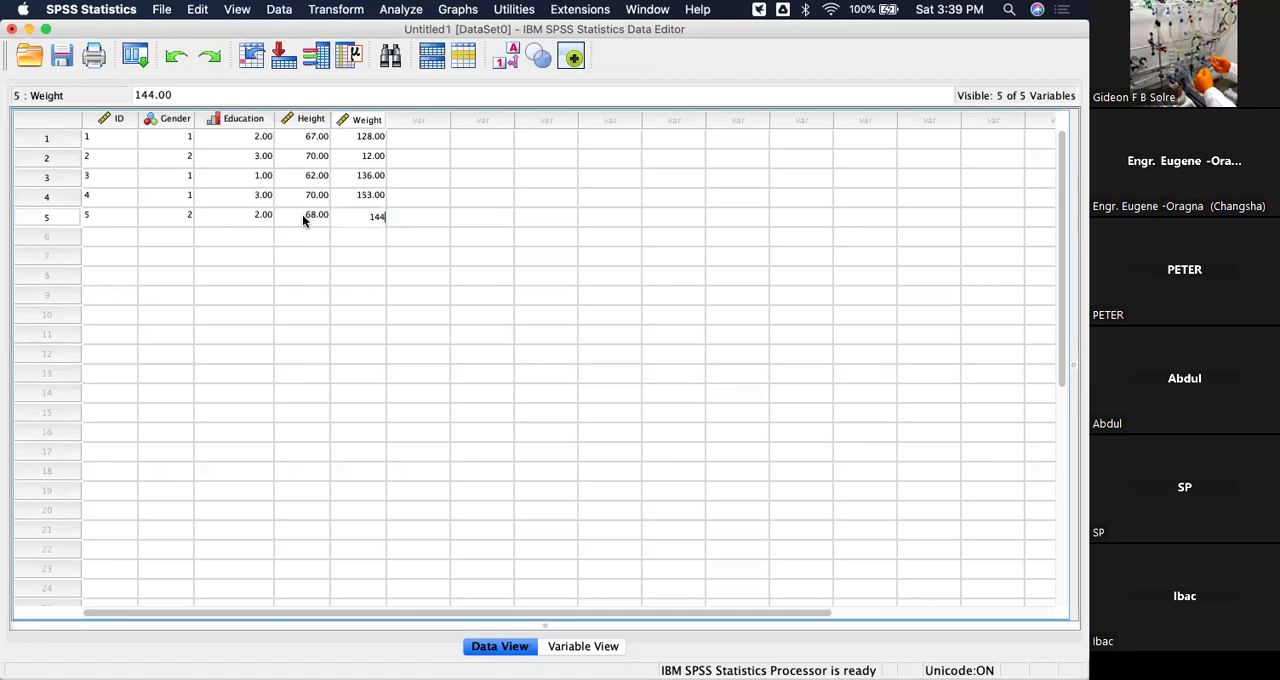
left_click(113, 250)
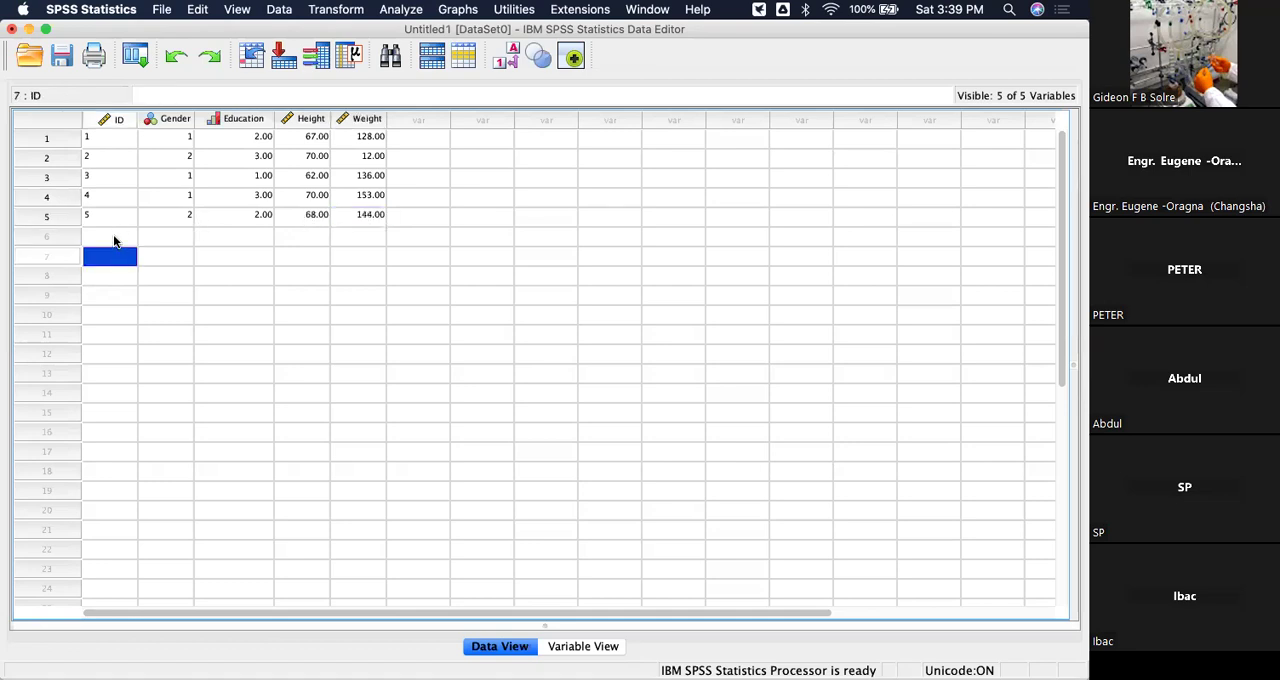
Start the sixth case with ID 6, Gender code 2 and Education code 1.
left_click(113, 236)
type("6")
left_click(159, 231)
type("2")
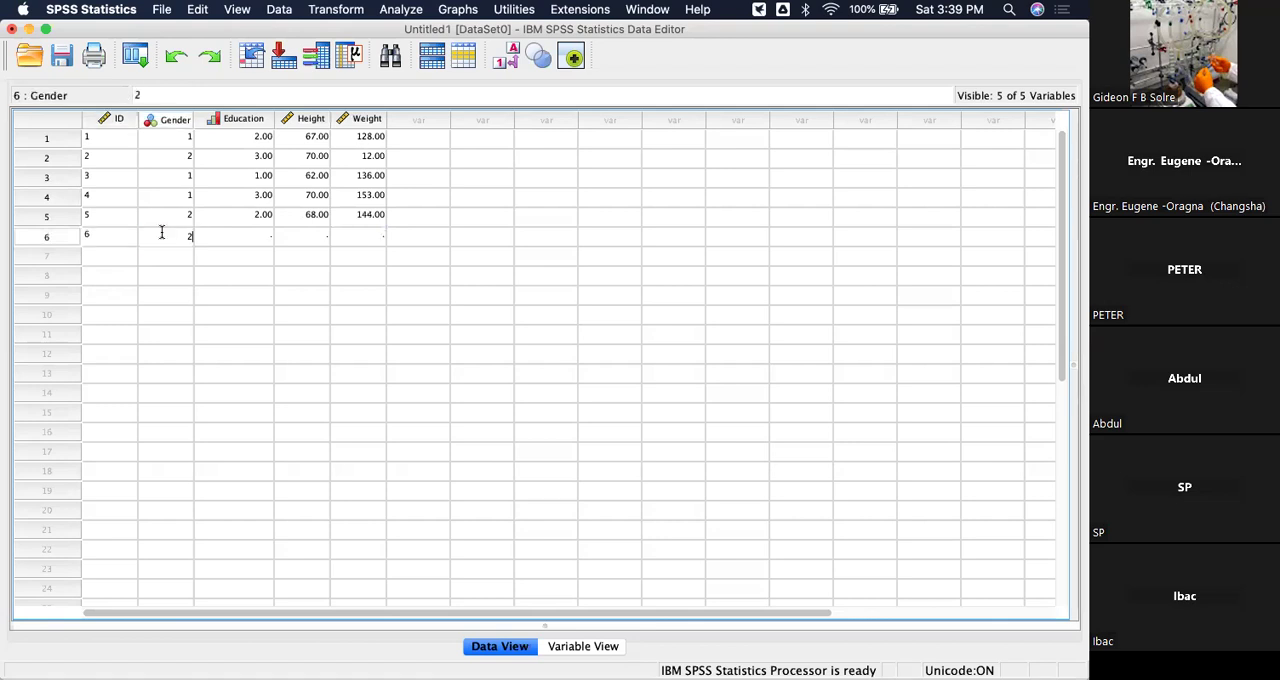
left_click(225, 242)
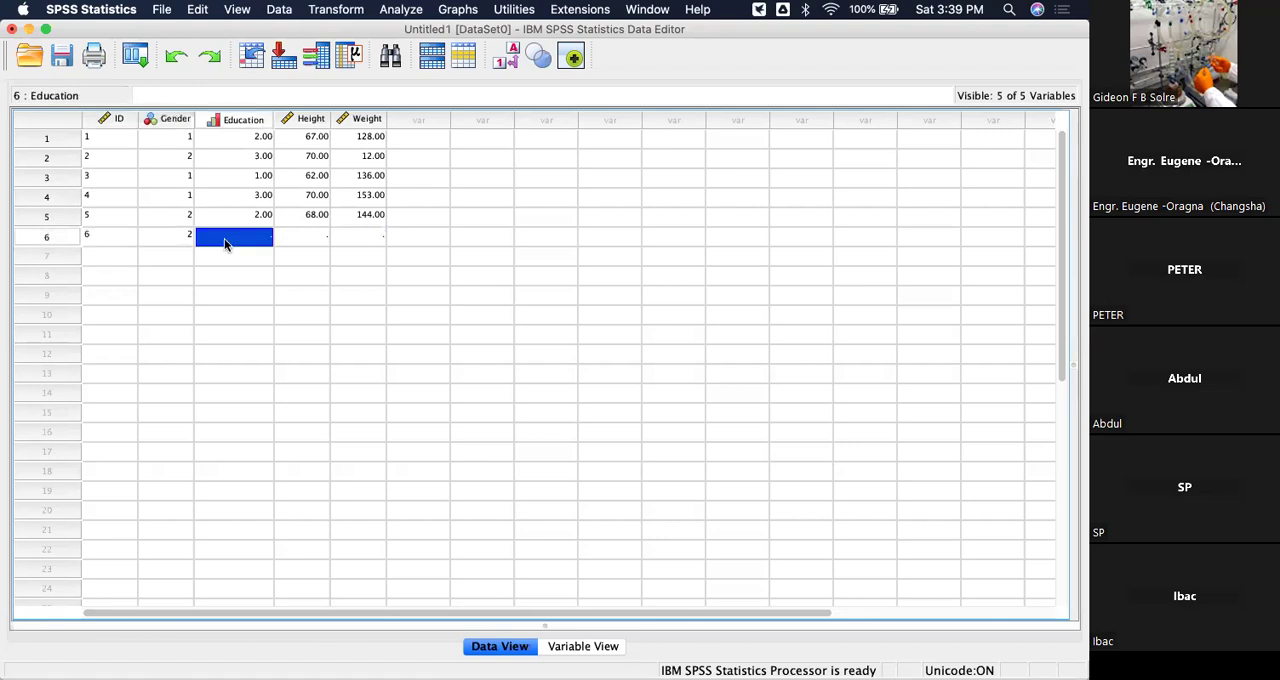
type("1")
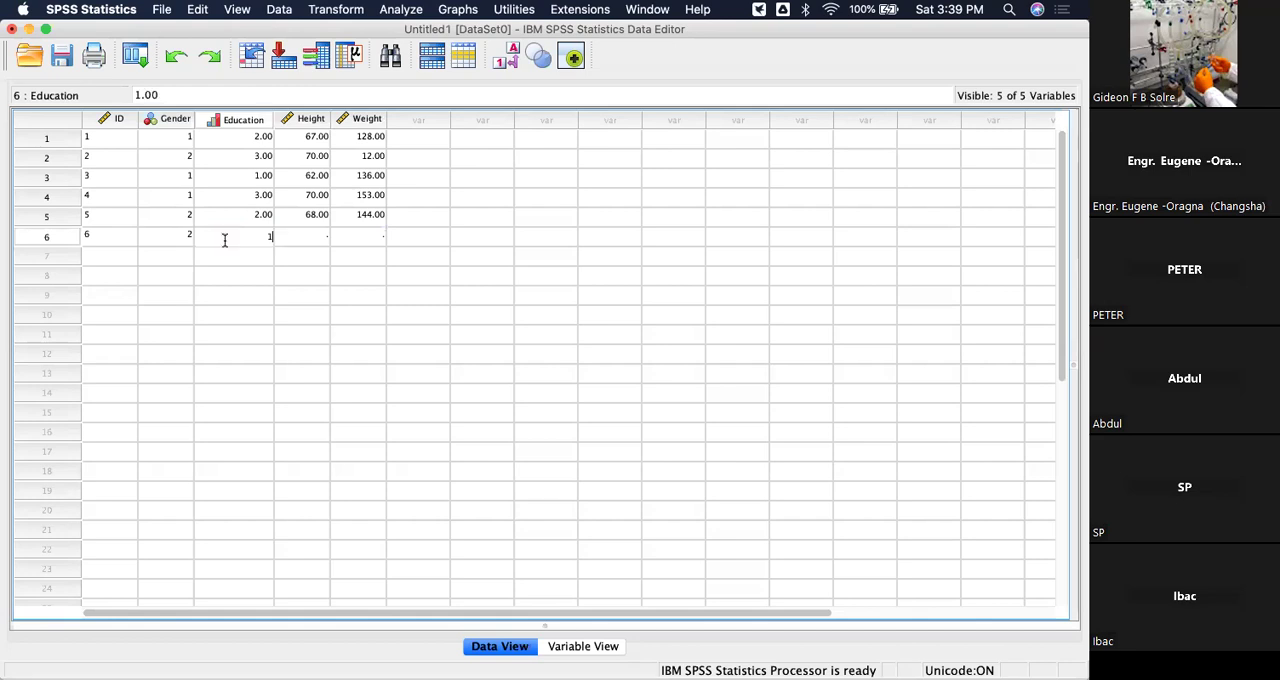
Complete the sixth case with Height 78 and Weight 116.
left_click(307, 235)
type("78")
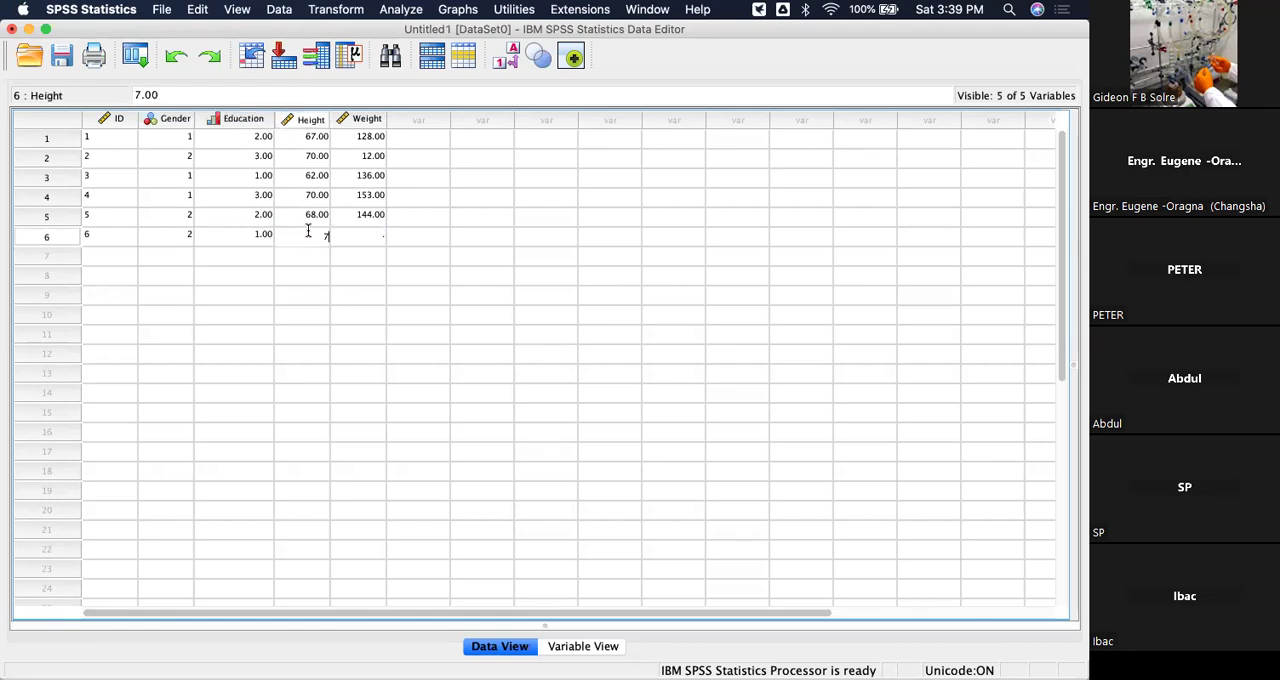
left_click(362, 240)
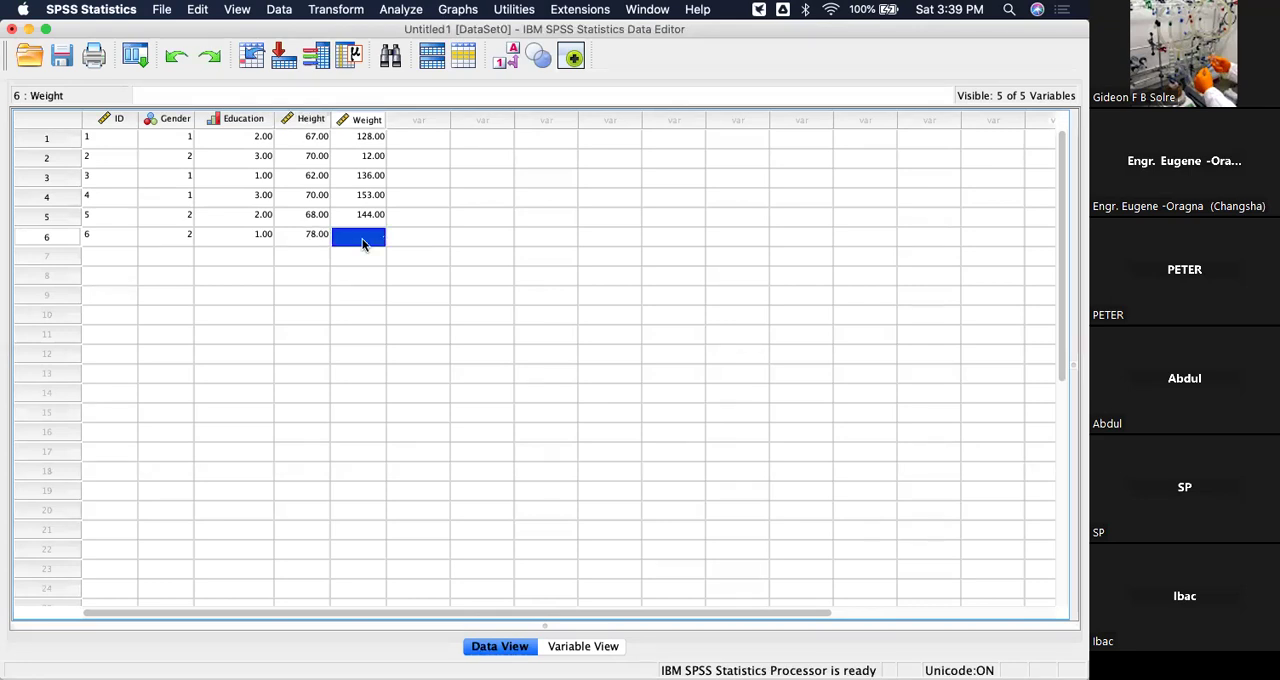
type("116")
left_click(466, 257)
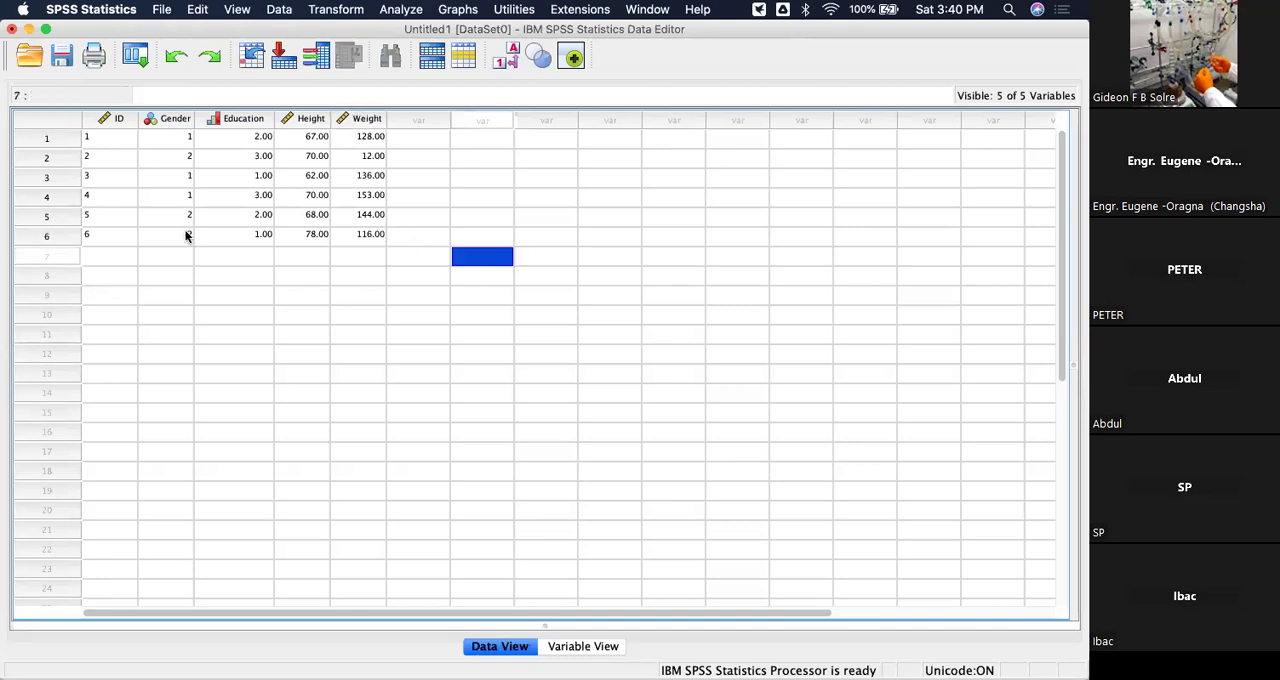
Start the seventh case with ID 7, Gender code 1 and Education code 3.
left_click(95, 258)
type("7")
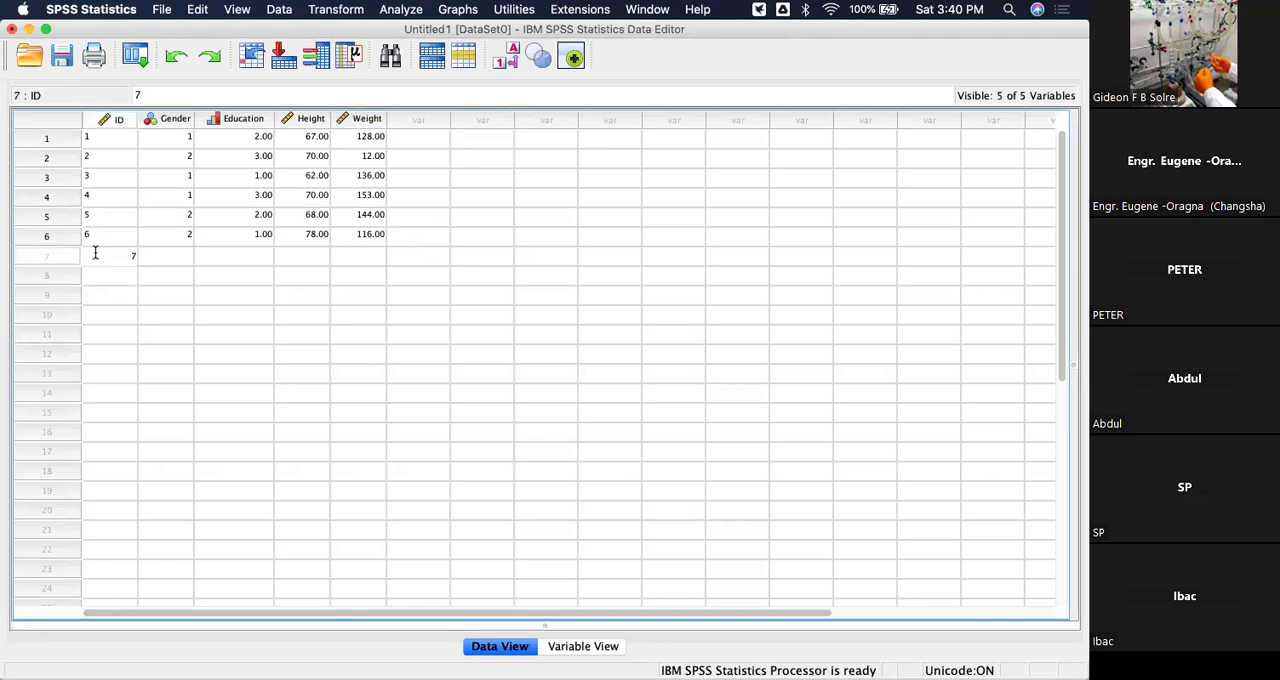
left_click(180, 258)
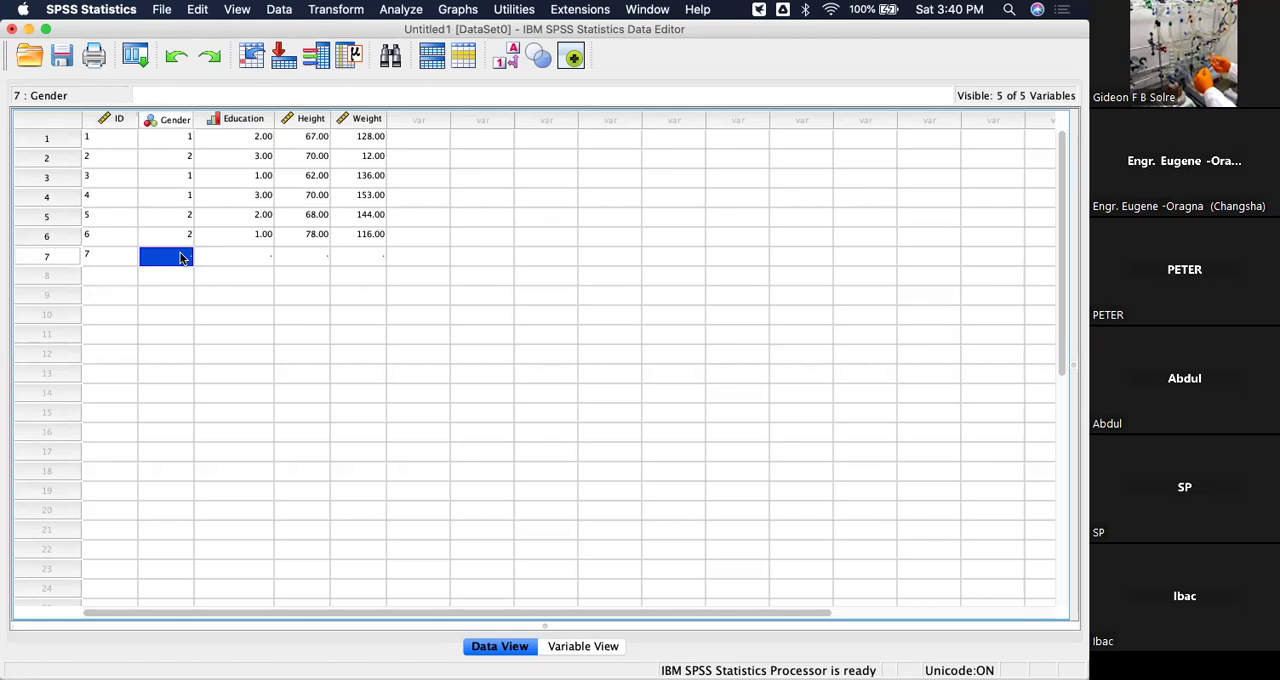
type("1")
left_click(231, 263)
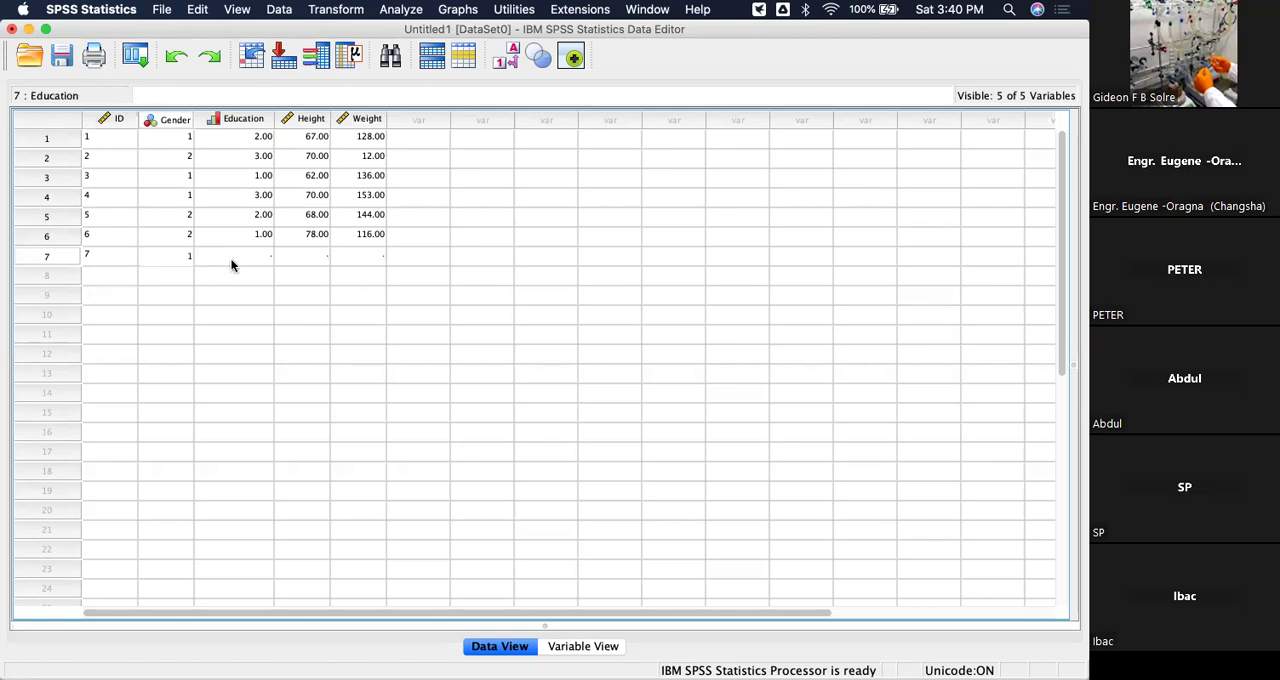
type("3")
Complete the seventh case with Height 66 and Weight 122.
left_click(312, 258)
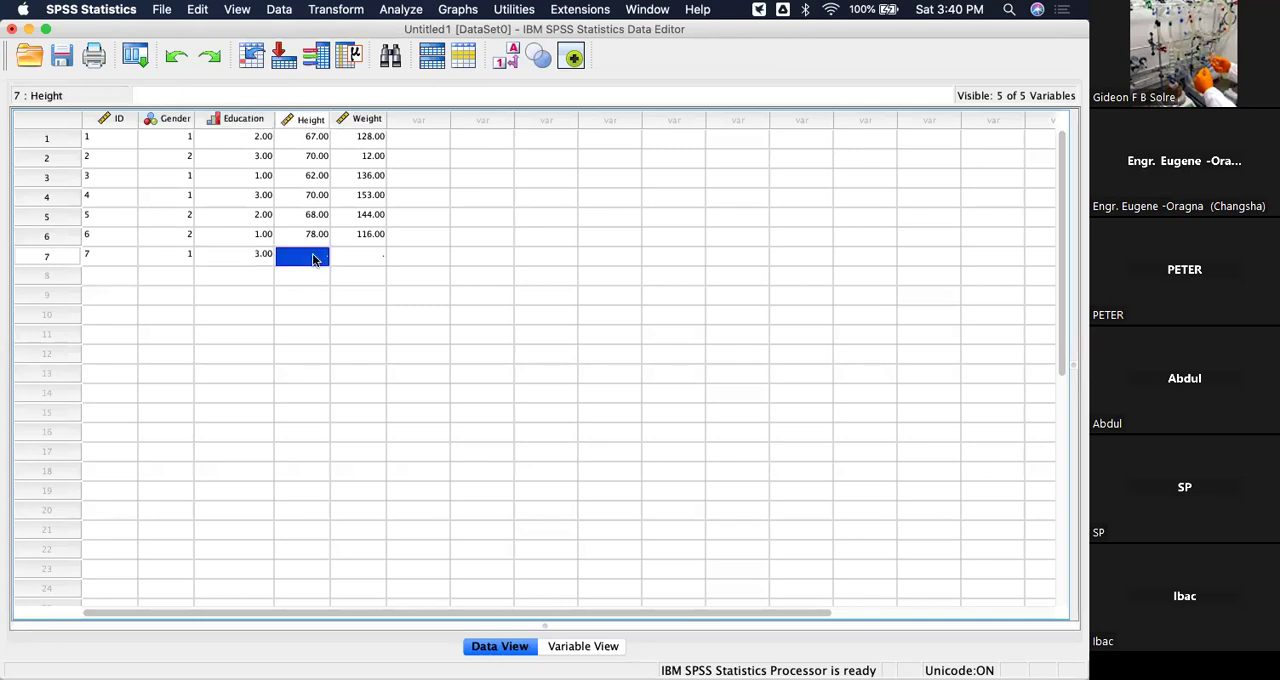
type("66")
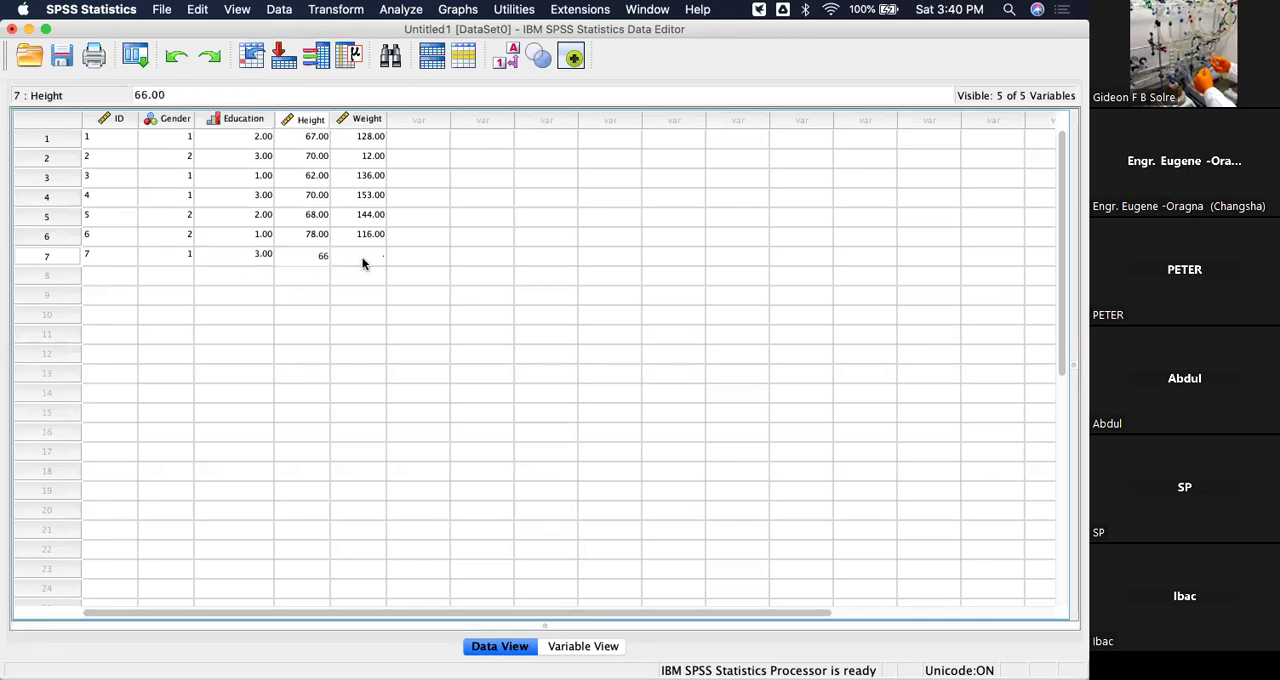
left_click(362, 262)
type("122")
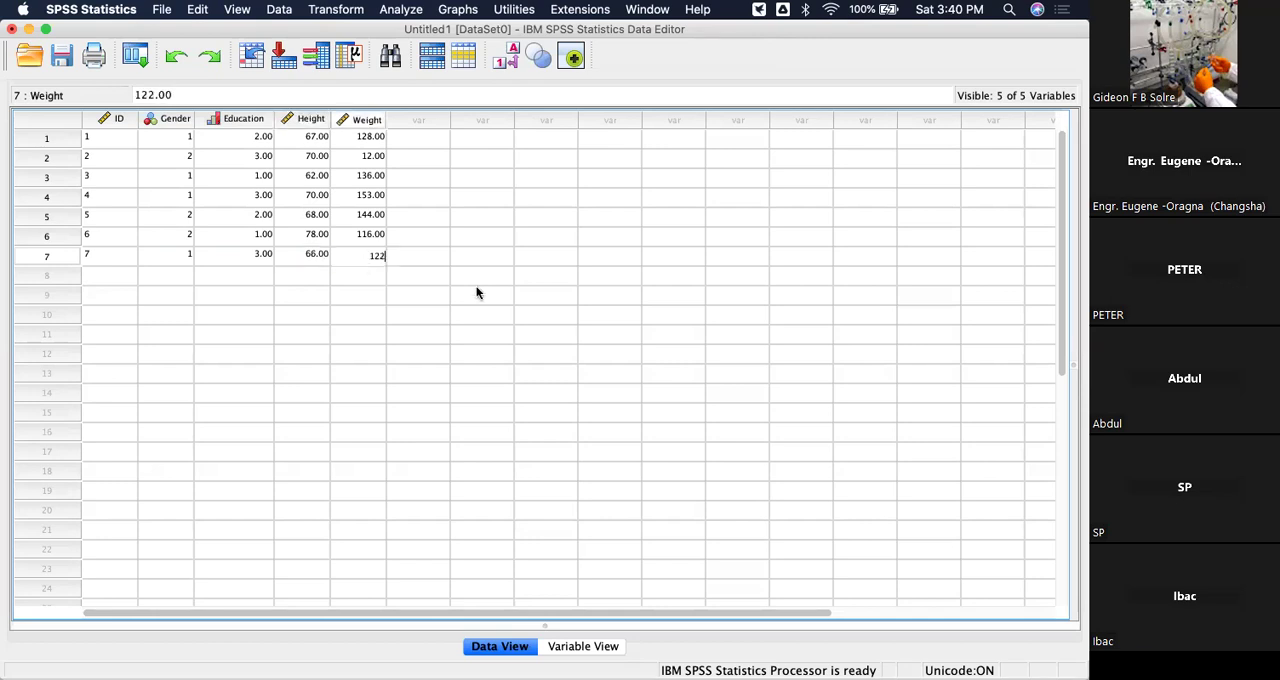
left_click(482, 295)
Start the eighth case with ID 8, Gender code 2 and Education code 2.
left_click(97, 279)
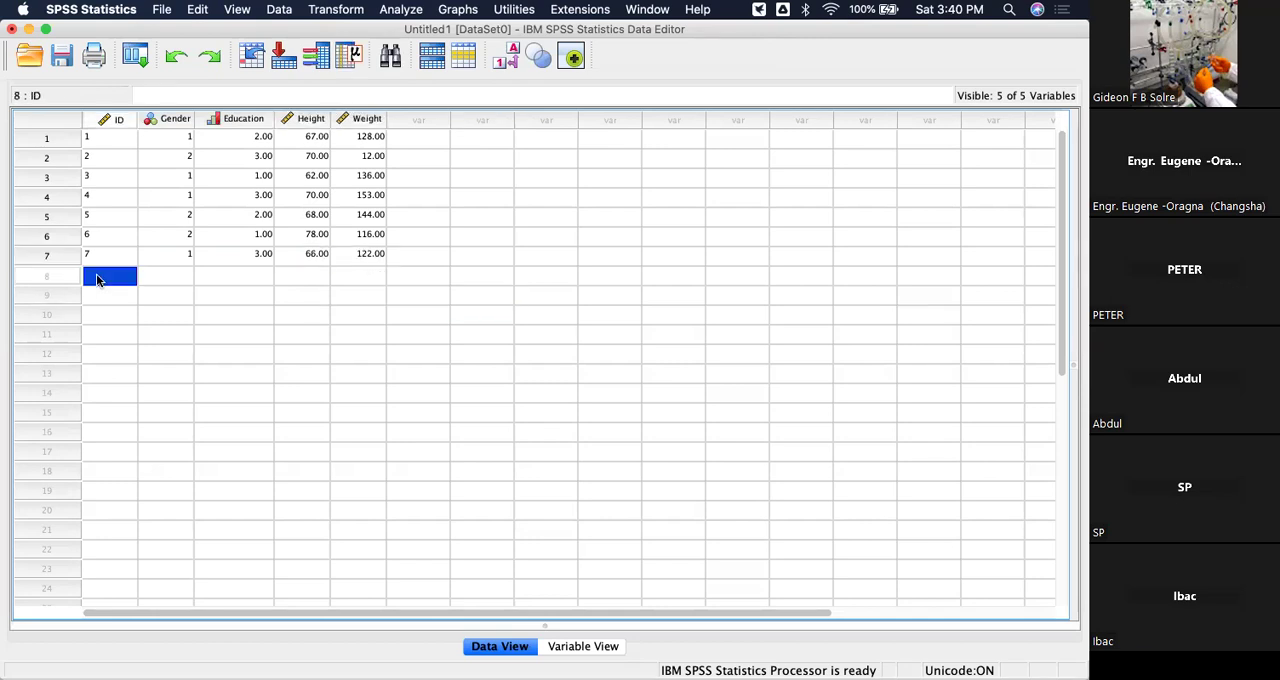
type("8")
left_click(176, 277)
type("2")
left_click(260, 278)
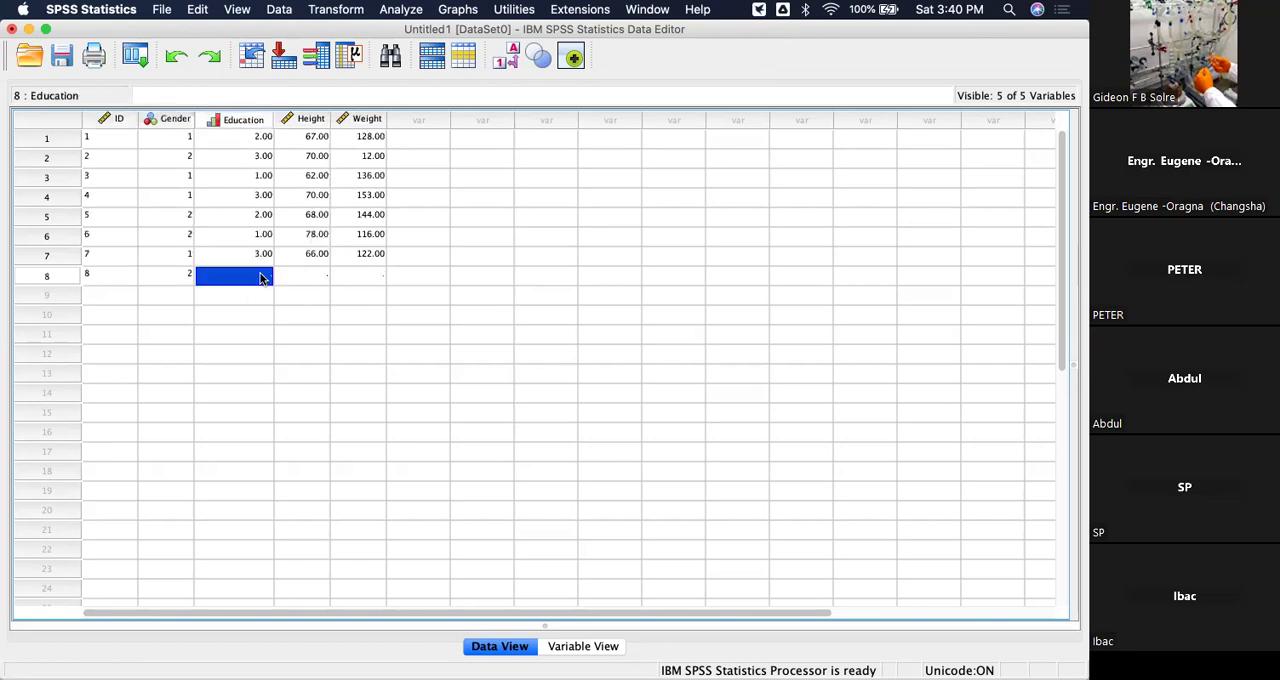
type("2")
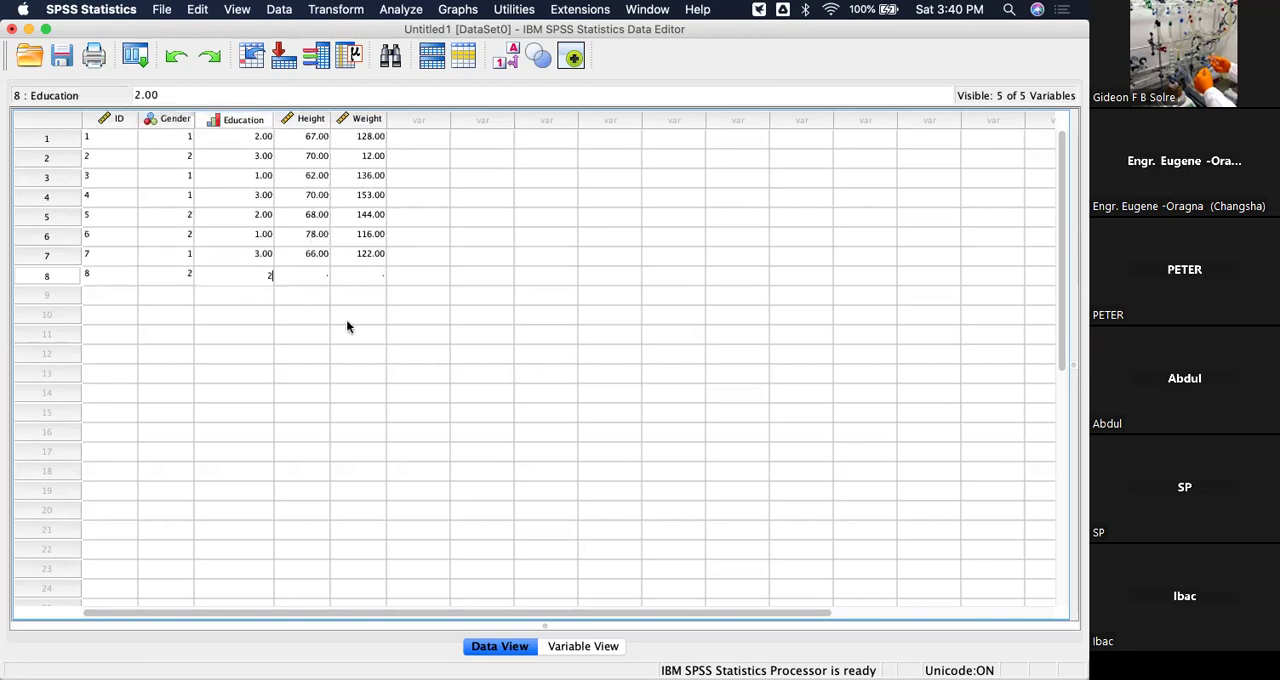
Complete the eighth case with Height 70 and Weight 143.
left_click(317, 277)
type("70")
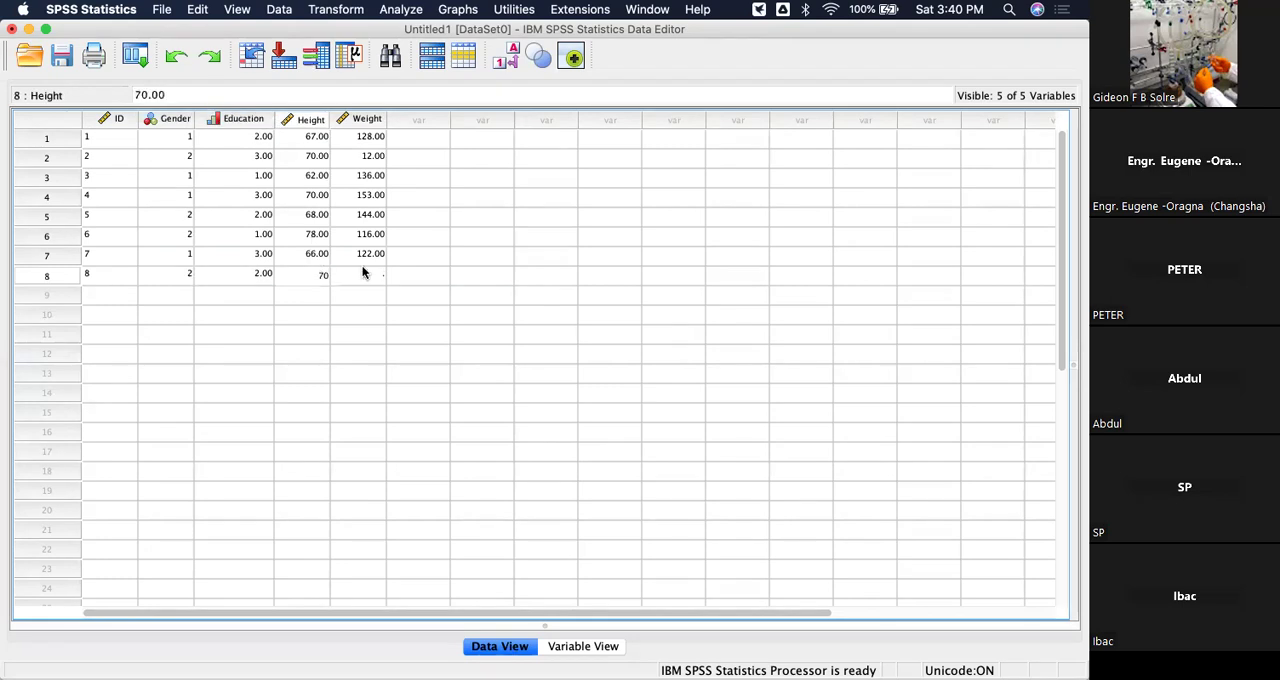
left_click(363, 272)
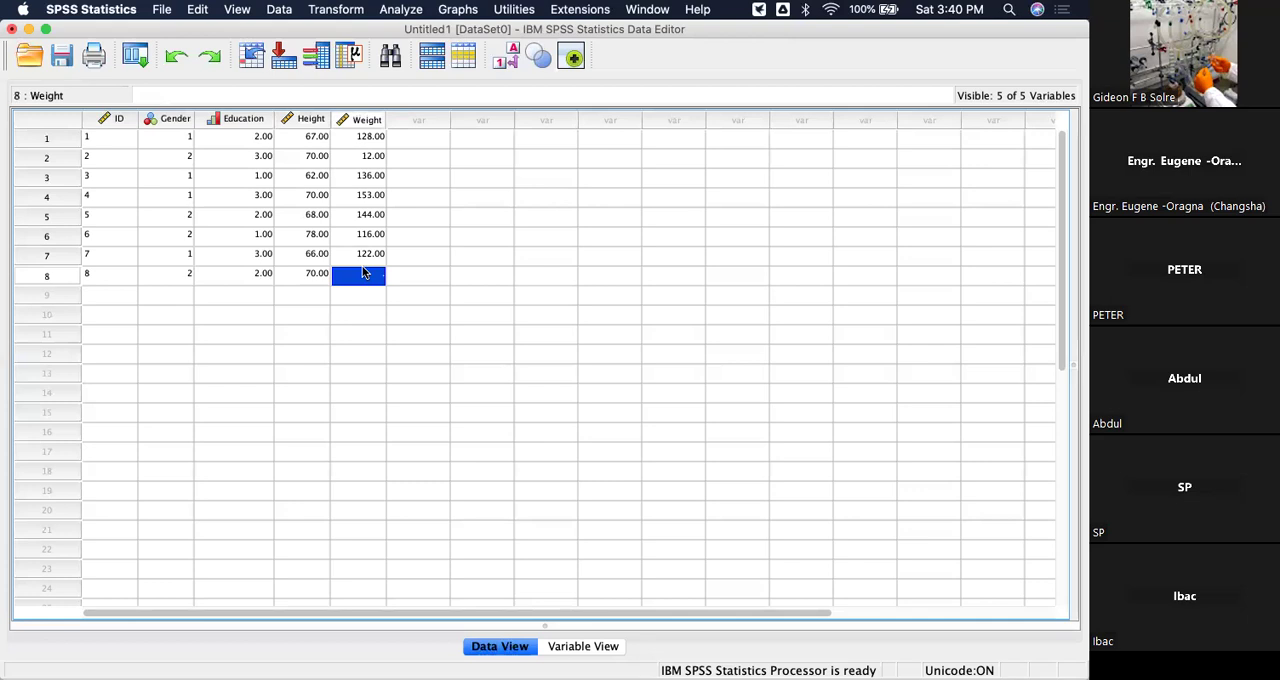
type("143")
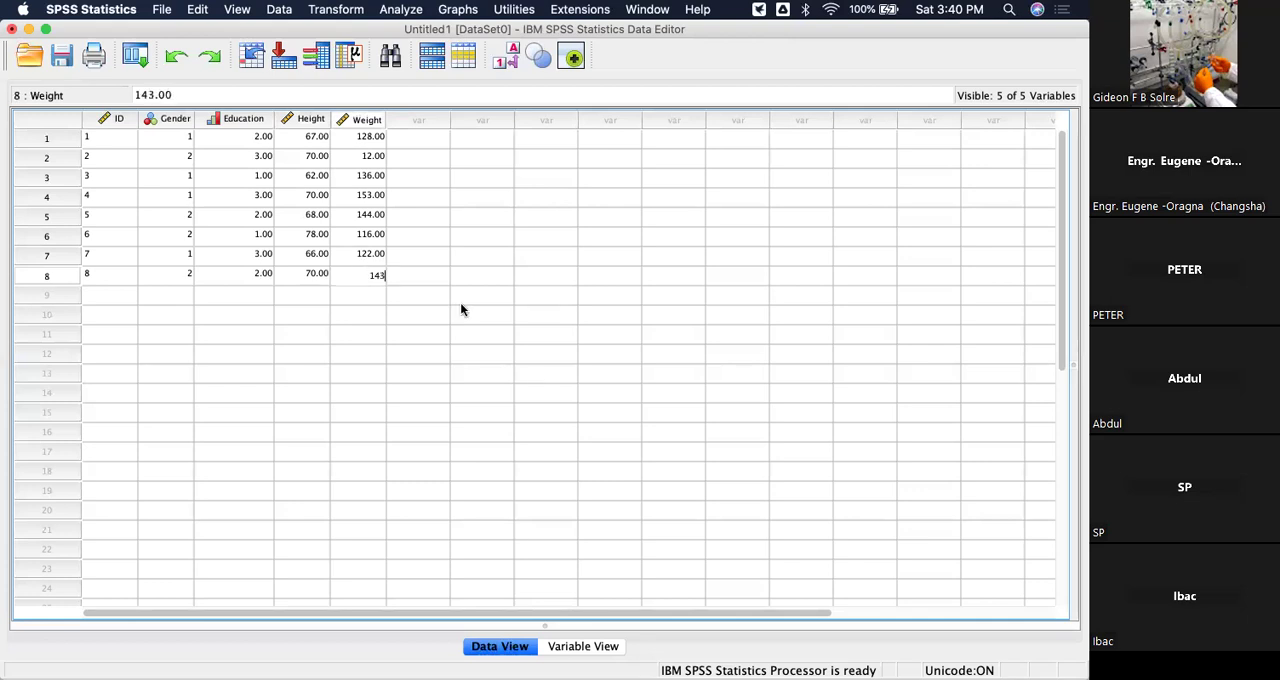
left_click(460, 300)
Start the ninth case with ID 9, Gender code 2 and Education code 3.
left_click(94, 298)
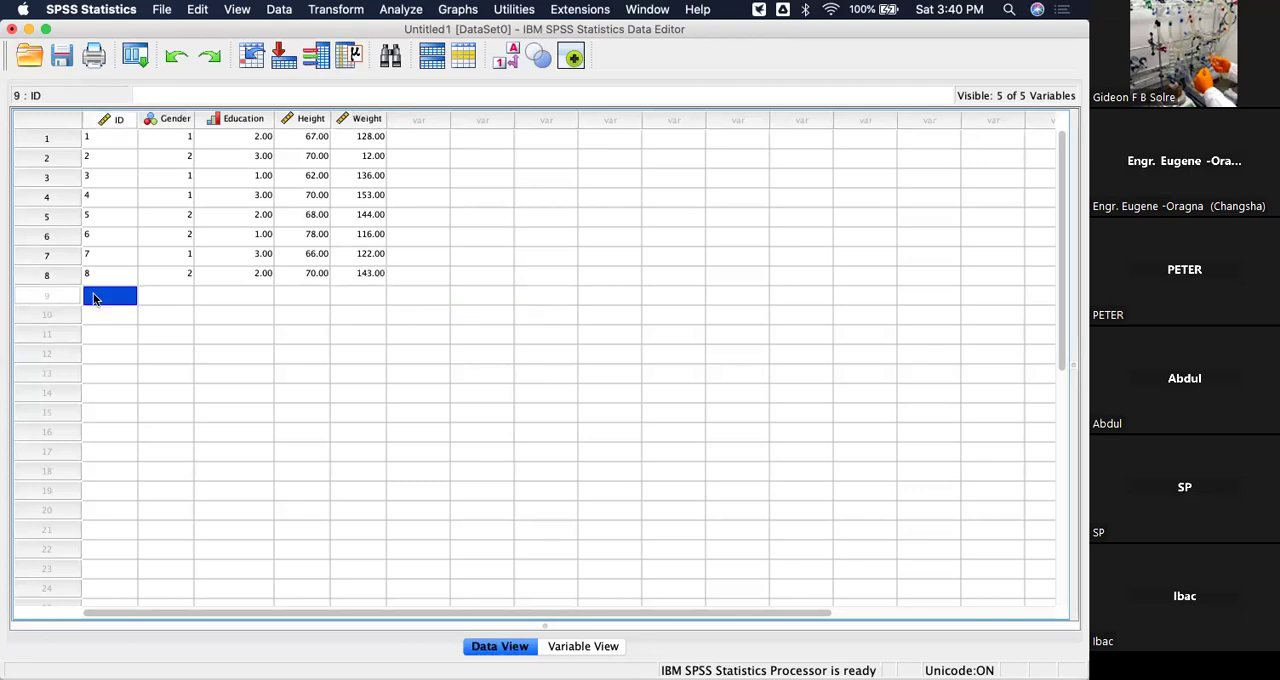
type("9")
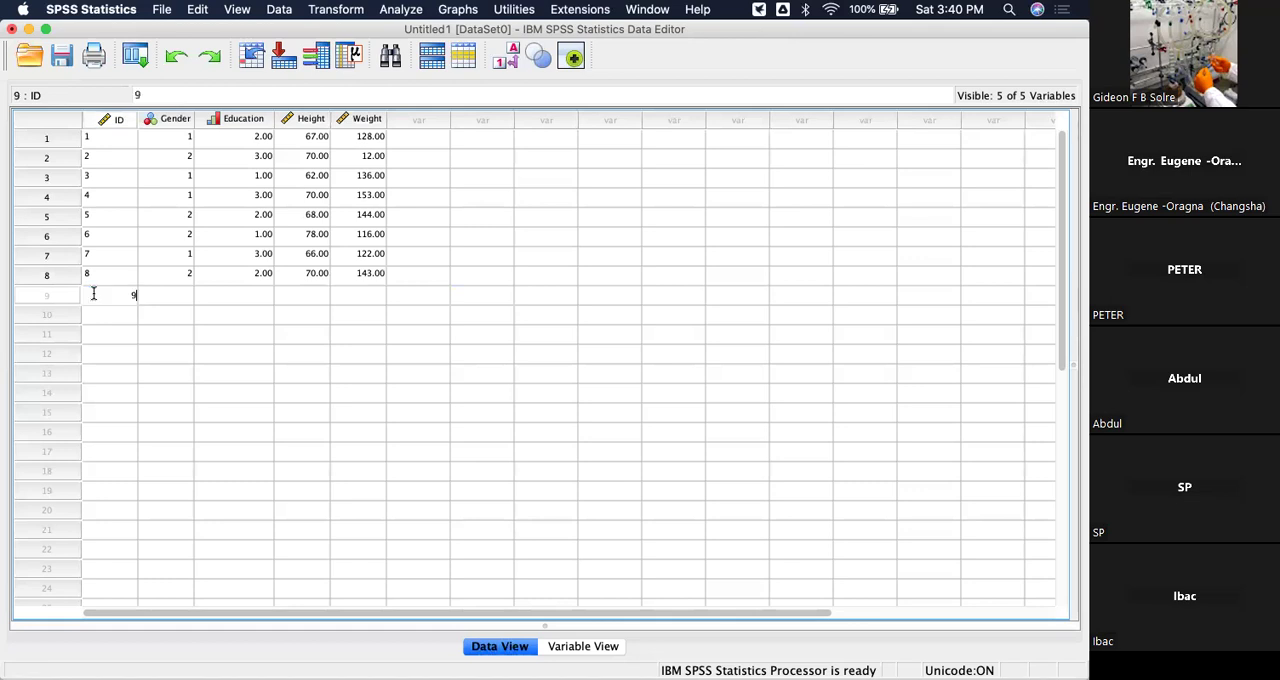
left_click(180, 294)
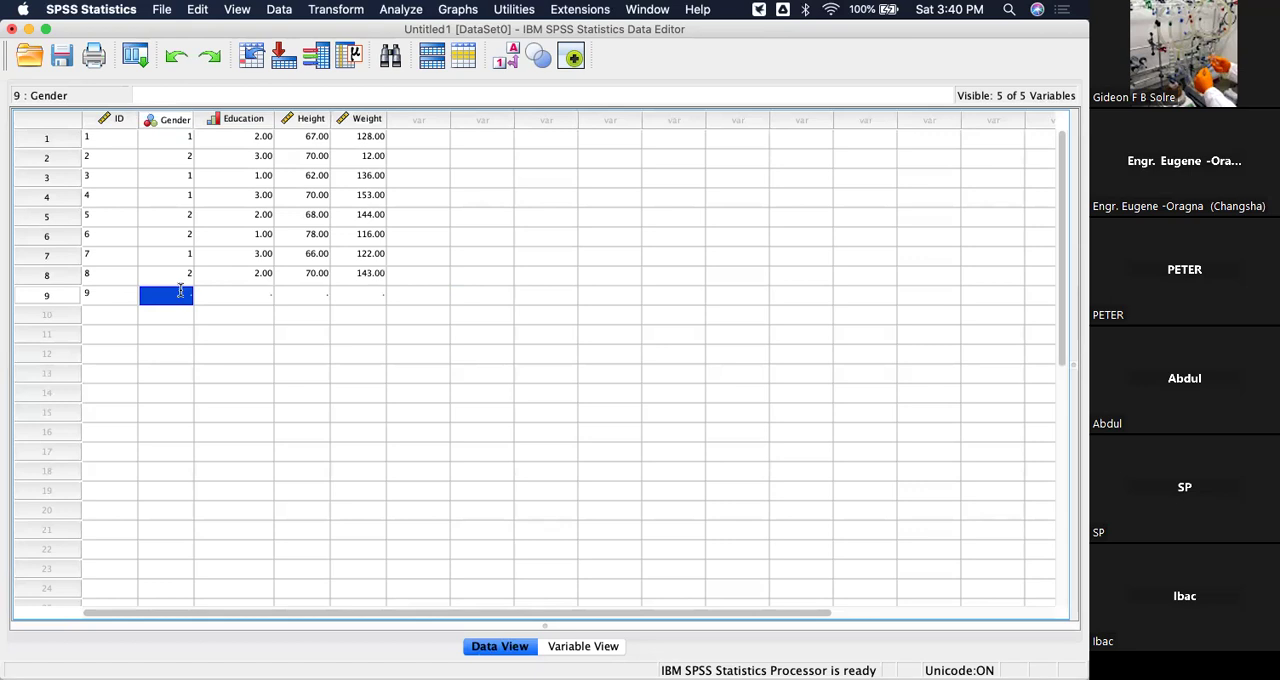
type("2")
left_click(240, 295)
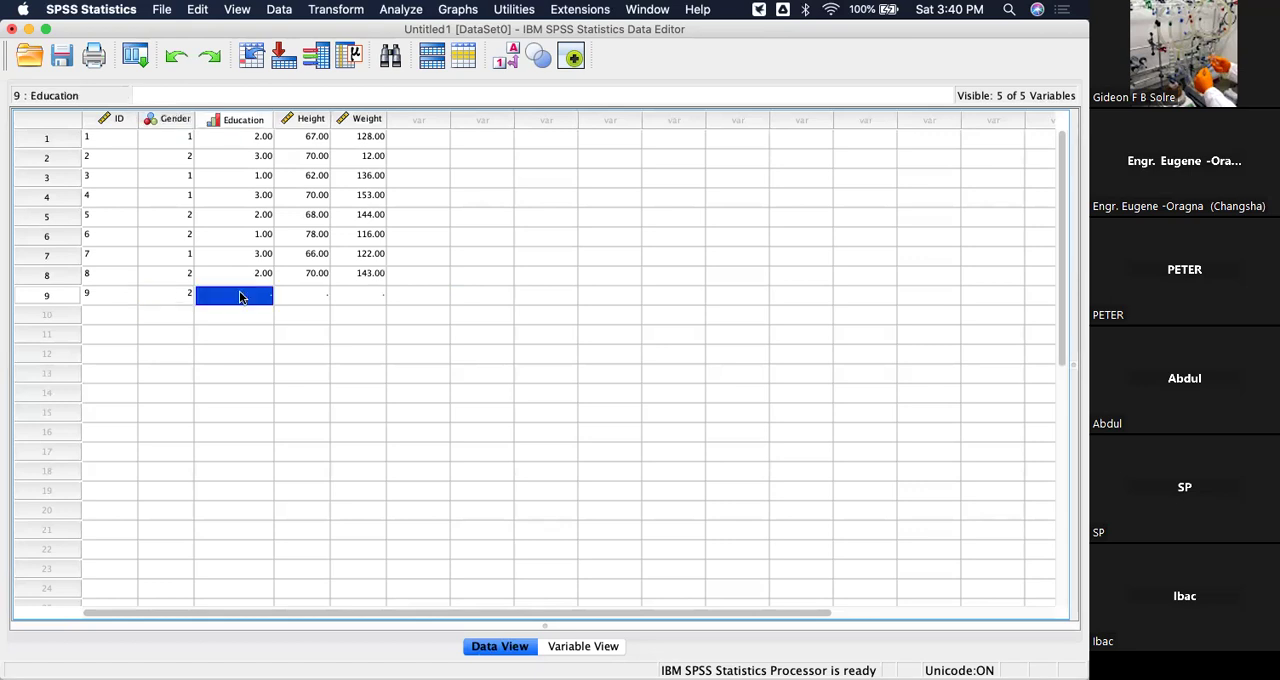
type("3")
Complete the ninth case with Height 66 and Weight 151.
left_click(324, 293)
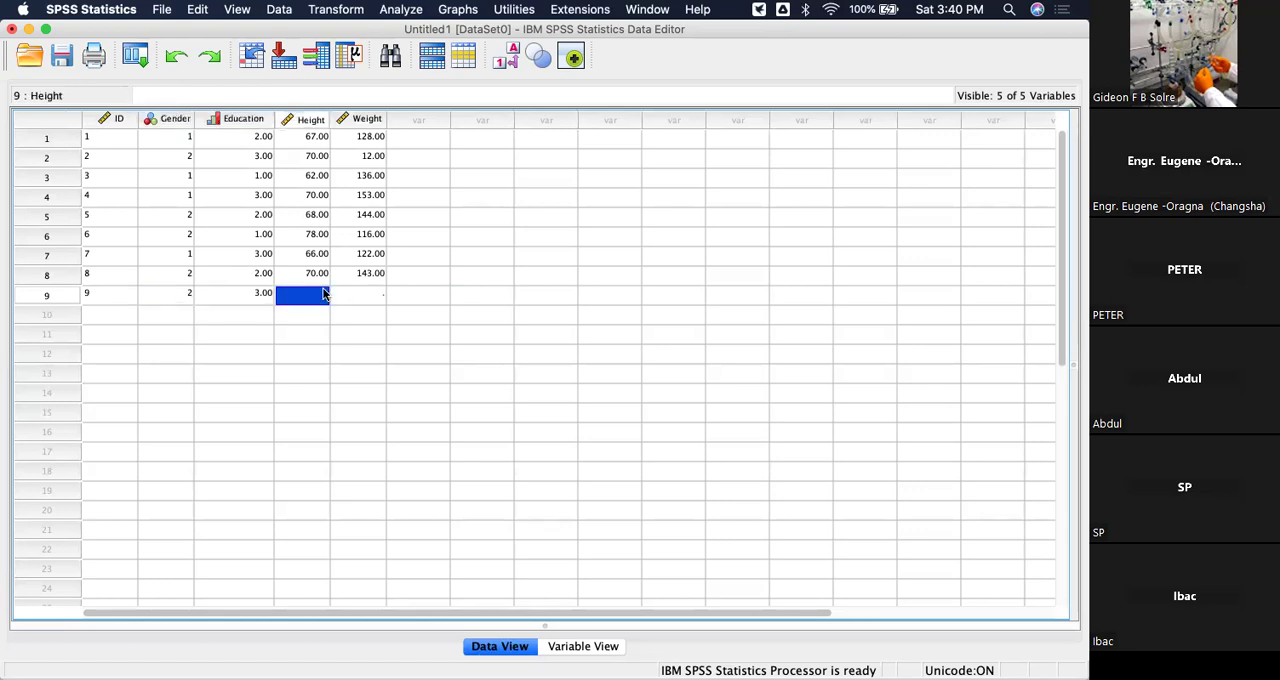
type("66")
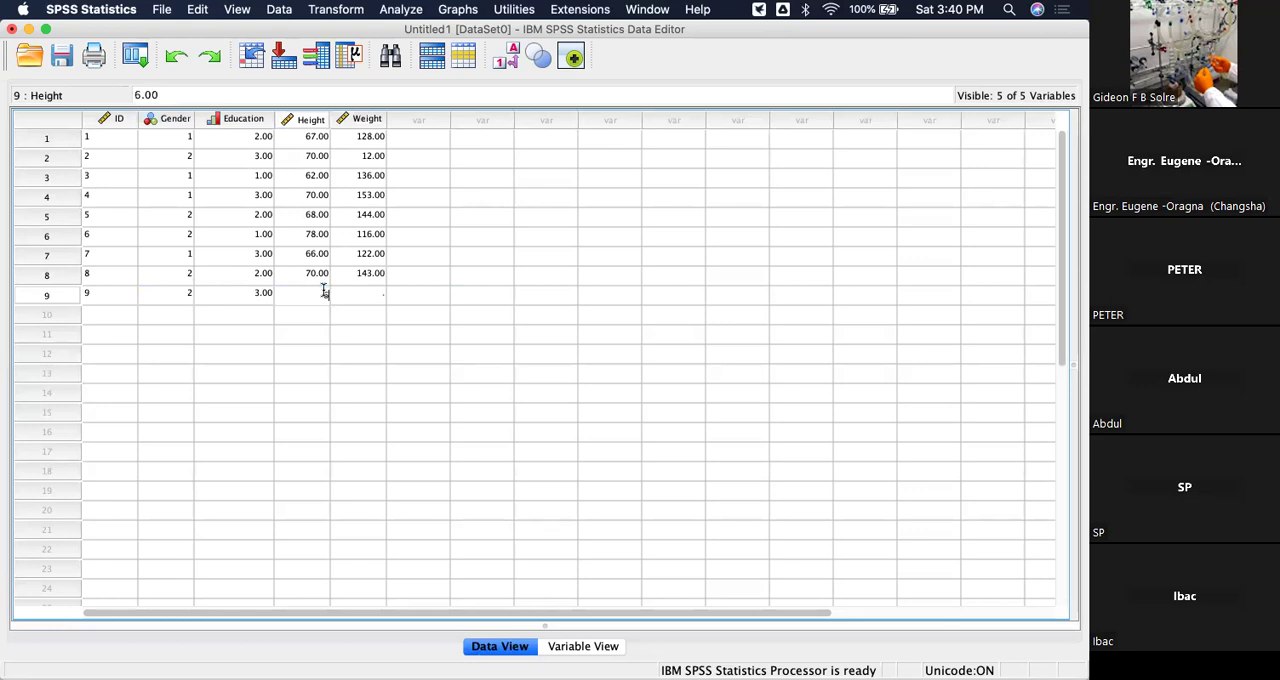
left_click(367, 293)
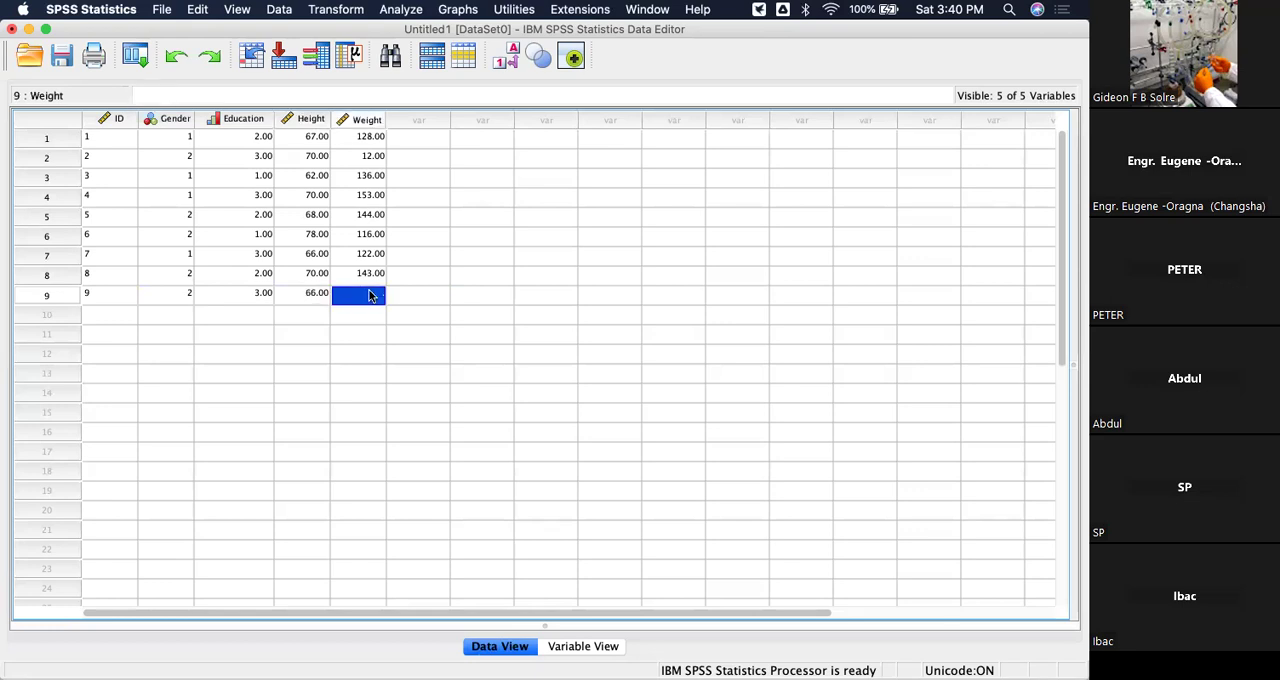
type("151")
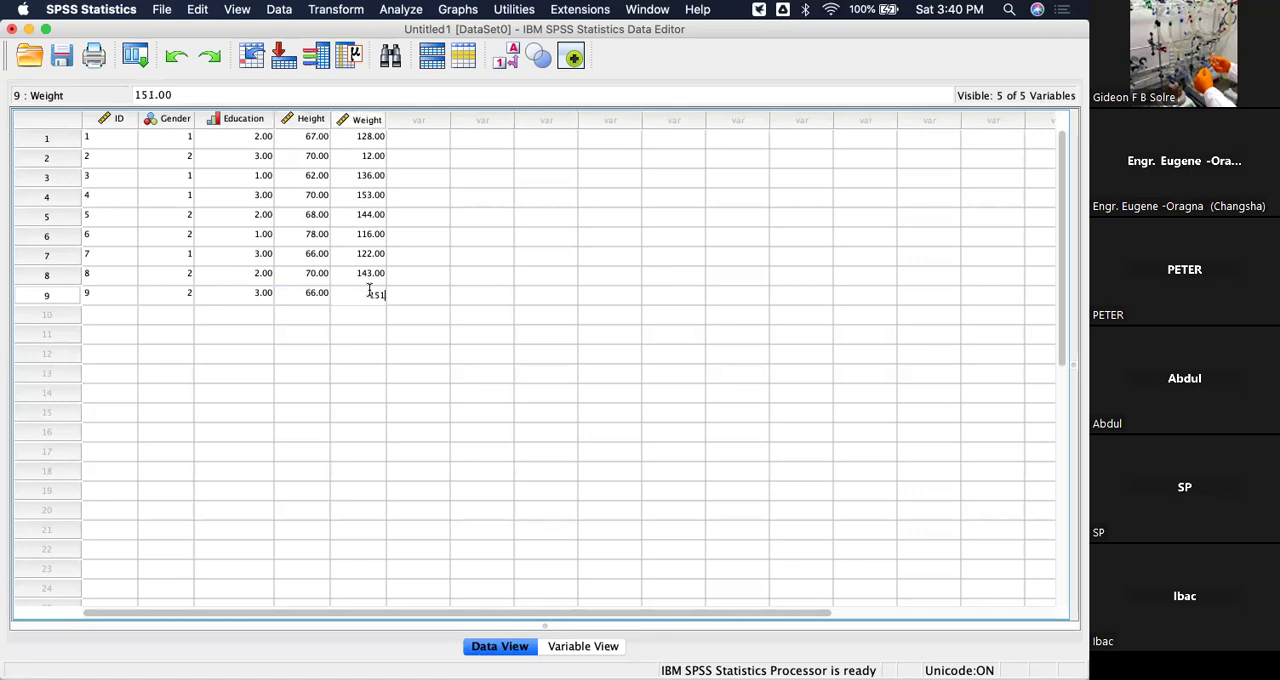
left_click(423, 322)
Start the tenth case with ID 10, Gender code 1 and Education code 2.
left_click(100, 316)
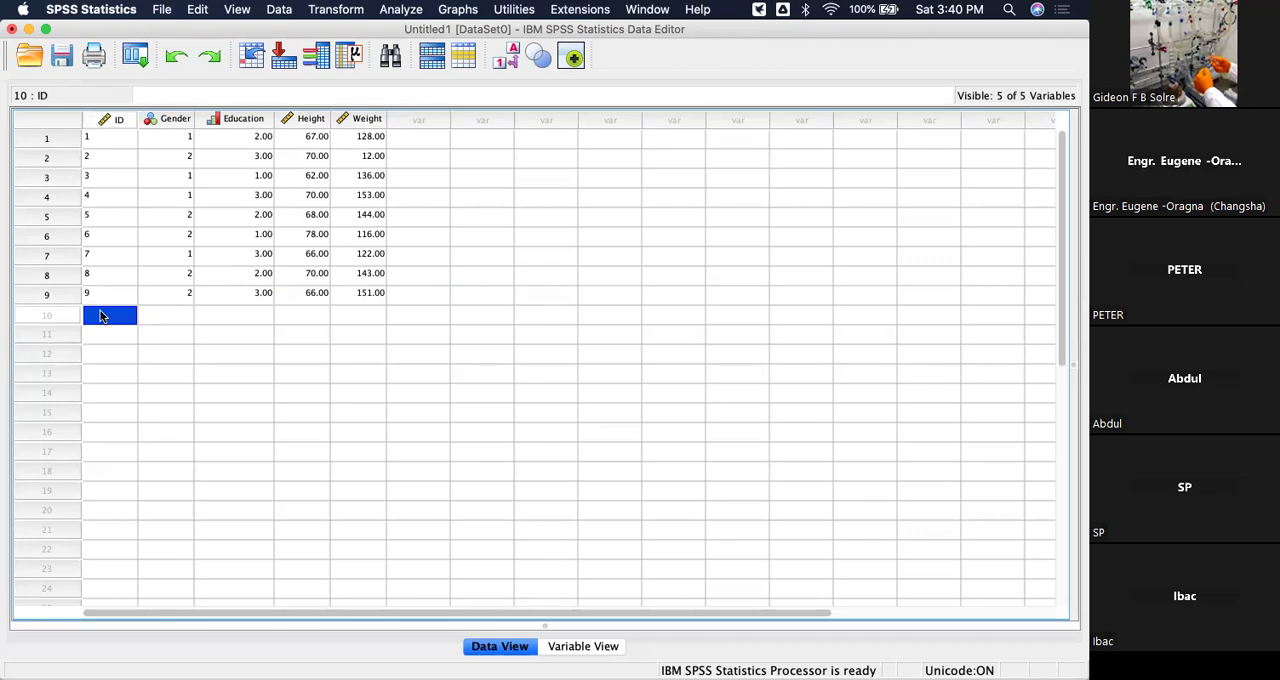
type("10")
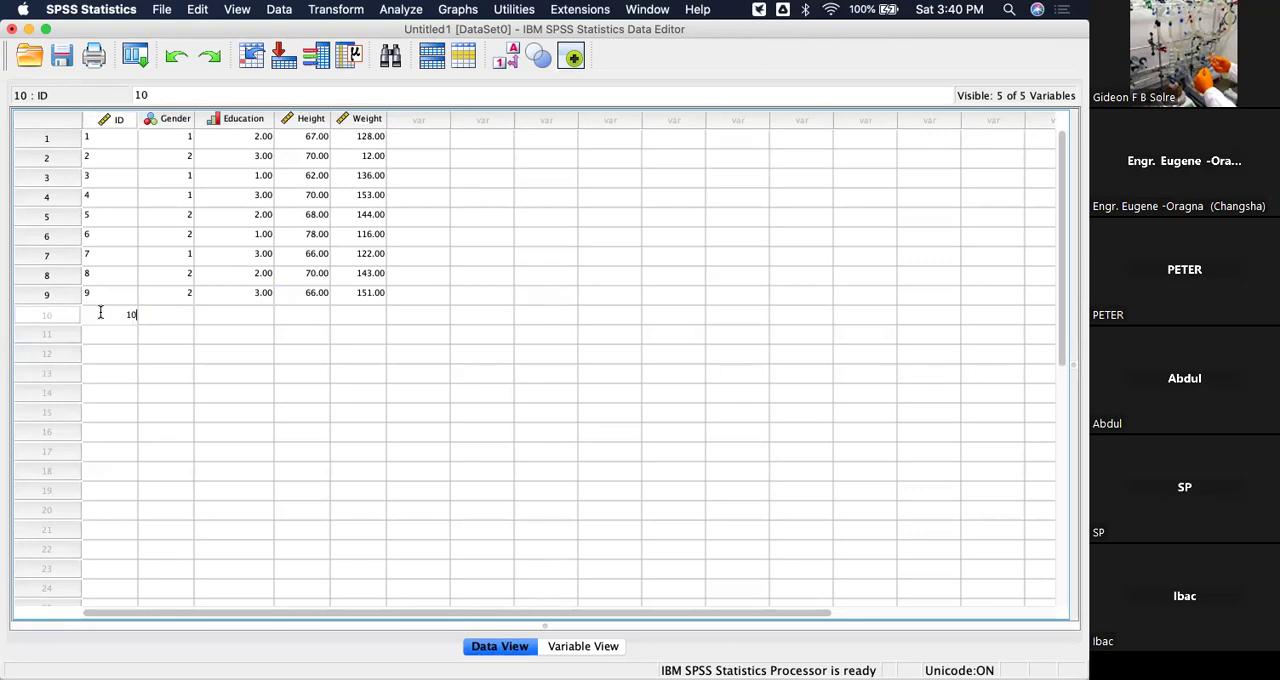
left_click(183, 318)
type("1")
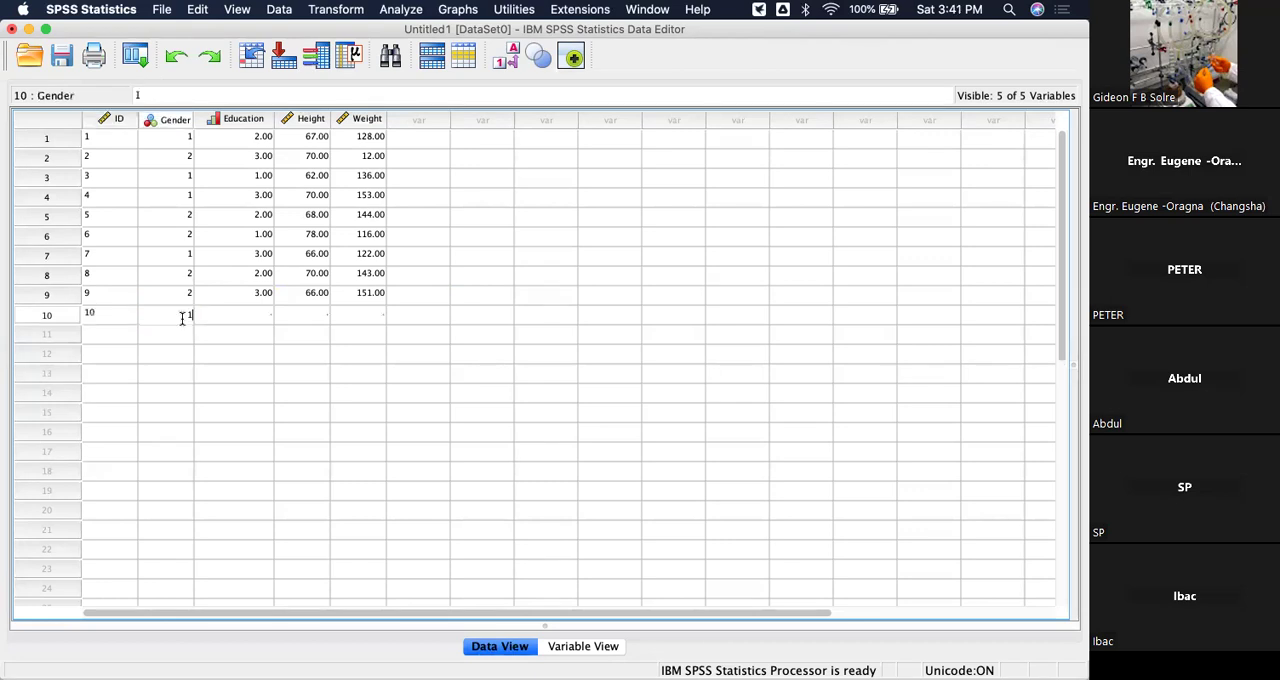
left_click(261, 318)
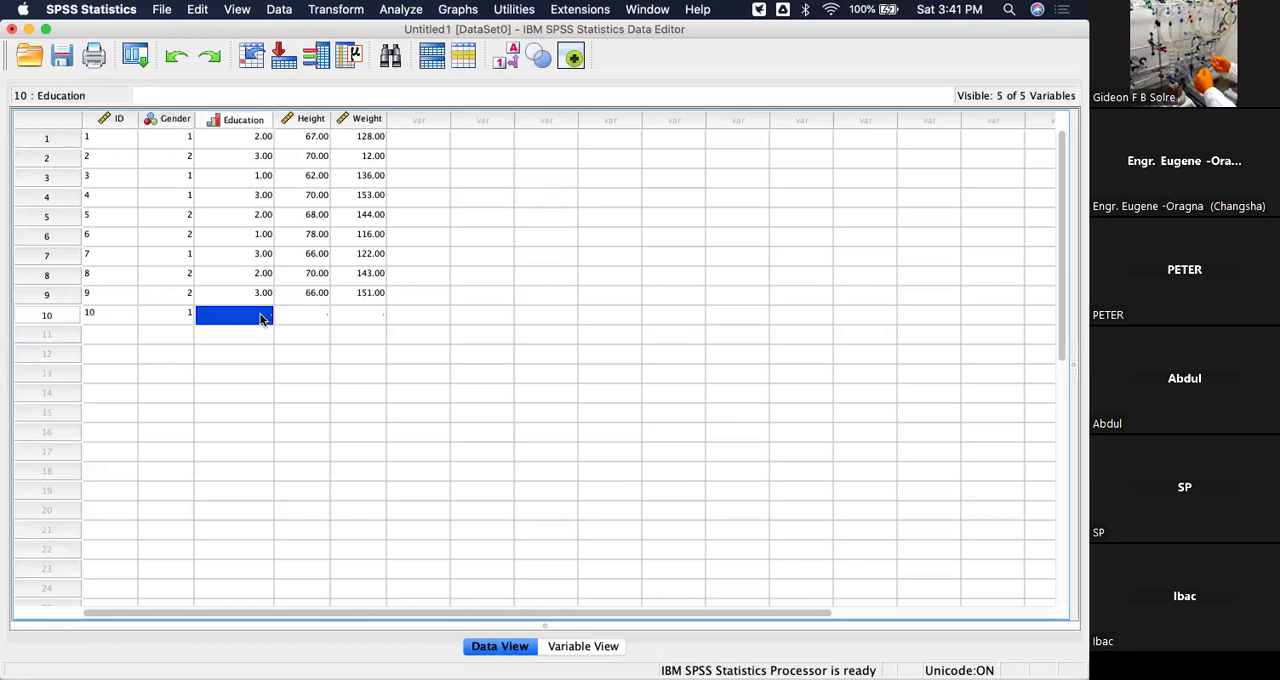
type("2")
Complete the tenth case with Height 65 and Weight 151.
left_click(314, 320)
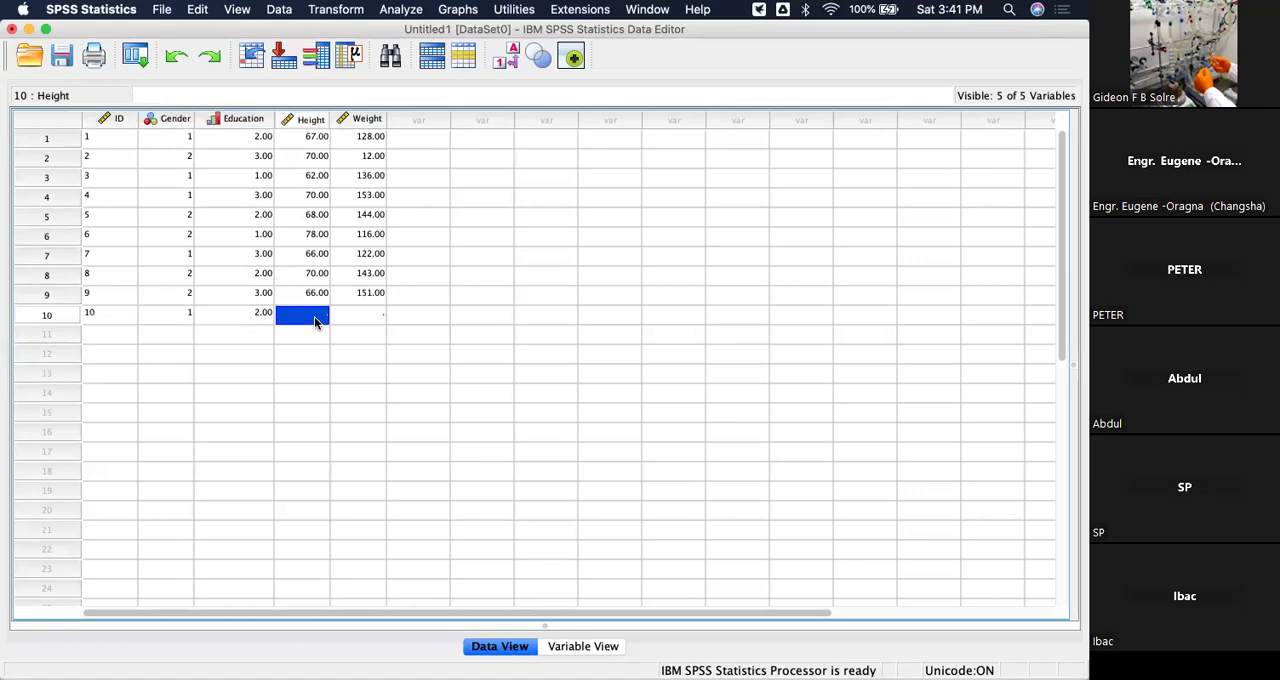
type("65")
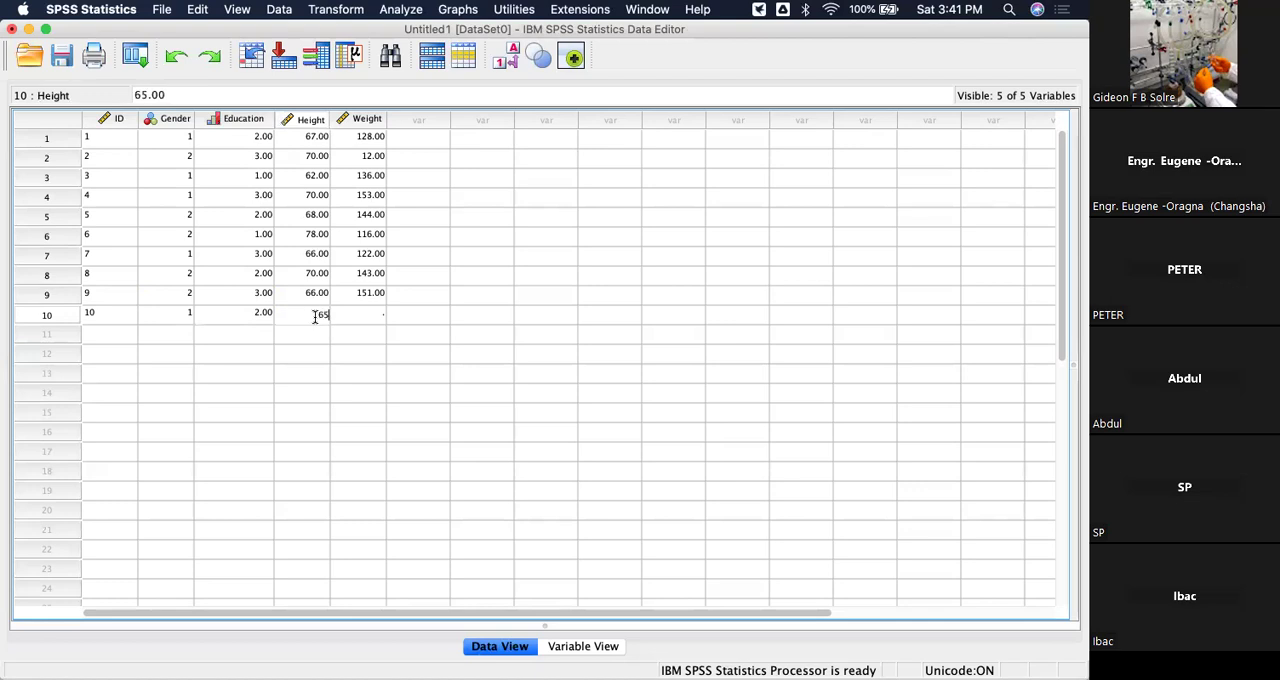
left_click(372, 316)
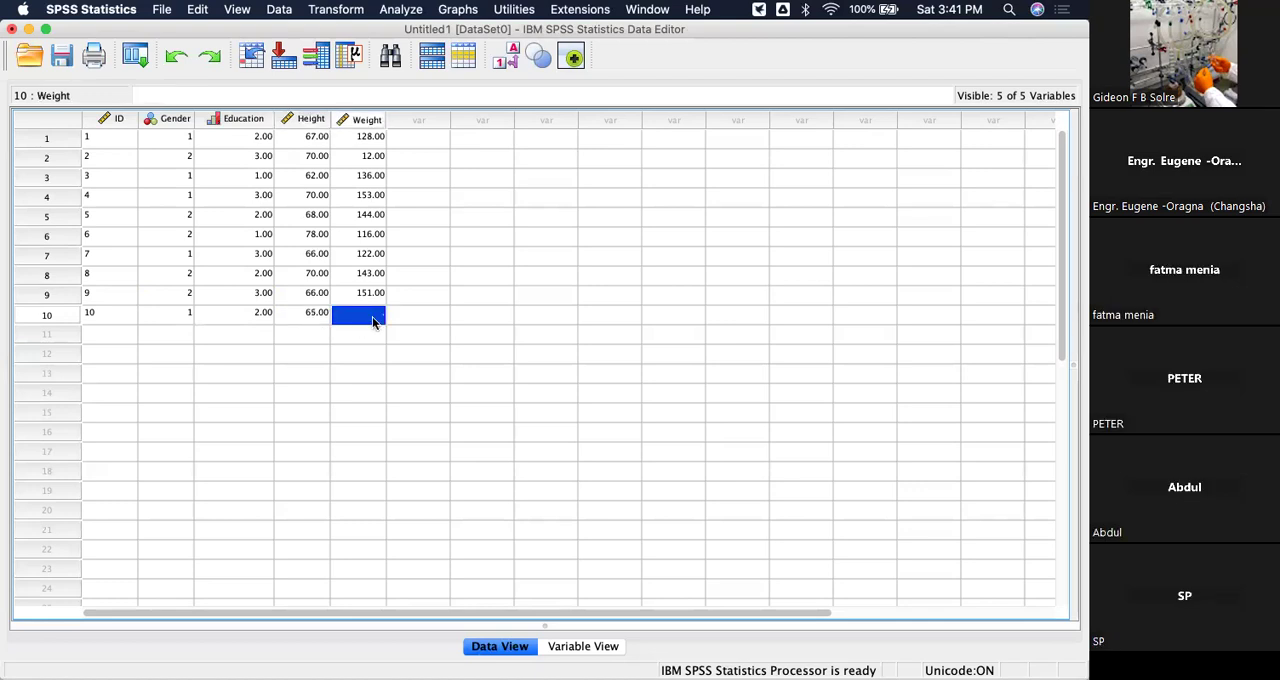
type("151")
key("Return")
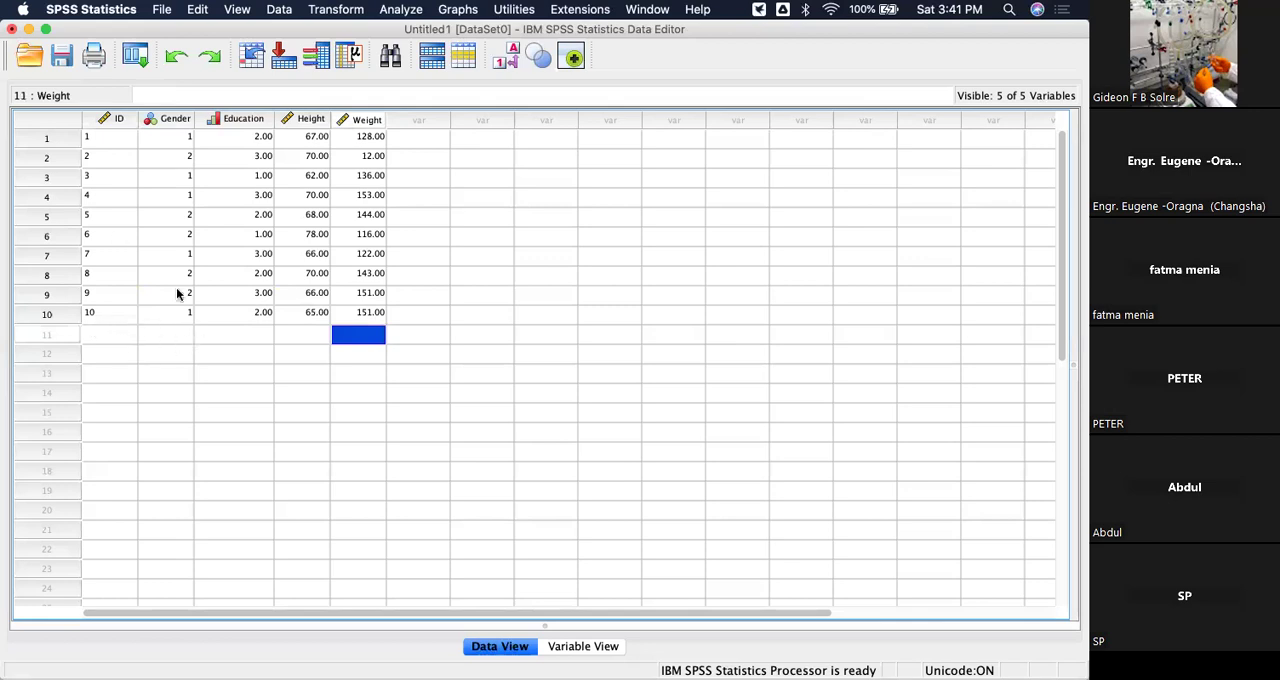
Add IDs 11 and 12 for the eleventh and twelfth cases in the ID column.
left_click(98, 339)
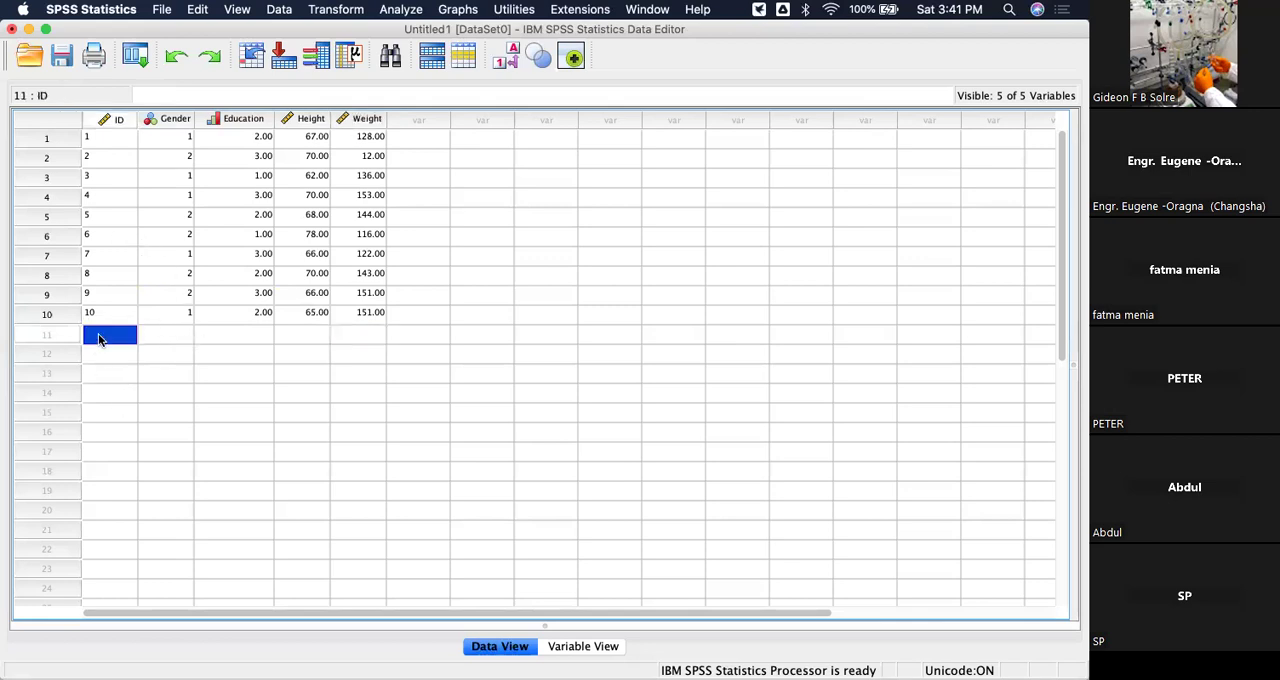
type("11")
key("Return")
type("11")
type("2")
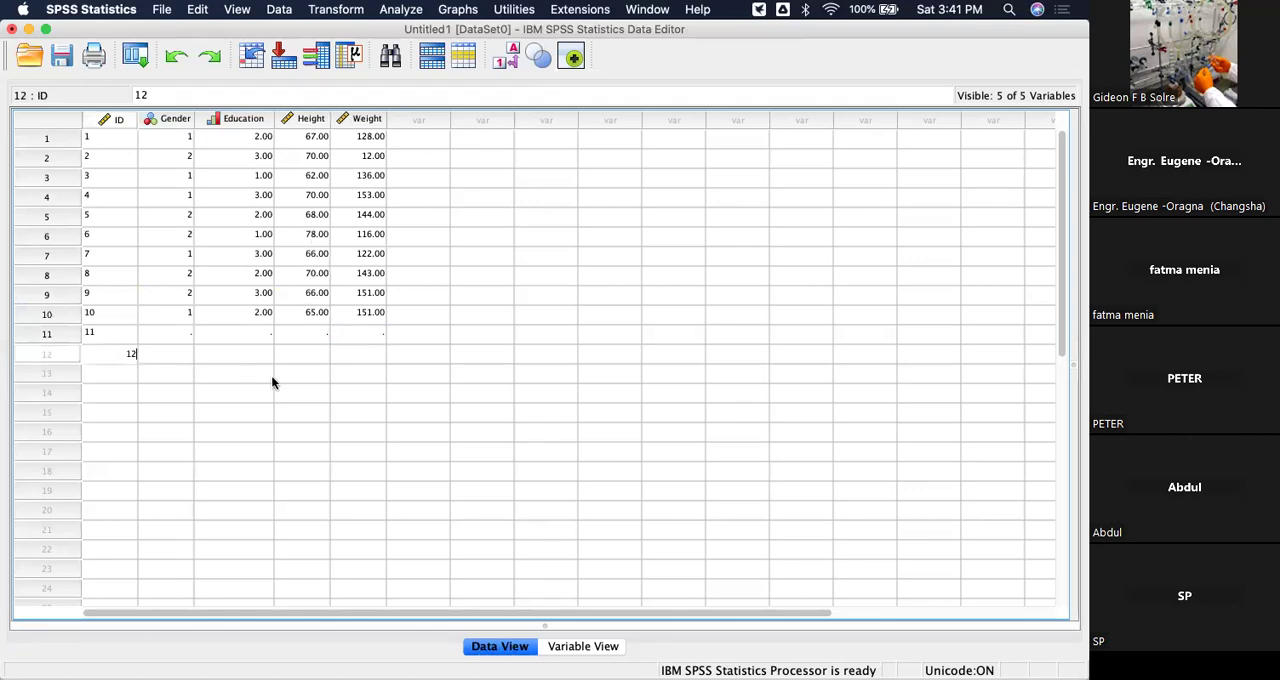
left_click(271, 374)
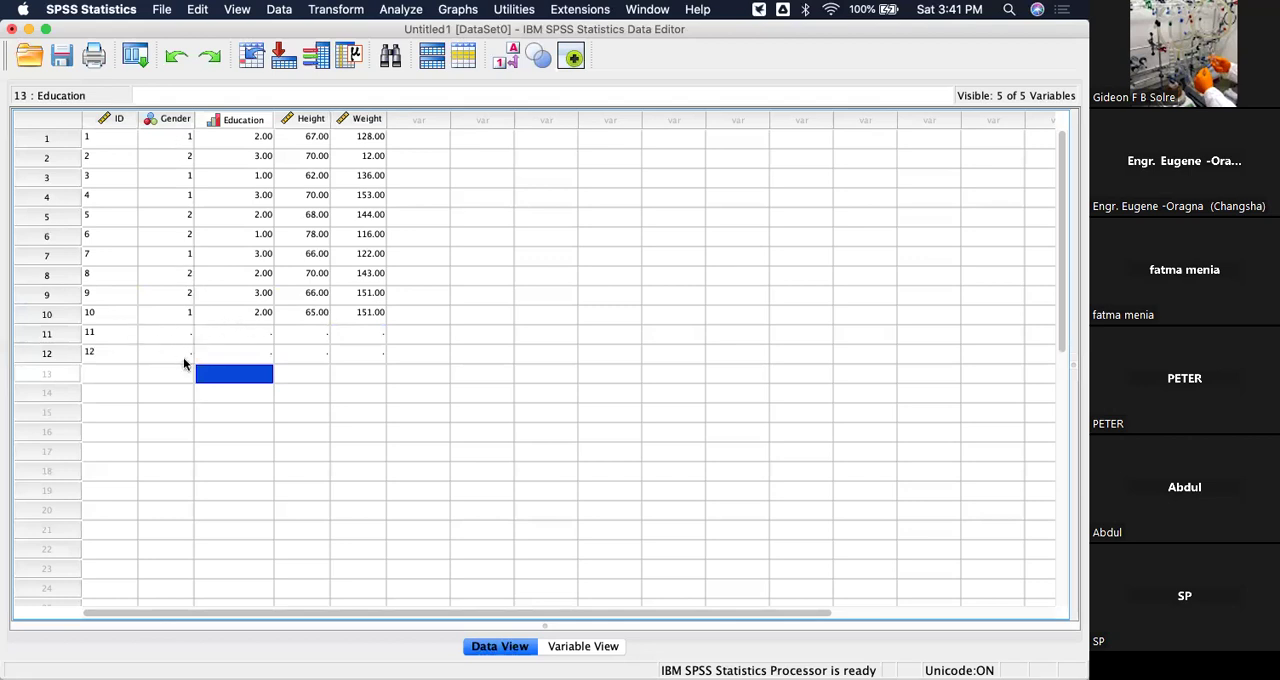
left_click(263, 333)
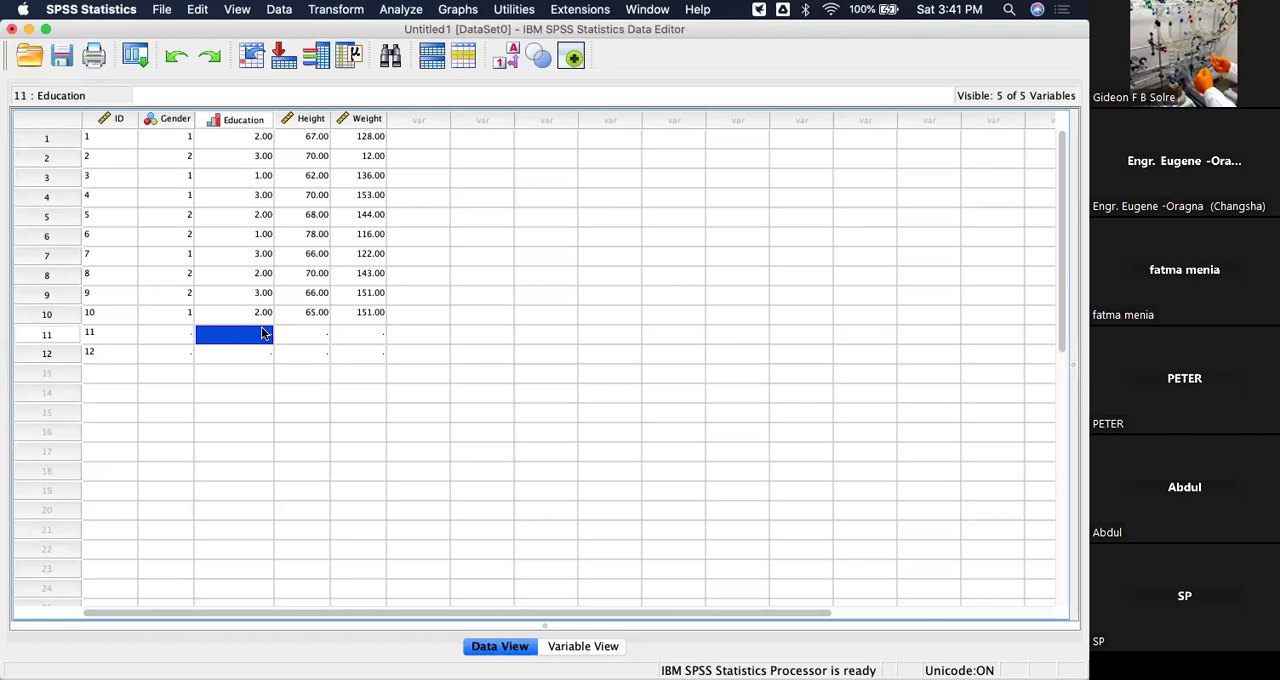
type("80")
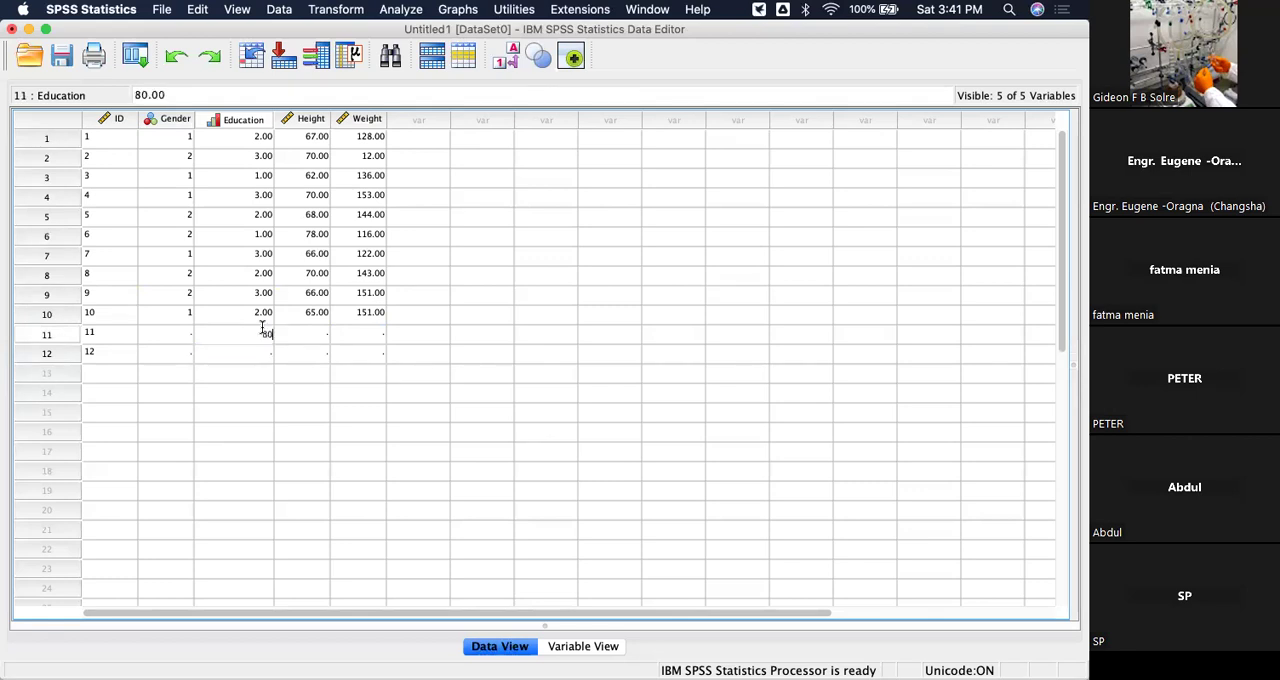
left_click(323, 335)
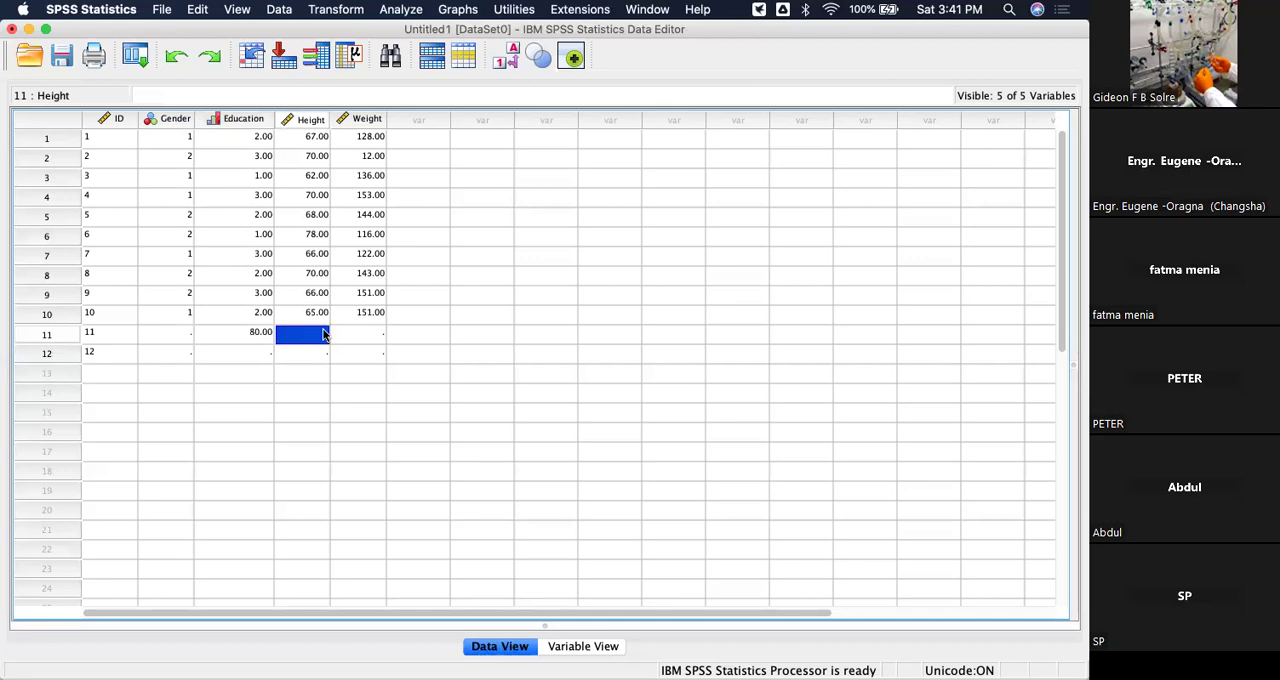
Set the Education code of the eleventh case to 3.
left_click(250, 335)
key("BackSpace")
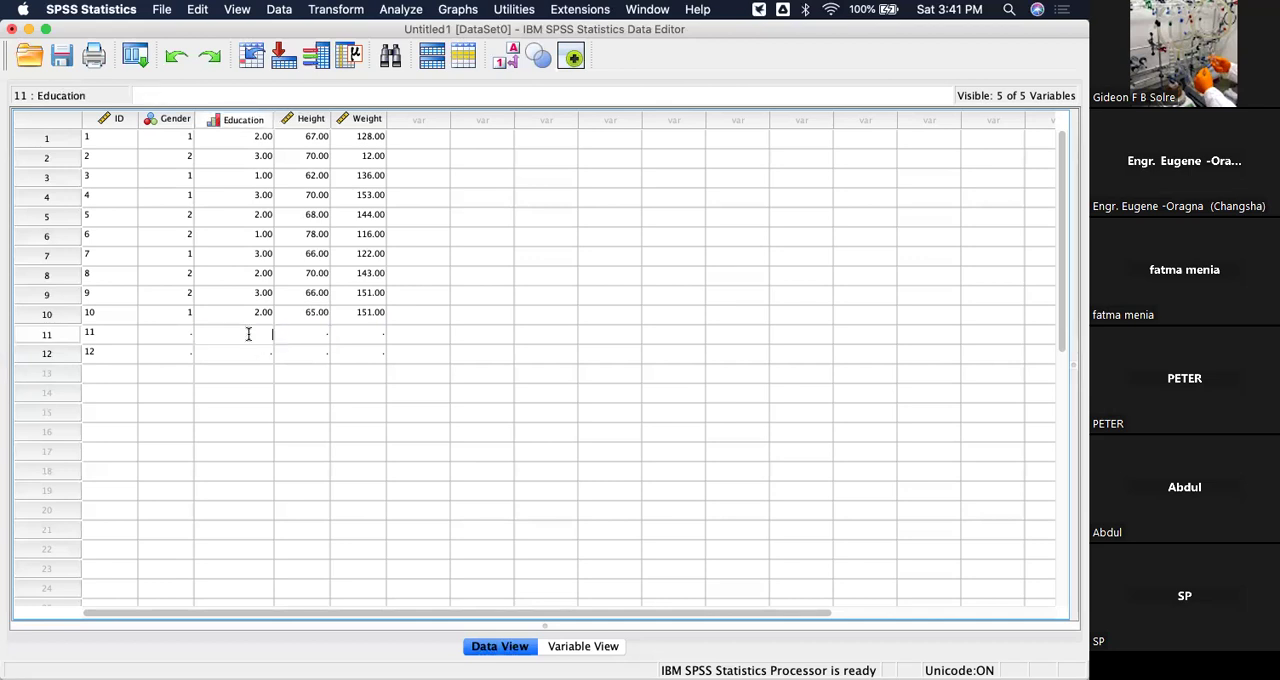
type("3")
left_click(323, 340)
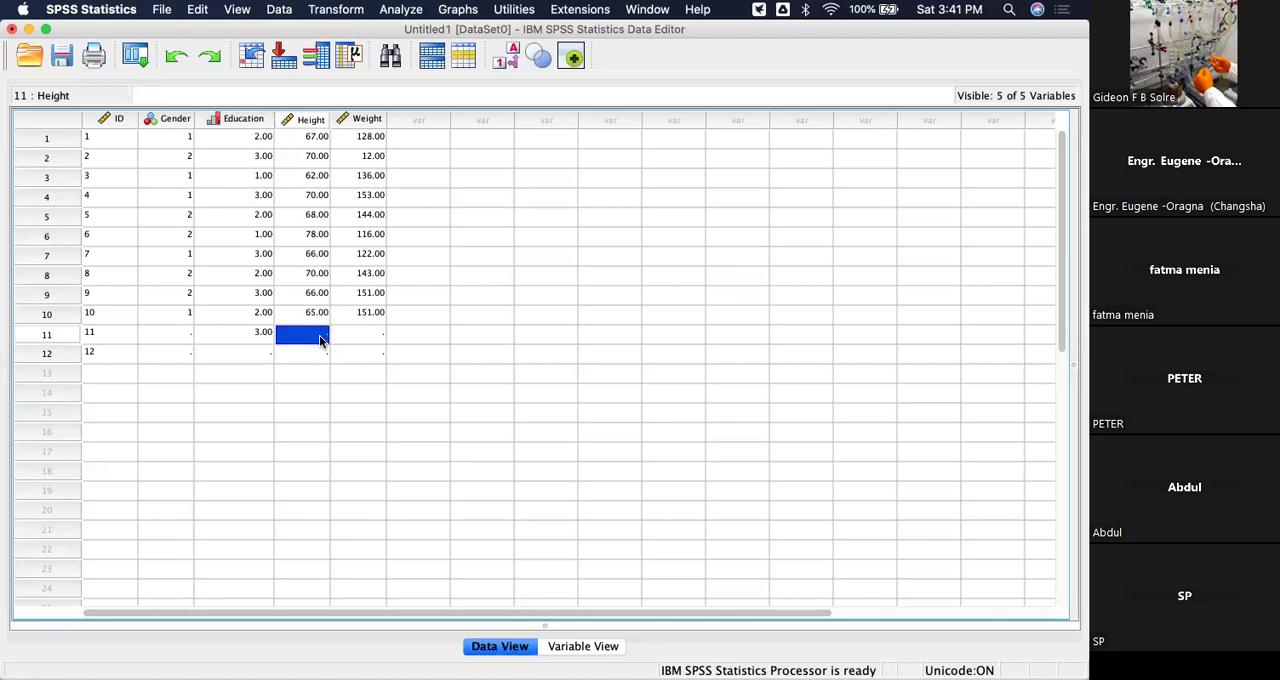
type("160")
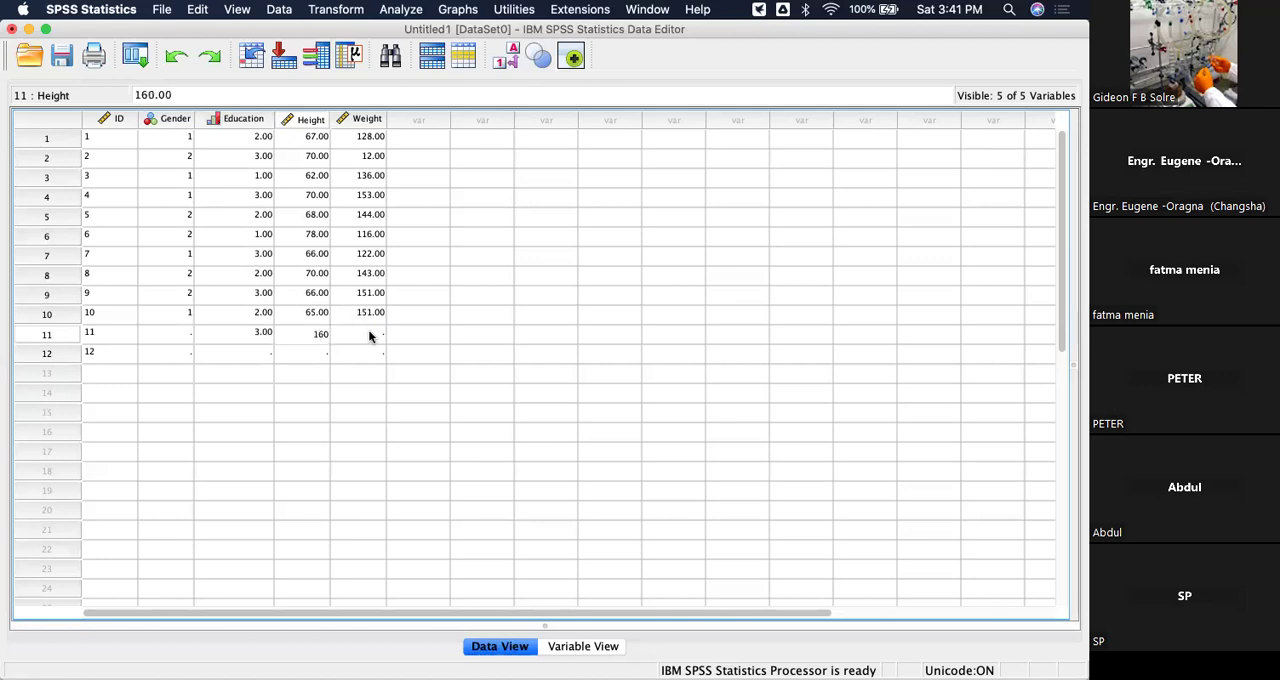
left_click(369, 335)
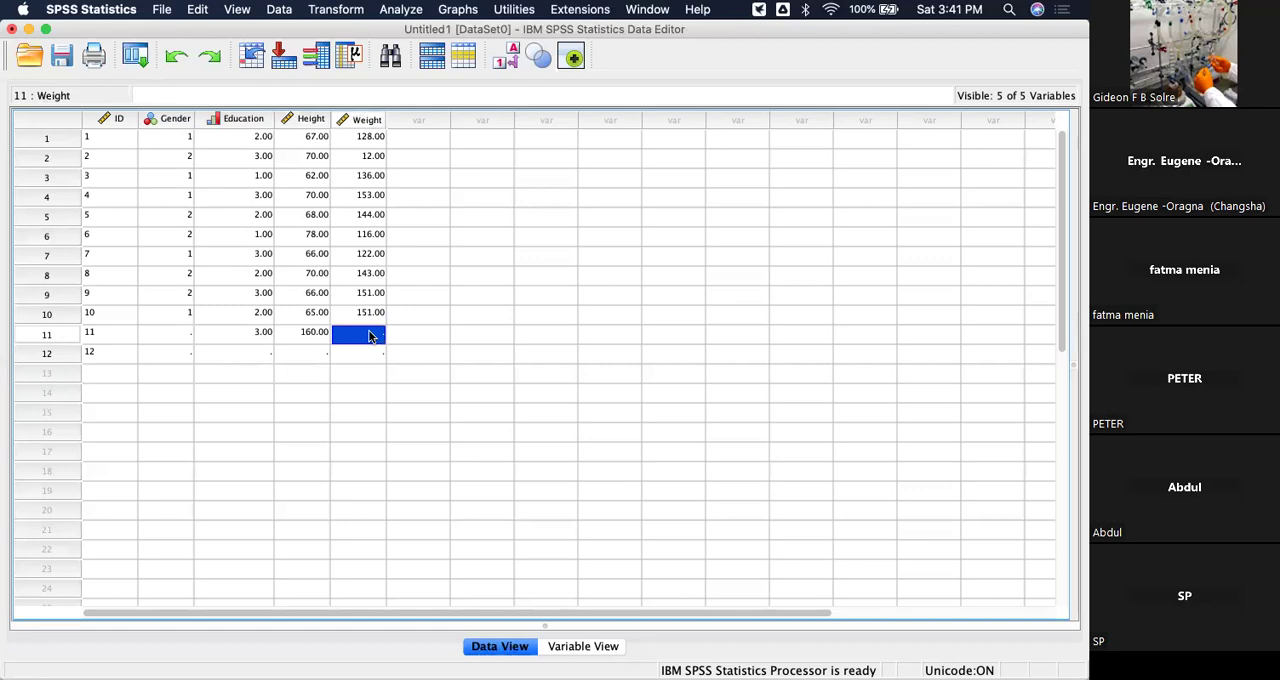
Set the Height of the eleventh case to 89 and its Weight to 118.
left_click(312, 333)
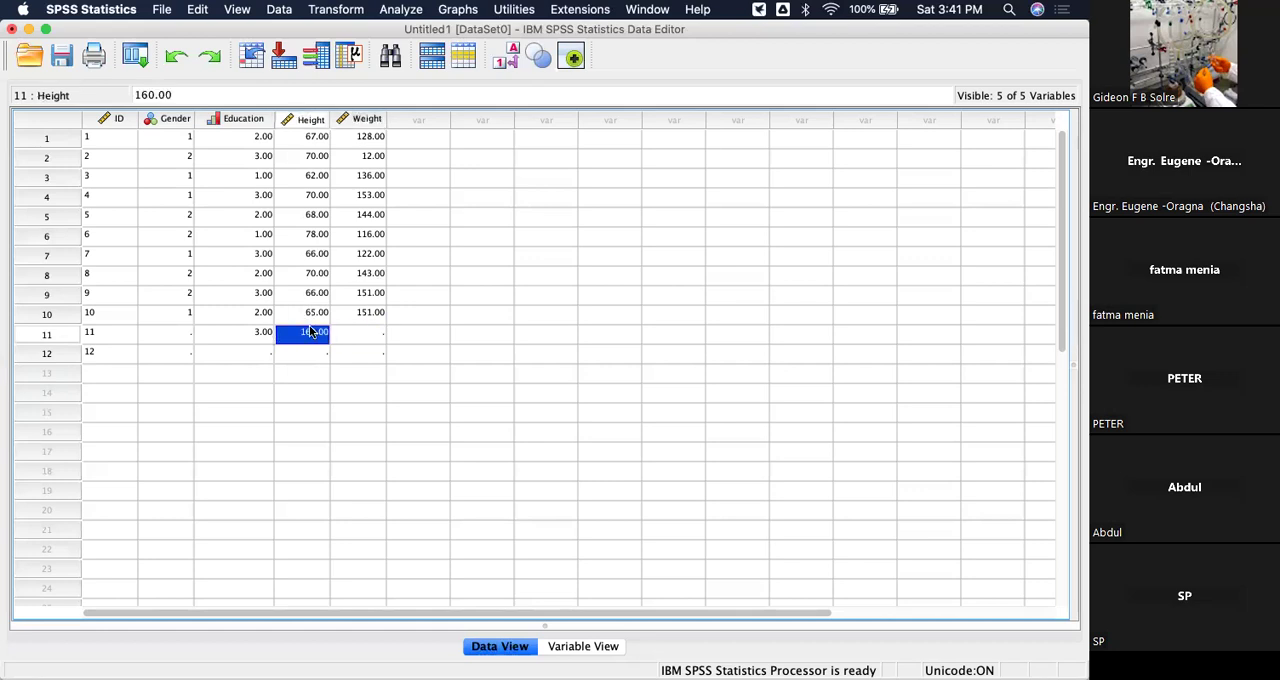
double_click(325, 336)
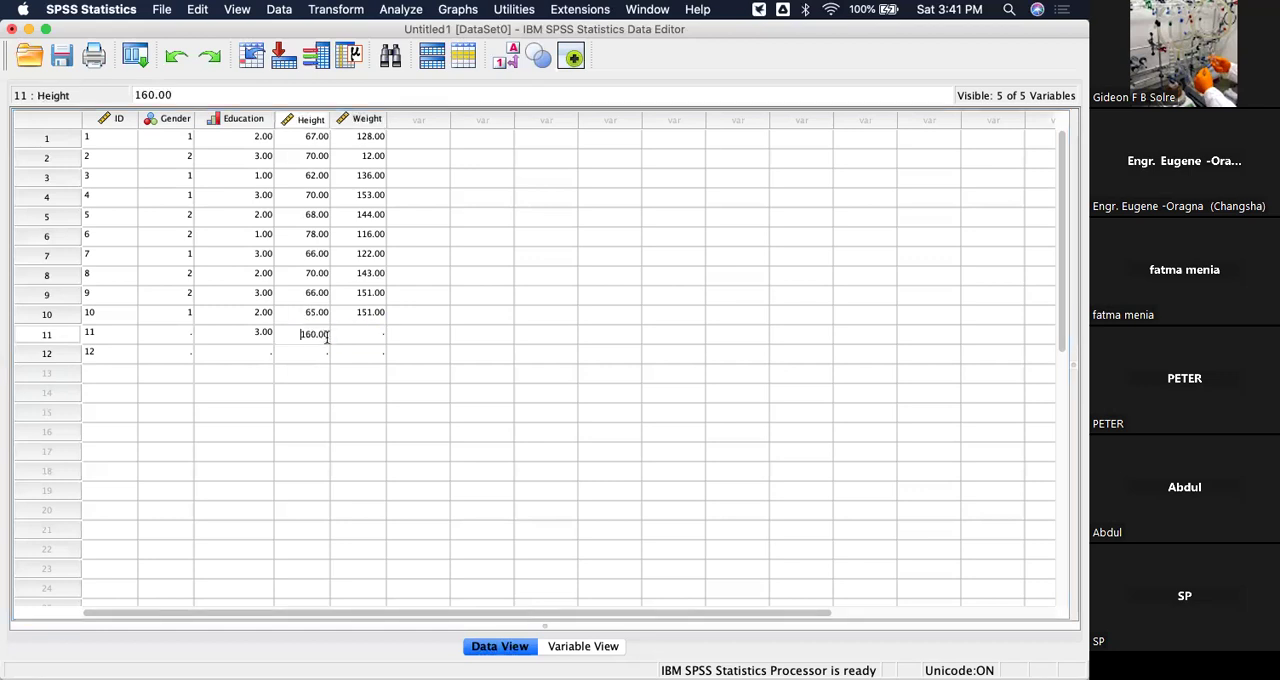
key("Delete")
key("Right")
key("BackSpace")
key("BackSpace")
type("89")
left_click(370, 330)
type("118")
left_click(546, 318)
Fill in the twelfth case with Education code 2, Height 60 and Weight 140.
left_click(264, 351)
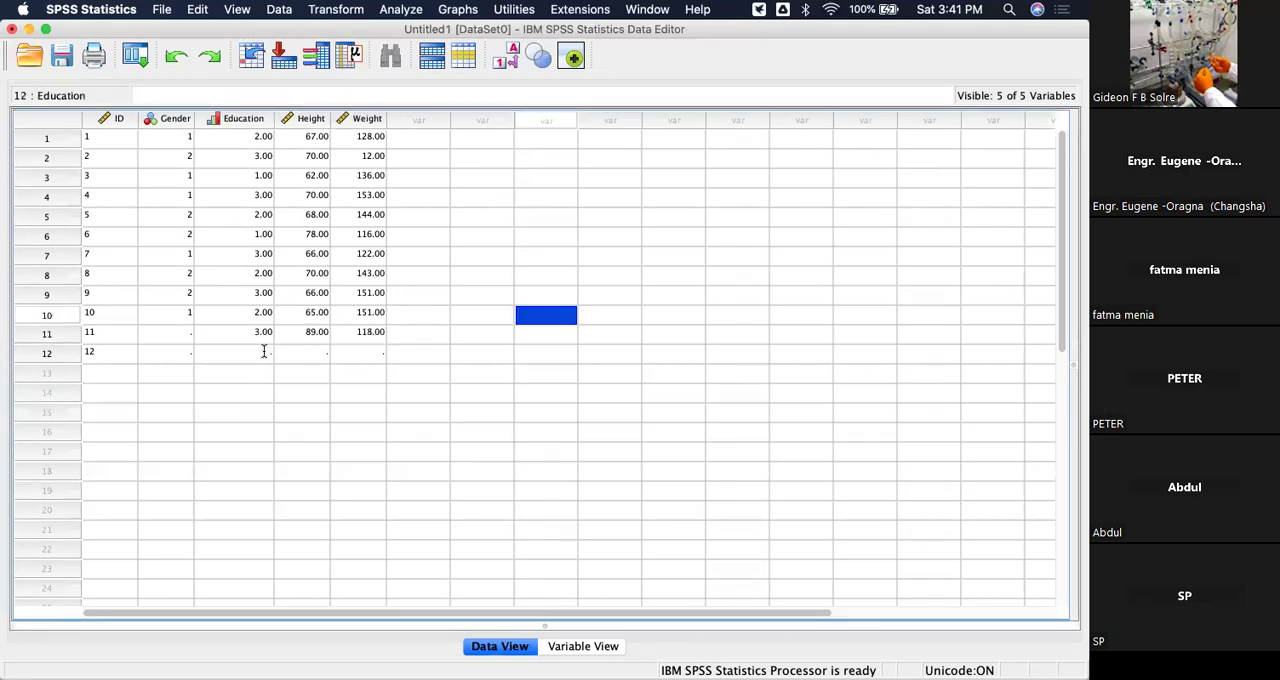
type("2")
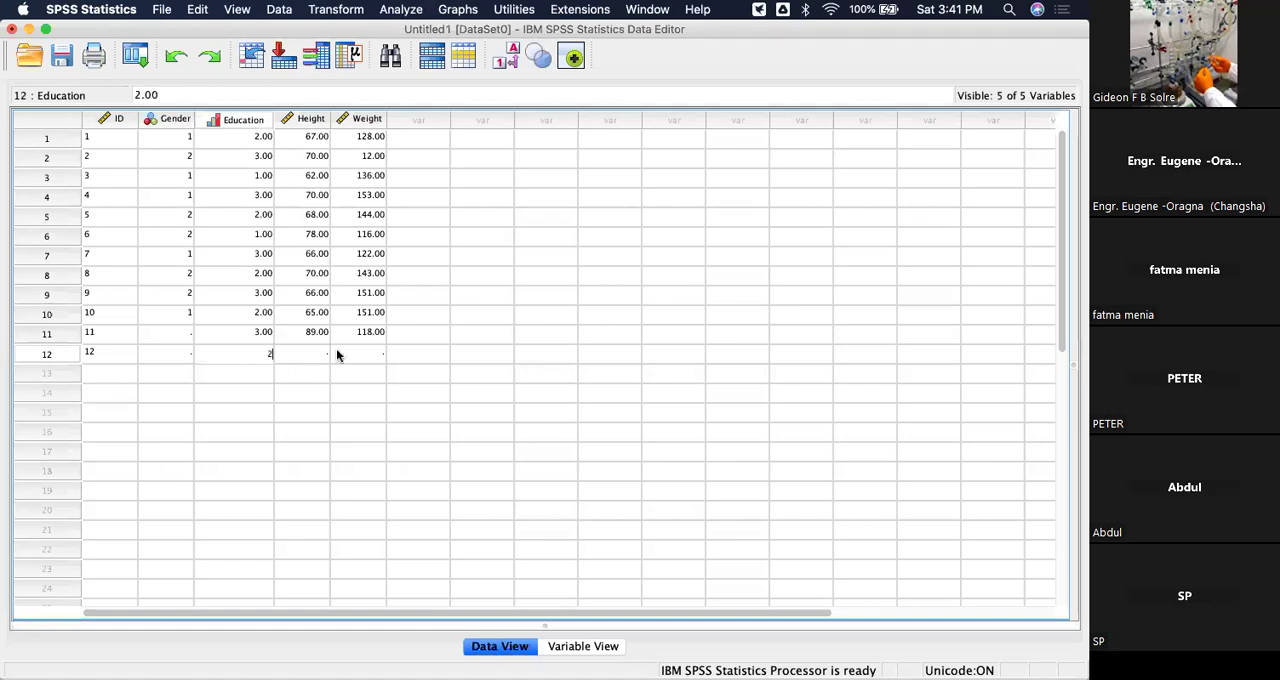
left_click(322, 353)
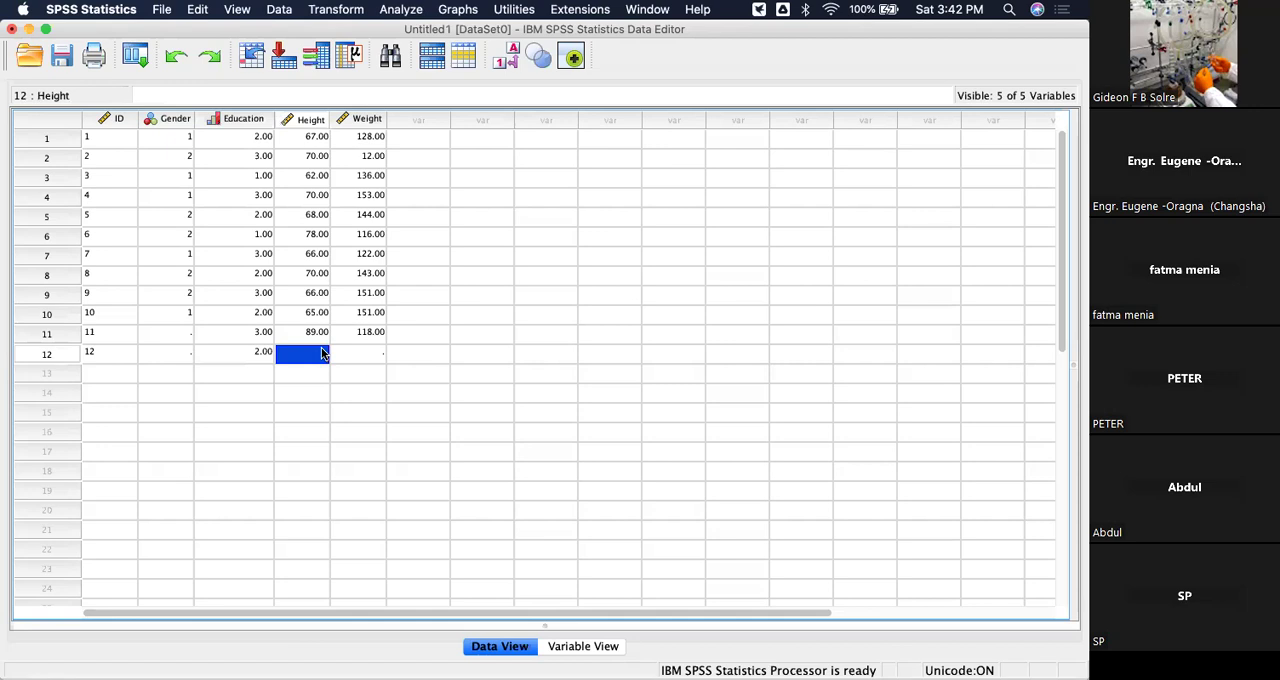
type("60")
left_click(365, 350)
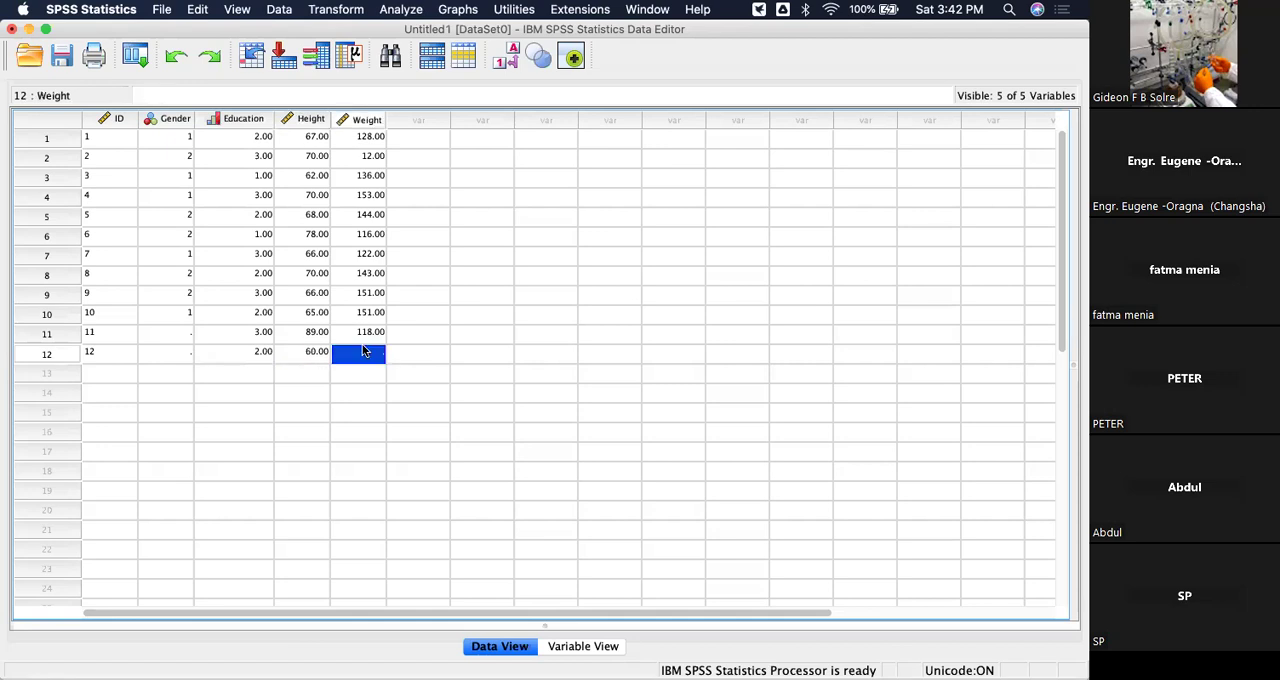
type("140")
left_click(562, 318)
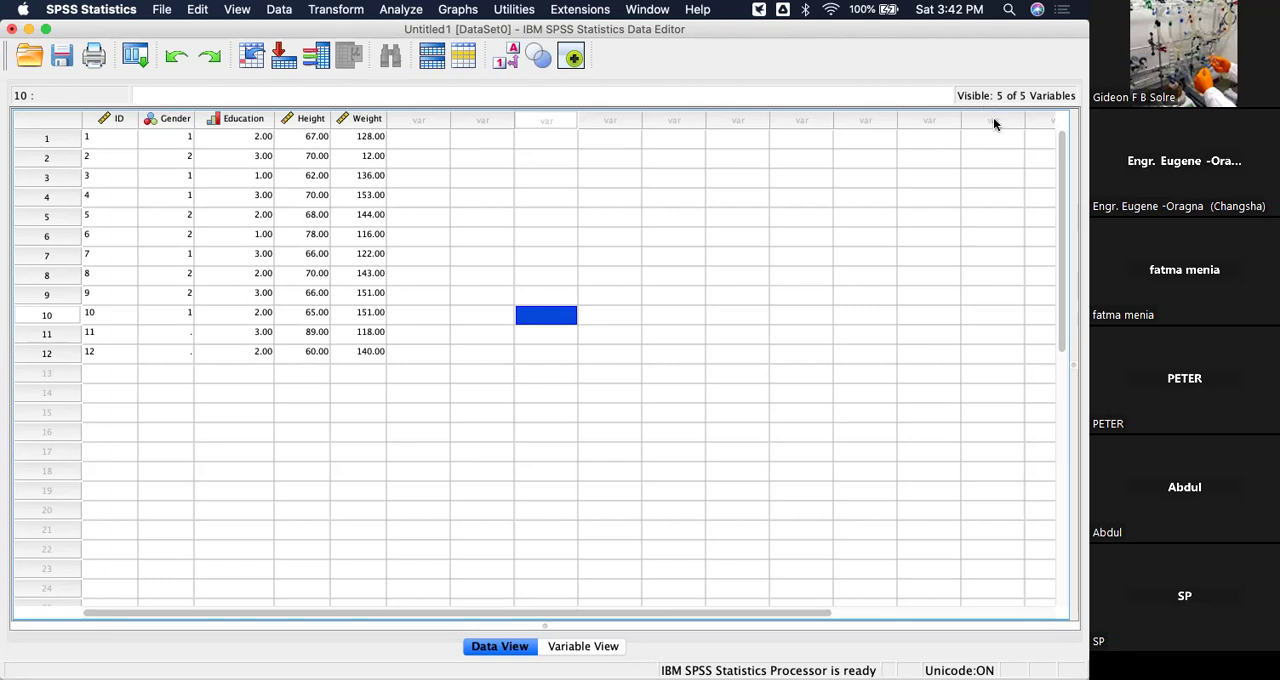
Add a sixth variable named Time_Agg in Variable View.
left_click(592, 647)
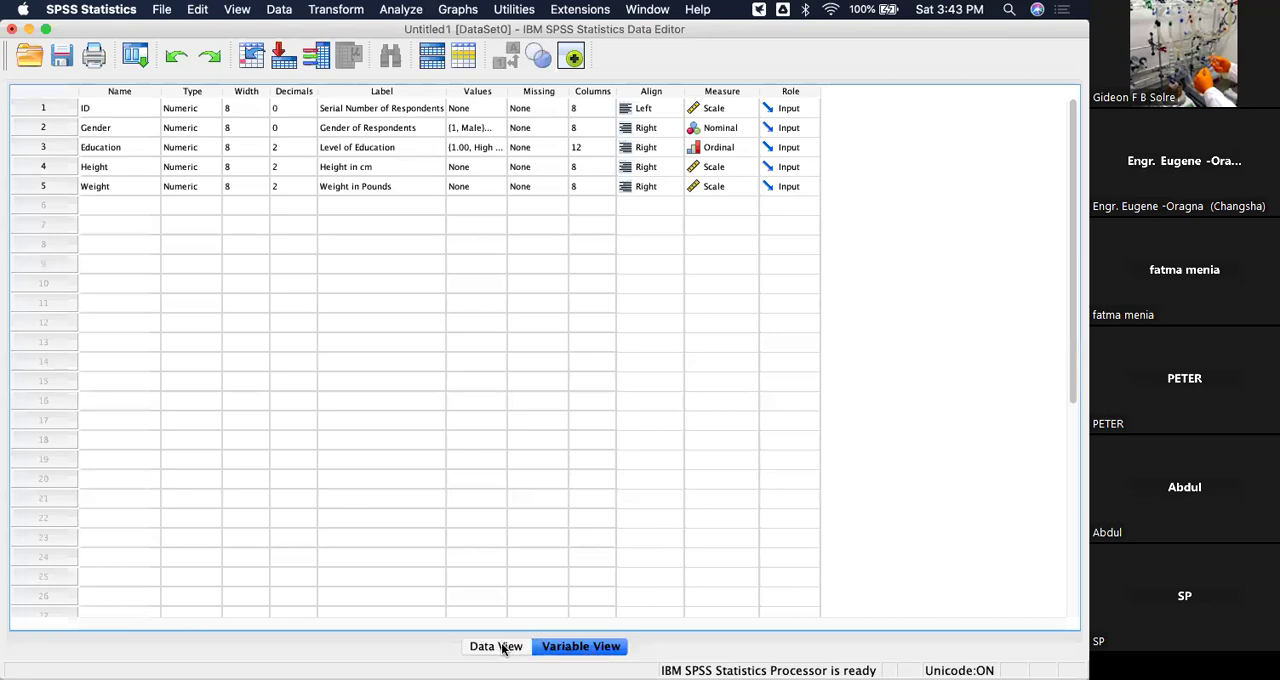
left_click(503, 648)
left_click(575, 647)
left_click(123, 204)
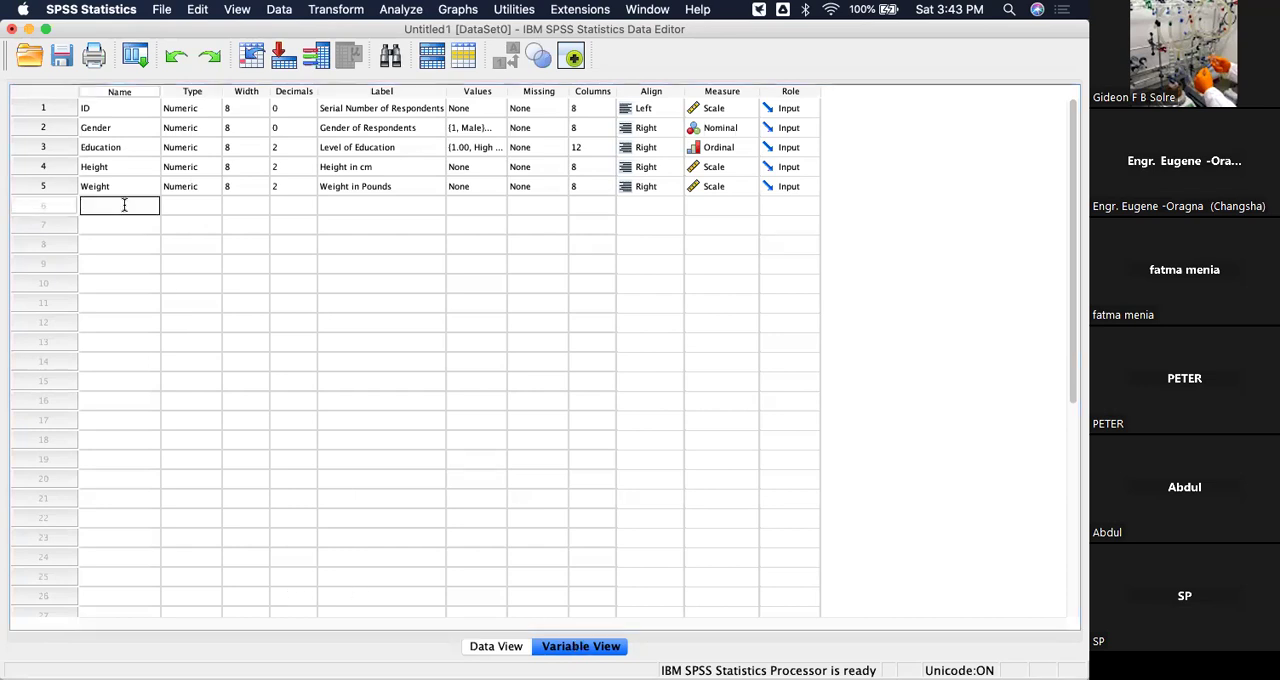
type("Time_Agg")
key("Return")
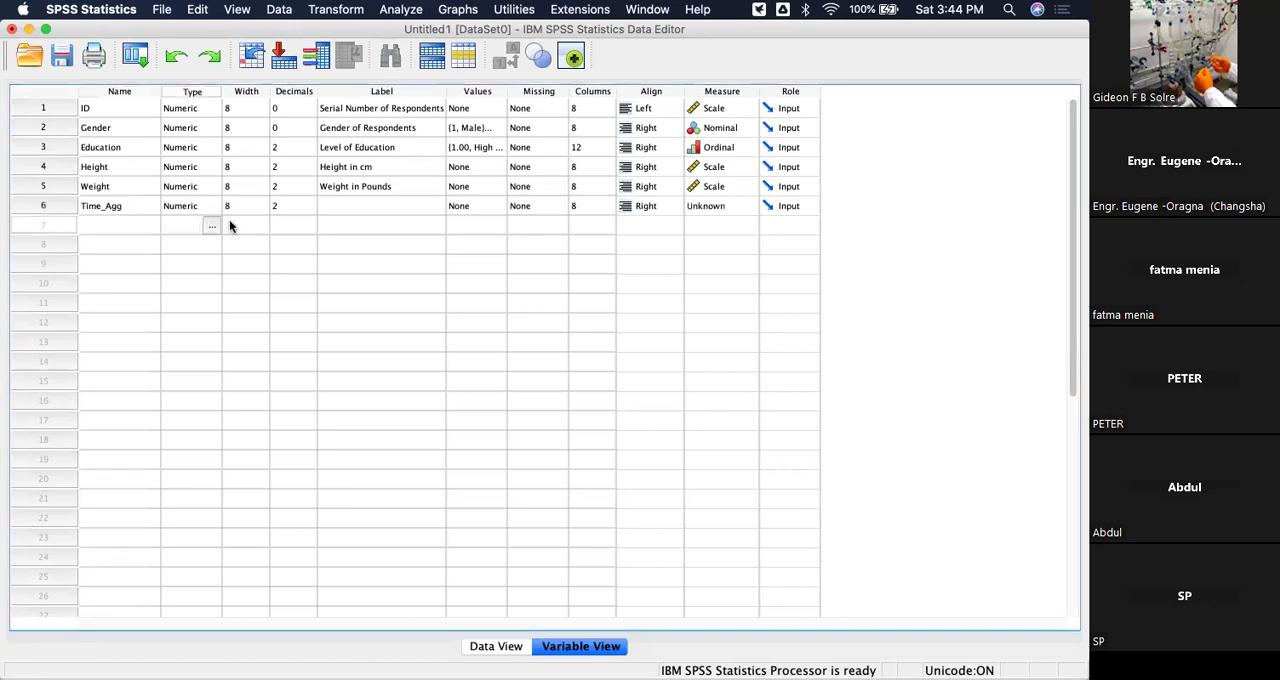
Label the Time_Agg variable "Agreement to SPSS time".
left_click(341, 204)
type("Level")
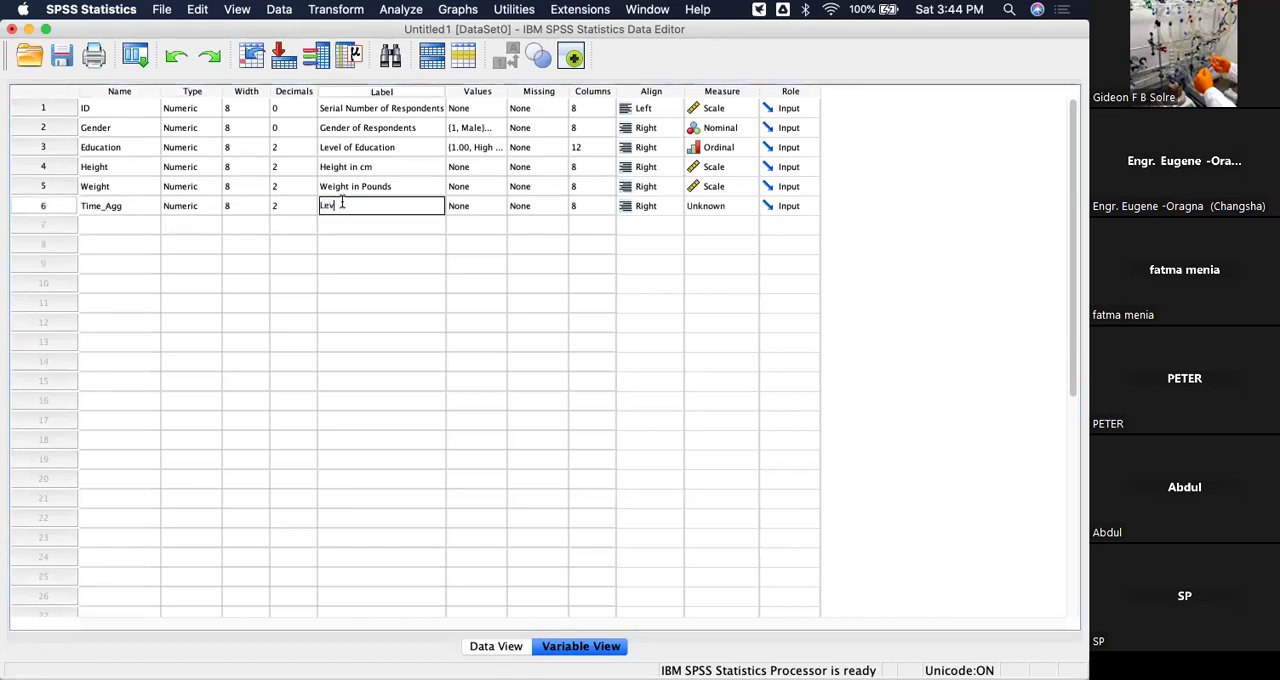
key("BackSpace")
key("BackSpace")
key("BackSpace")
key("BackSpace")
key("BackSpace")
type("Agreemtn")
key("BackSpace")
key("BackSpace")
type("ent to SPSS time")
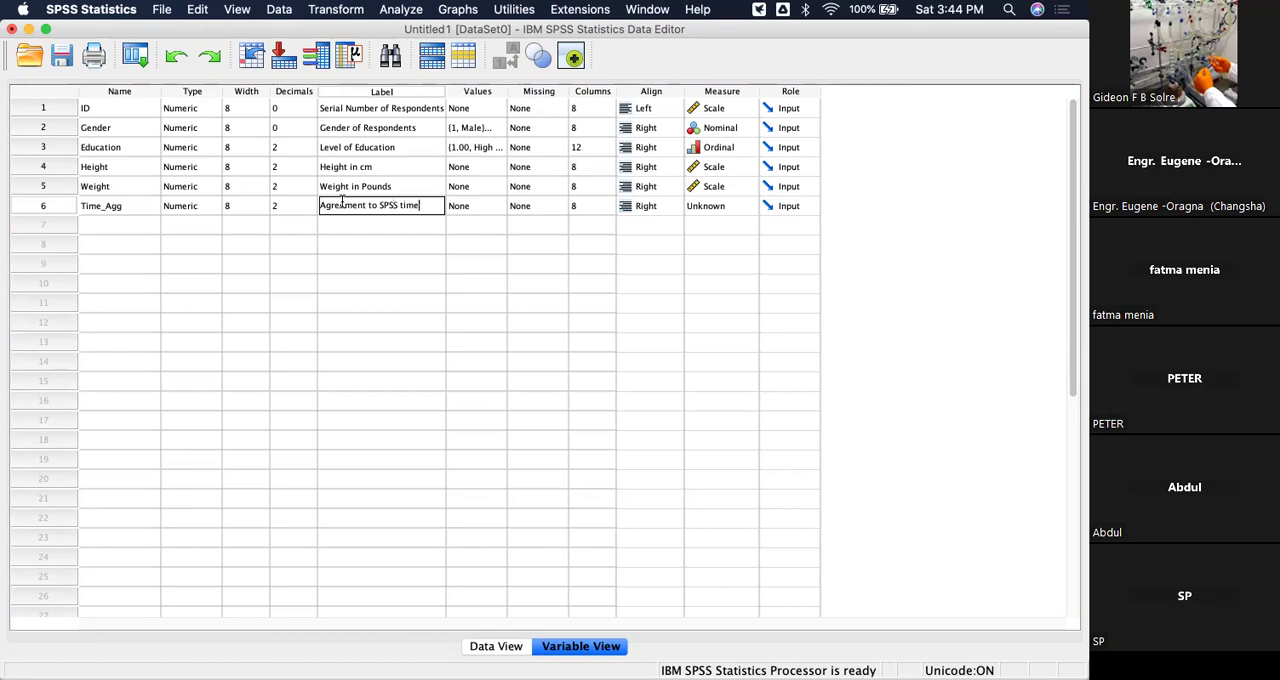
left_click(416, 264)
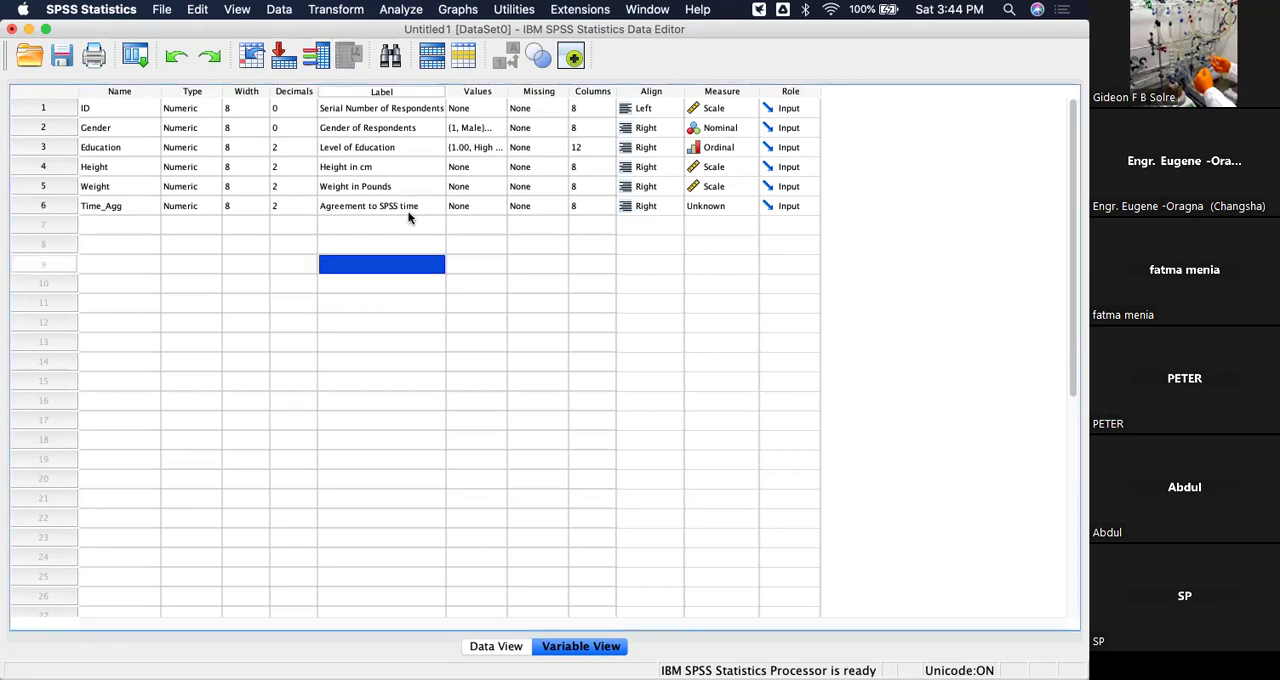
Add the value label 1 = "Strongly Disagree" to the Time_Agg variable.
left_click(490, 206)
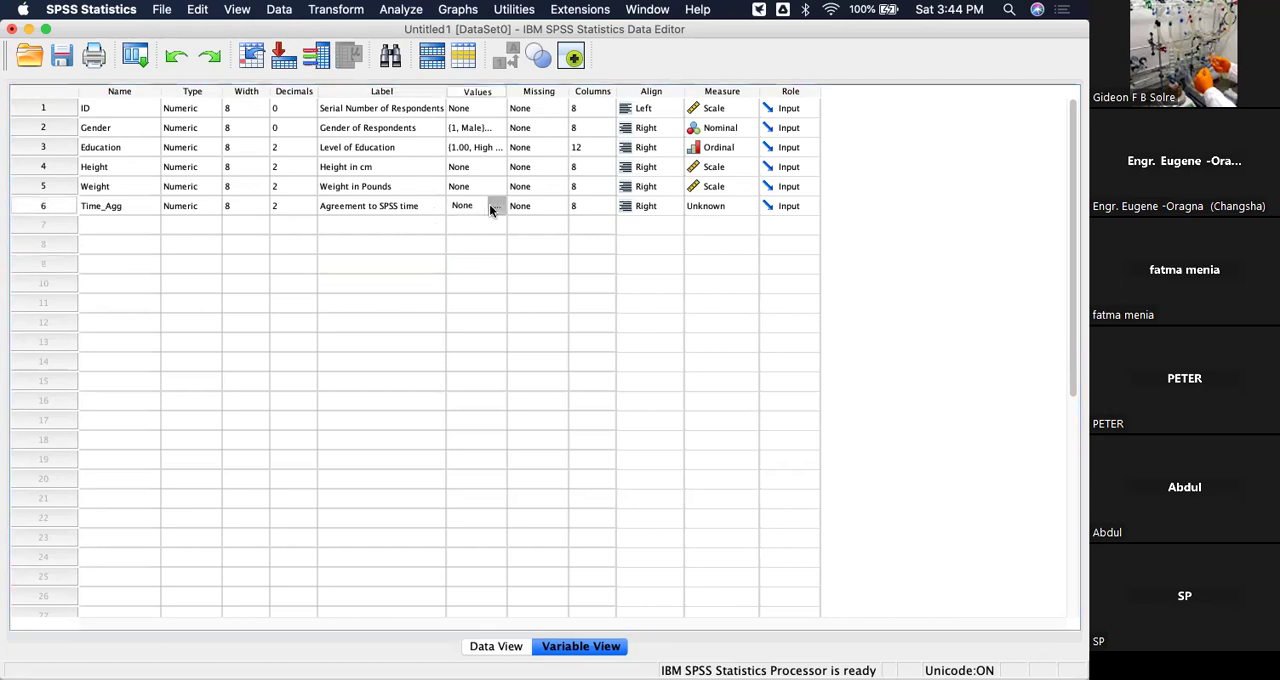
left_click(491, 206)
type("1")
left_click(417, 307)
type("Strongly Disagree")
key("BackSpace")
key("BackSpace")
key("BackSpace")
type("reee")
key("BackSpace")
left_click(426, 341)
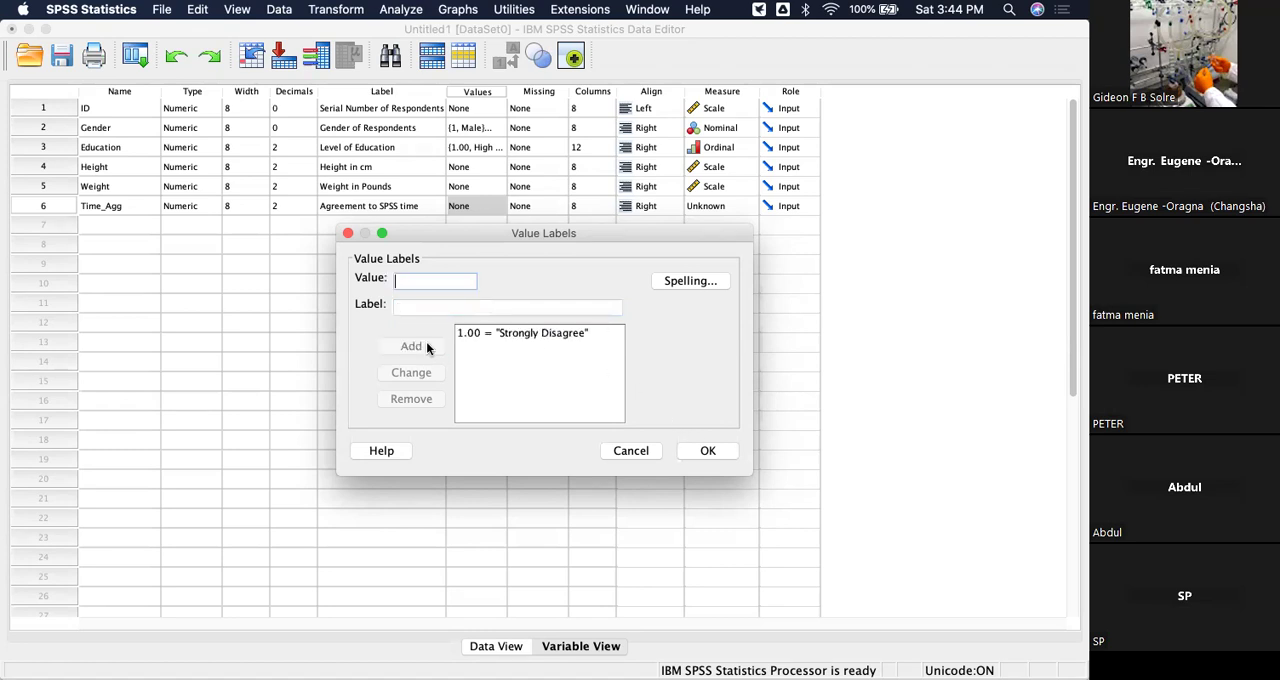
Add the value labels 2 = "Disagree" and 3 = "Neutral" for Time_Agg.
type("2")
left_click(425, 314)
type("Disagree")
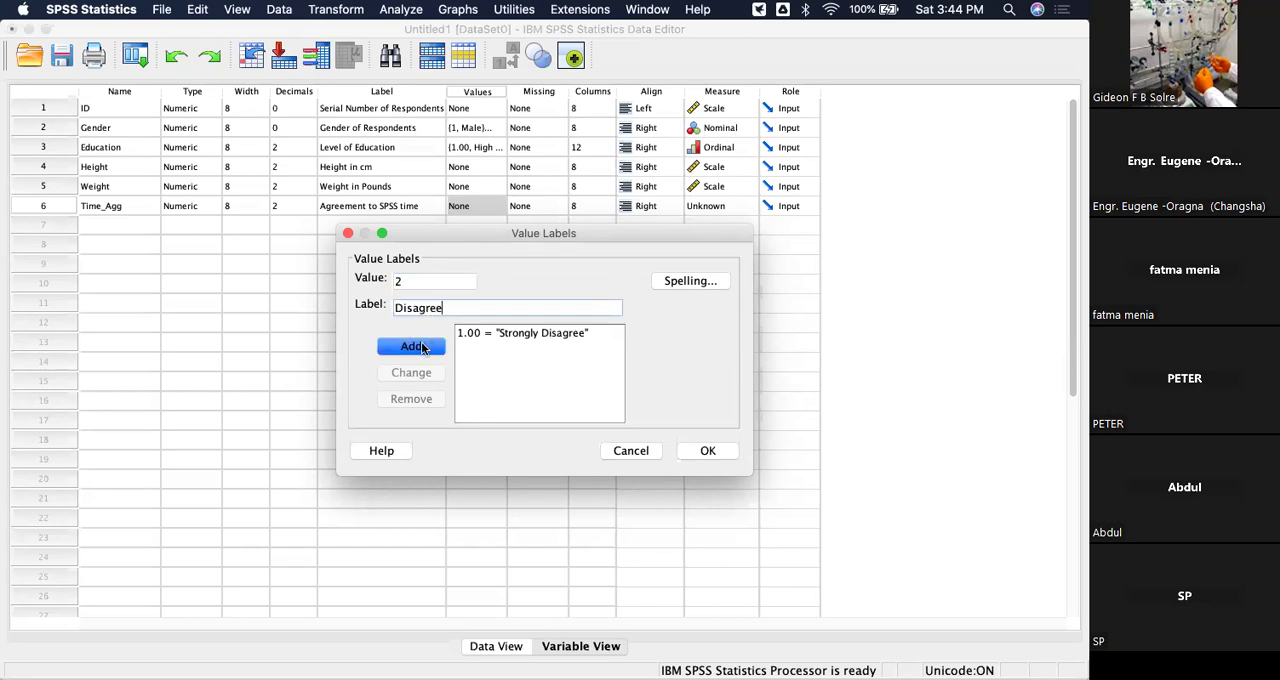
left_click(422, 346)
type("3")
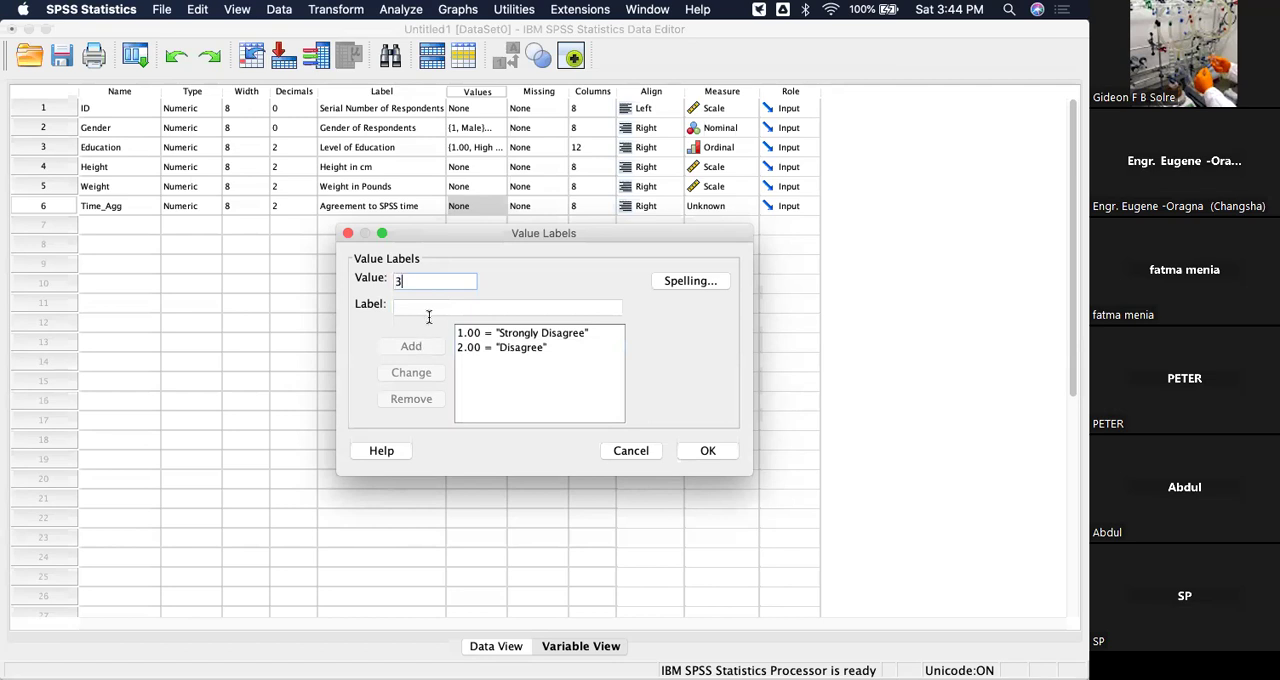
left_click(422, 311)
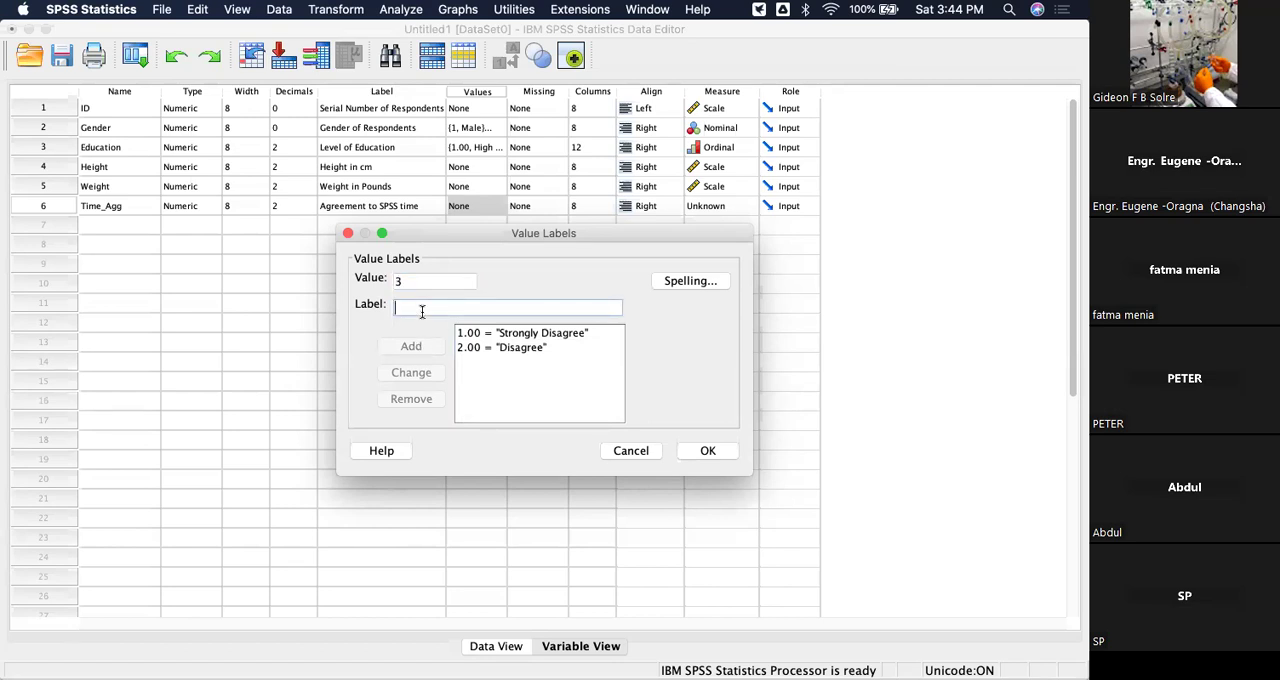
type("N")
type("eutral")
left_click(422, 344)
Add the value labels 4 = "Agree" and 5 = "Strongly Agreee" for Time_Agg and accept the set of labels.
type("4")
left_click(417, 306)
type("Agree")
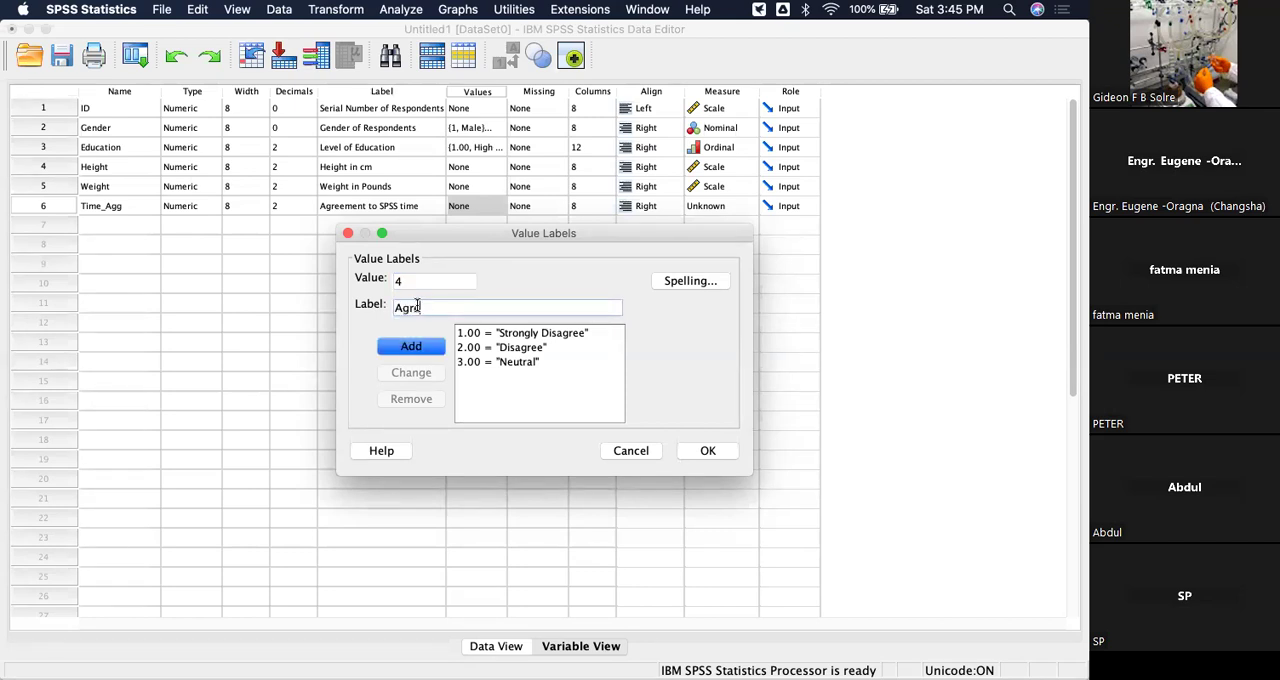
left_click(419, 348)
type("5")
left_click(417, 308)
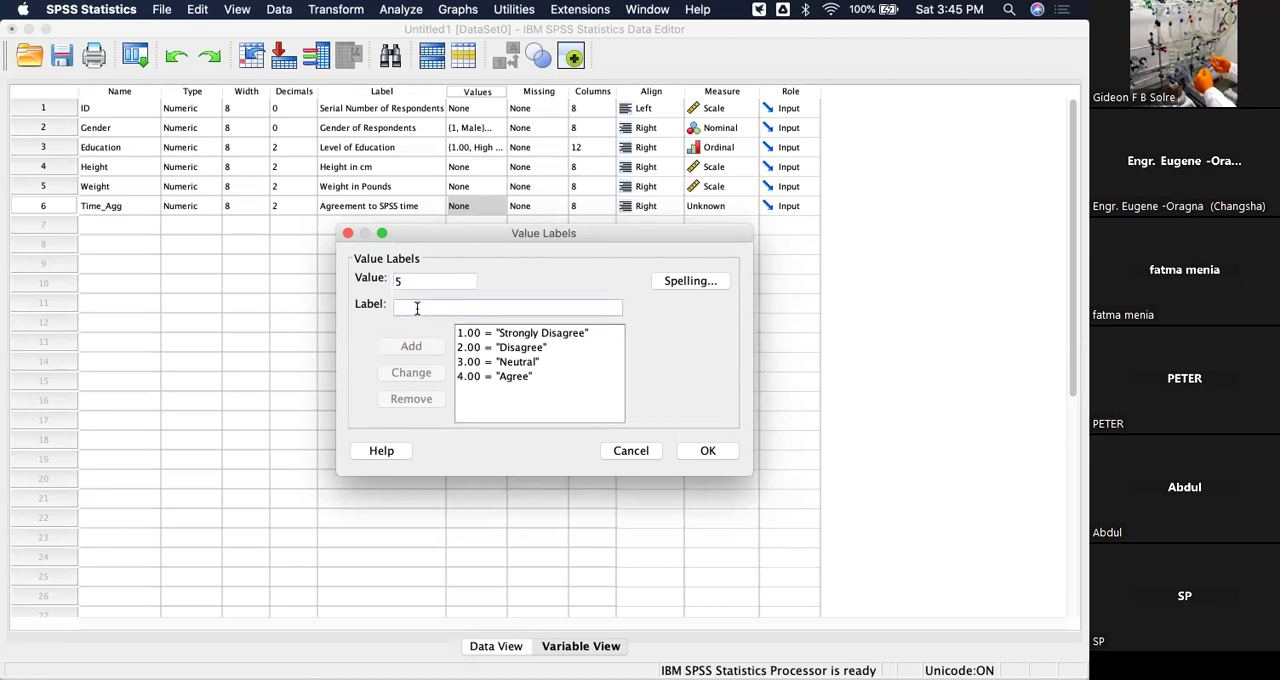
type("Strongly Agreee")
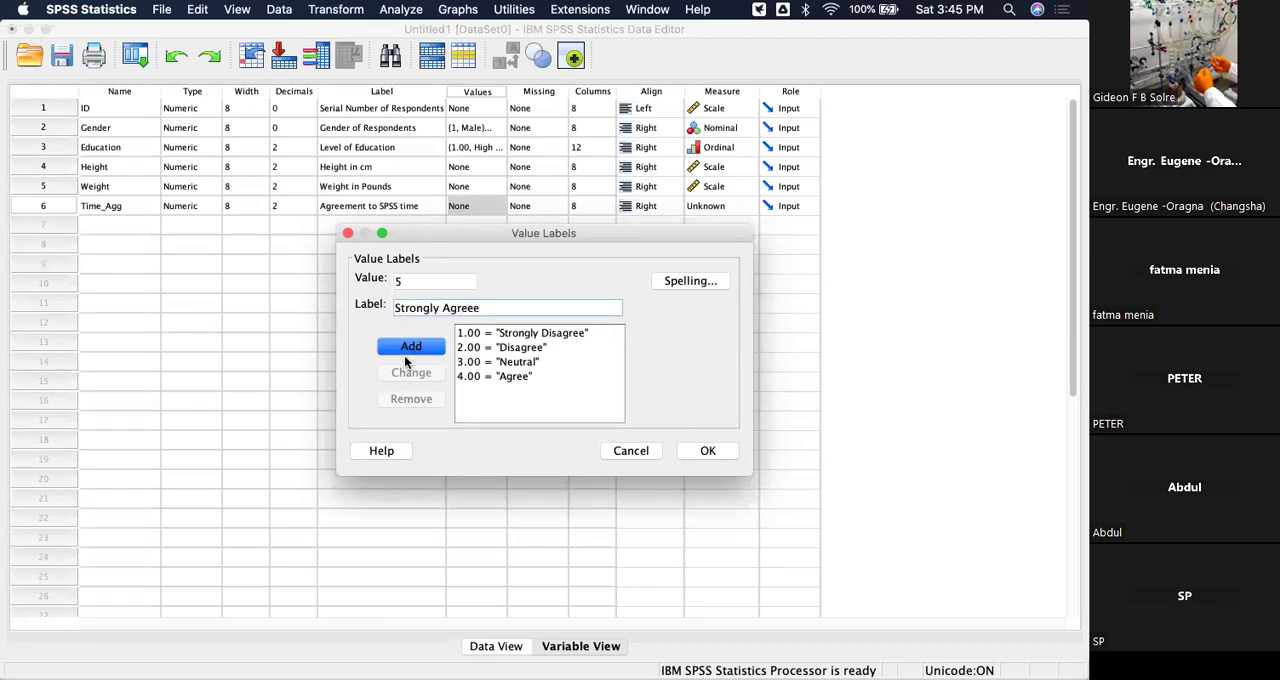
left_click(406, 347)
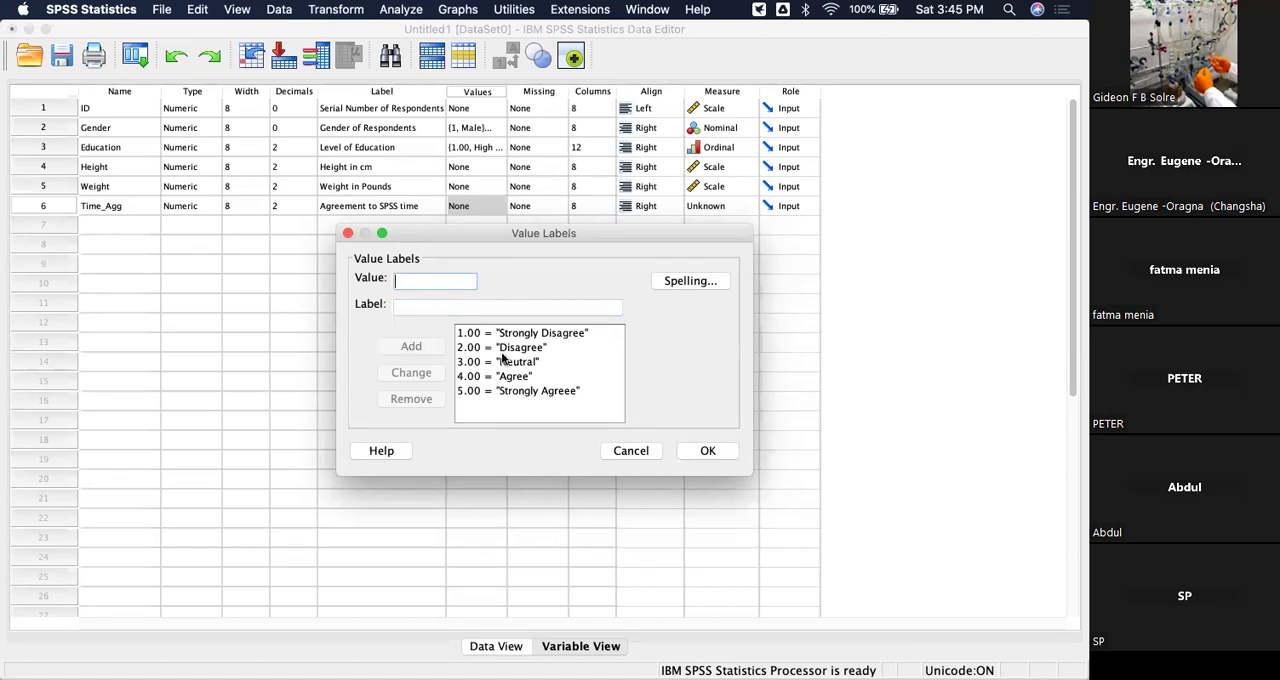
left_click(707, 451)
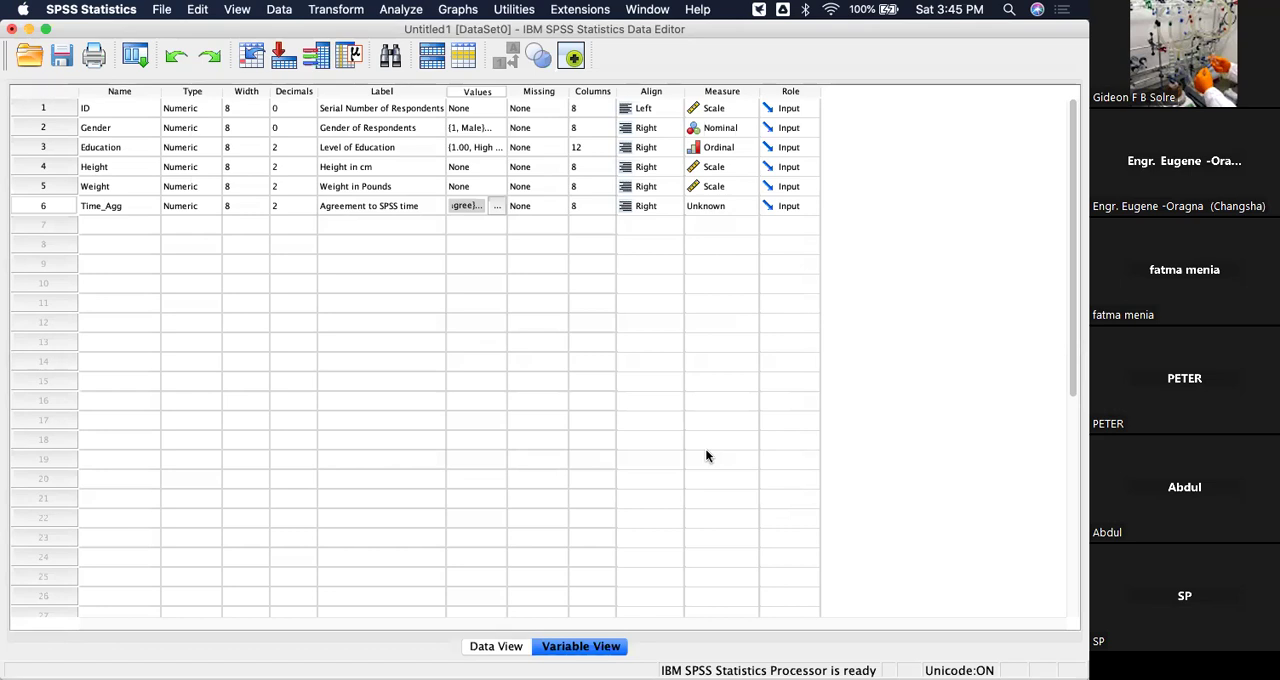
Set the decimals of the Time_Agg variable to 0.
left_click(307, 198)
left_click(309, 201)
left_click(309, 208)
left_click(309, 208)
left_click(309, 208)
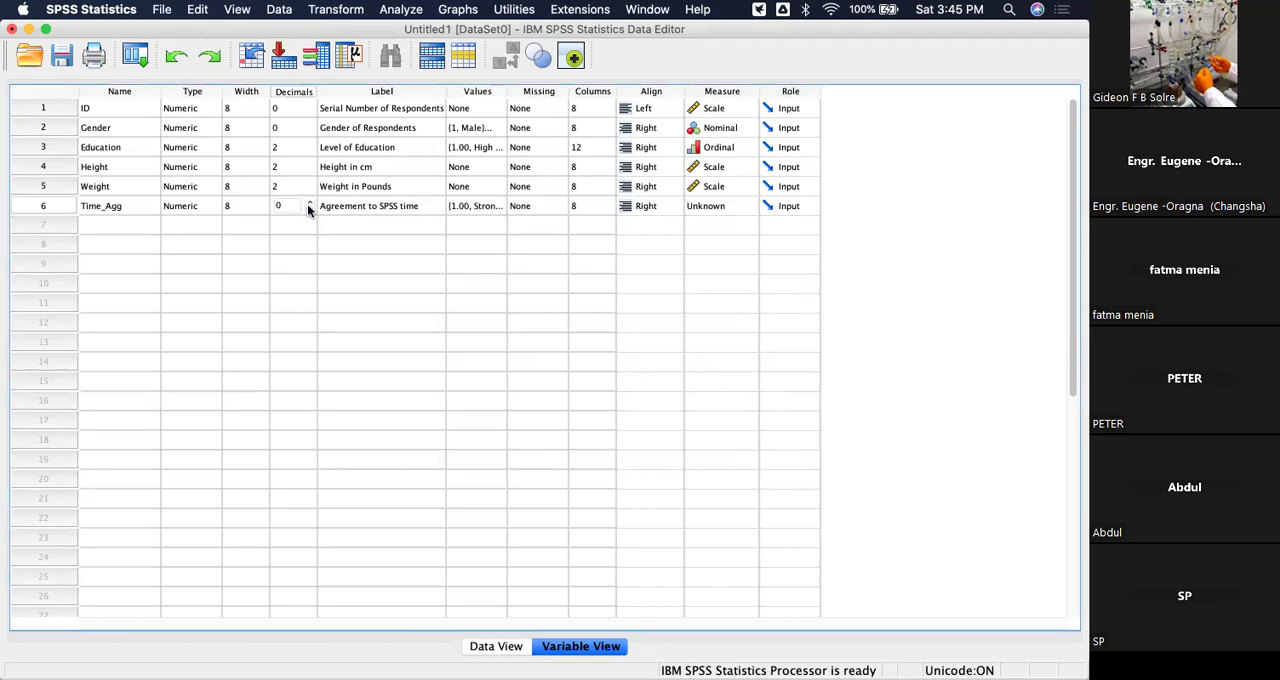
left_click(383, 221)
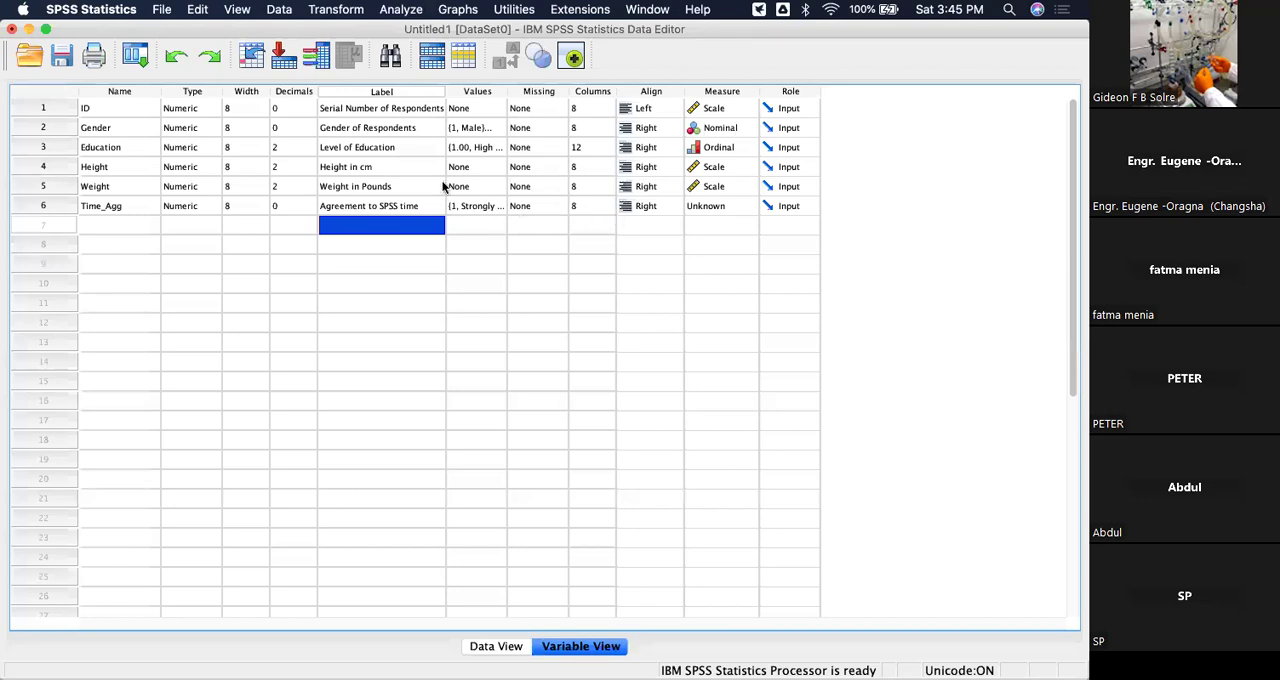
Set the measurement level of Time_Agg to Ordinal.
left_click(736, 205)
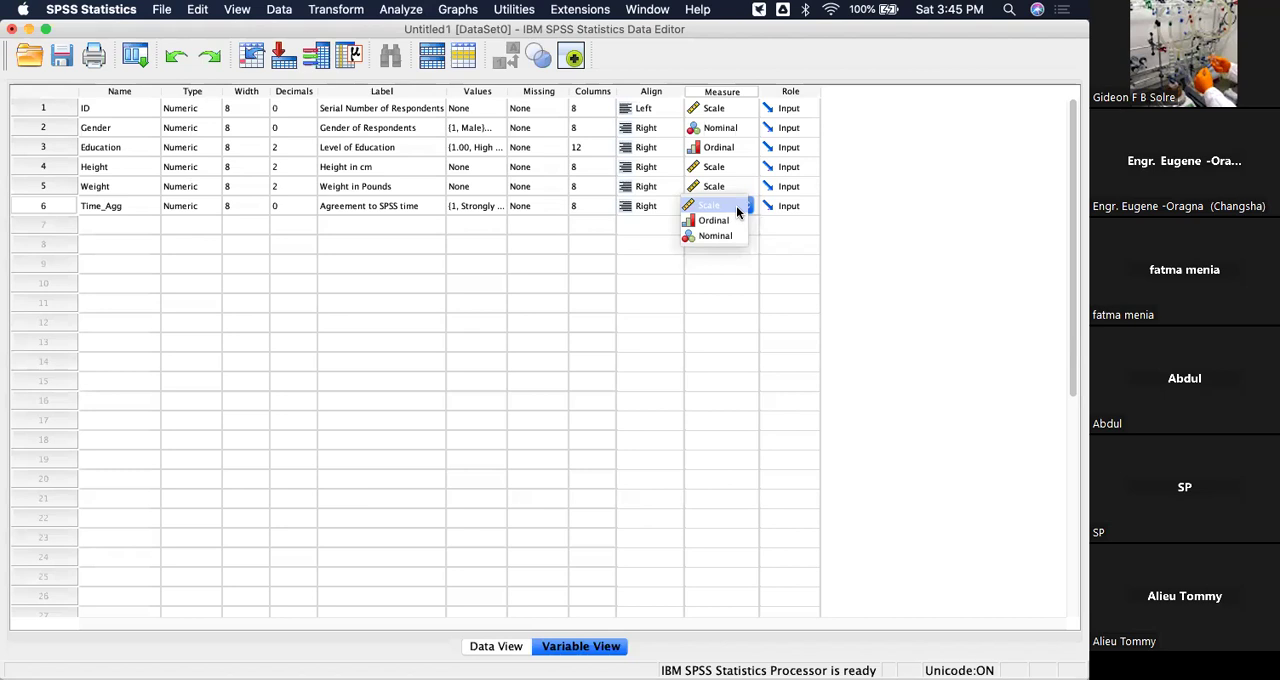
left_click(724, 220)
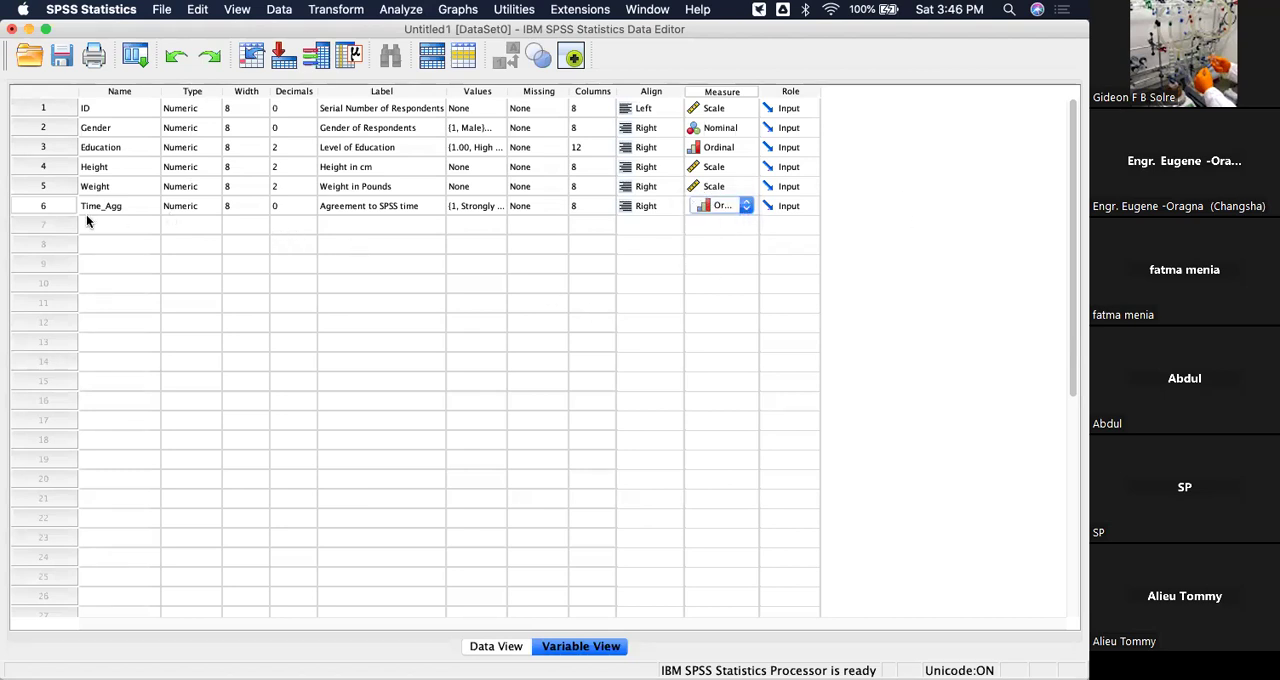
left_click(53, 222)
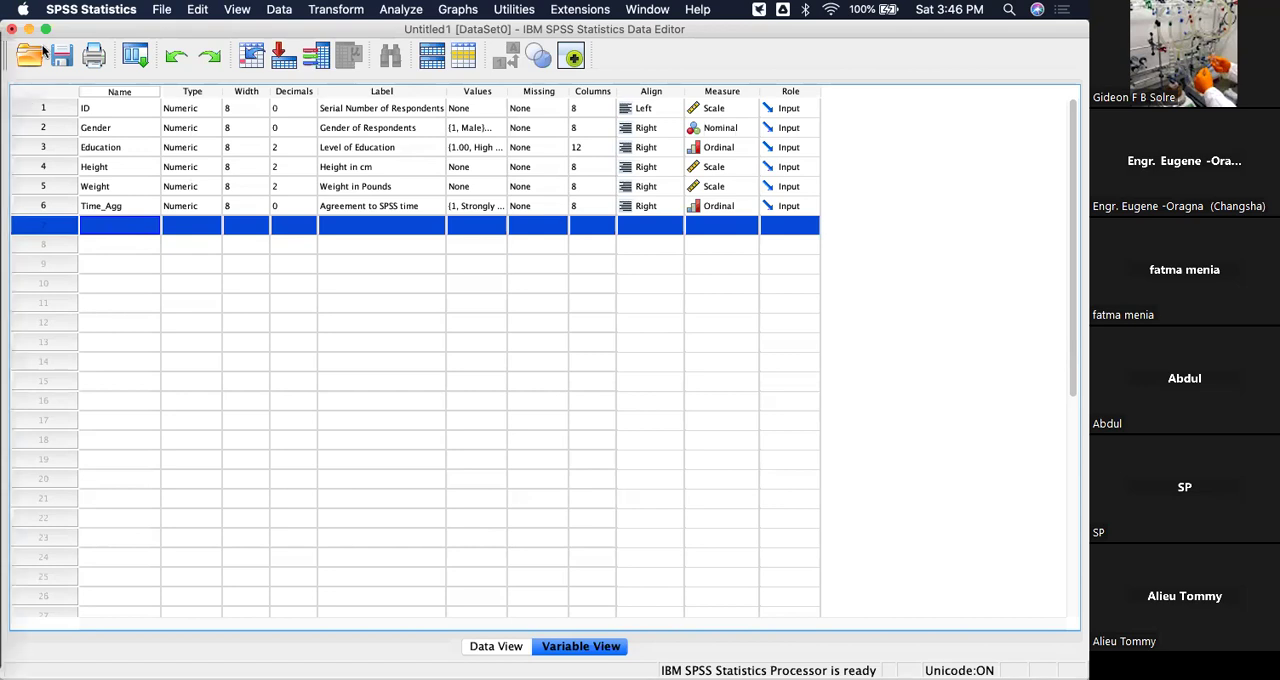
left_click(162, 12)
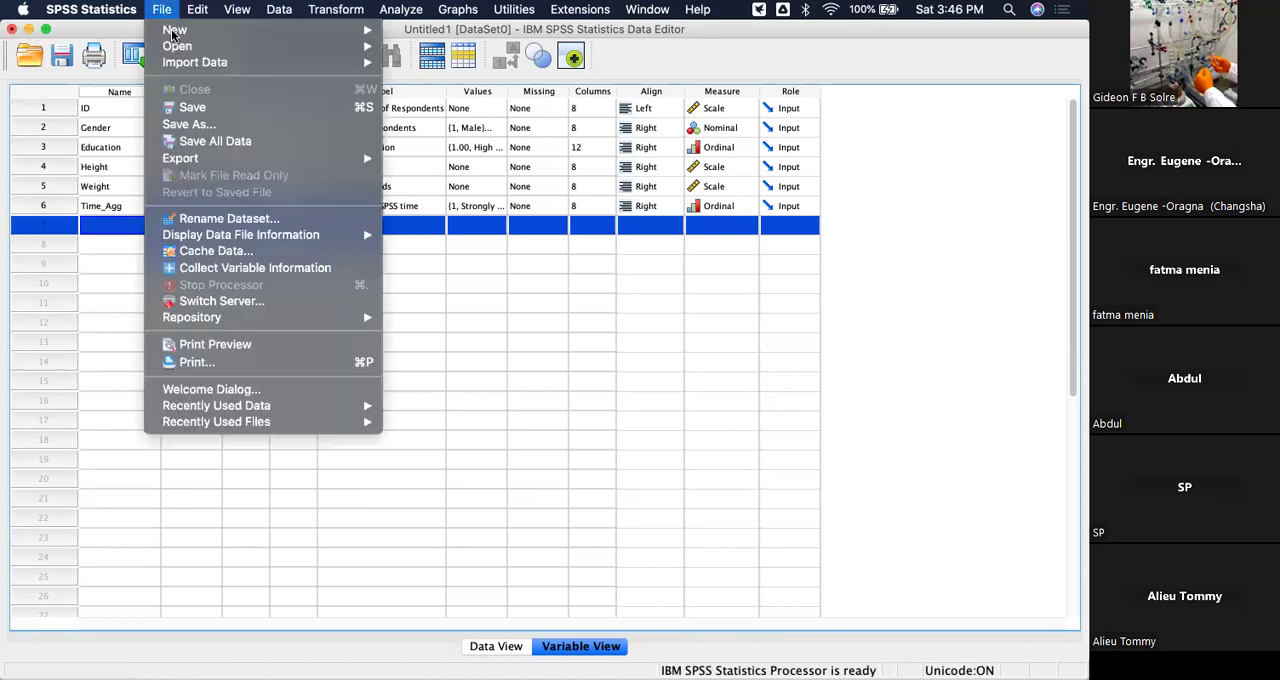
left_click(194, 107)
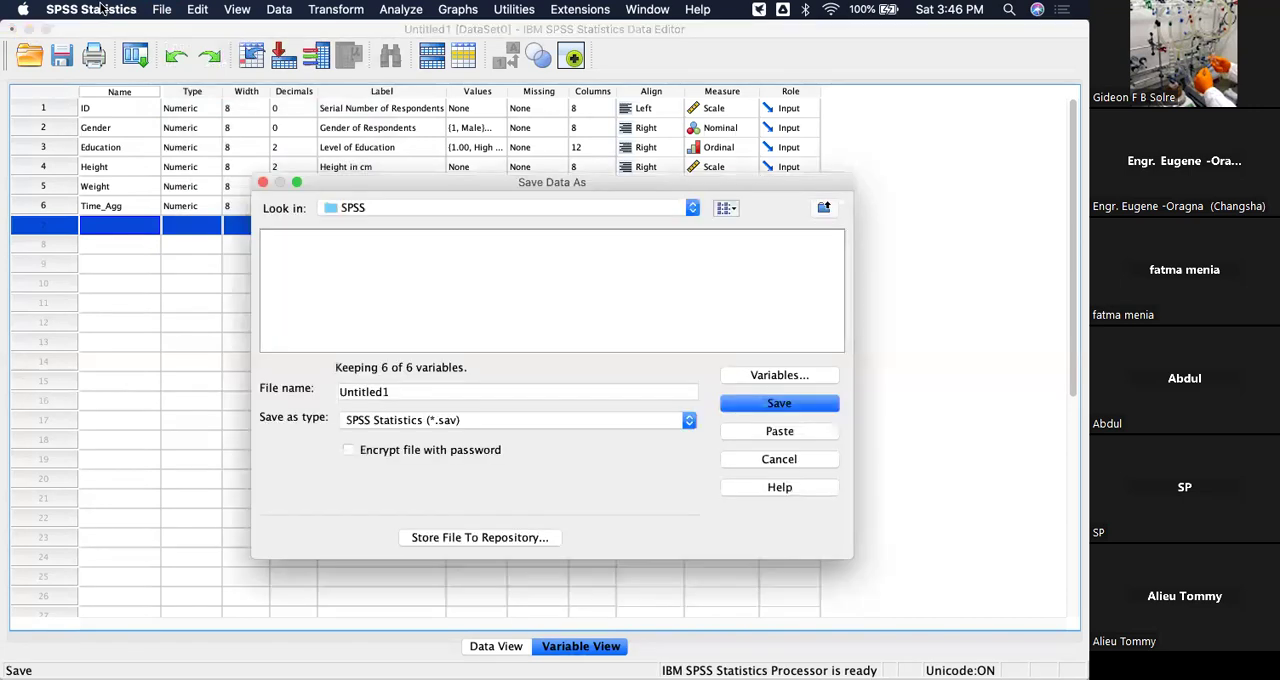
left_click(770, 463)
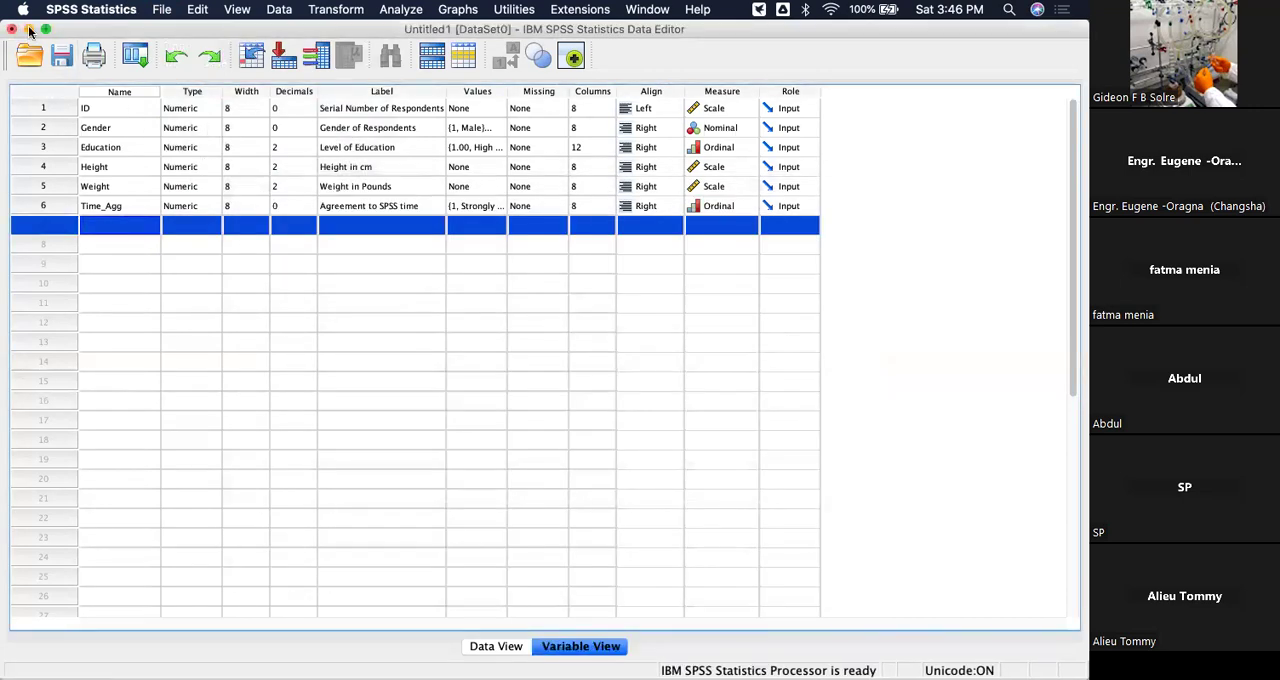
Save the dataset as Untitled1 in SPSS Statistics (*.sav) format in the SPSS folder.
left_click(165, 10)
left_click(194, 107)
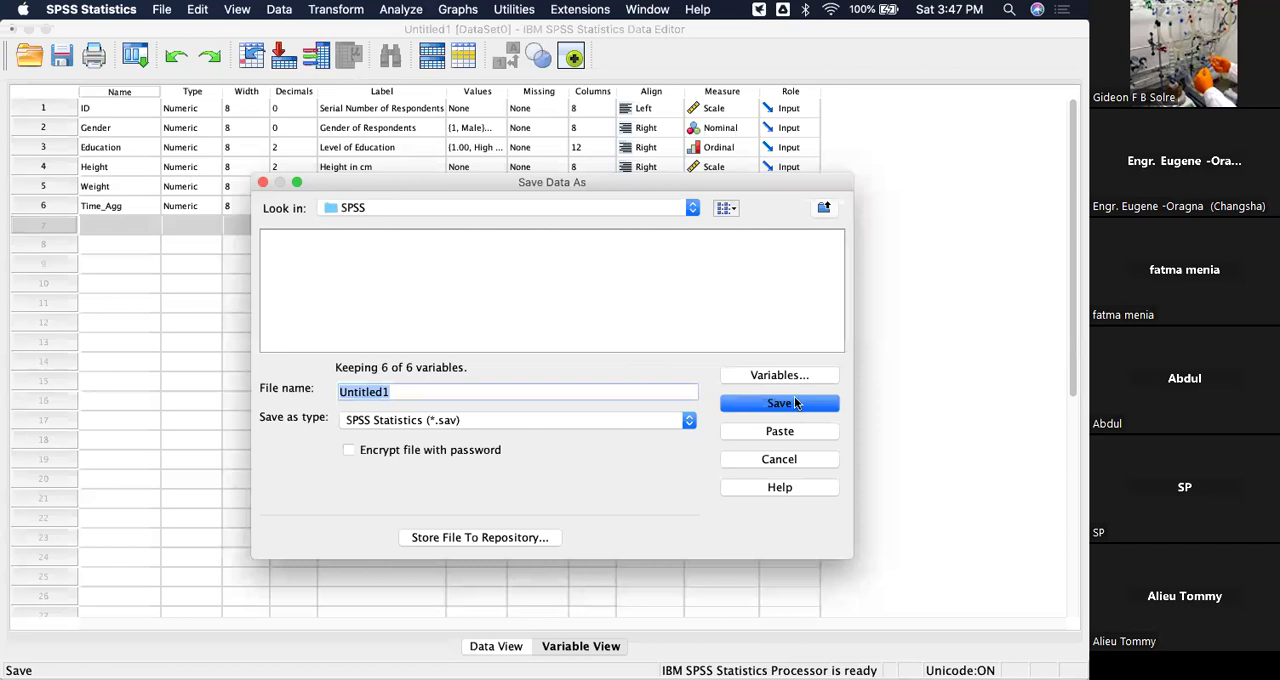
left_click(797, 402)
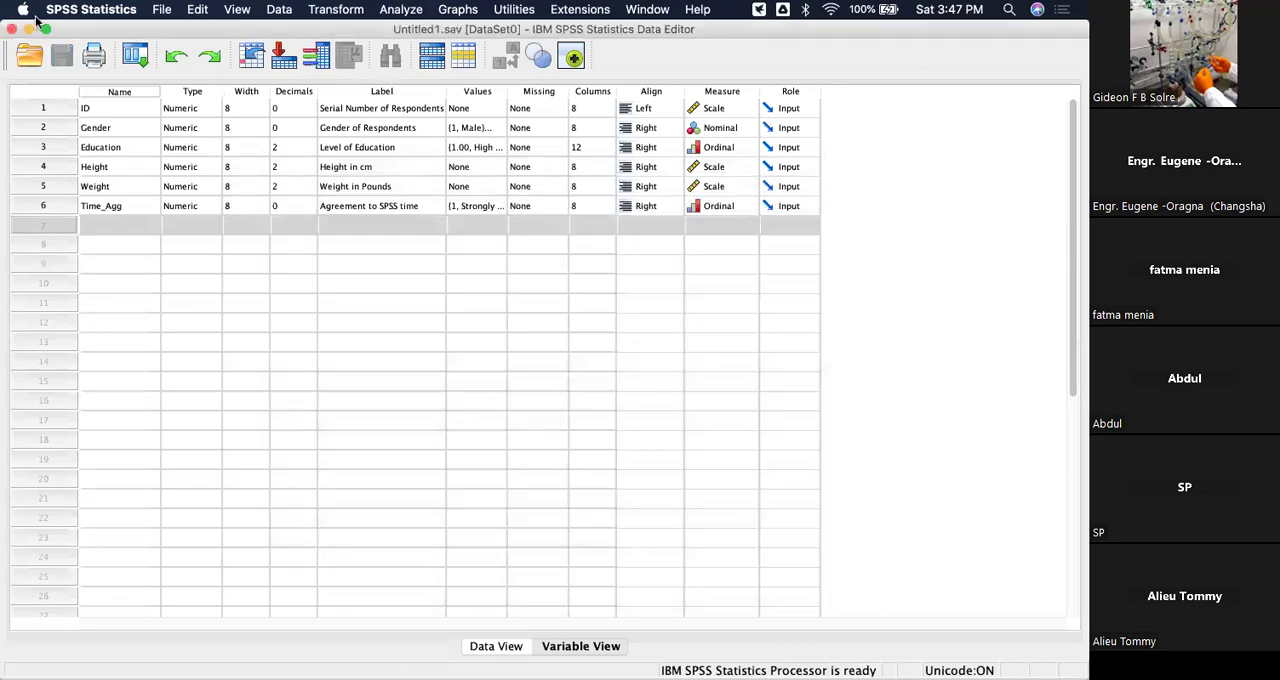
View the save command's log in the Output viewer and return to the Untitled1.sav Data Editor.
left_click(29, 29)
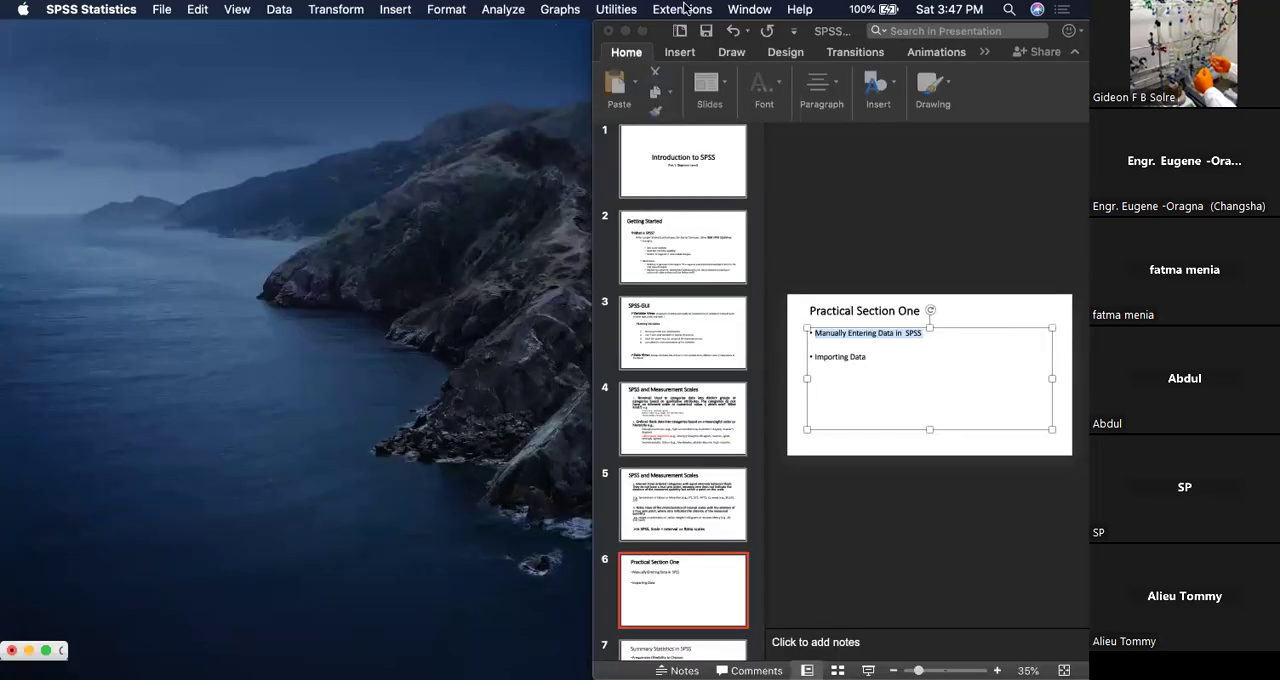
left_click(624, 30)
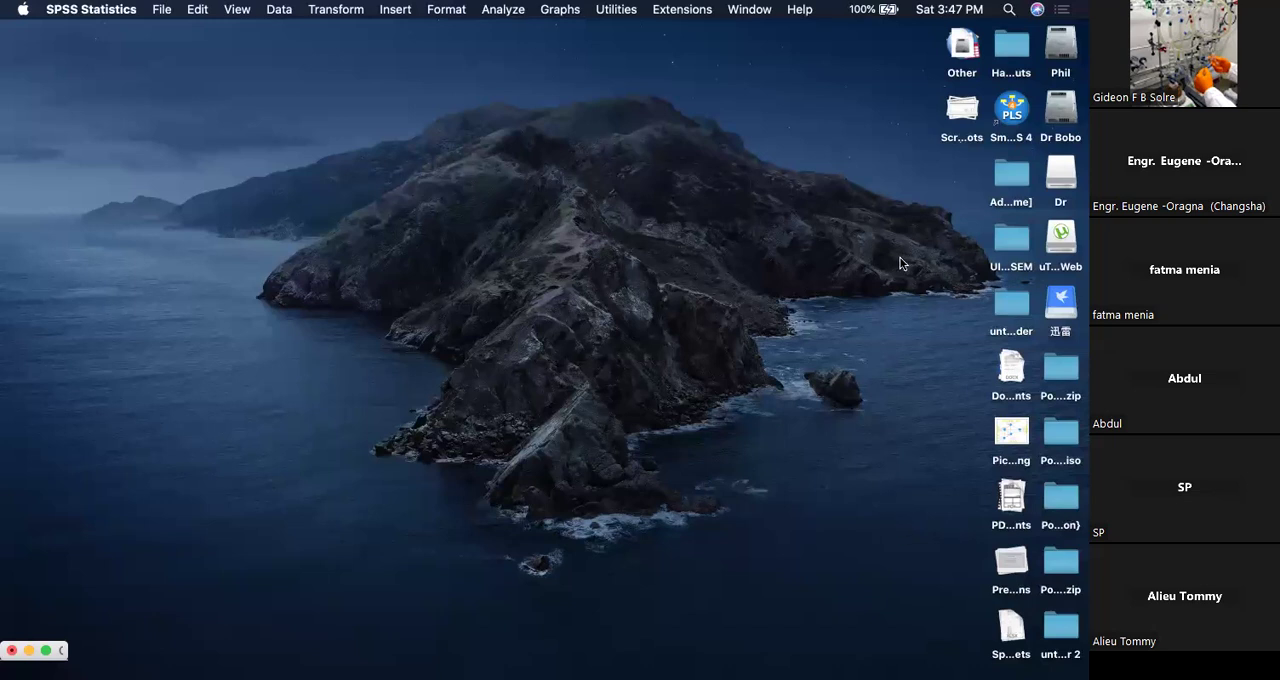
mouse_move(4, 226)
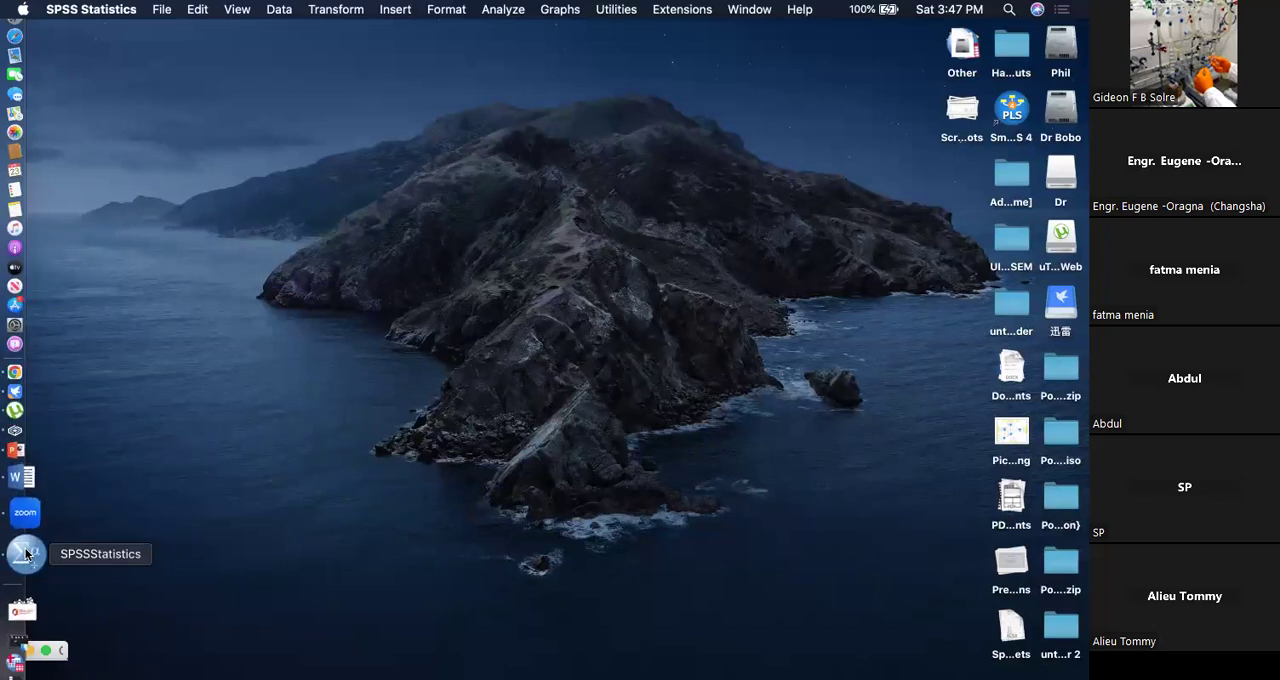
right_click(26, 554)
left_click(45, 651)
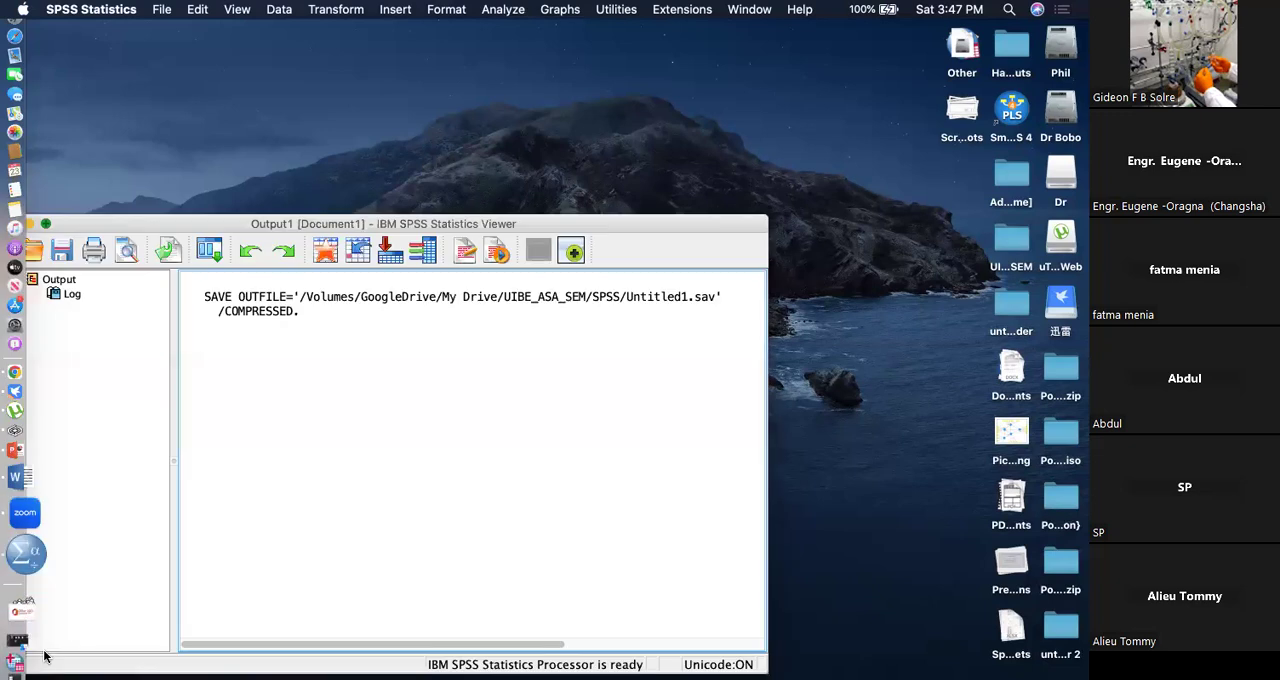
left_click(45, 223)
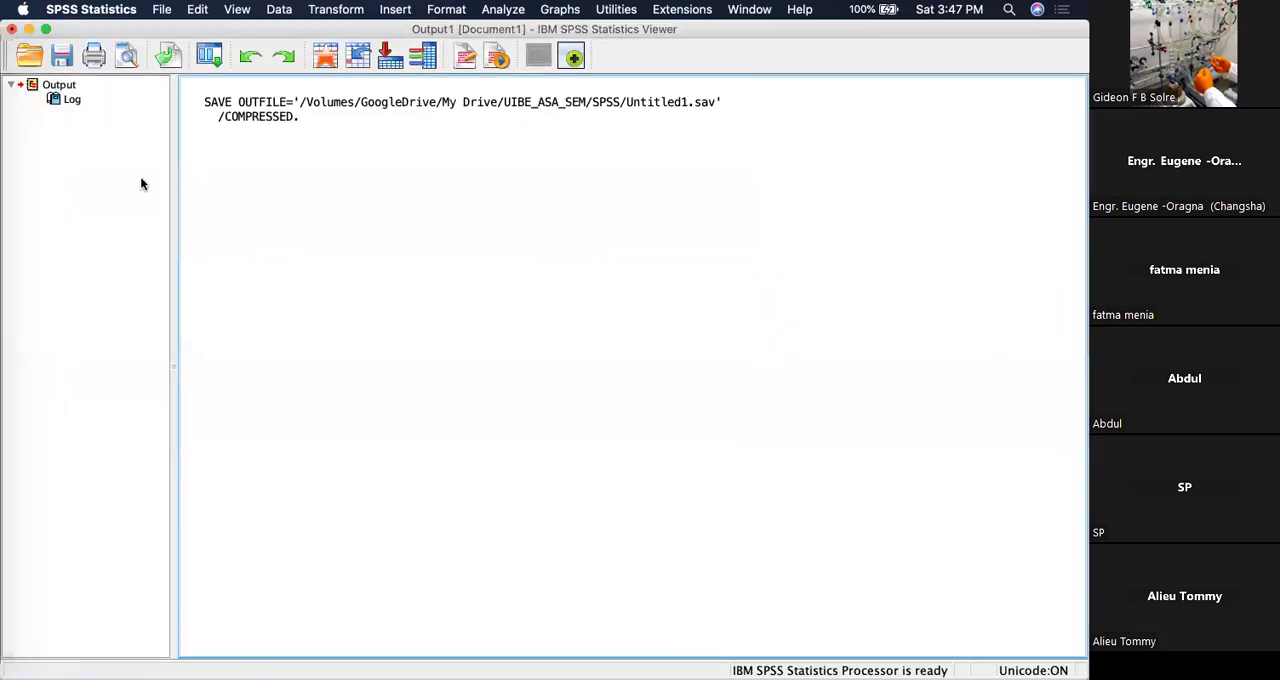
left_click(28, 30)
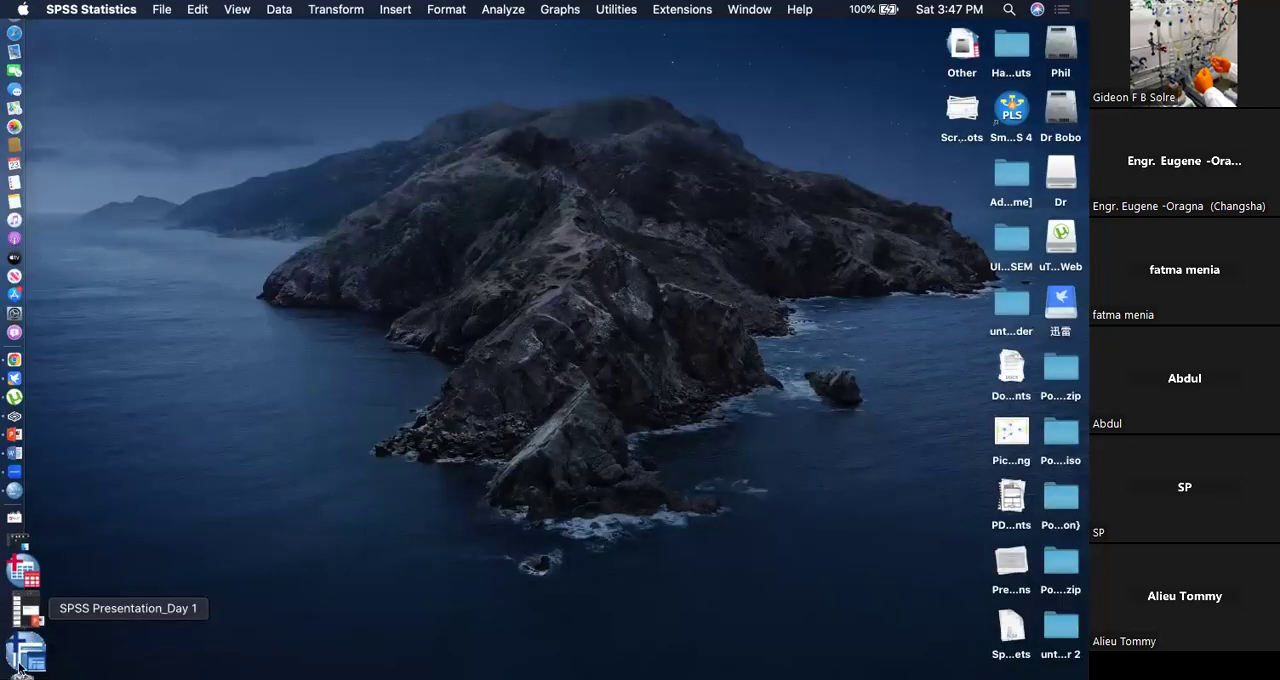
left_click(17, 541)
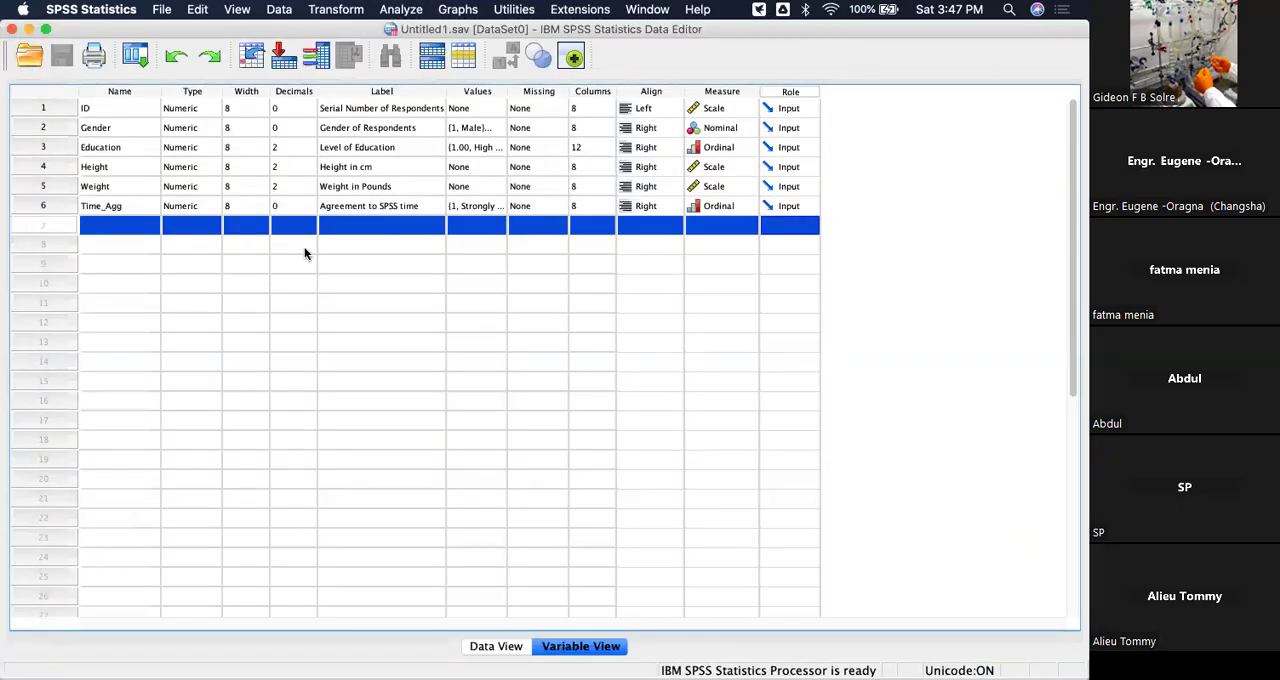
Name the seventh variable multiple_choice_question in Variable View.
left_click(111, 228)
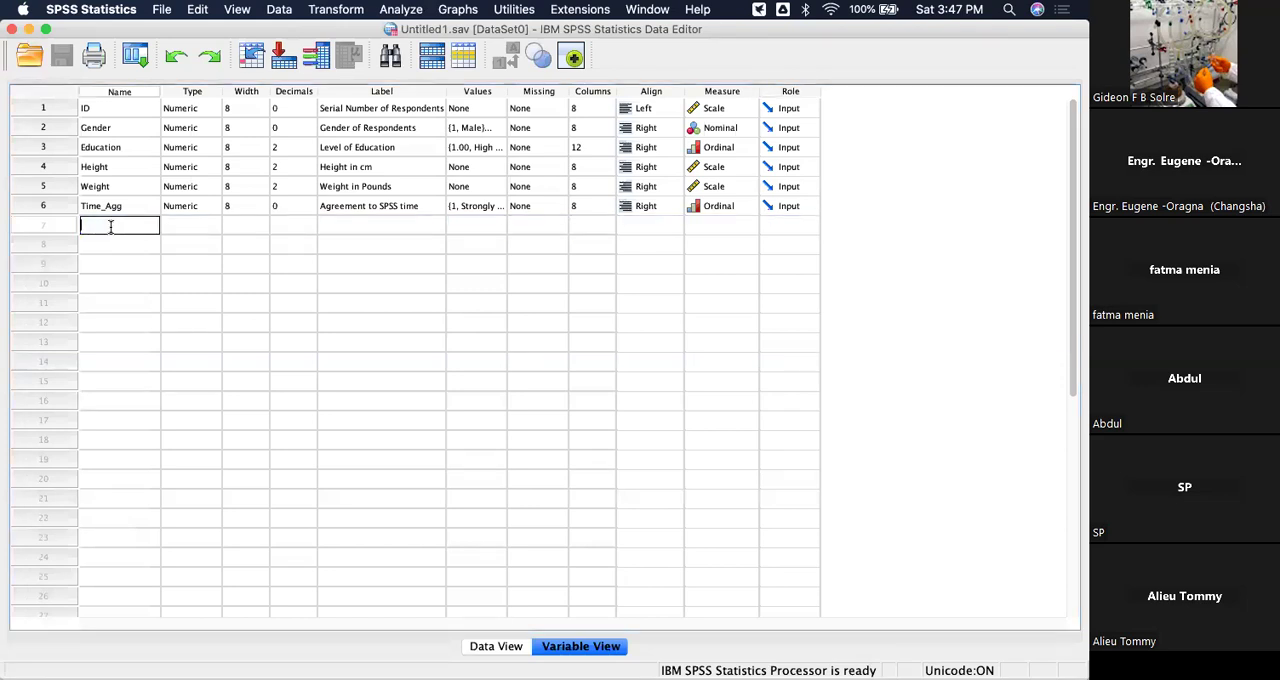
type("multiple_choice_question")
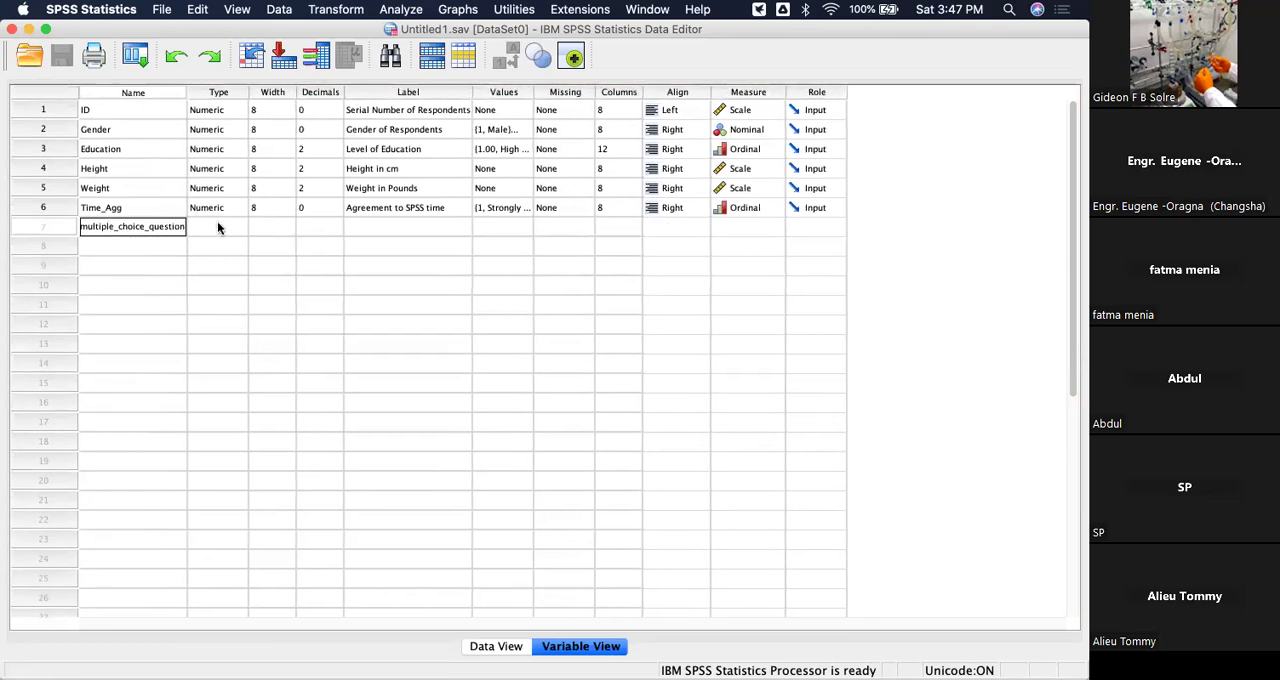
Label the multiple_choice_question variable "Choose As many as applicable".
left_click(396, 224)
left_click(400, 227)
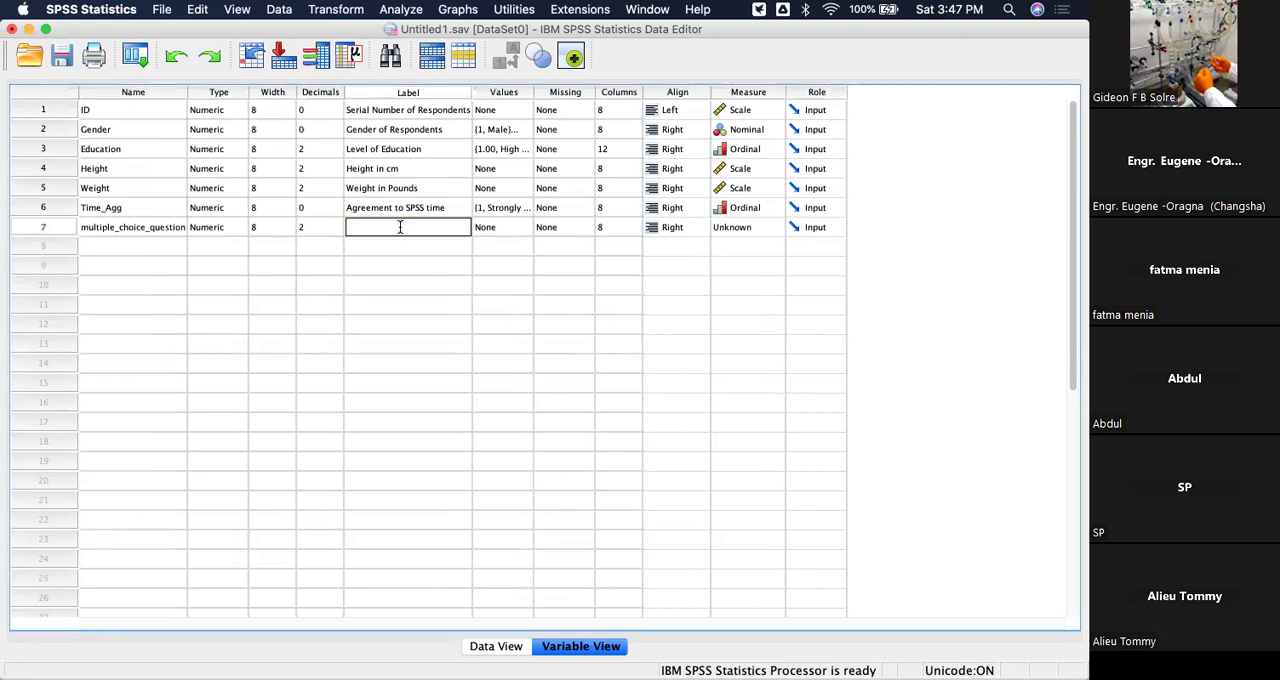
type("Choose As ")
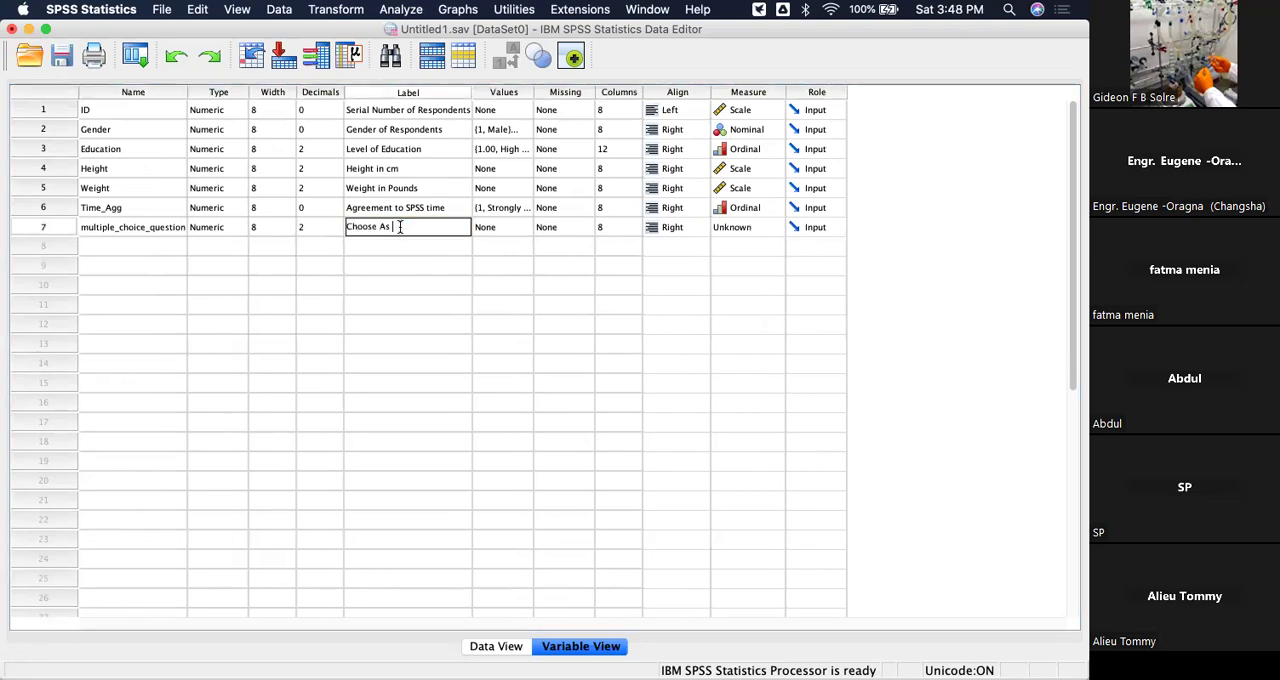
type("many as applicable")
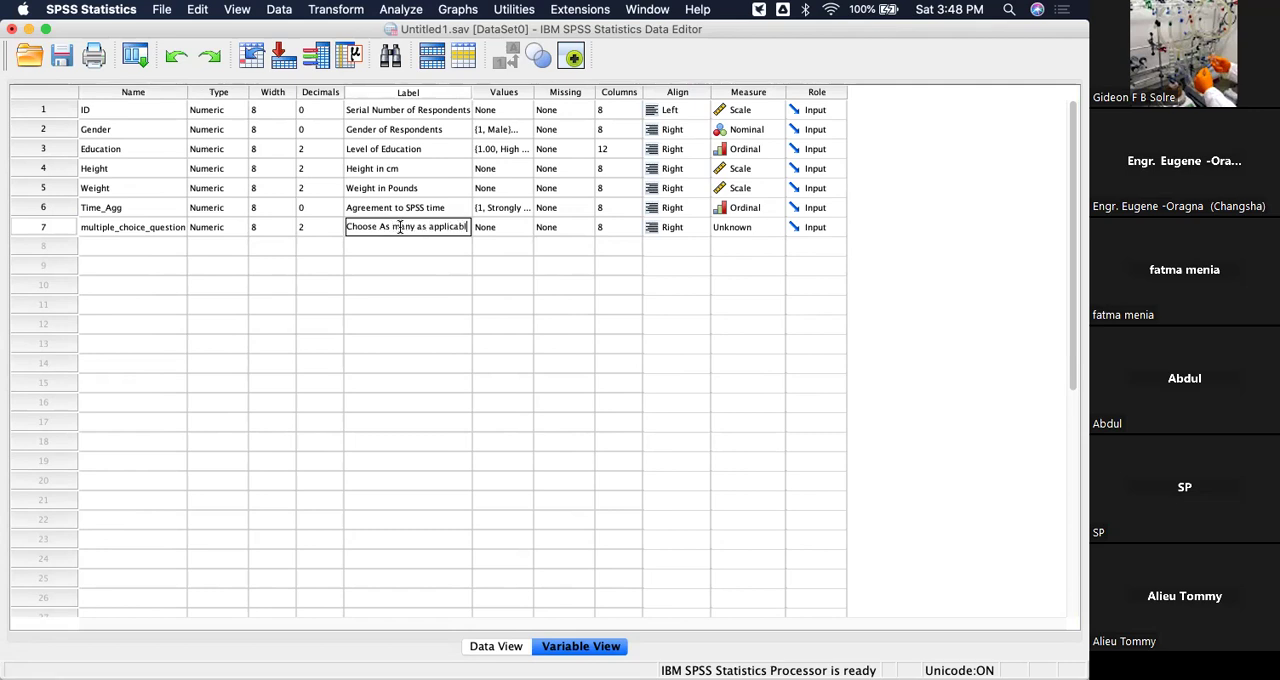
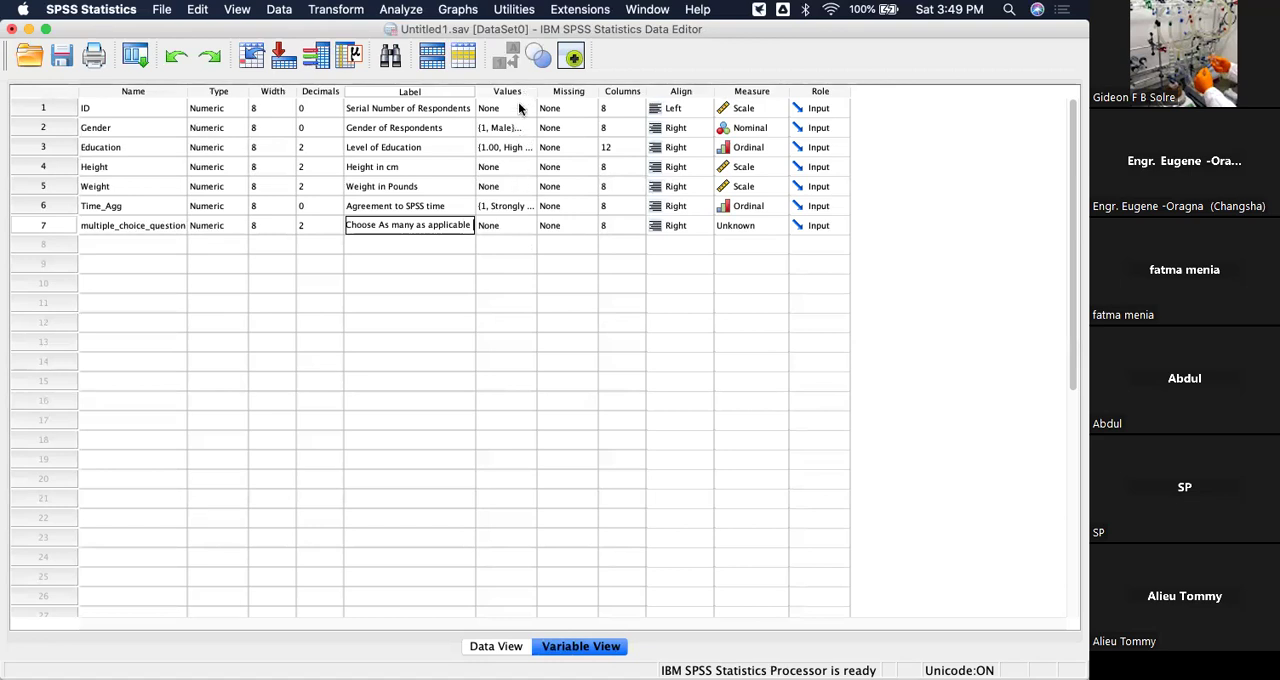
Assign the value labels 1 = "Yes" and 0 = "Elswhere" to the multiple_choice_question variable.
double_click(520, 226)
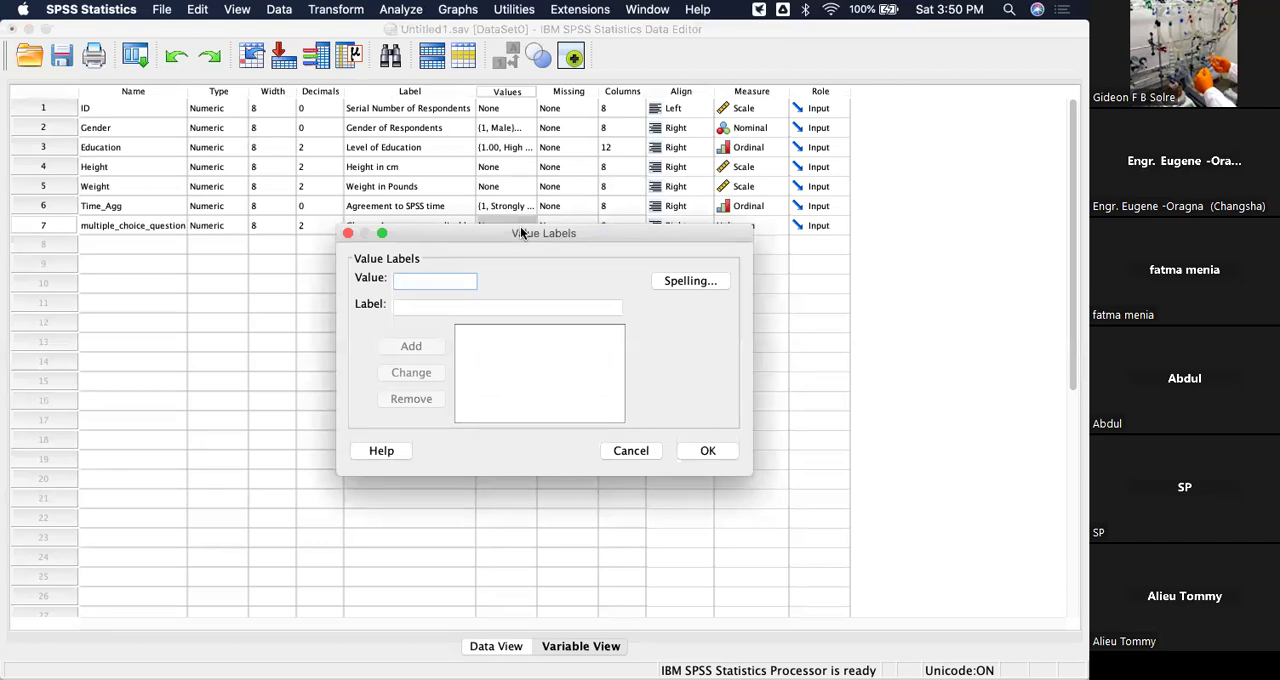
type("1")
left_click(485, 303)
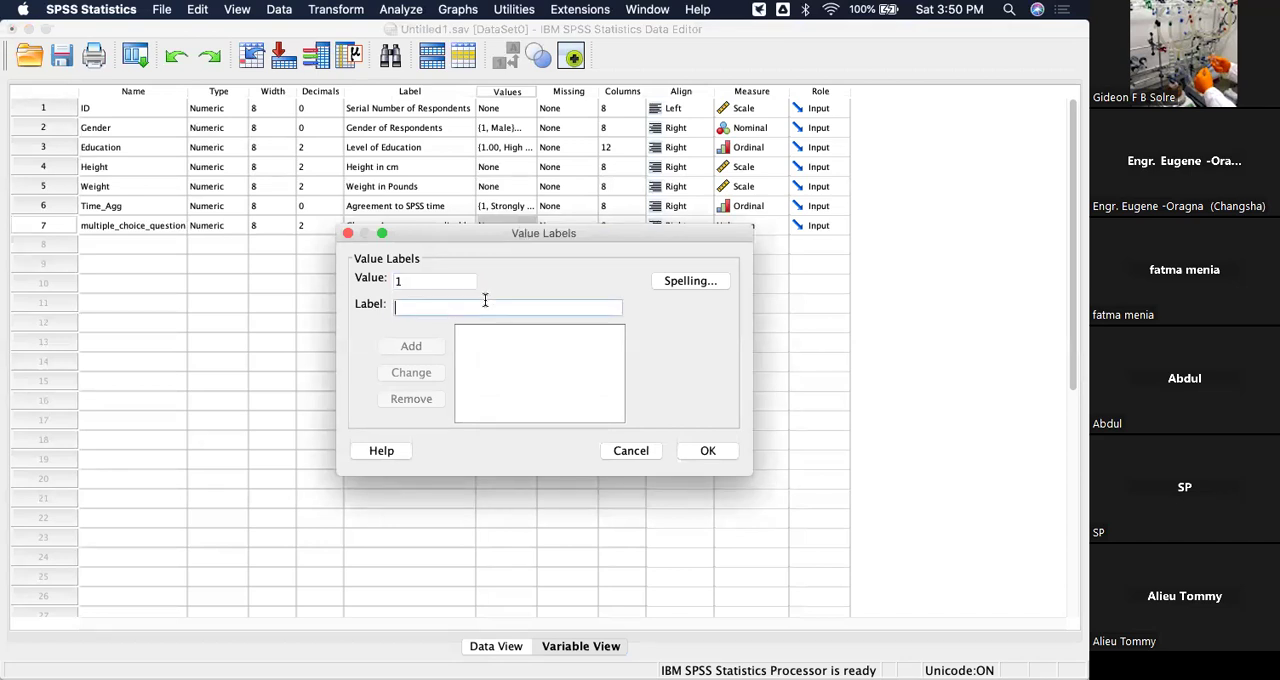
type("Yes")
left_click(430, 345)
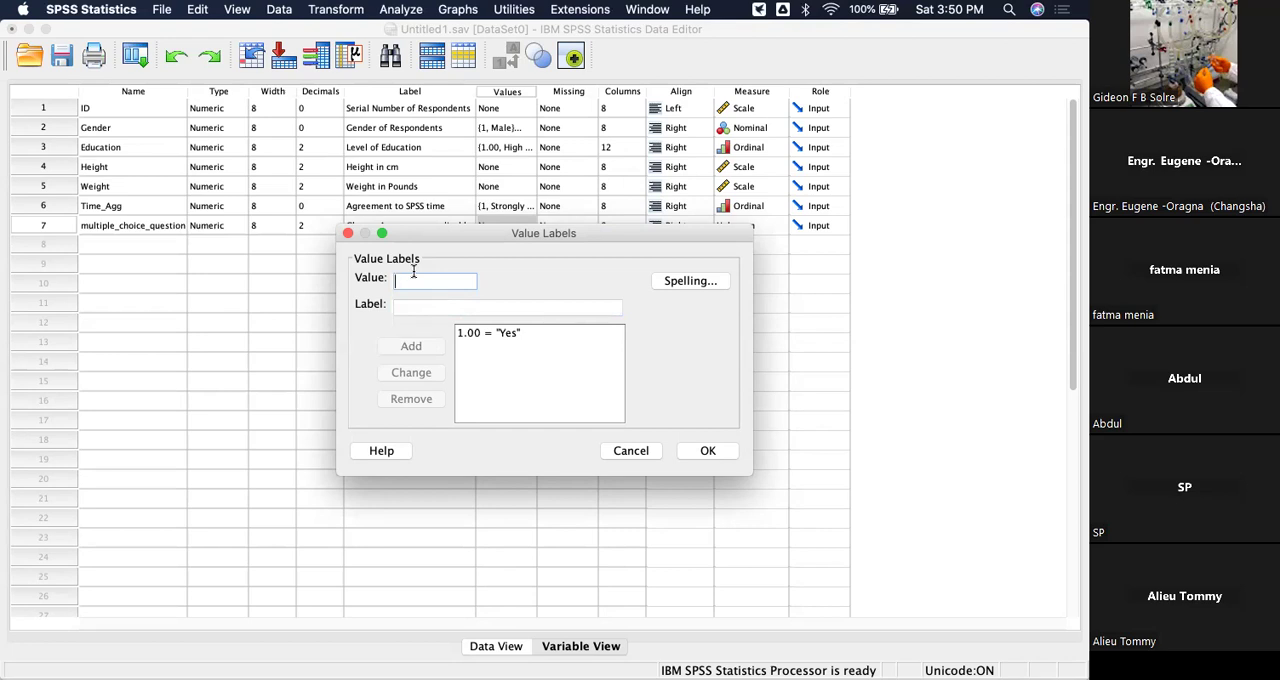
type("0")
left_click(422, 303)
type("El")
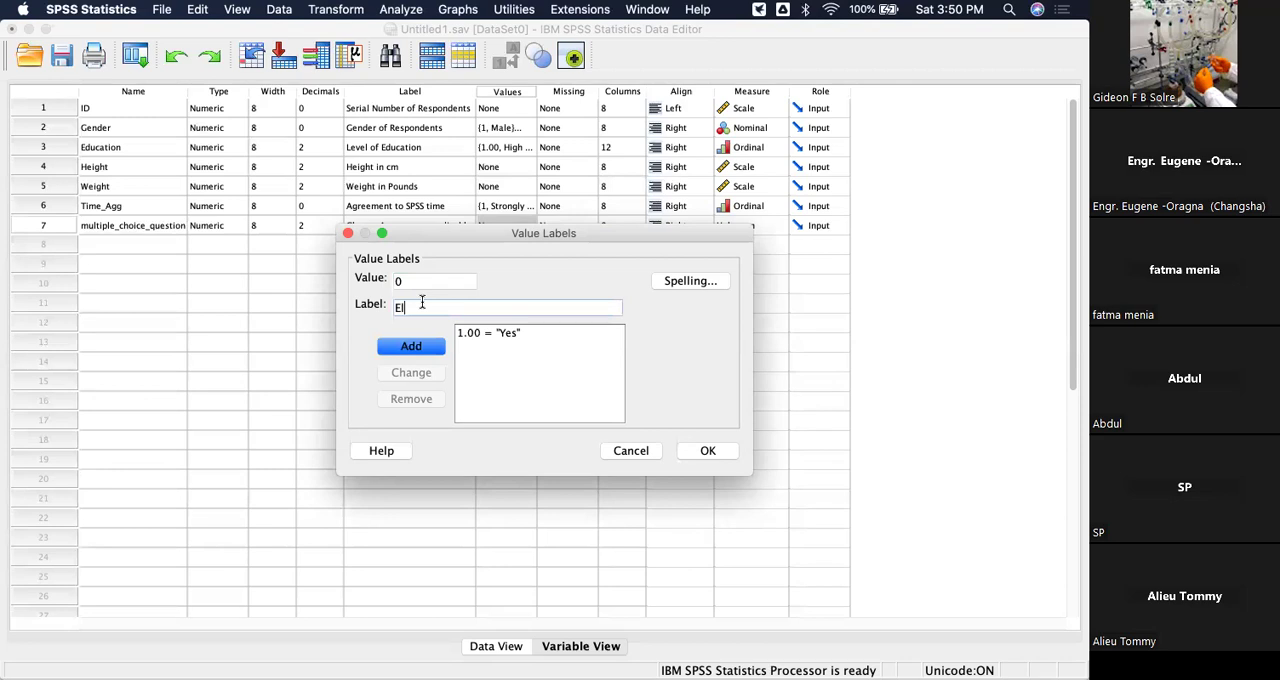
type("swhere")
left_click(420, 347)
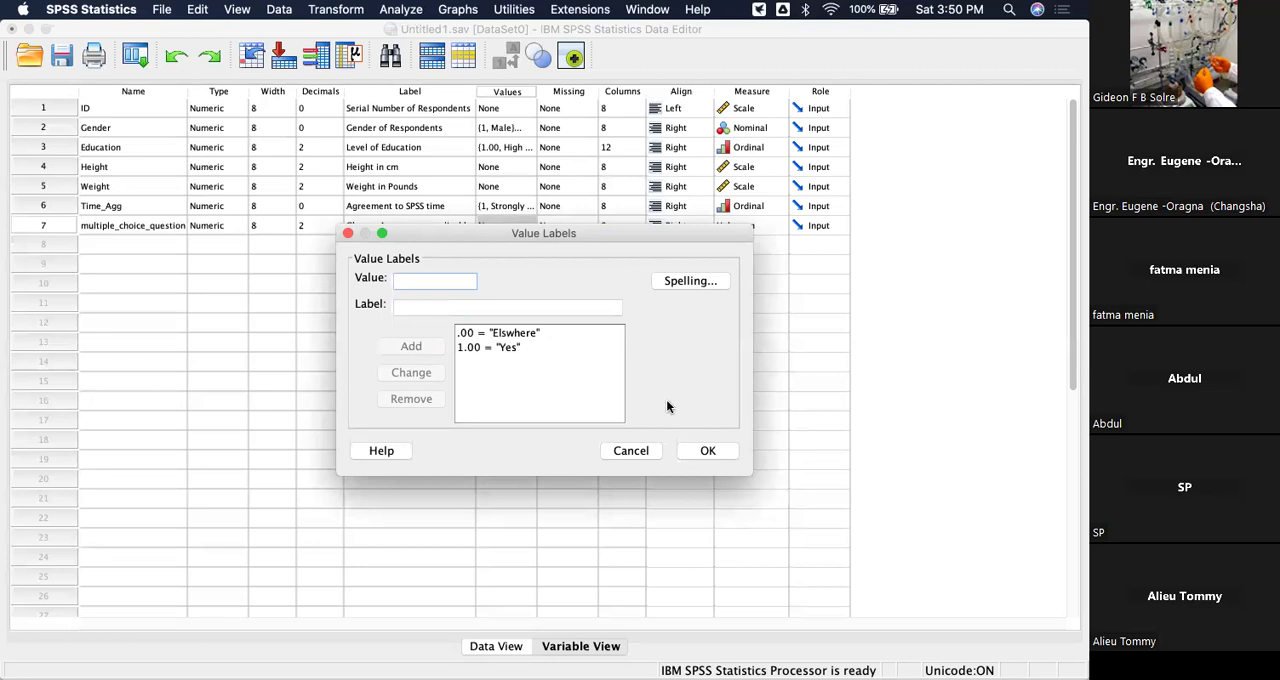
left_click(708, 451)
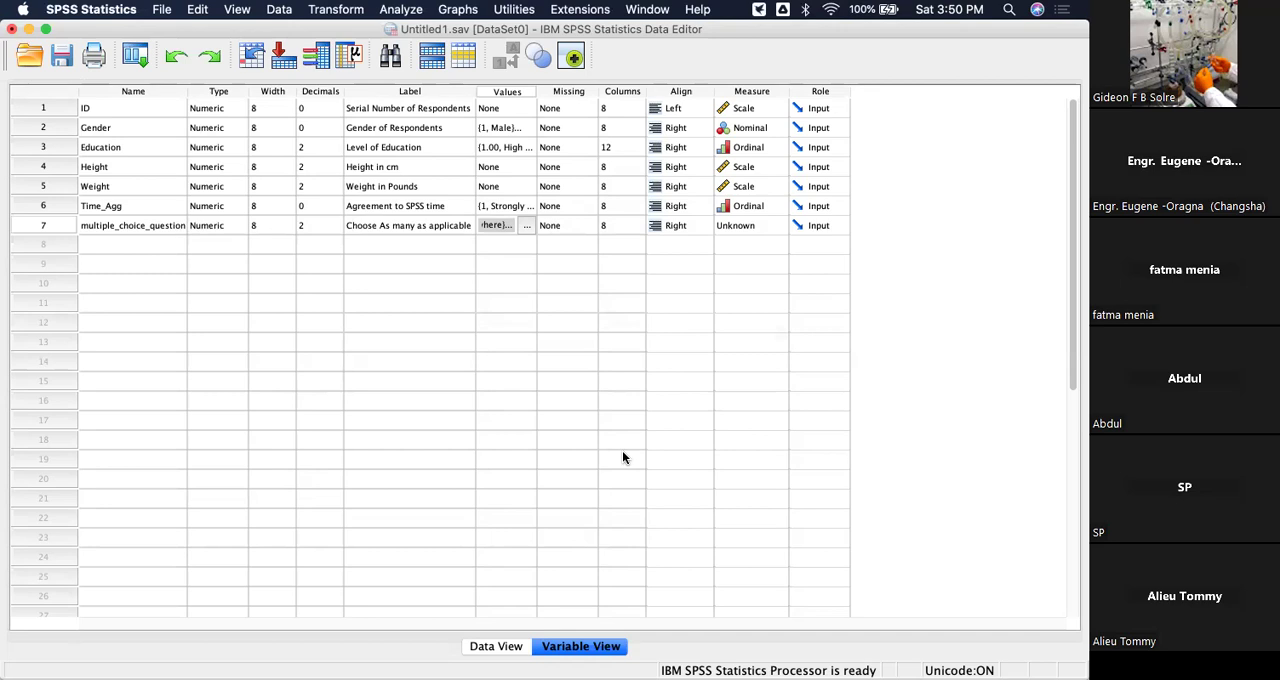
Widen the Time_Agg and multiple_choice_question columns in Data View to widths of 13 and 15.
left_click(489, 647)
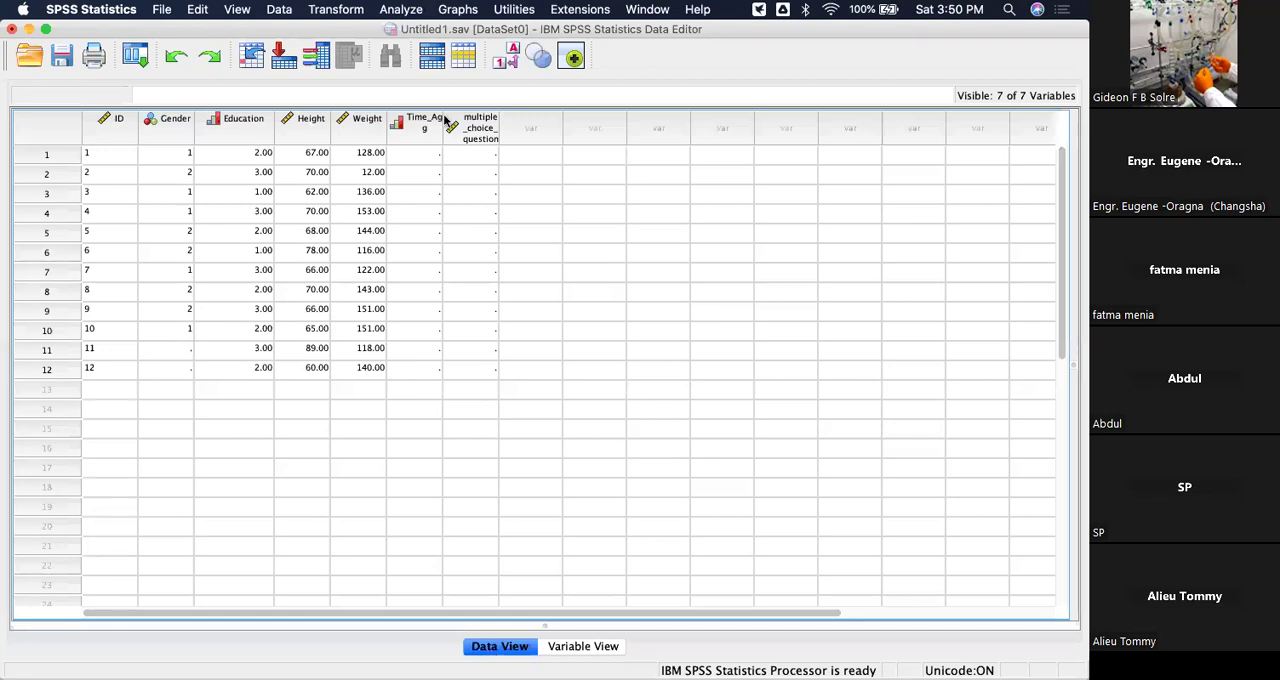
left_click_drag(443, 121, 571, 123)
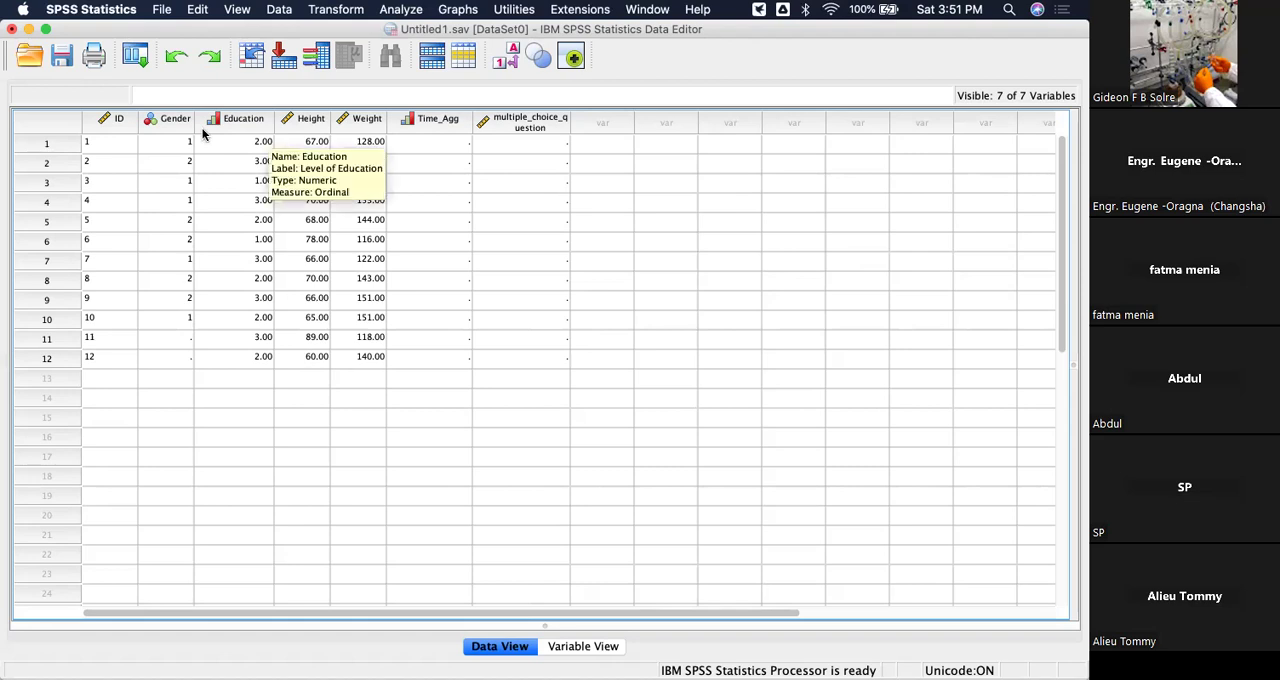
left_click(557, 154)
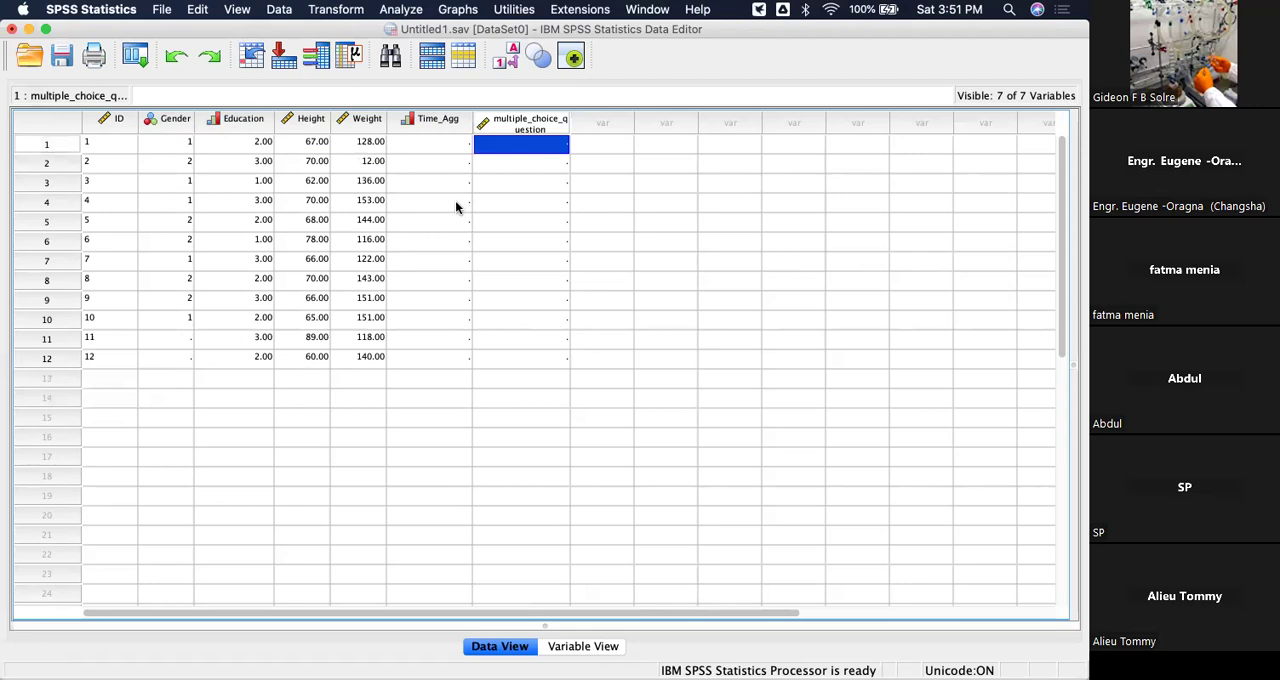
Add an eighth variable named R1 in Variable View and label it "run analysis".
left_click(578, 647)
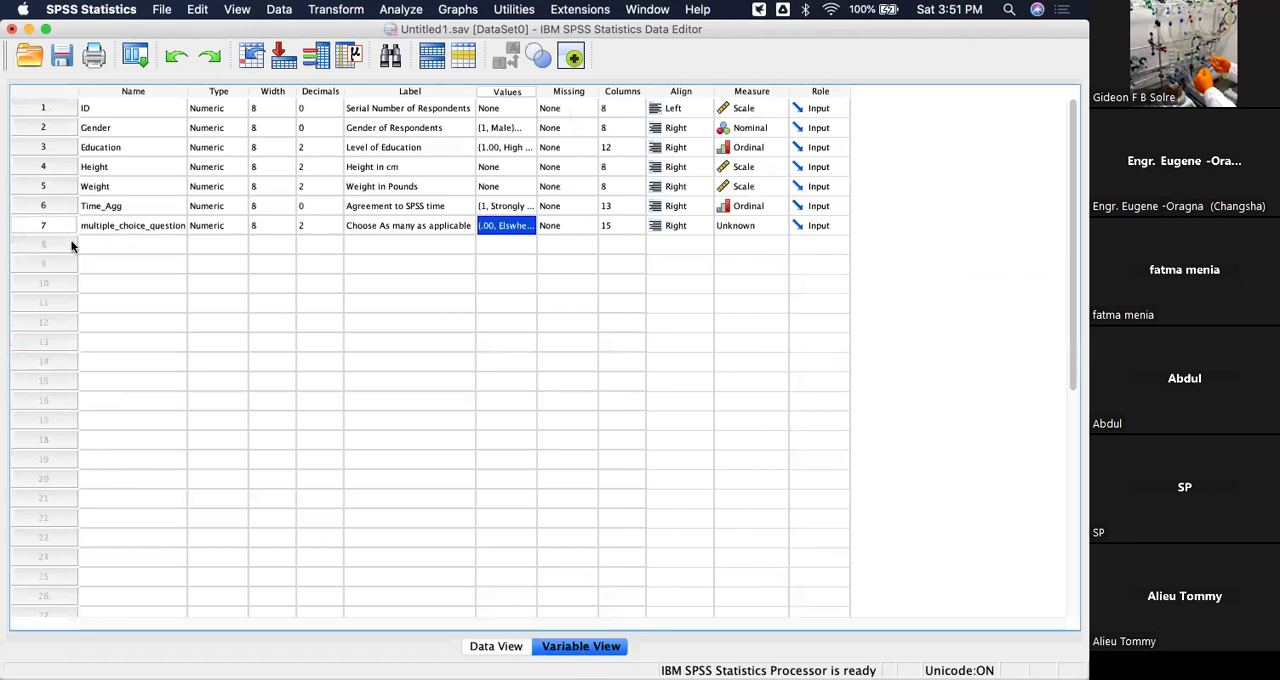
left_click(35, 227)
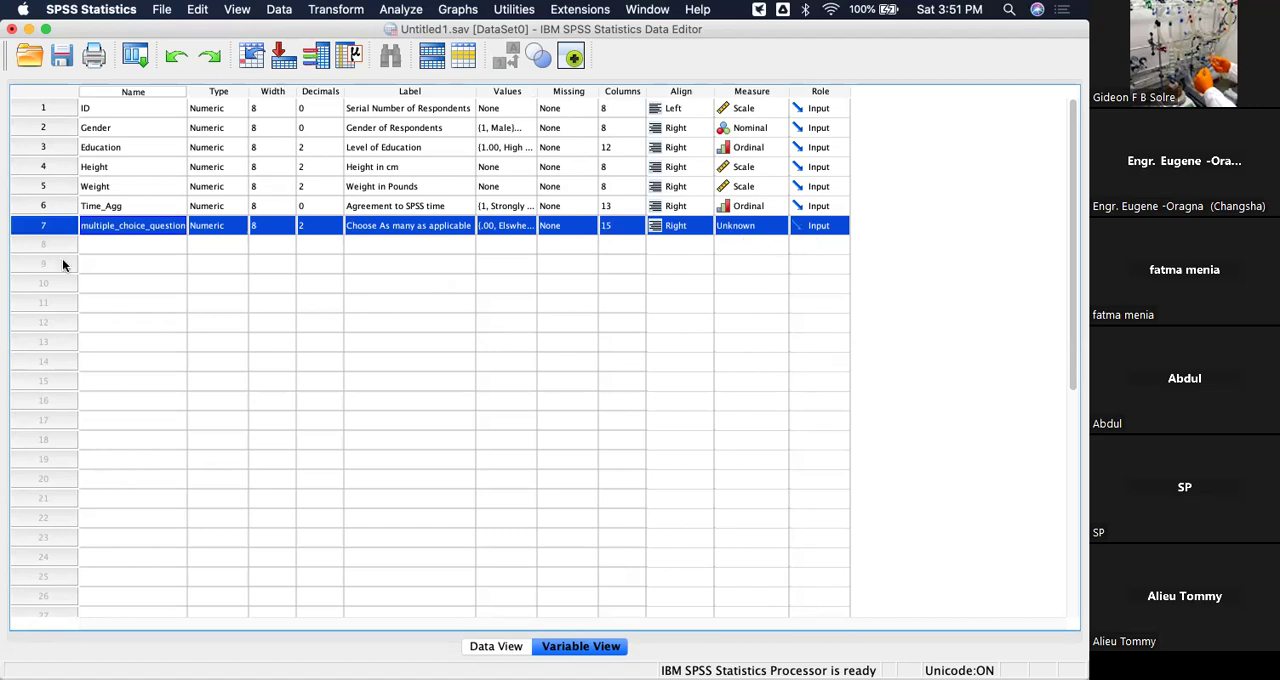
left_click(100, 247)
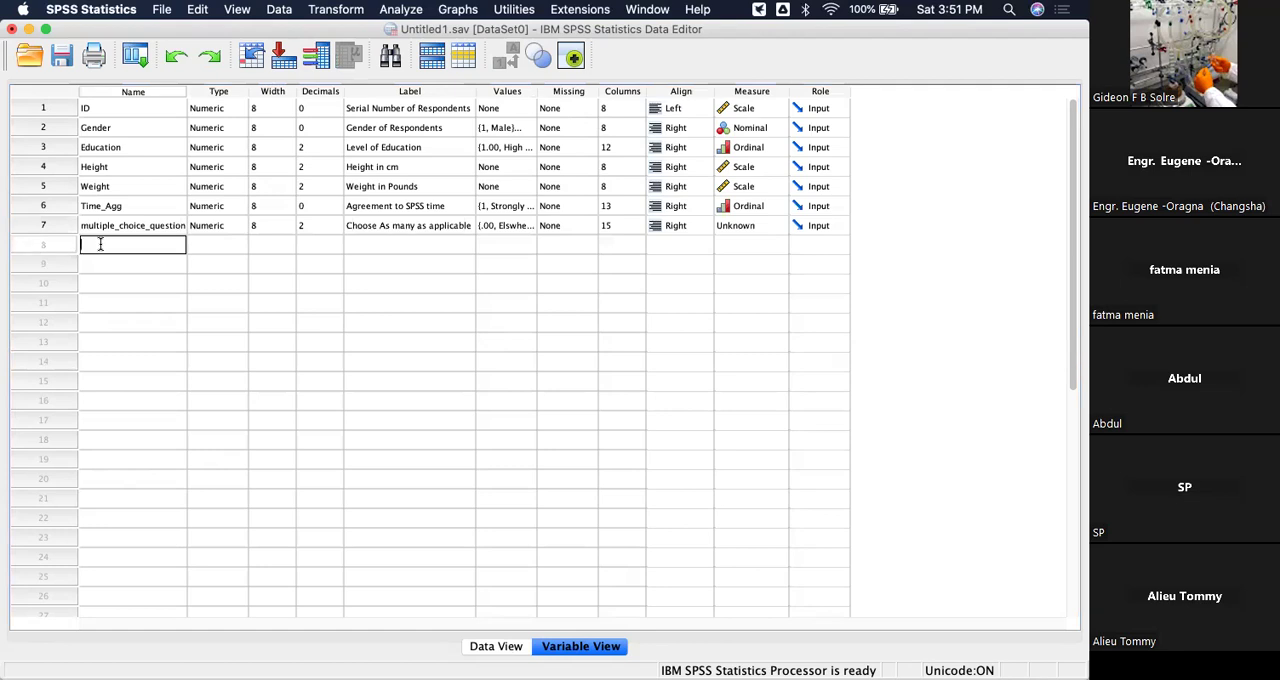
type("R1")
left_click(390, 245)
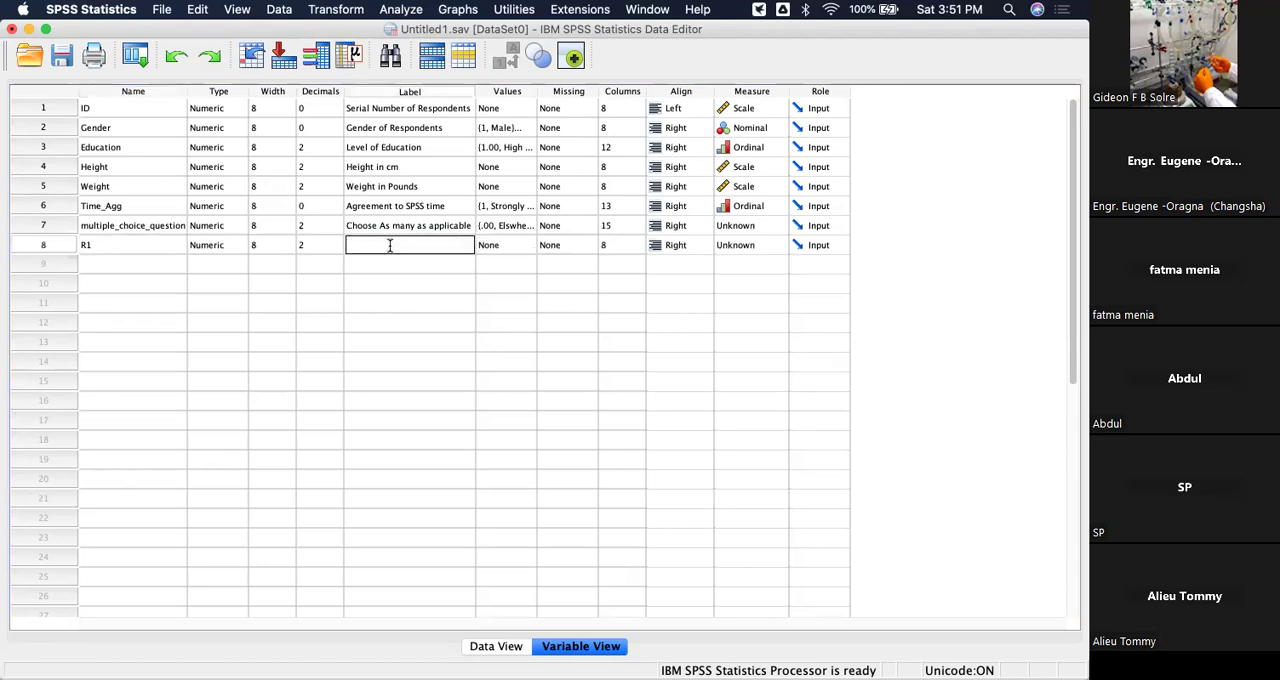
type("run analysis")
Review the value labels defined for the multiple_choice_question variable.
left_click(521, 341)
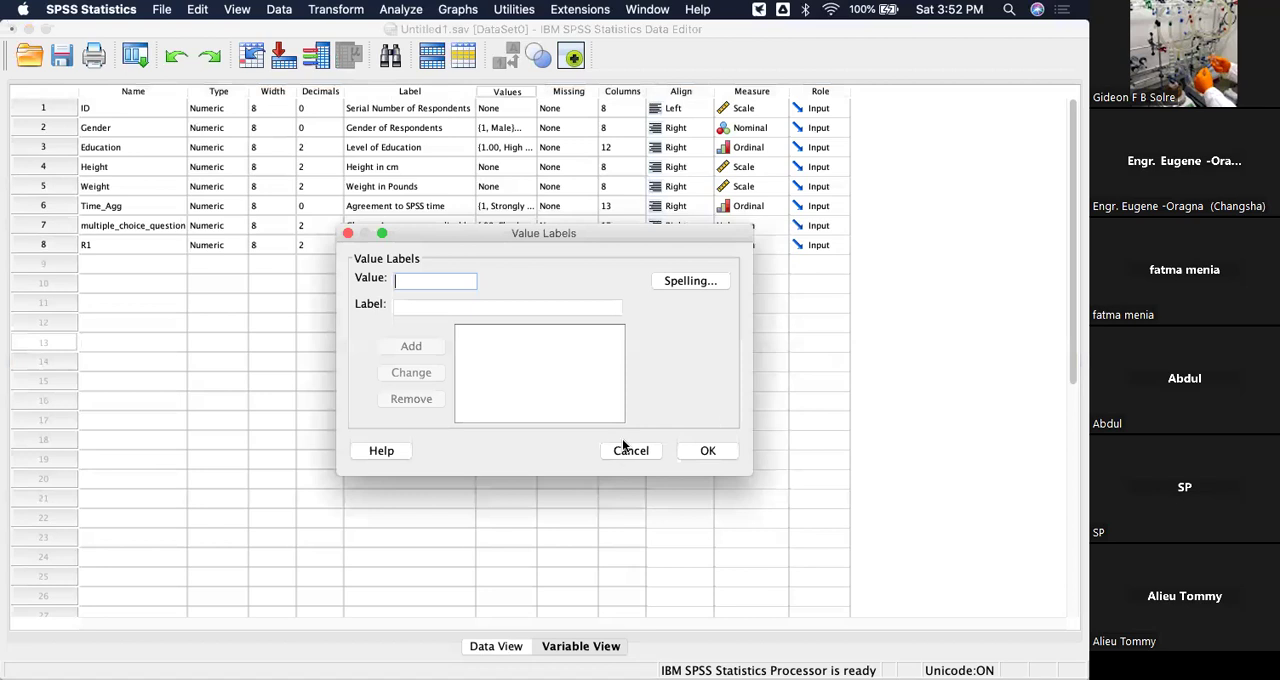
left_click(620, 450)
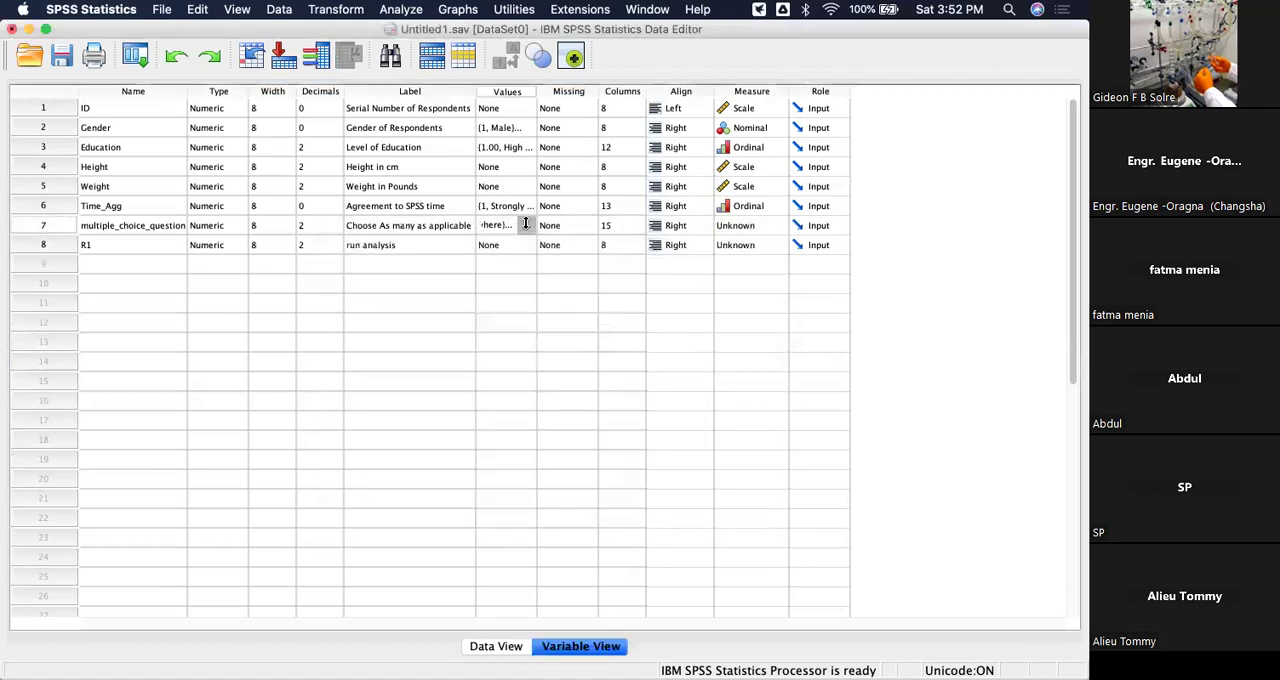
left_click(525, 223)
left_click(463, 334)
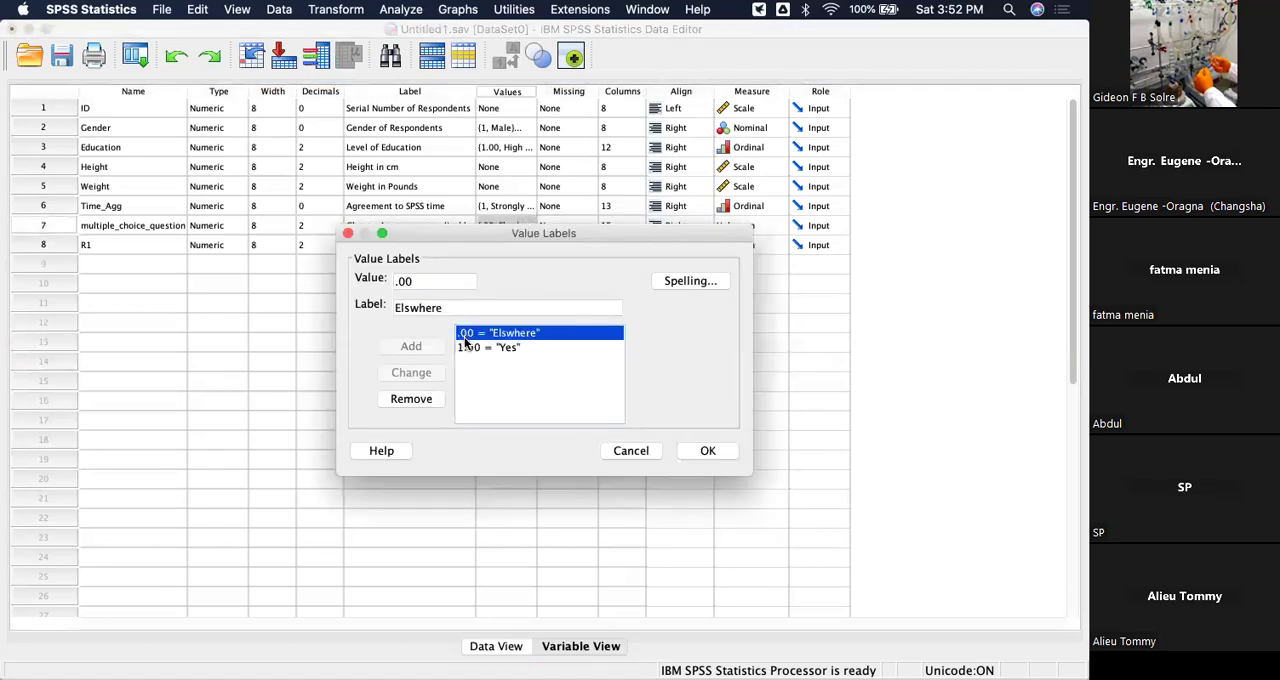
left_click(468, 347)
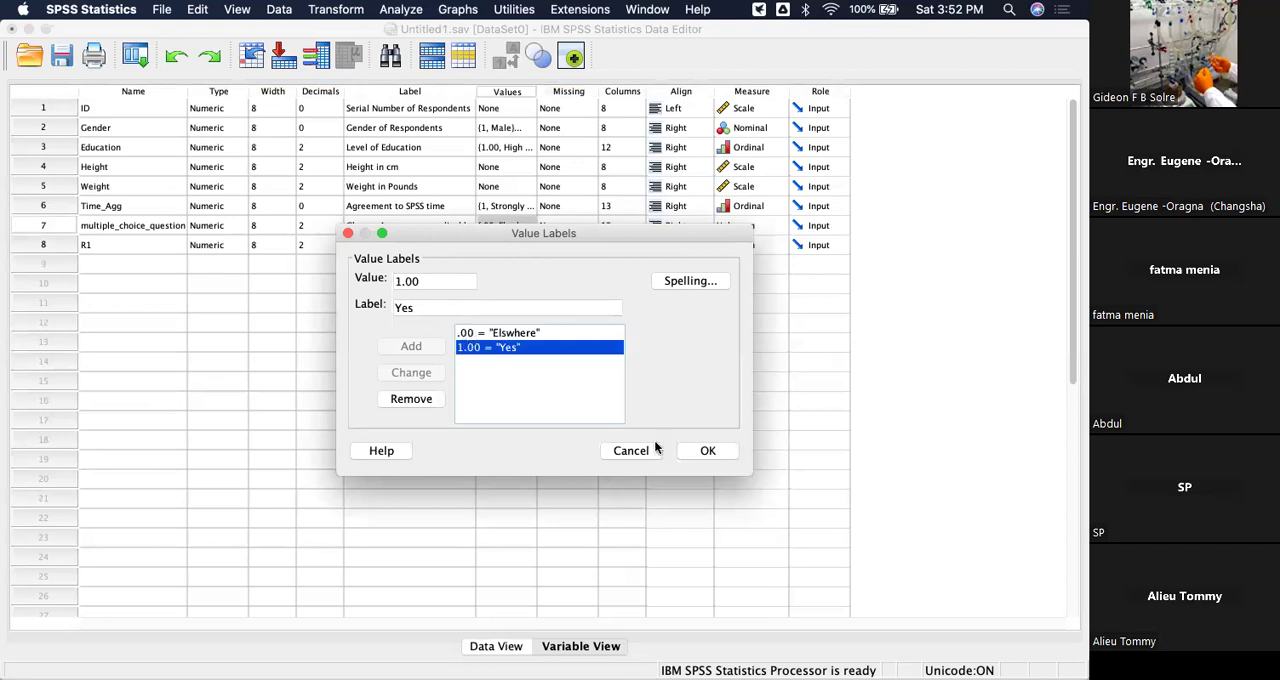
key("Return")
Assign the value labels 1 = "Yes" and 0 = "elsewhere" to the R1 variable.
left_click(506, 244)
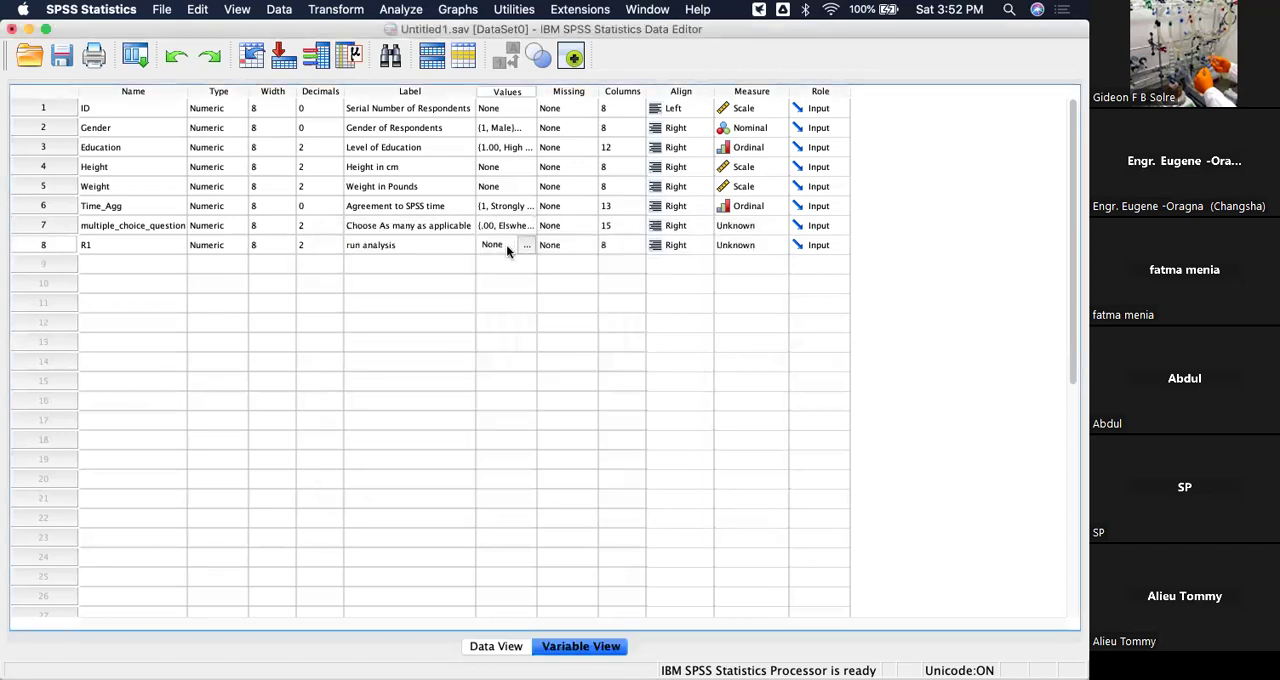
left_click(526, 246)
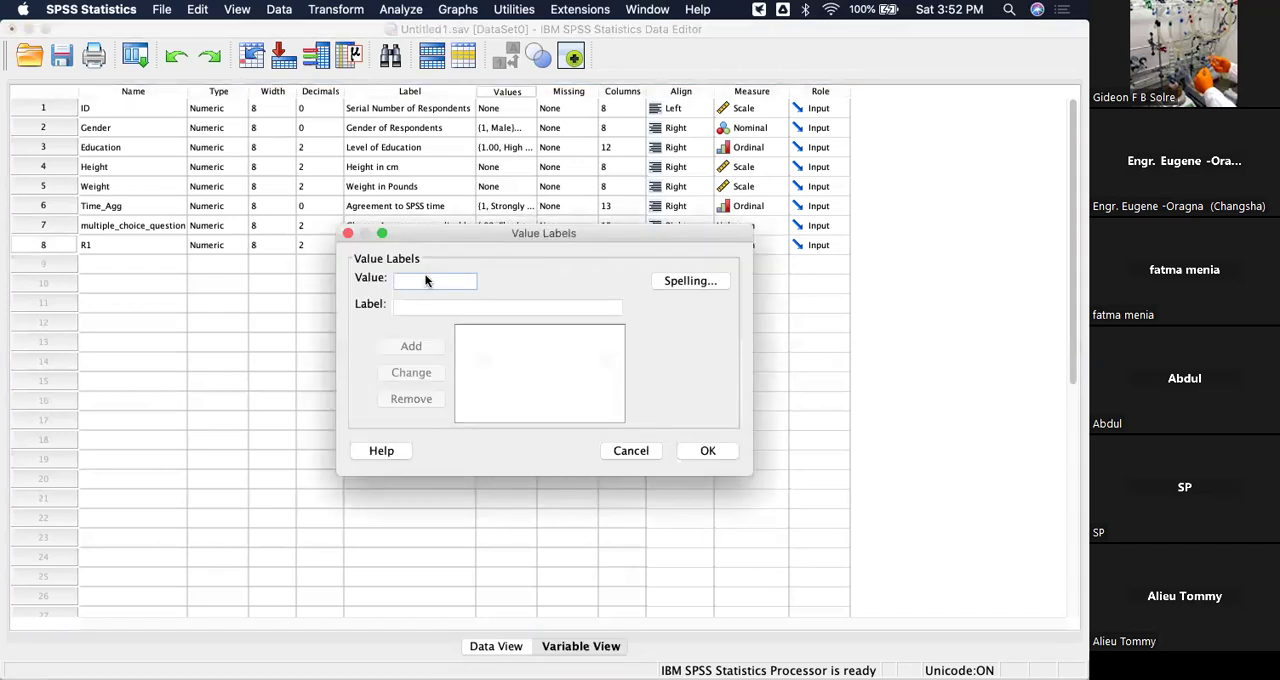
type("1")
left_click(424, 309)
type("Yes")
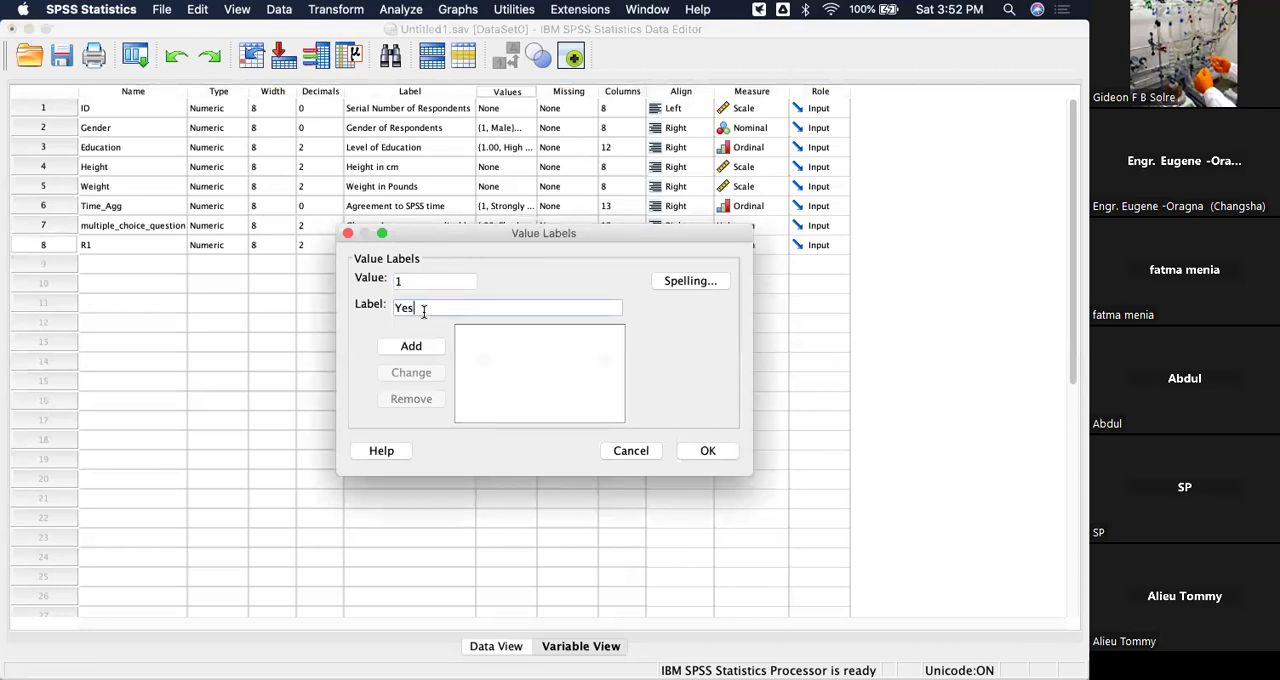
left_click(413, 346)
type("0")
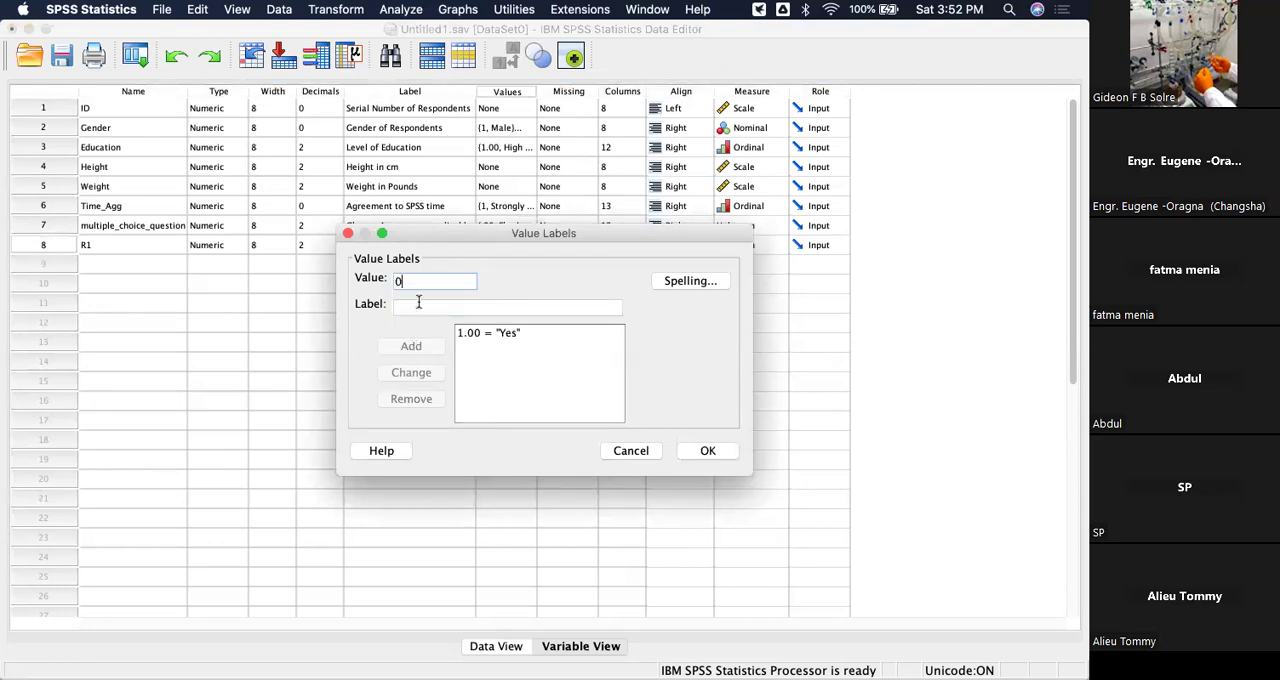
left_click(418, 303)
type("elsewhere")
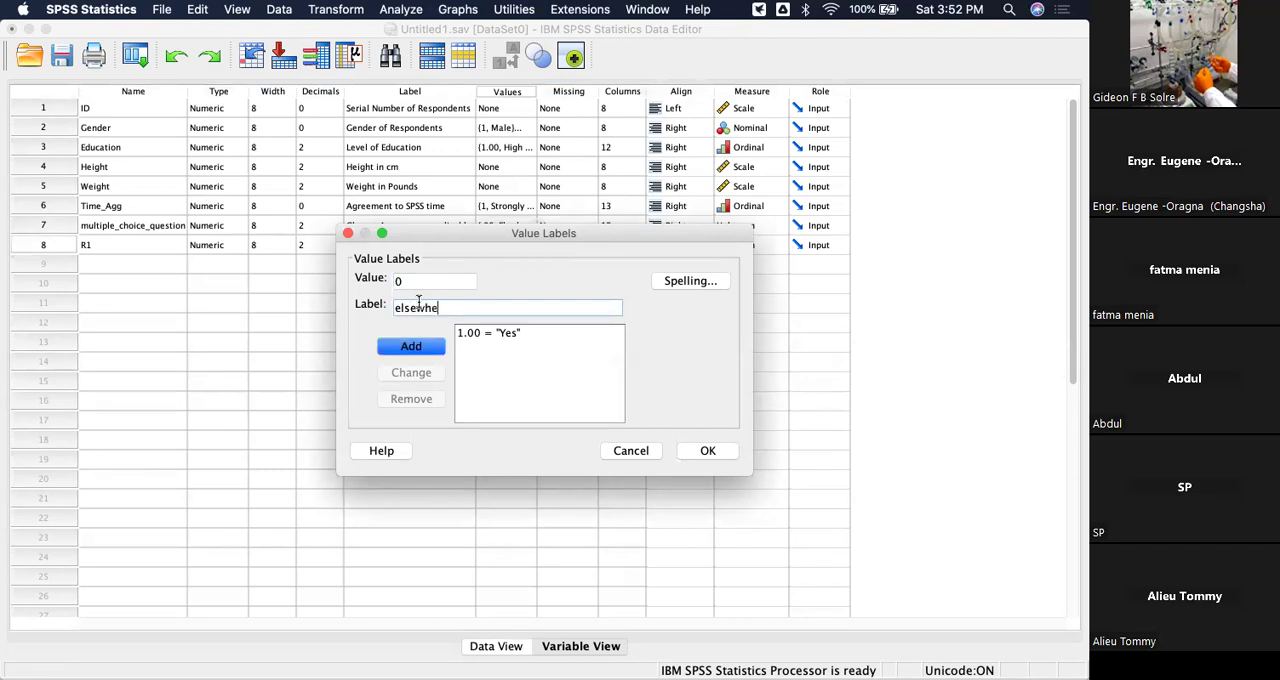
left_click(421, 346)
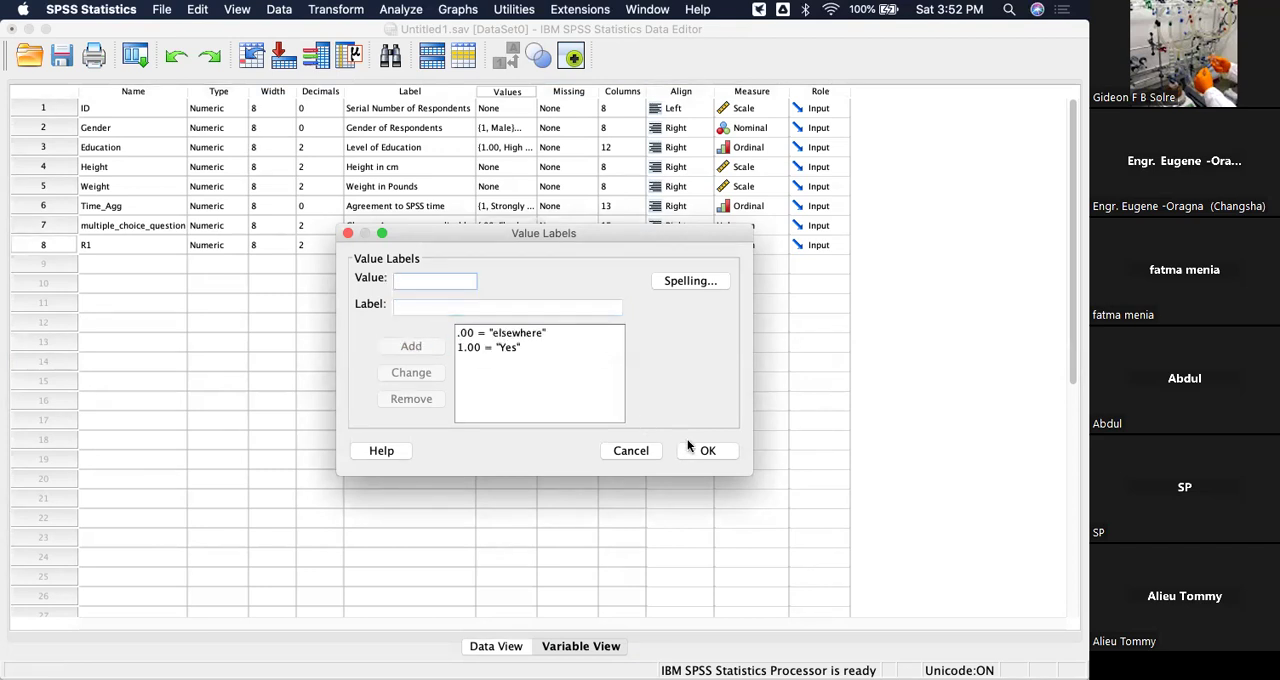
left_click(708, 450)
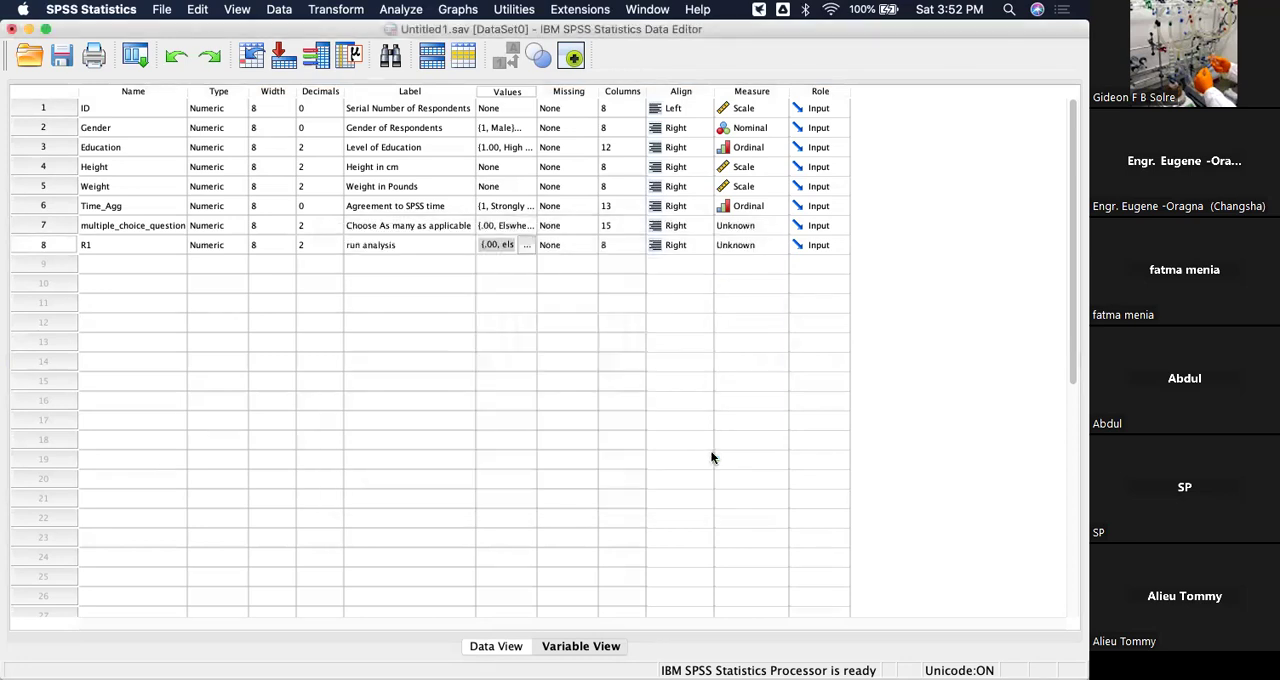
Add a ninth variable named R2 and label it "Gain Knowledge".
left_click(135, 265)
type("R2")
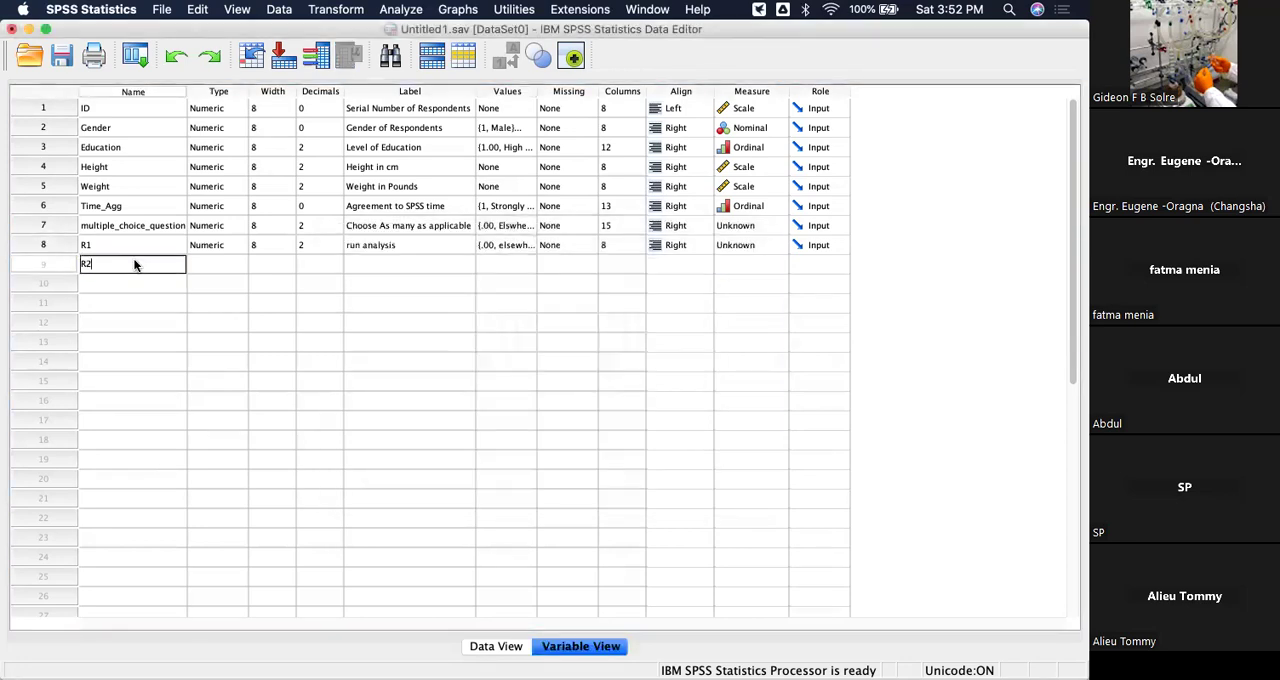
left_click(411, 265)
type("Gain")
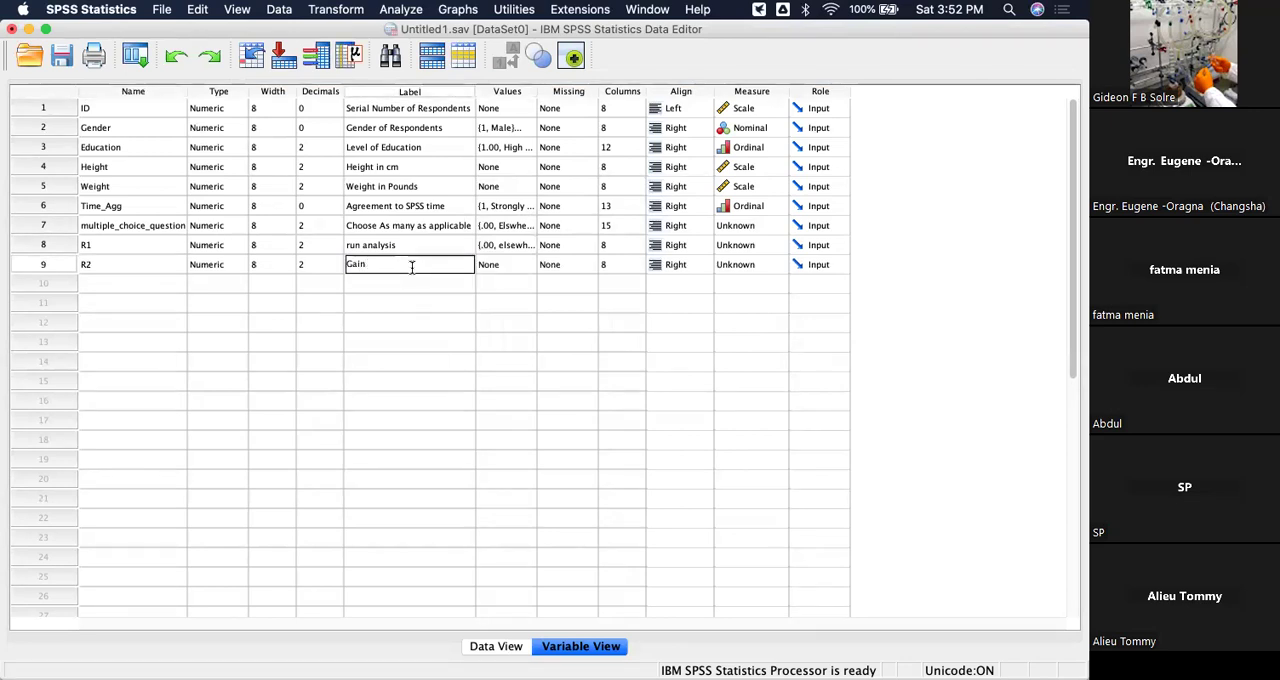
type(" Knowledge")
Assign the value labels 1 = "Yes" and 0 = "elsewhere" to the R2 variable.
left_click(506, 264)
left_click(528, 265)
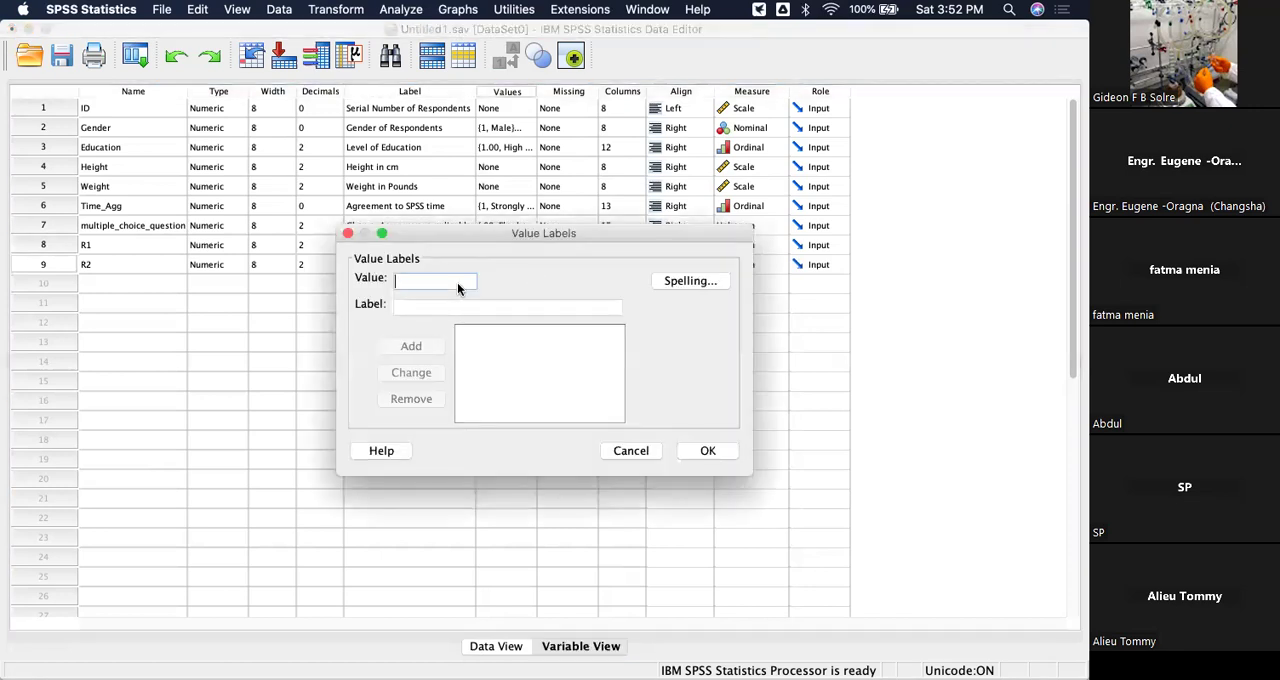
type("1")
left_click(425, 308)
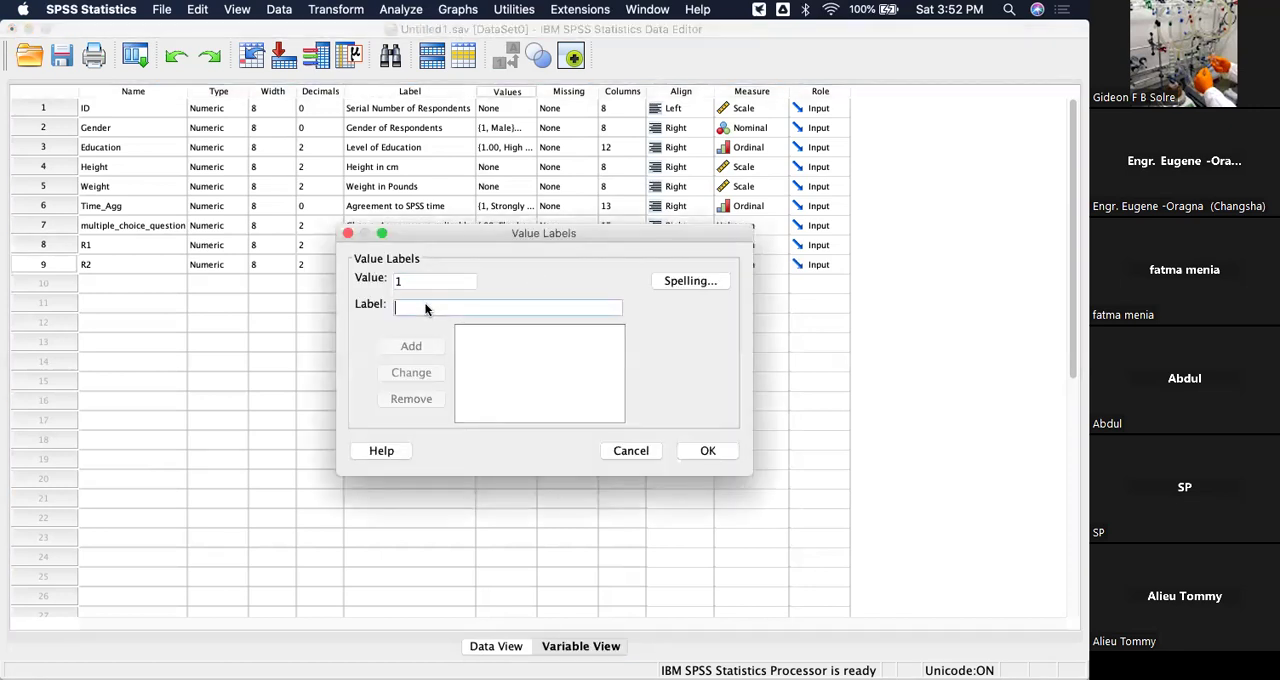
type("Yes")
left_click(410, 347)
type("0")
left_click(410, 308)
type("elsewhere")
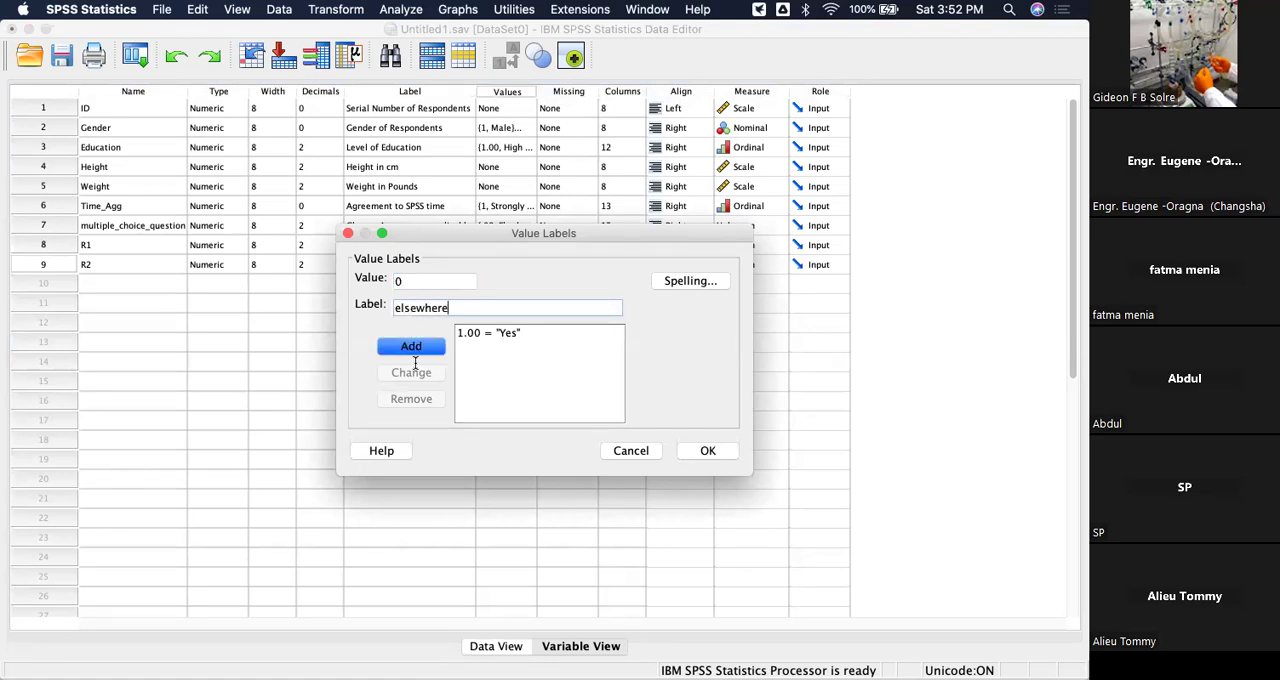
left_click(411, 343)
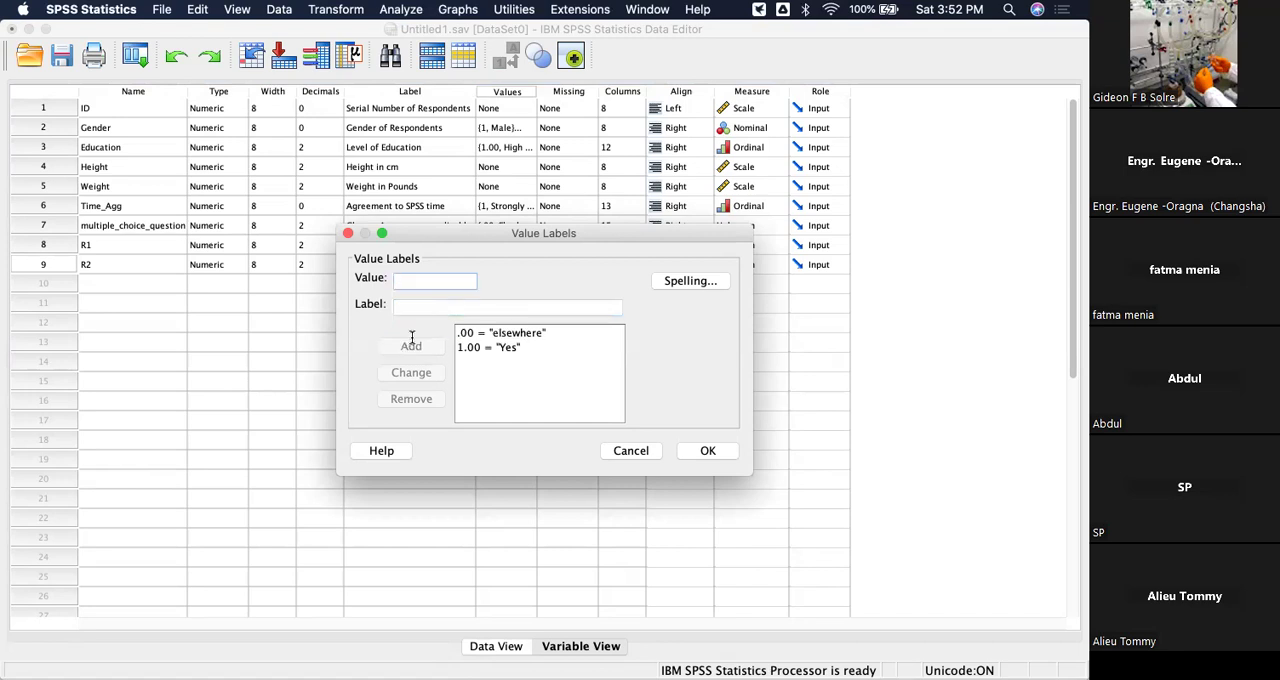
left_click(716, 449)
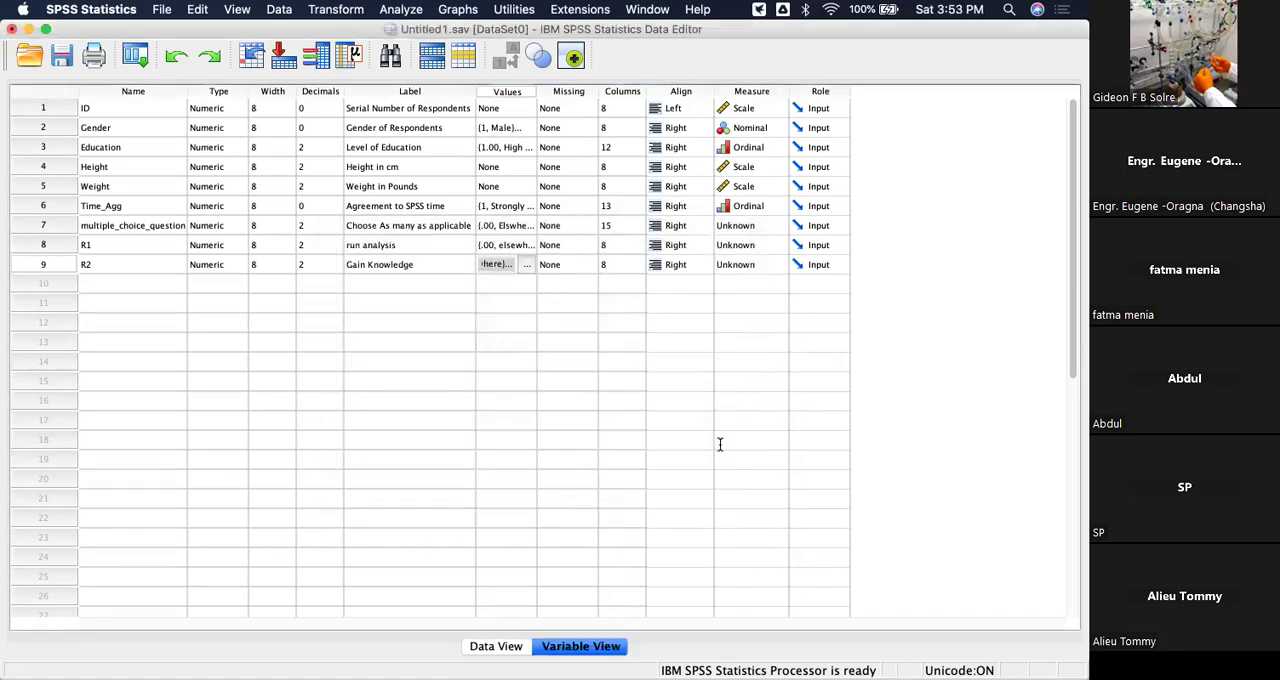
Add a tenth variable named R3 and label it "Teach others".
left_click(122, 283)
type("R3")
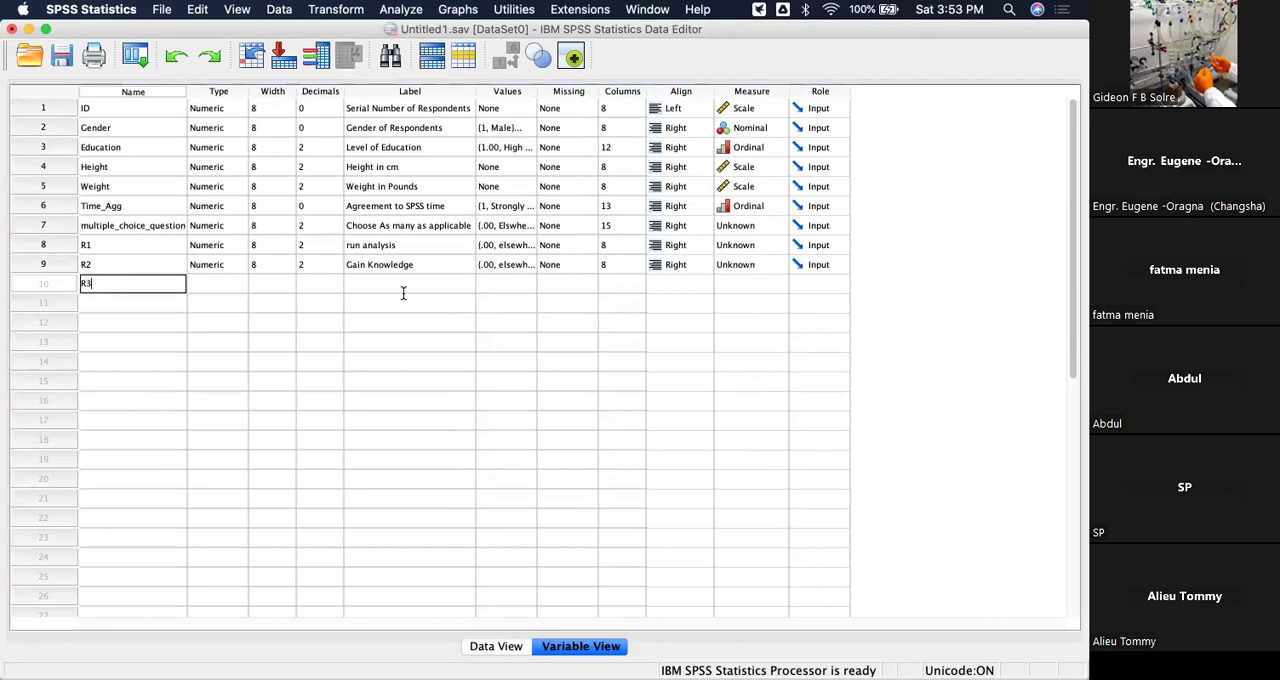
left_click(403, 286)
left_click(403, 292)
type("Teach others")
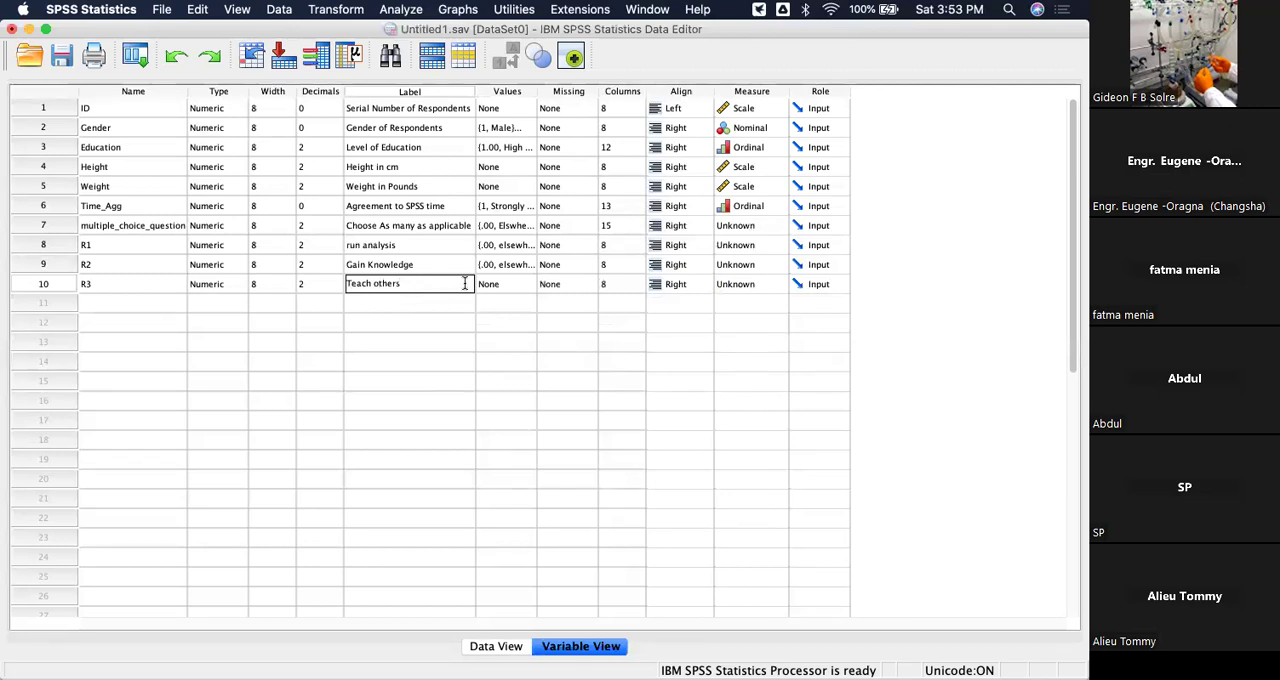
Add the value label 1 = "Yes" to the R3 variable.
left_click(526, 283)
left_click(526, 283)
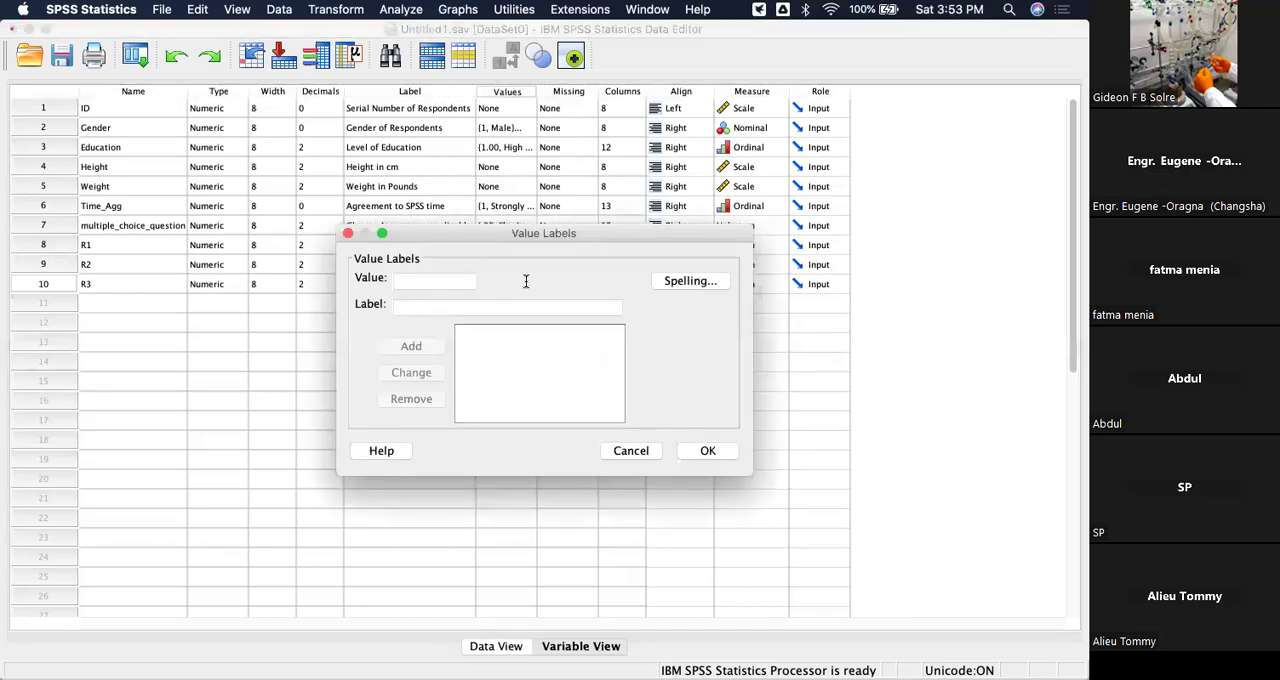
type("1")
left_click(429, 309)
type("Yes")
left_click(414, 345)
Add the value label 0 = "elsewhere" to the R3 variable and apply its value labels.
type("0")
left_click(423, 306)
type("elsewhere")
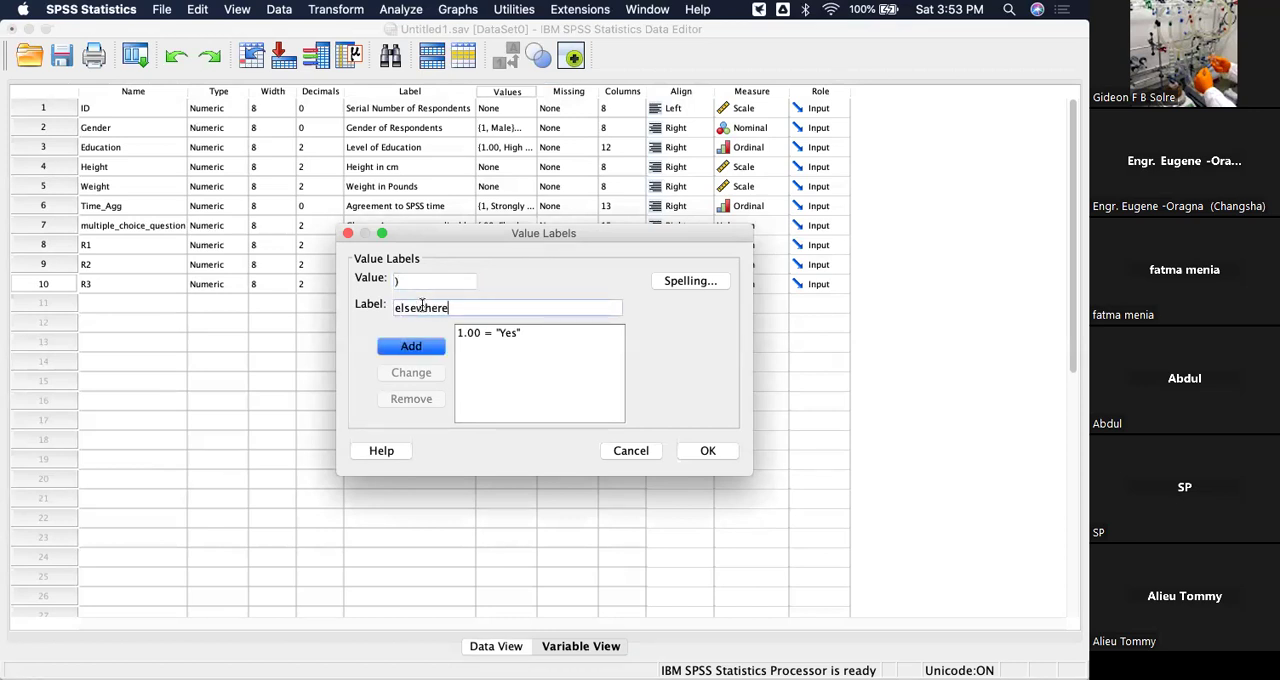
left_click(425, 346)
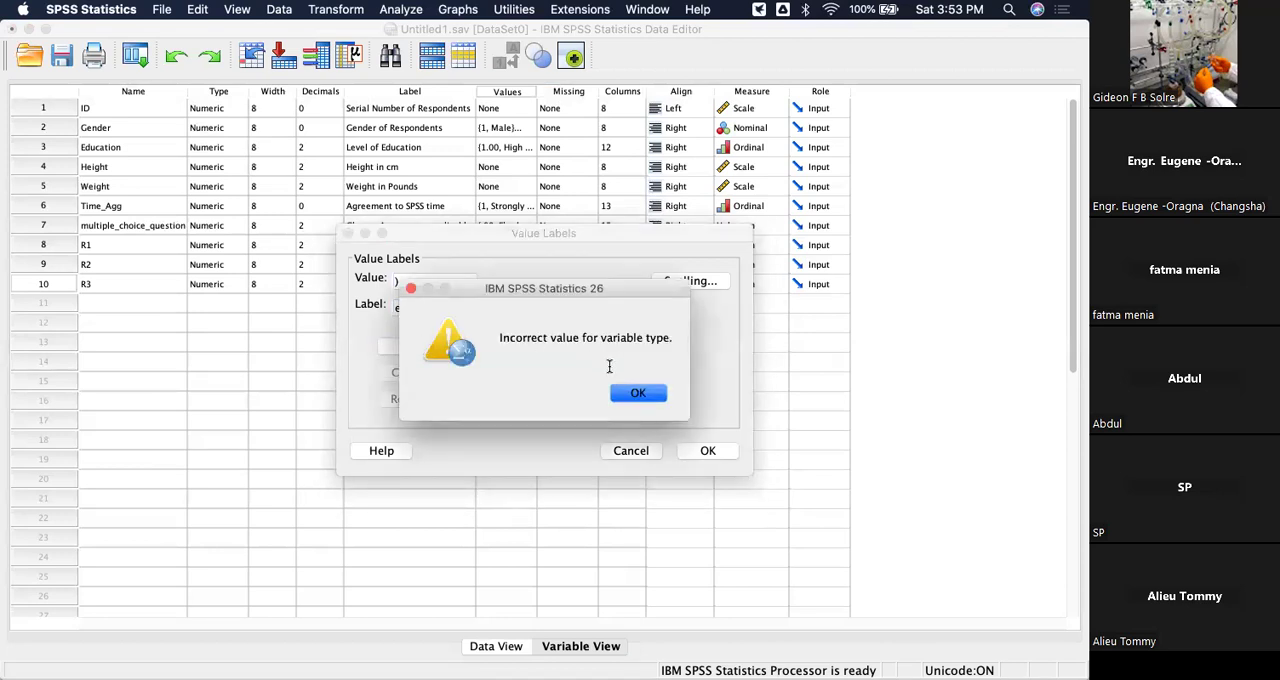
left_click(630, 390)
left_click(431, 280)
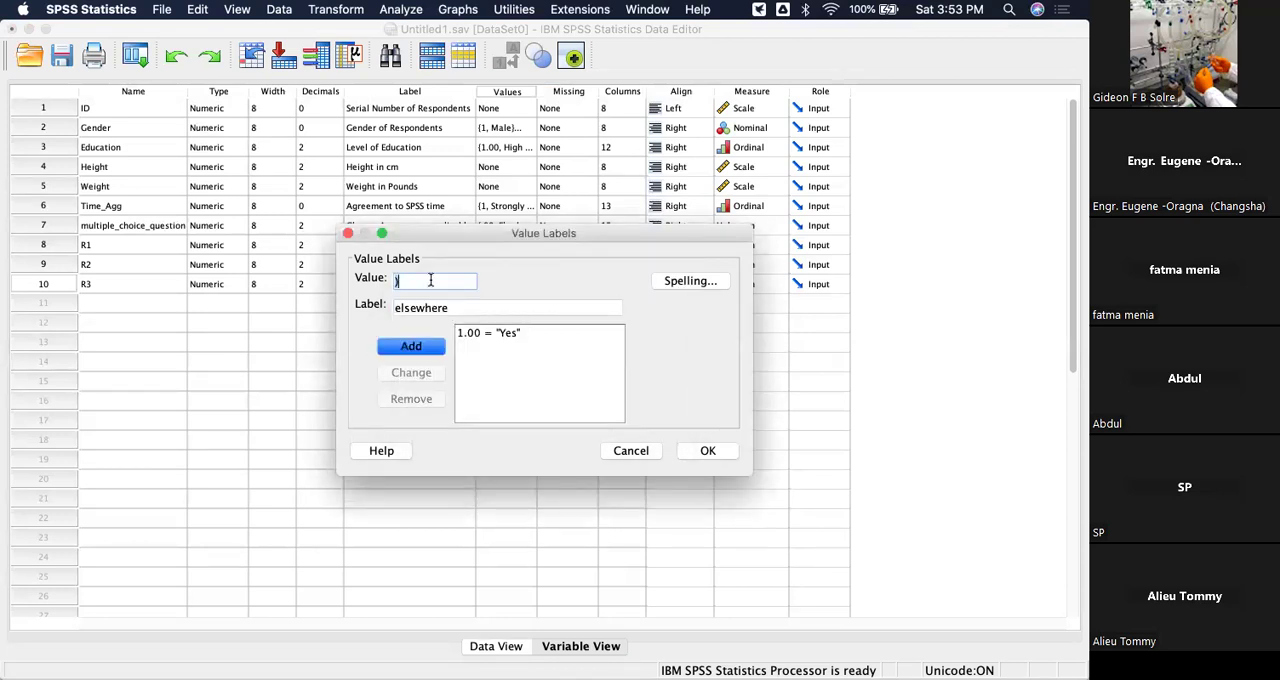
key("BackSpace")
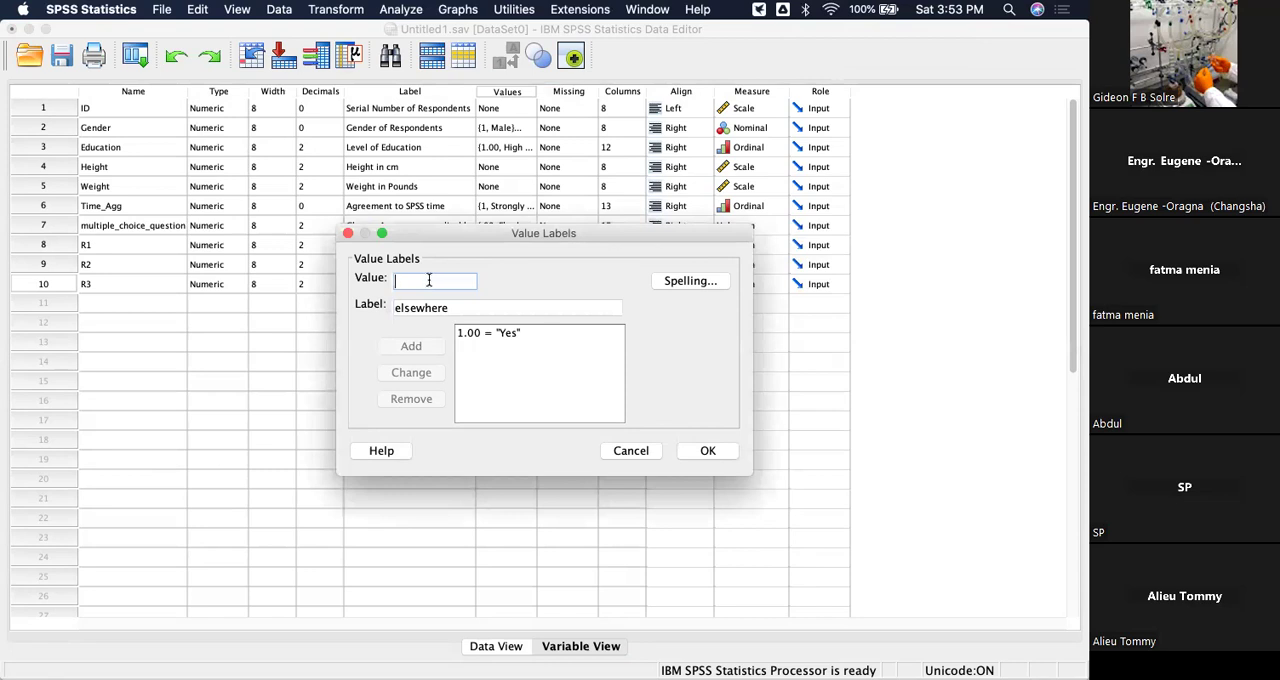
type("0")
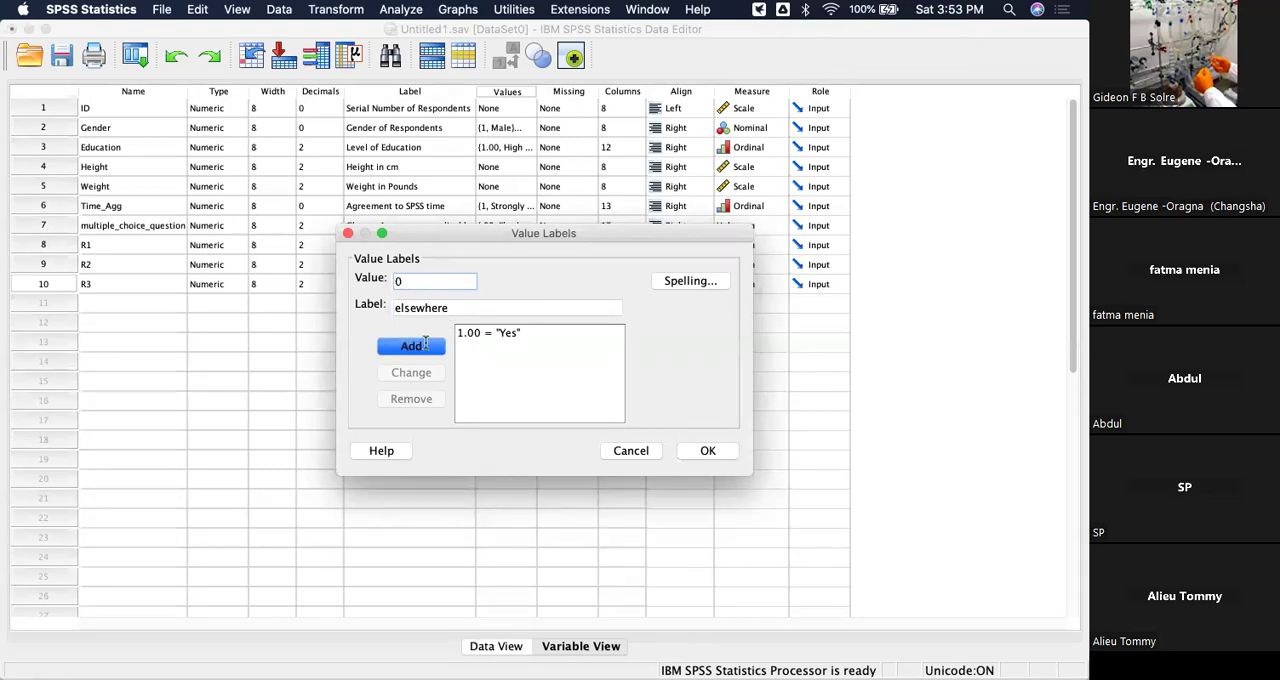
left_click(426, 344)
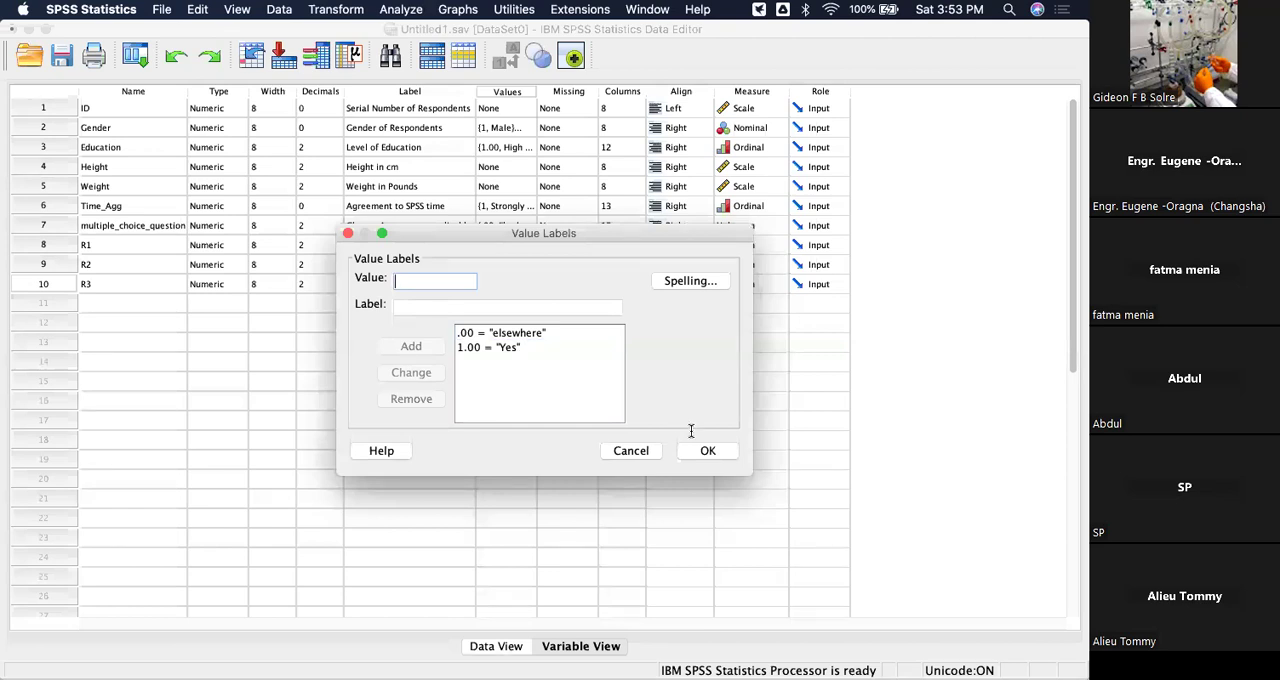
key("Return")
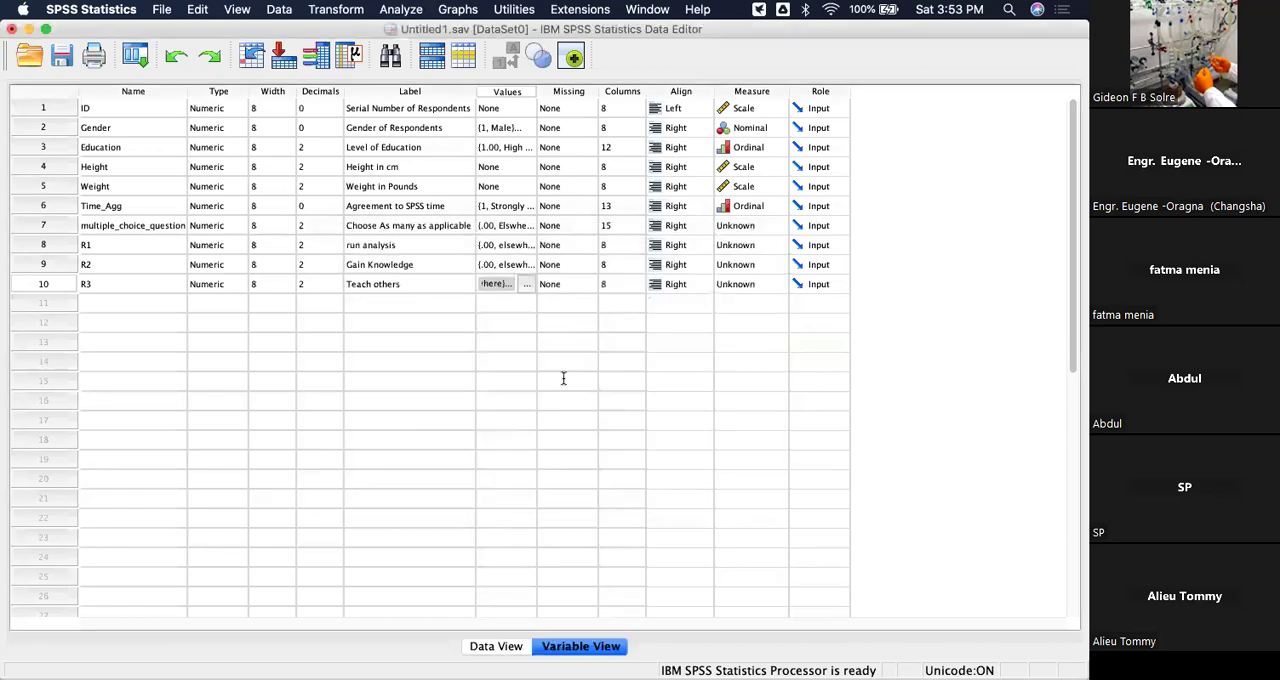
Add an eleventh variable named R4 and label it "Others".
left_click(119, 300)
left_click(119, 300)
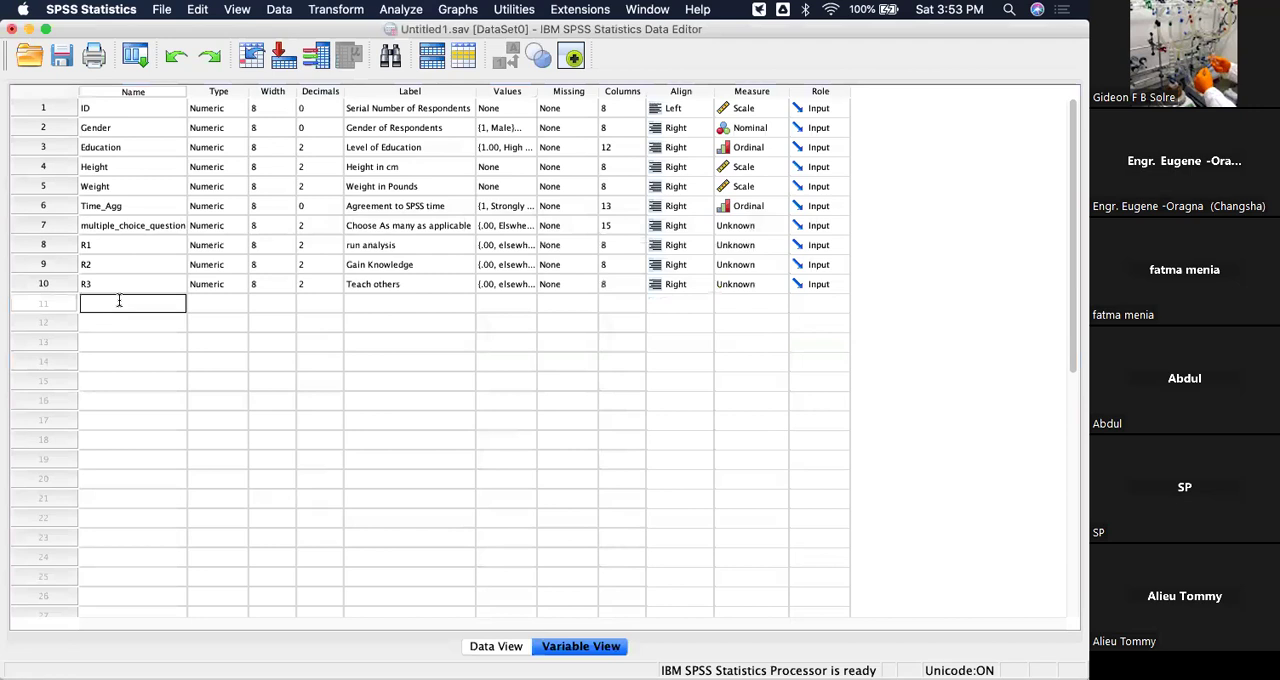
type("R4")
left_click(391, 304)
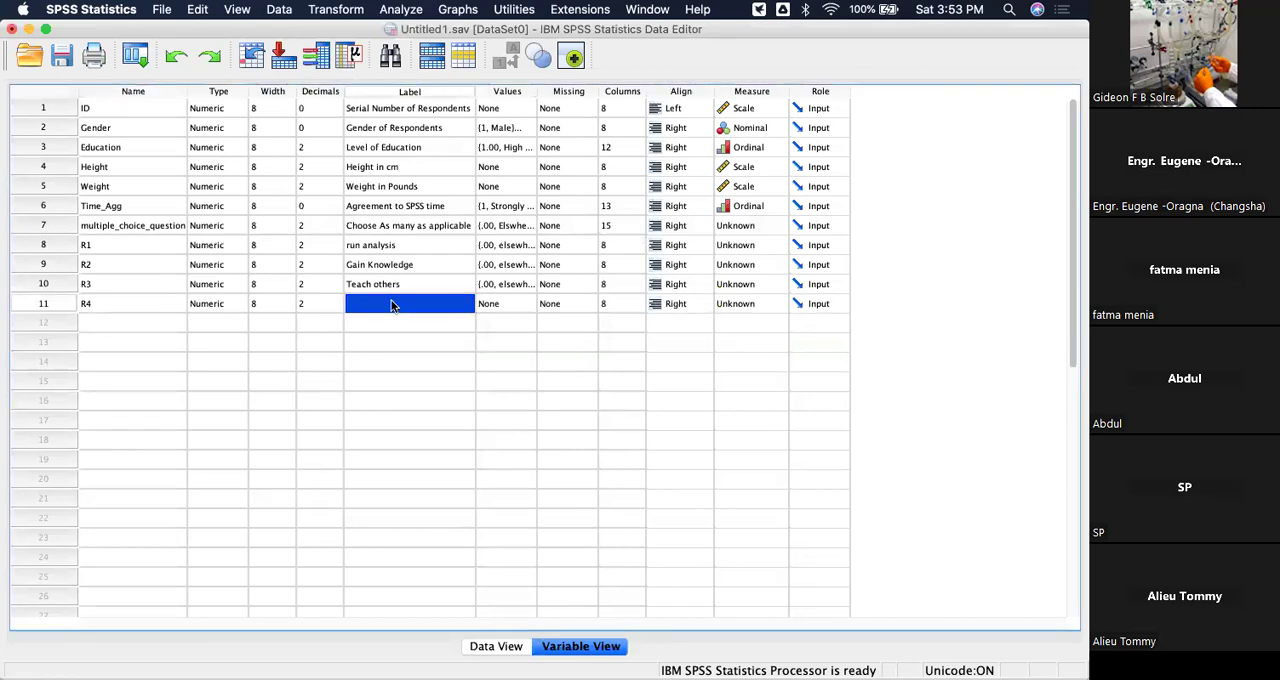
left_click(391, 304)
type("Others")
Assign the value labels 1 = "yes" and 0 = "elswhere" to the R4 variable.
left_click(513, 310)
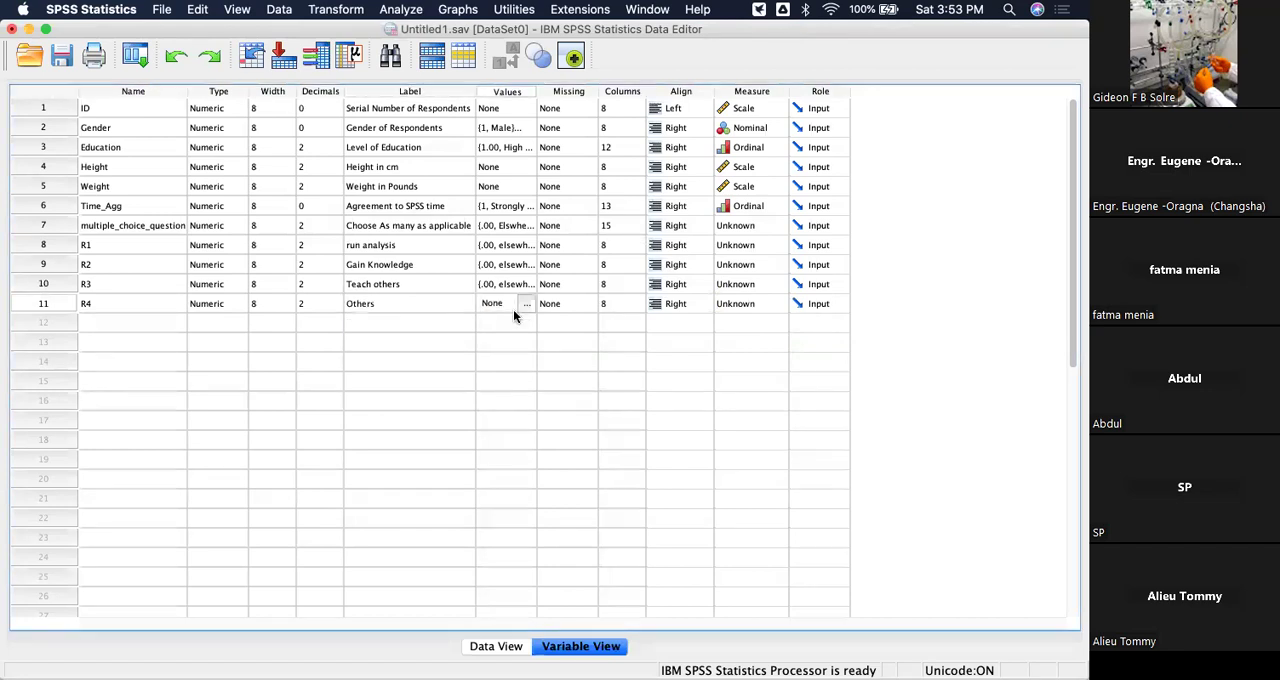
left_click(527, 303)
type("1")
left_click(417, 306)
type("yes")
left_click(416, 343)
type("0")
left_click(410, 306)
type("elsw")
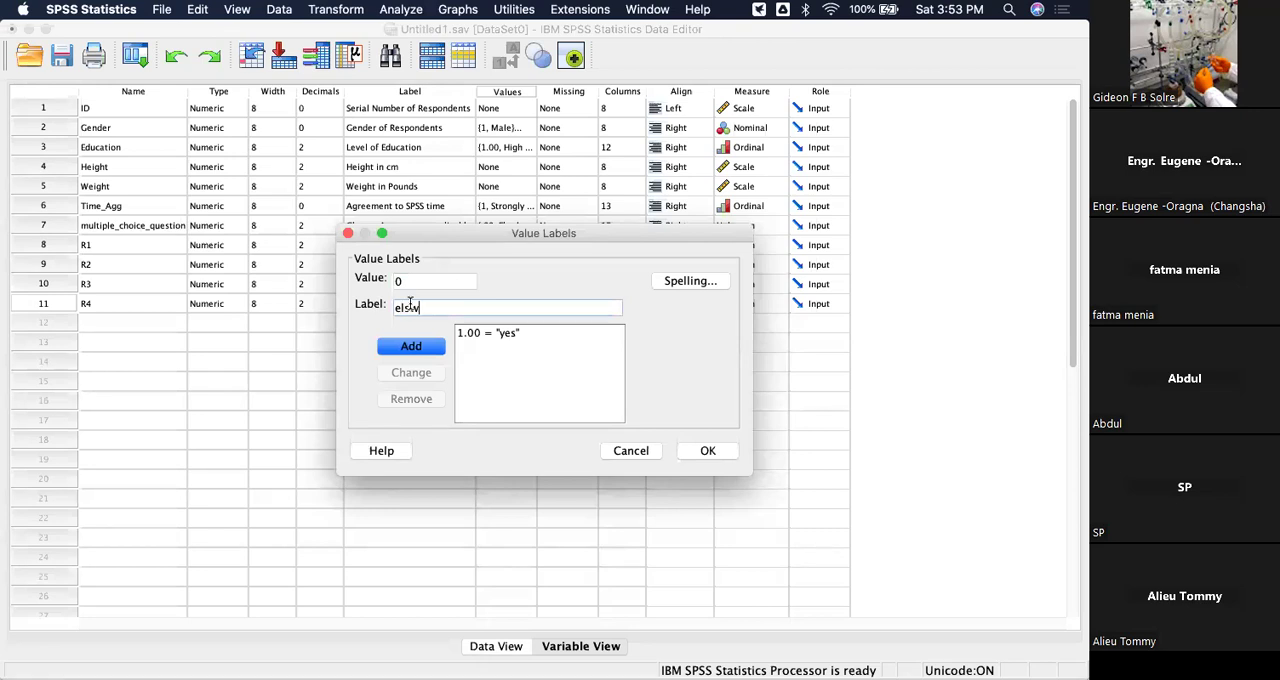
type("here")
left_click(411, 347)
left_click(714, 450)
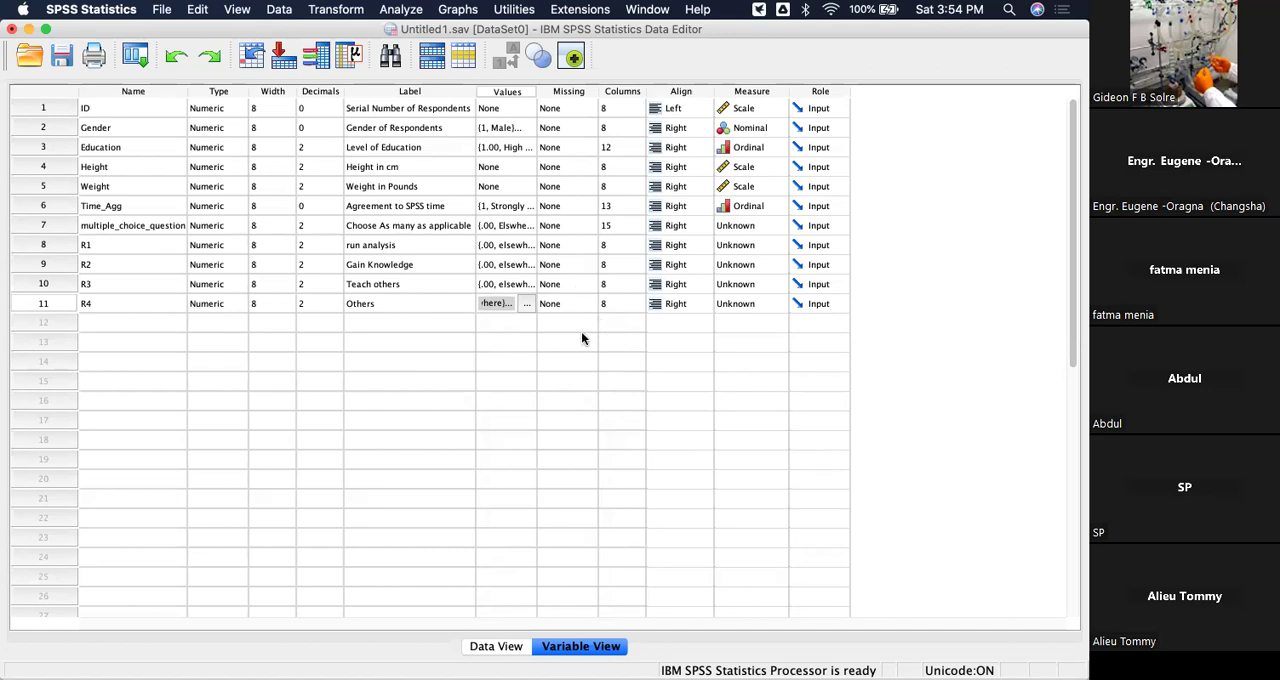
Enter 0 for R1 in the first case of the data grid.
left_click(30, 225)
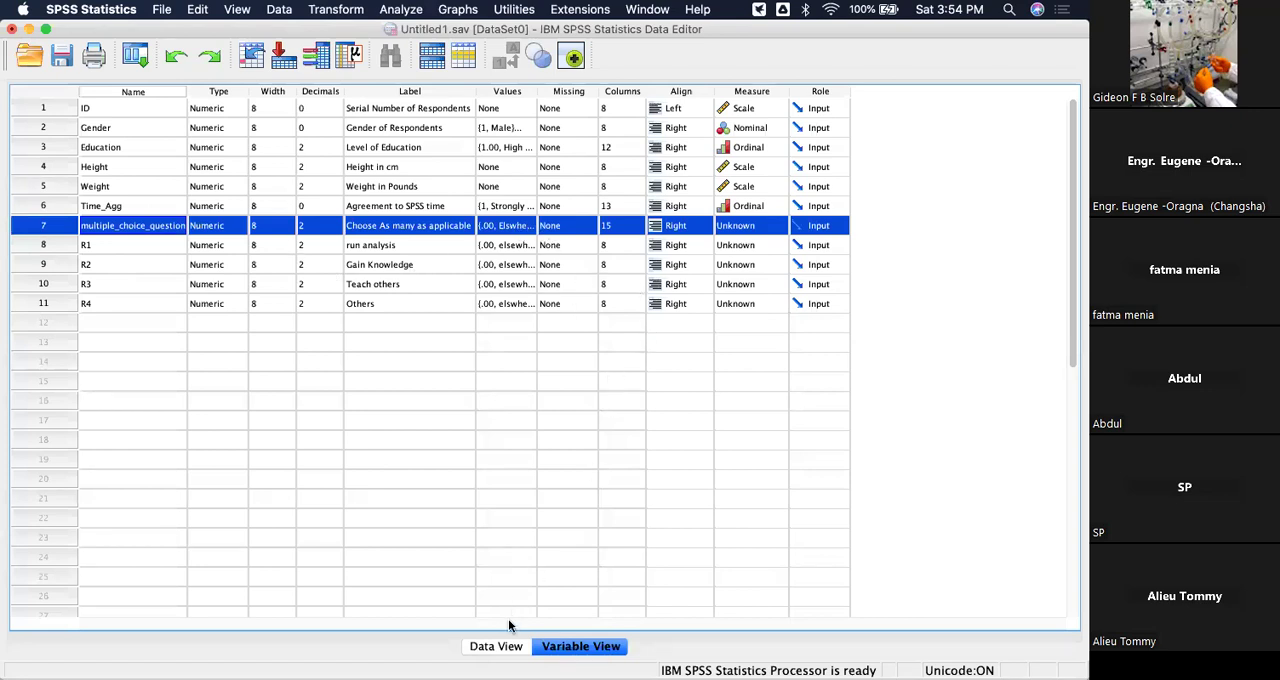
left_click(496, 646)
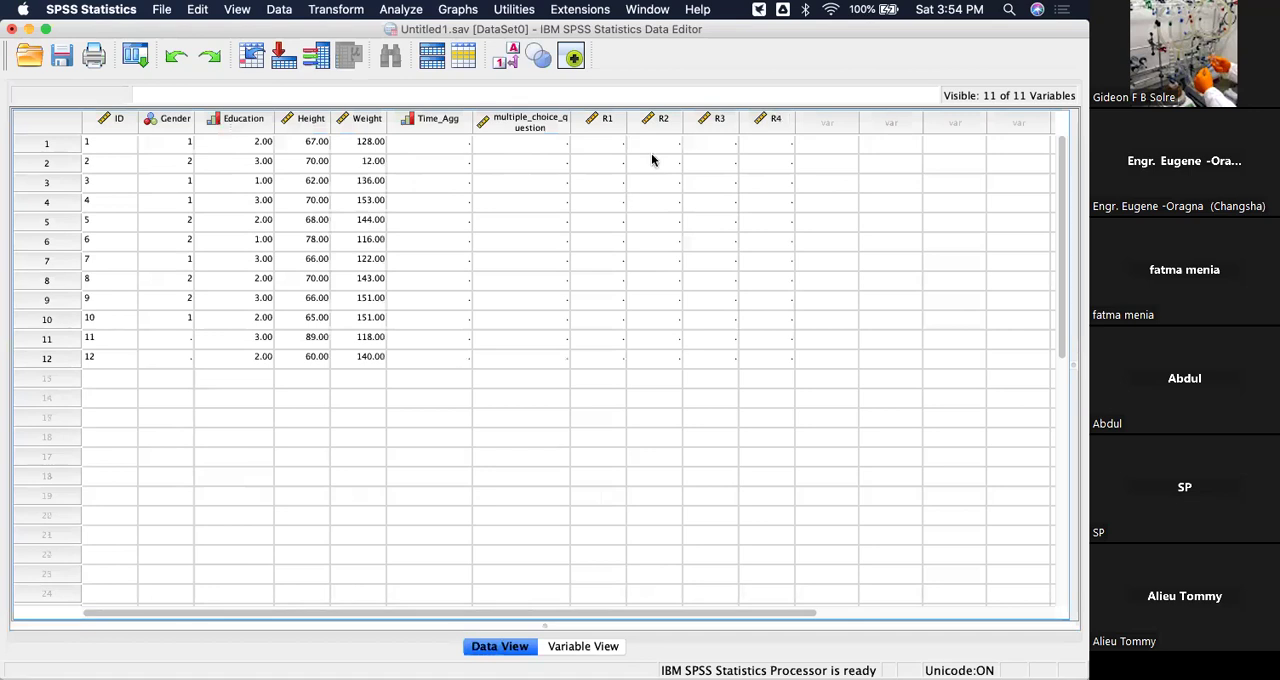
left_click(604, 145)
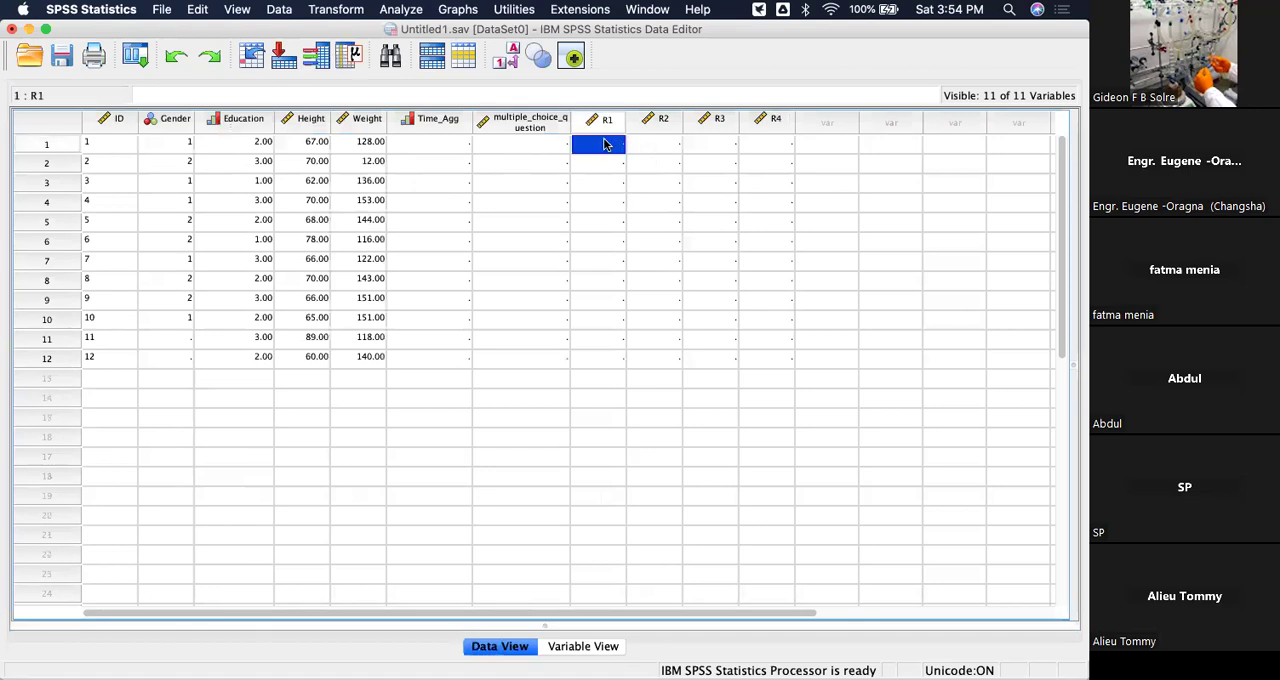
type("1")
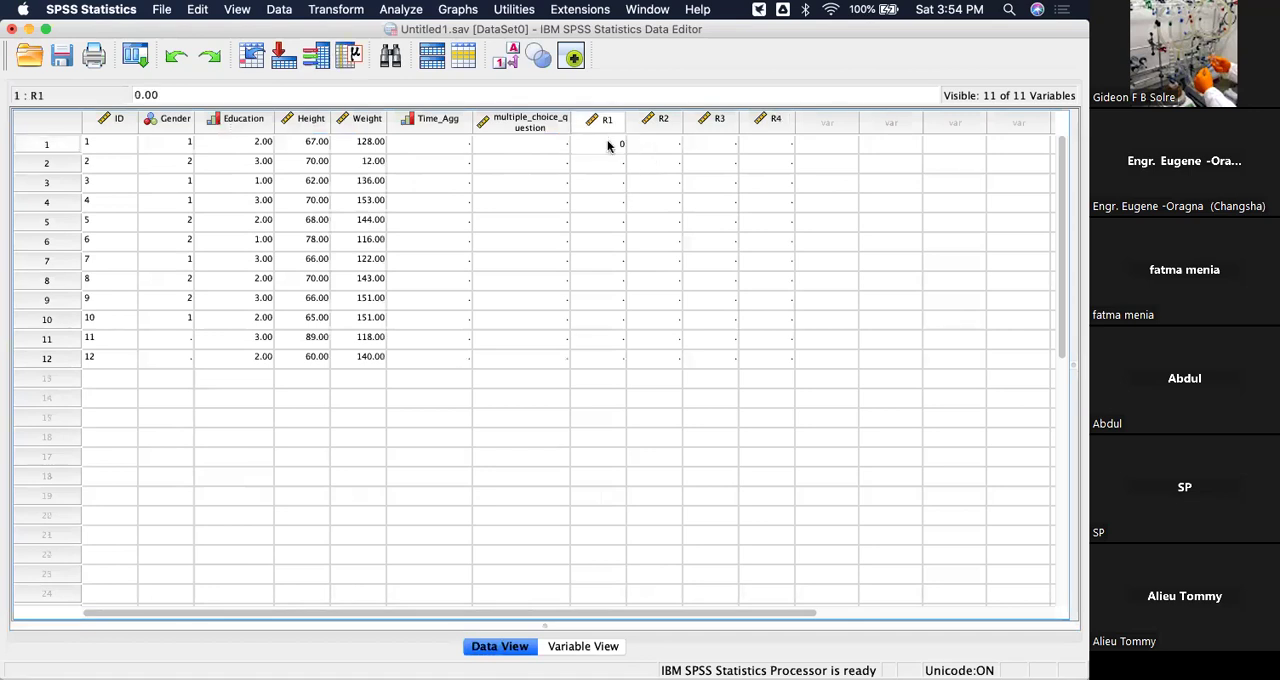
key("Return")
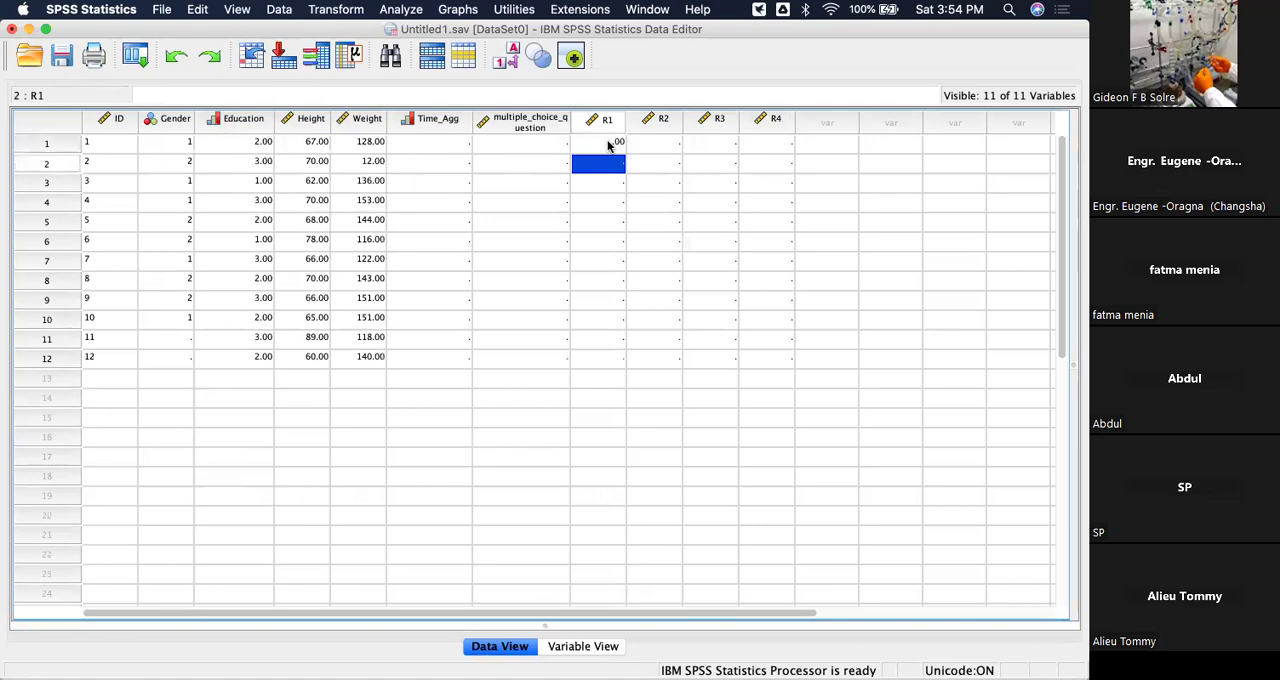
left_click(676, 146)
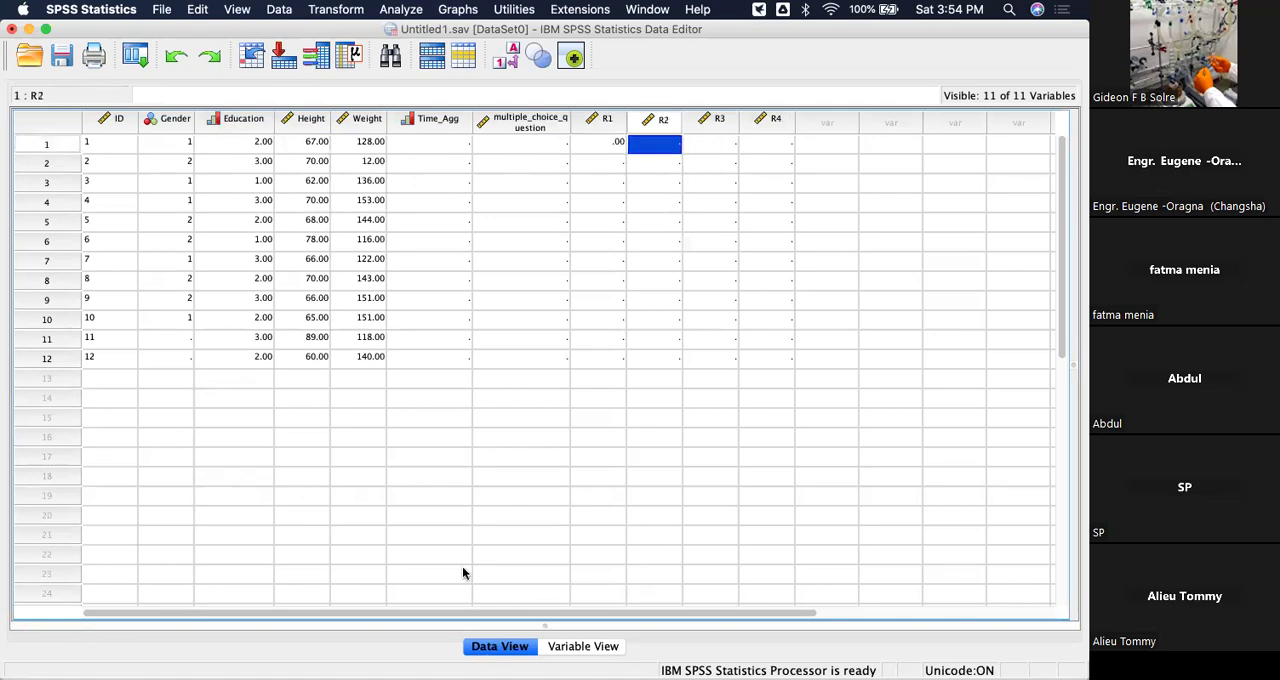
Set the decimals of the variables R1, R2, R3 and R4 to 0.
left_click(590, 646)
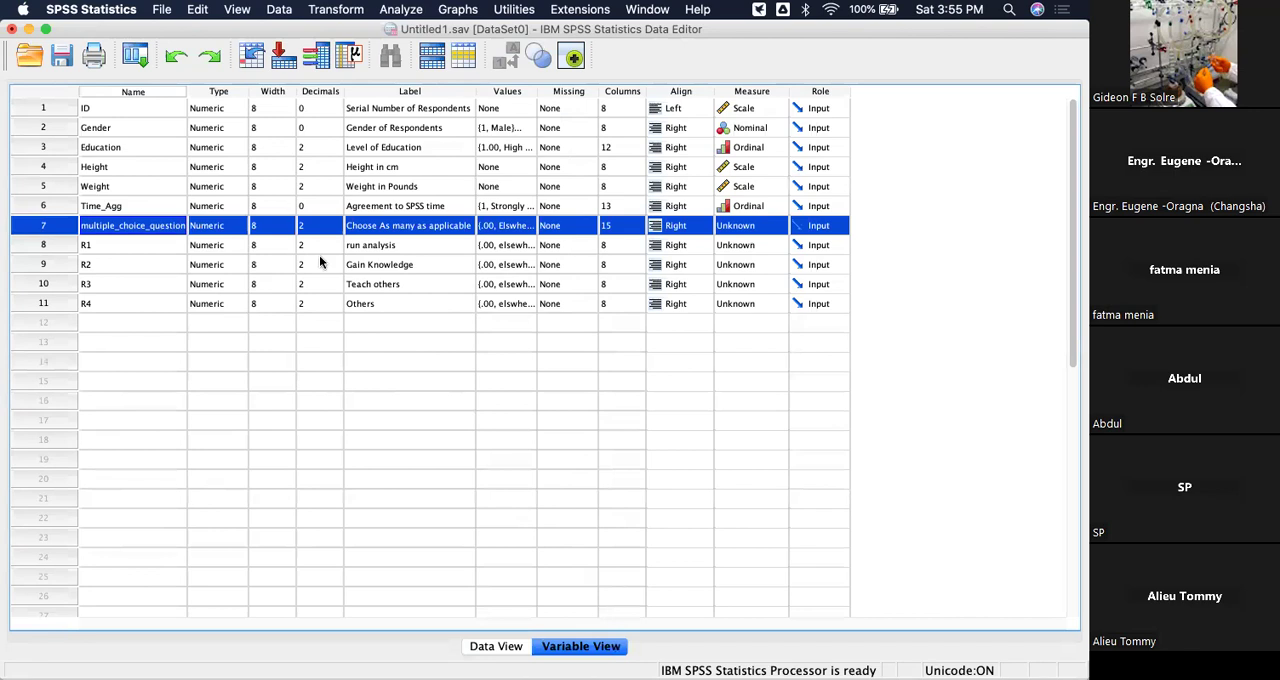
left_click(331, 250)
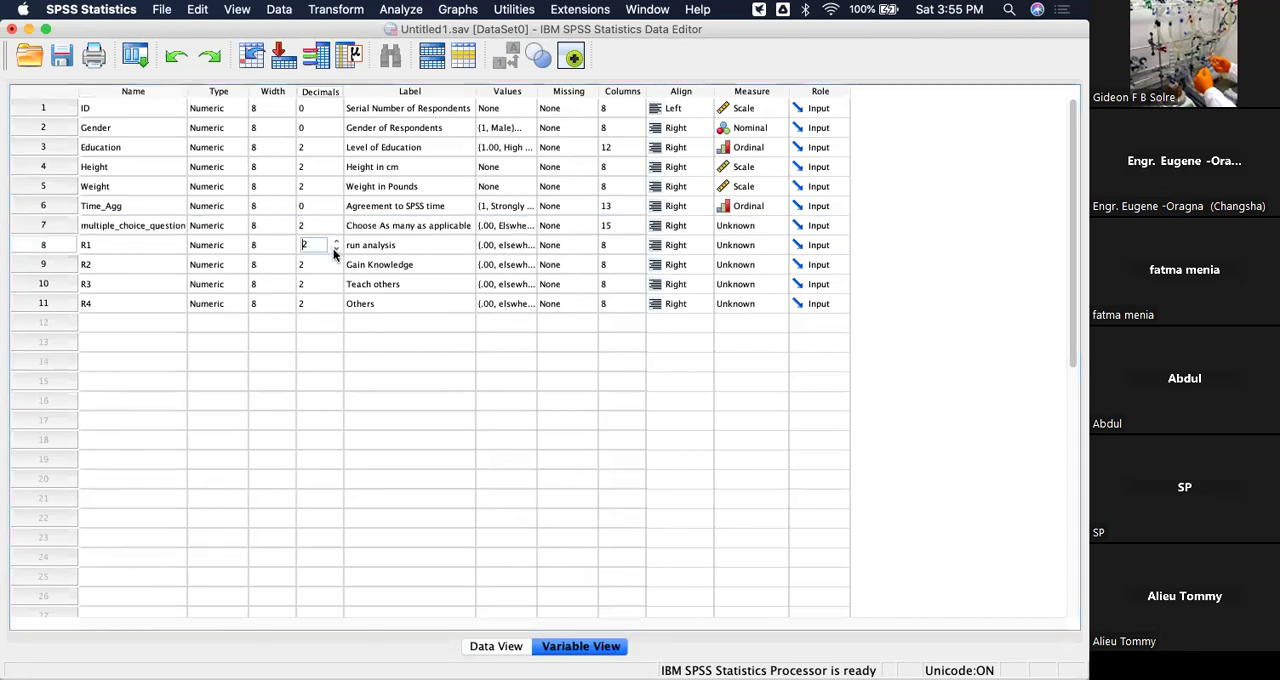
left_click(335, 249)
left_click(335, 269)
left_click(335, 269)
left_click(334, 288)
left_click(335, 290)
left_click(335, 317)
left_click(336, 304)
left_click(336, 300)
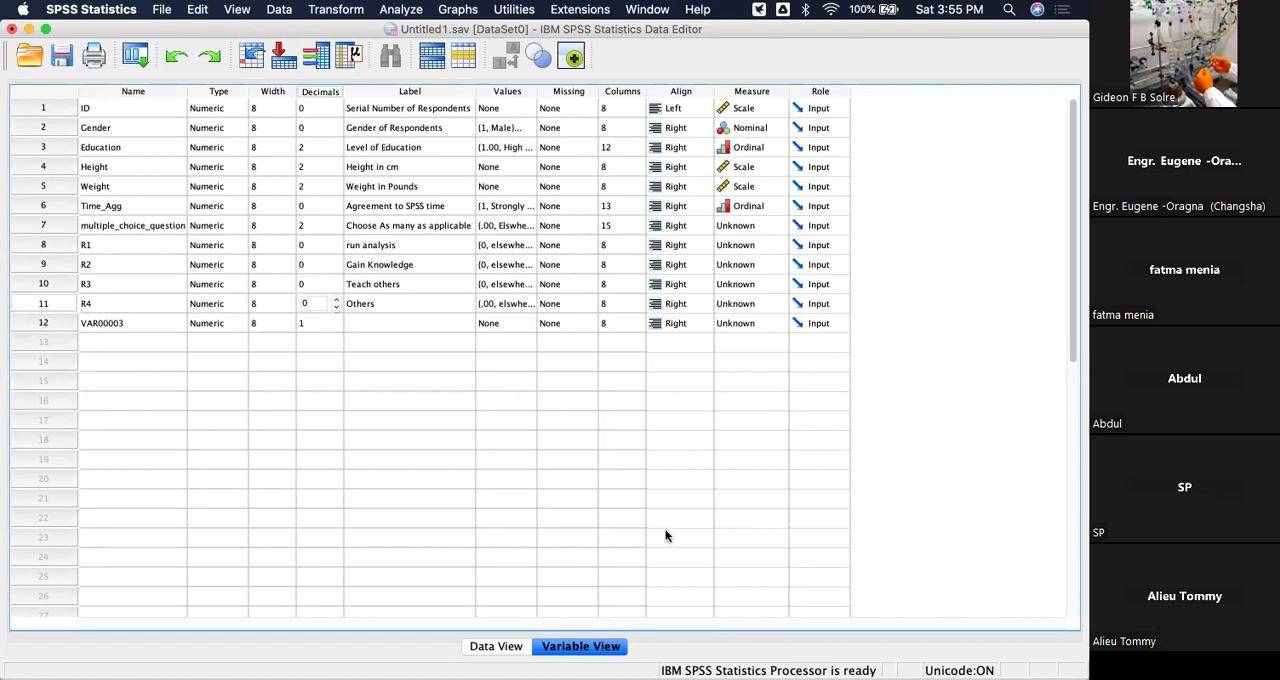
Examine the response columns in the data grid and the Width, Columns and Missing attributes of the defined variables.
left_click(494, 646)
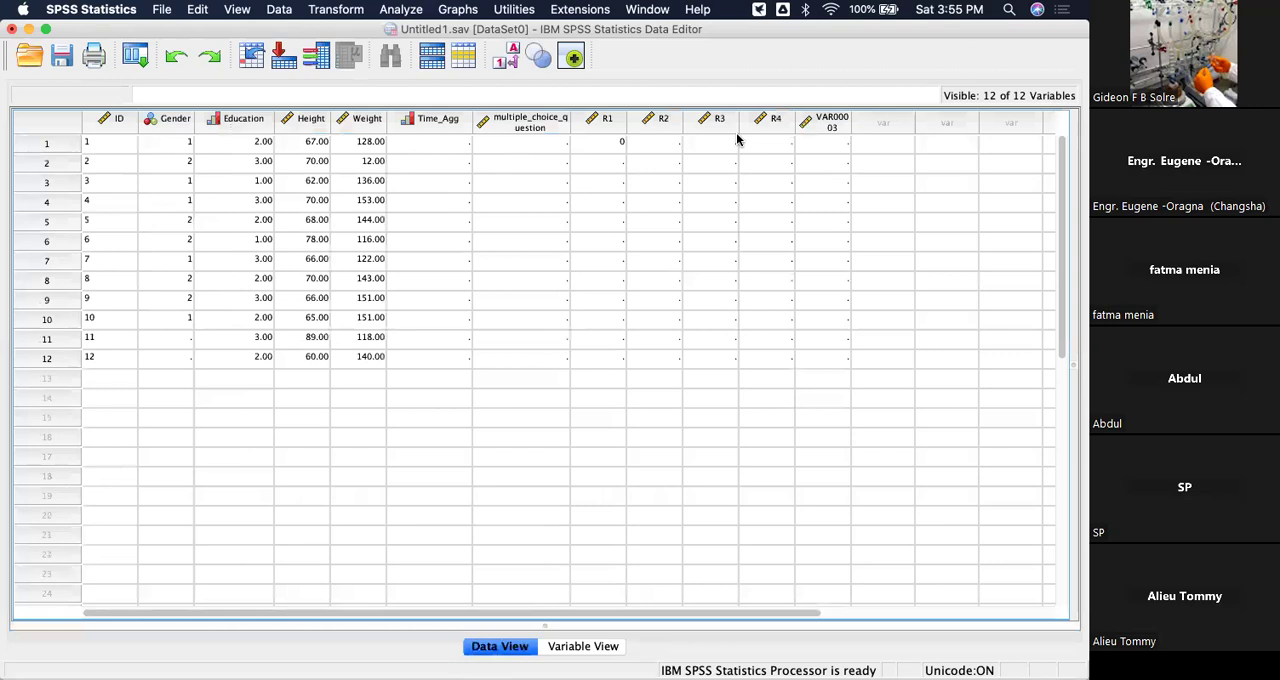
left_click(576, 648)
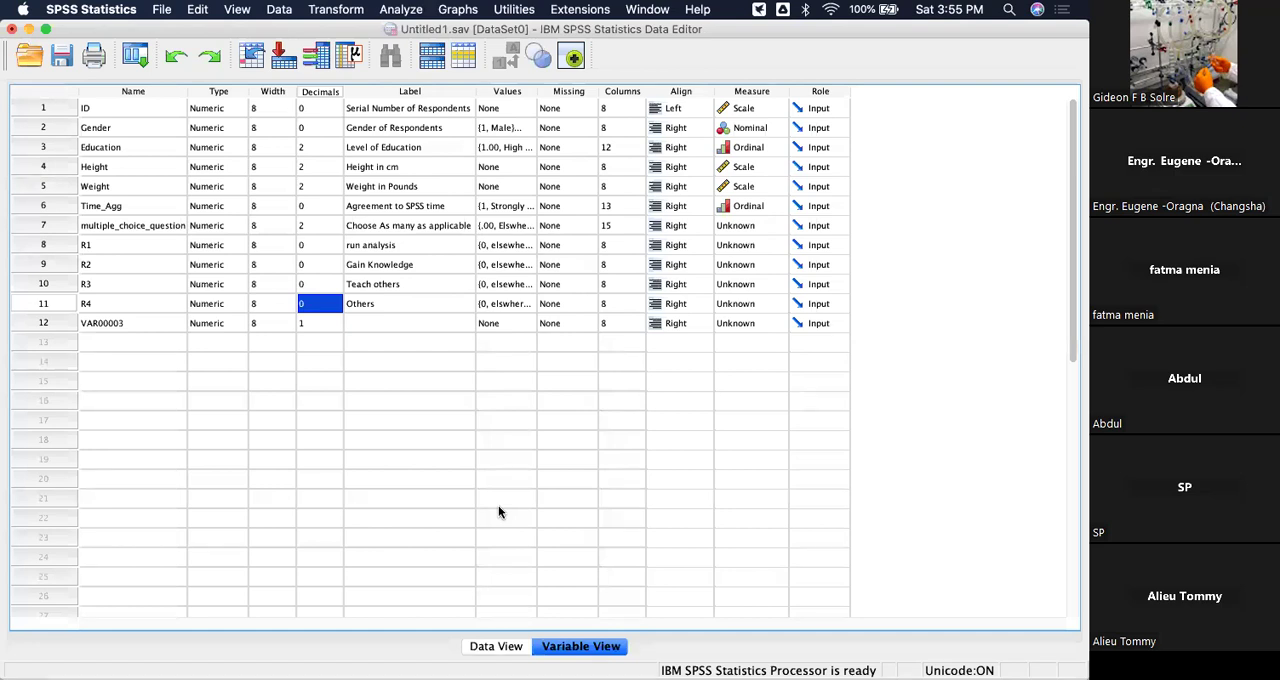
left_click(272, 92)
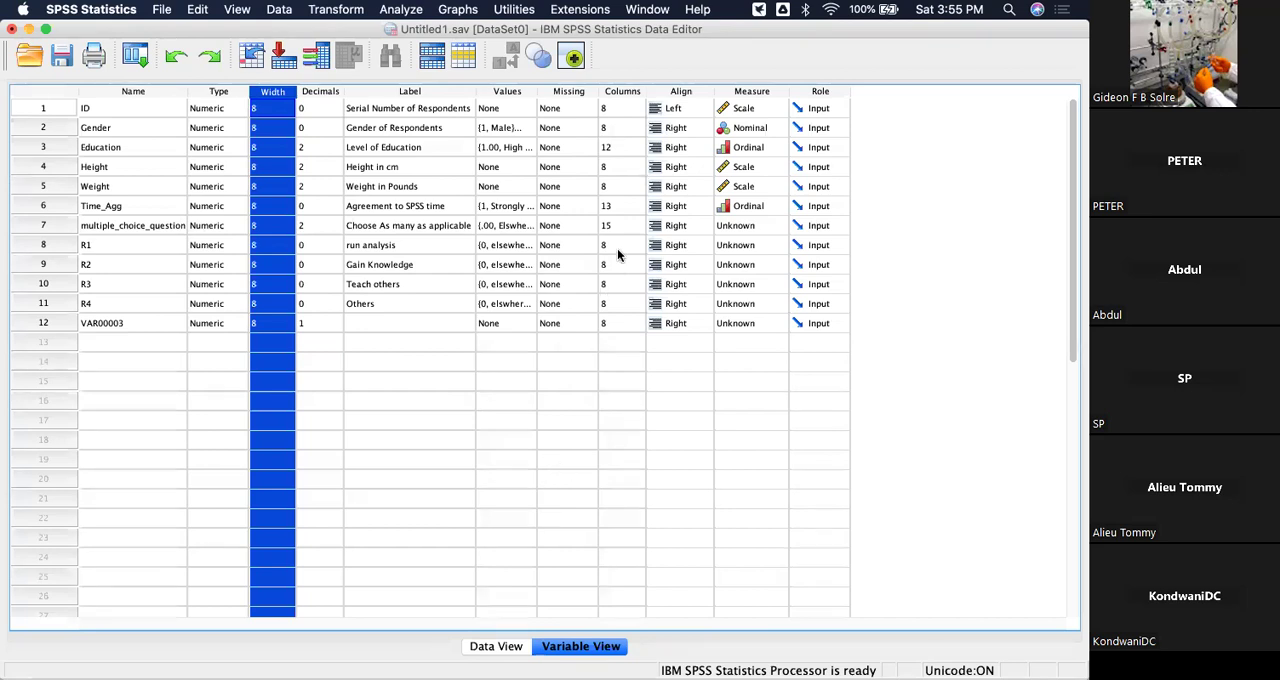
left_click(621, 92)
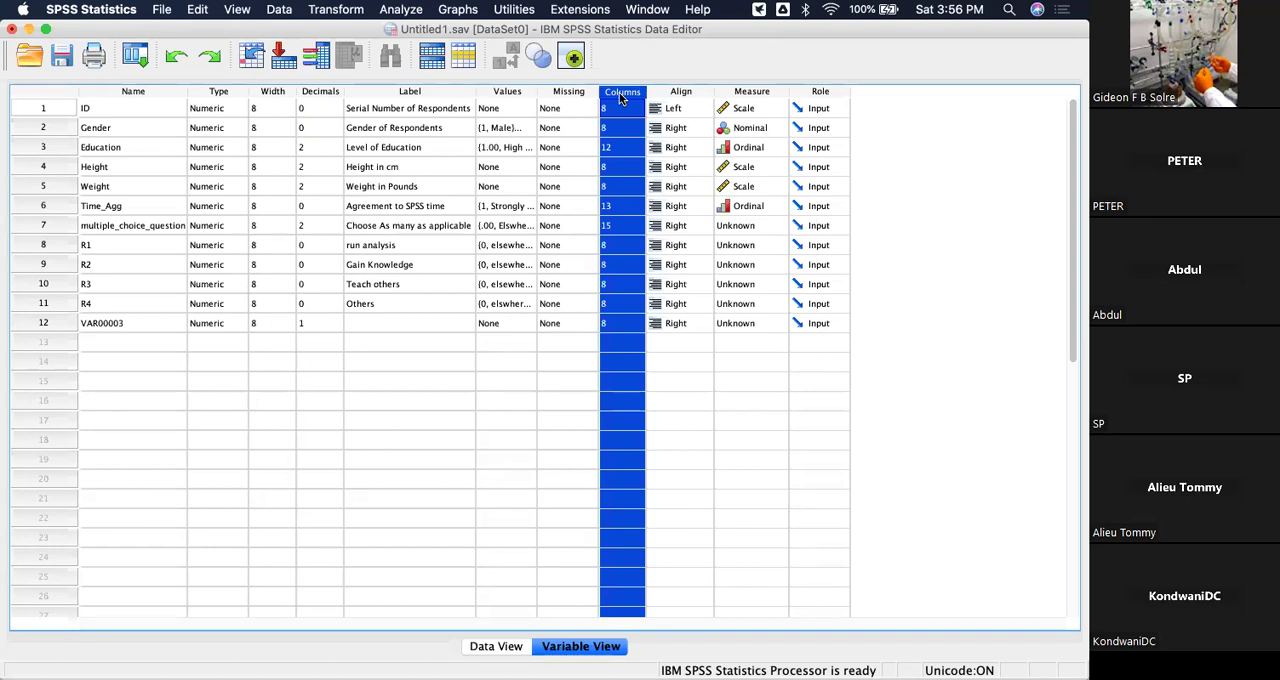
left_click(553, 92)
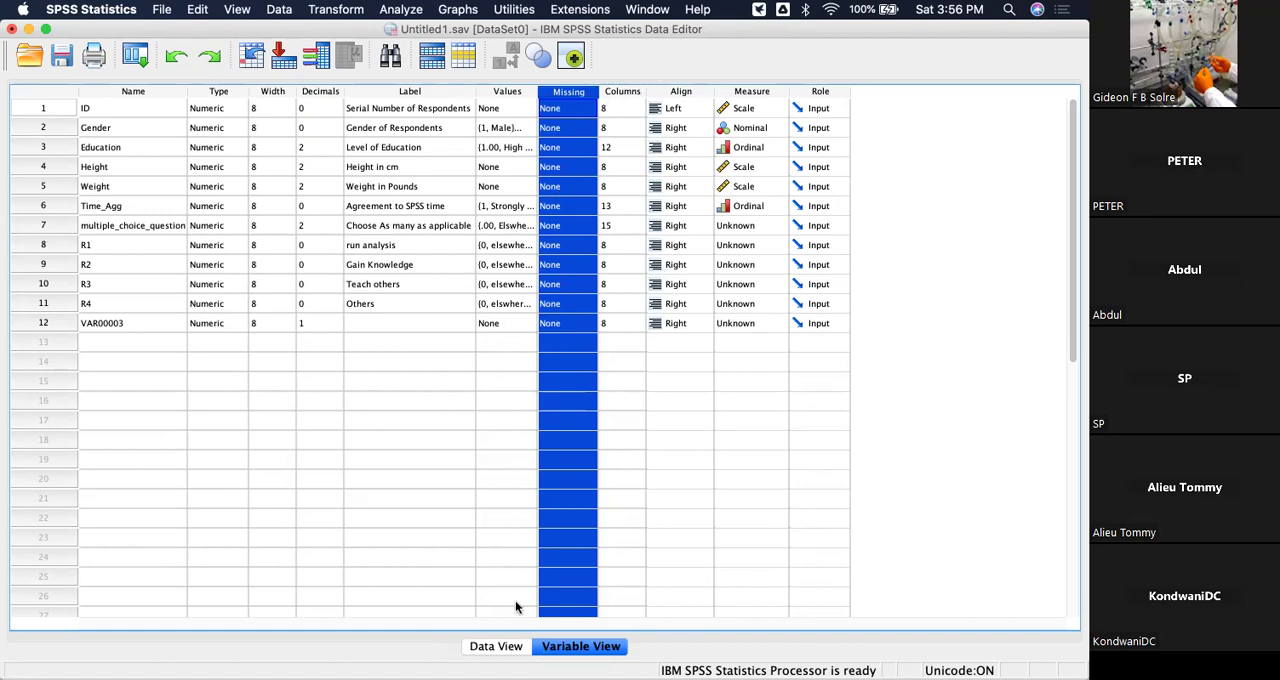
Complete the first case's responses with 1 for R2, 0 for R3 and 1 for R4.
left_click(496, 646)
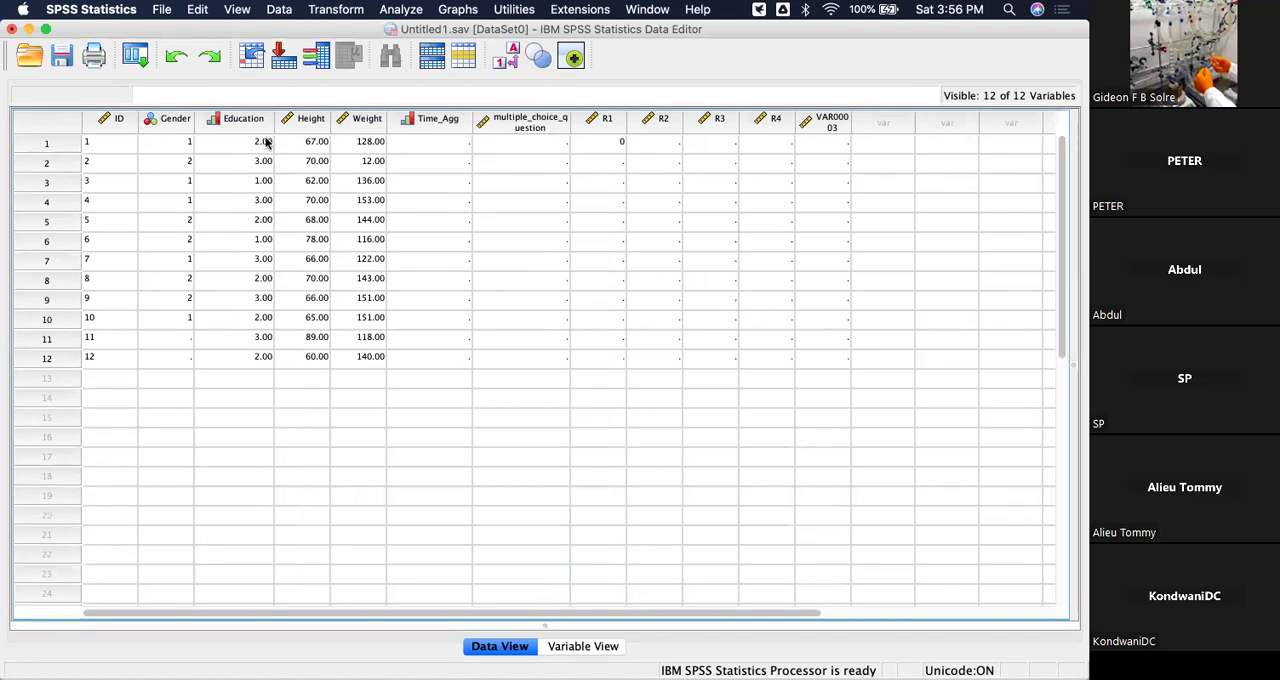
left_click(661, 149)
type("1")
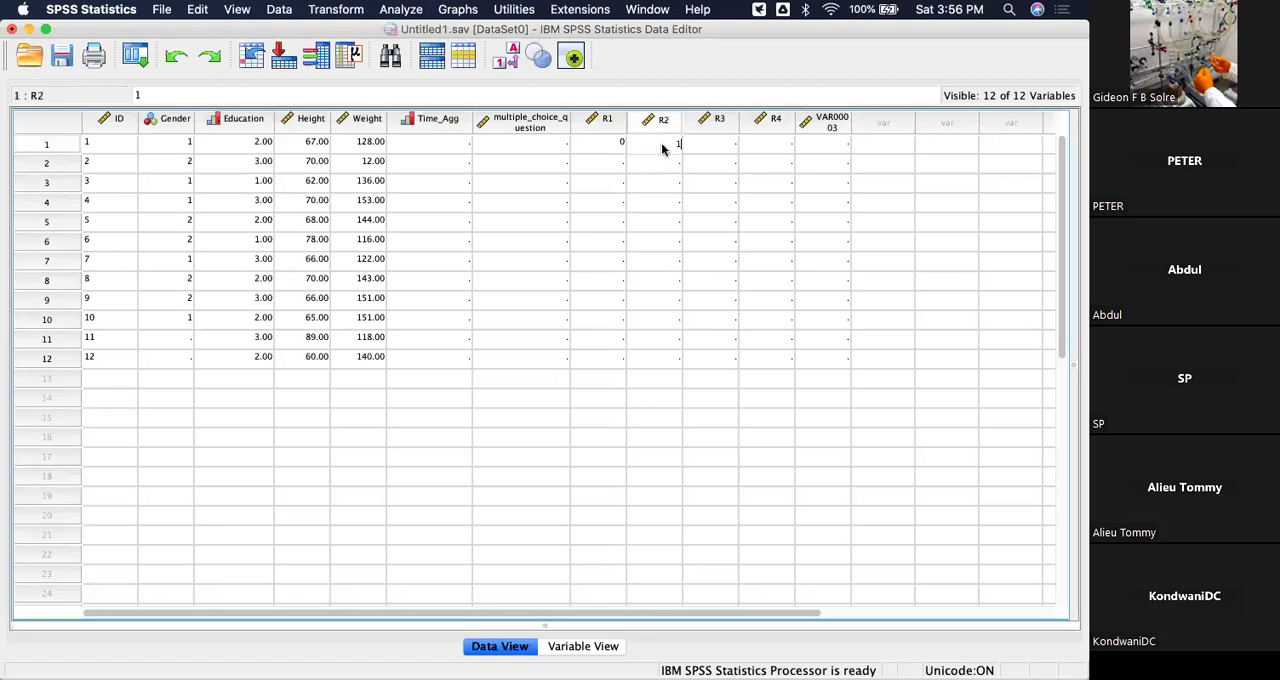
key("Return")
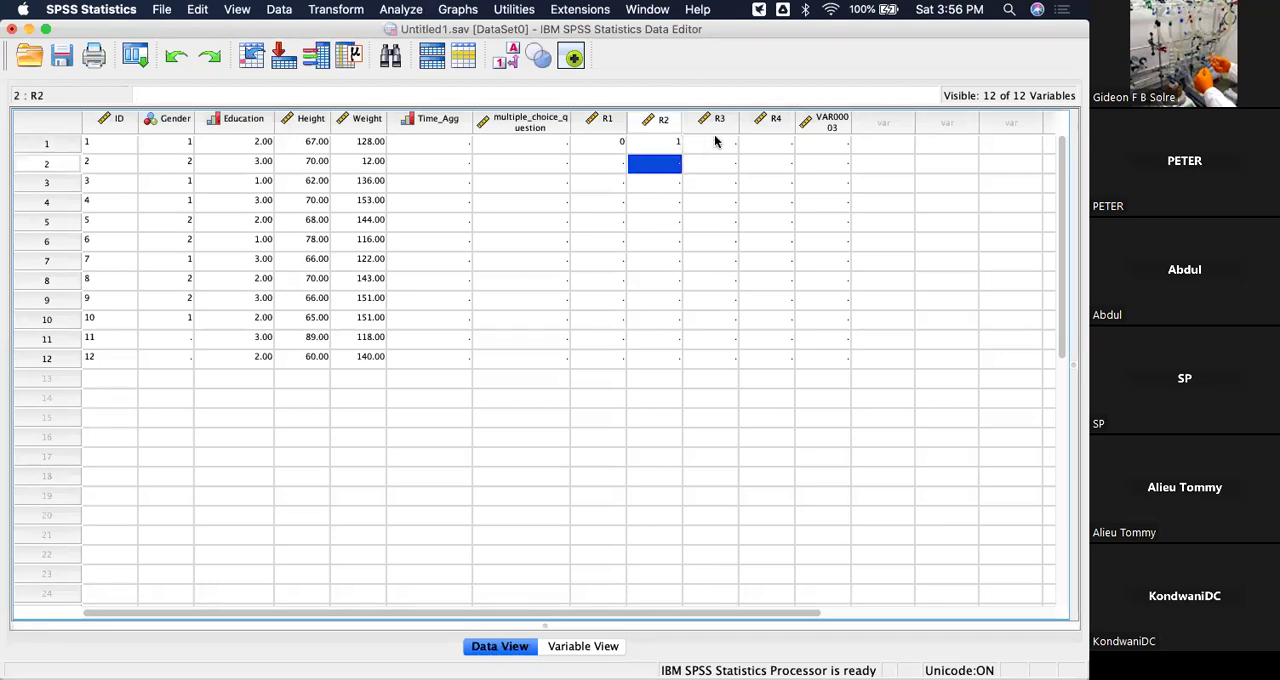
left_click(715, 141)
type("0")
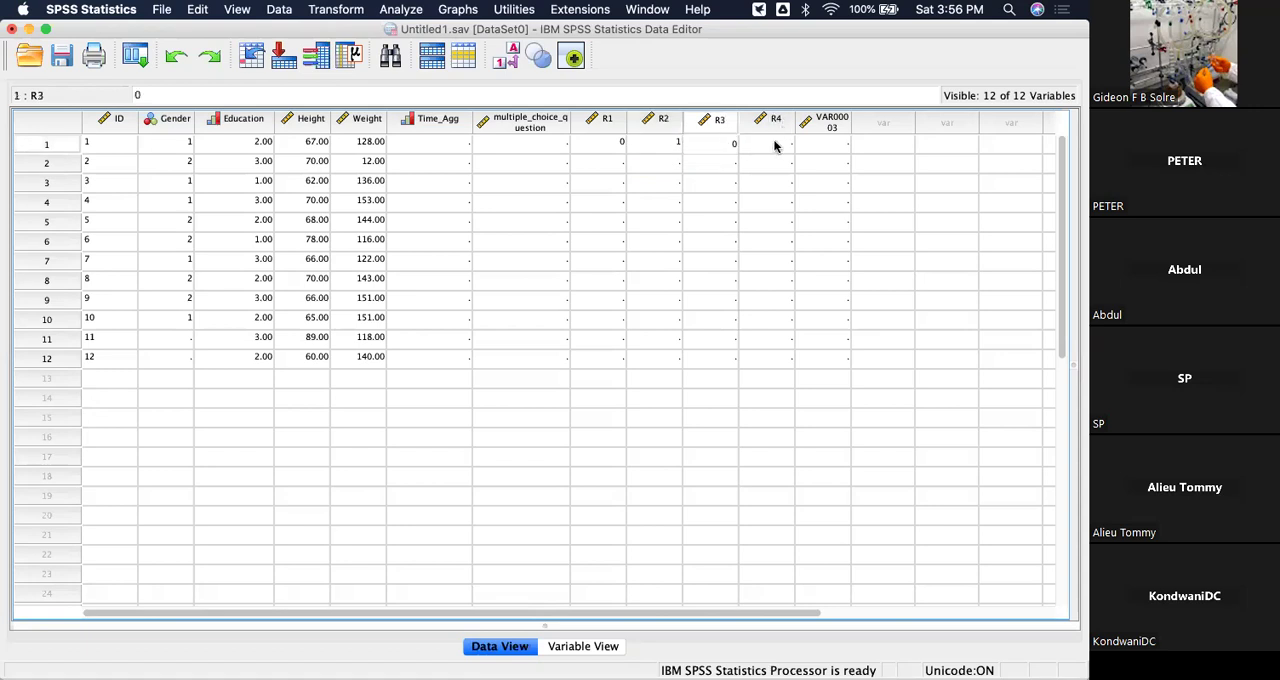
left_click(774, 146)
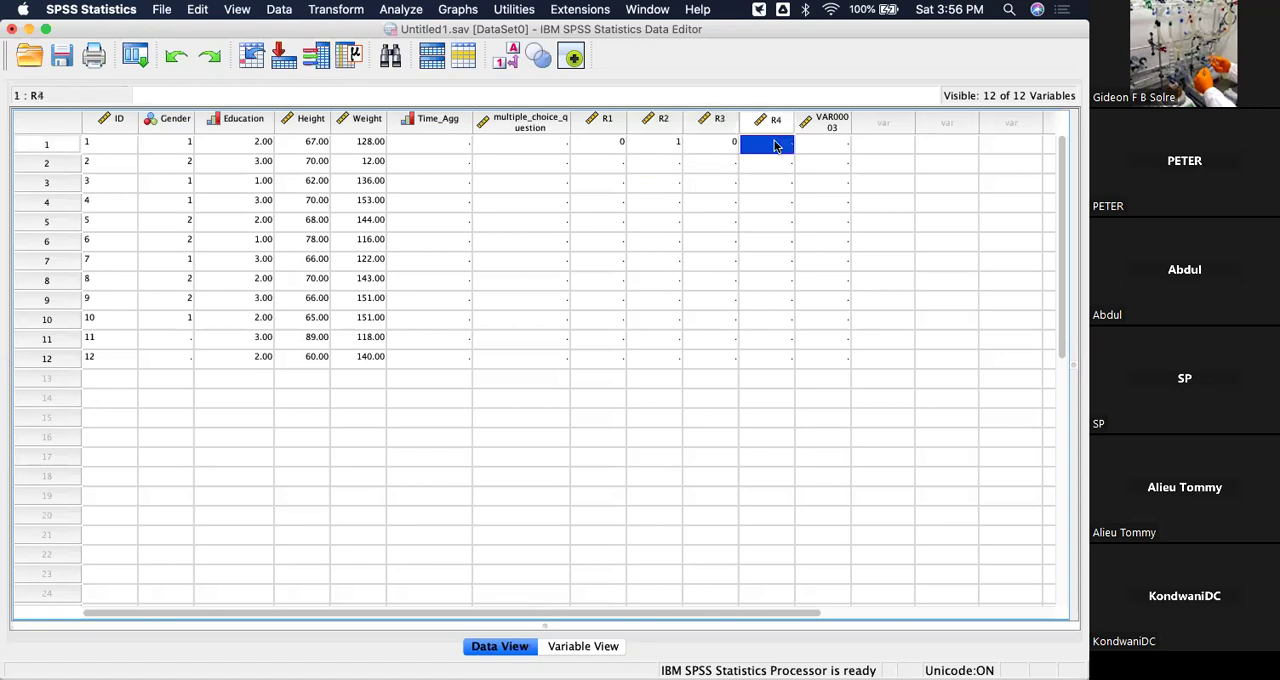
type("1")
left_click(928, 205)
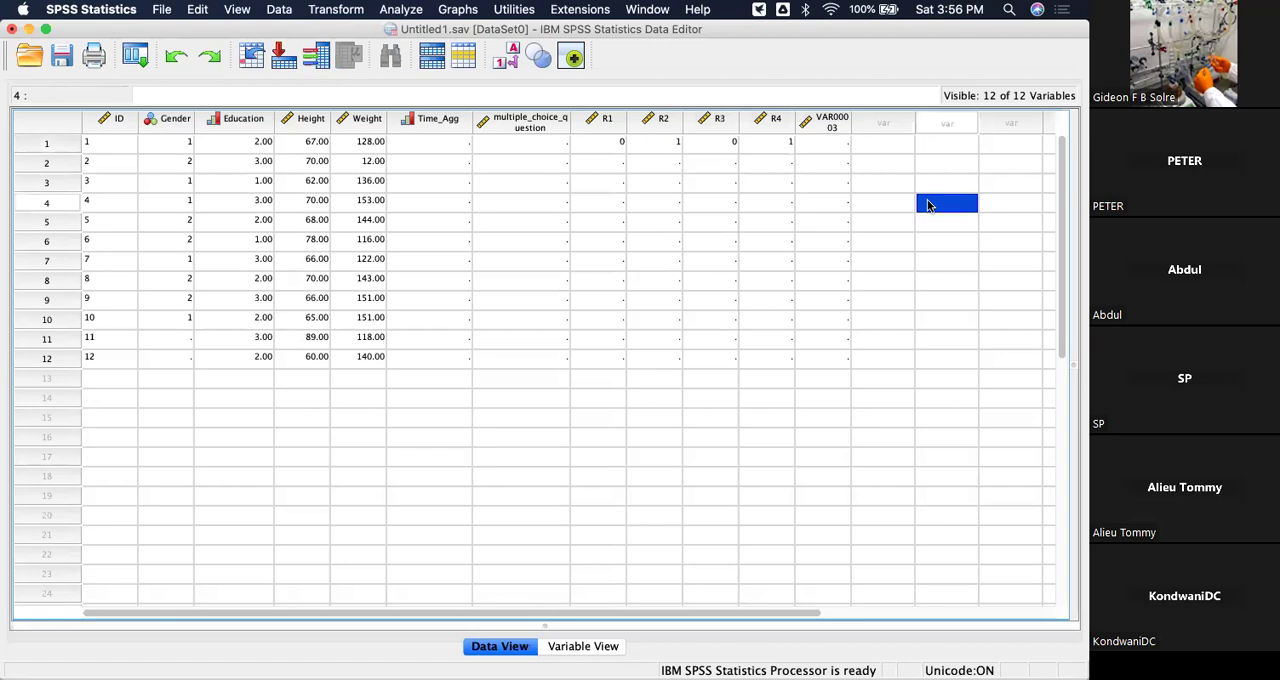
Enter 1 for each of R1, R2, R3 and R4 in the second case of the data grid.
left_click(605, 164)
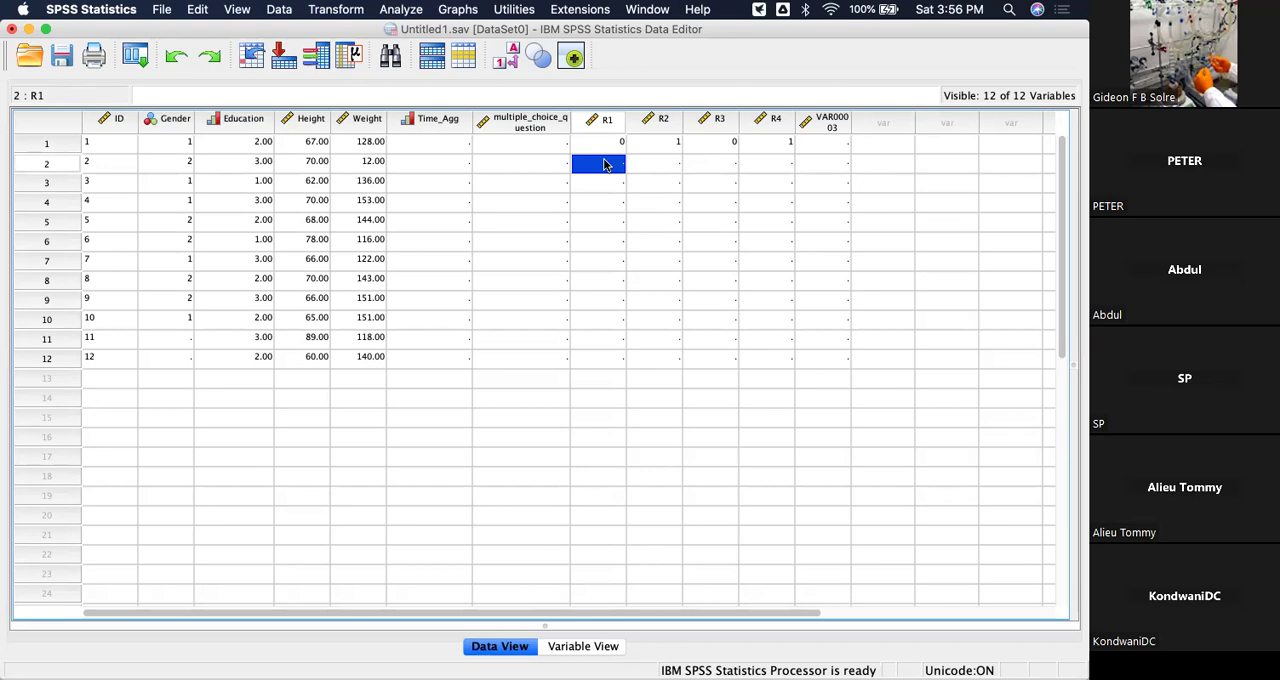
type("1")
left_click(661, 166)
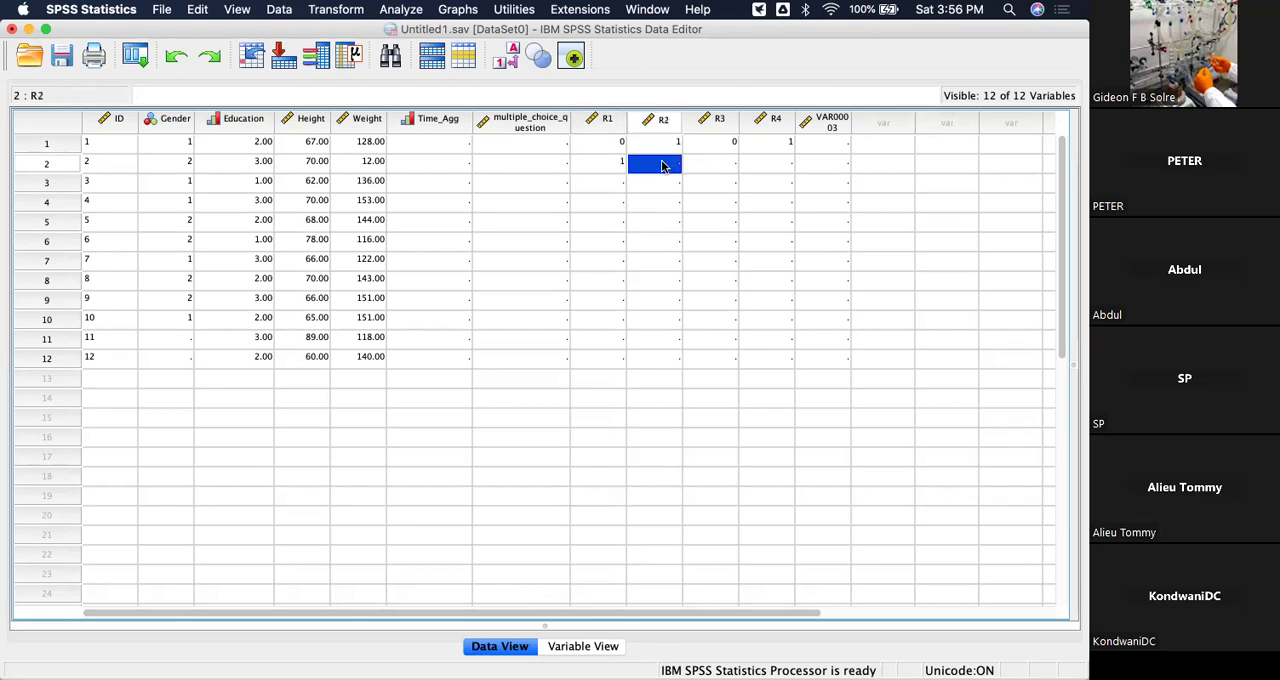
type("2")
key("BackSpace")
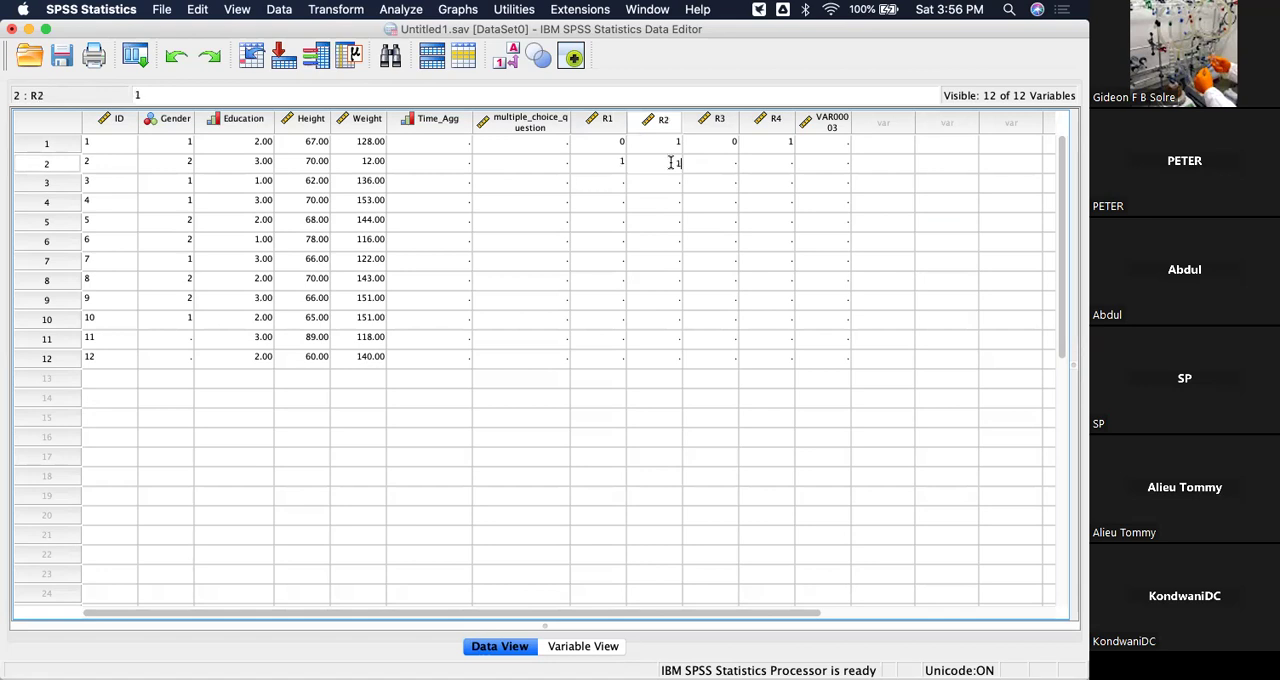
left_click(722, 166)
type("1")
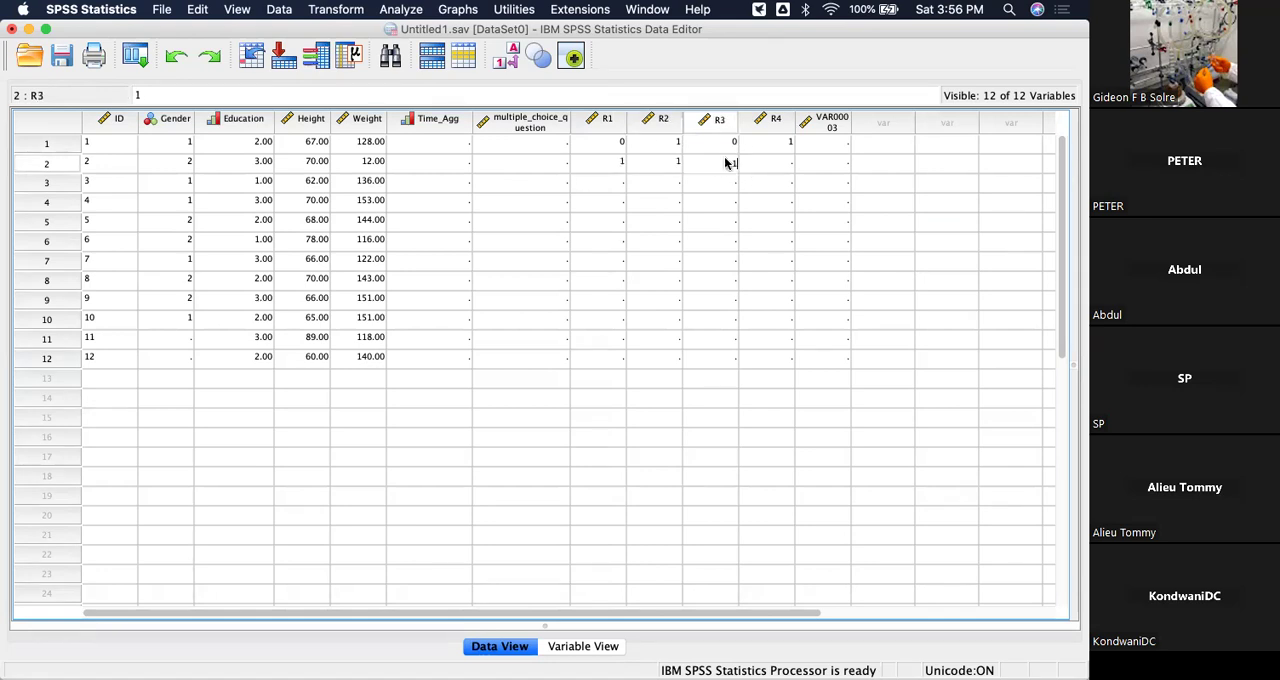
left_click(785, 163)
type("1")
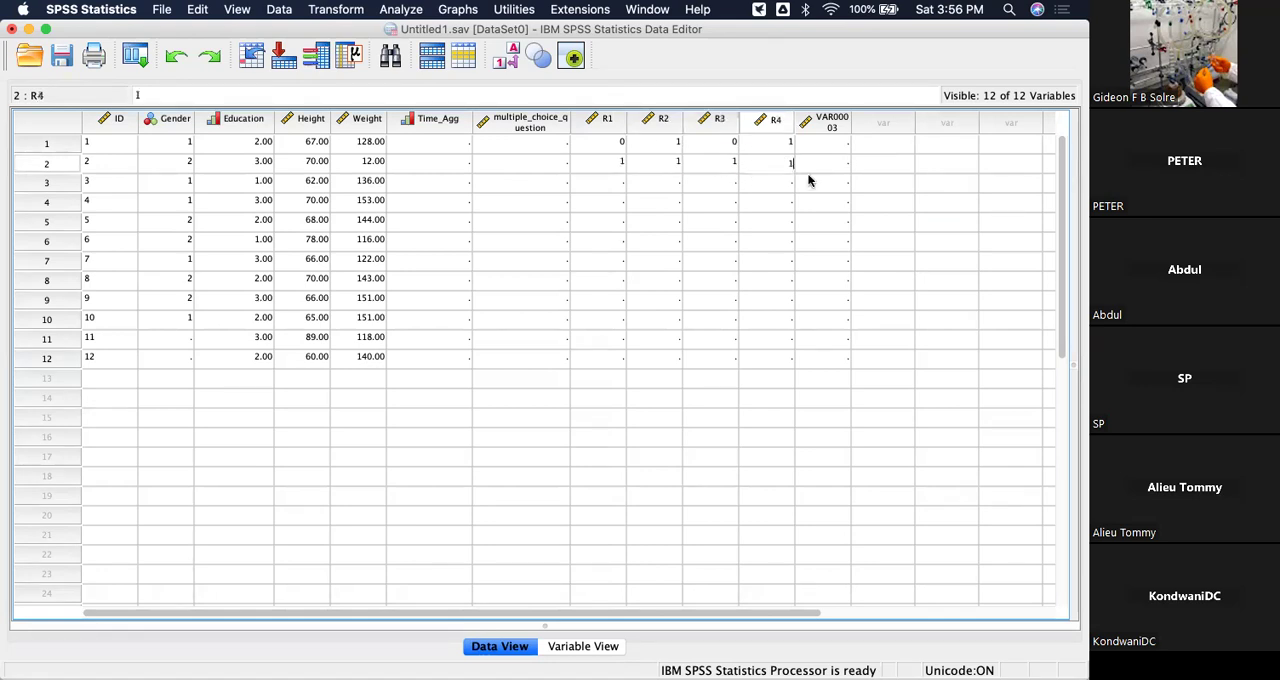
left_click(868, 224)
Fill the third case's responses with 0 for R1 and 1 for R2, R3 and R4.
left_click(615, 184)
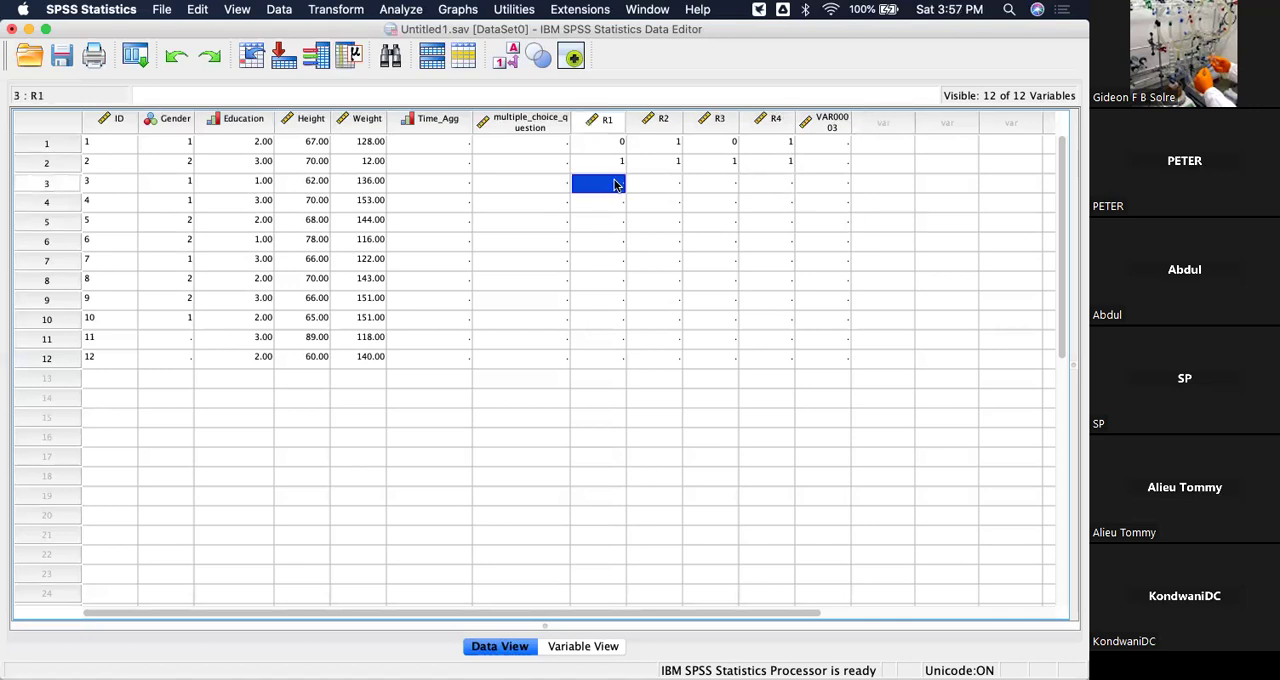
type("0")
left_click(648, 190)
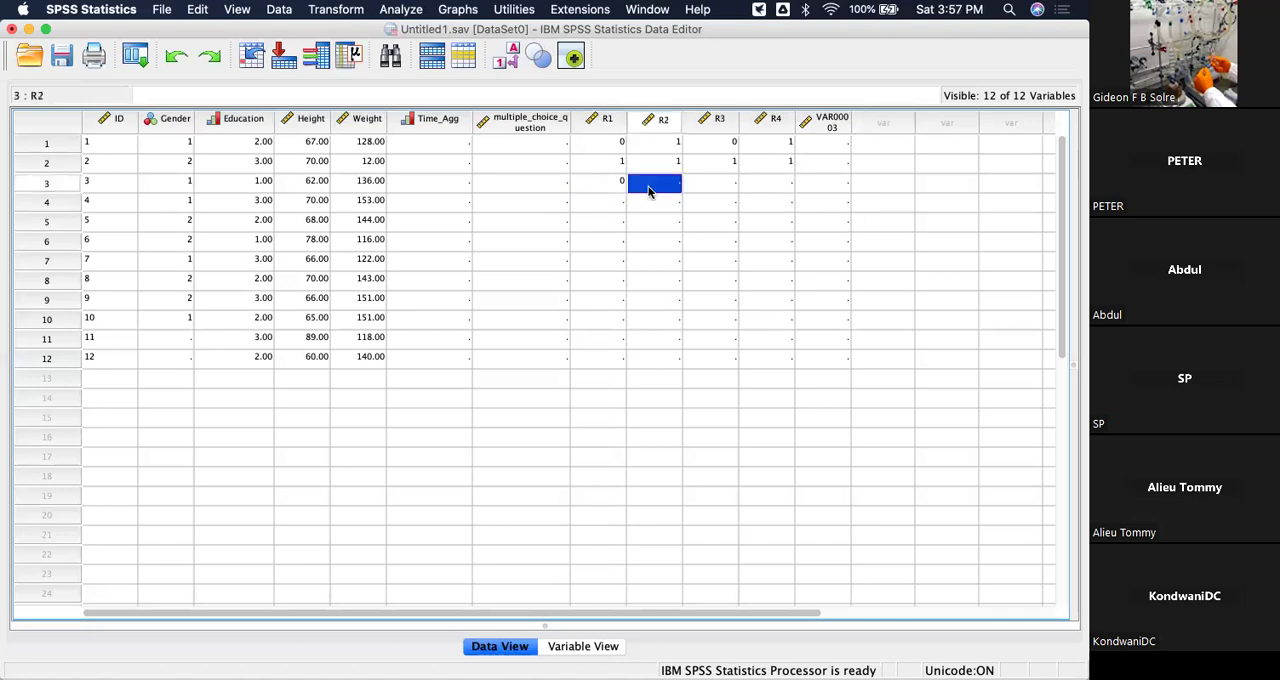
type("1")
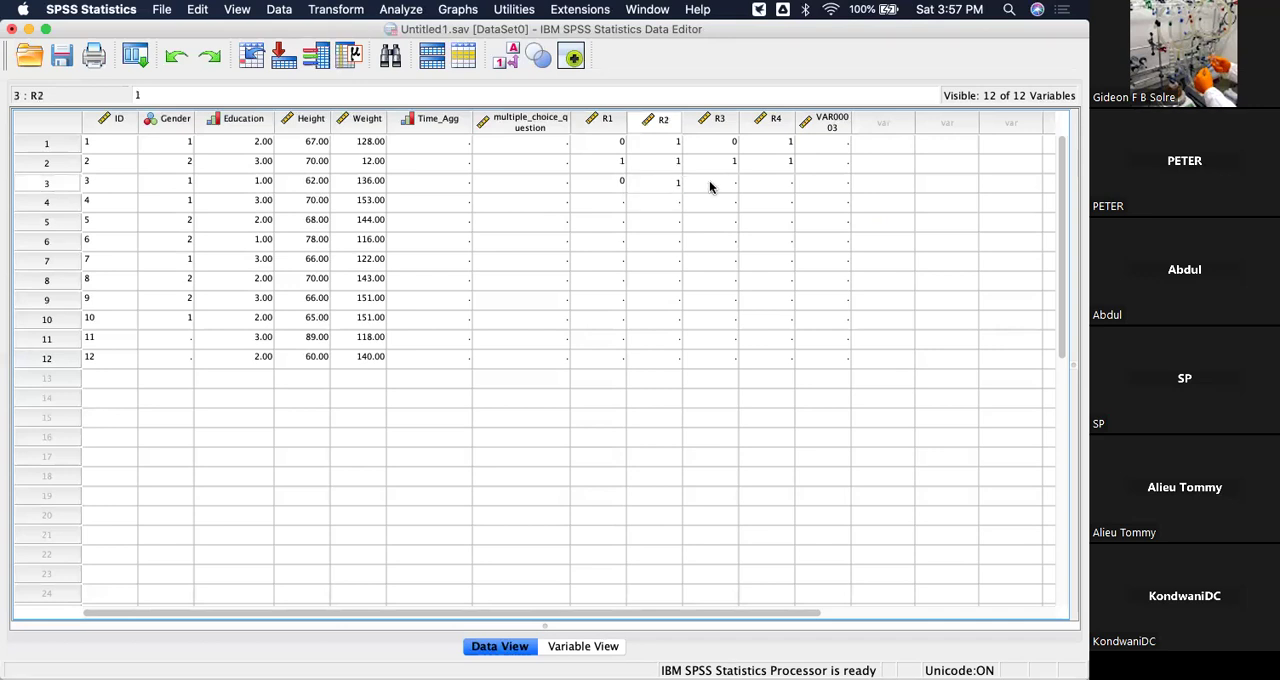
left_click(711, 182)
type("1")
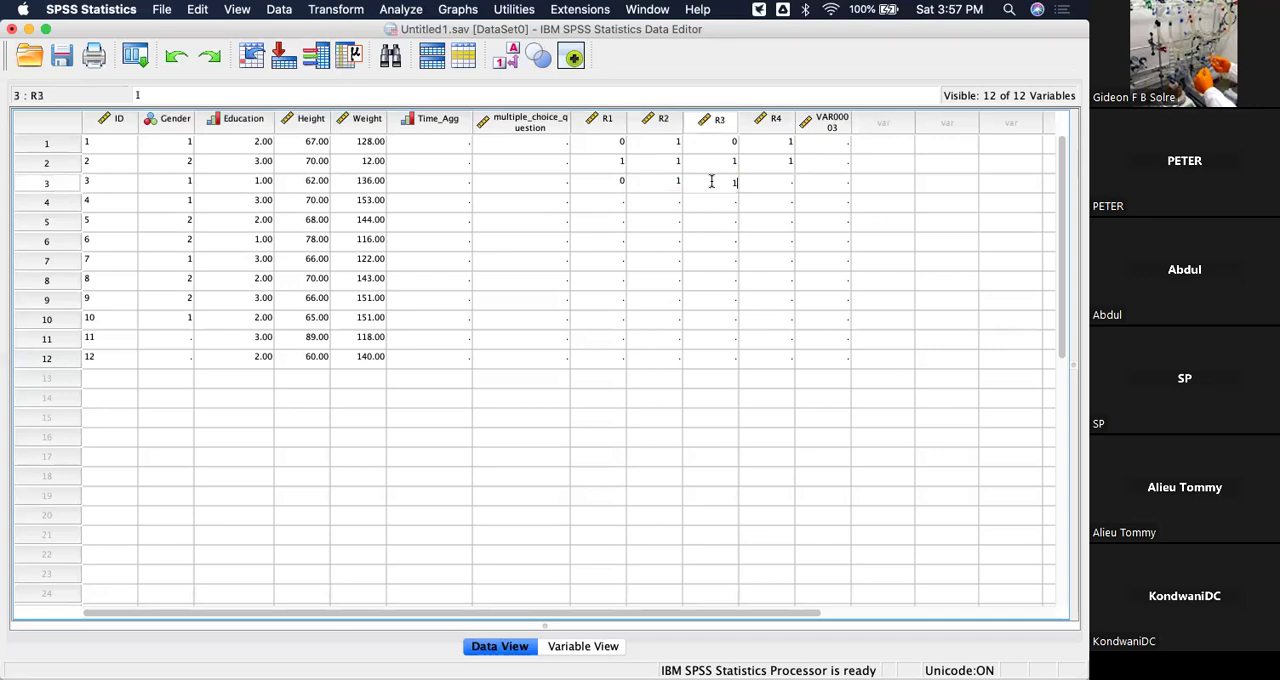
left_click(784, 186)
type("1")
left_click(917, 241)
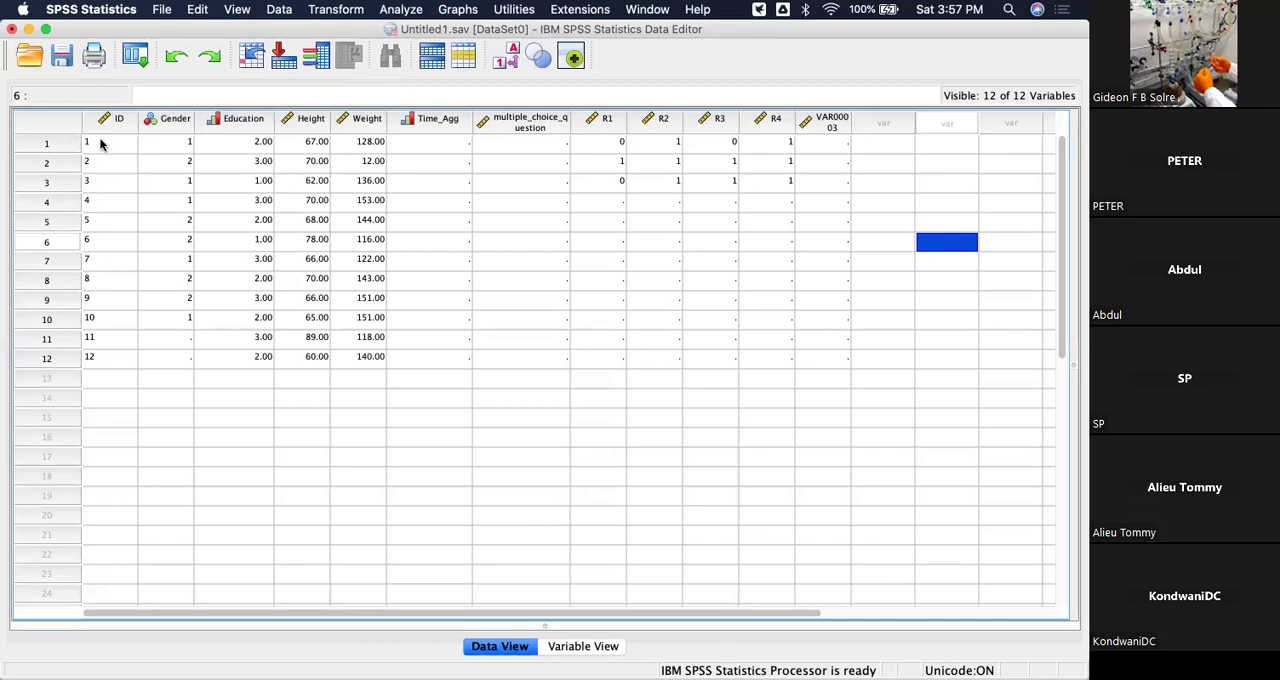
Rename the variable VAR00003 as Country in the variable definitions.
mouse_move(102, 130)
mouse_move(191, 133)
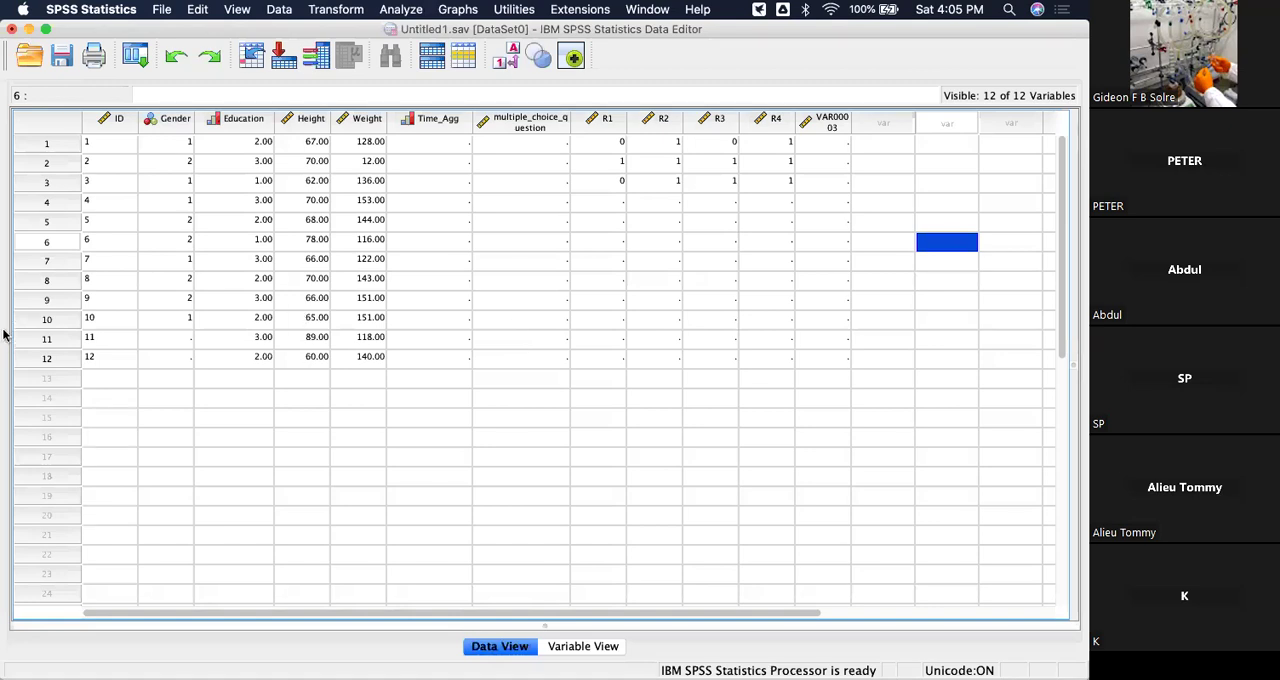
mouse_move(5, 335)
left_click(567, 648)
left_click(393, 426)
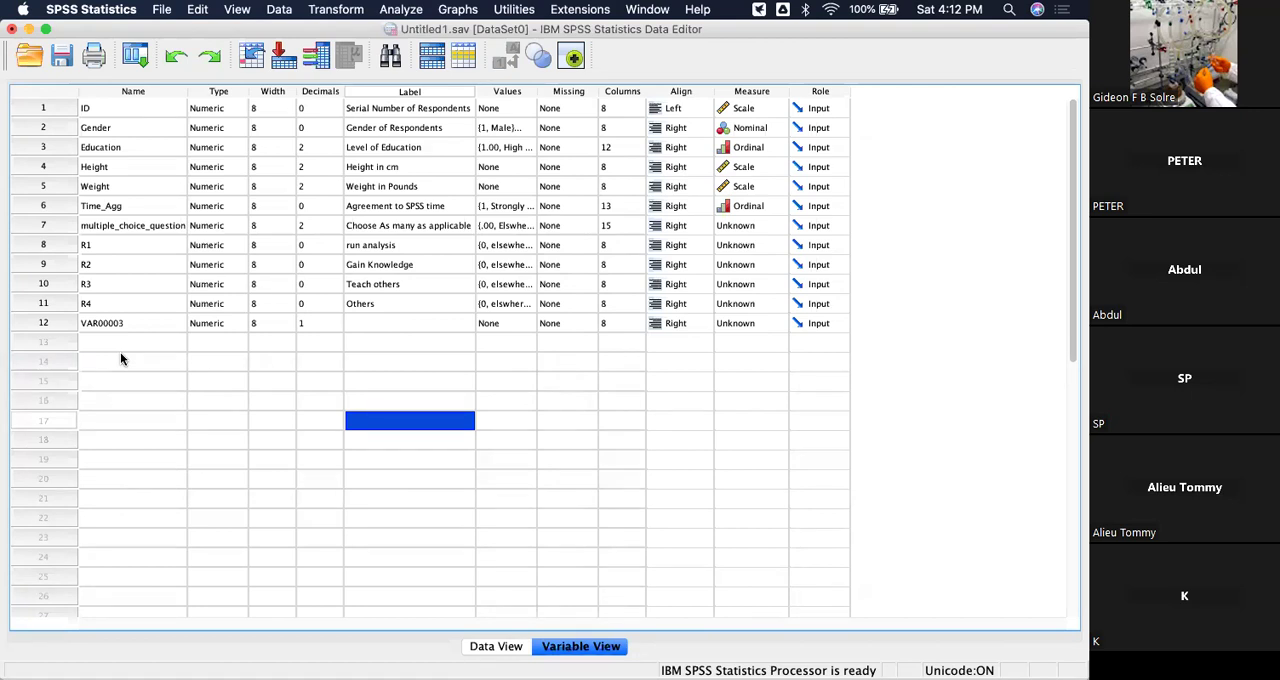
double_click(126, 321)
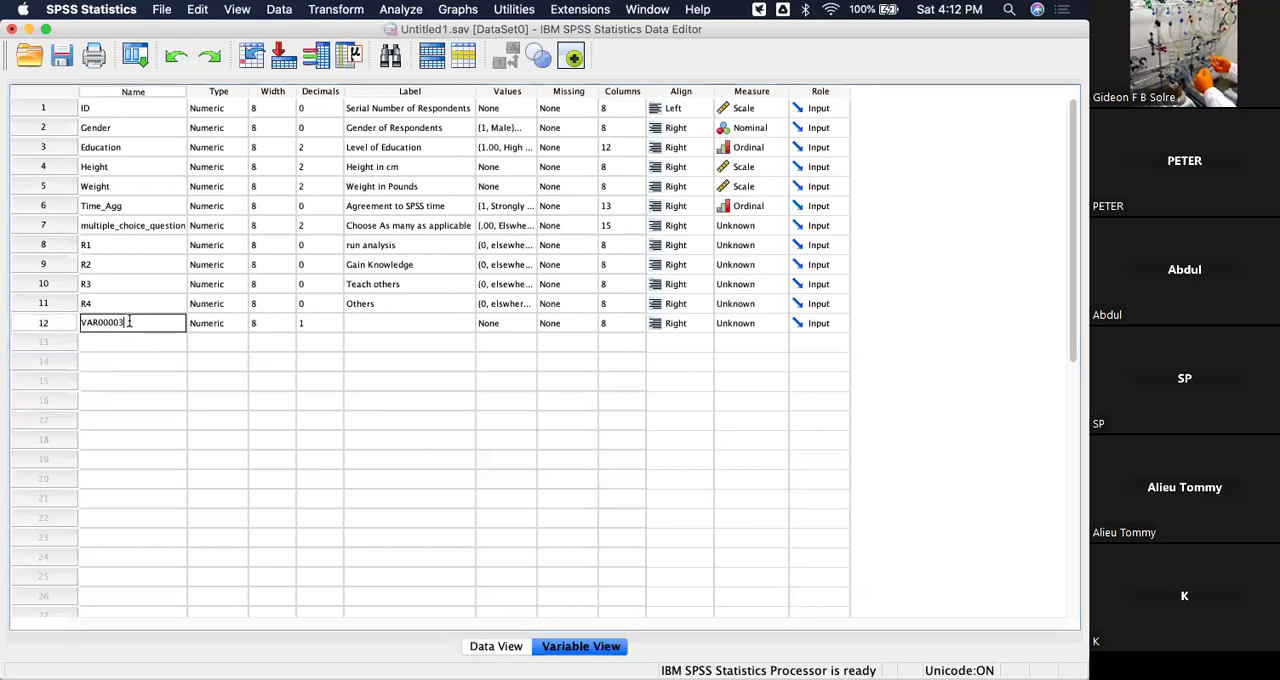
key("BackSpace")
key("BackSpace")
key("BackSpace")
key("BackSpace")
key("BackSpace")
key("BackSpace")
key("BackSpace")
key("BackSpace")
type("Country")
left_click(182, 340)
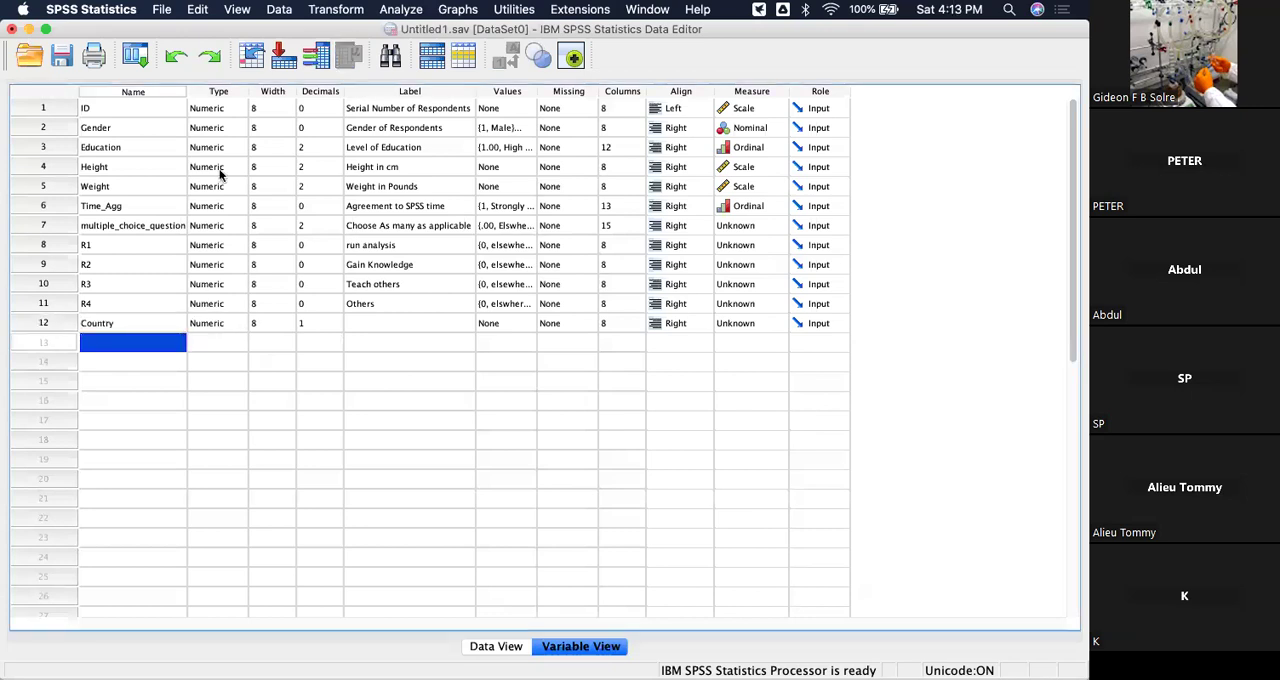
Change the Country variable's type to String.
left_click(237, 327)
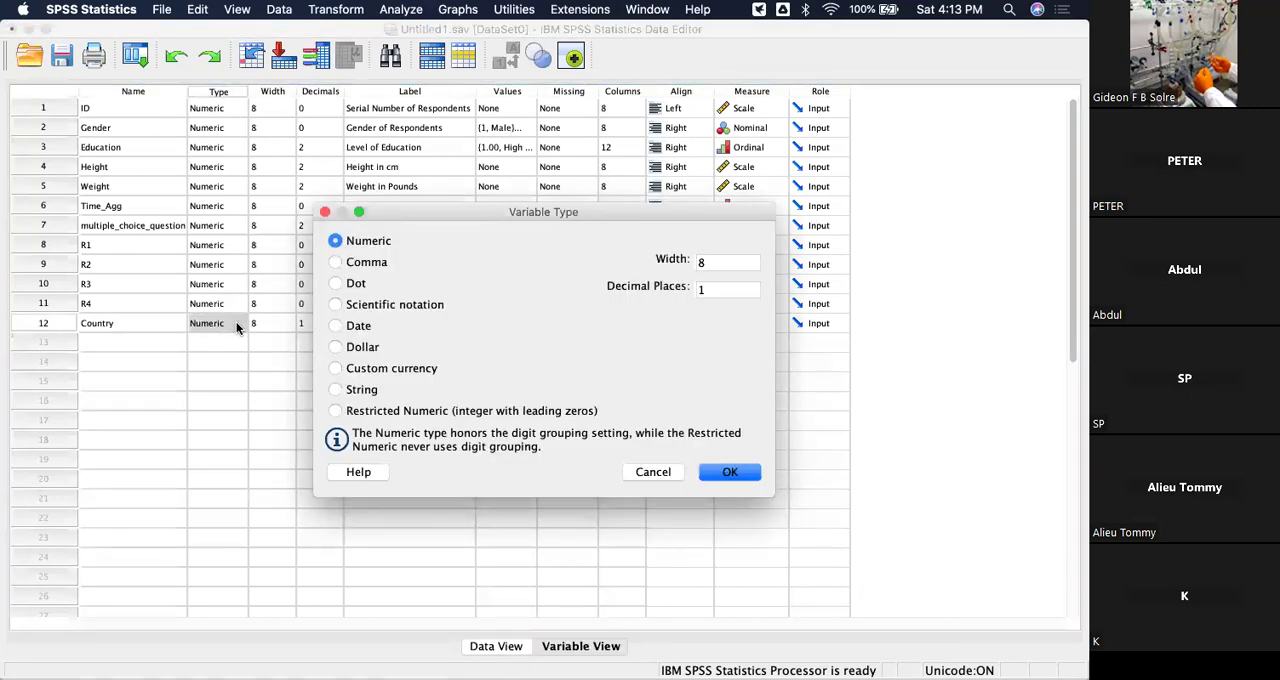
left_click(336, 390)
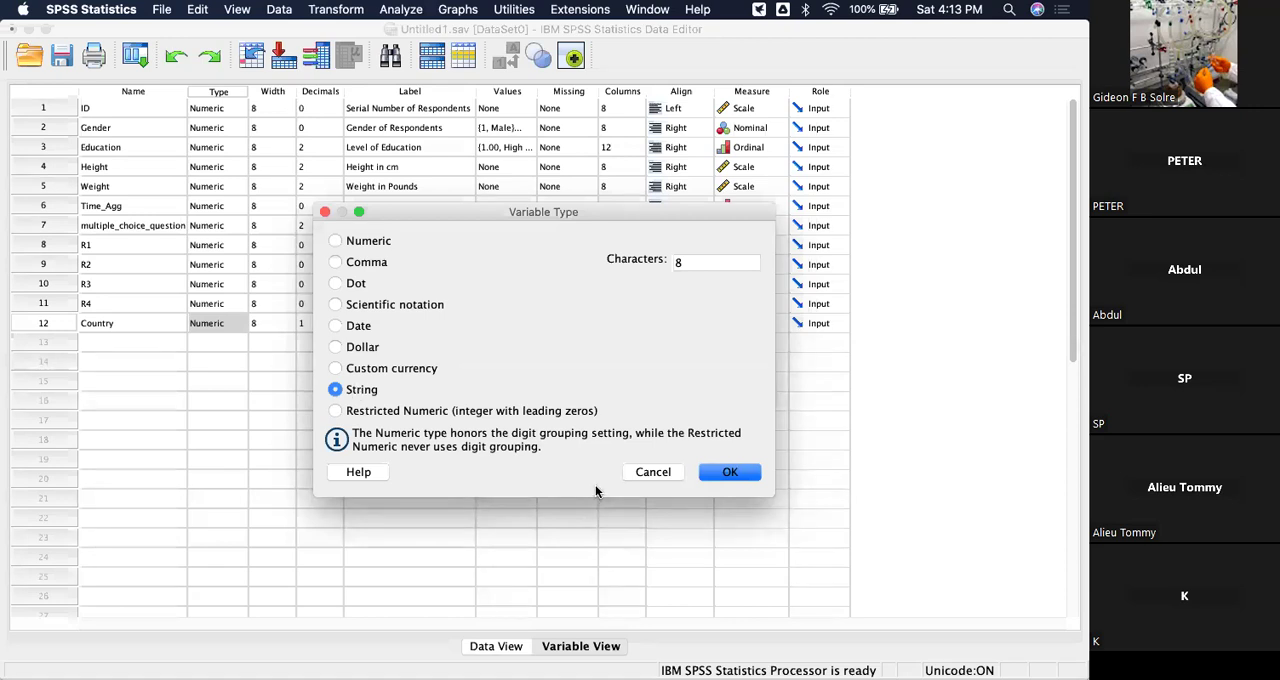
left_click(729, 472)
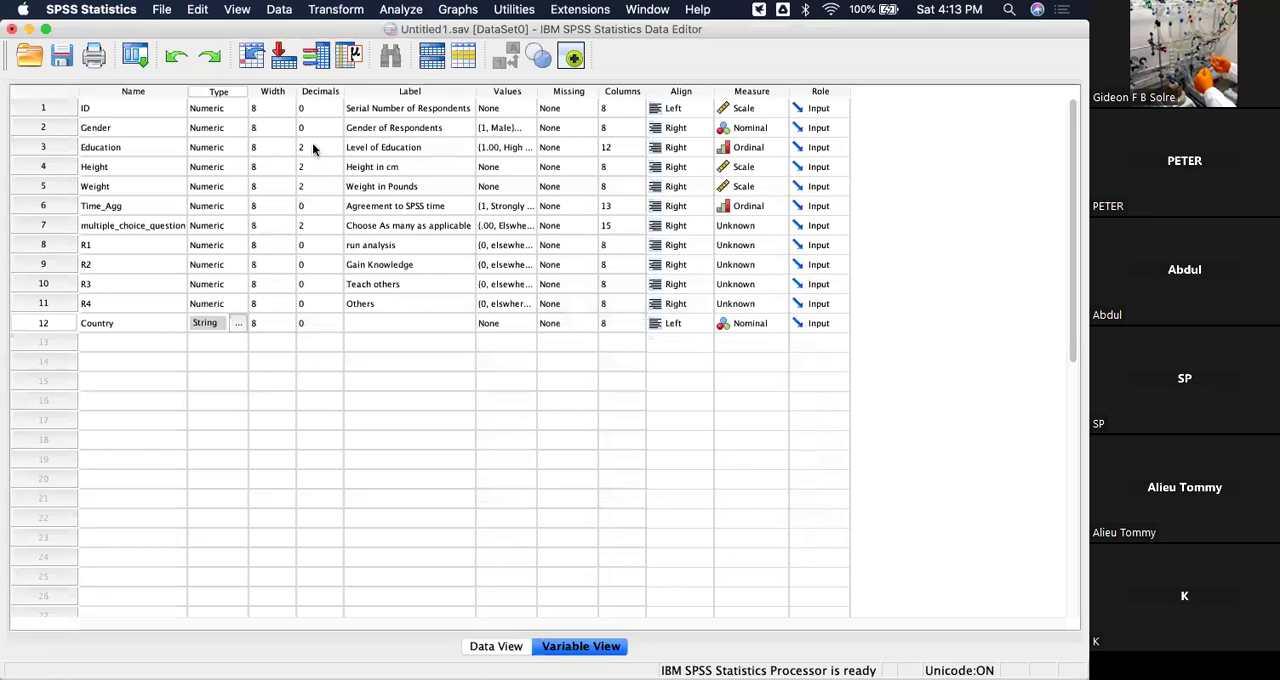
Set the width of the Country variable to 51 characters.
left_click(283, 323)
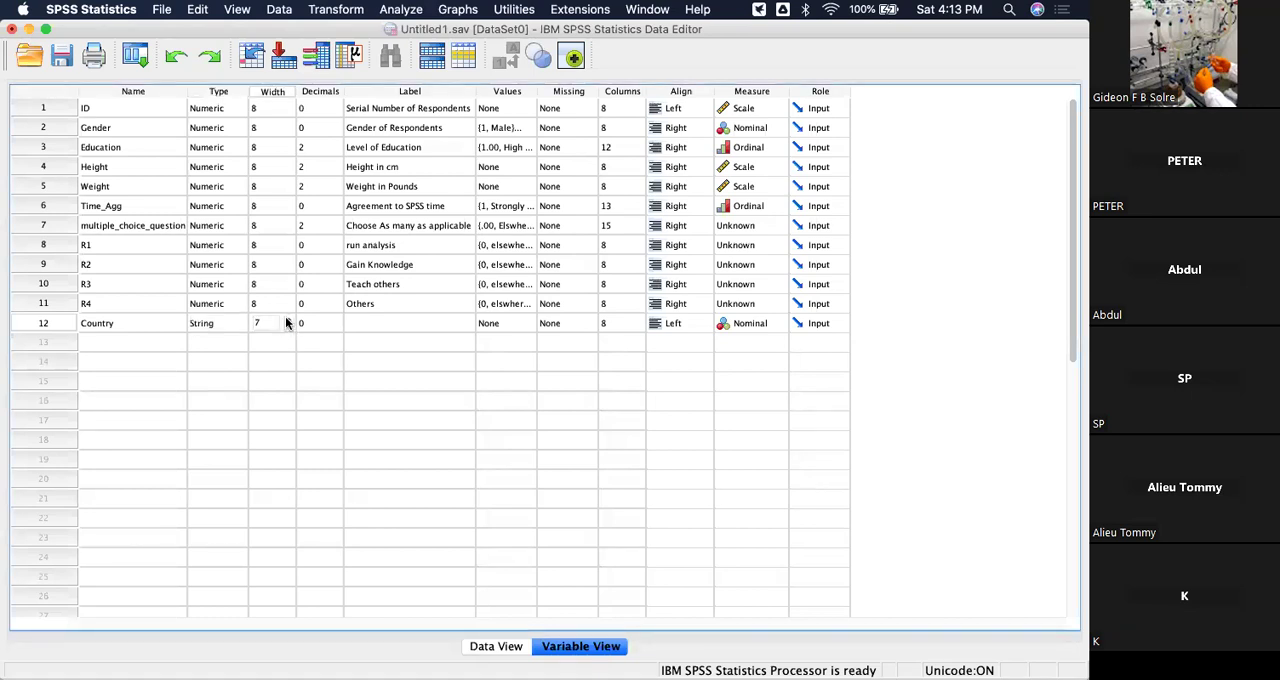
left_click(287, 321)
left_click(287, 321)
left_click(287, 321)
left_click(287, 321)
left_click(287, 321)
left_click(287, 321)
left_click(287, 321)
left_click(287, 321)
left_click(287, 321)
left_click(287, 321)
left_click(401, 384)
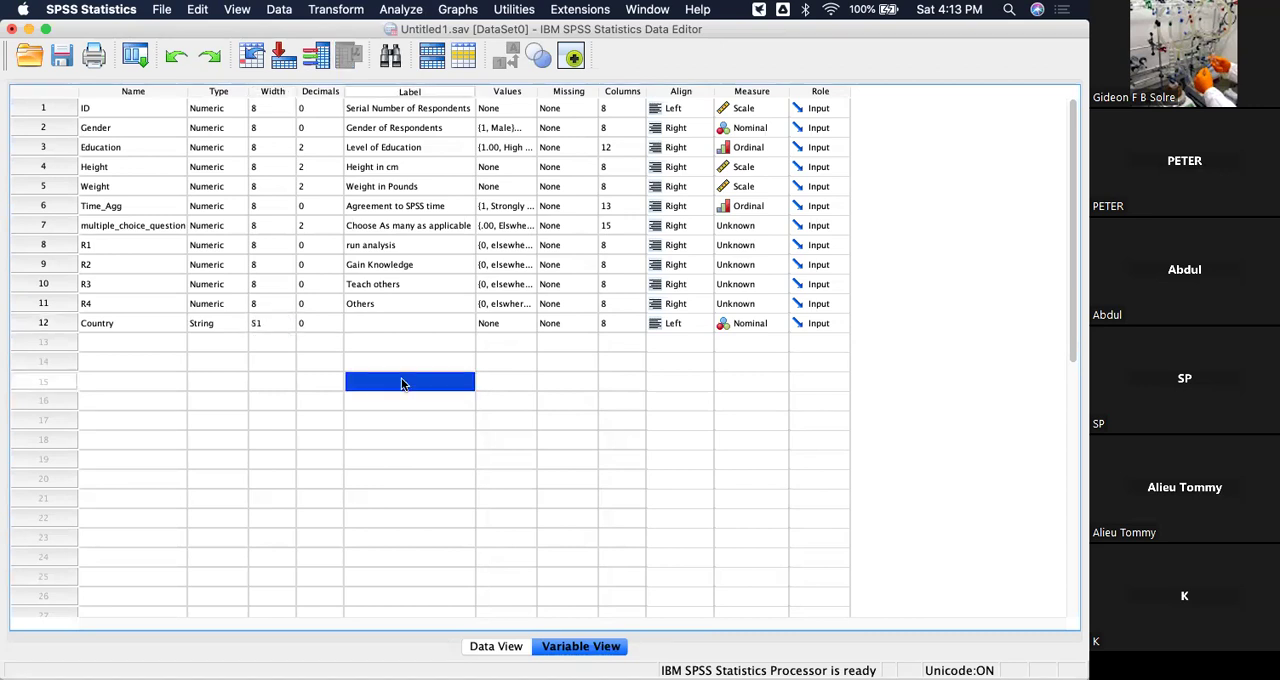
Label the Country variable "Country of Respondent".
left_click(419, 322)
left_click(420, 322)
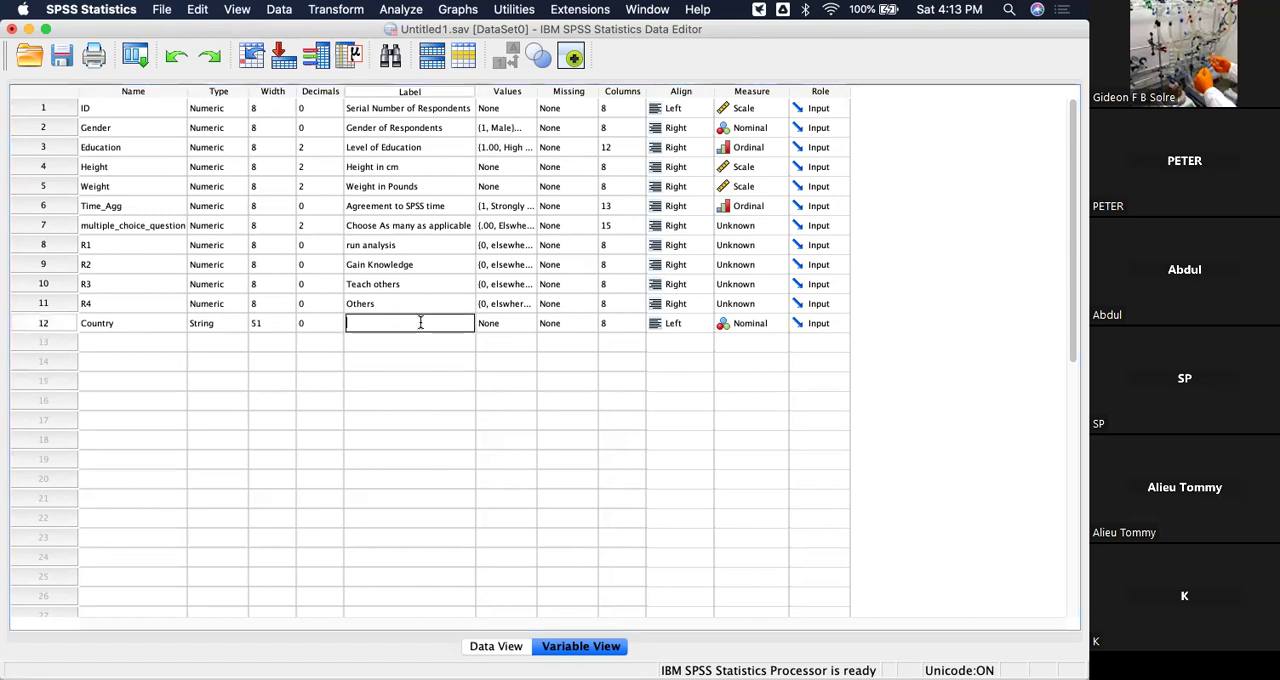
type("Country if")
key("BackSpace")
key("BackSpace")
key("BackSpace")
type("of Respo")
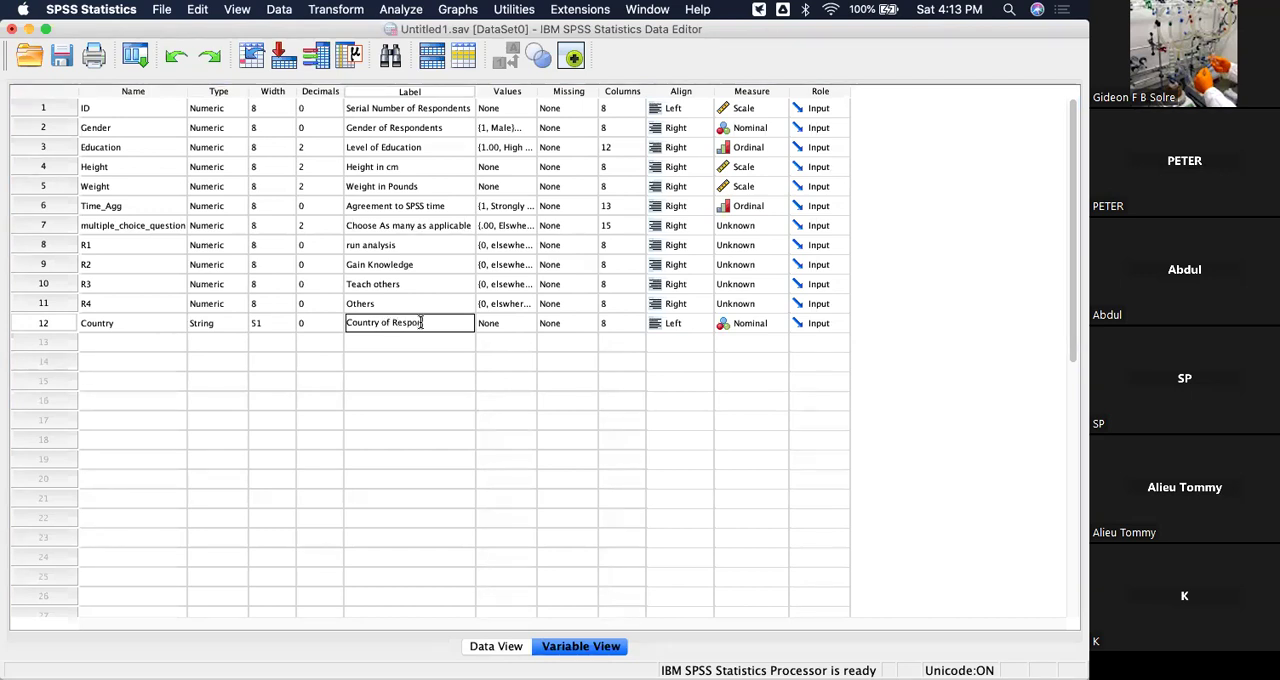
type("ndent")
left_click(735, 418)
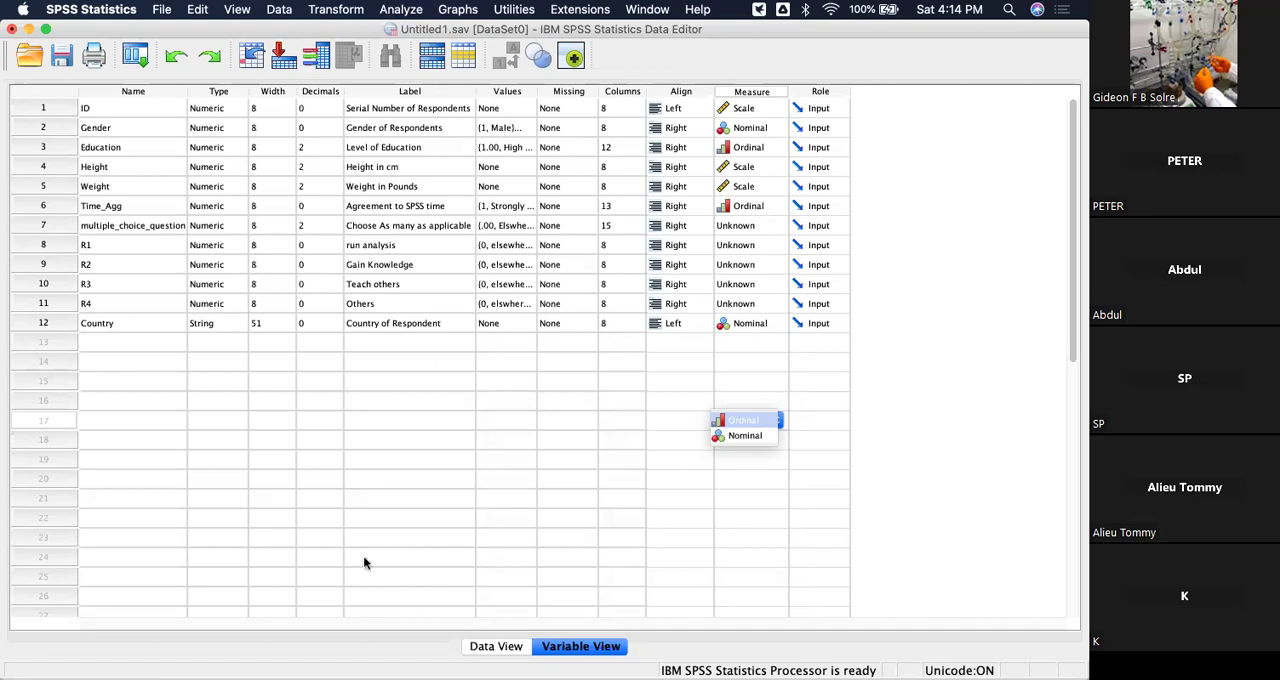
Enter Ghana as the Country of the first case and USA for the second case in the data grid.
left_click(507, 646)
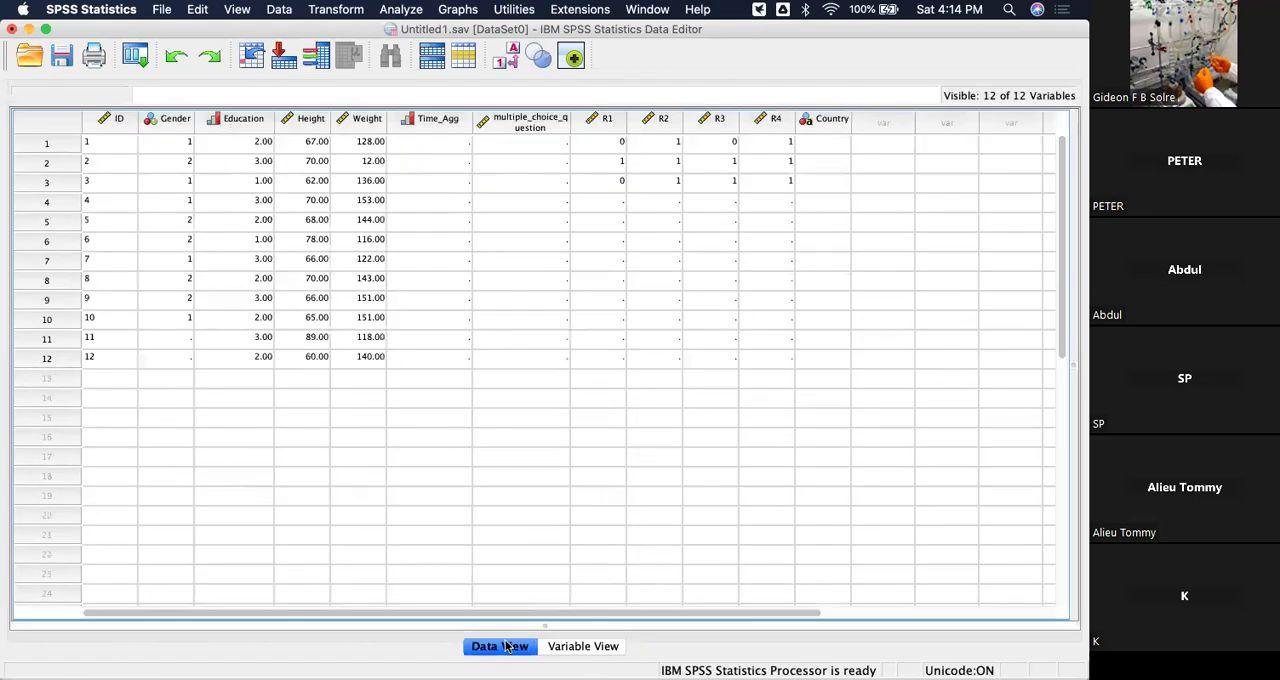
left_click(826, 147)
double_click(826, 145)
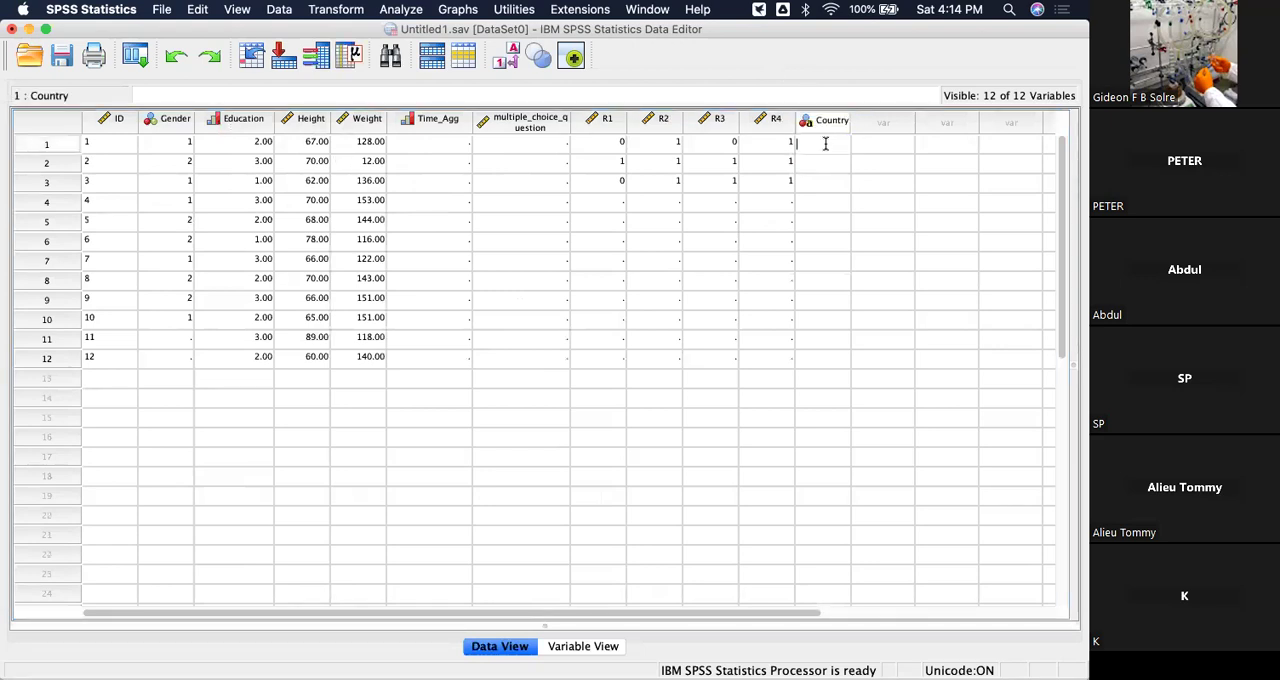
type("Ghana")
left_click(826, 150)
left_click(825, 163)
double_click(824, 165)
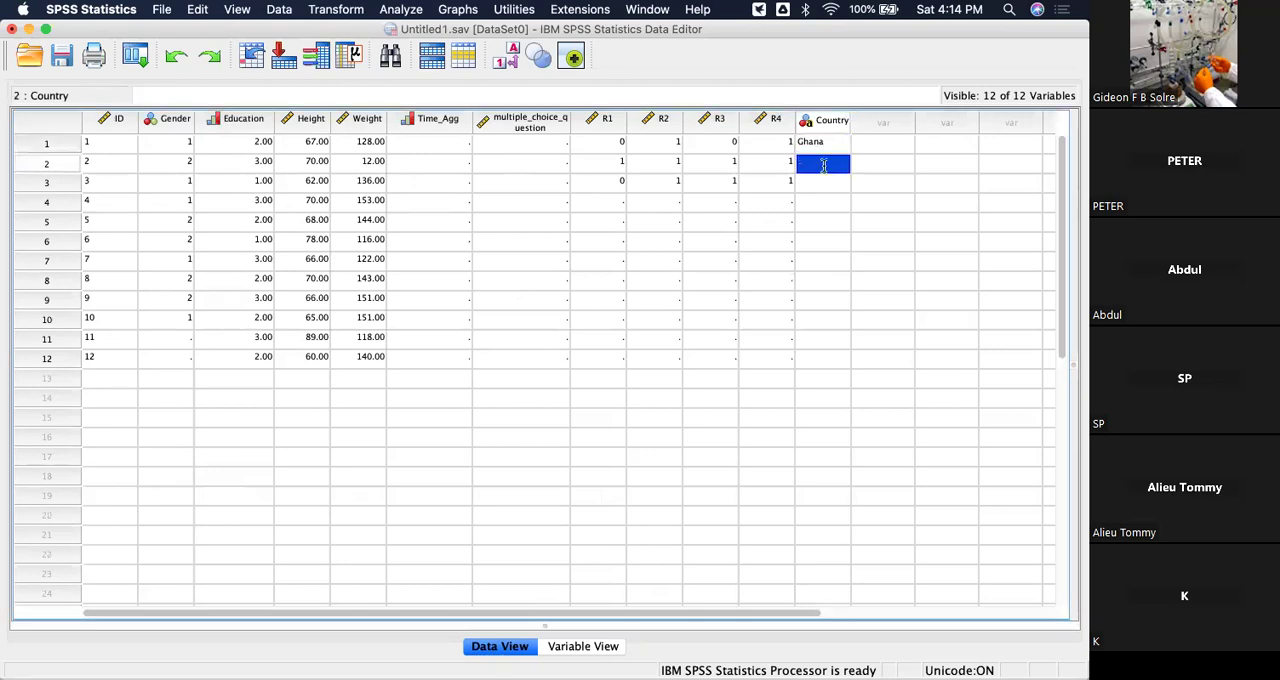
type("USA")
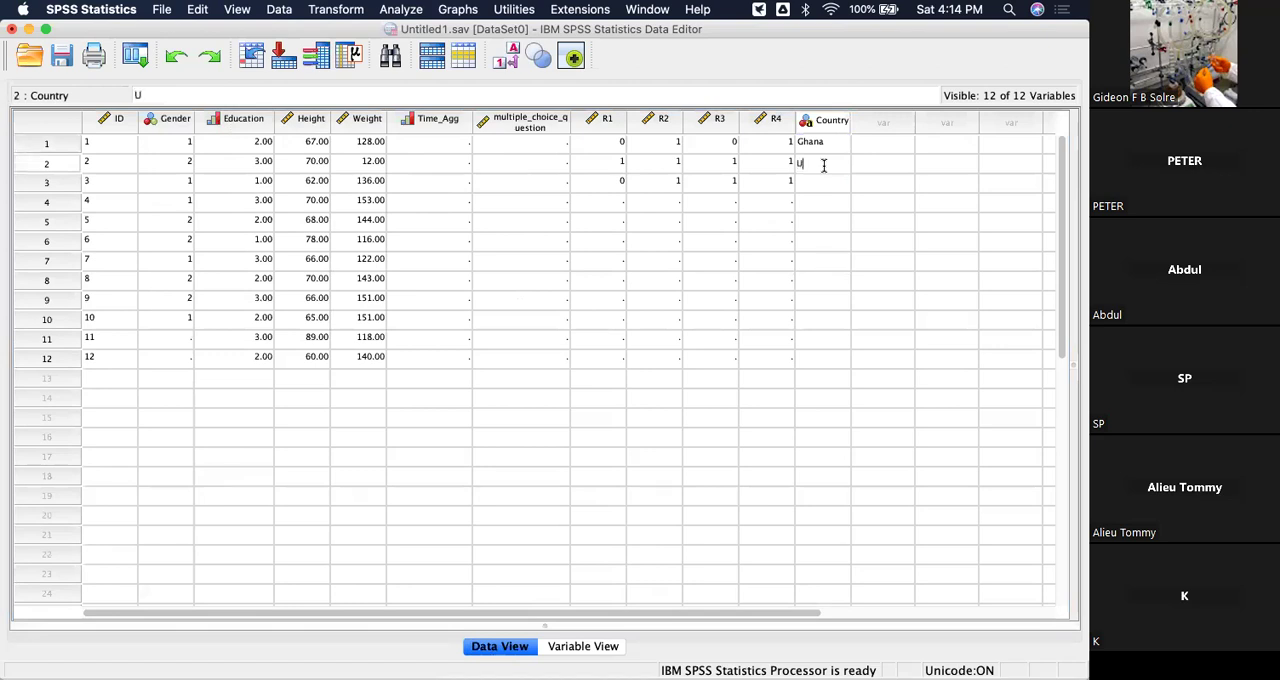
left_click(828, 167)
Enter India as the Country of the third case and Laos for the fourth case.
left_click(828, 180)
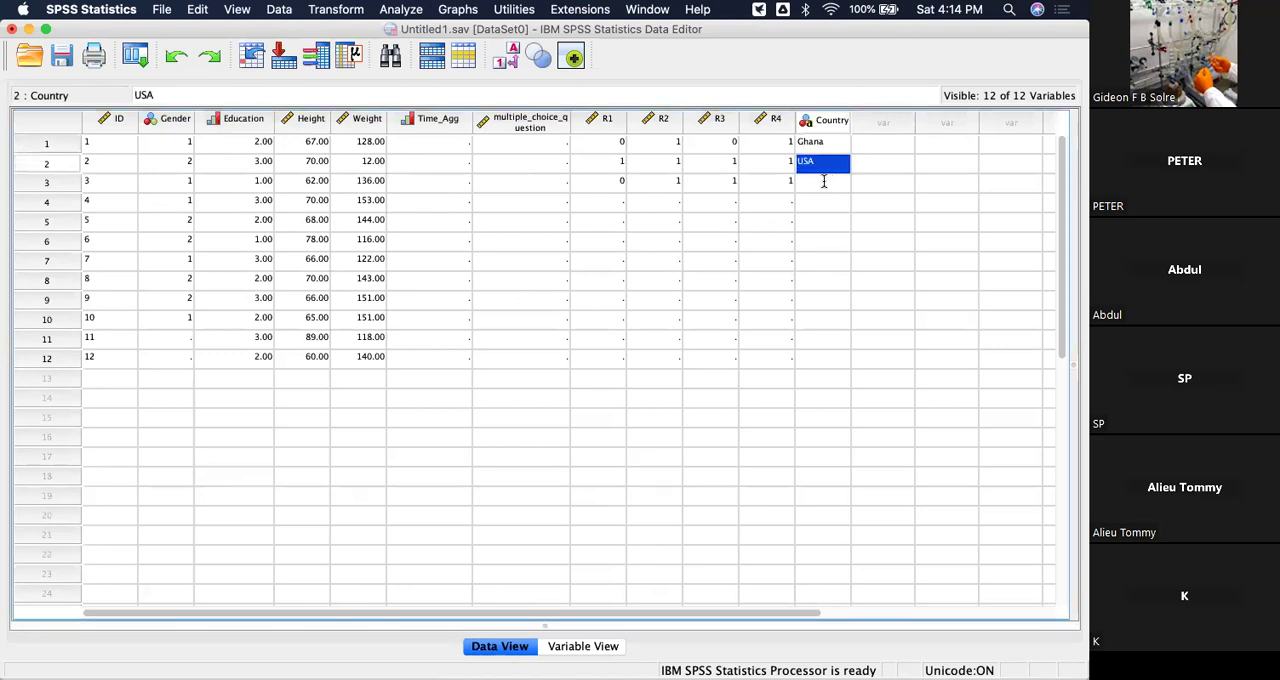
double_click(824, 181)
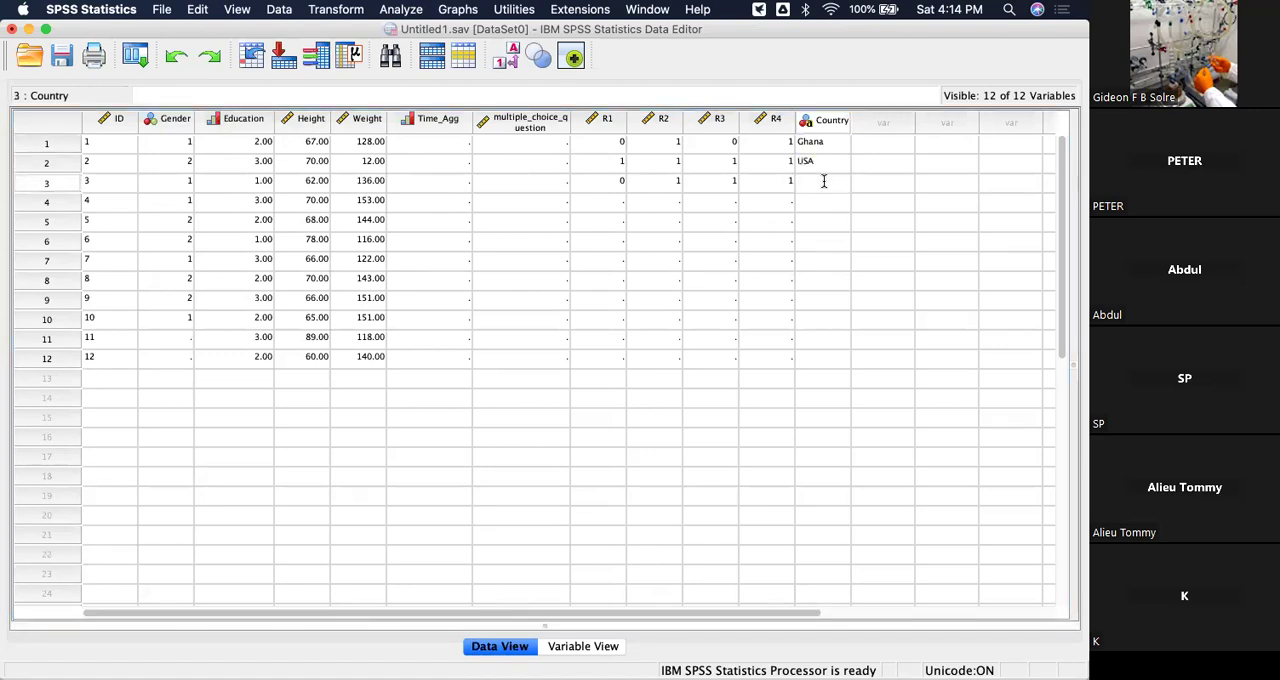
type("India")
left_click(824, 186)
double_click(818, 206)
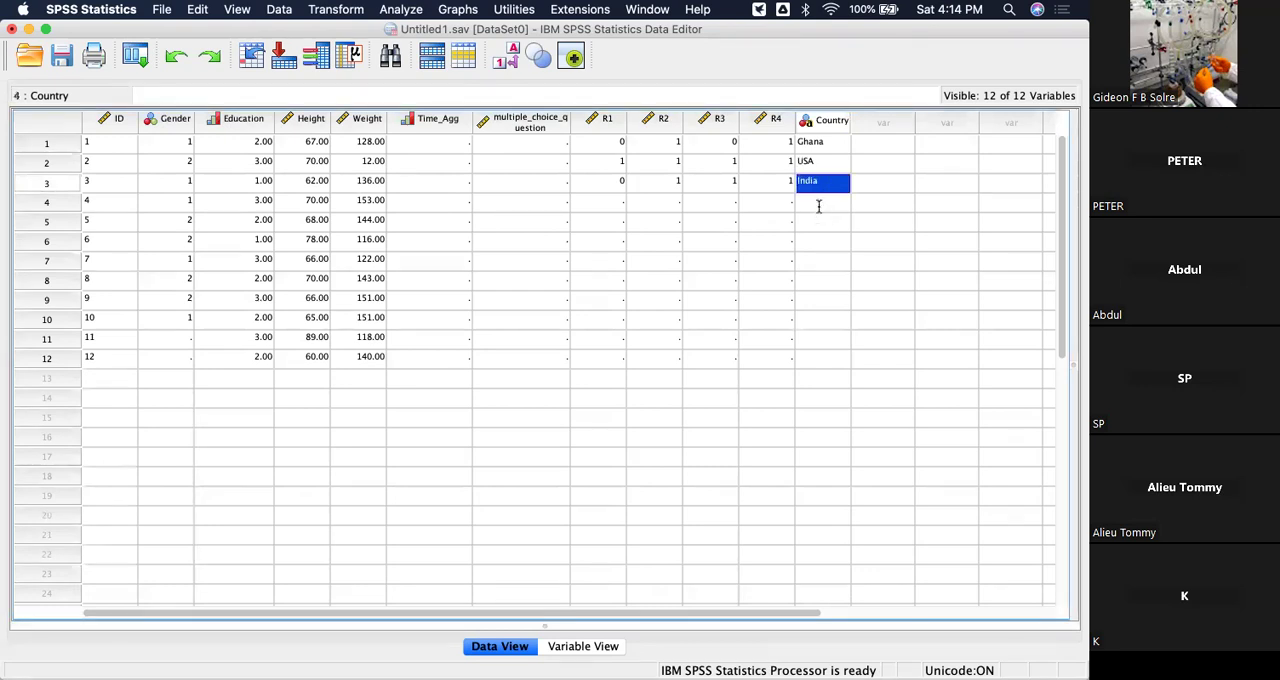
type("Laos")
left_click(818, 210)
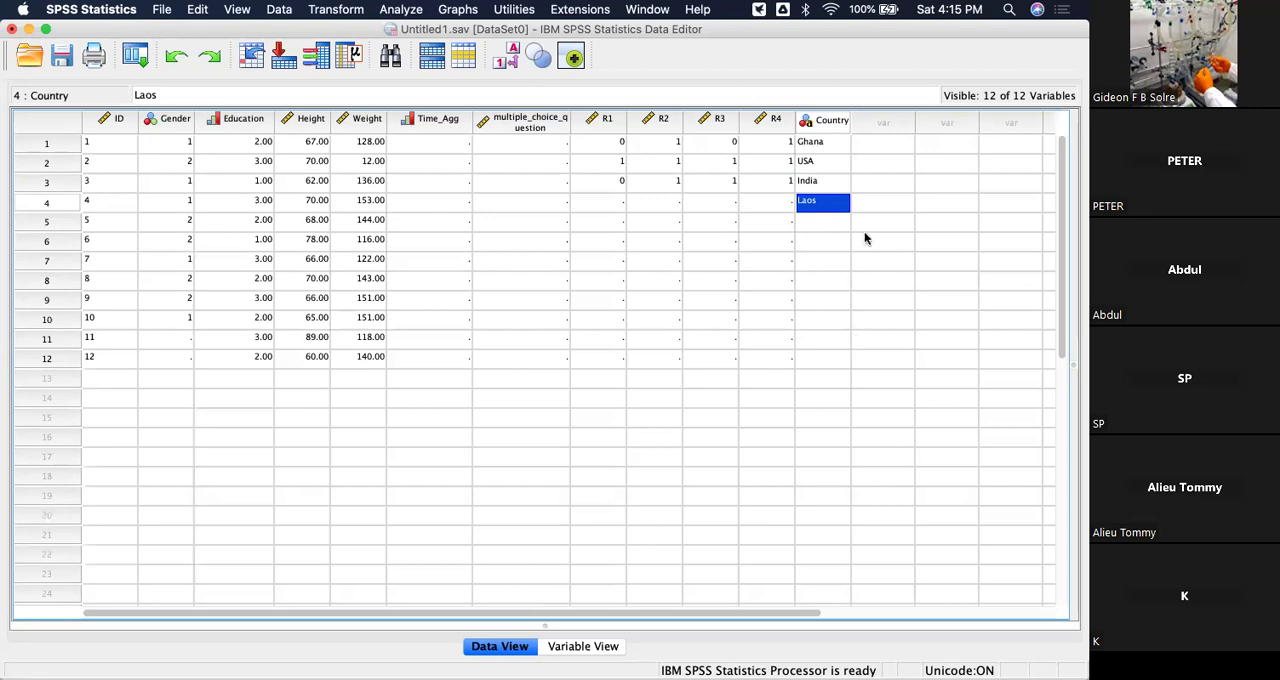
left_click(825, 226)
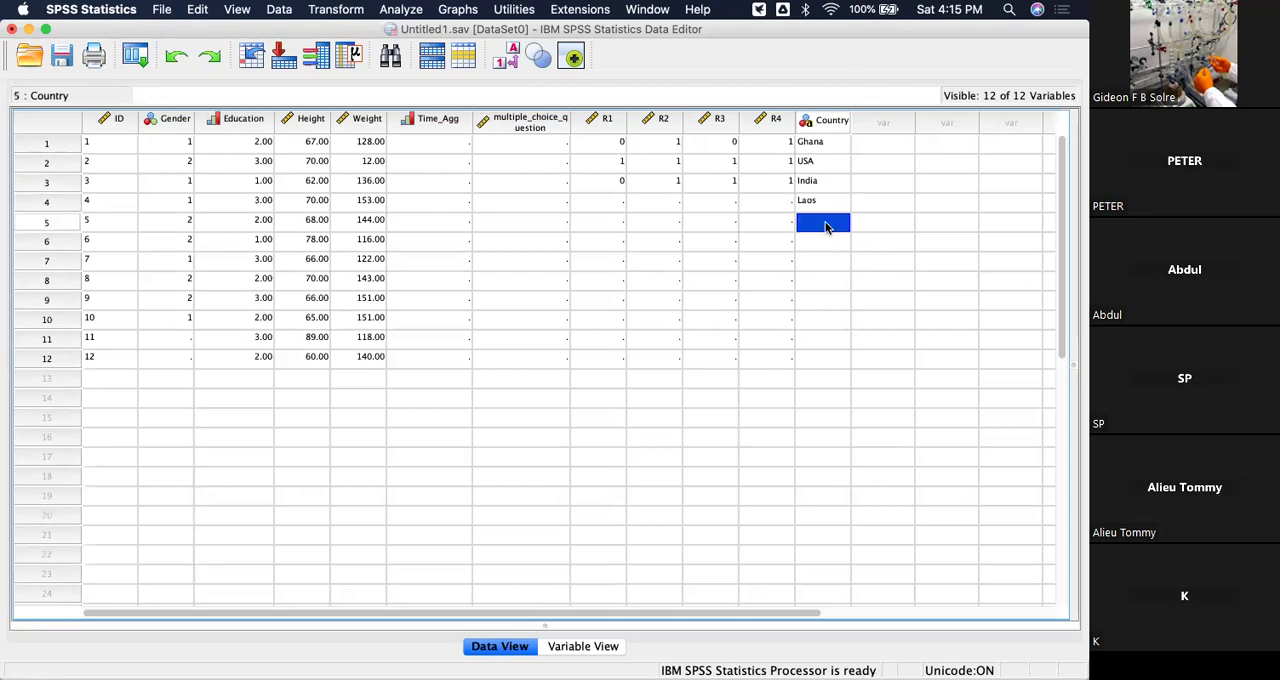
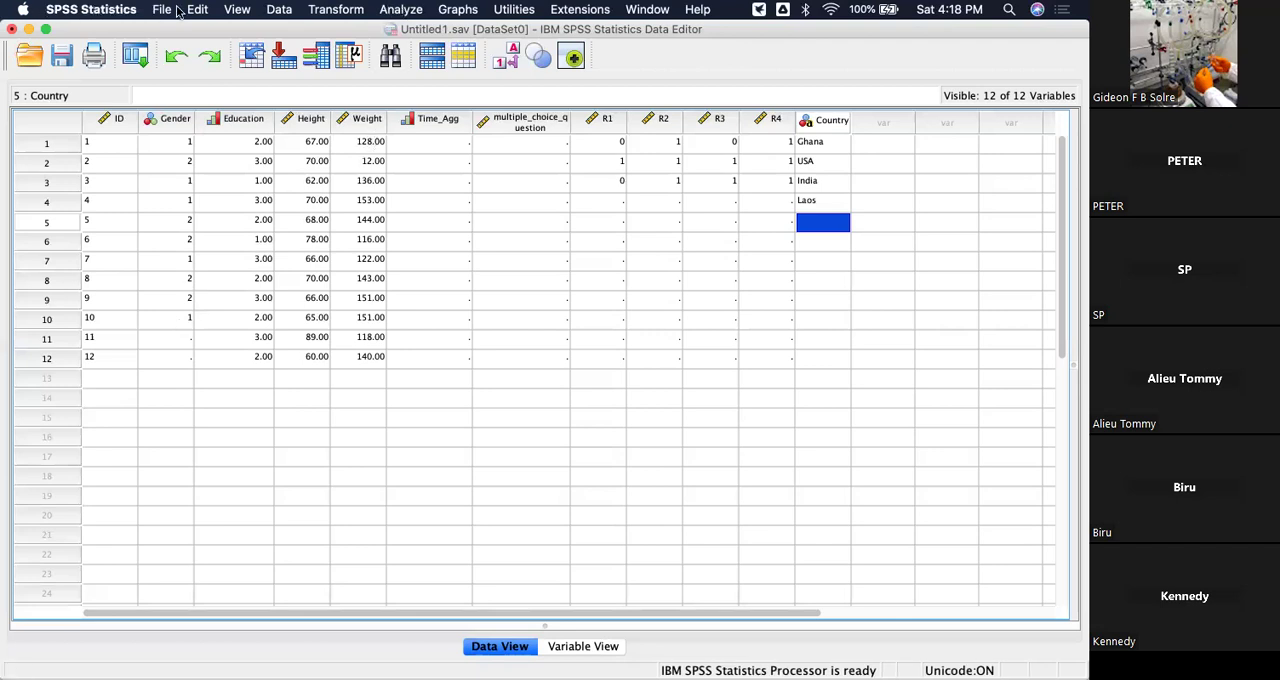
left_click(406, 10)
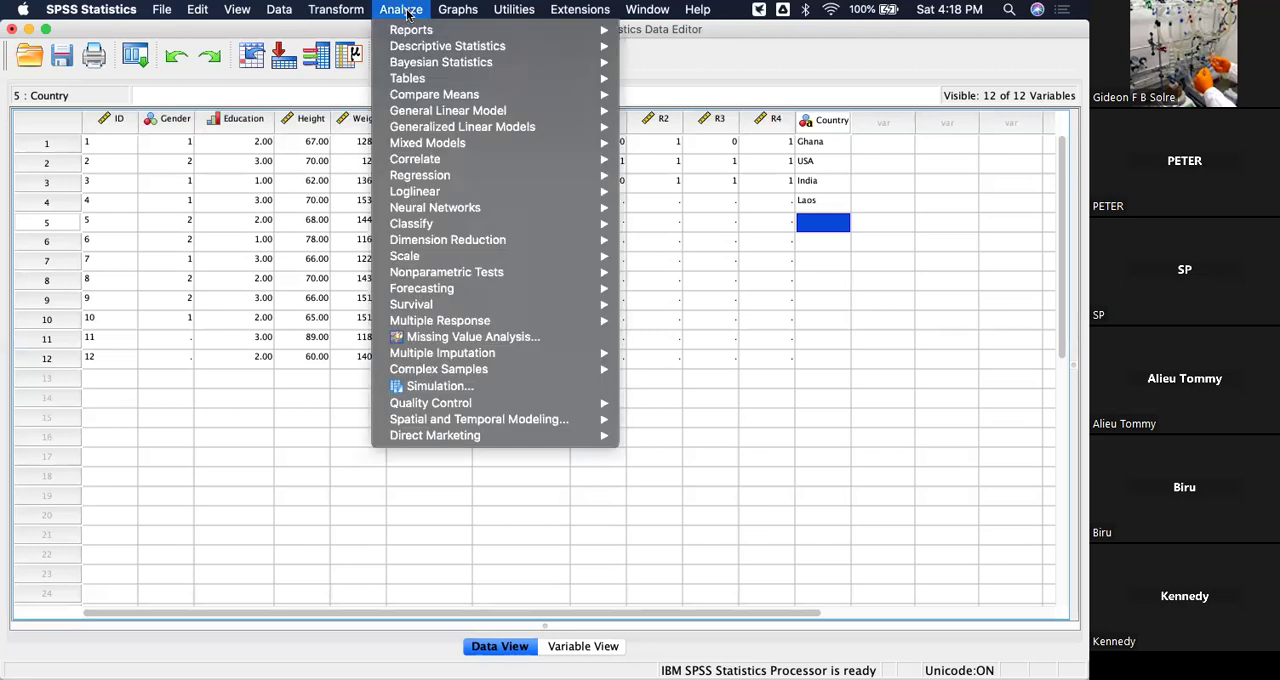
mouse_move(427, 46)
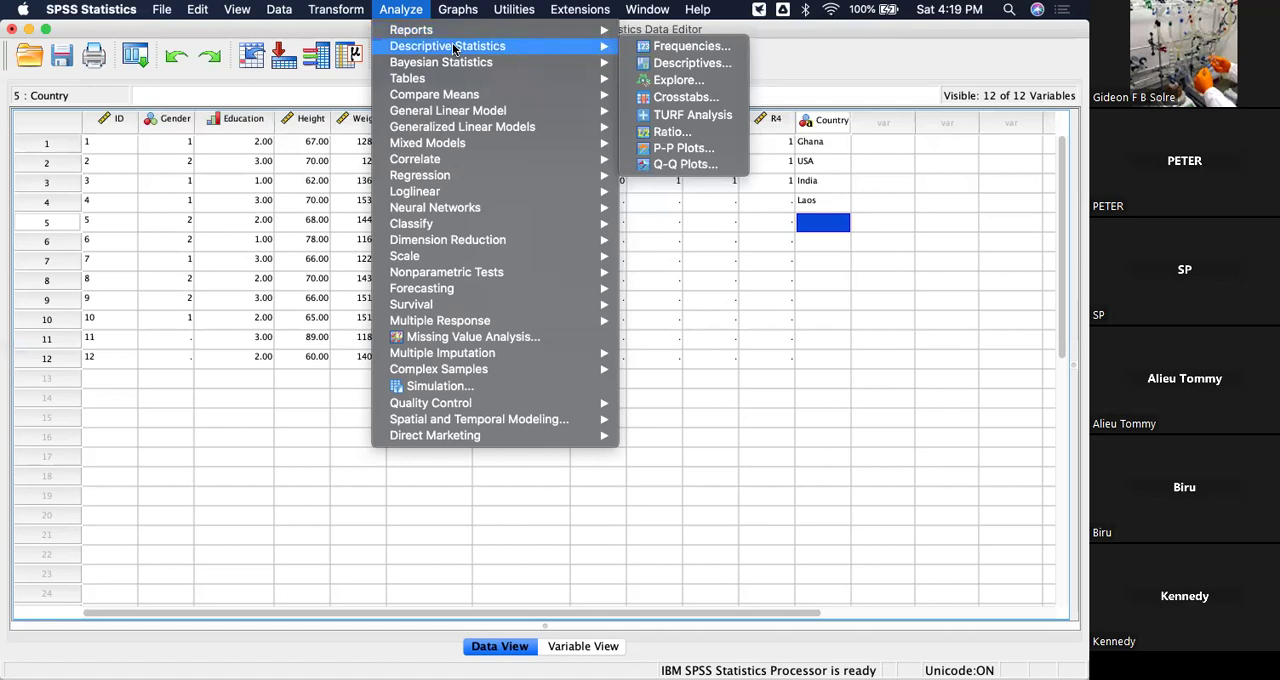
left_click(673, 50)
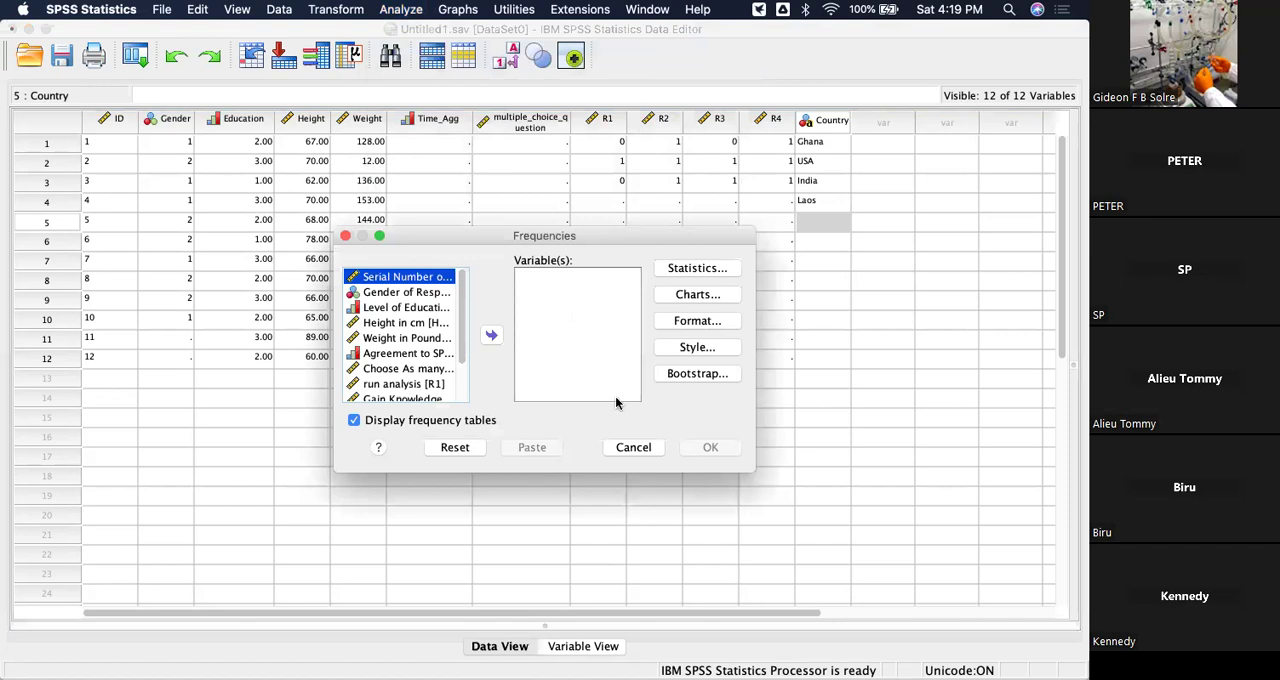
left_click(641, 446)
Open the Frequencies procedure from the descriptive statistics analyses.
left_click(400, 9)
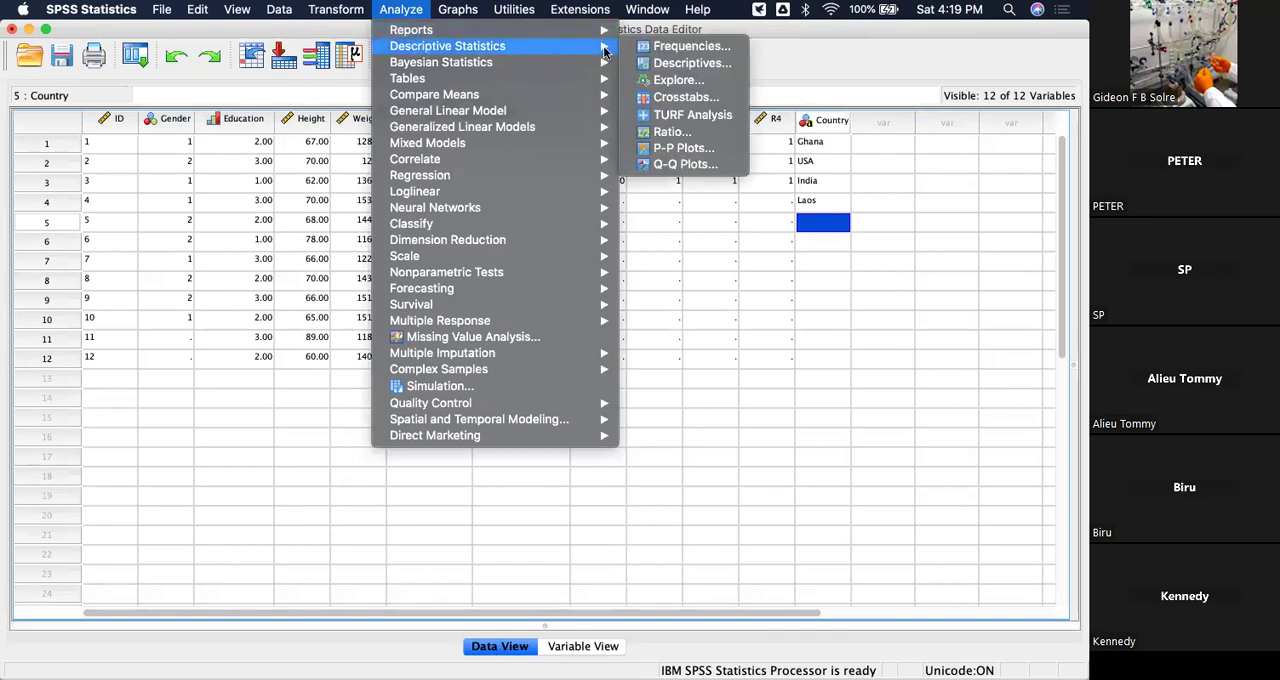
left_click(674, 48)
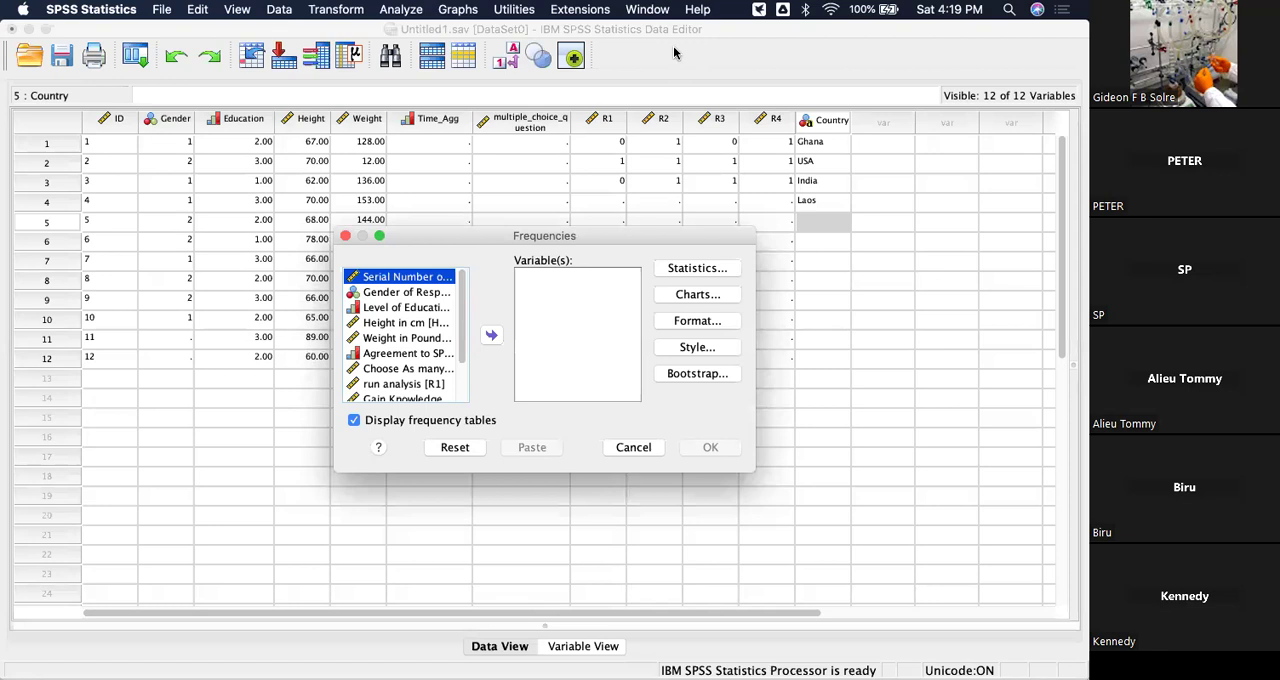
Try adding Gender of Respondent to the Frequencies variables in two different ways, taking it back out each time.
left_click(394, 295)
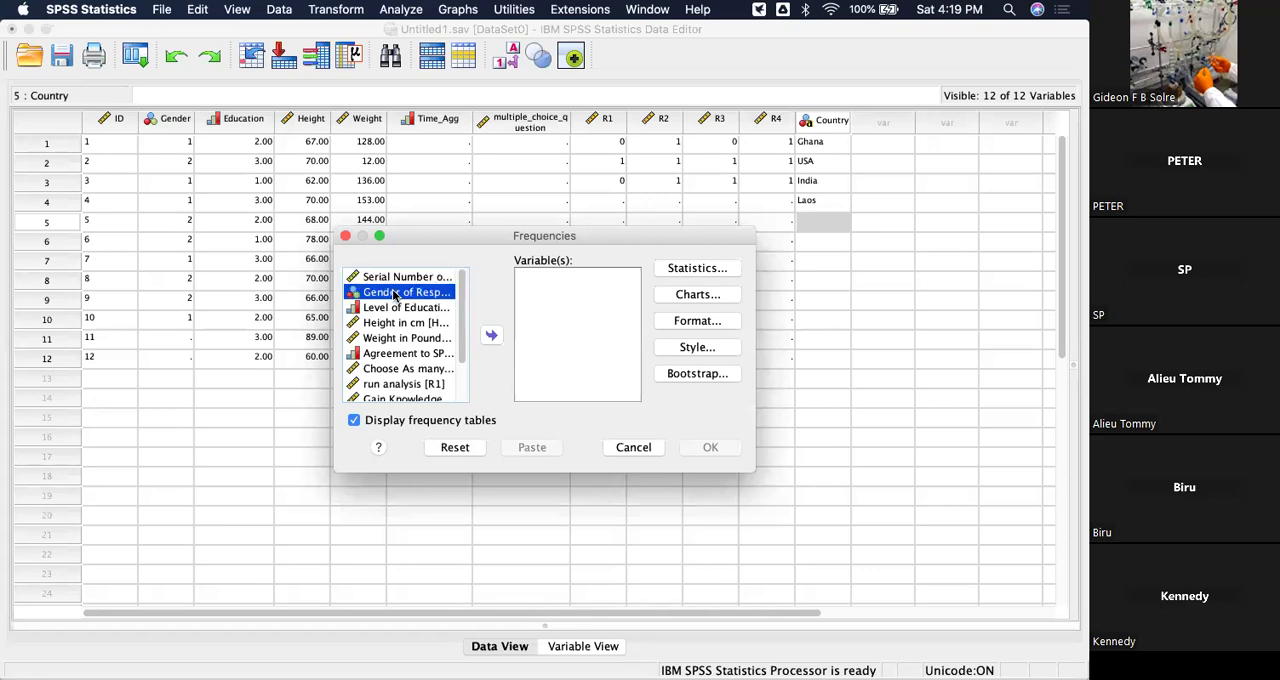
left_click(491, 335)
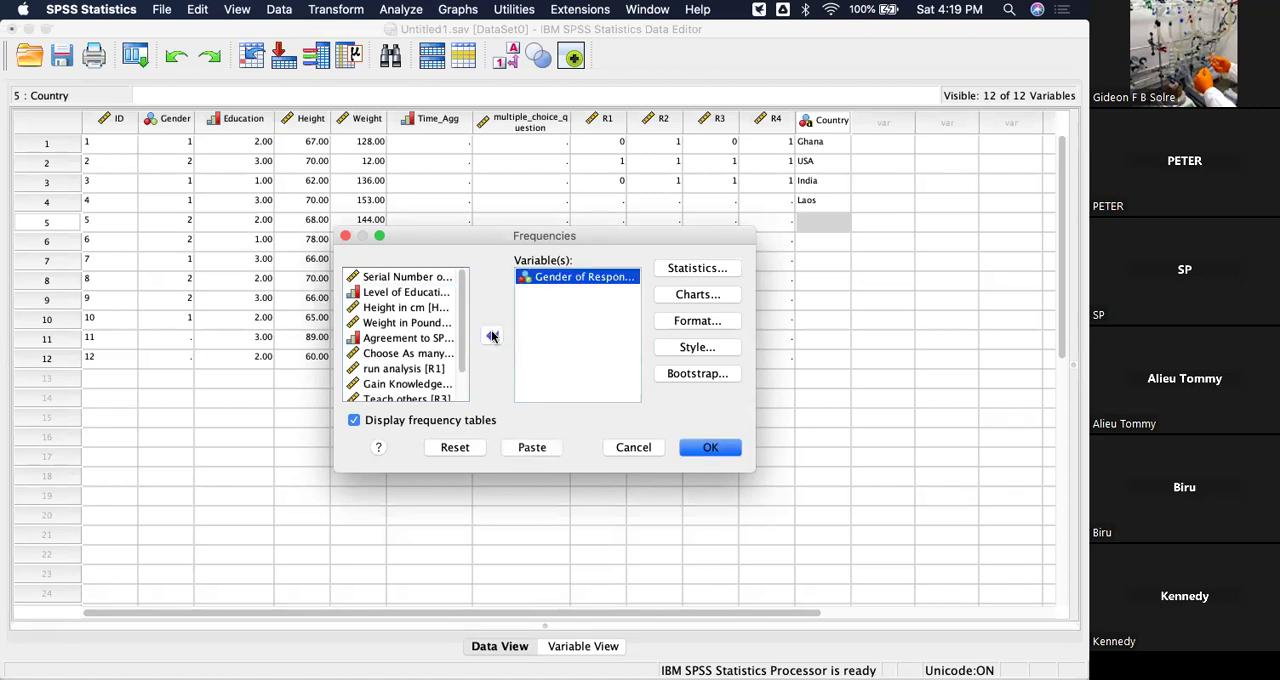
left_click(491, 336)
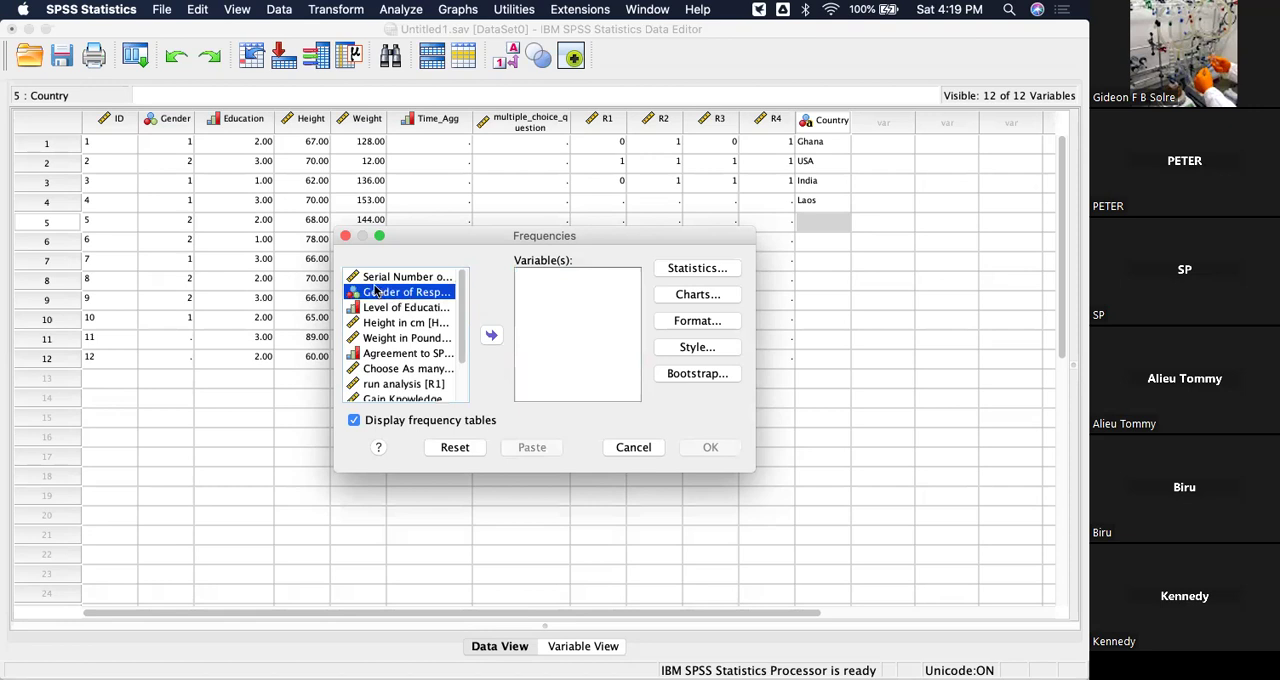
left_click_drag(393, 296, 560, 292)
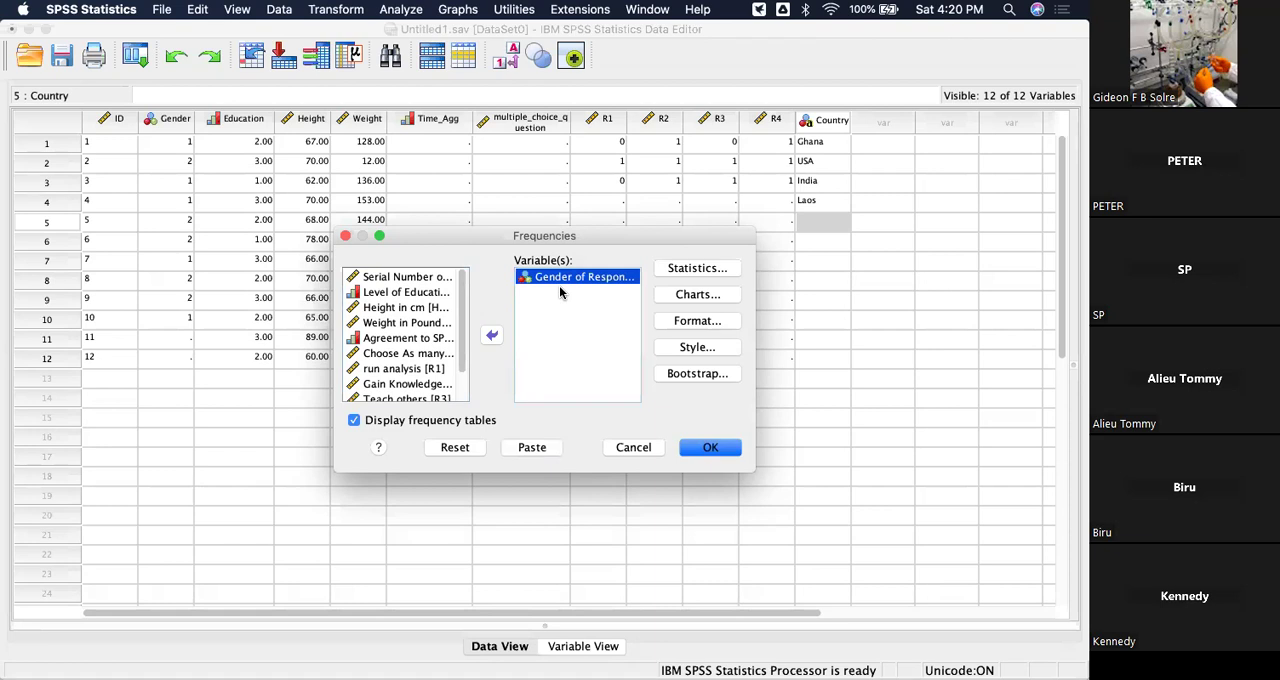
left_click(491, 335)
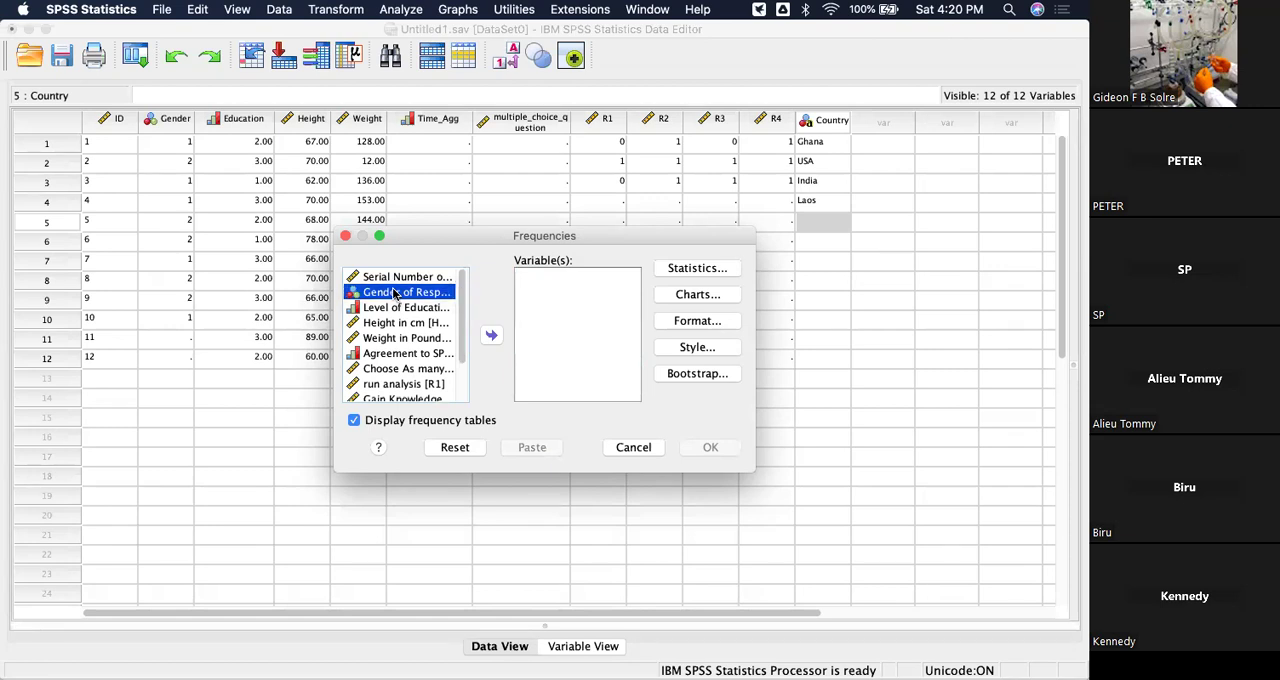
Try adding Gender, Level of Education, Height and Weight to the Frequencies variables as one group, and take them back out.
key("shift+Down")
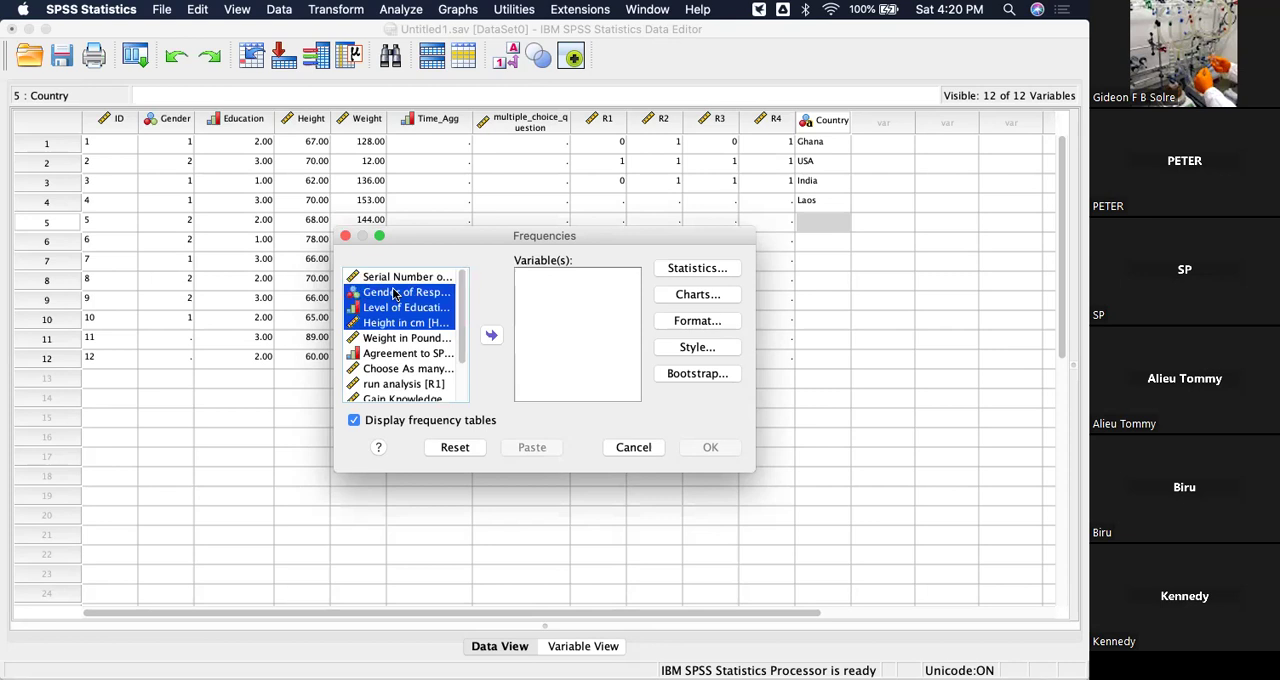
key("shift+Down")
left_click(491, 336)
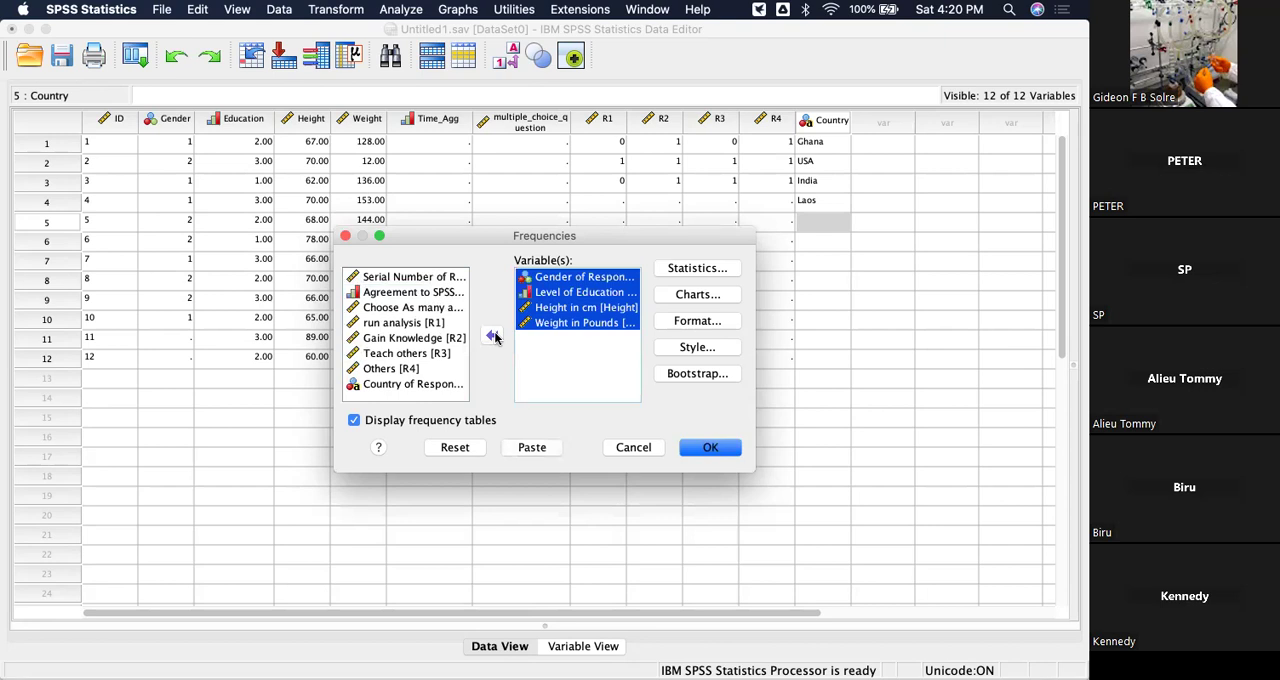
left_click(493, 336)
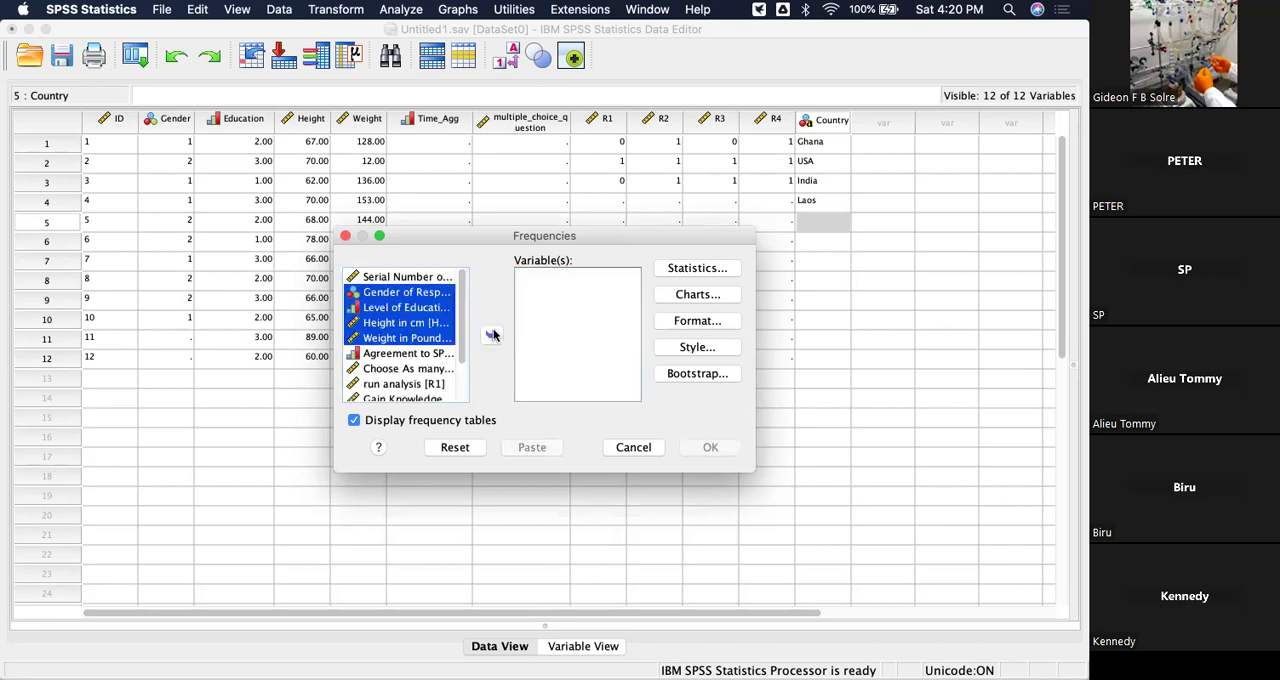
Add Gender of Respondent, Level of Education, Height in cm and Weight in Pounds one by one to the Frequencies variables.
left_click(432, 295)
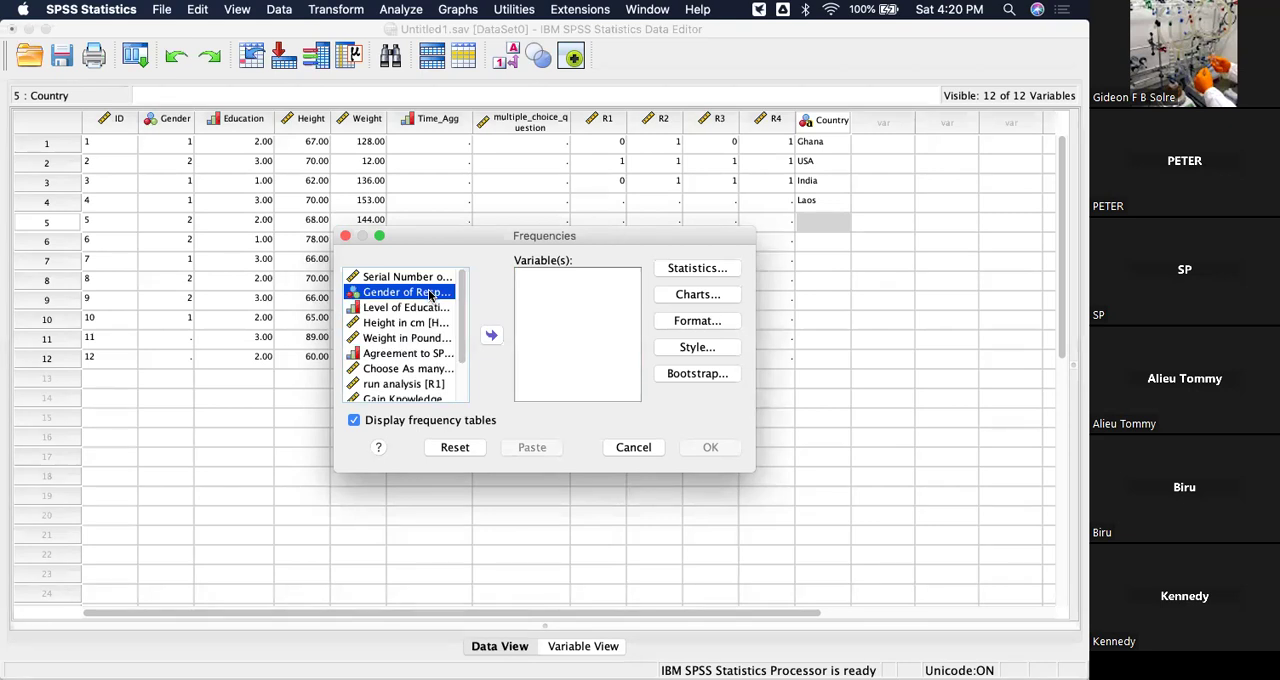
left_click(490, 335)
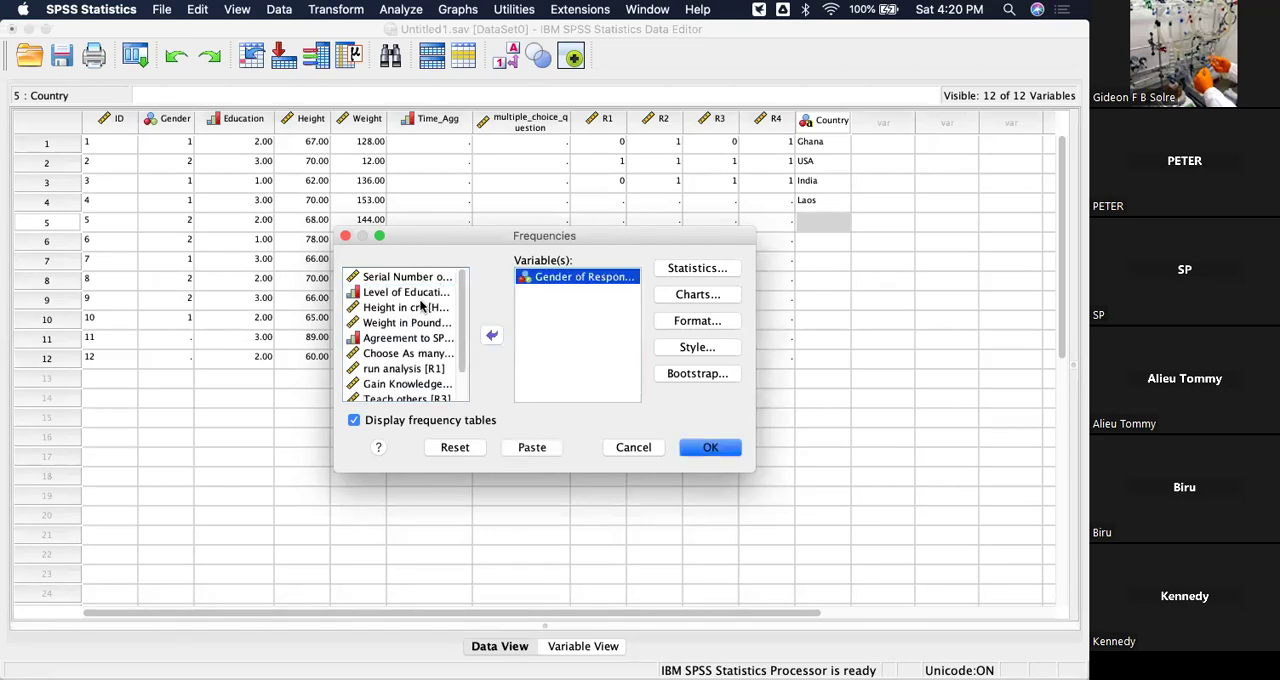
left_click(414, 295)
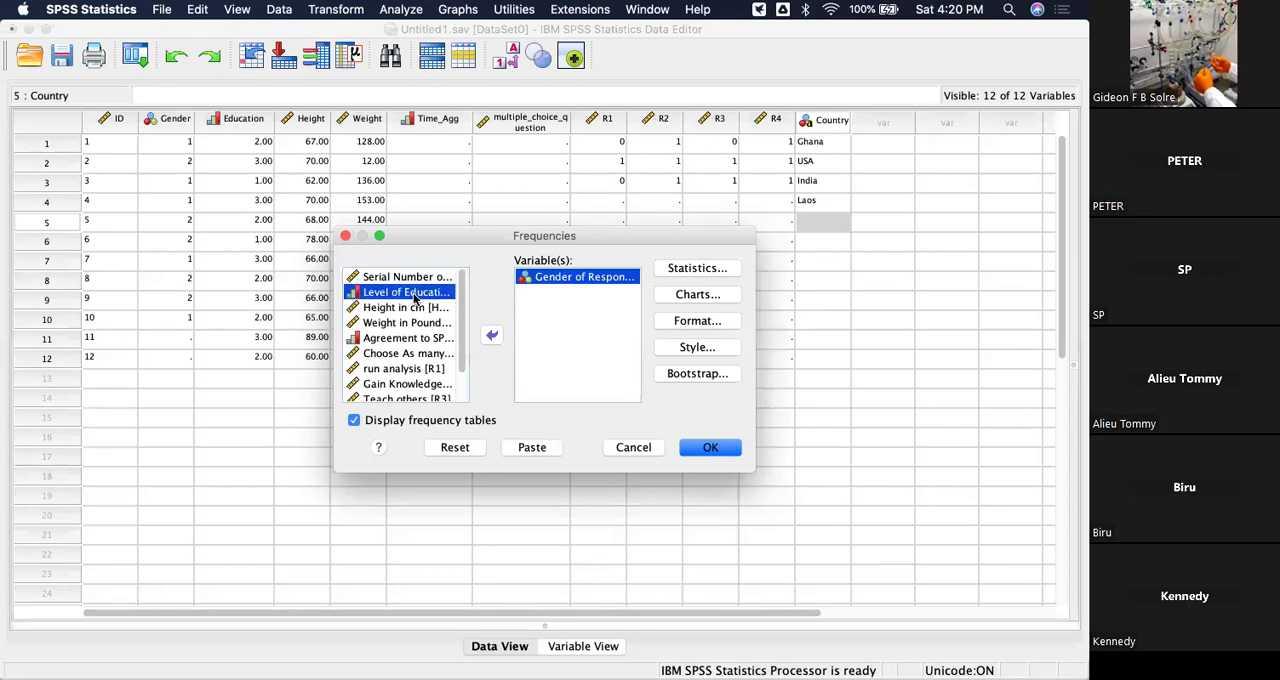
left_click(490, 335)
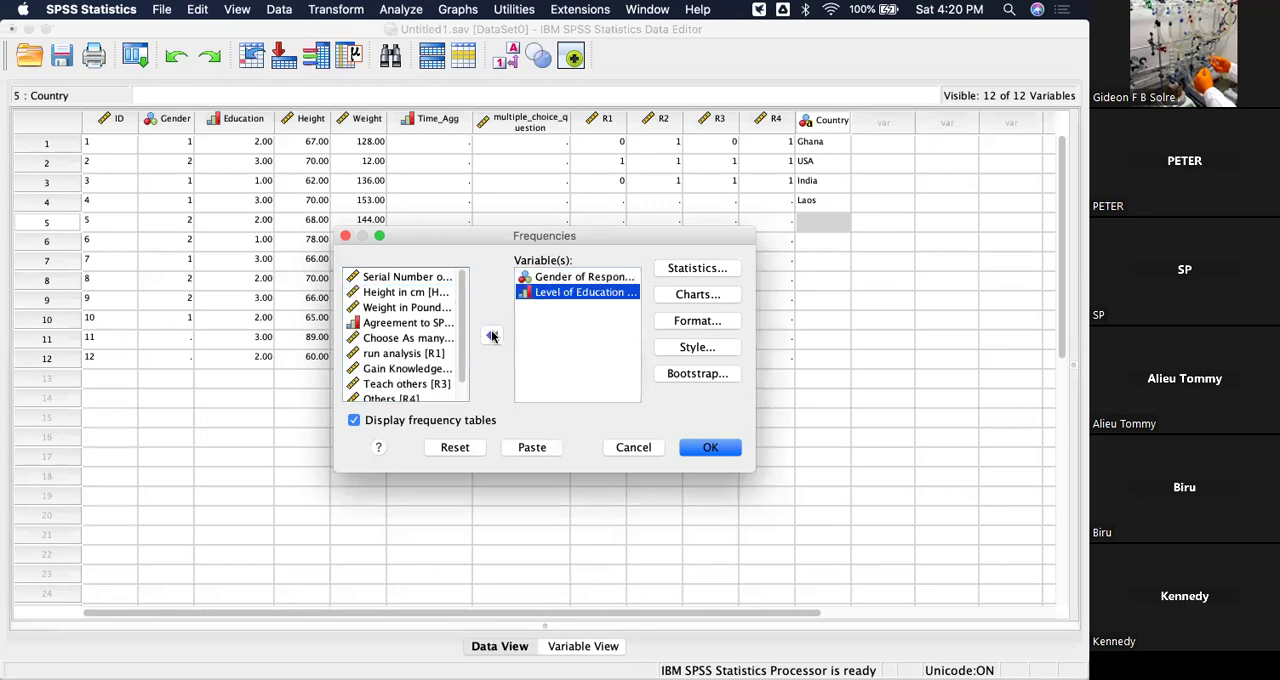
left_click(405, 293)
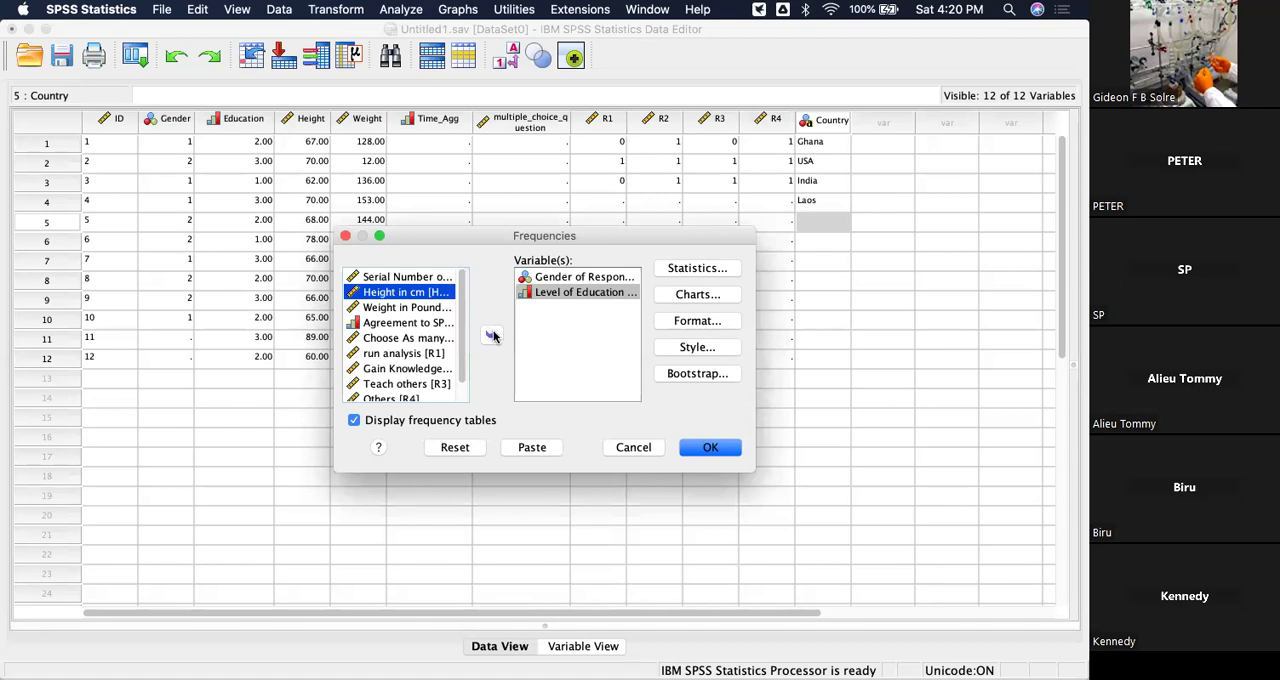
left_click(491, 335)
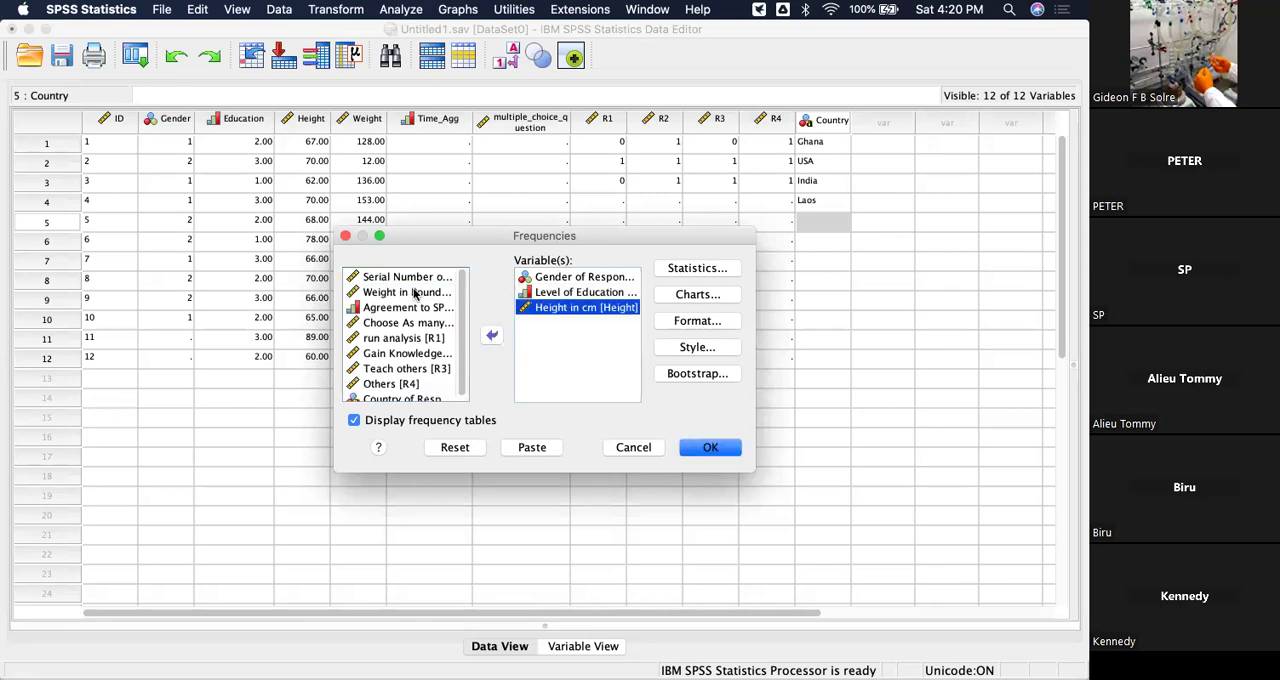
left_click(432, 292)
left_click(490, 337)
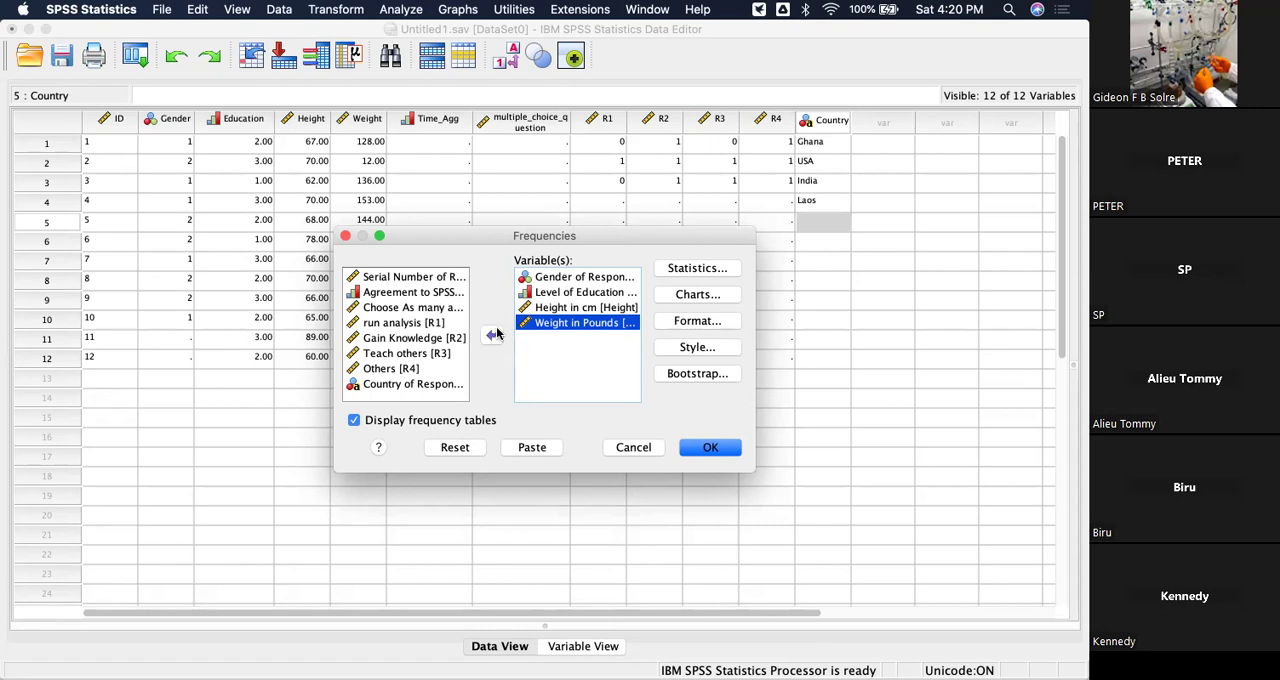
Check the optional Frequencies statistics without selecting any, and run the analysis with frequency tables.
left_click(706, 269)
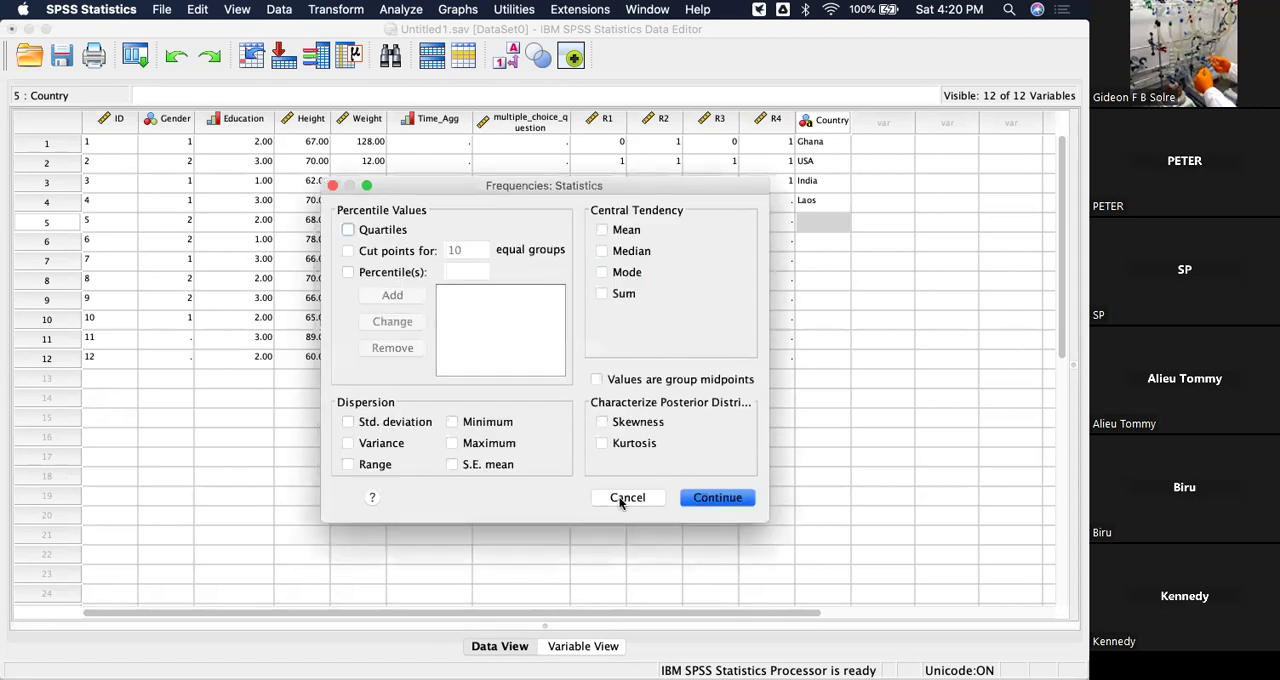
left_click(627, 497)
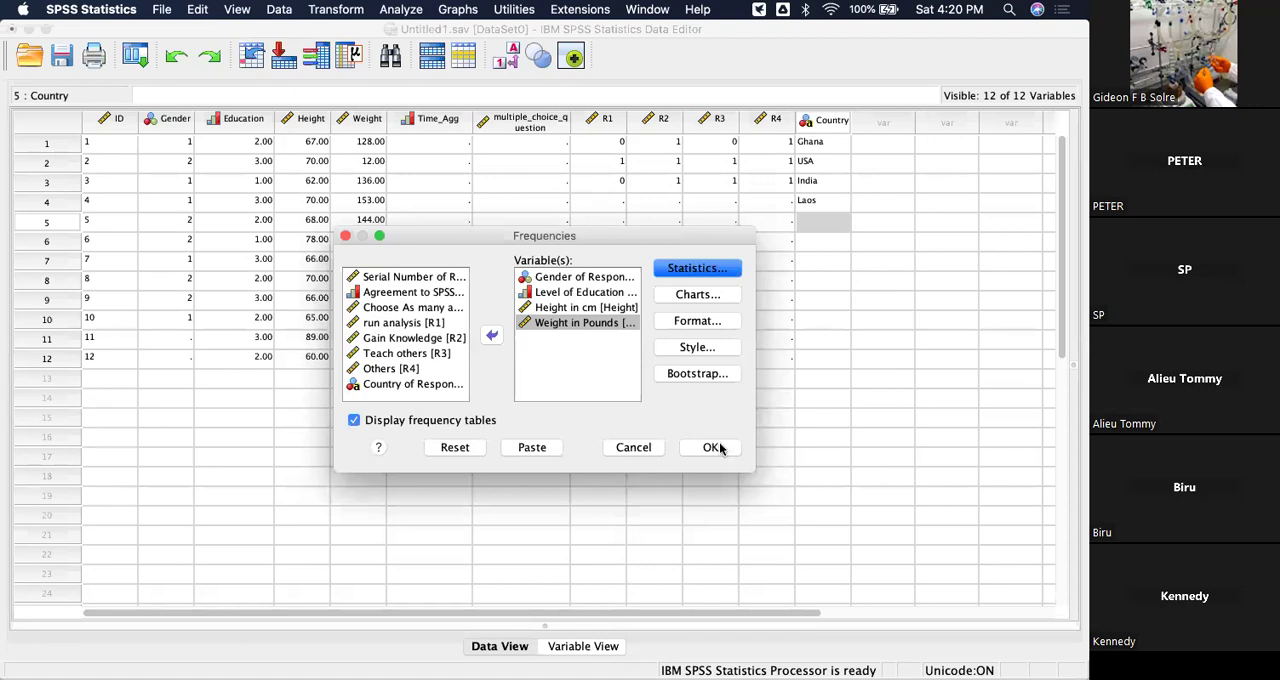
left_click(720, 448)
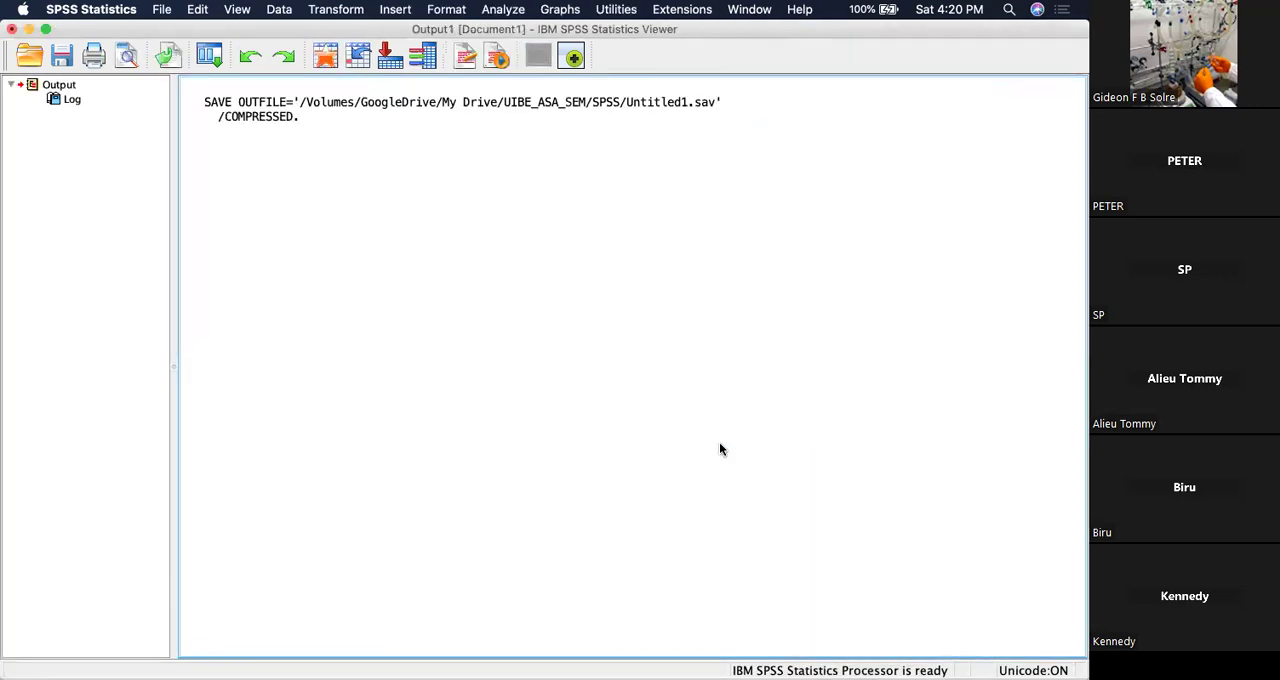
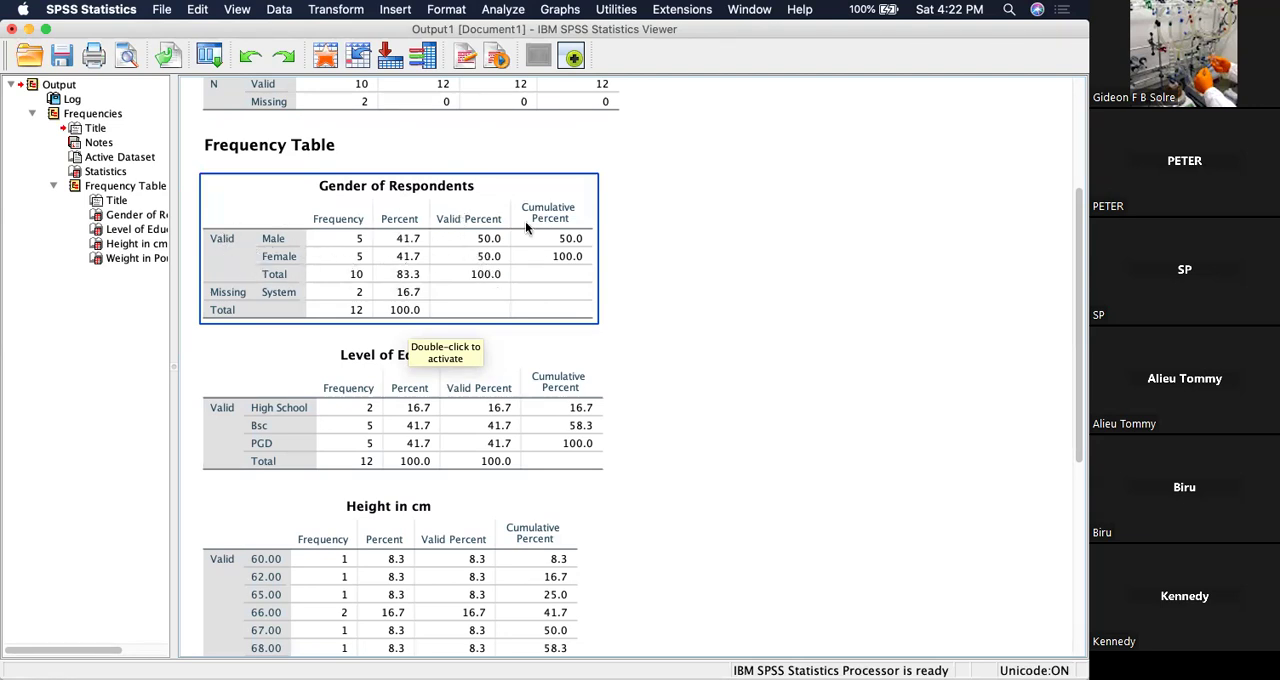
Examine the frequency tables for Gender of Respondents, Level of Education, Height in cm and Weight in Pounds one after another.
left_click(325, 344)
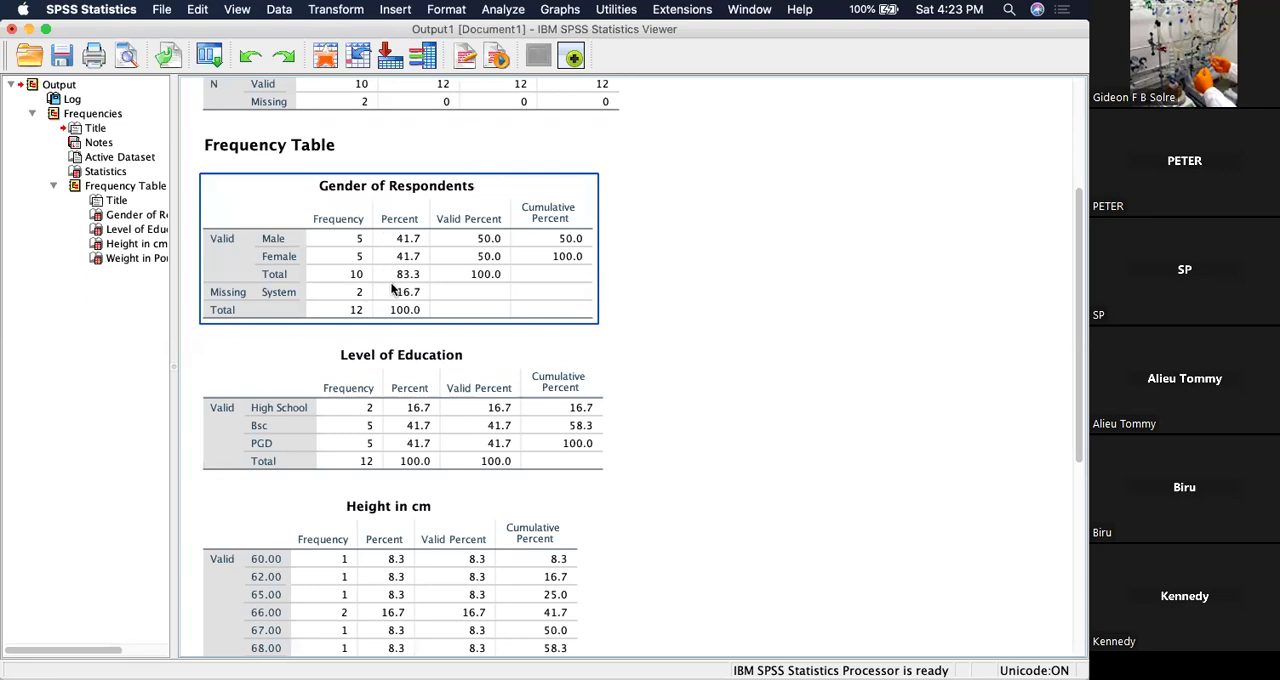
left_click(491, 409)
scroll(610, 160, "down", 5)
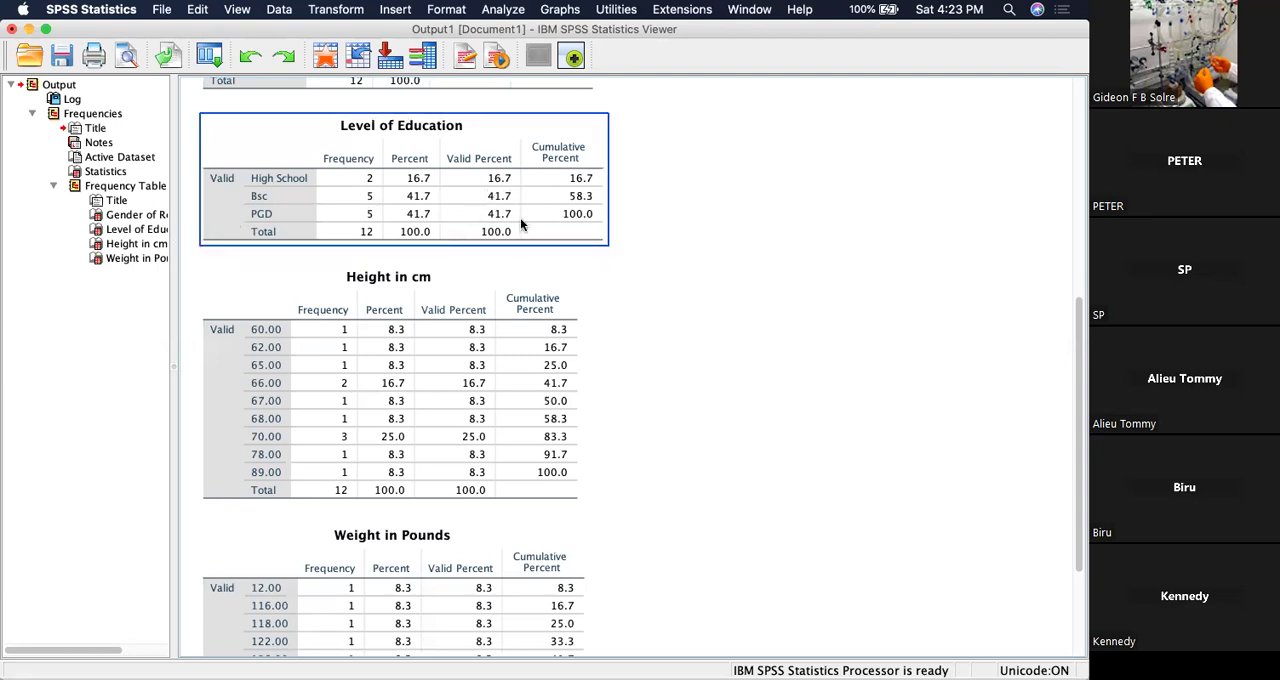
left_click(486, 280)
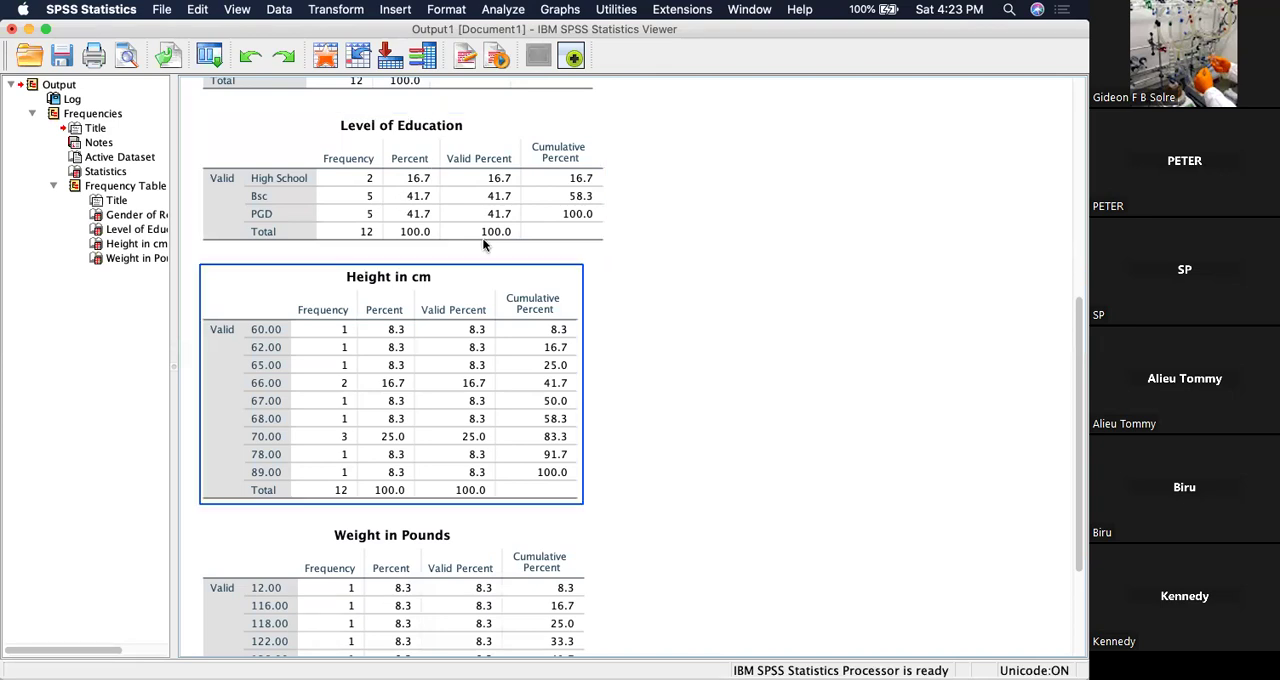
scroll(493, 291, "down", 3)
scroll(493, 291, "down", 2)
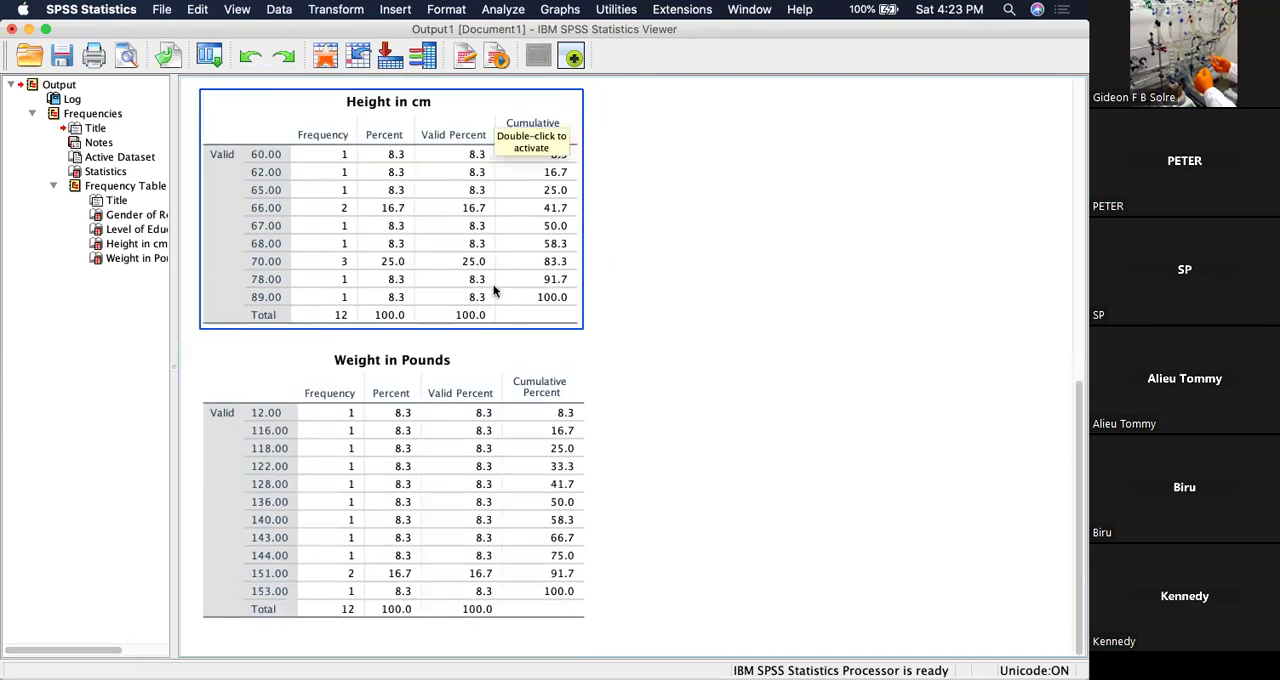
left_click(469, 369)
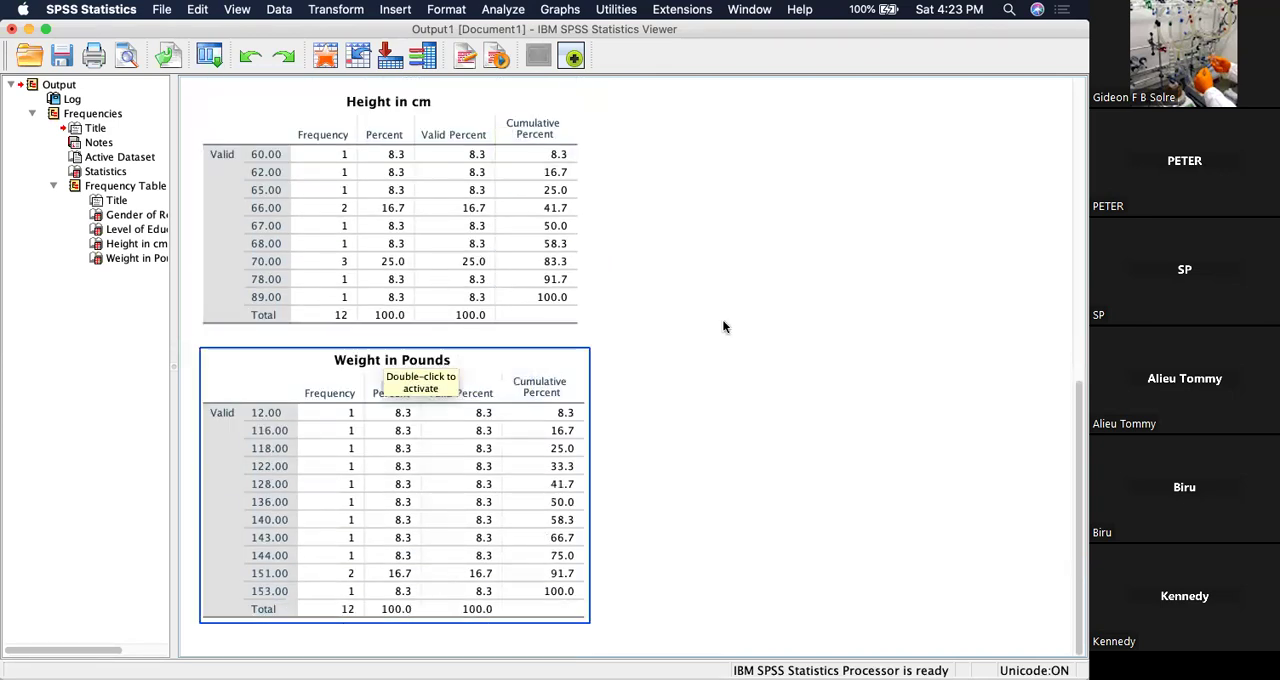
Look over the whole Frequencies output again, from the Statistics table to the Weight in Pounds table.
scroll(622, 273, "up", 8)
scroll(657, 214, "down", 8)
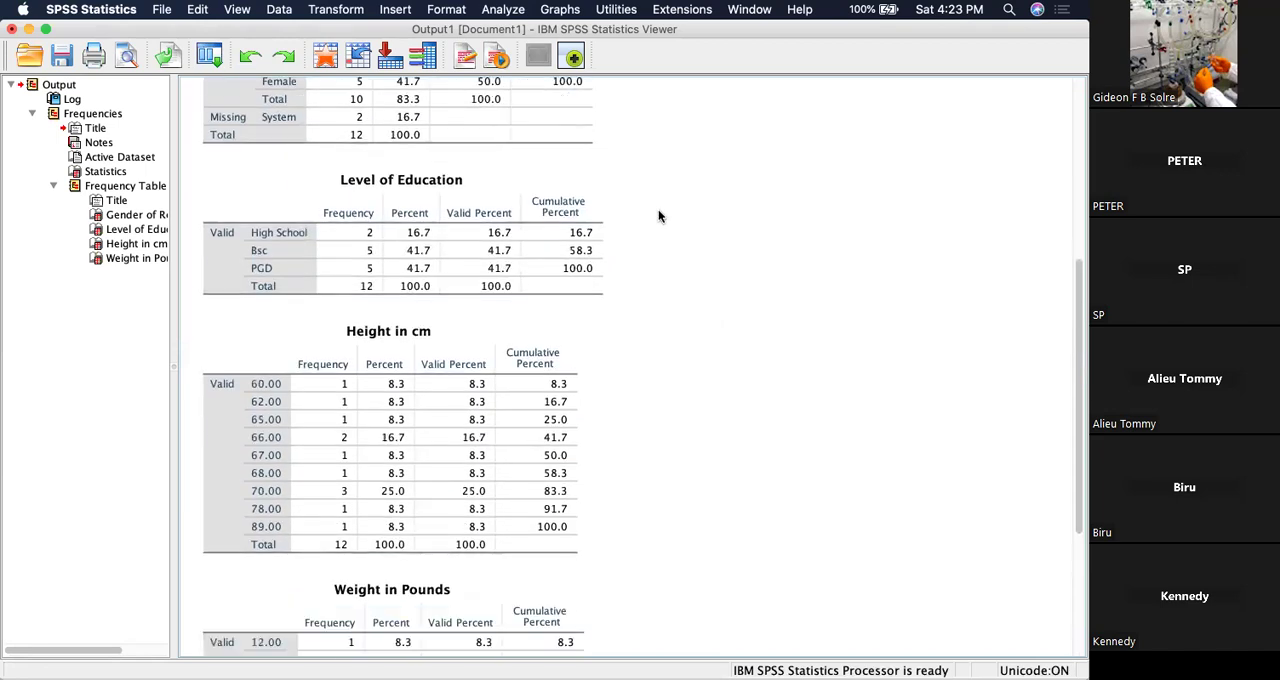
scroll(658, 216, "up", 15)
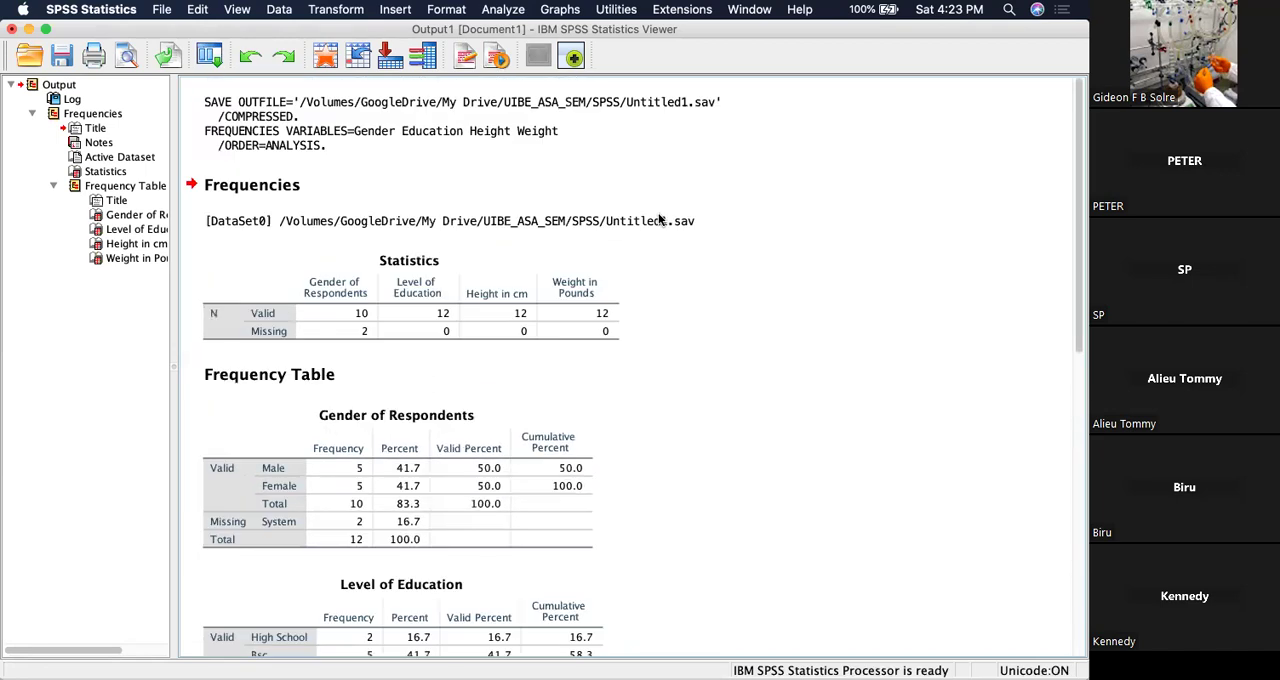
scroll(660, 222, "down", 15)
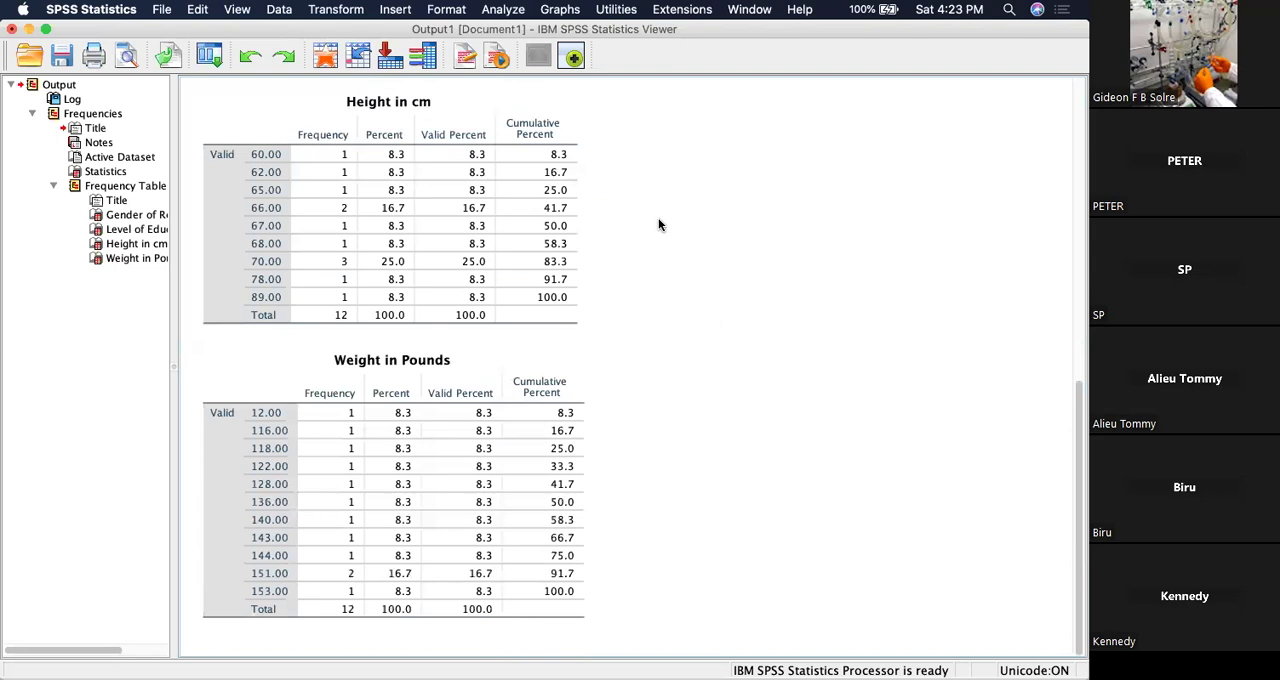
scroll(659, 224, "up", 15)
scroll(660, 224, "down", 15)
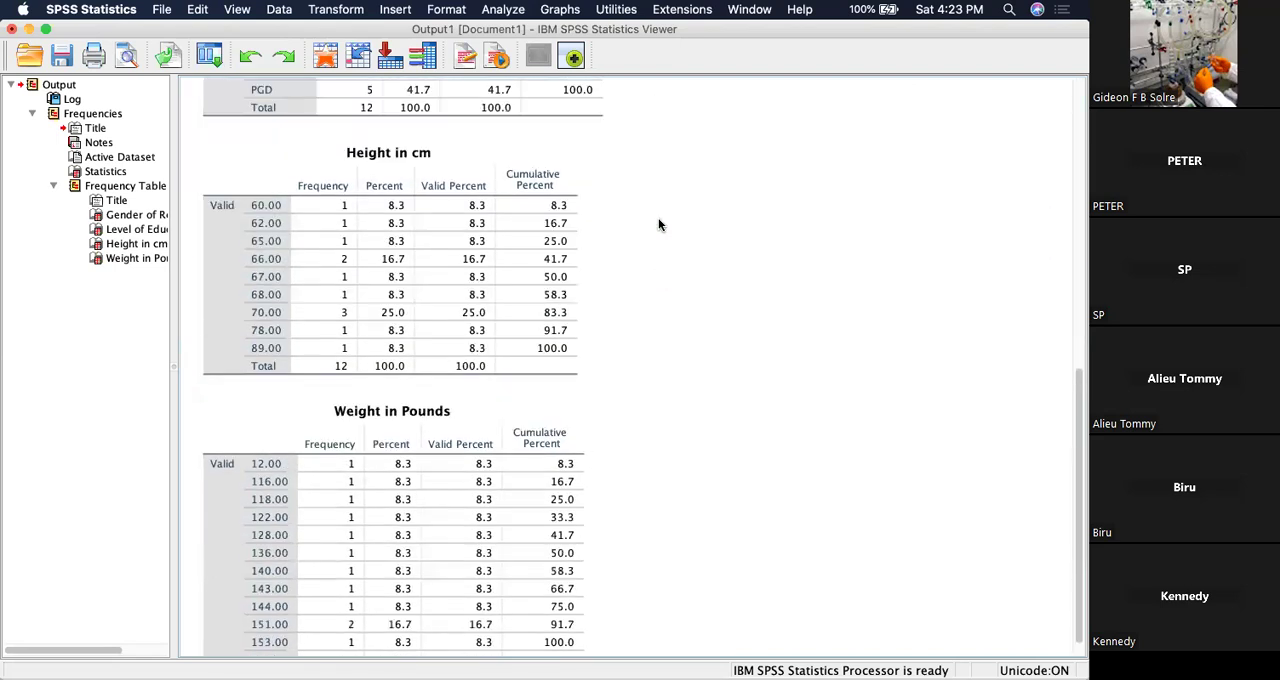
scroll(660, 224, "up", 15)
scroll(660, 224, "down", 15)
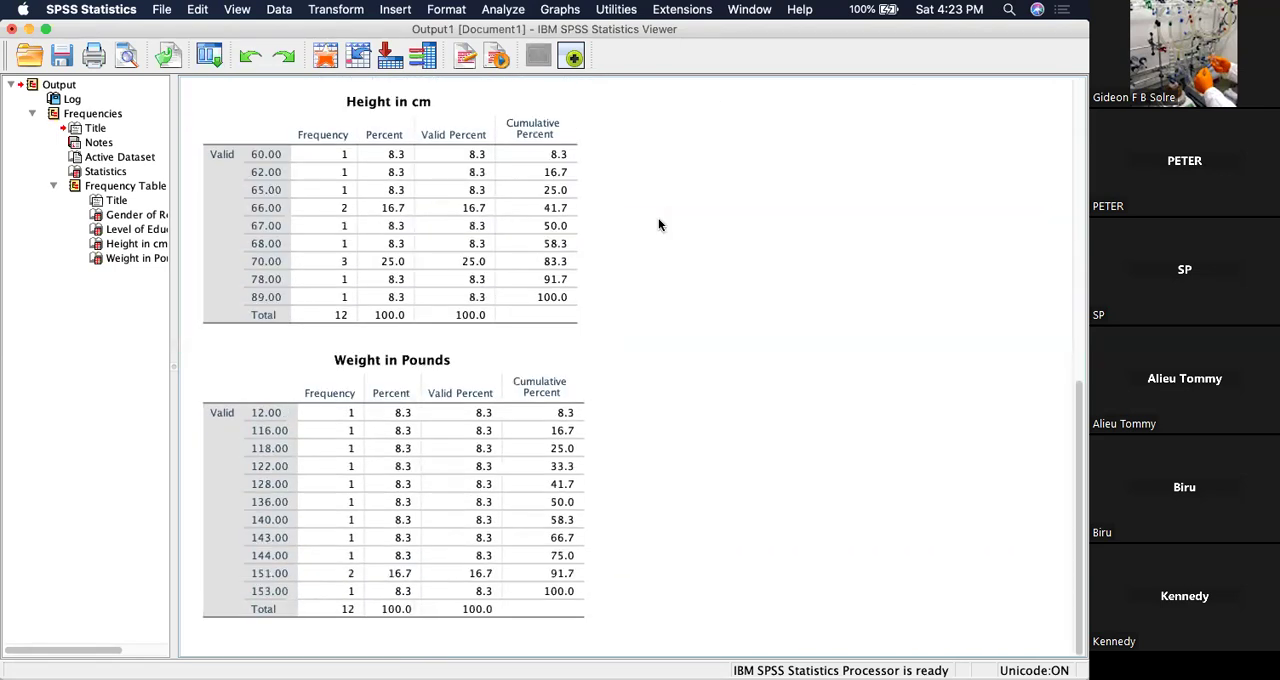
scroll(660, 266, "up", 10)
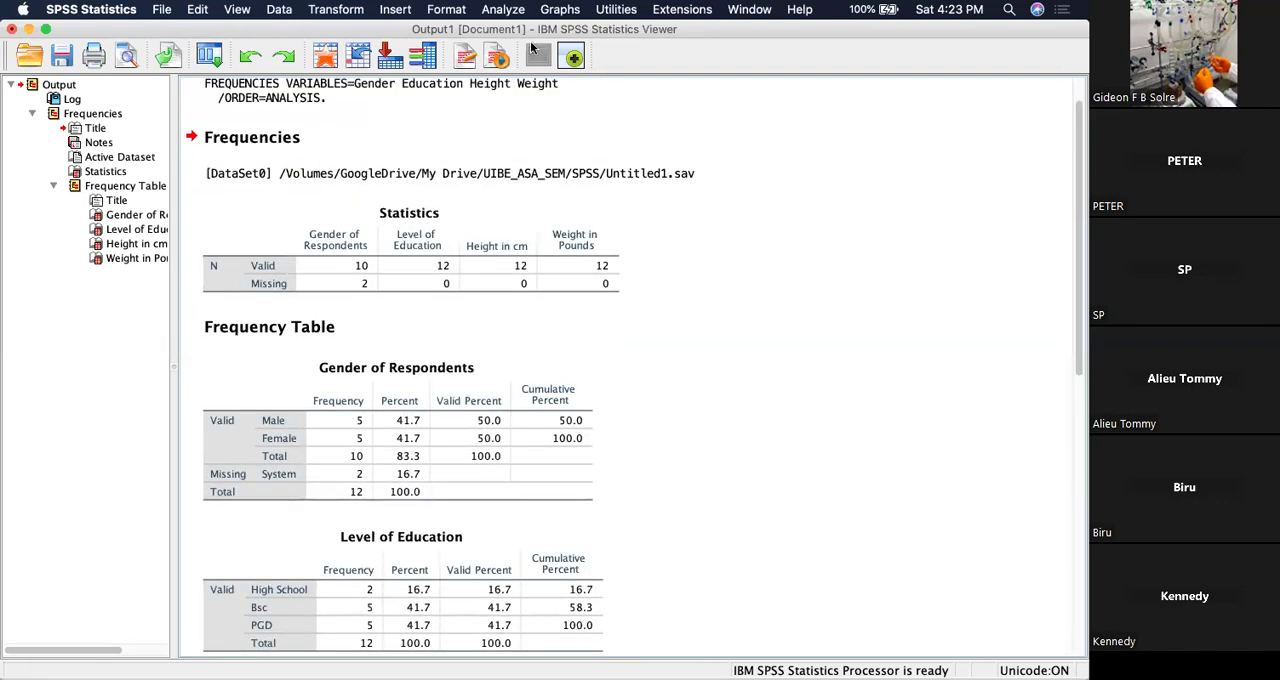
Reopen the Frequencies analysis for the same four variables and turn off the display of frequency tables.
left_click(515, 12)
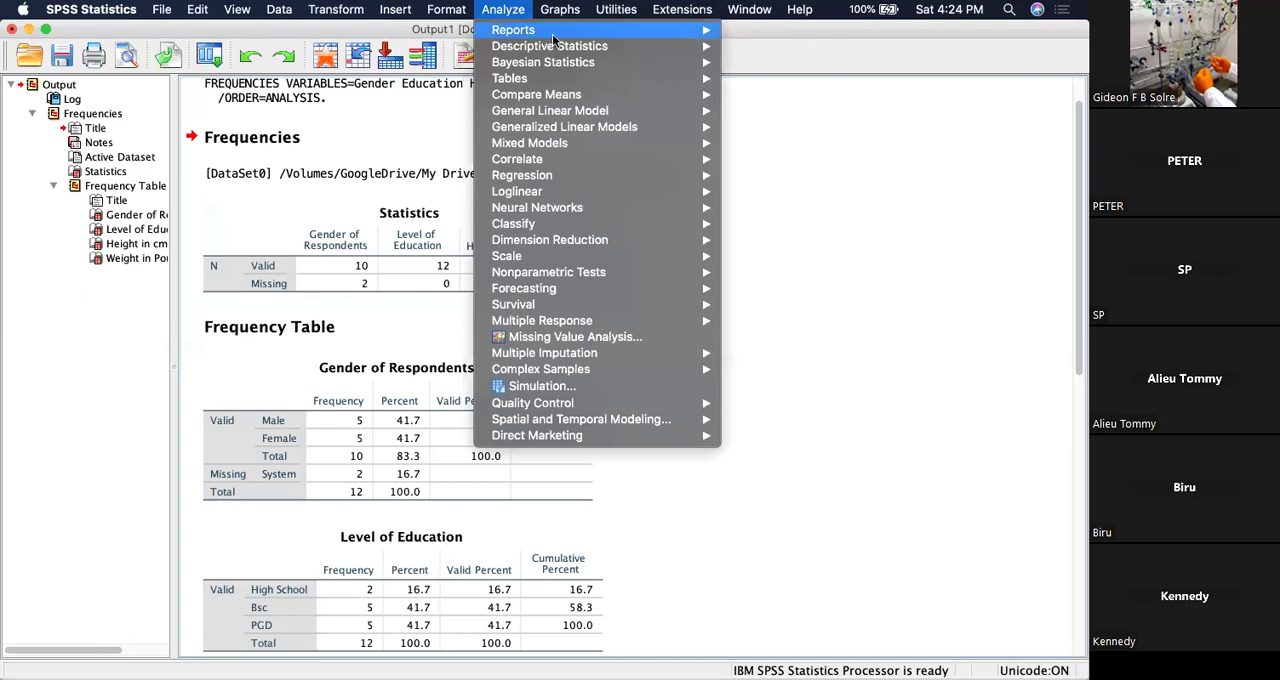
mouse_move(564, 46)
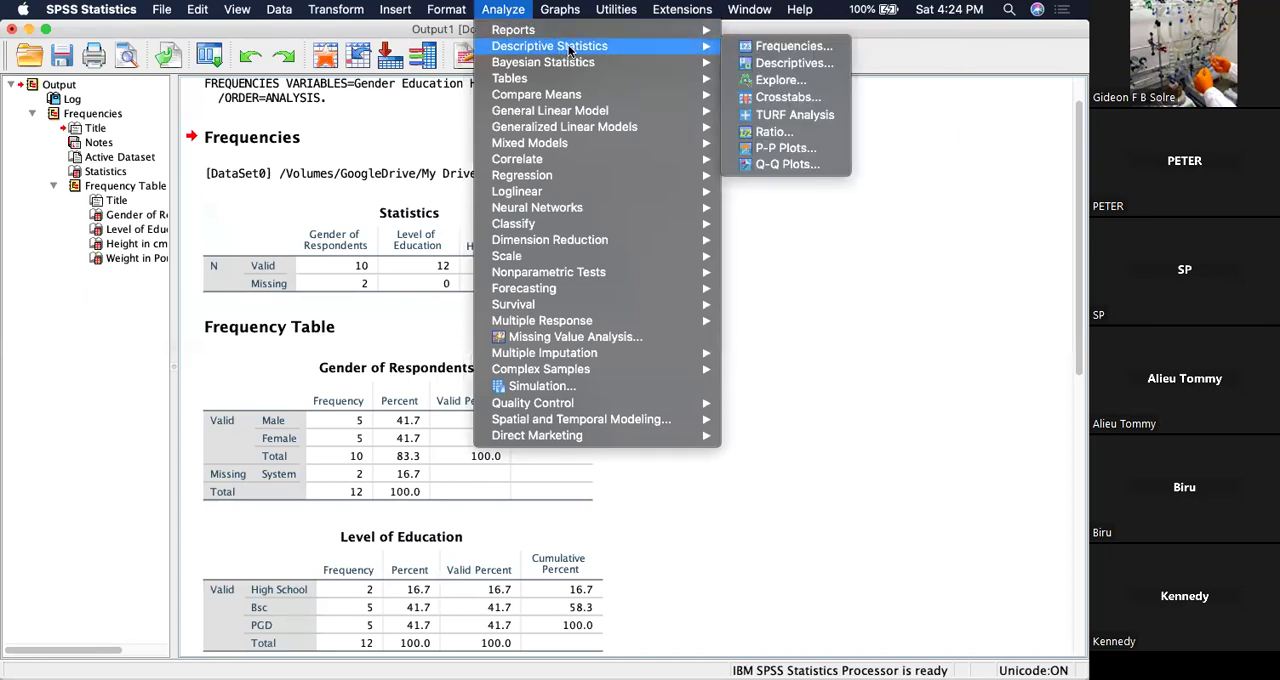
left_click(790, 50)
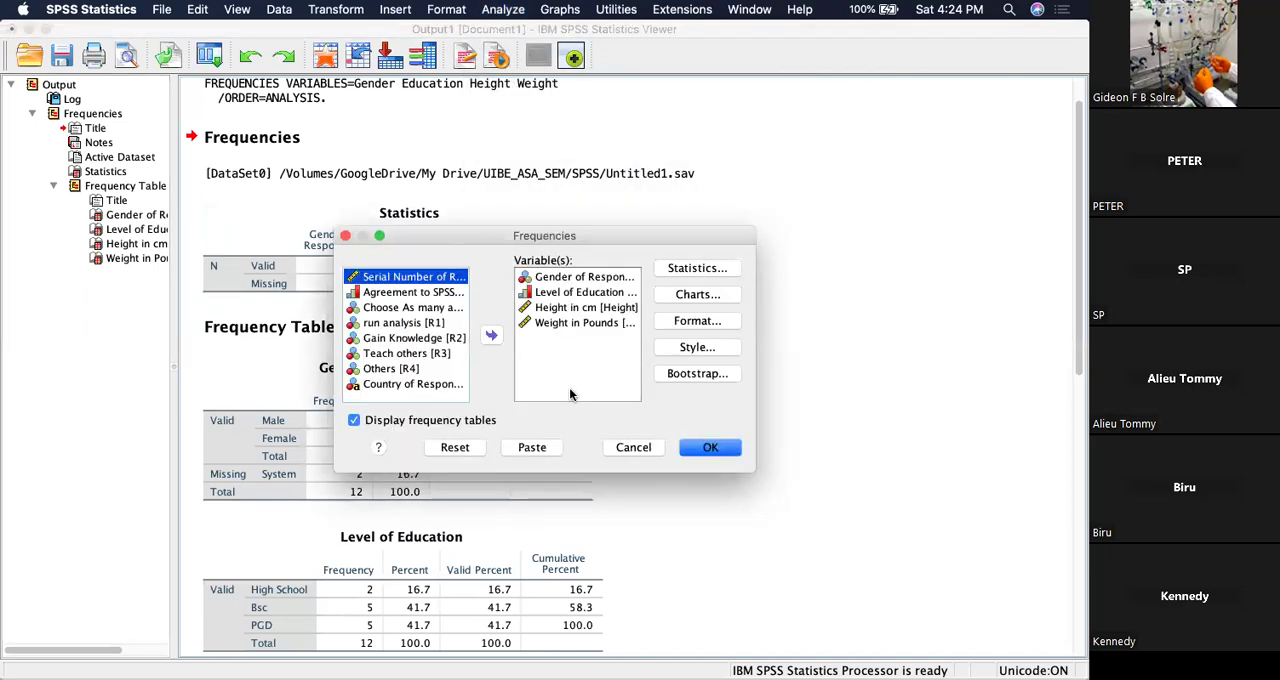
left_click(353, 421)
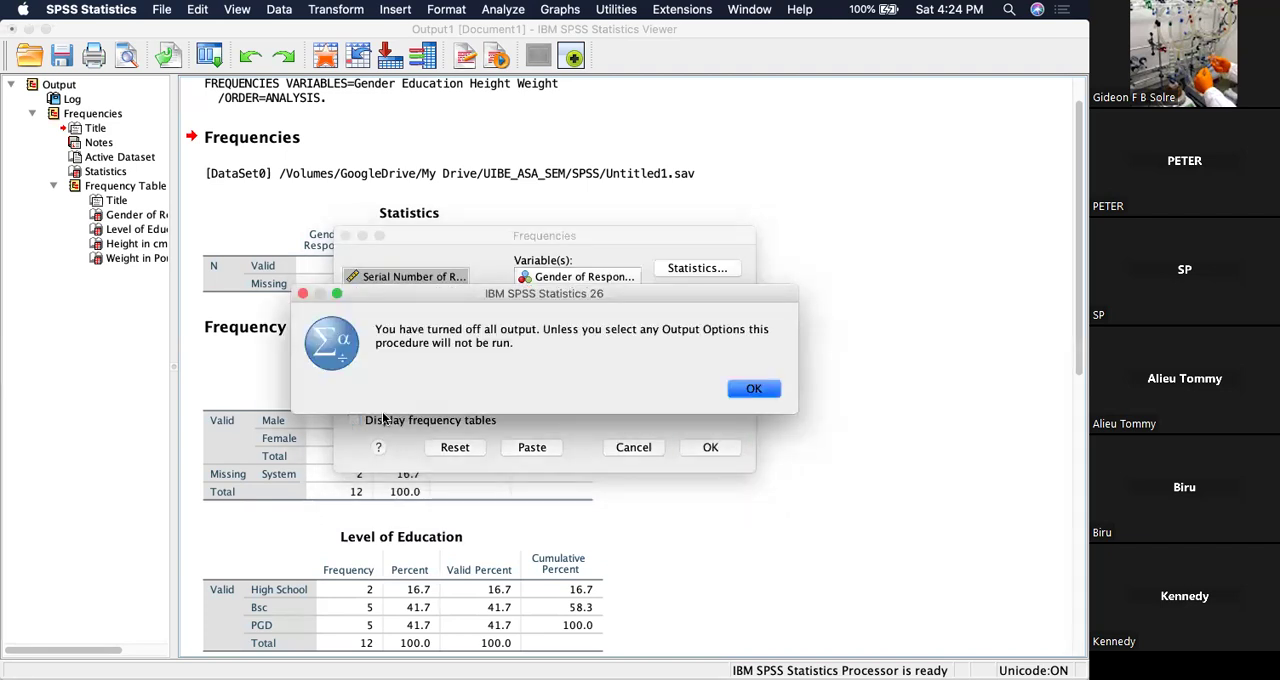
left_click(757, 389)
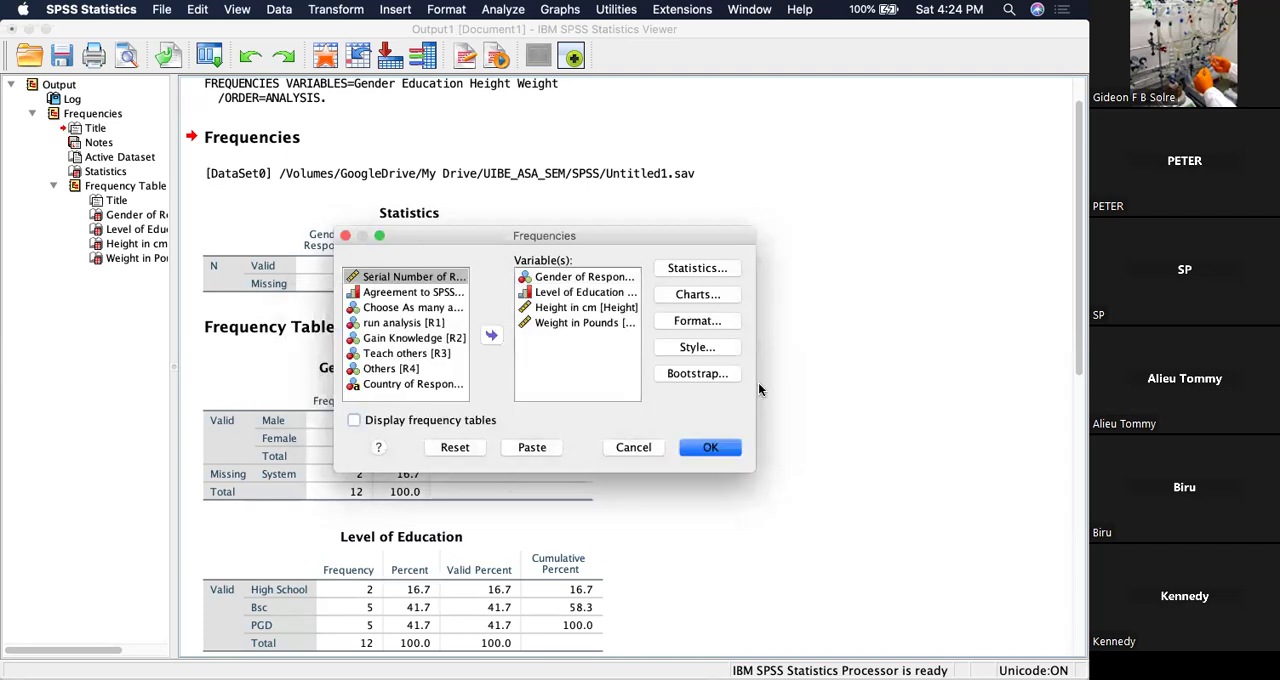
Request bar charts with percentages as the chart values and run the Frequencies analysis.
left_click(701, 294)
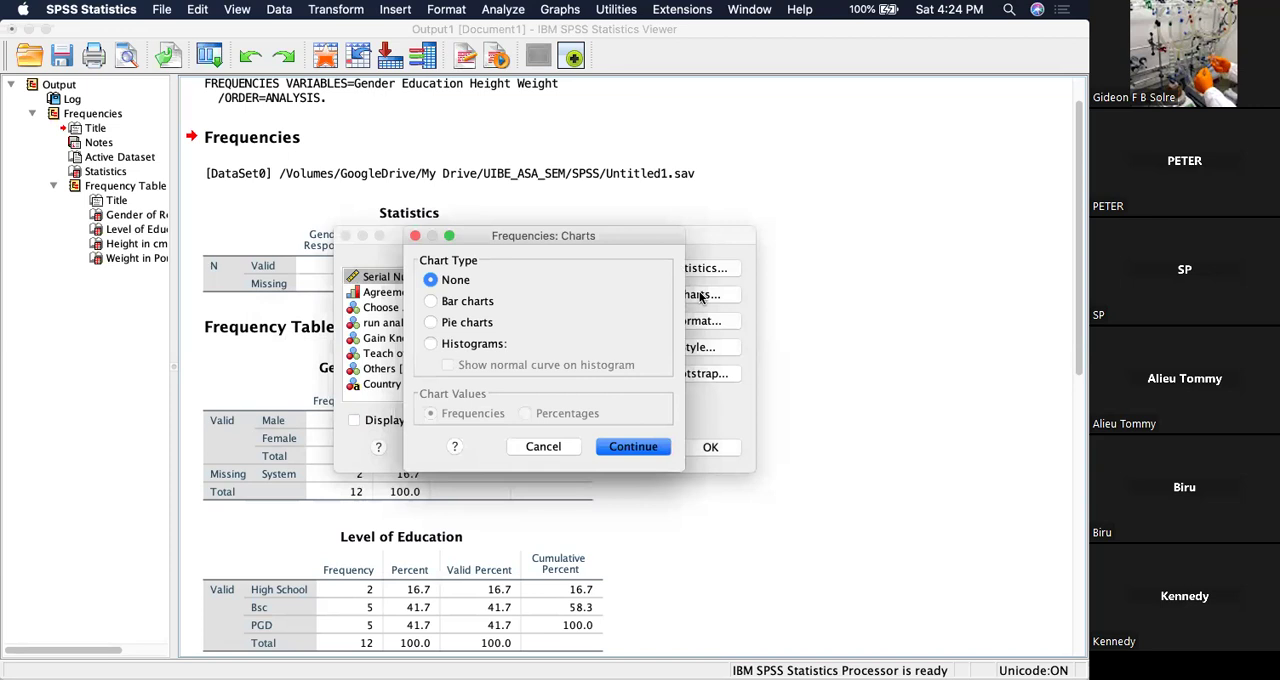
left_click(467, 304)
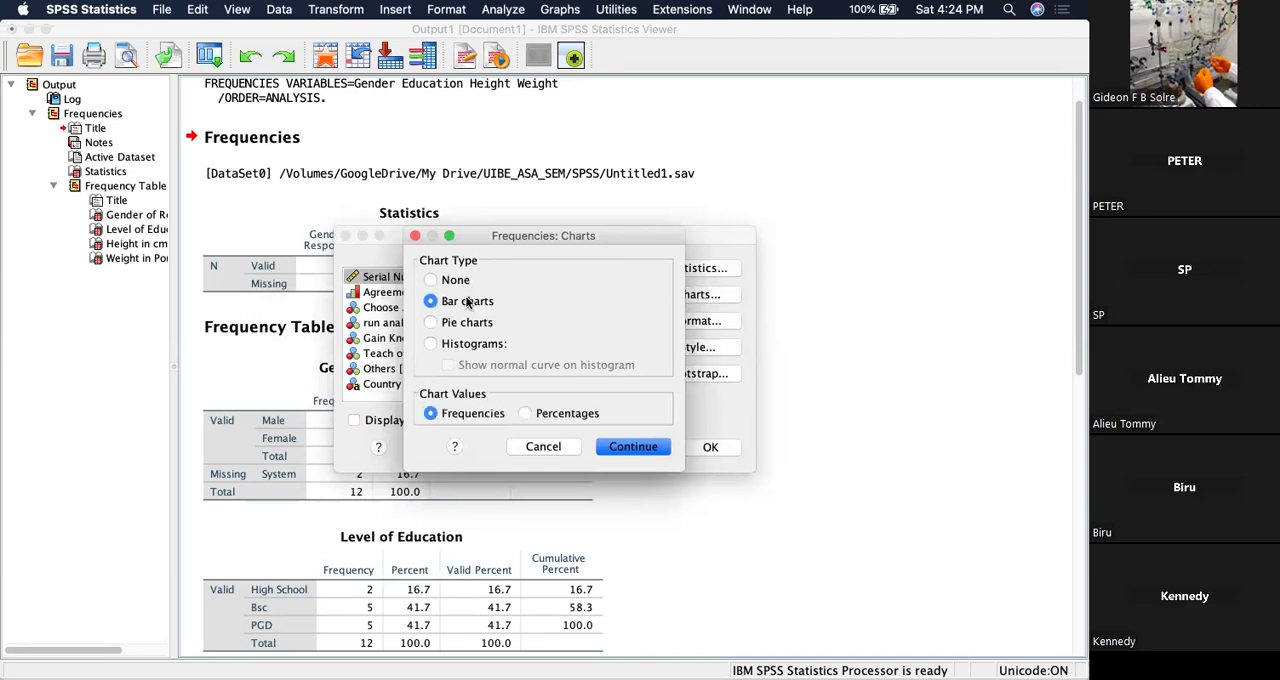
left_click(525, 414)
left_click(627, 447)
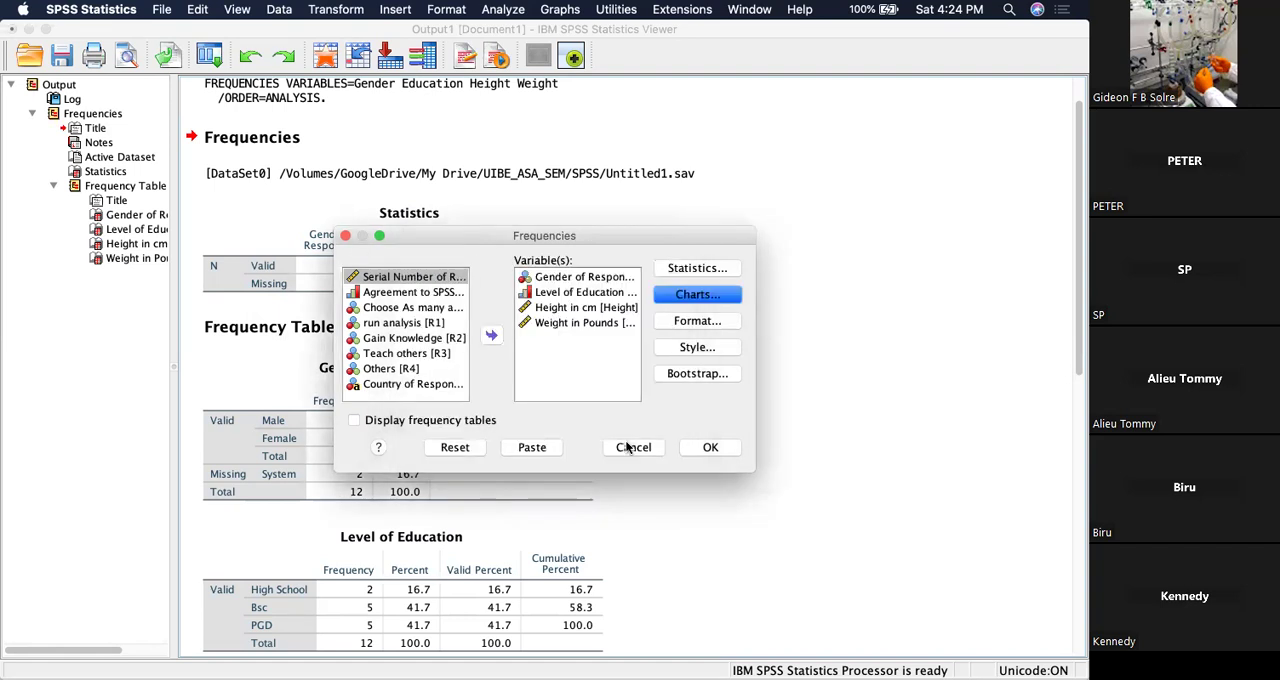
left_click(711, 447)
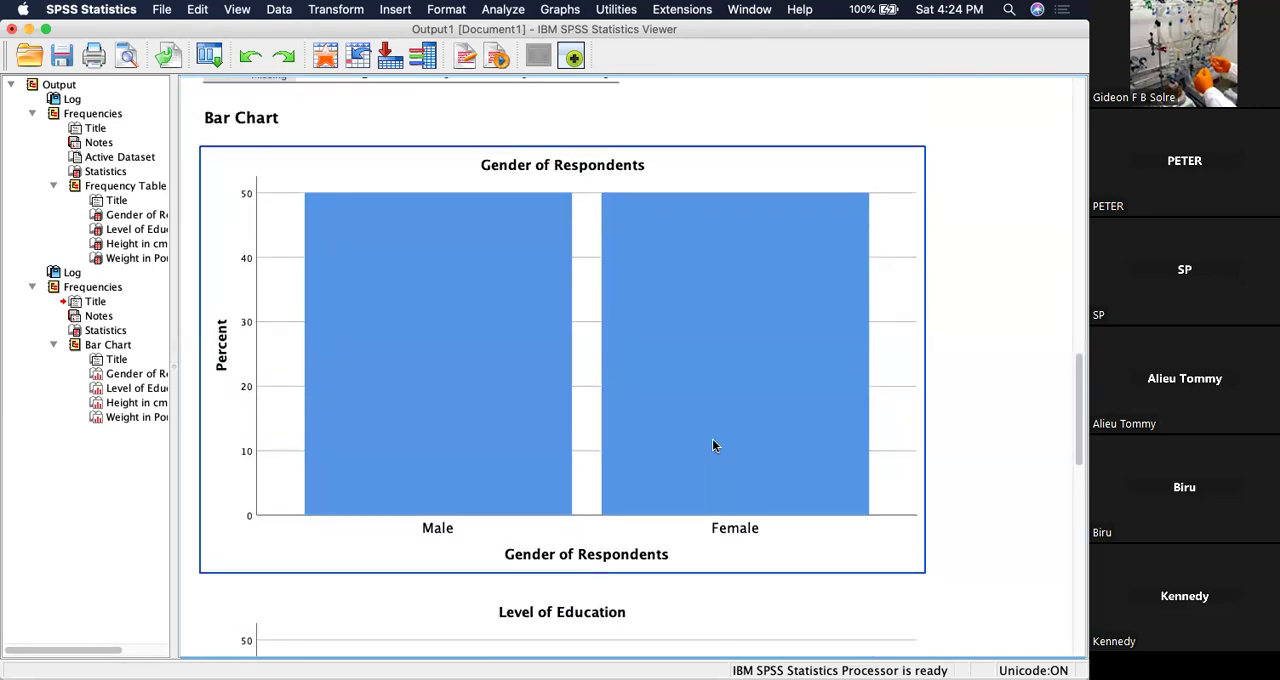
Examine the percentage bar charts for Gender of Respondents, Level of Education and Height in cm.
scroll(713, 446, "down", 1)
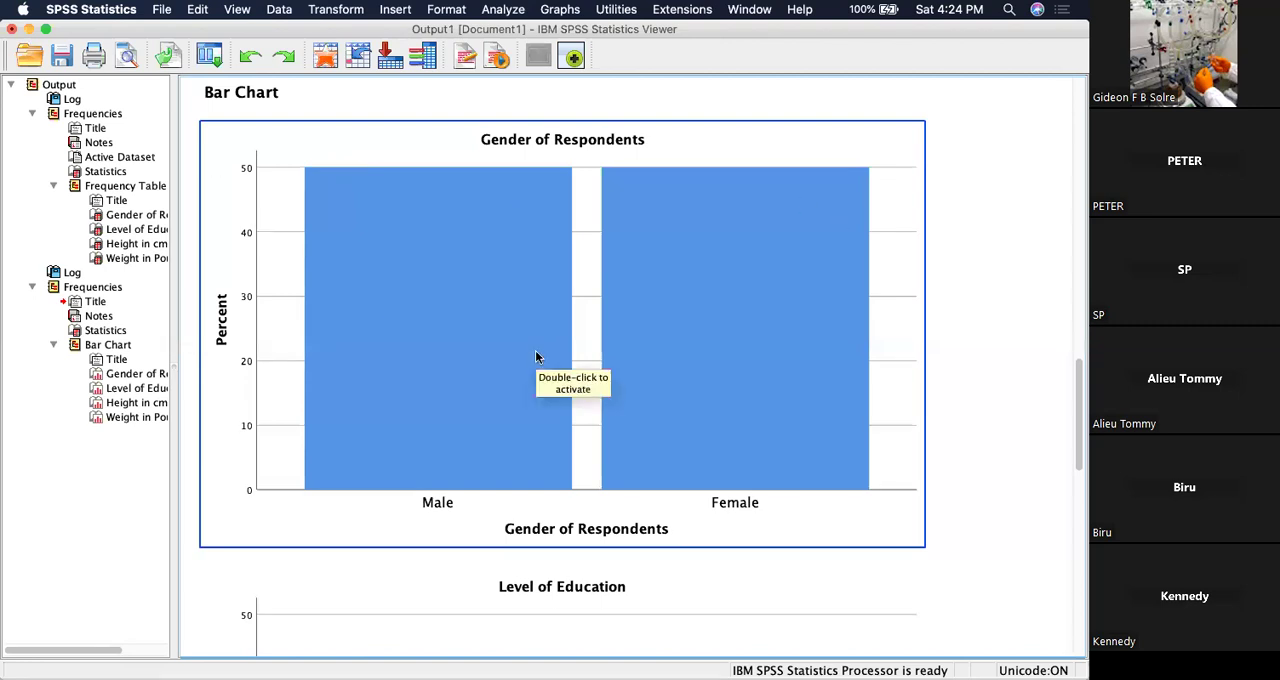
scroll(535, 357, "down", 10)
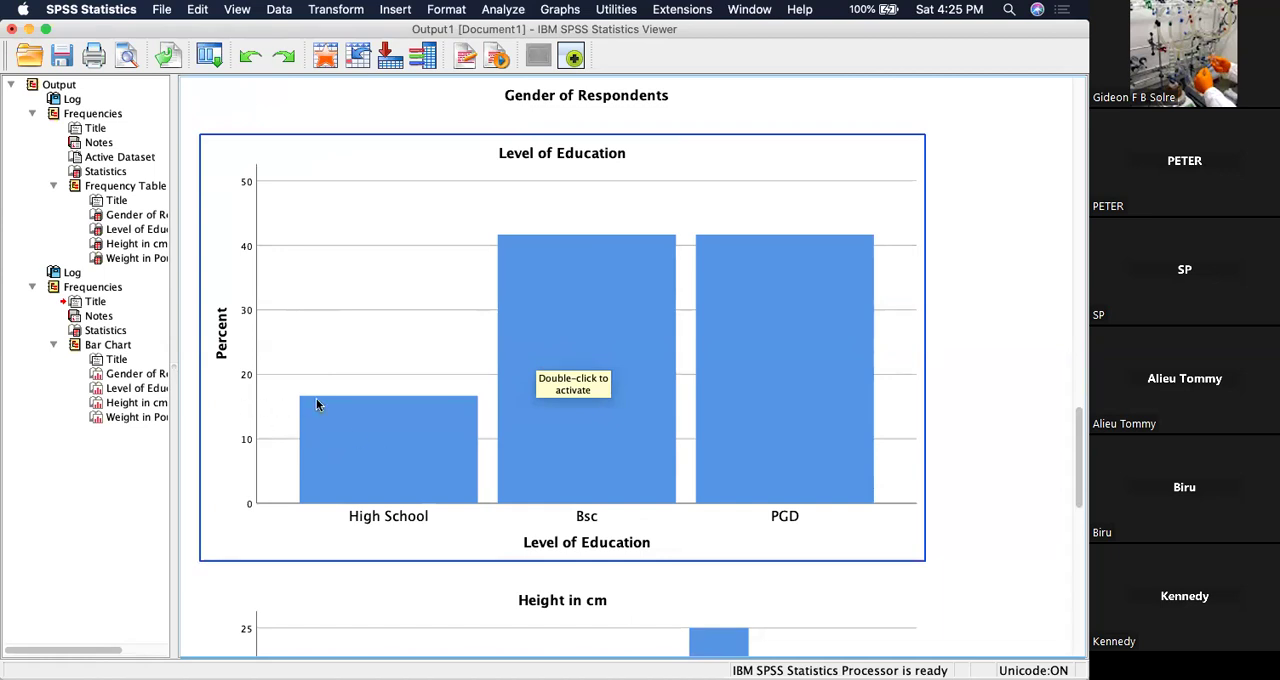
left_click(933, 287)
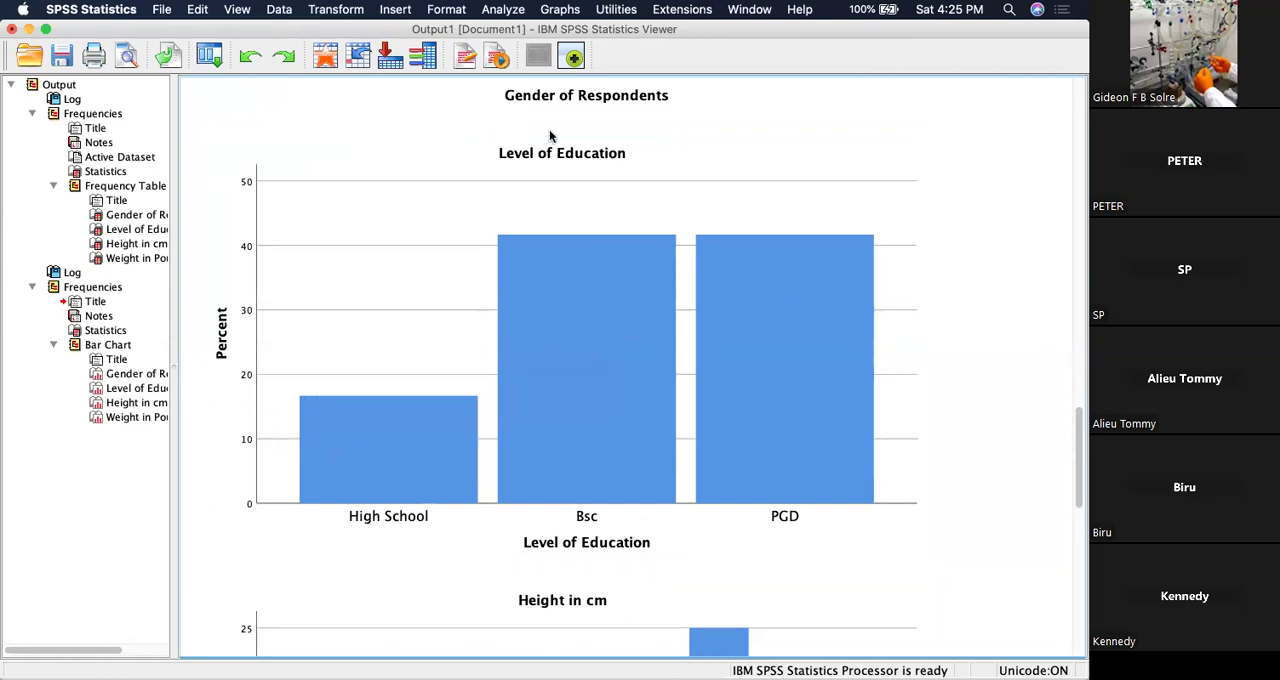
left_click(600, 234)
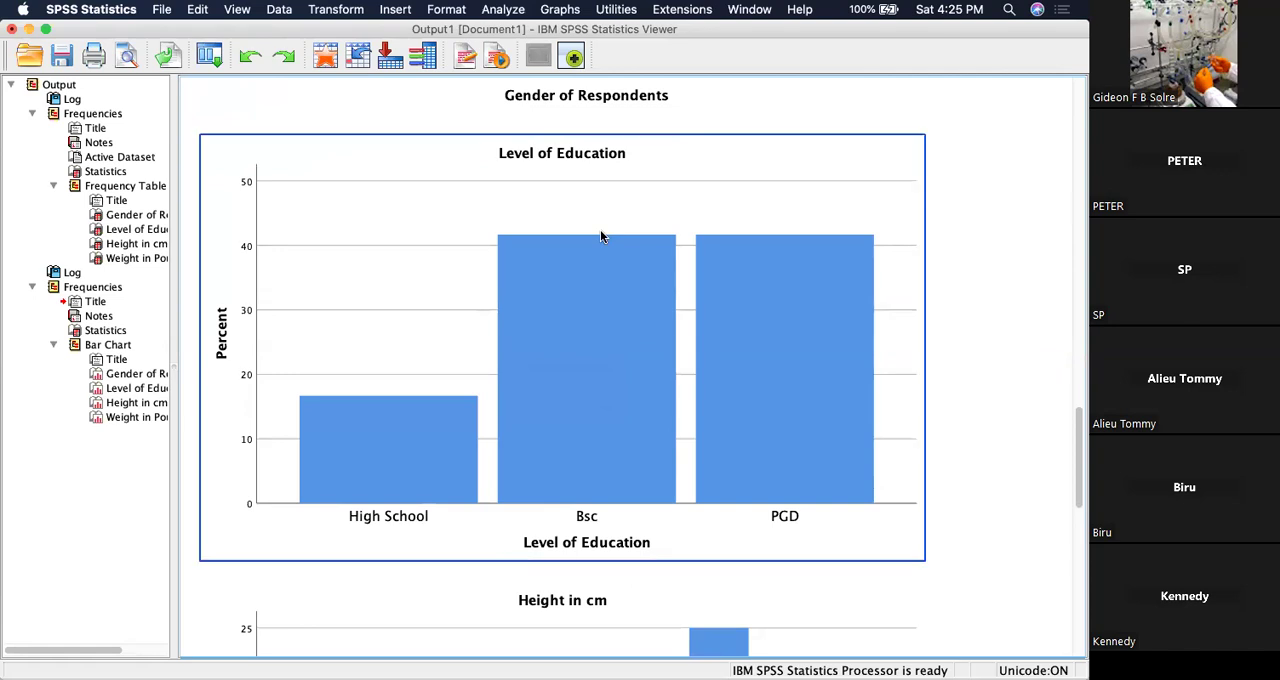
scroll(600, 236, "down", 10)
left_click(600, 236)
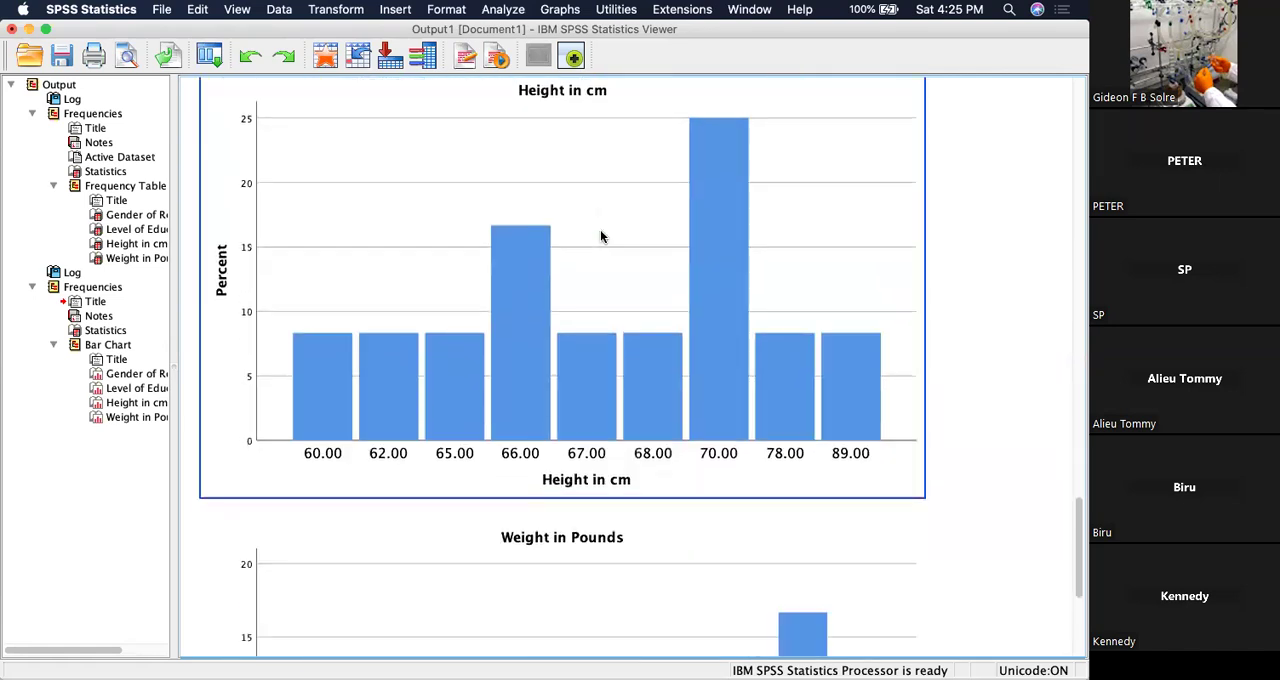
scroll(600, 236, "up", 1)
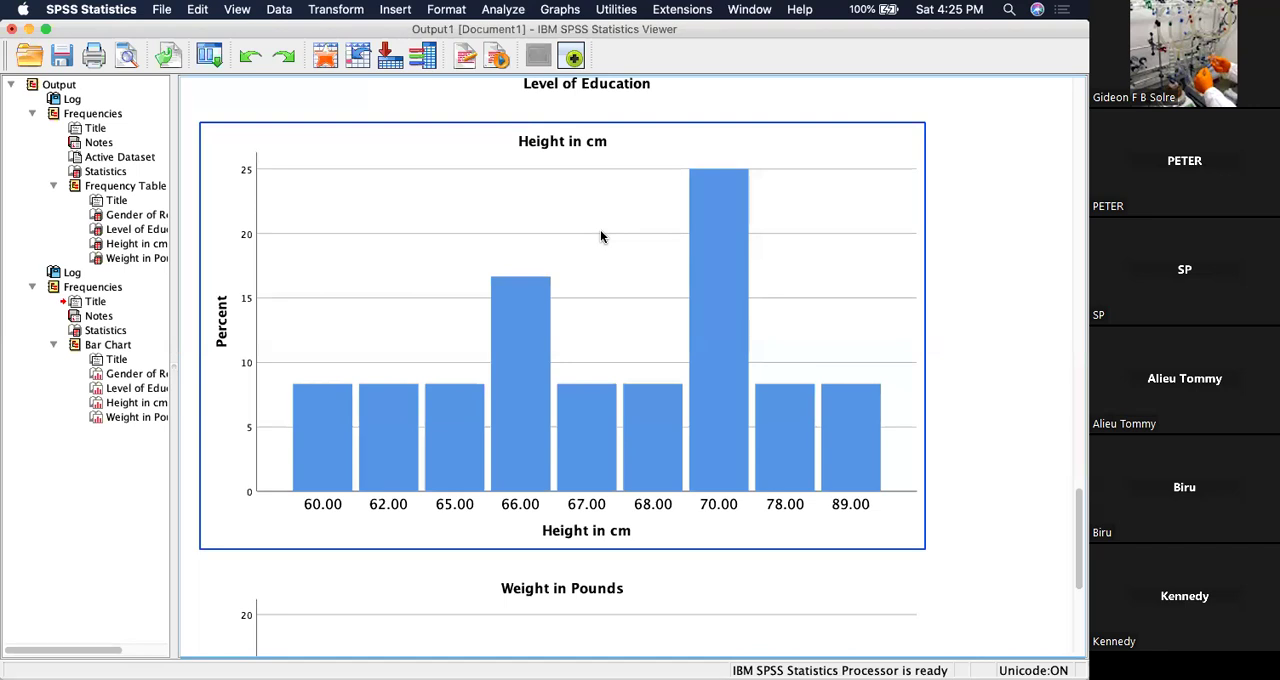
scroll(600, 236, "down", 5)
scroll(600, 236, "up", 10)
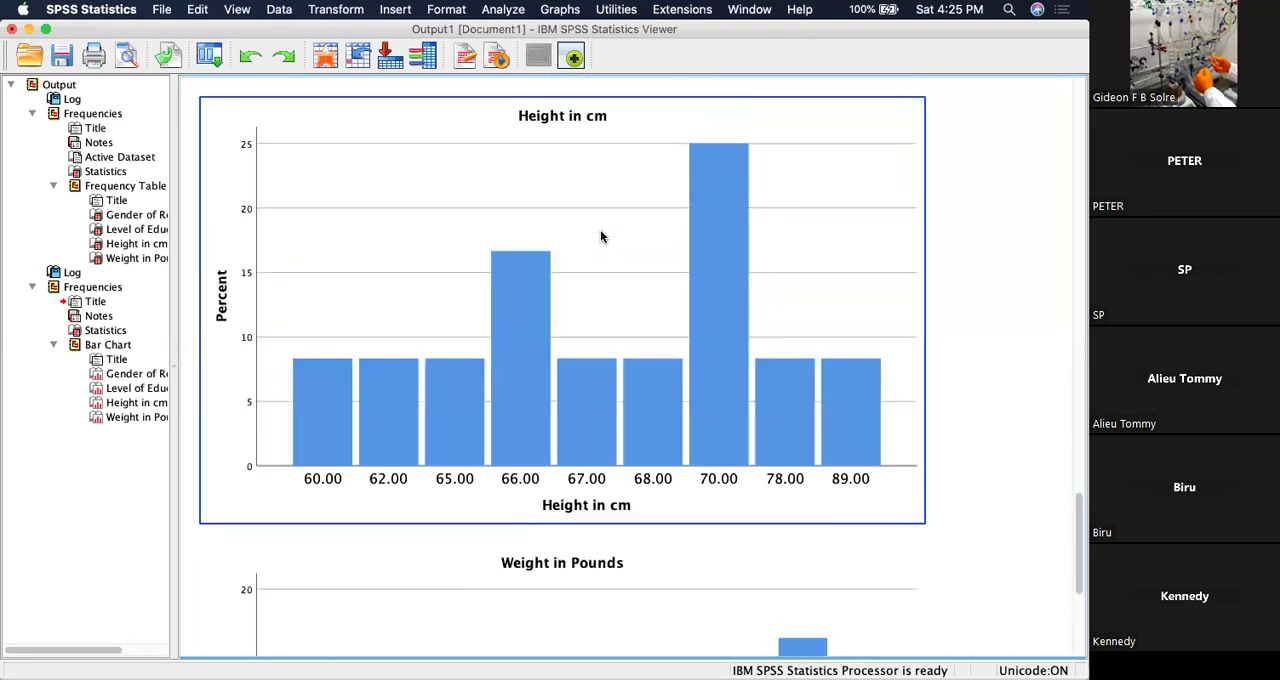
scroll(600, 236, "up", 5)
scroll(600, 236, "down", 4)
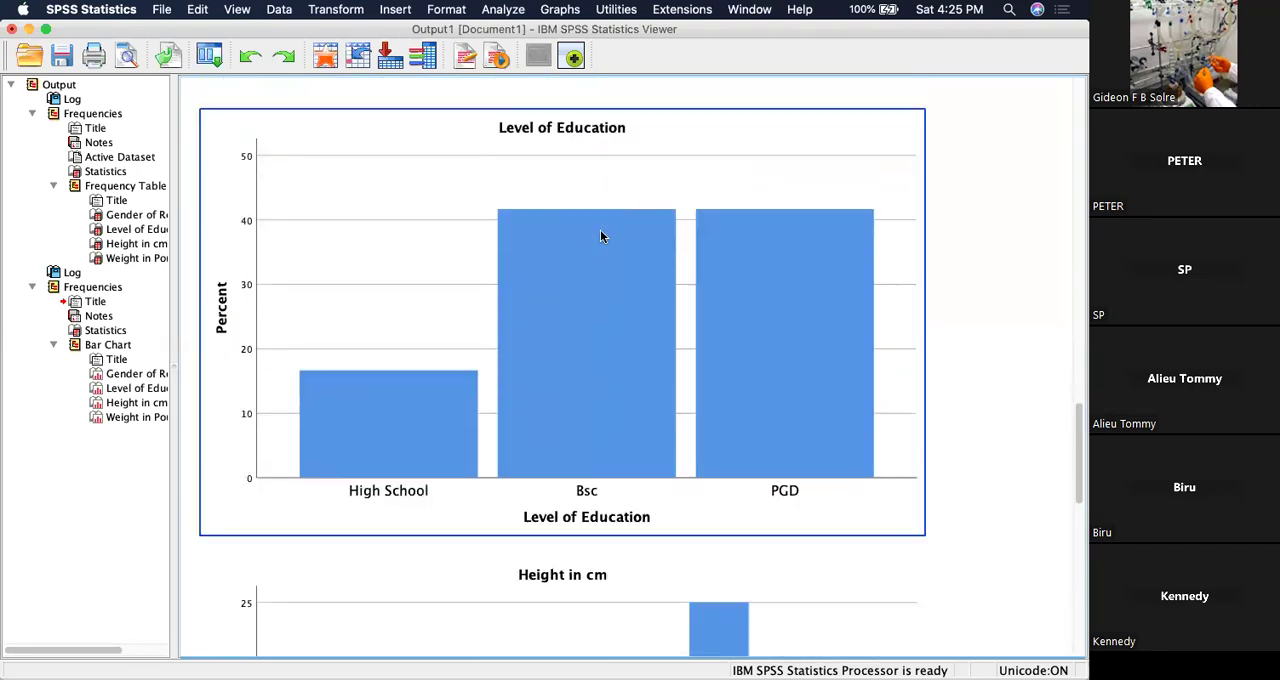
scroll(600, 236, "down", 2)
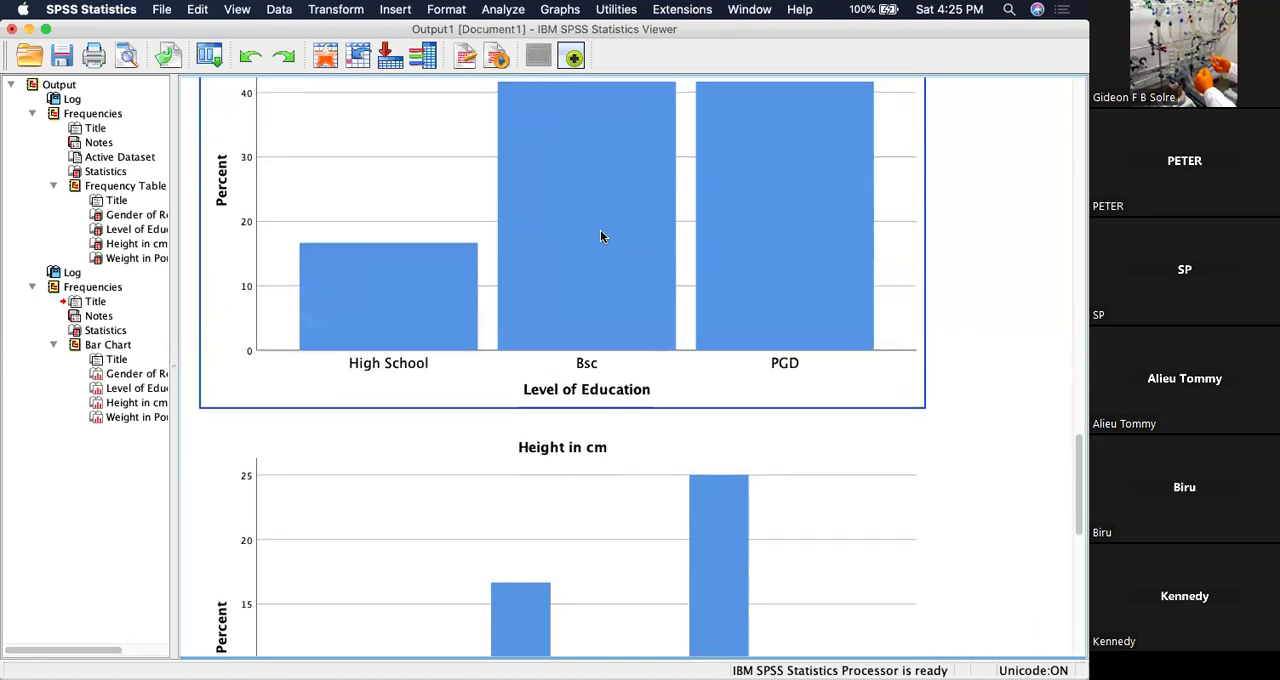
scroll(600, 236, "up", 15)
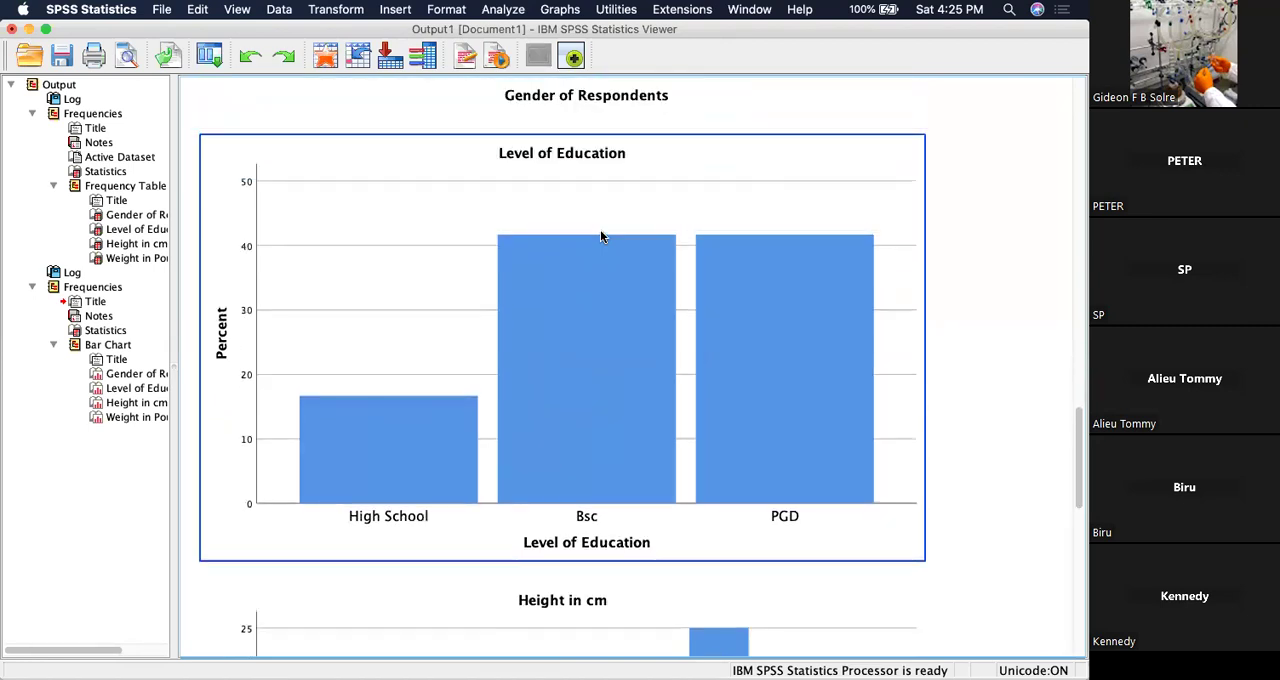
Review the new output from its Statistics table through all the bar charts down to Weight in Pounds.
left_click(600, 236)
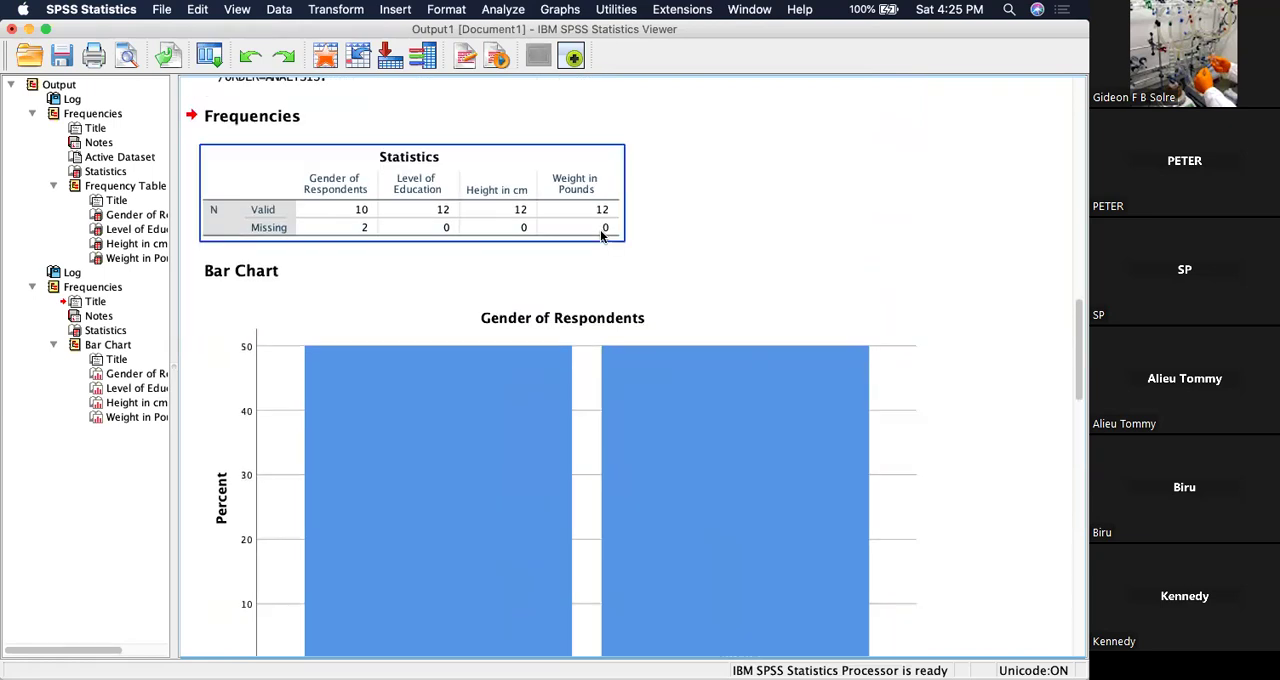
left_click(630, 377)
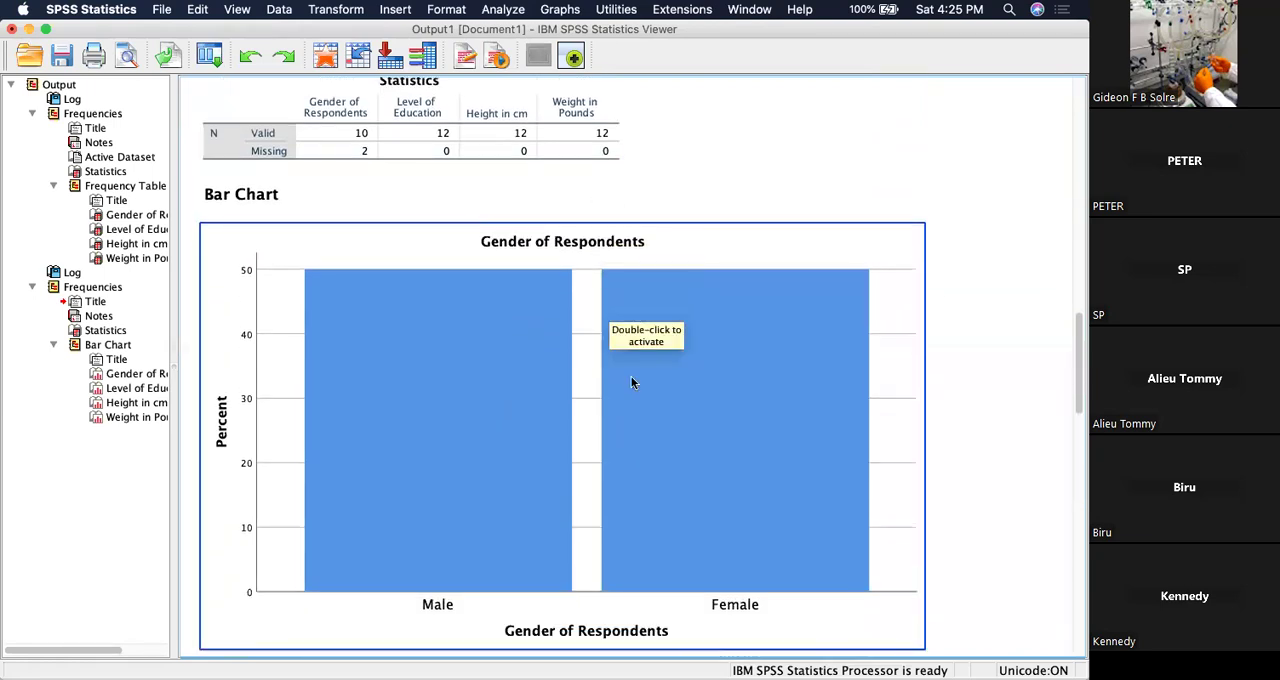
scroll(631, 381, "down", 5)
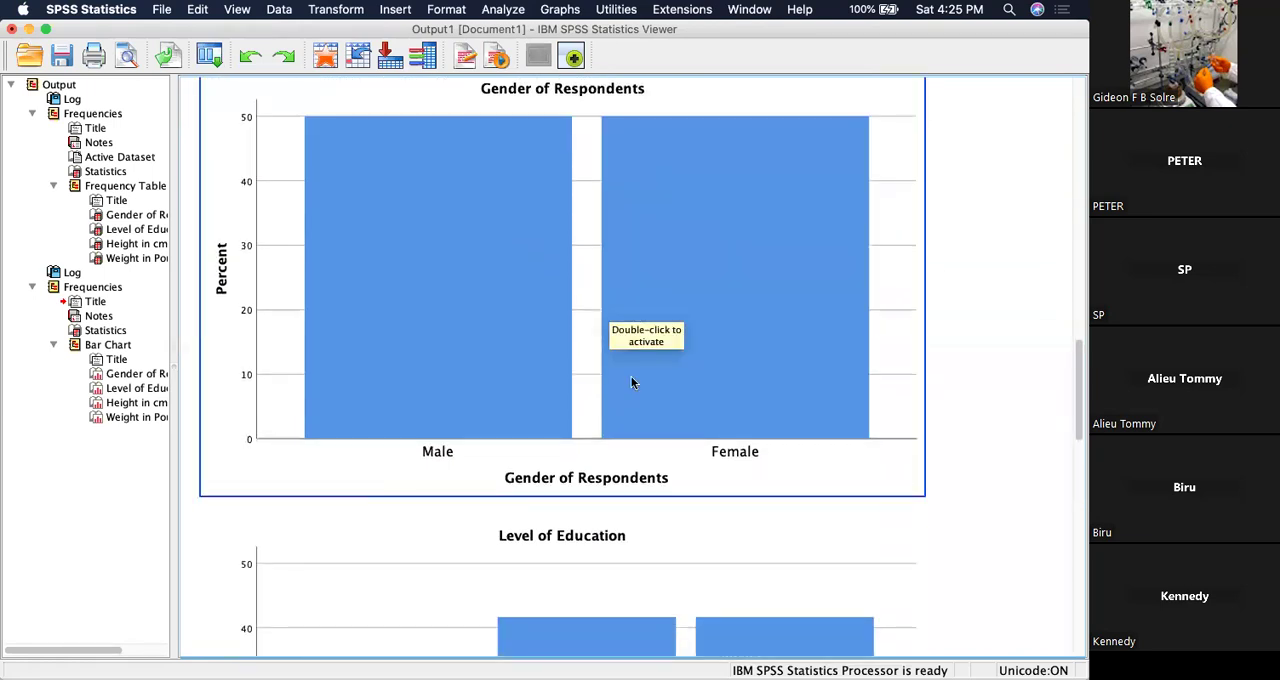
scroll(631, 380, "down", 20)
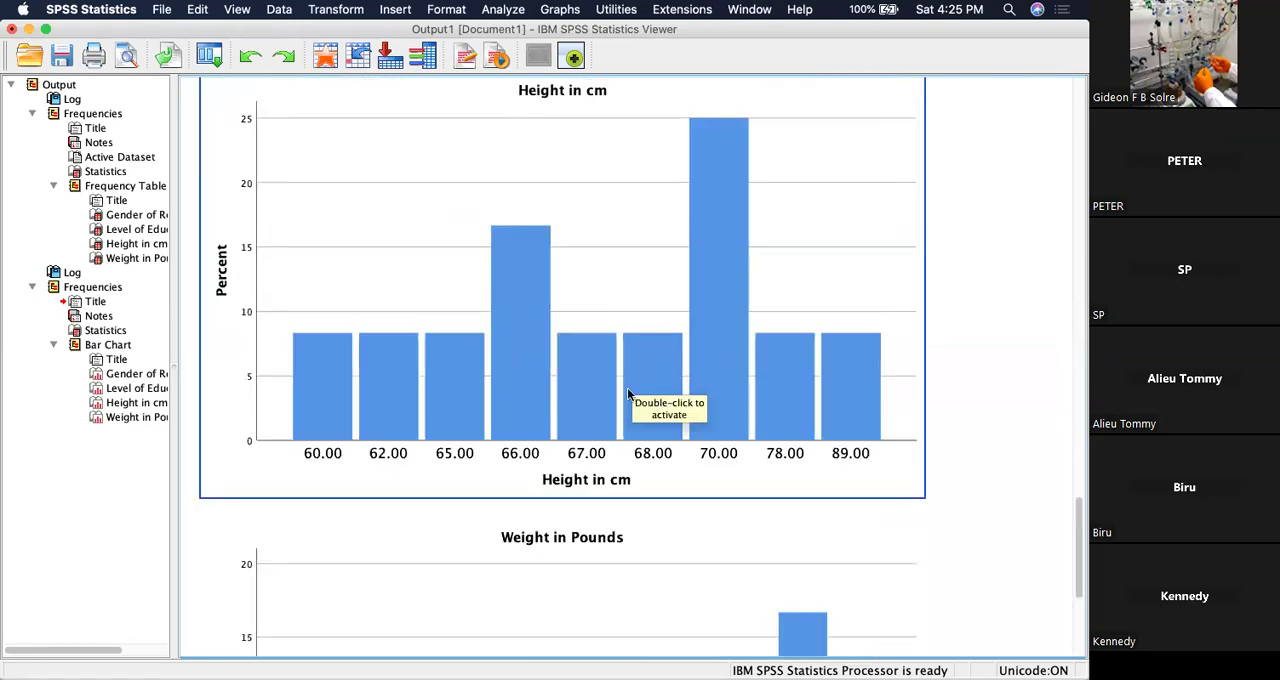
scroll(627, 394, "down", 8)
scroll(627, 394, "down", 3)
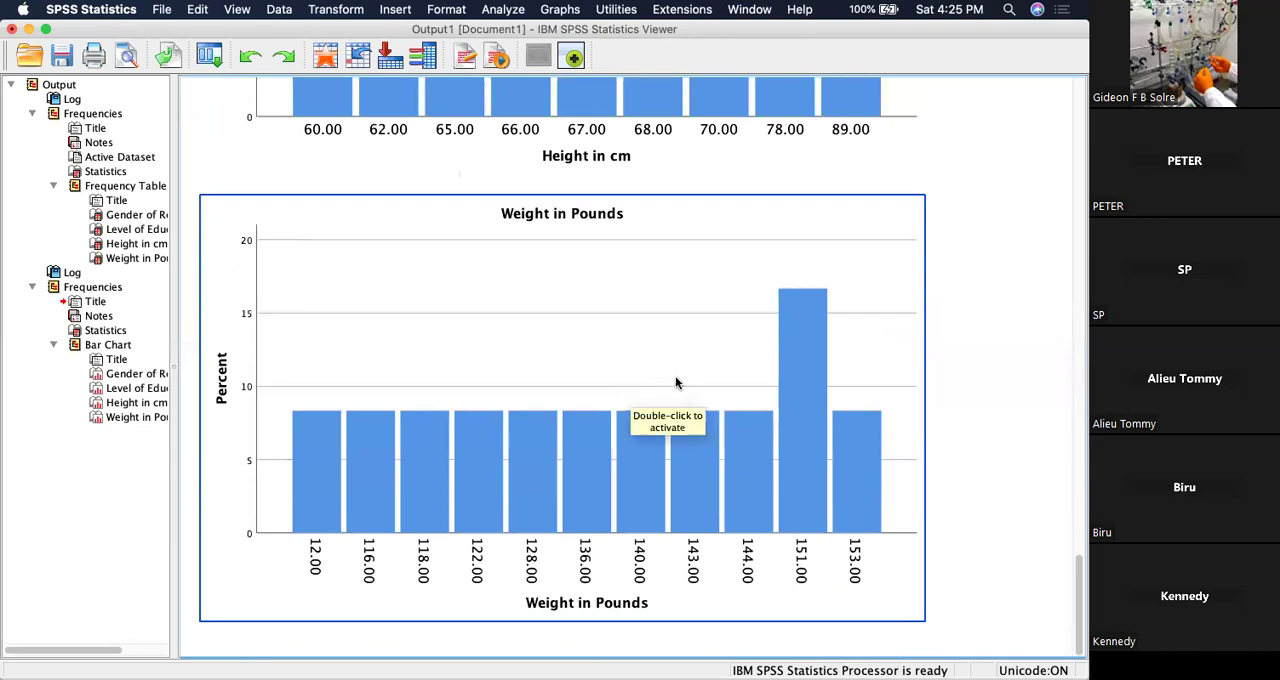
Review the frequency tables for all four variables again, along with the percentage bar charts for Gender of Respondents and Level of Education.
scroll(676, 383, "up", 15)
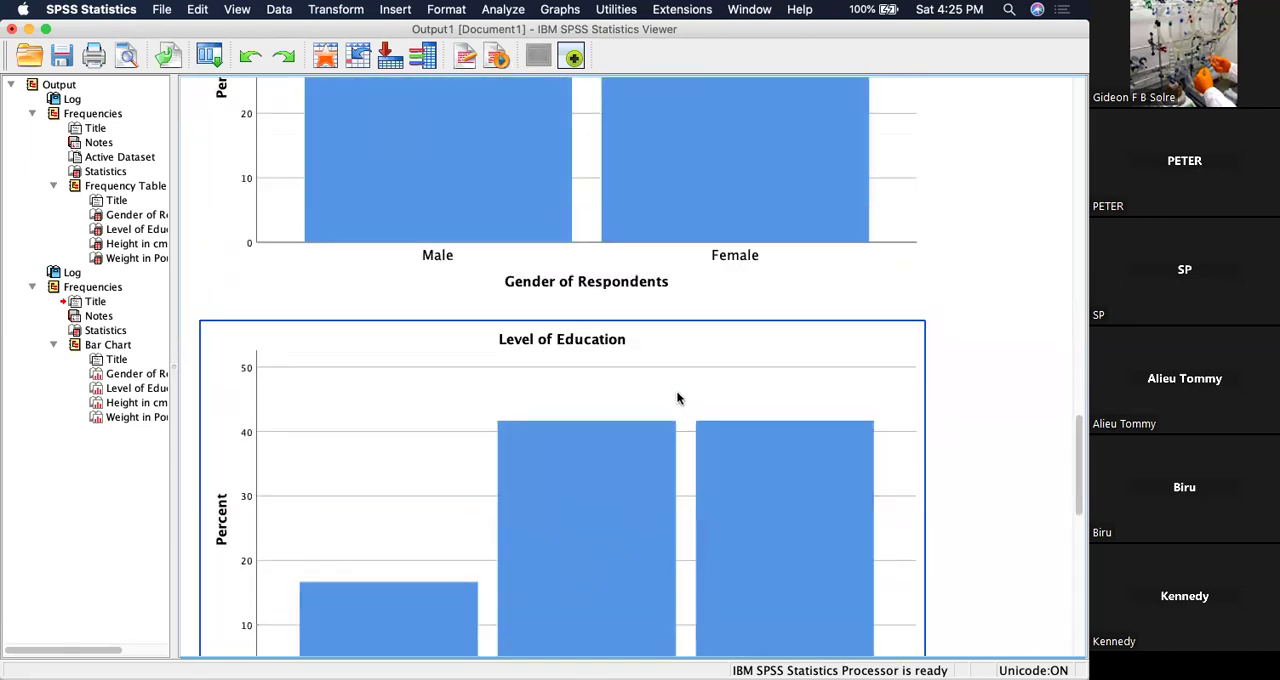
scroll(676, 393, "up", 20)
scroll(680, 386, "down", 2)
scroll(683, 375, "down", 20)
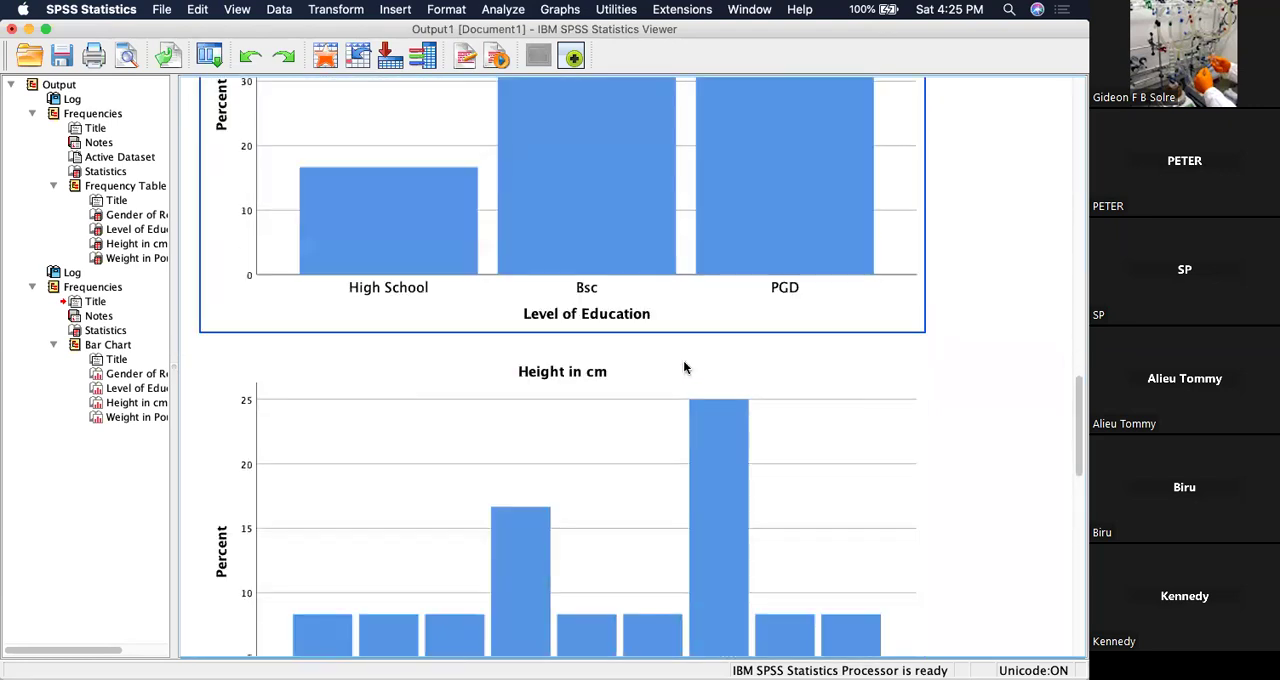
scroll(684, 368, "down", 5)
scroll(684, 368, "up", 20)
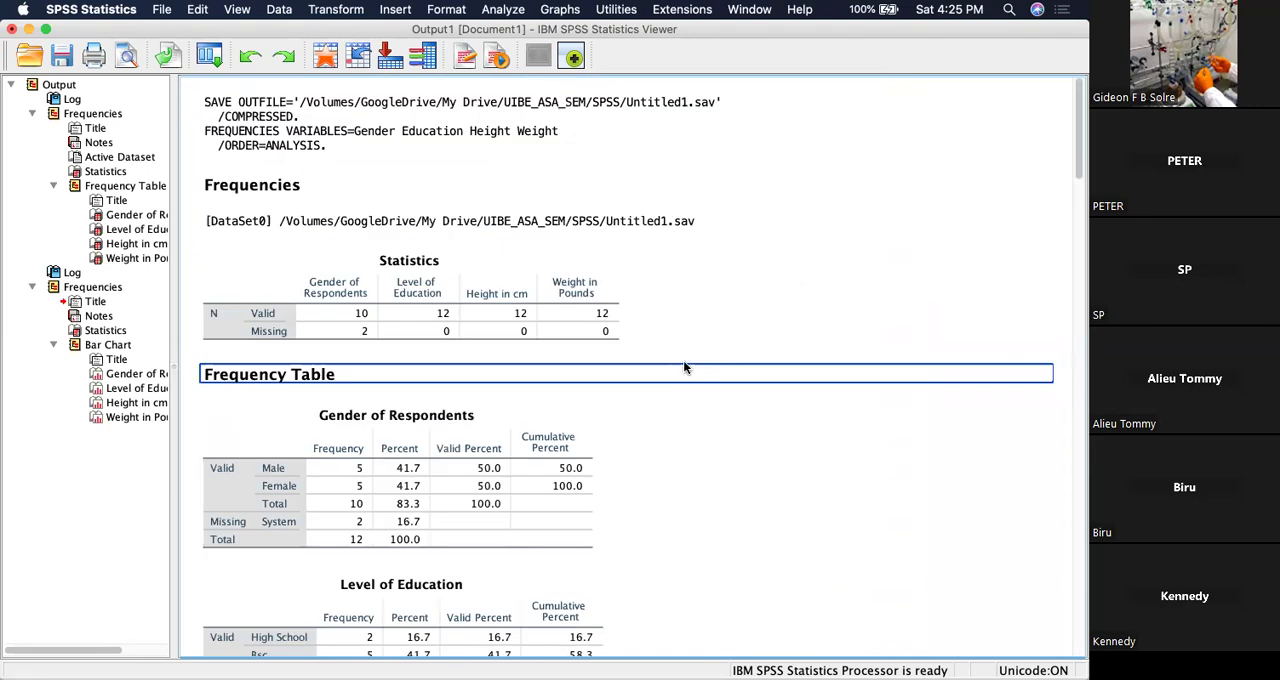
scroll(684, 368, "down", 8)
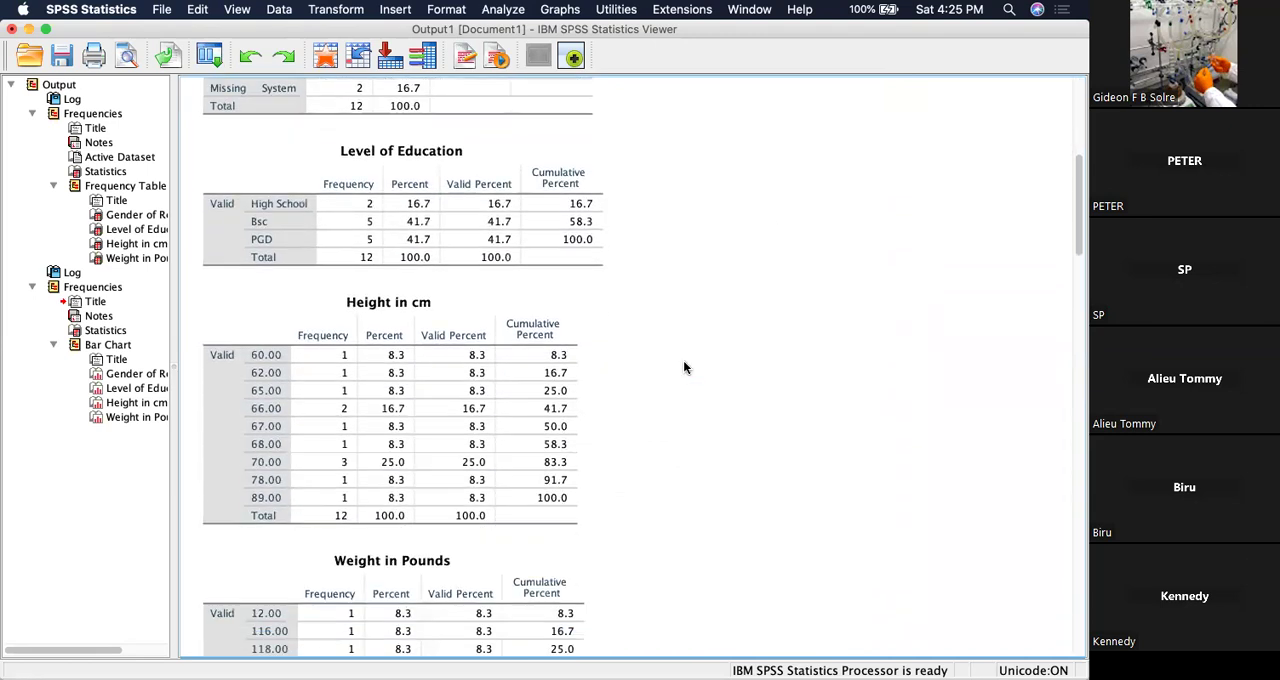
scroll(684, 368, "down", 3)
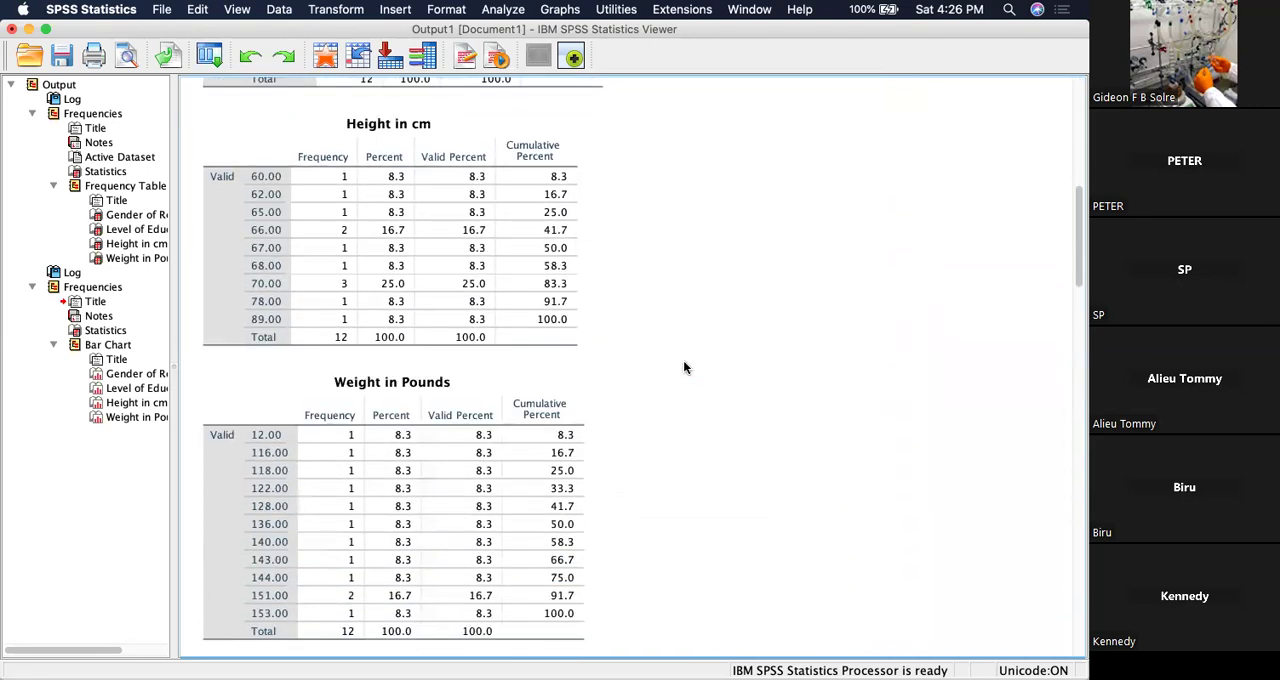
scroll(684, 368, "down", 5)
scroll(684, 368, "down", 8)
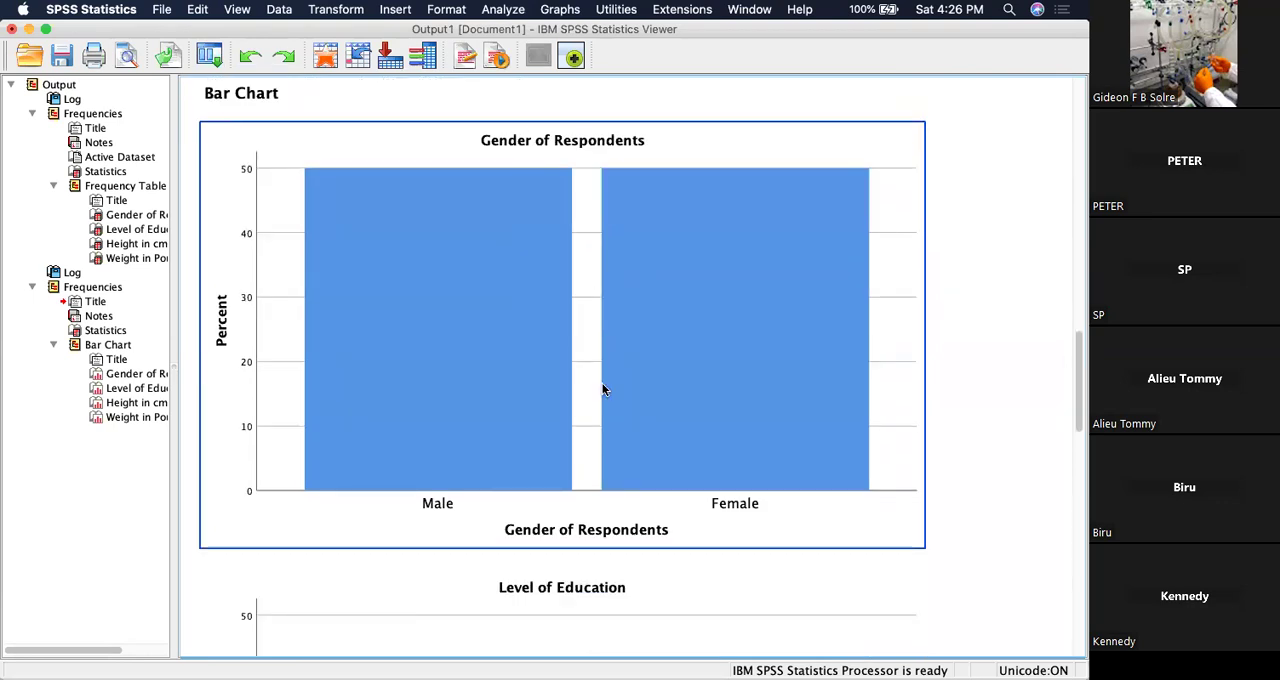
scroll(603, 389, "down", 9)
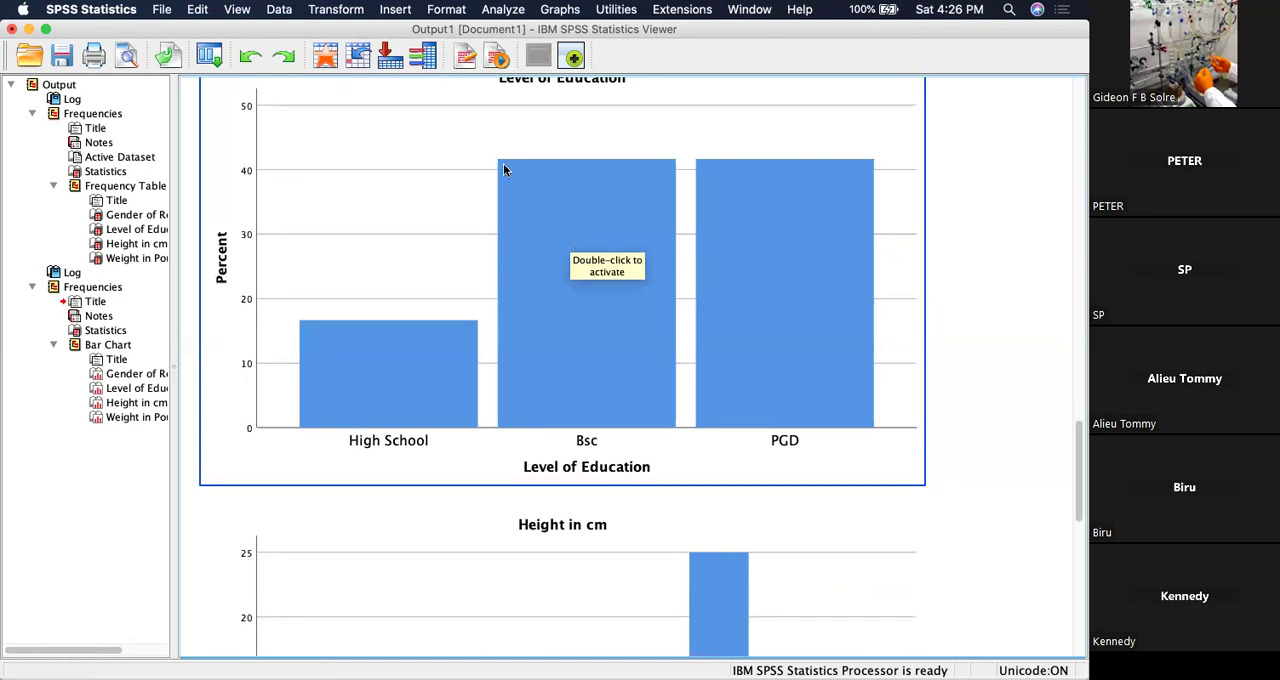
Open the Level of Education bar chart in the Chart Editor, inspect the options offered for the chart and its bars, and close the editor.
right_click(420, 130)
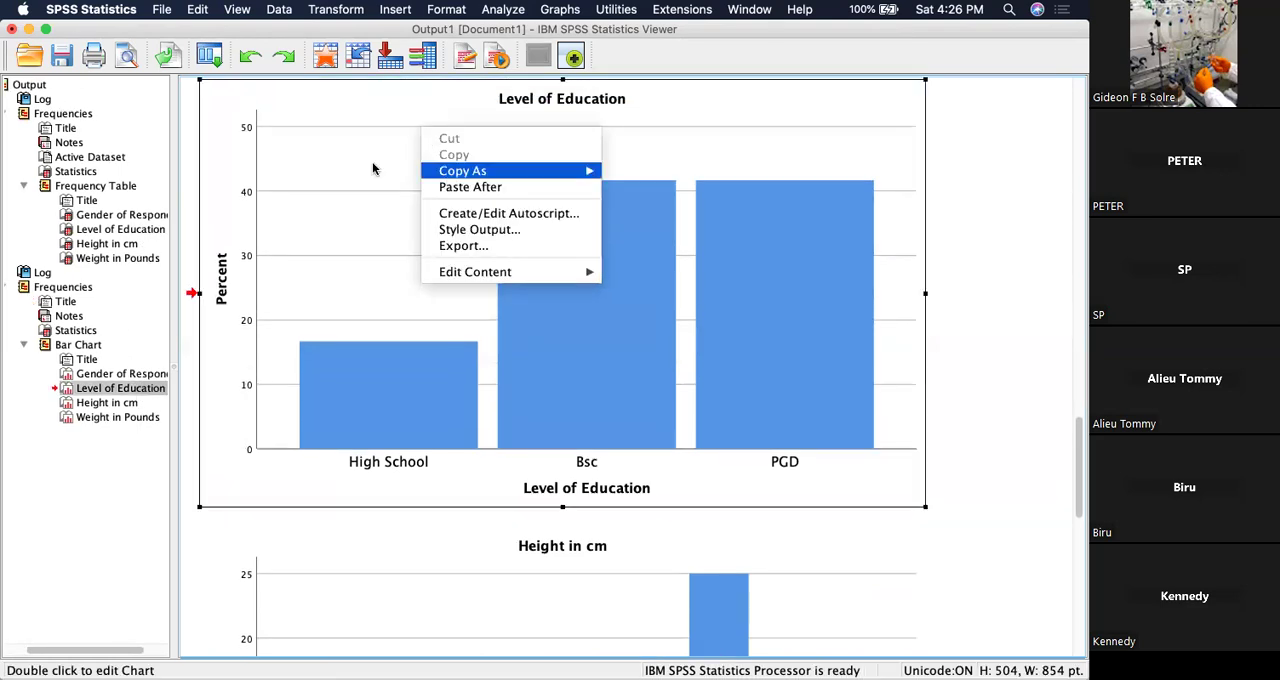
left_click(328, 122)
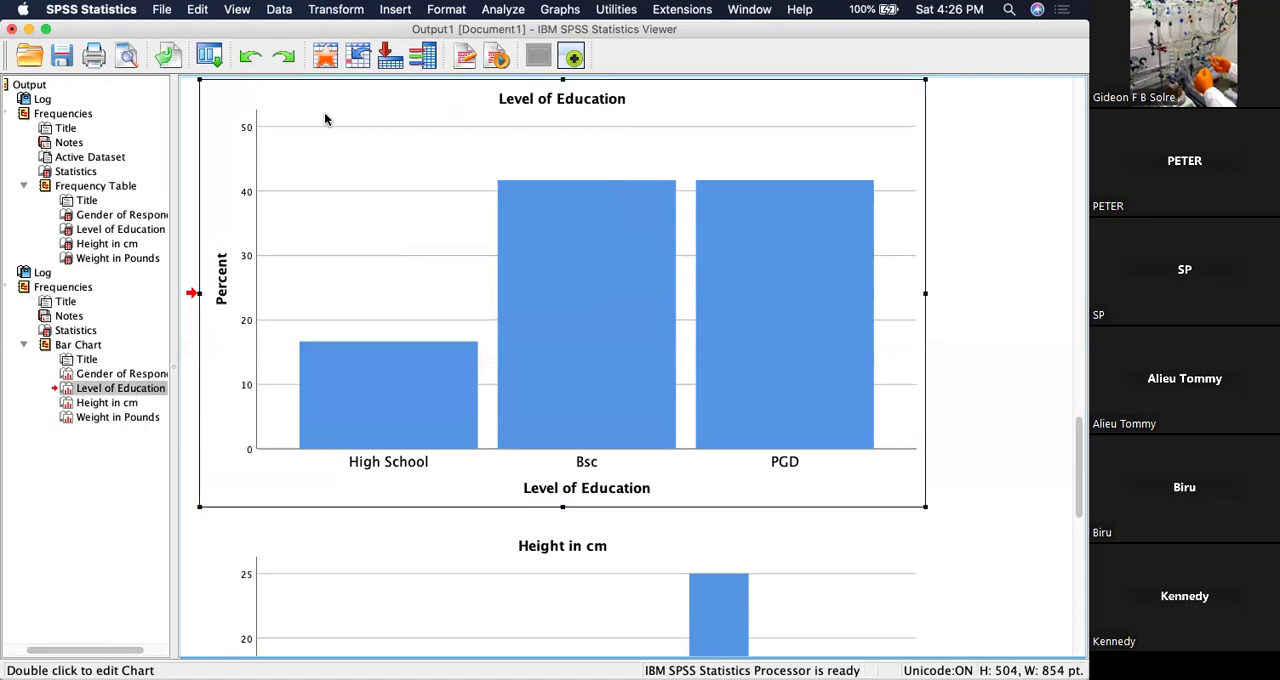
double_click(325, 118)
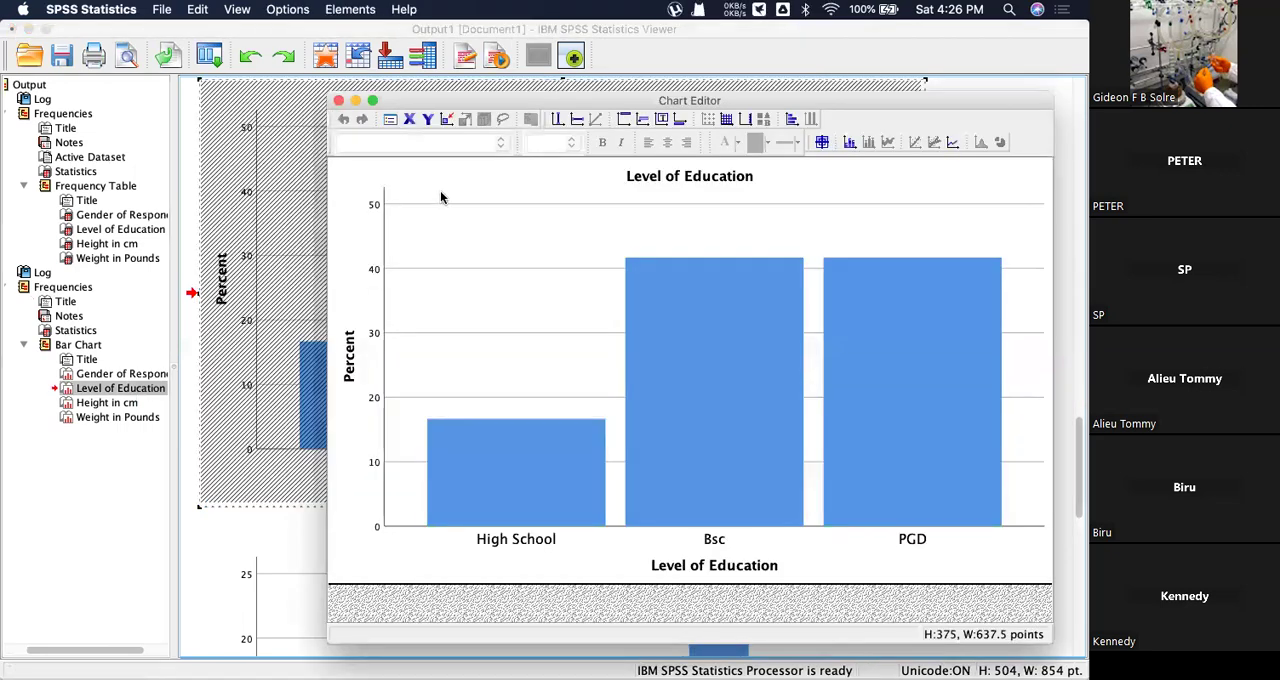
right_click(441, 196)
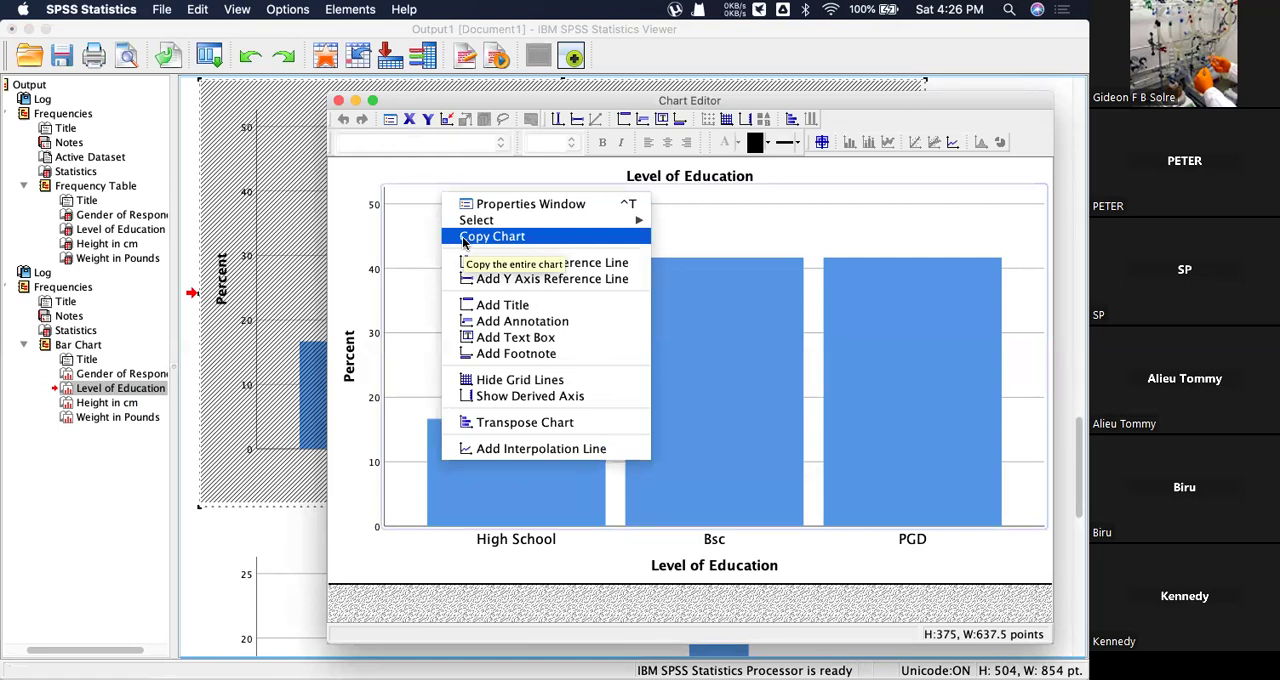
left_click(858, 212)
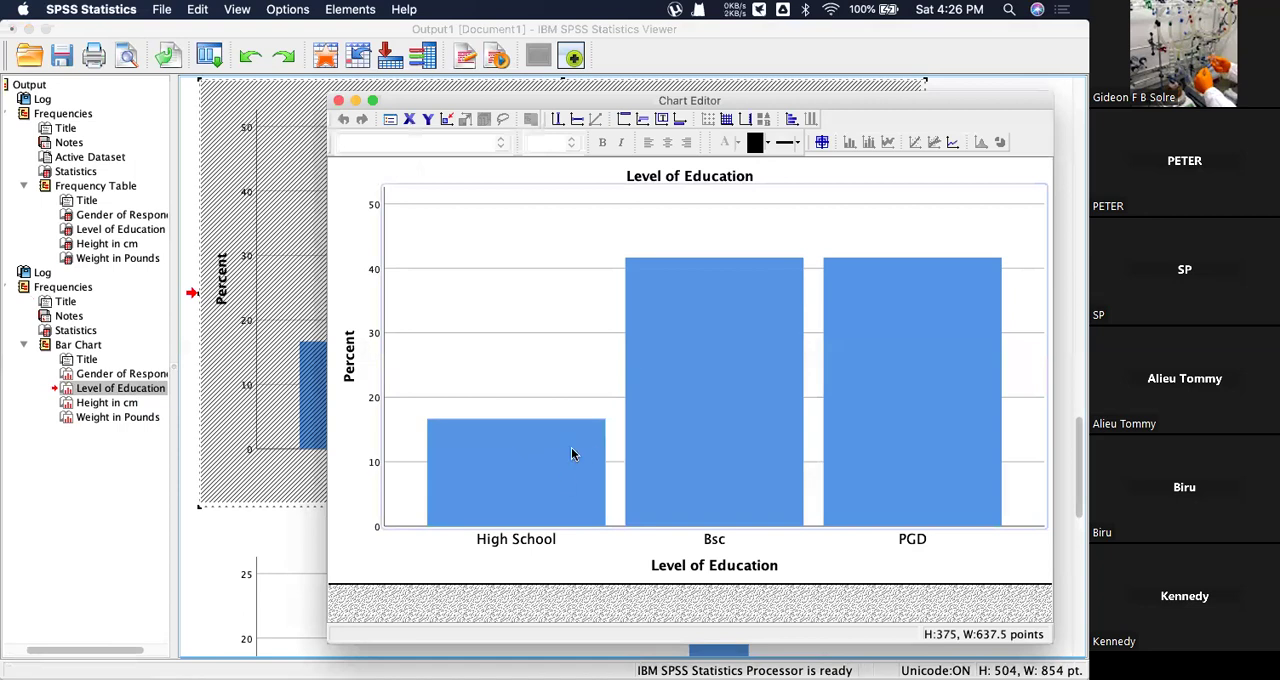
right_click(719, 387)
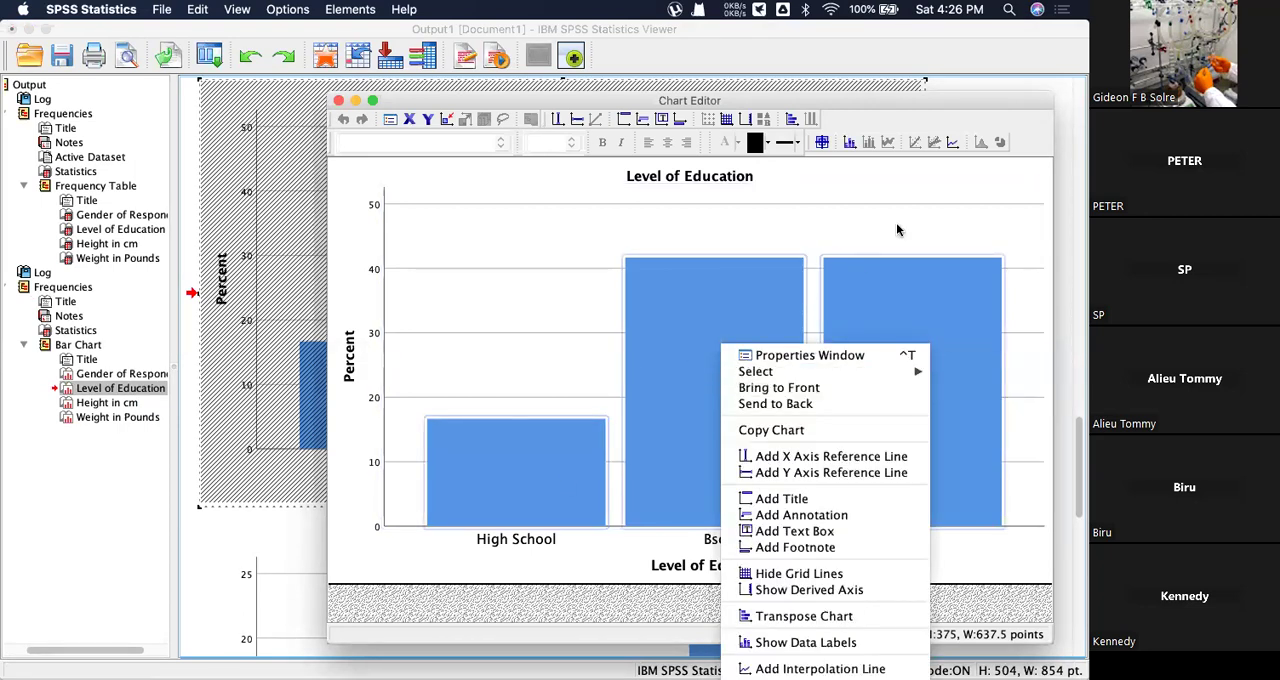
left_click(931, 197)
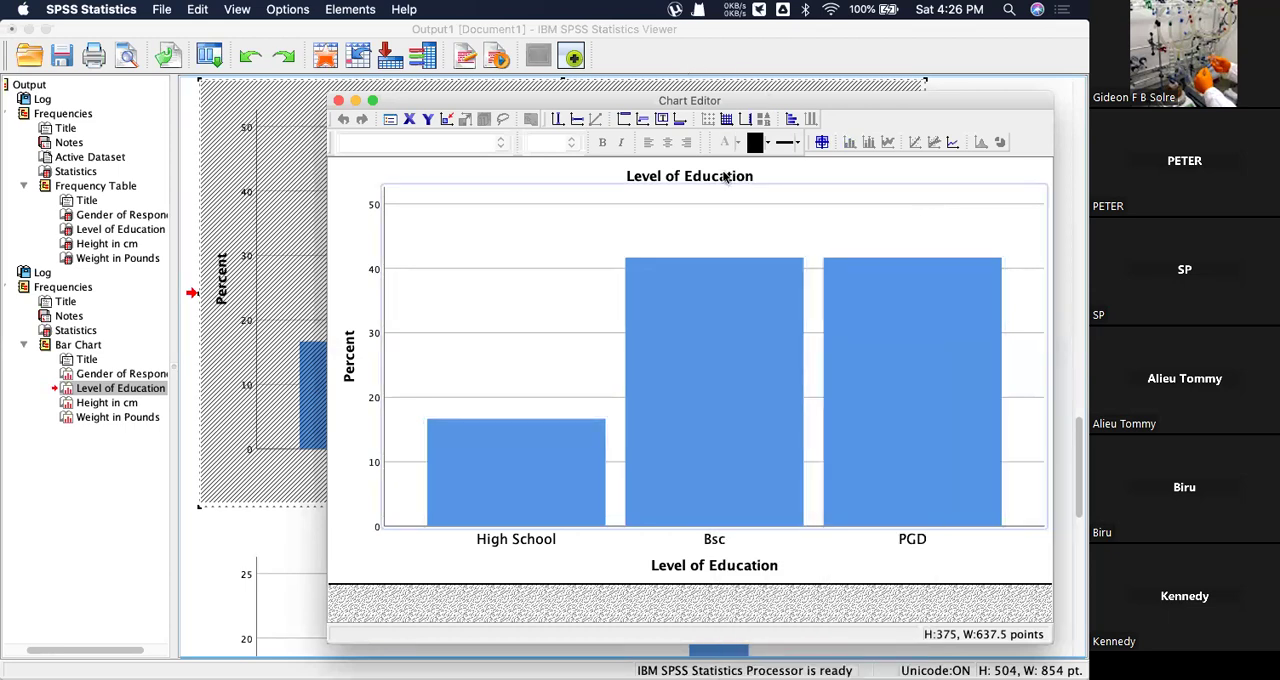
left_click(338, 101)
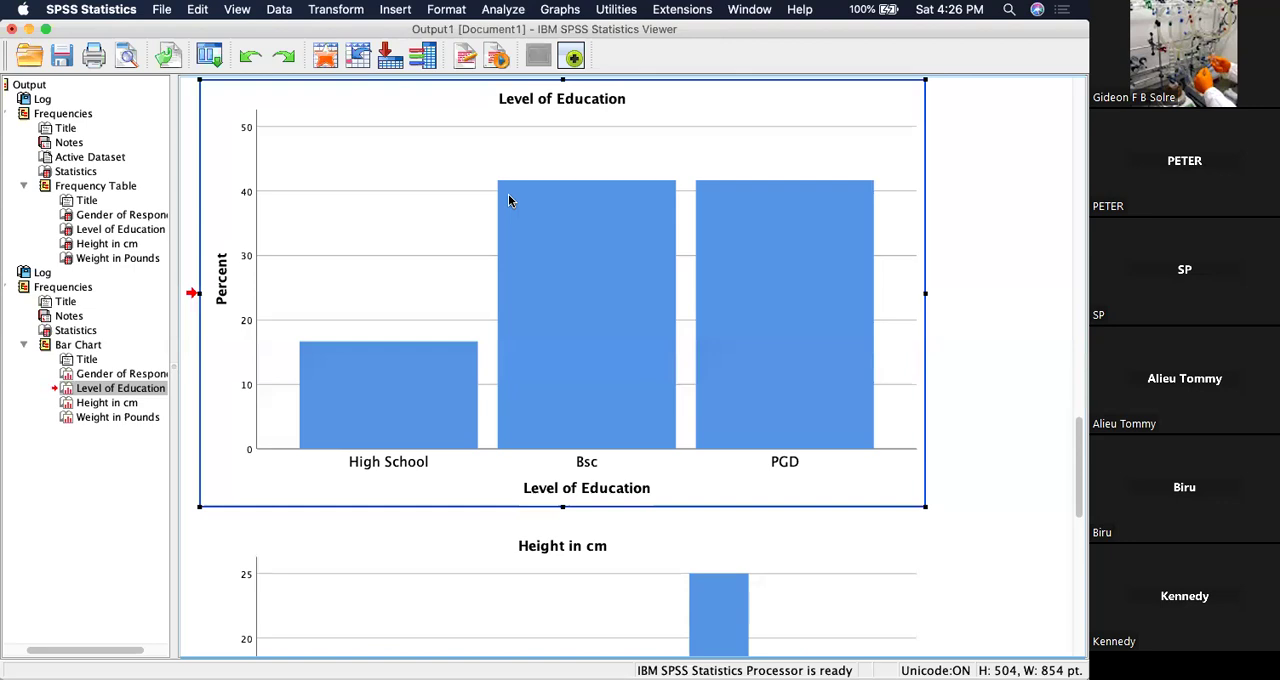
Rerun the Frequencies analysis for the same four variables with histograms that show the normal curve.
left_click(498, 9)
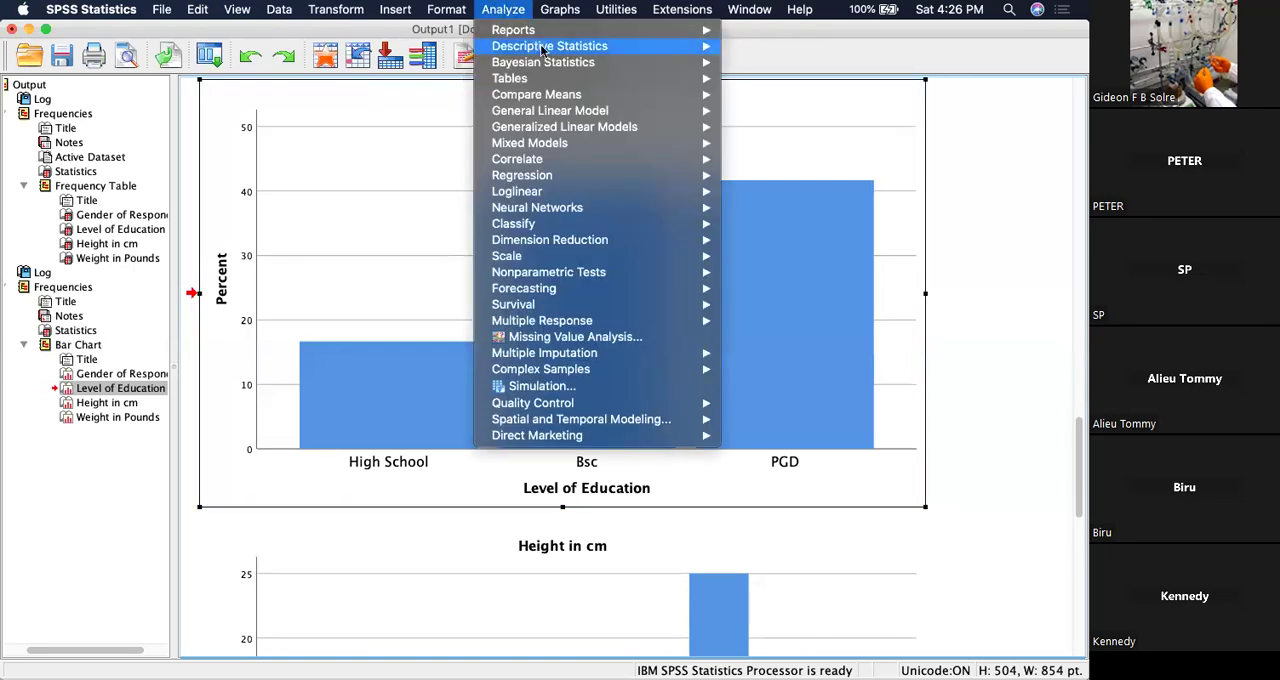
mouse_move(542, 46)
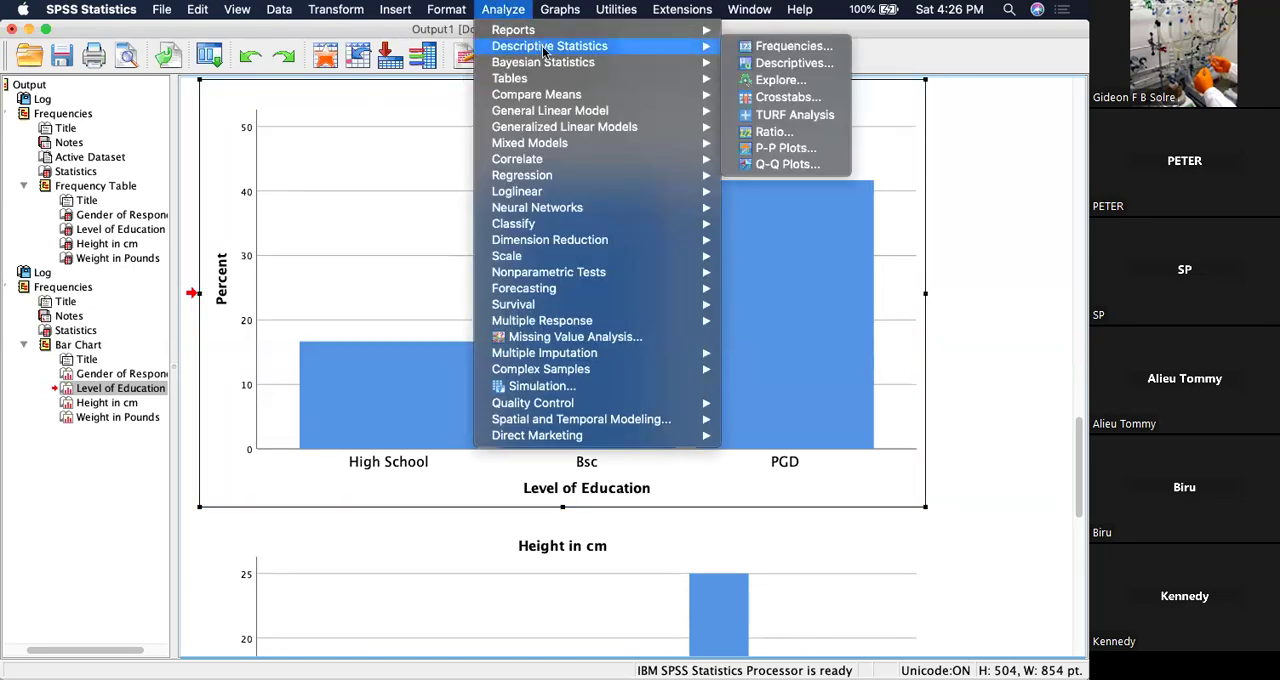
left_click(772, 47)
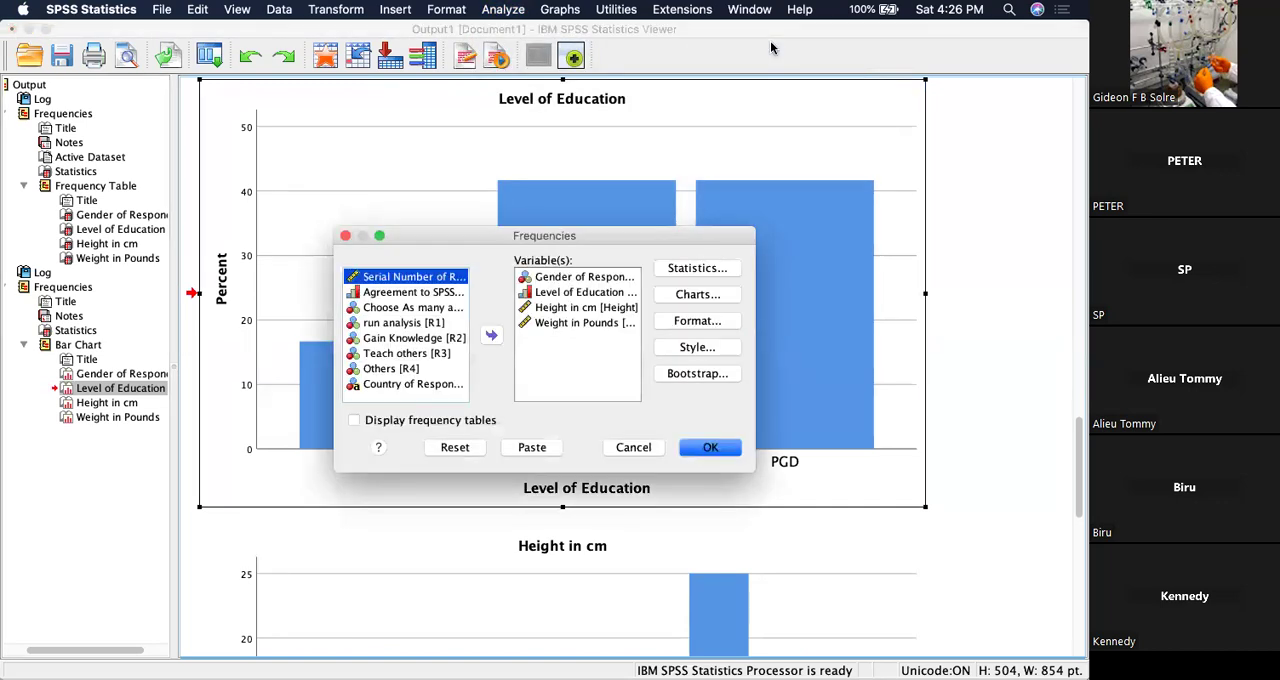
left_click(712, 294)
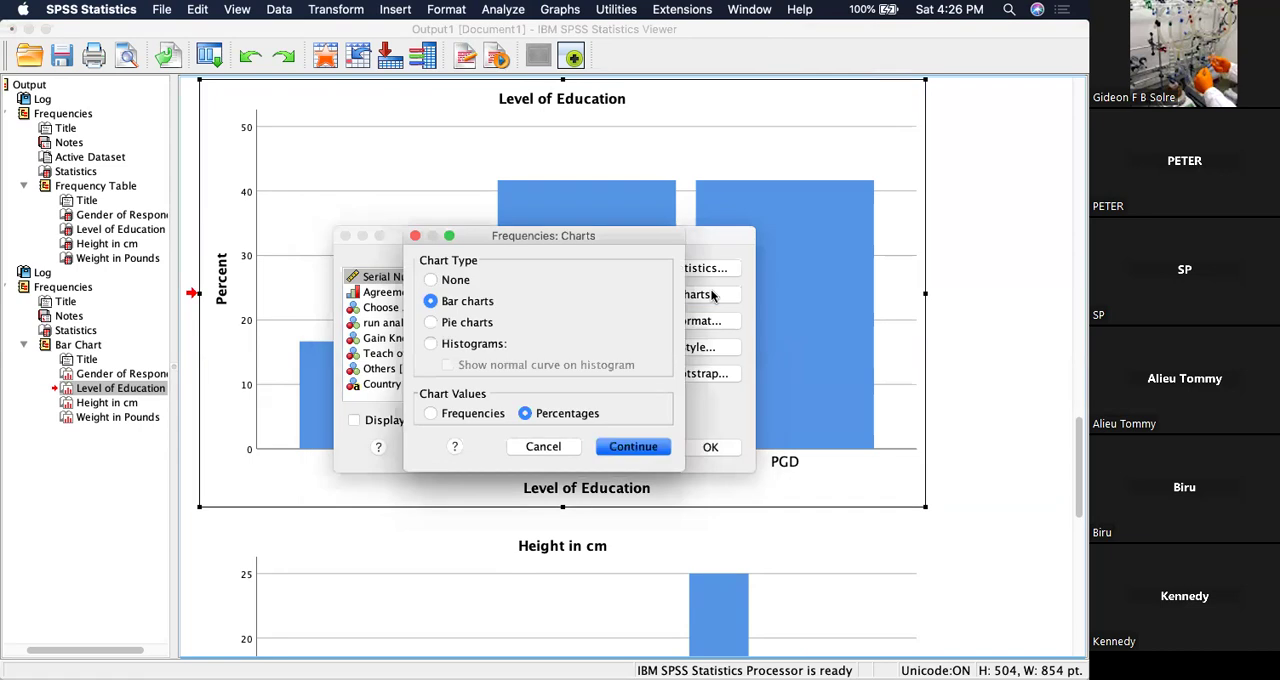
left_click(476, 346)
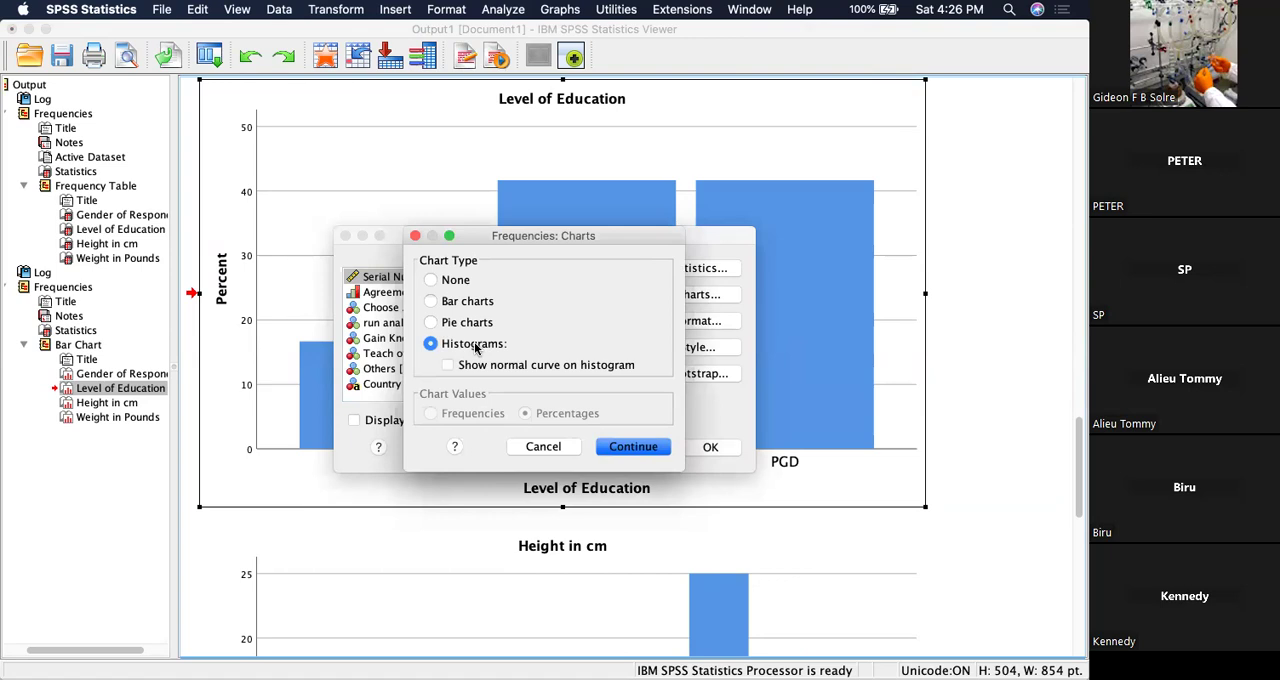
left_click(448, 365)
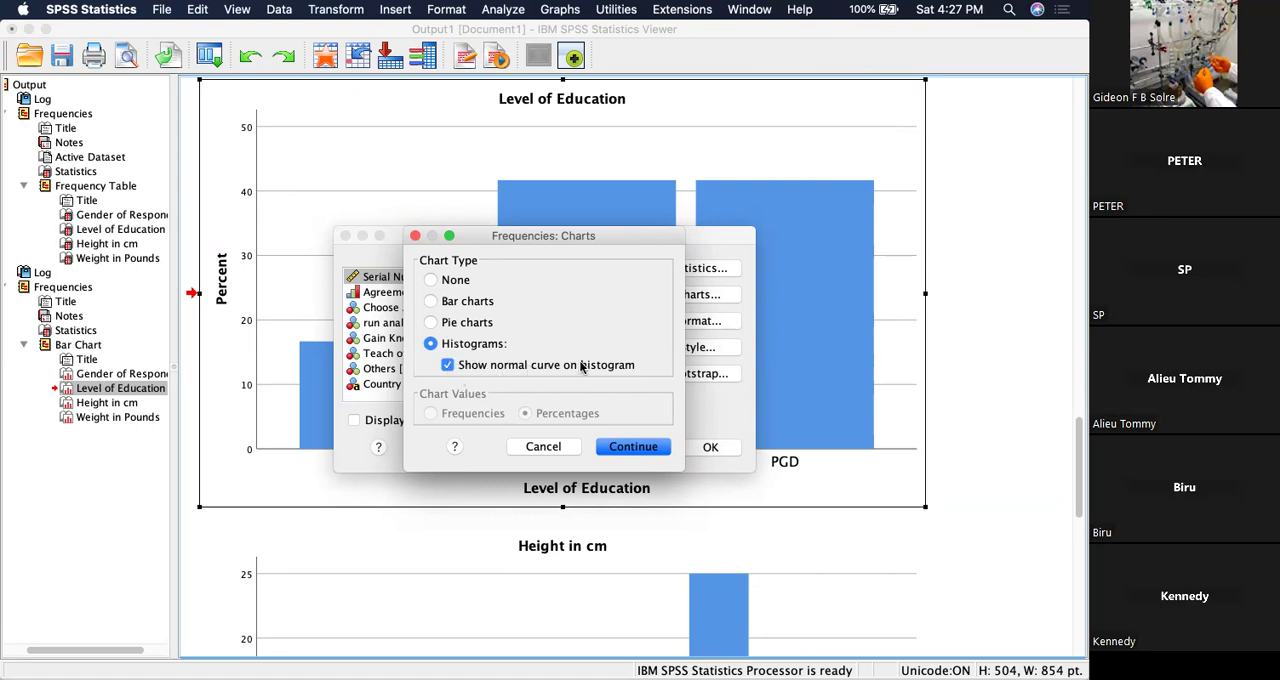
left_click(633, 447)
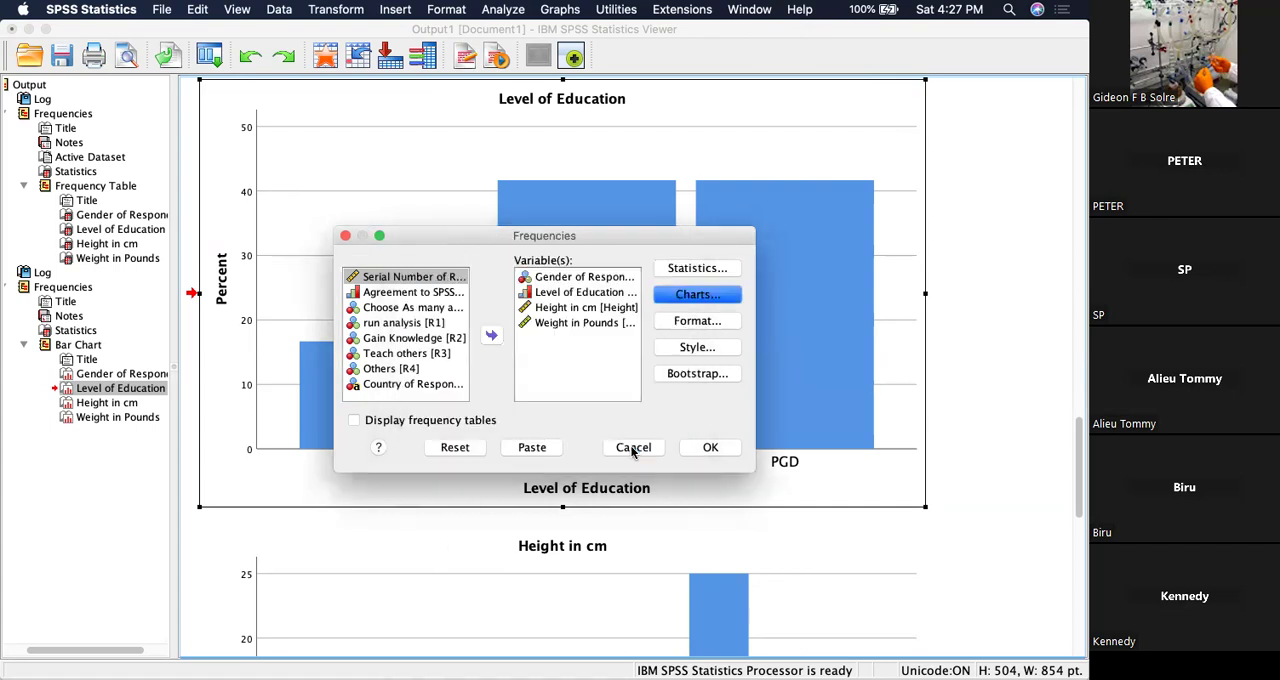
left_click(712, 448)
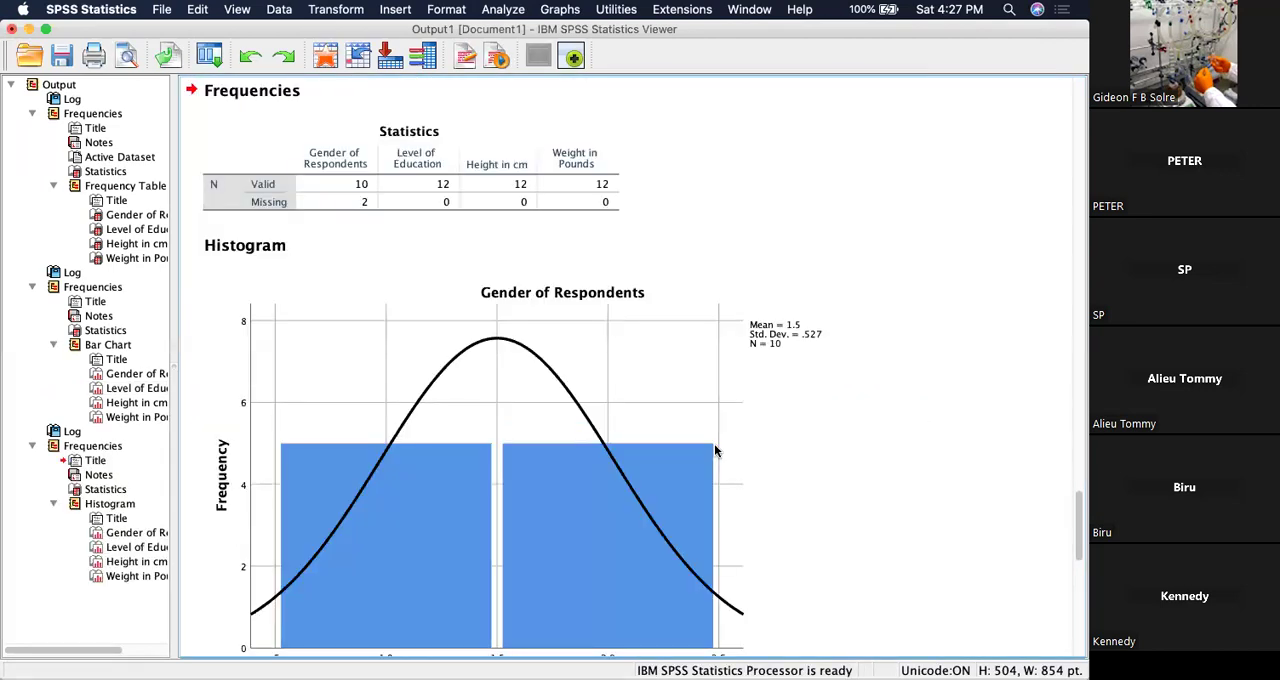
Examine the Gender of Respondents histogram, including its normal curve and summary statistics.
scroll(715, 451, "down", 4)
scroll(715, 451, "up", 2)
scroll(715, 451, "down", 1)
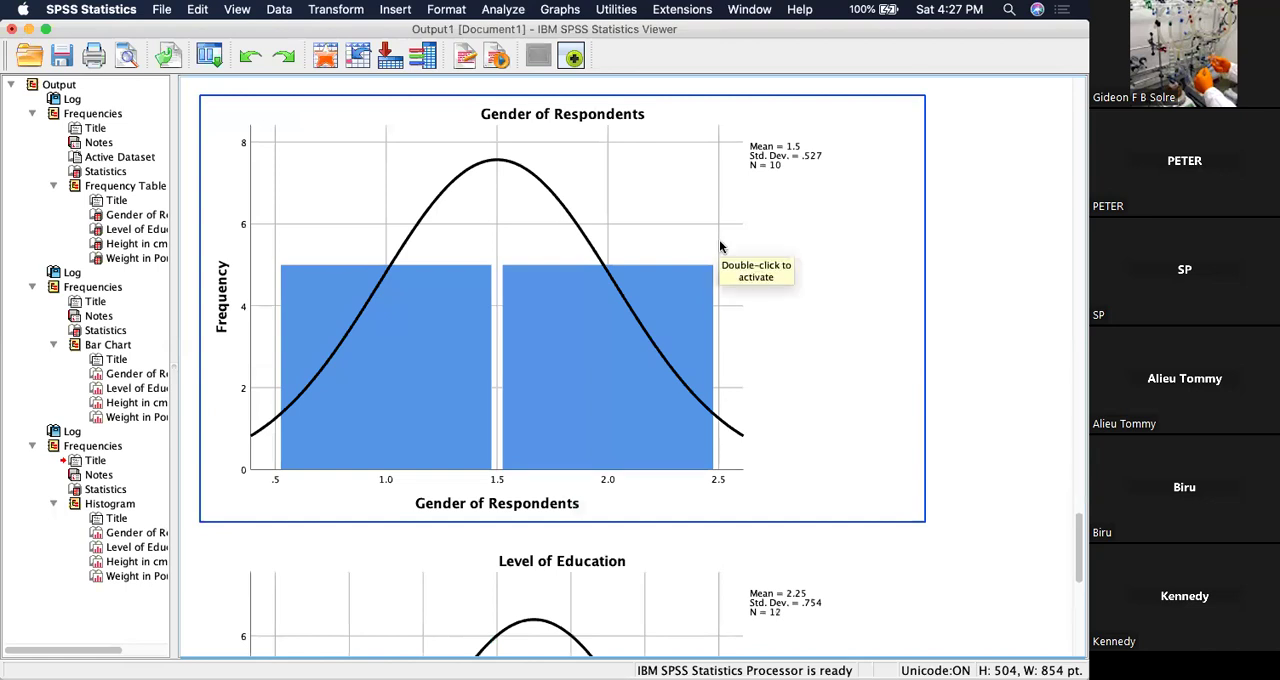
left_click(965, 172)
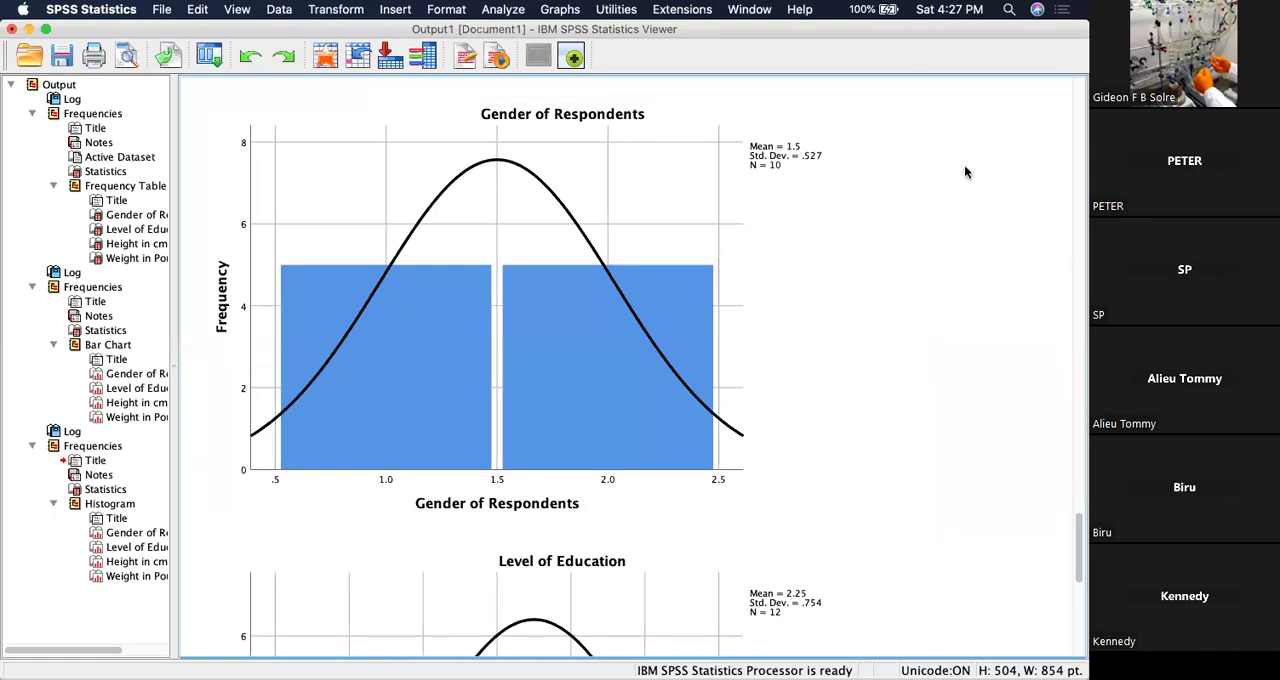
left_click(661, 293)
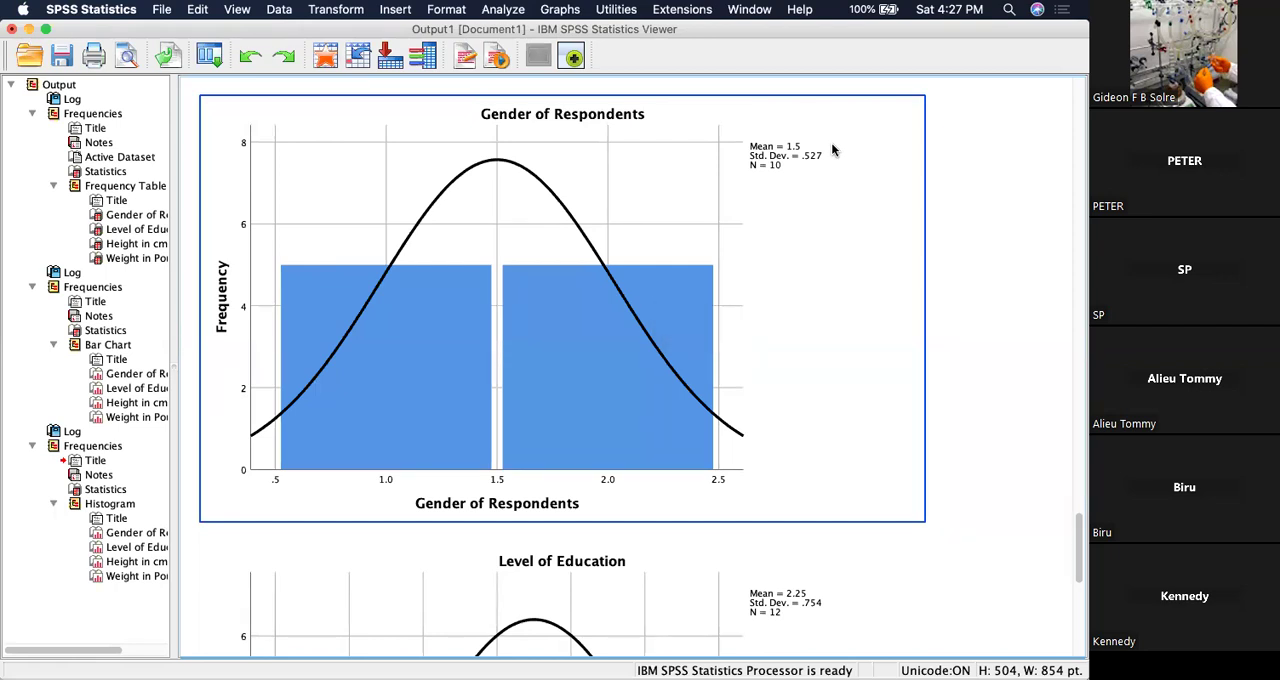
left_click(958, 208)
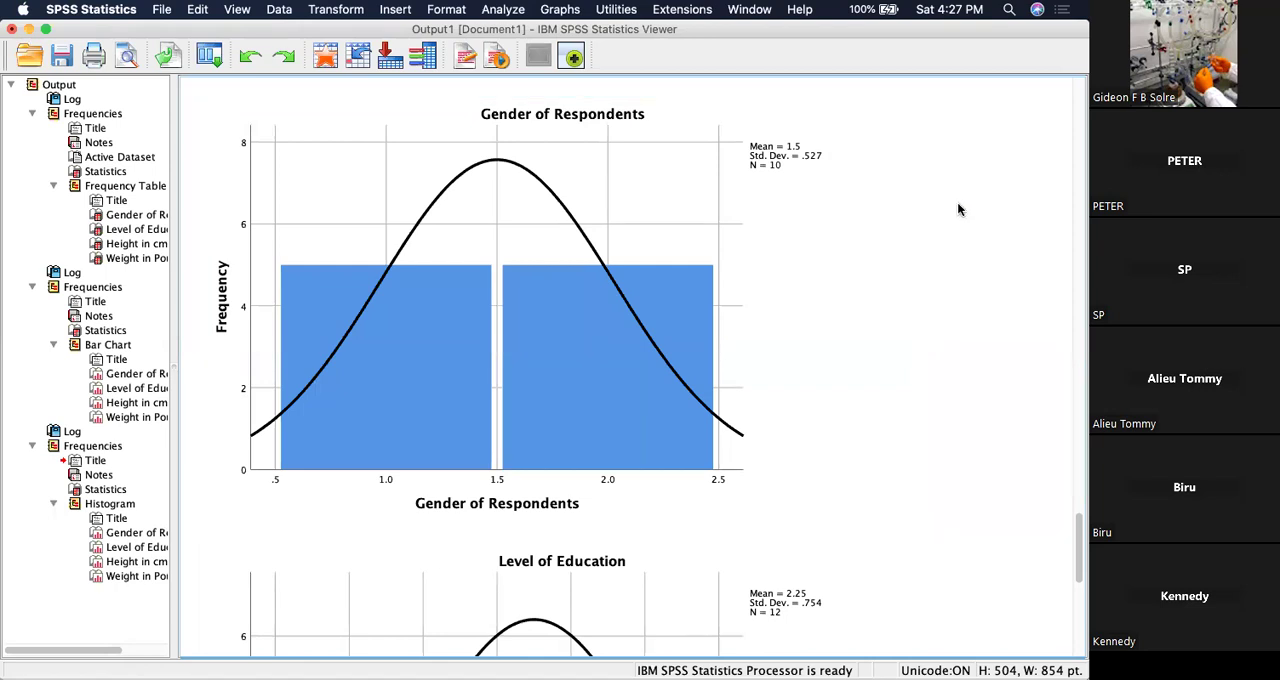
left_click(516, 326)
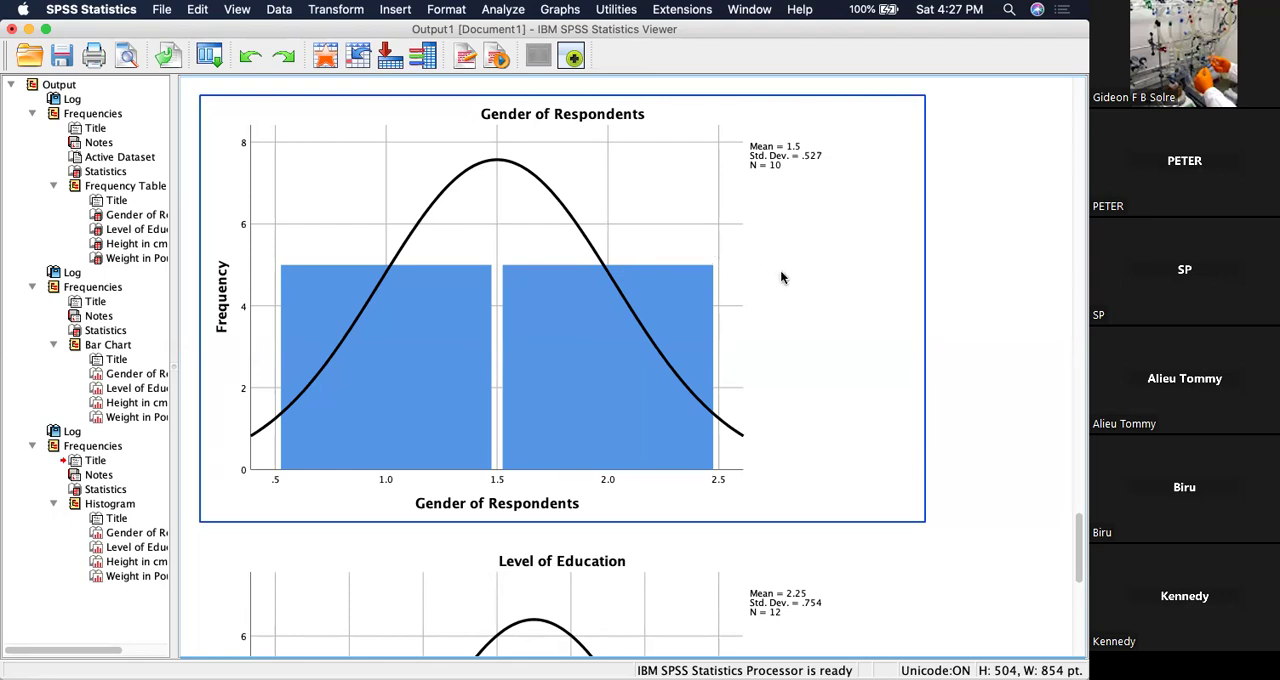
Review the Level of Education and Height in cm histograms, comparing their bars with the normal curve.
key("Down")
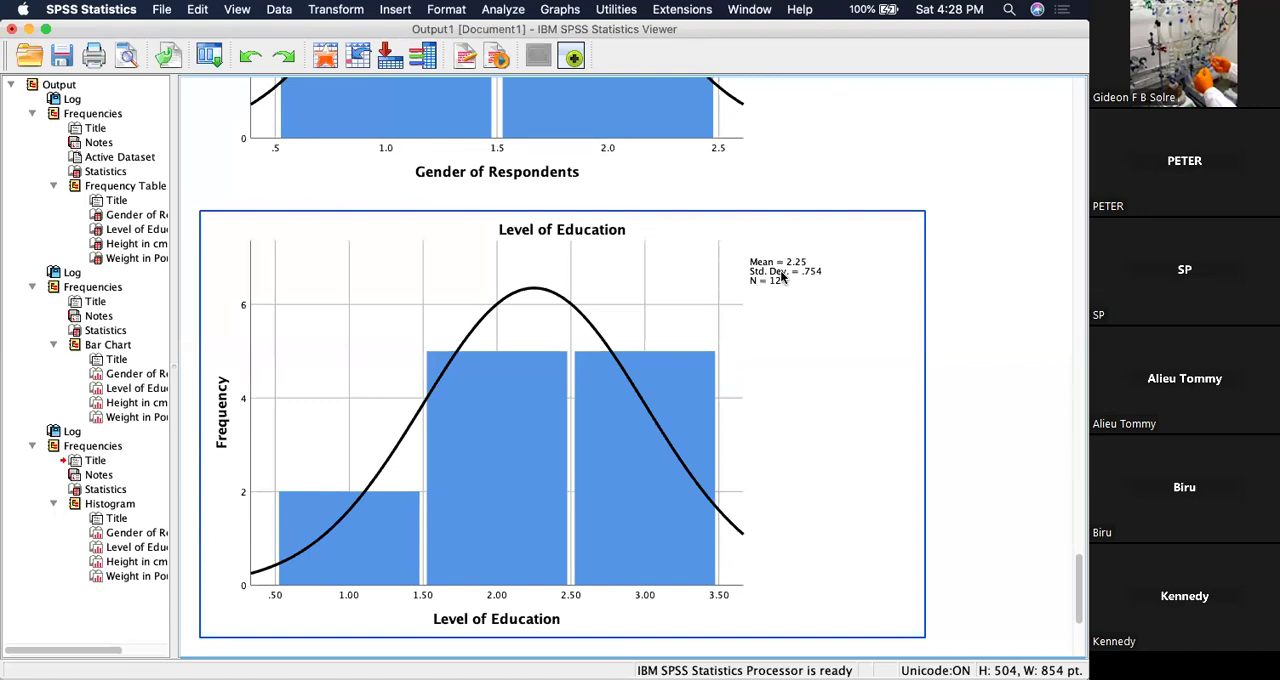
scroll(819, 240, "up", 10)
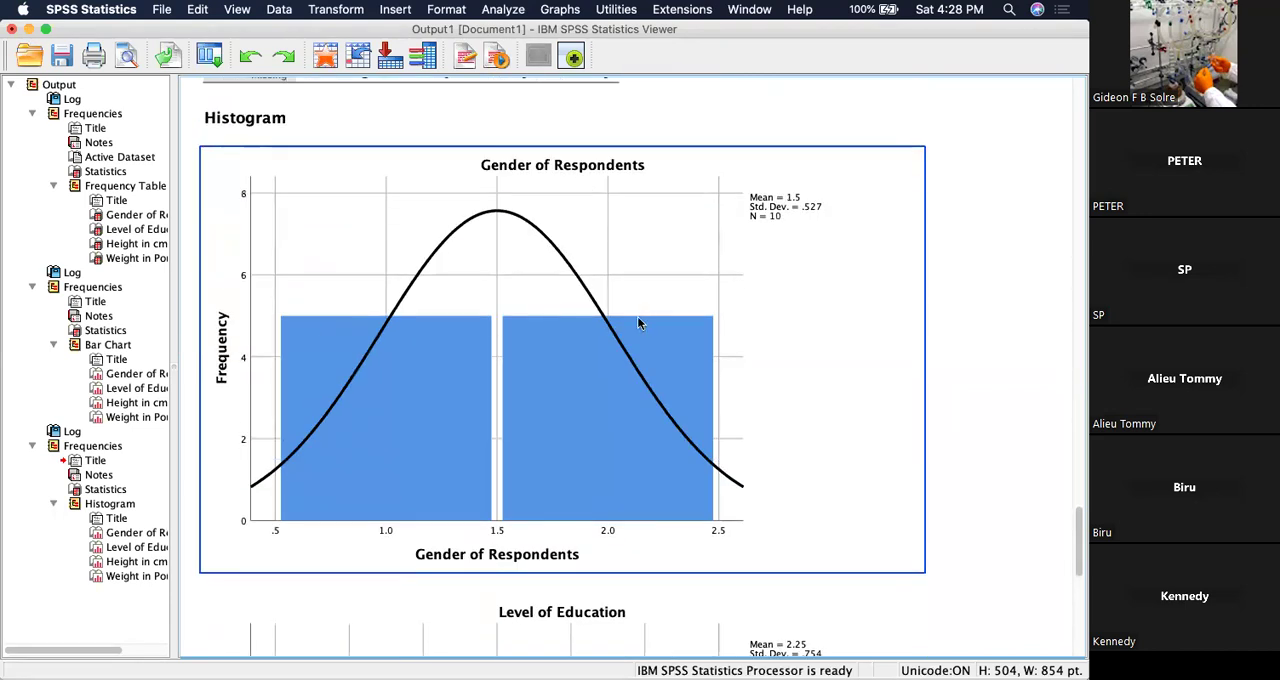
scroll(655, 328, "down", 5)
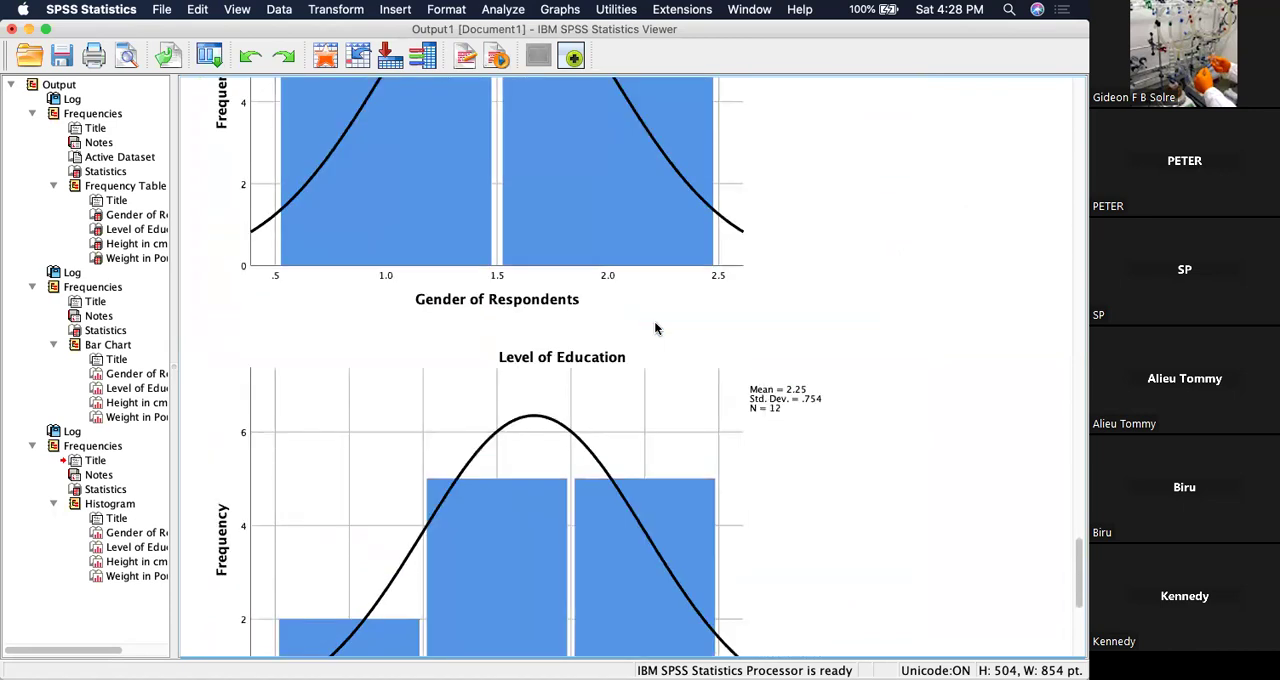
scroll(655, 328, "down", 14)
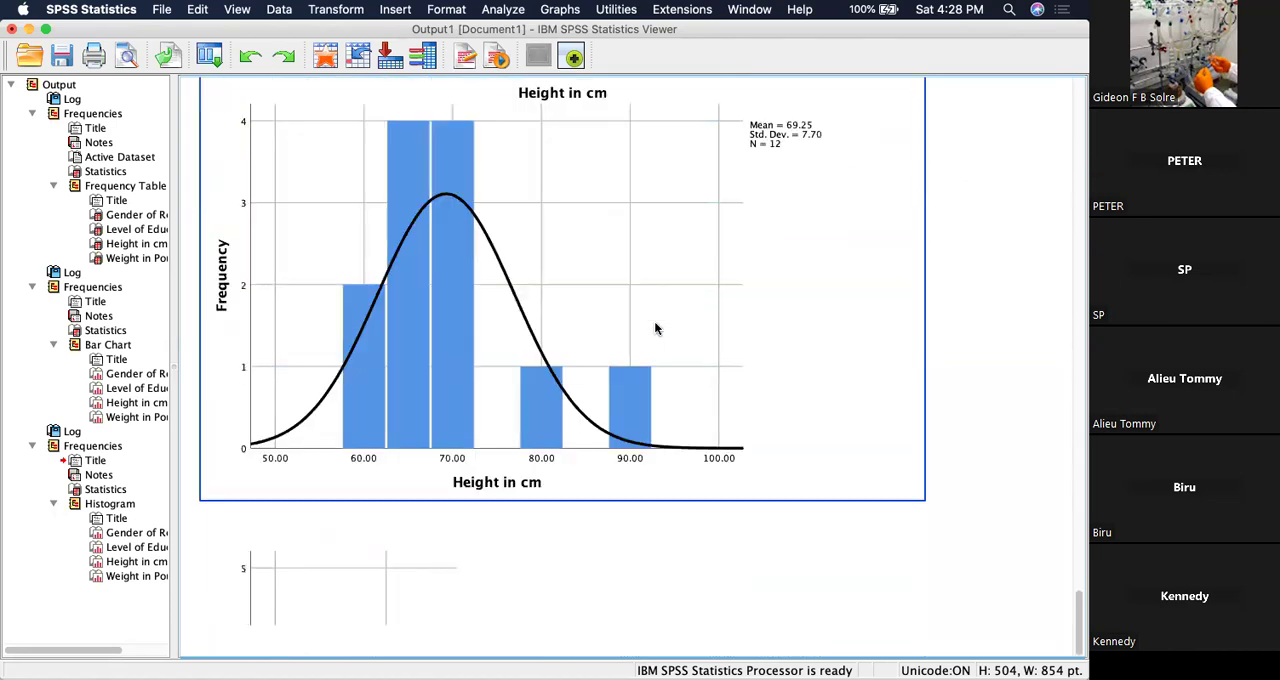
scroll(655, 325, "up", 2)
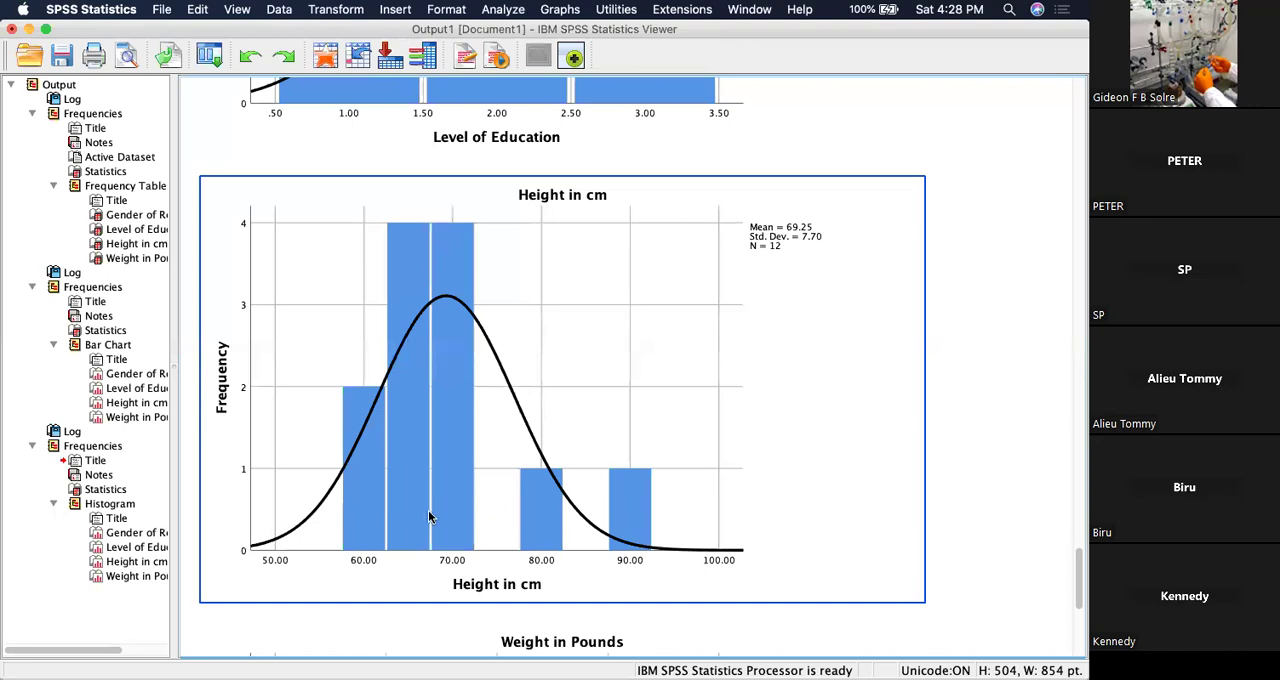
left_click(1015, 174)
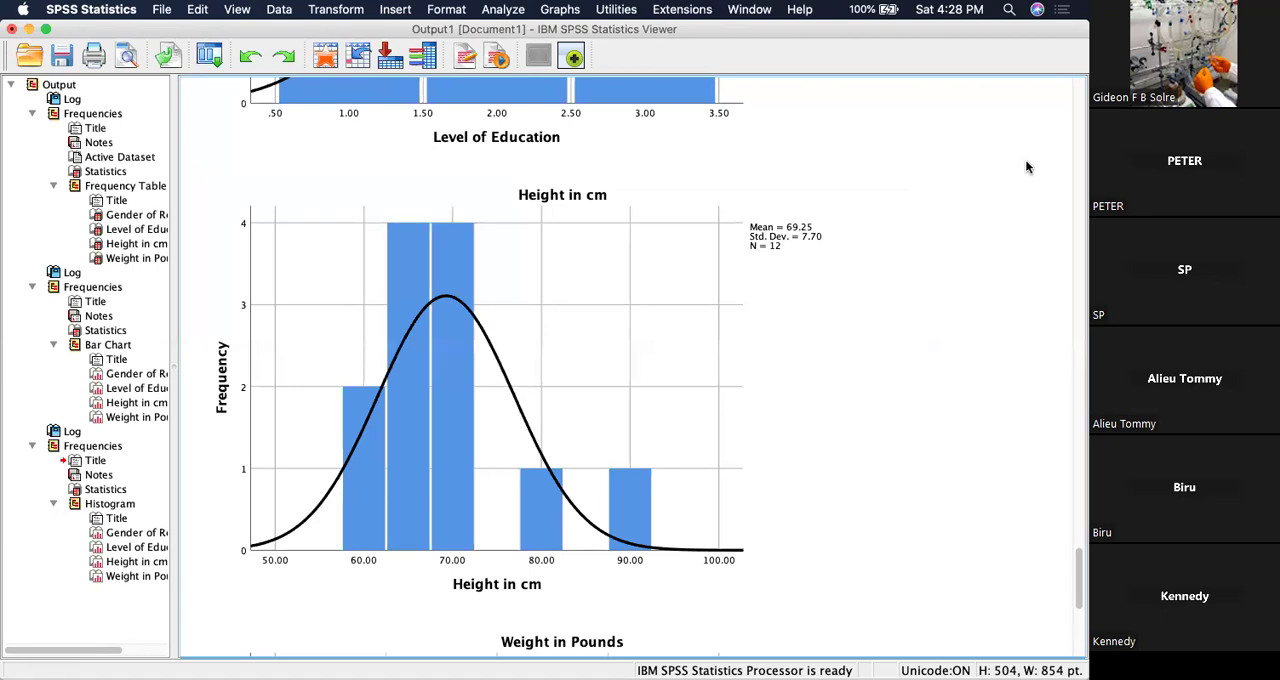
left_click(397, 462)
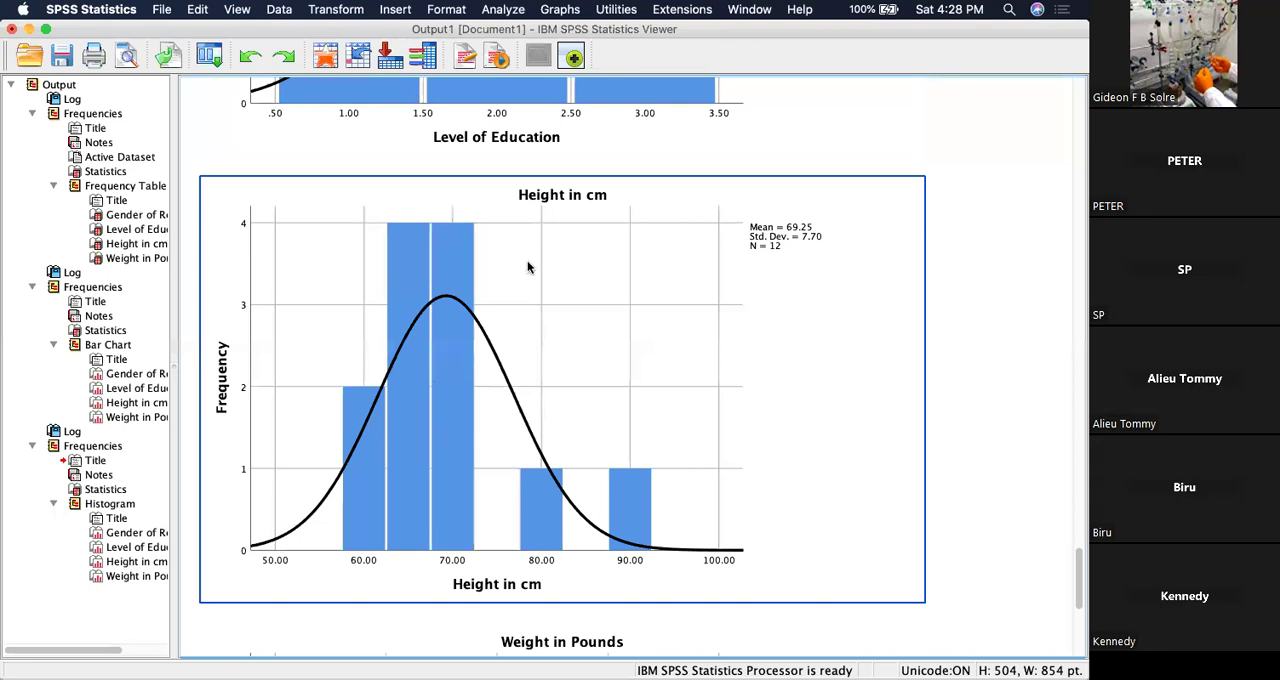
Examine the Weight in Pounds histogram and compare its distribution with the Height in cm and Level of Education histograms.
scroll(598, 302, "down", 5)
scroll(598, 302, "down", 4)
left_click(598, 302)
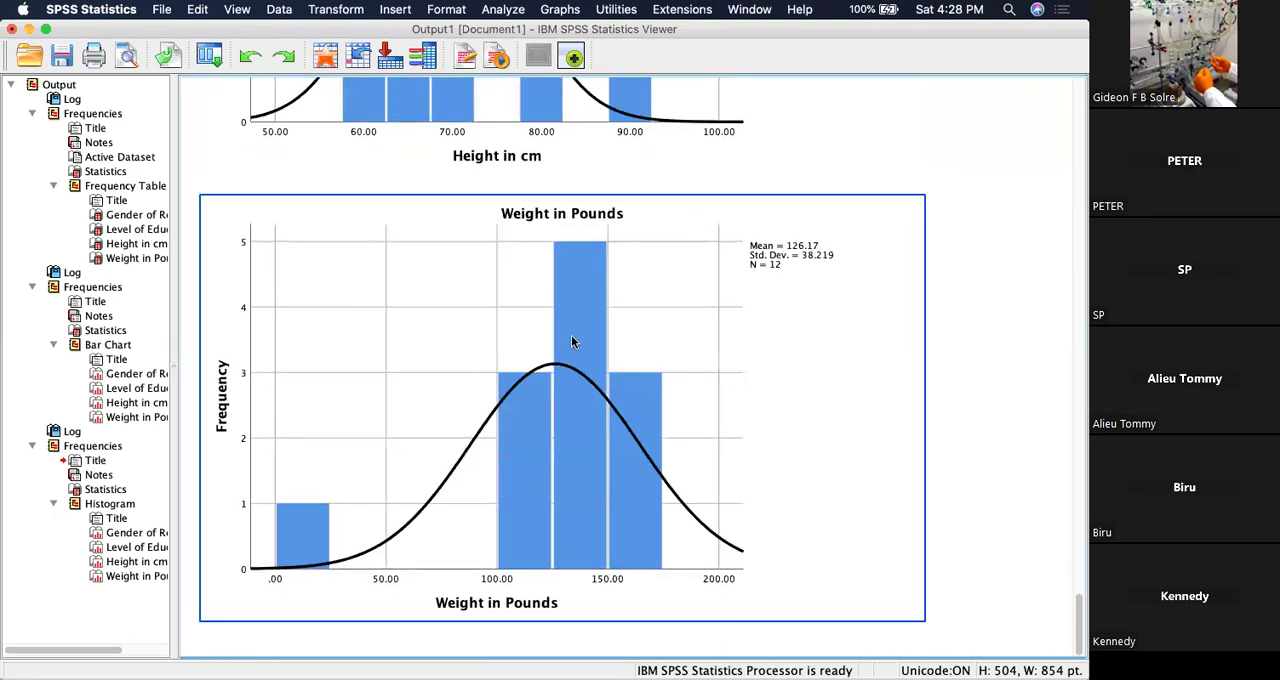
scroll(603, 300, "up", 3)
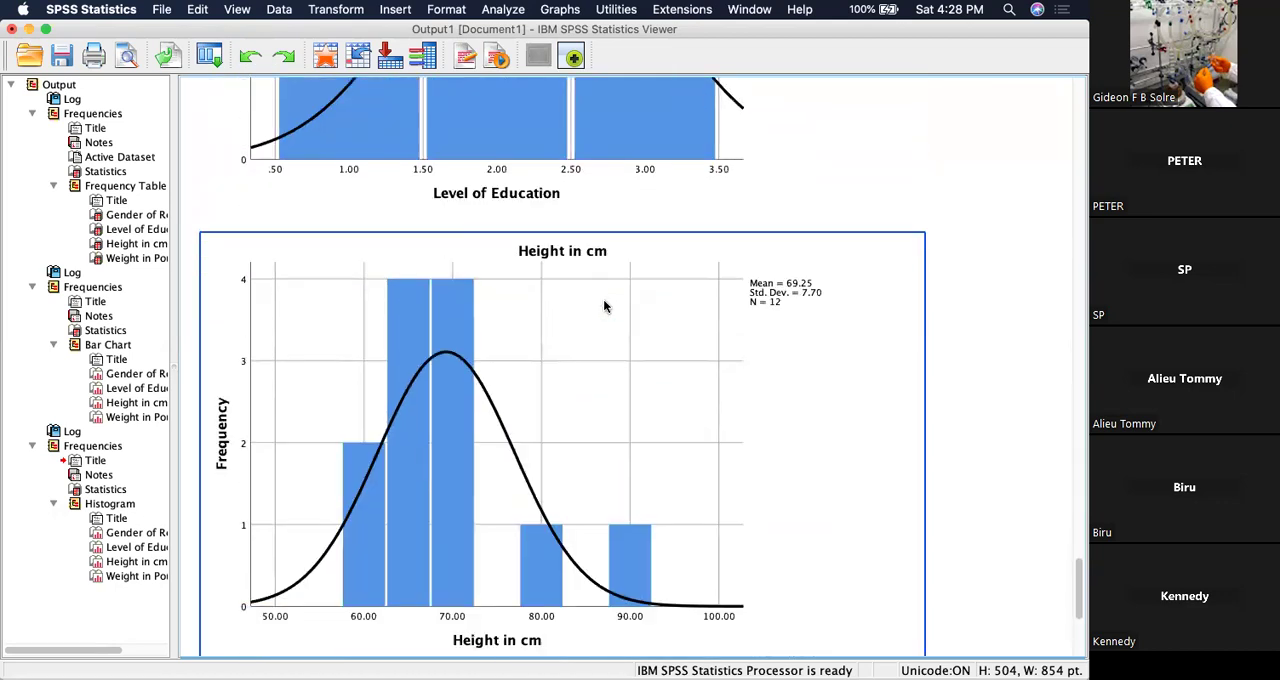
scroll(603, 300, "down", 10)
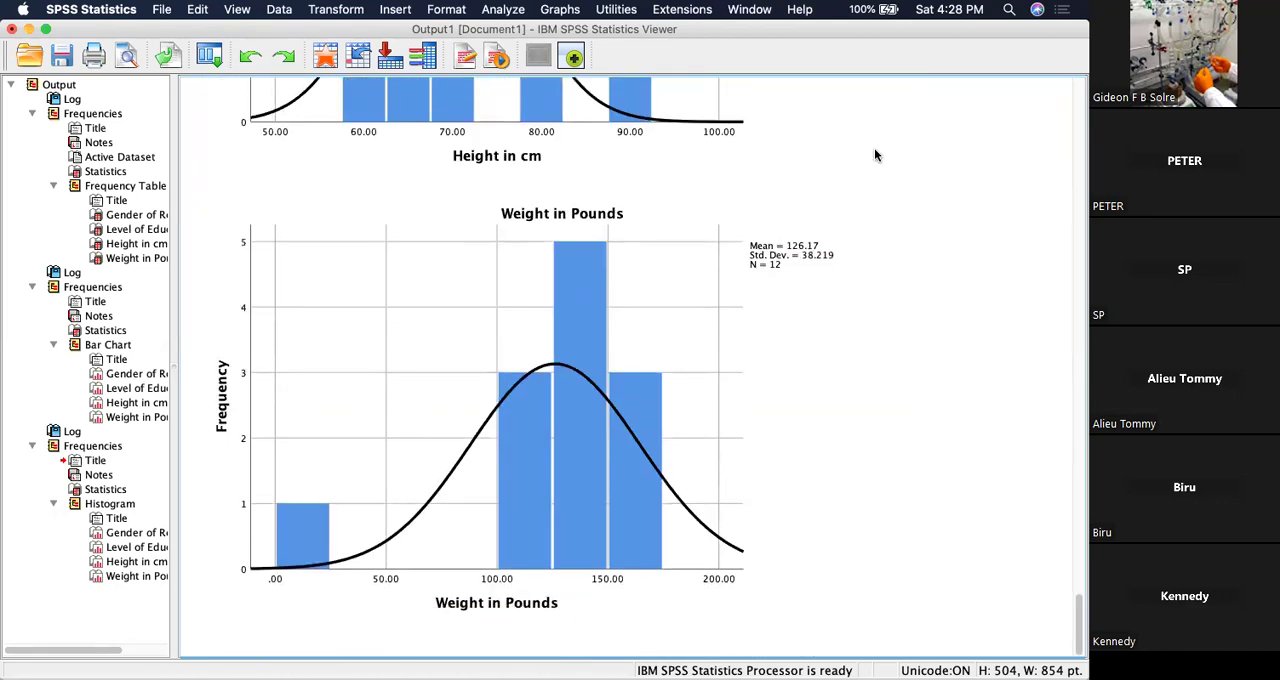
scroll(874, 155, "up", 8)
scroll(874, 155, "up", 5)
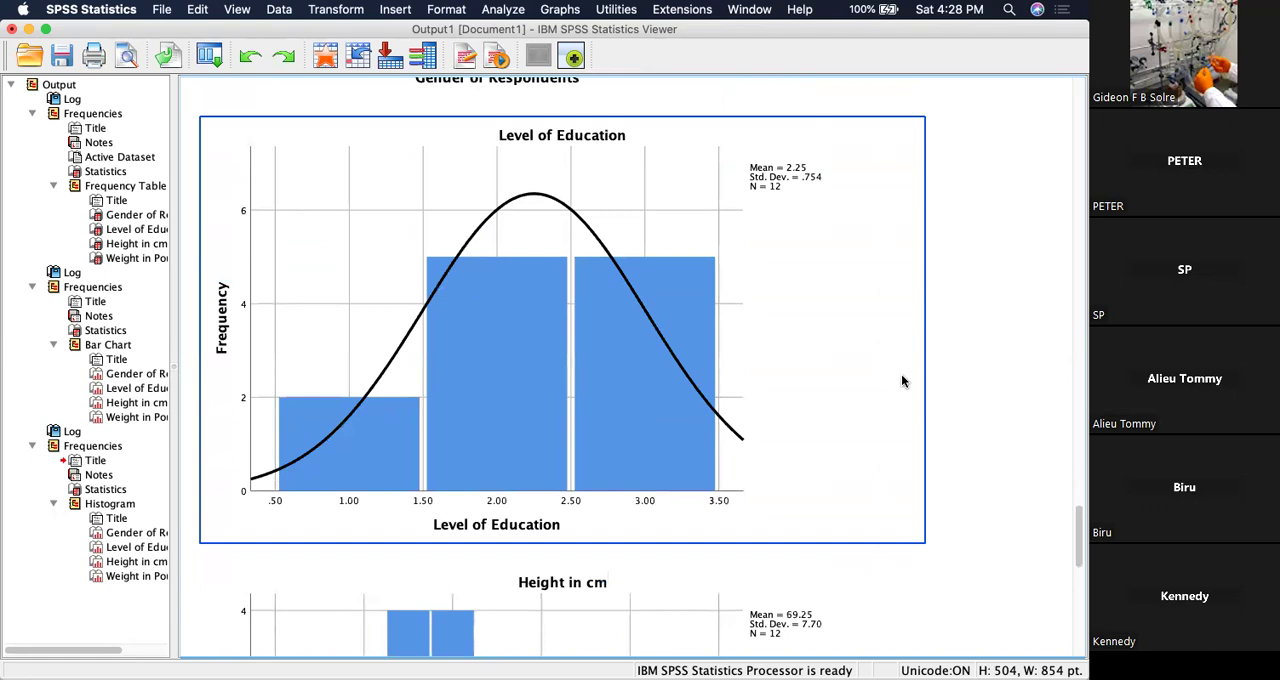
scroll(1021, 356, "down", 6)
scroll(1021, 360, "down", 8)
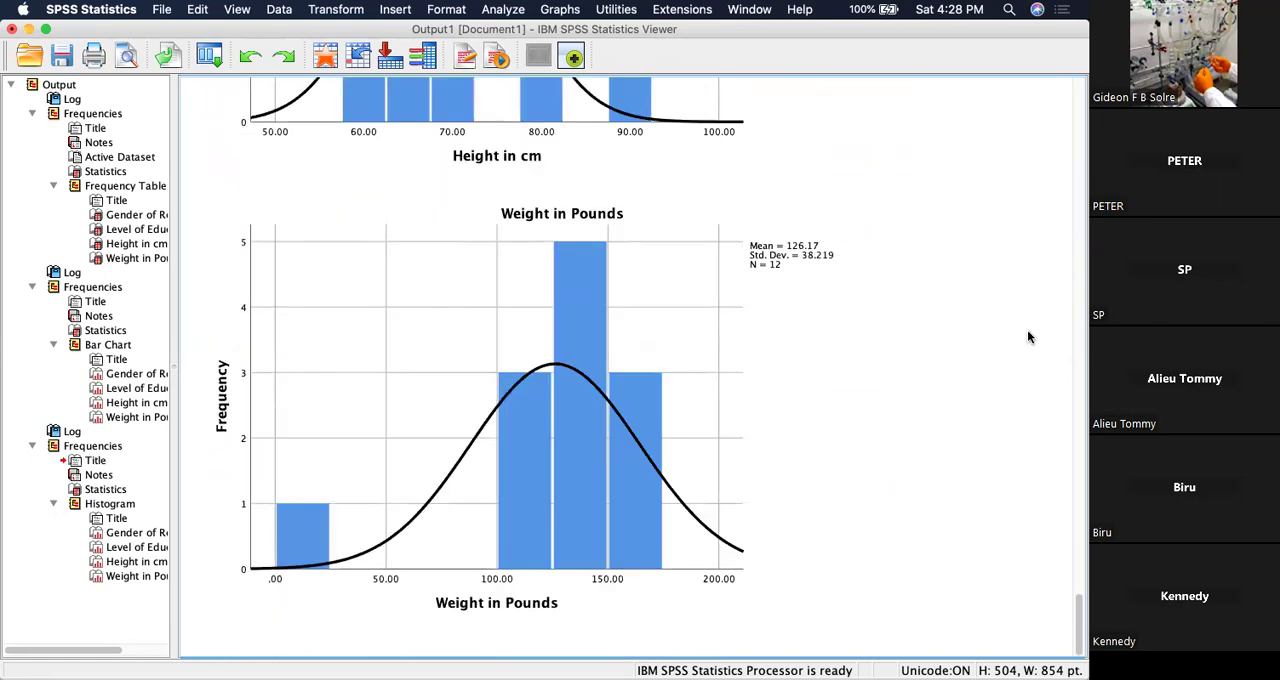
Compare the normal curves and summary statistics of the Gender of Respondents, Level of Education and Height in cm histograms.
scroll(1047, 301, "up", 5)
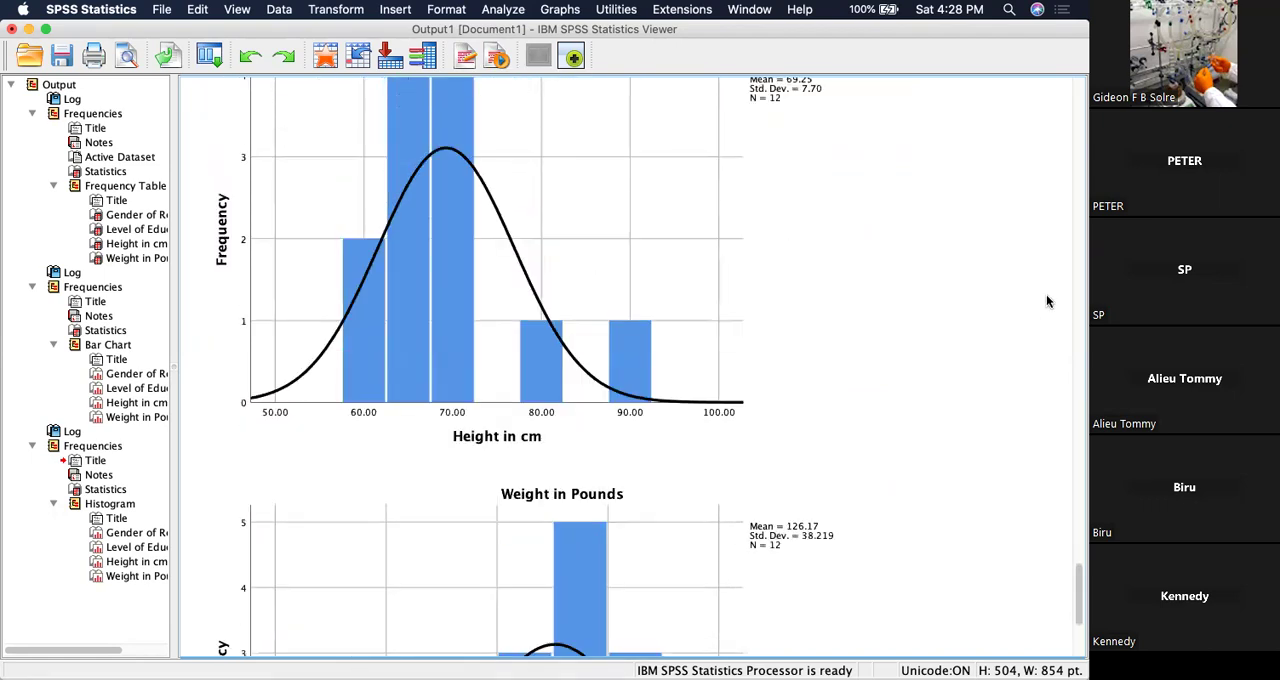
scroll(1047, 301, "up", 10)
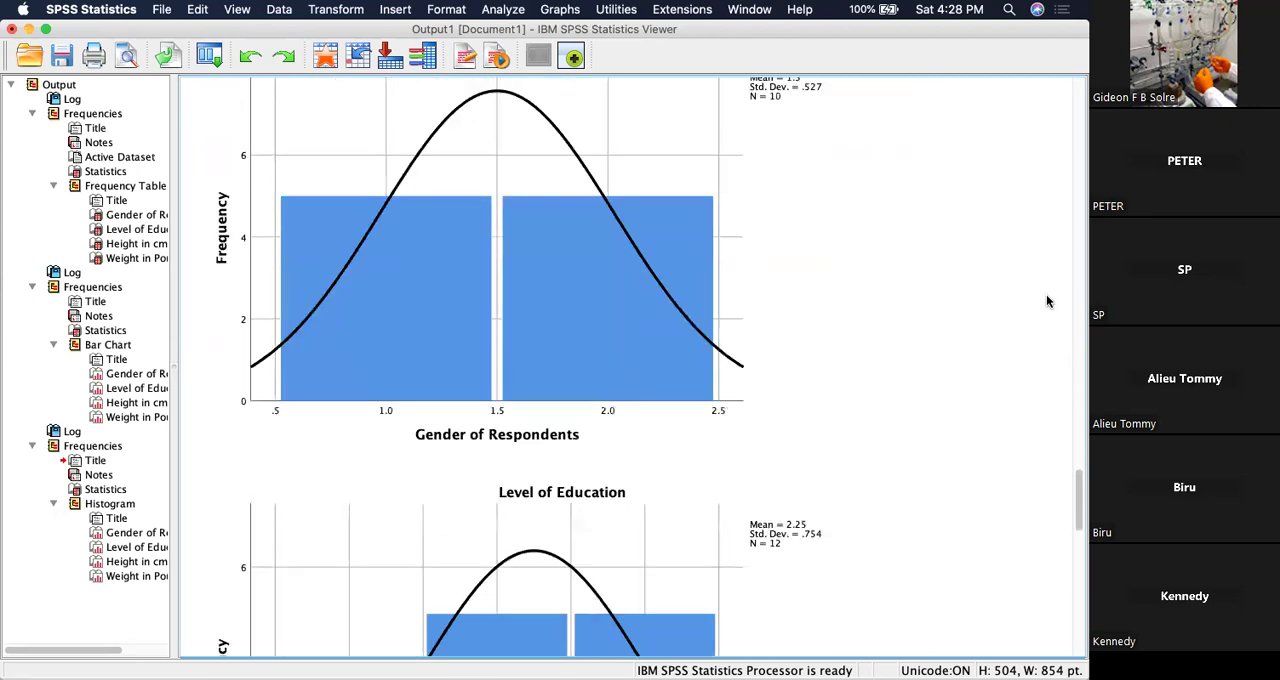
scroll(1047, 301, "up", 7)
scroll(742, 430, "down", 10)
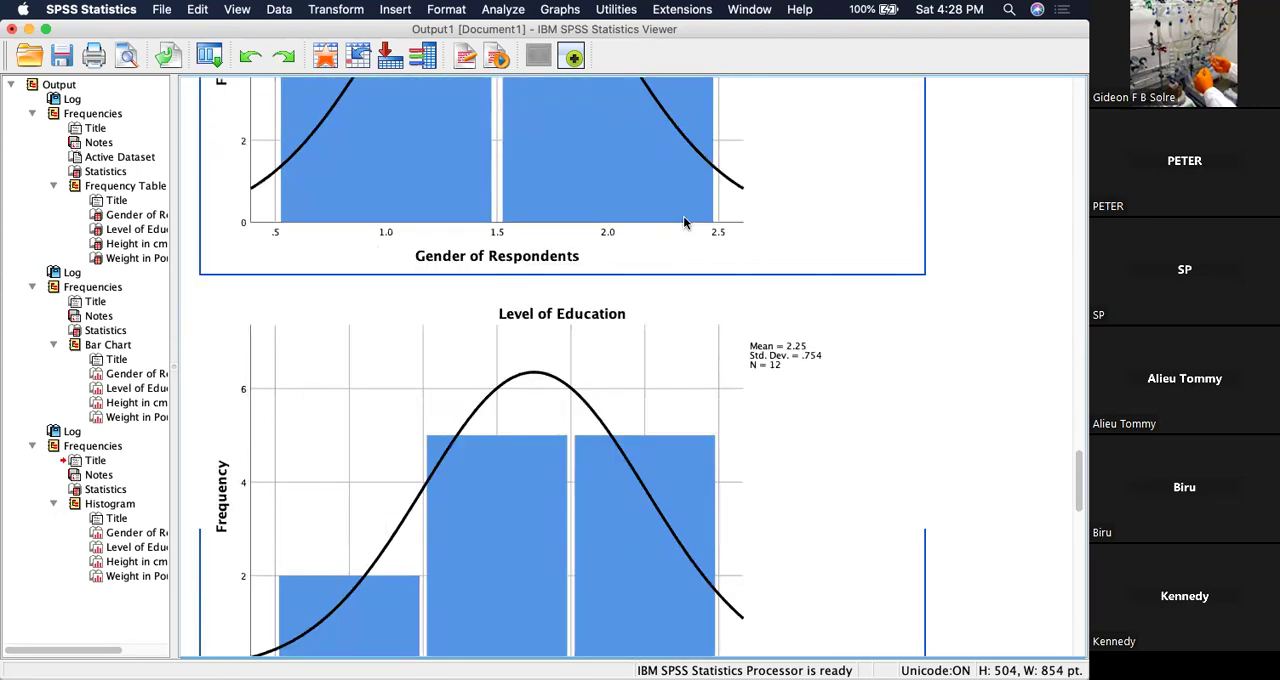
scroll(700, 200, "down", 4)
scroll(737, 283, "up", 2)
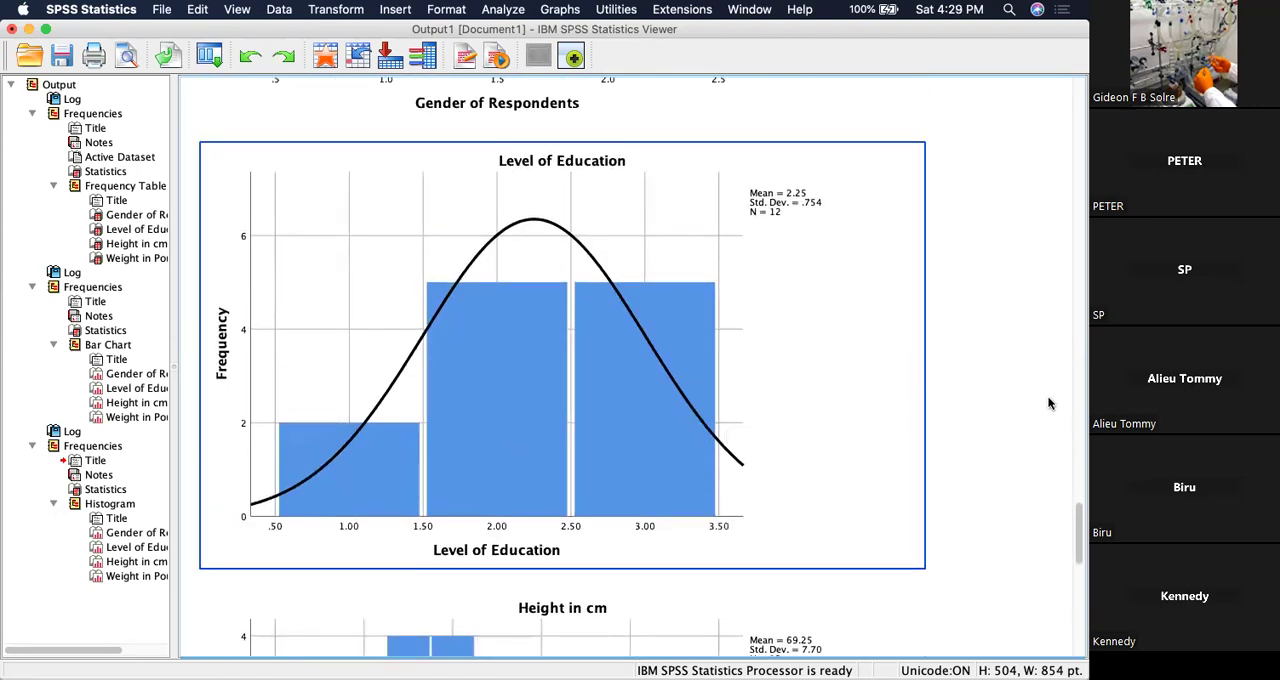
scroll(1040, 403, "down", 12)
scroll(906, 368, "up", 5)
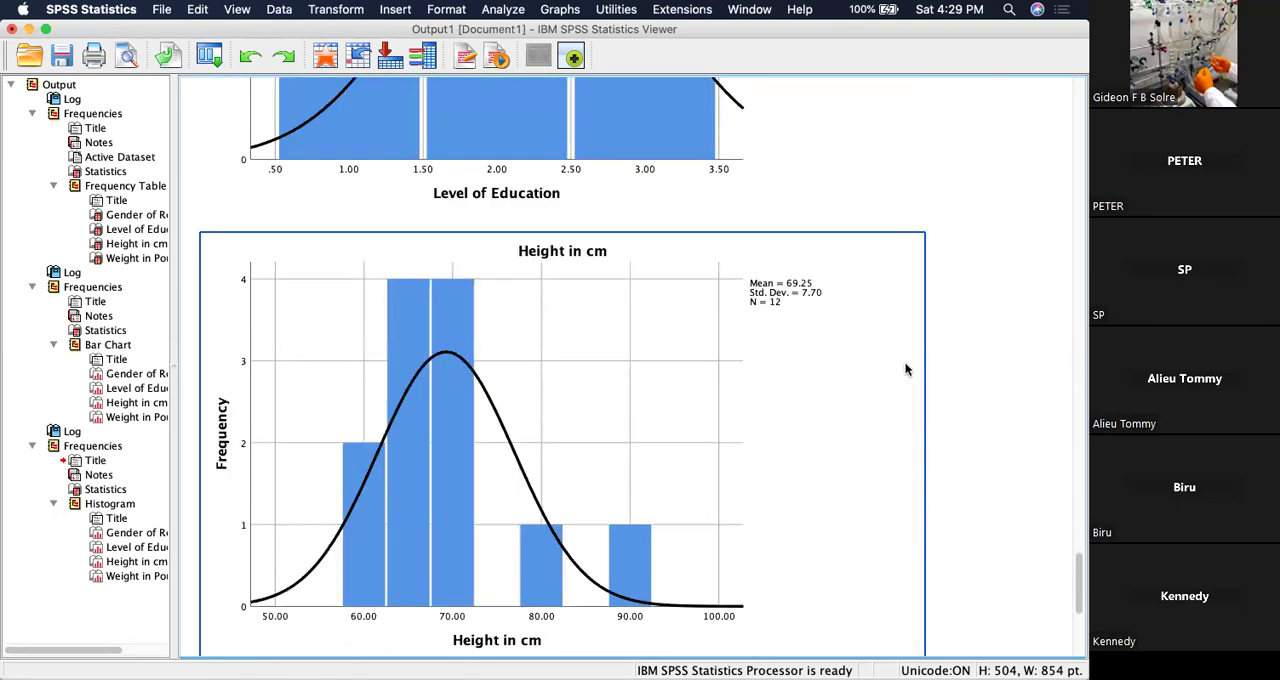
scroll(906, 370, "up", 5)
scroll(704, 390, "up", 3)
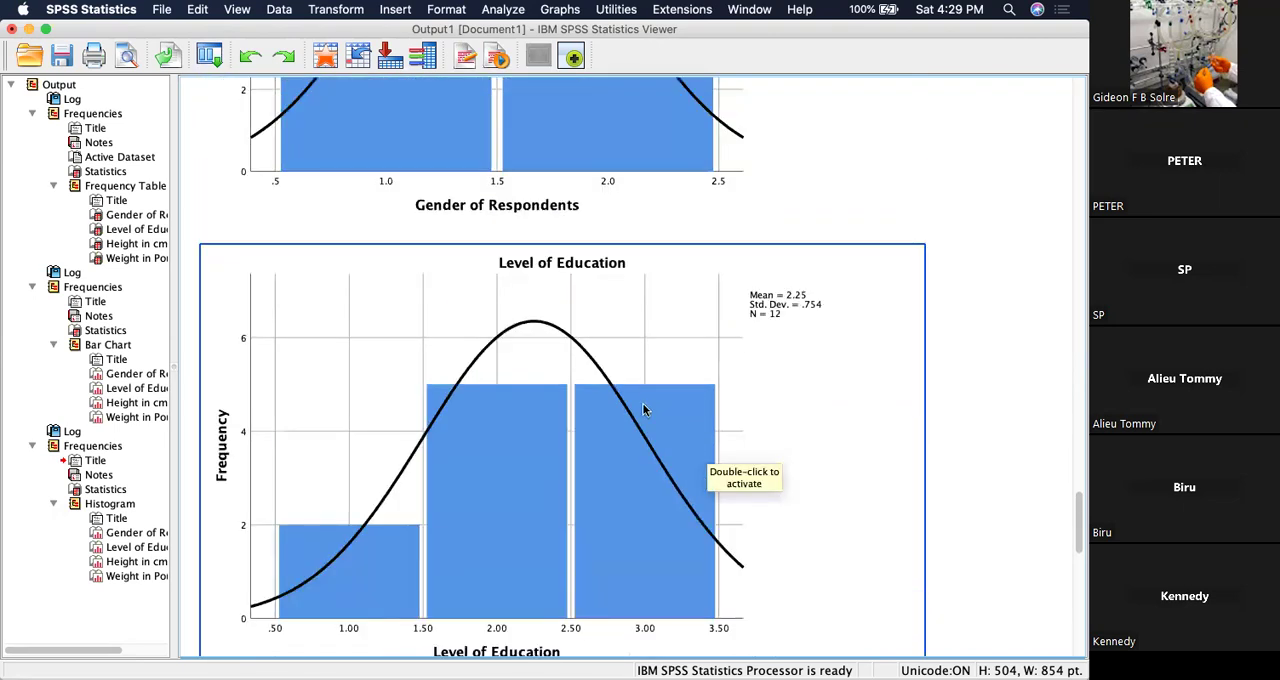
Review the percentage bar charts for Level of Education, Height in cm and Weight in Pounds against the histograms.
scroll(641, 389, "up", 3)
scroll(642, 396, "up", 20)
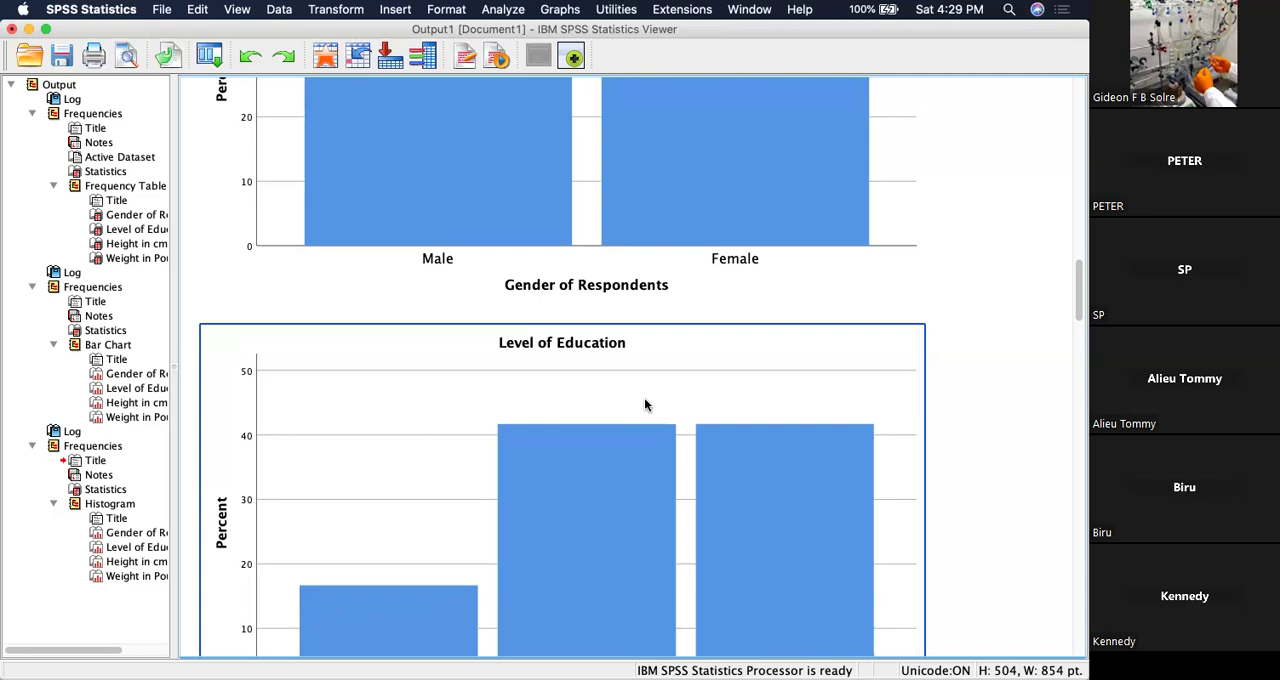
scroll(645, 404, "down", 15)
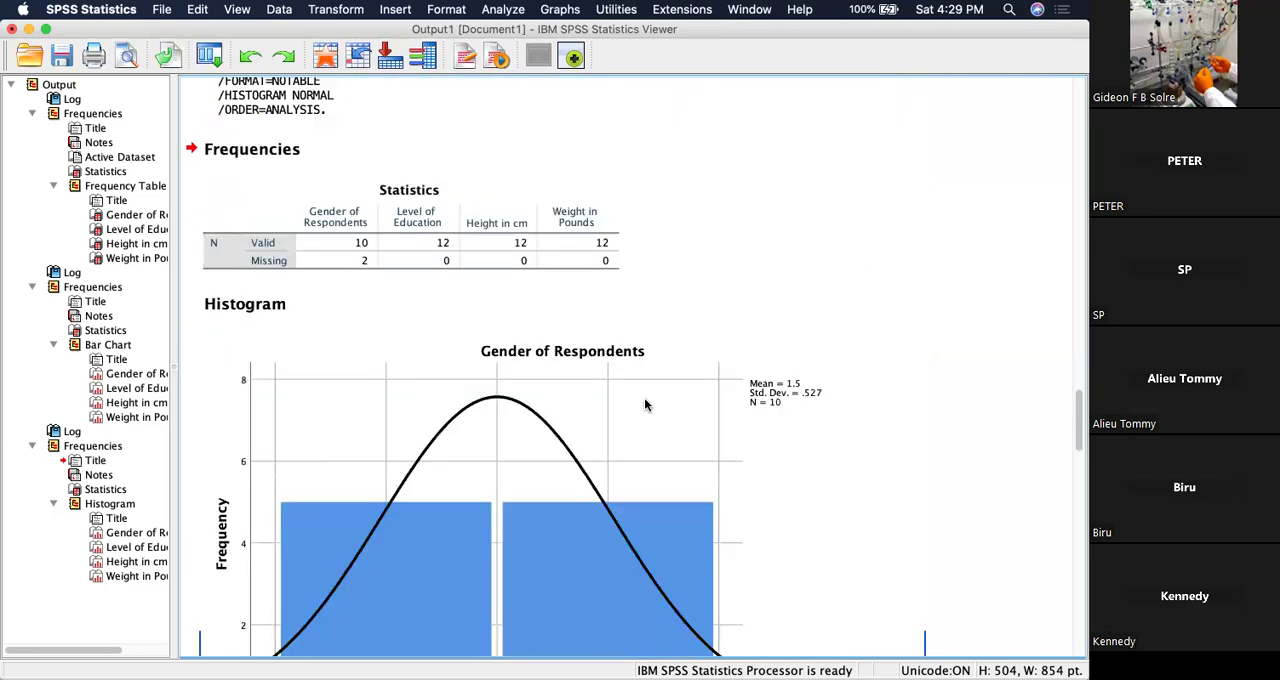
scroll(644, 404, "up", 10)
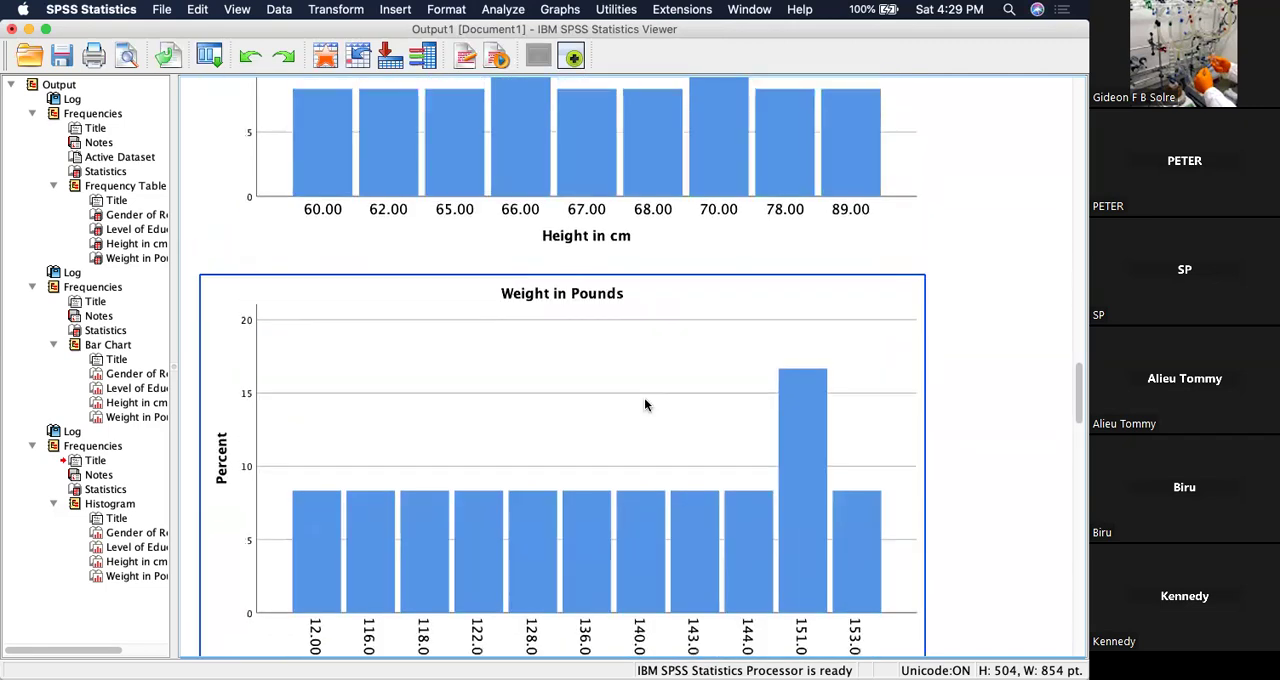
scroll(645, 404, "down", 4)
scroll(644, 404, "up", 10)
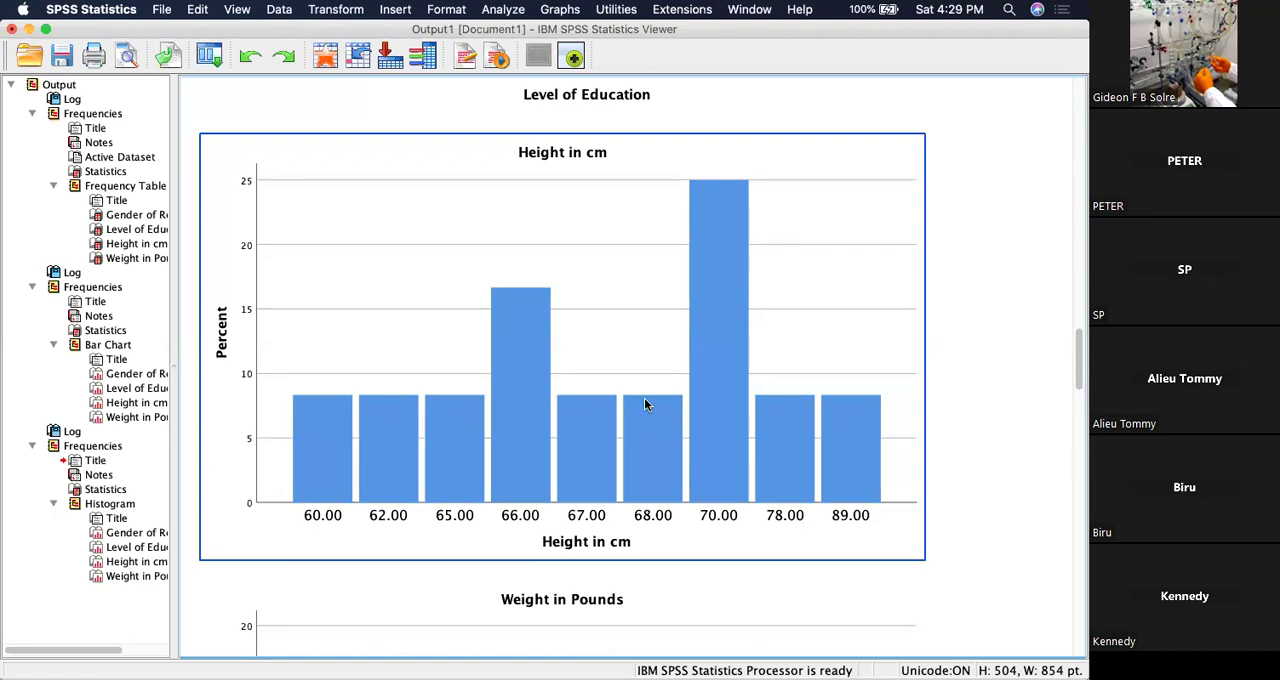
Close the Output1 viewer without saving its contents and return to the data.
left_click(12, 28)
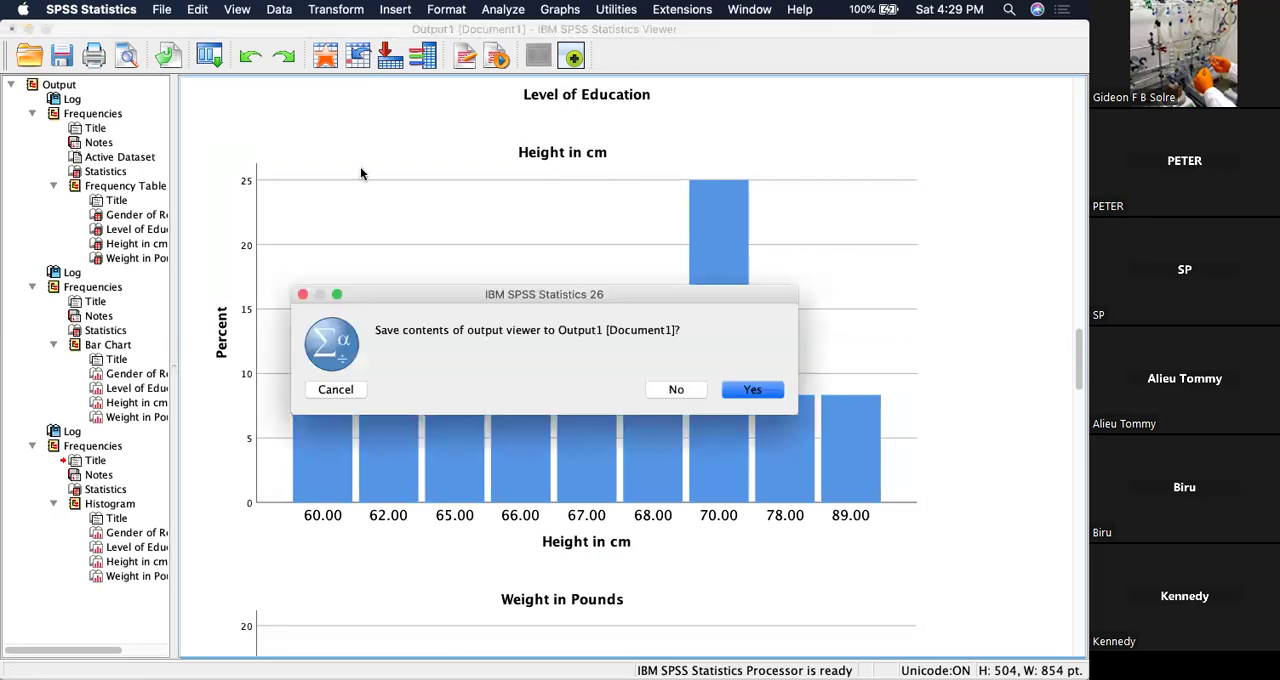
left_click(681, 390)
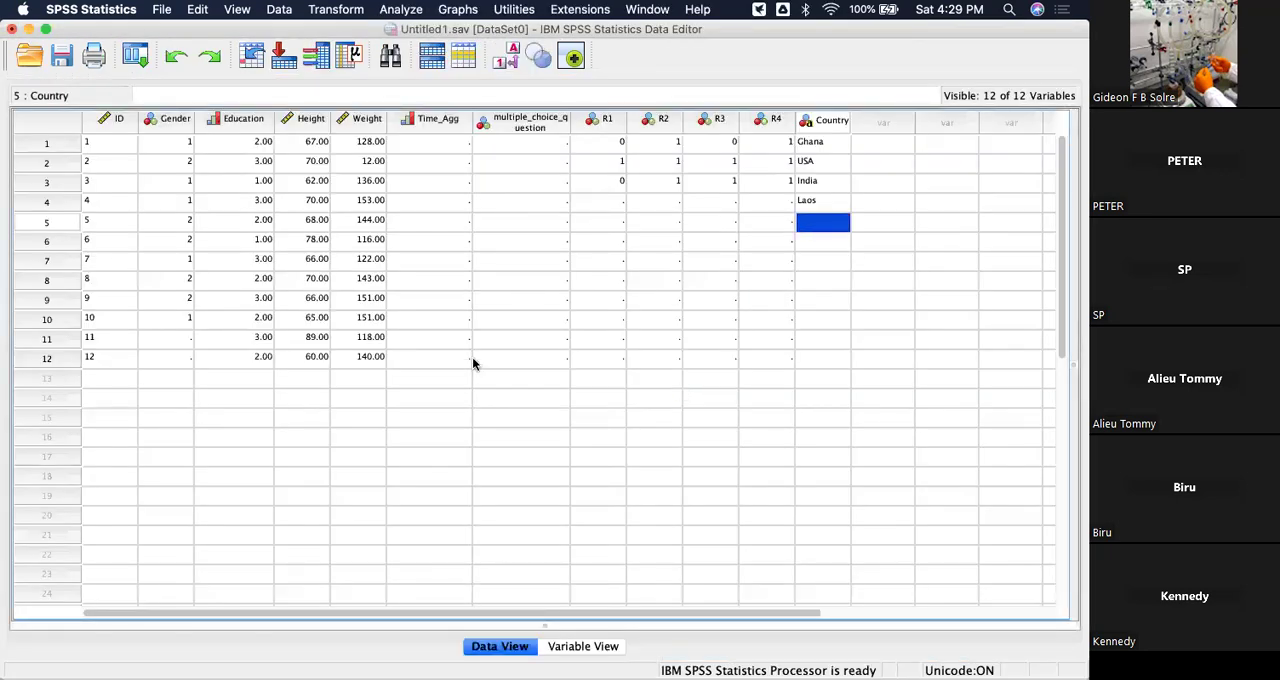
left_click(420, 52)
Start a Means comparison with Height in cm as the dependent variable.
left_click(402, 10)
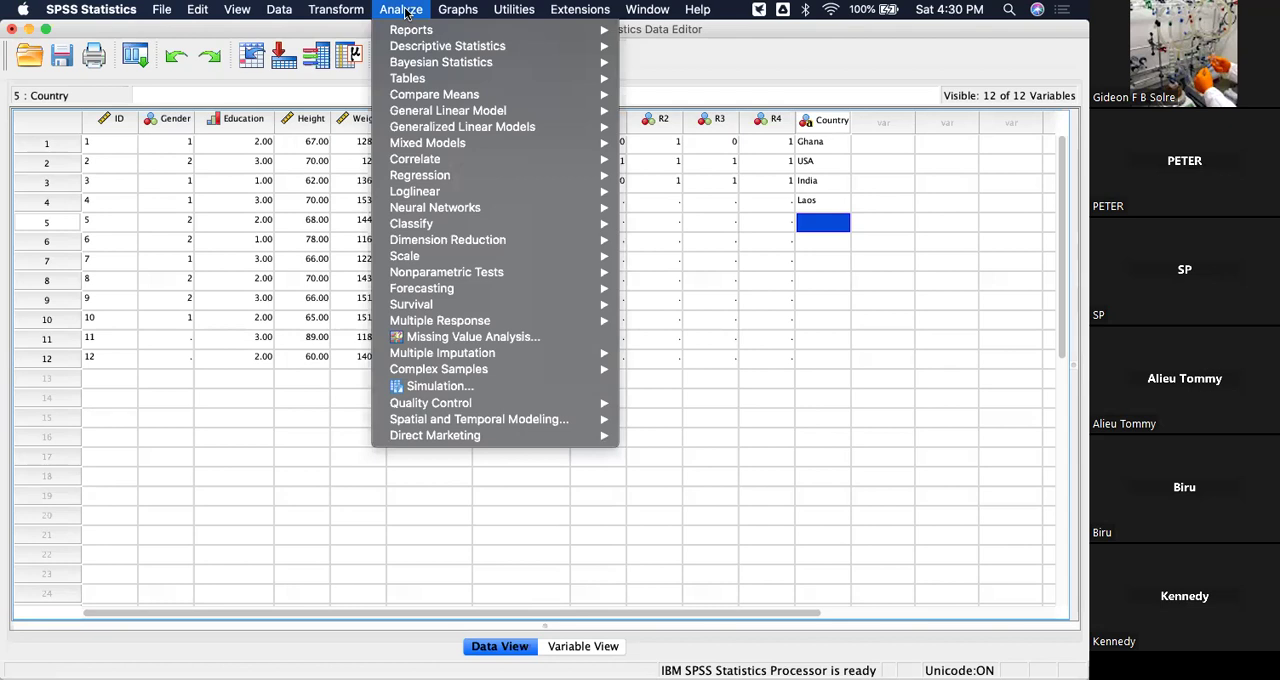
mouse_move(473, 48)
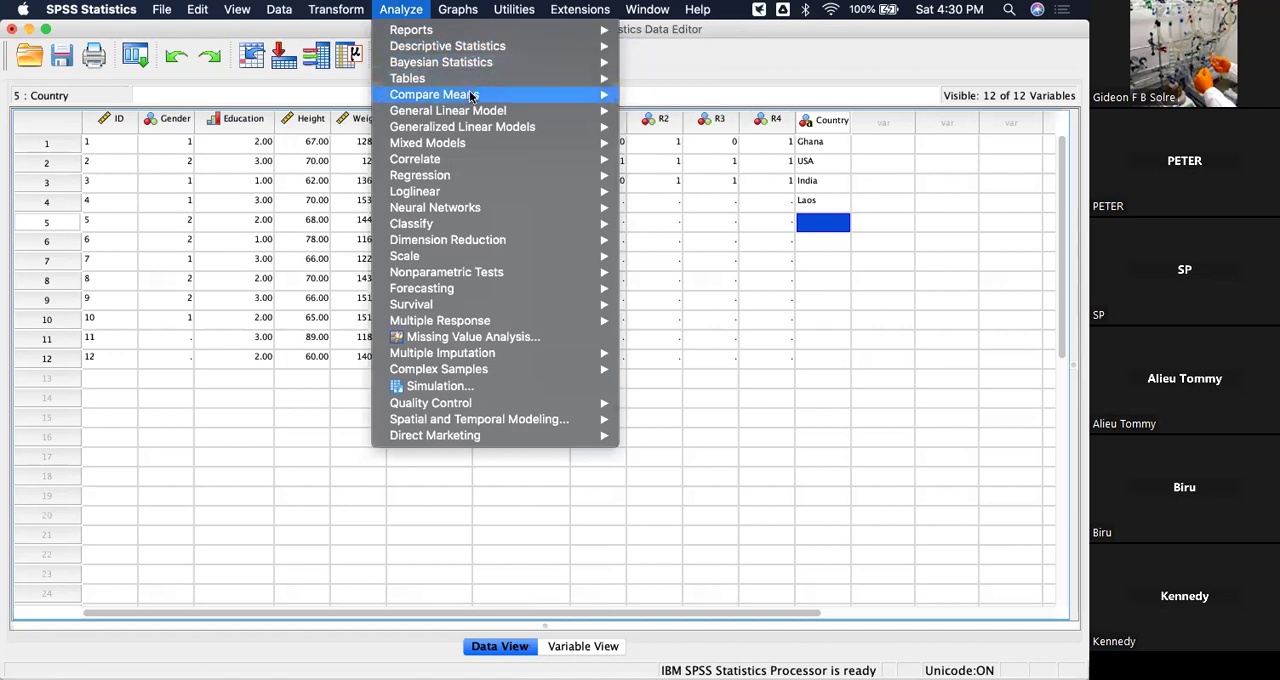
mouse_move(470, 95)
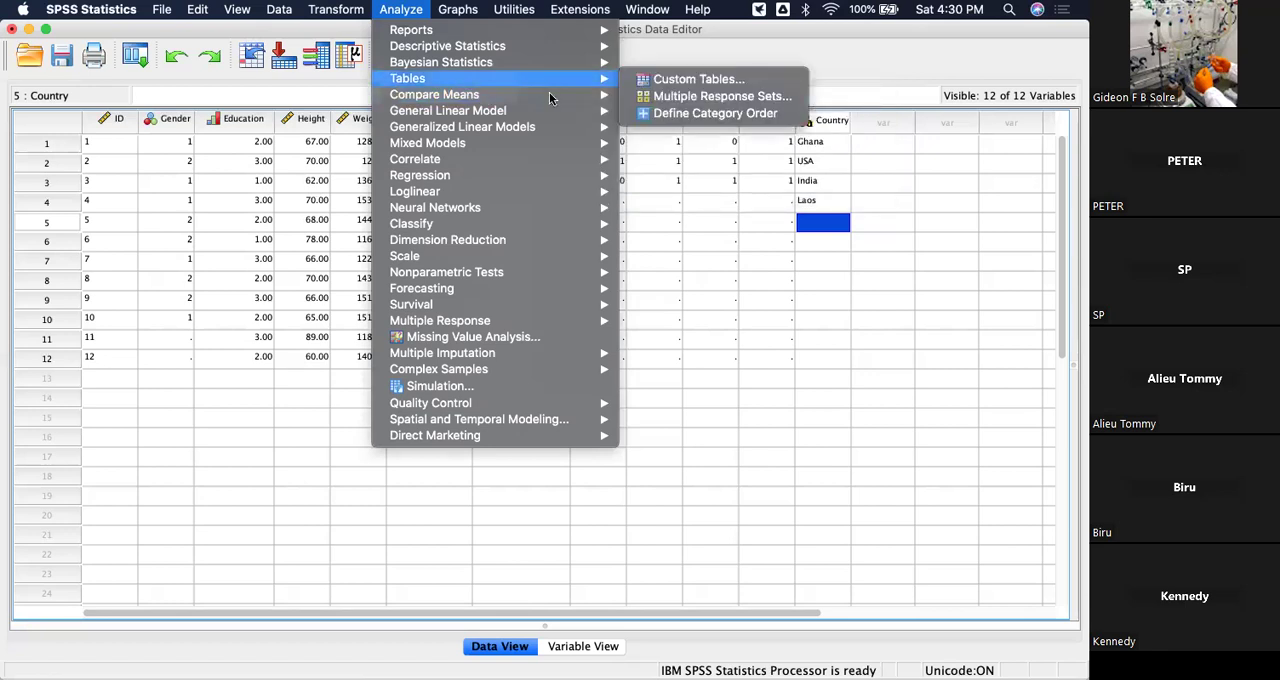
mouse_move(549, 95)
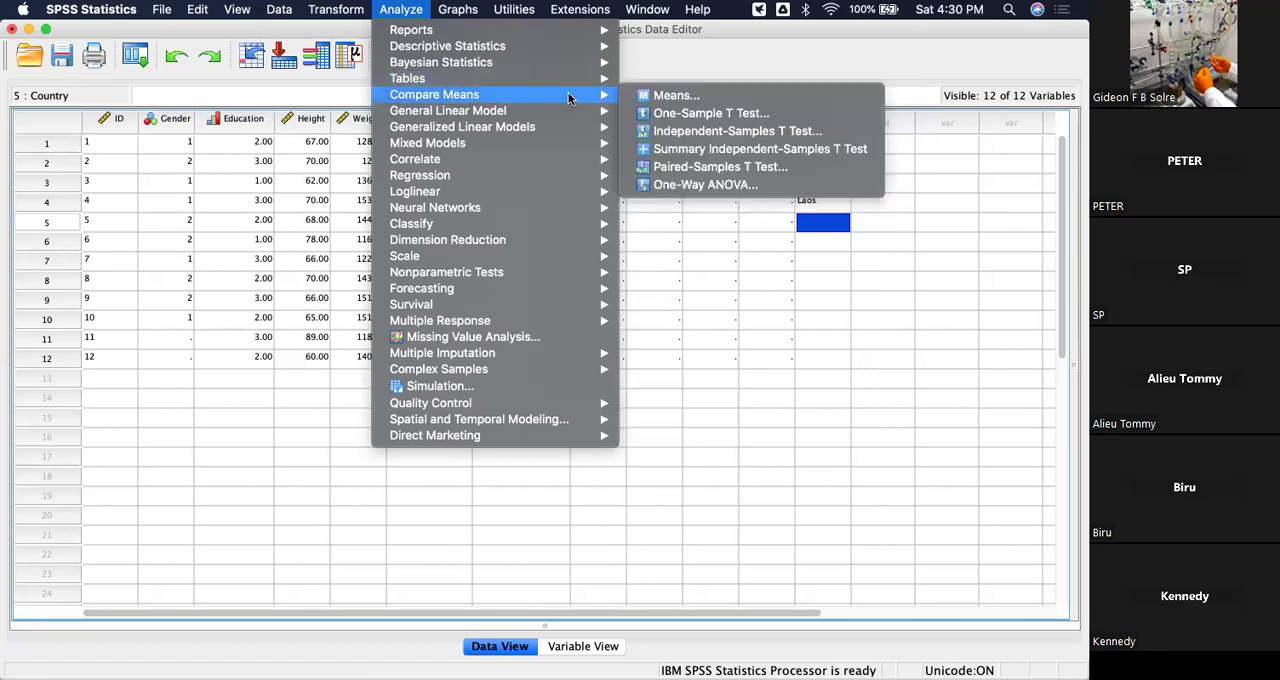
left_click(671, 95)
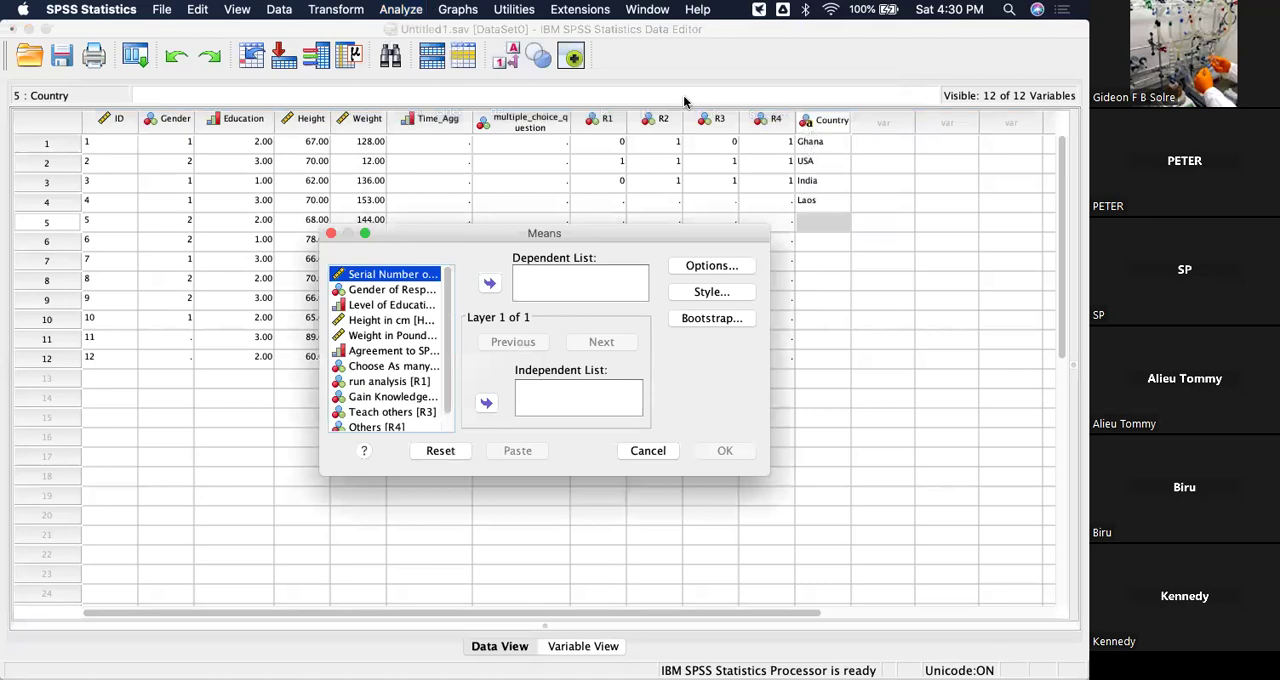
left_click(367, 319)
left_click(489, 283)
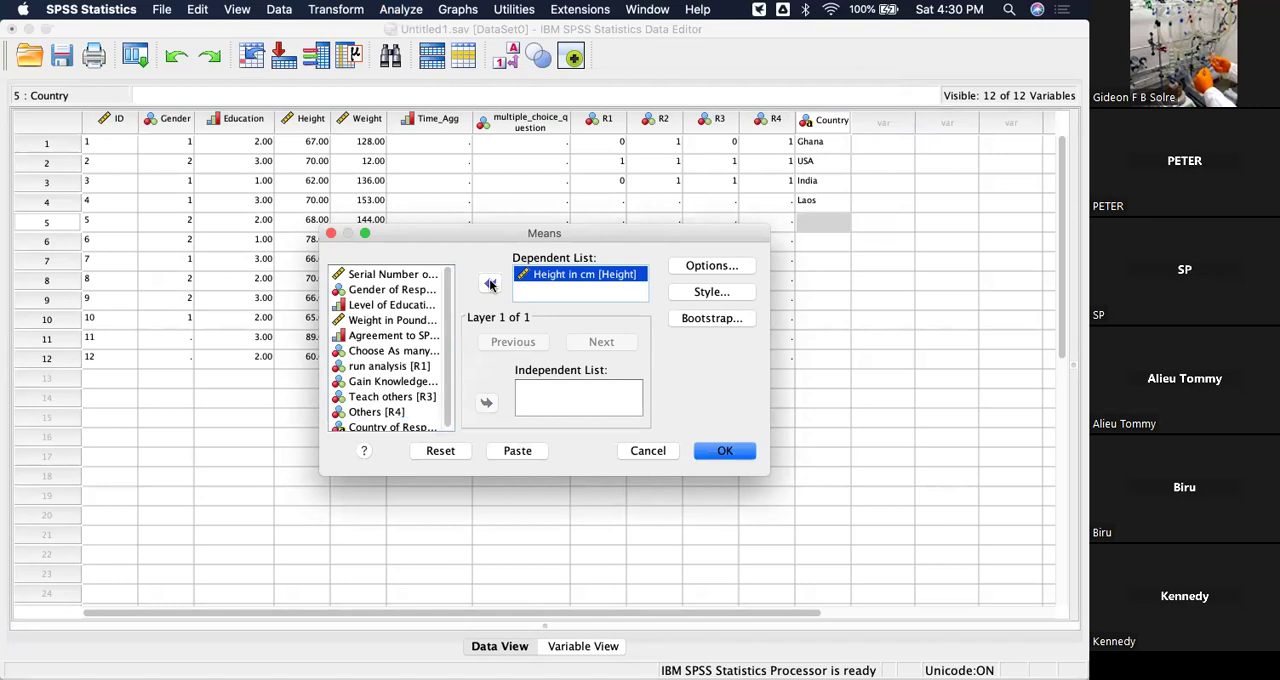
Set Gender of Respondents as the independent variable, run the Means analysis and enlarge the output window to show its report.
left_click(400, 290)
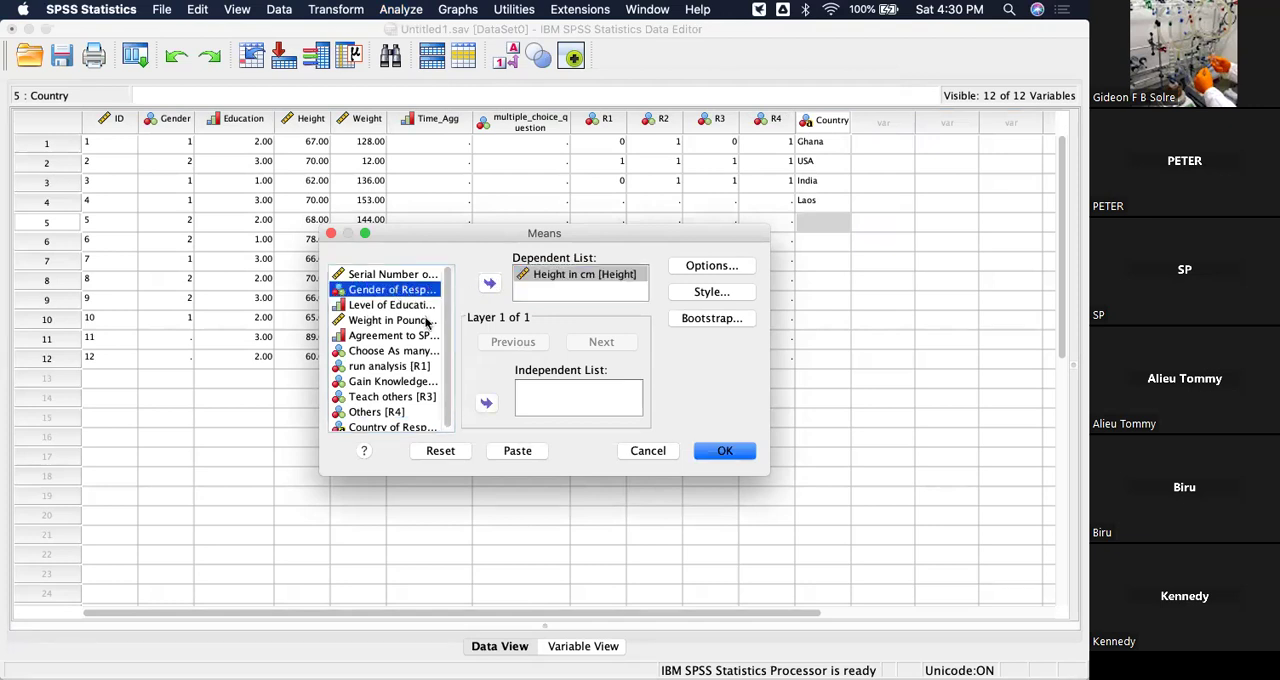
left_click(488, 404)
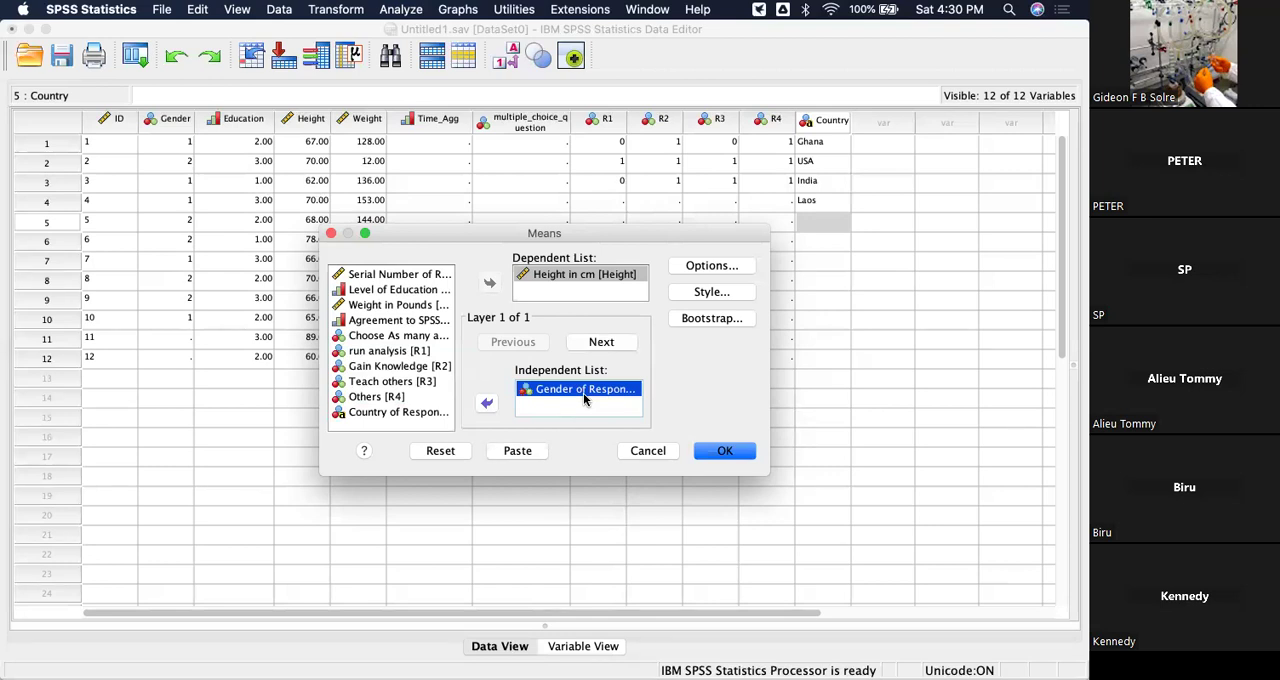
left_click(731, 457)
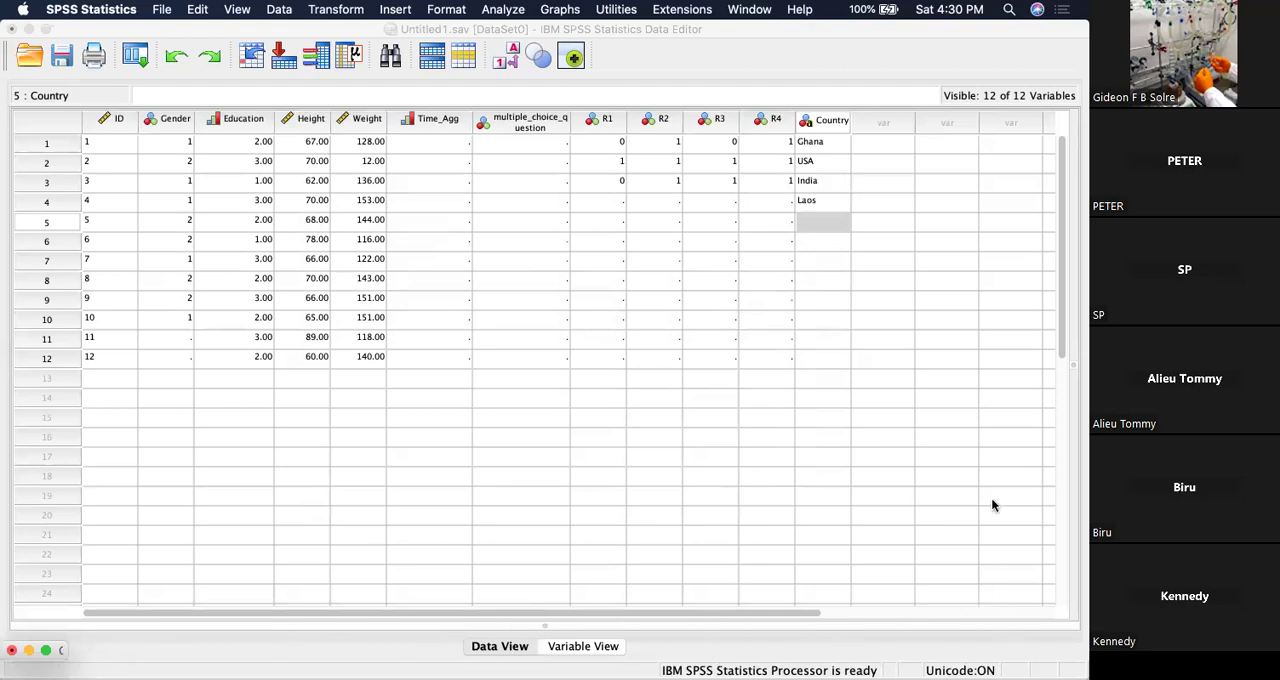
left_click(46, 651)
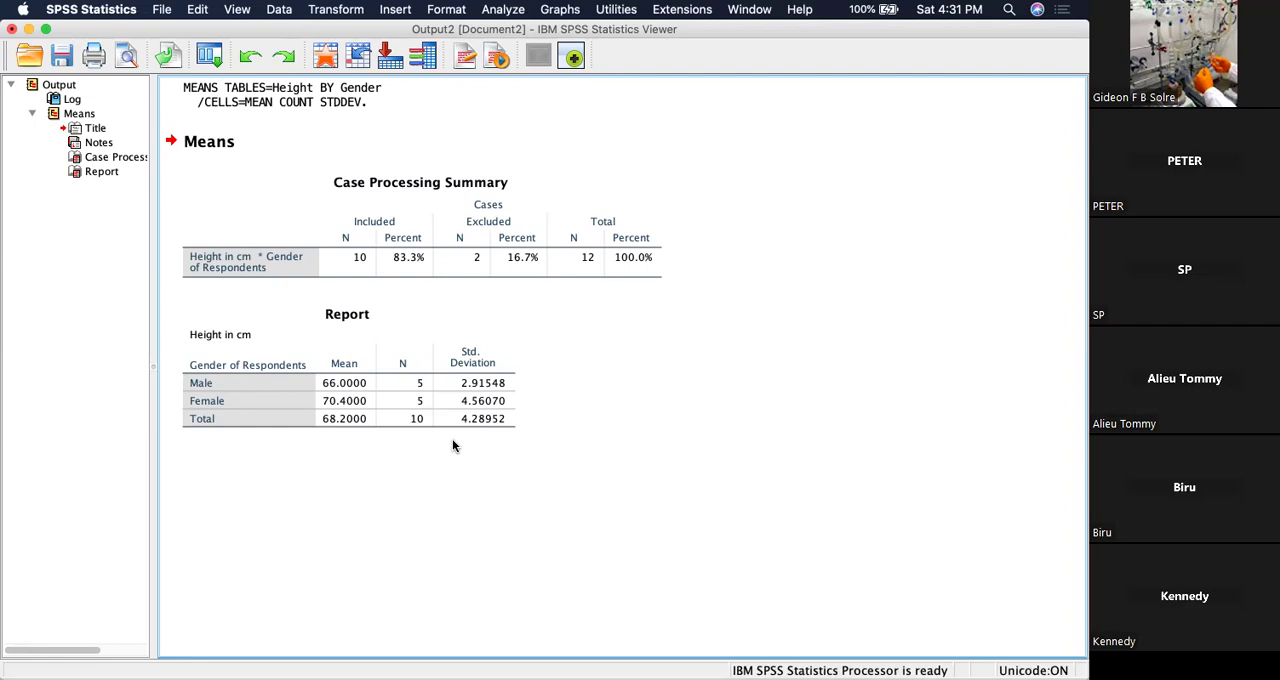
left_click(428, 348)
Reopen the Means analysis and remove Gender of Respondents and Height in cm from its variable lists.
left_click(494, 12)
mouse_move(560, 94)
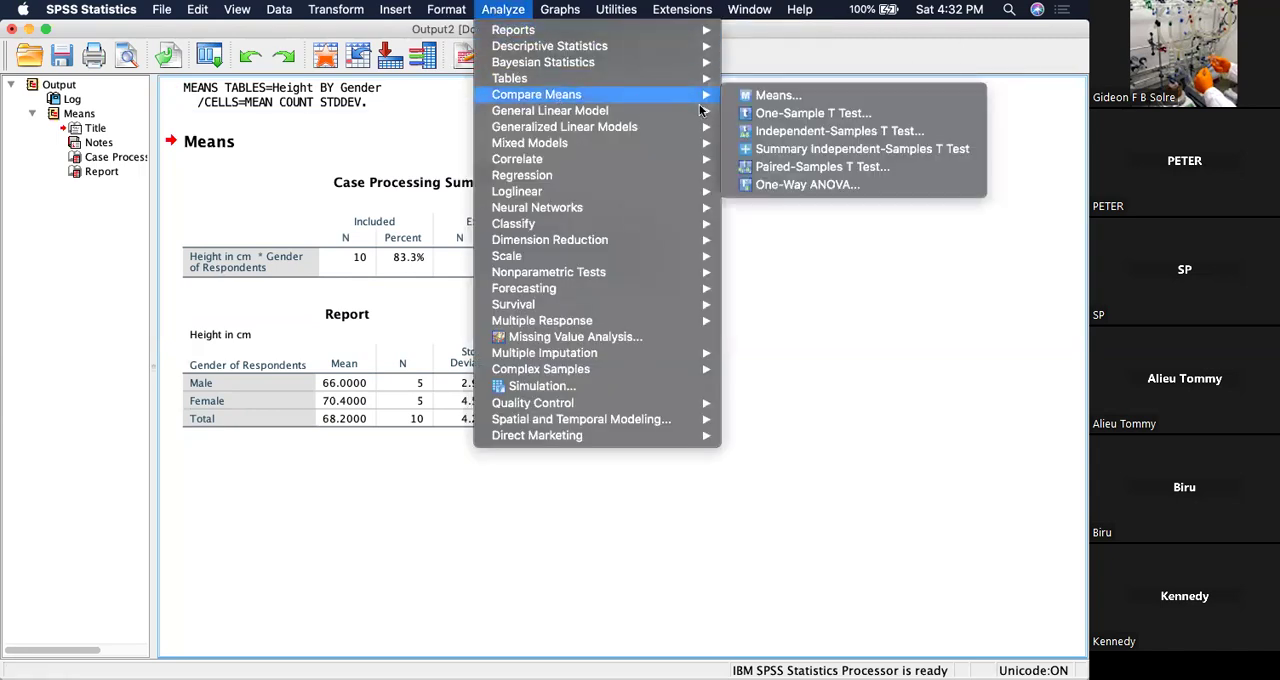
left_click(780, 95)
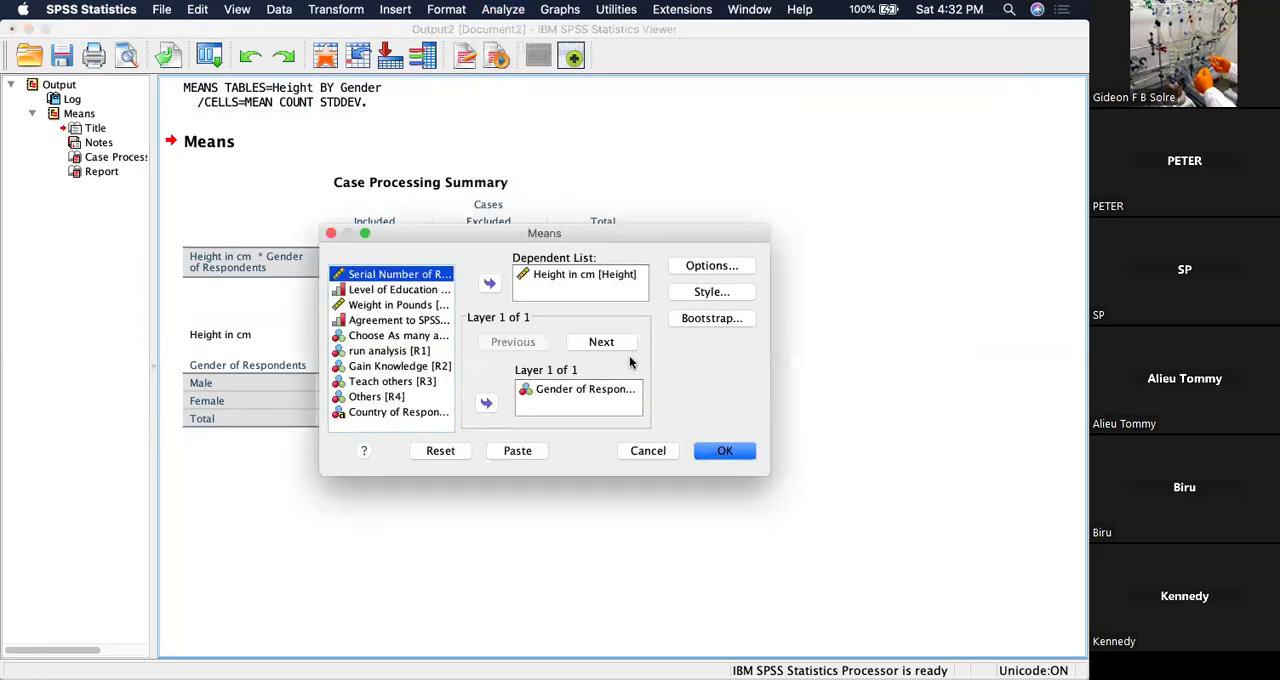
left_click(578, 389)
left_click(486, 403)
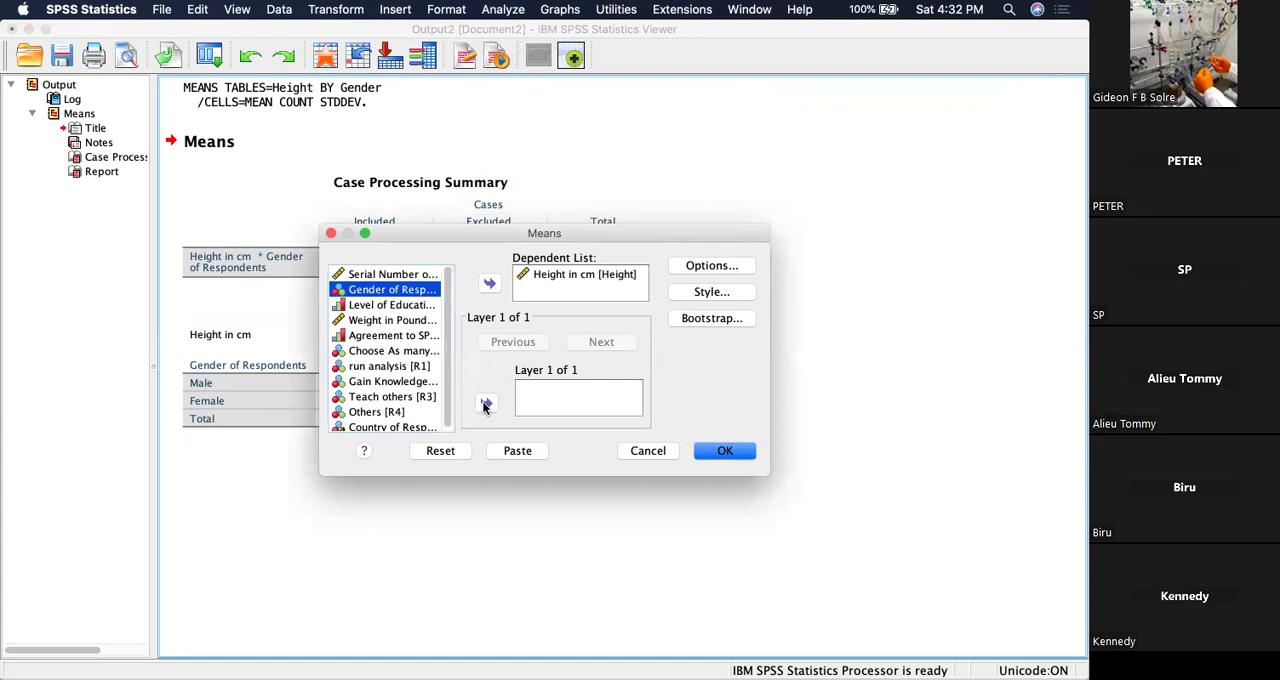
left_click(554, 274)
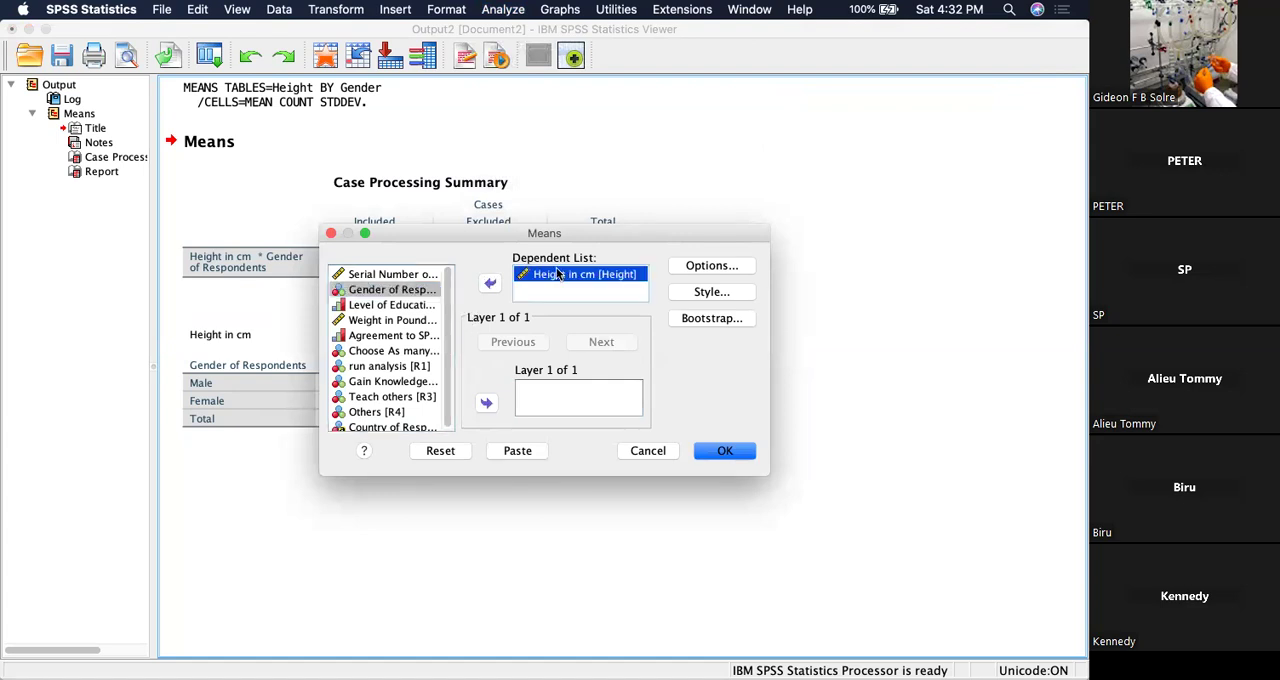
left_click(490, 284)
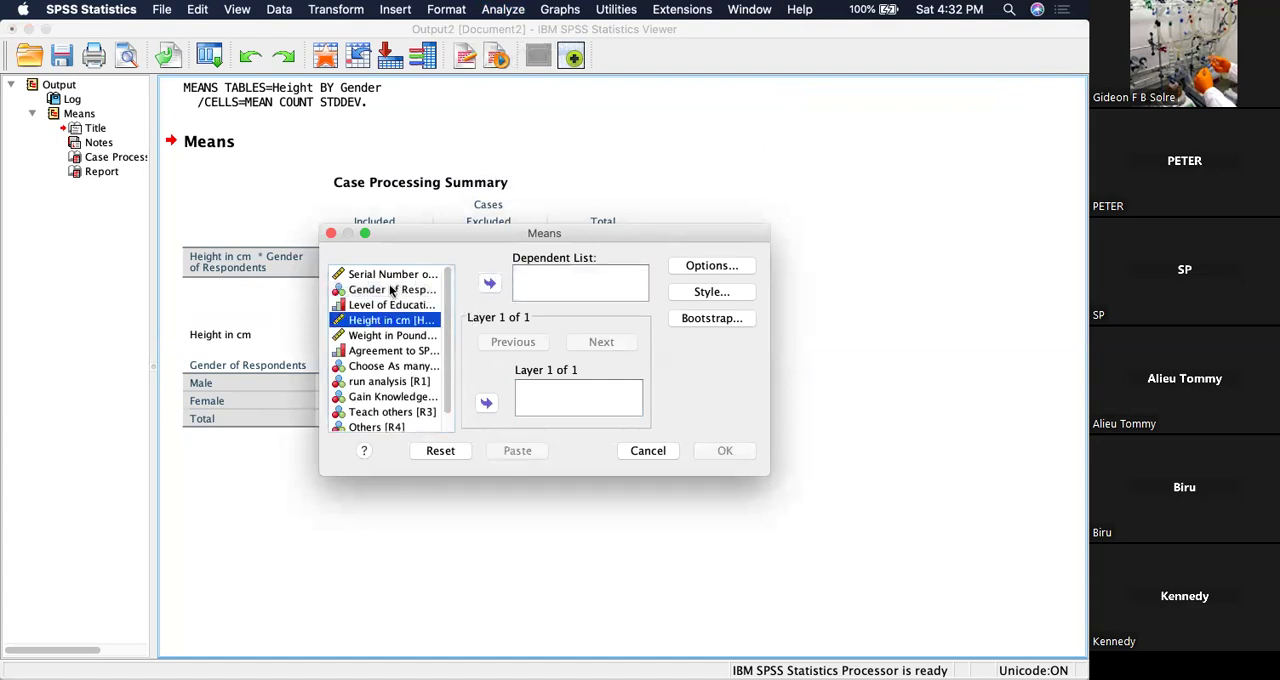
Run the Means analysis with Weight in Pounds as the dependent and Level of Education as the independent variable.
left_click(378, 336)
left_click(489, 284)
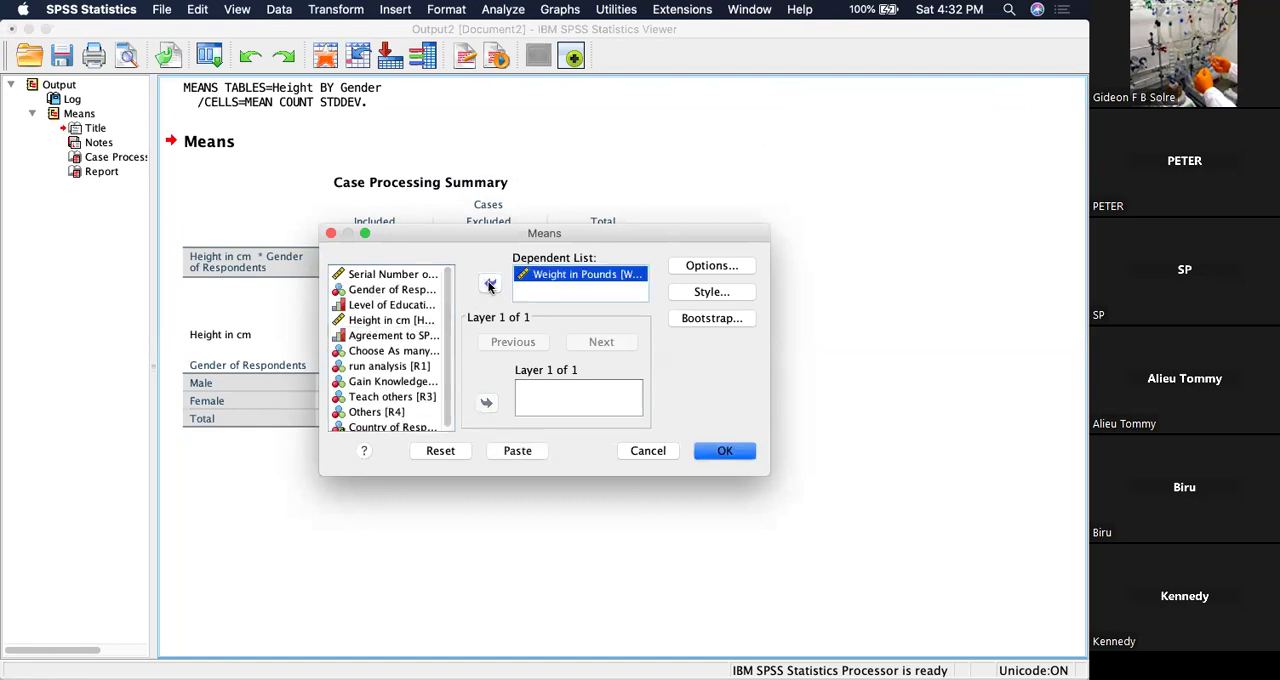
left_click(381, 305)
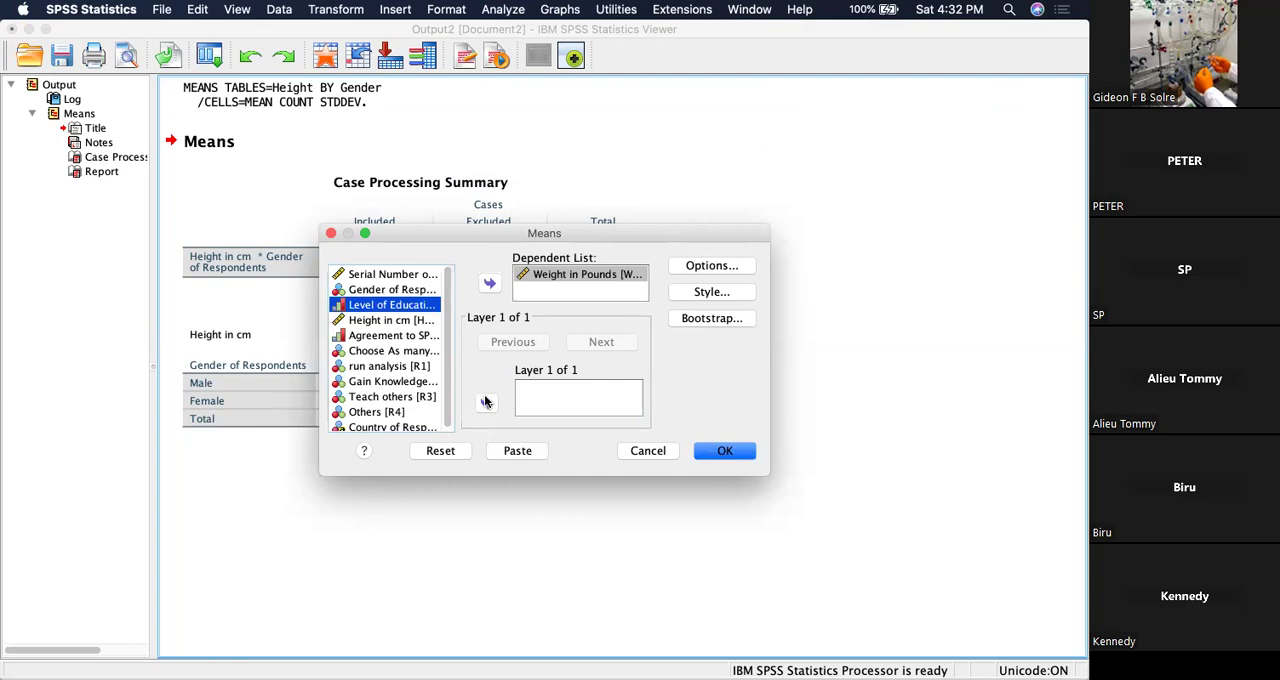
left_click(487, 402)
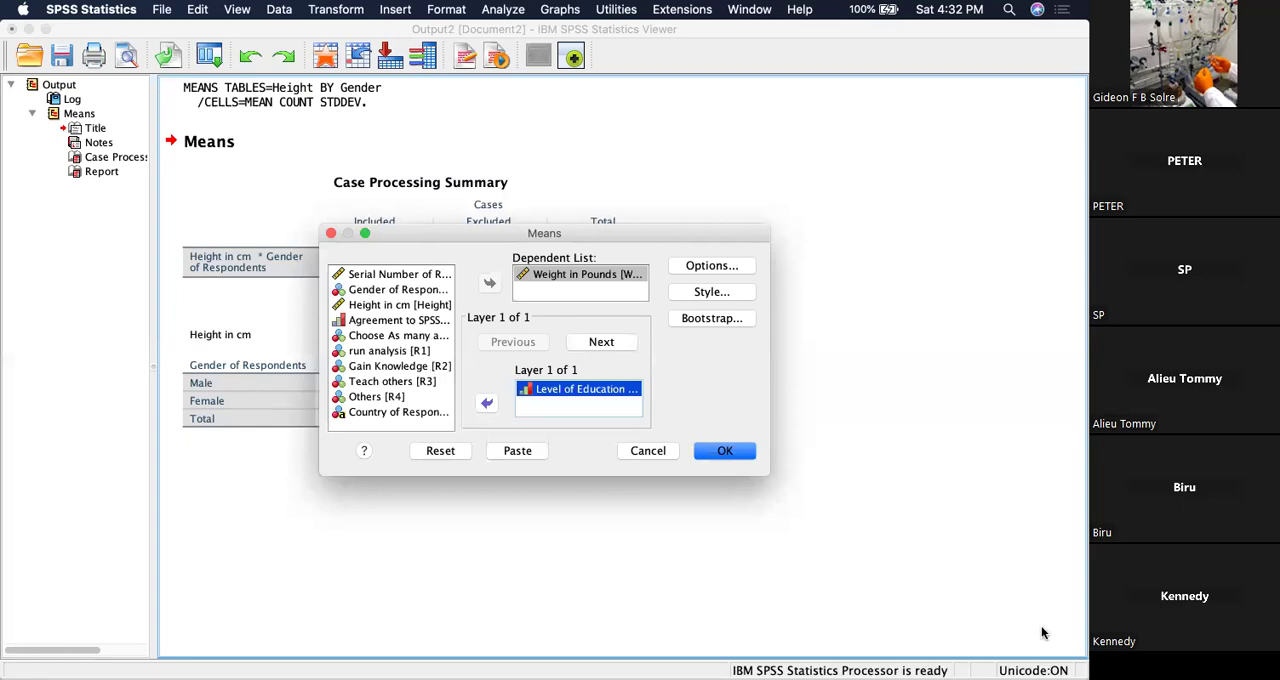
left_click(726, 451)
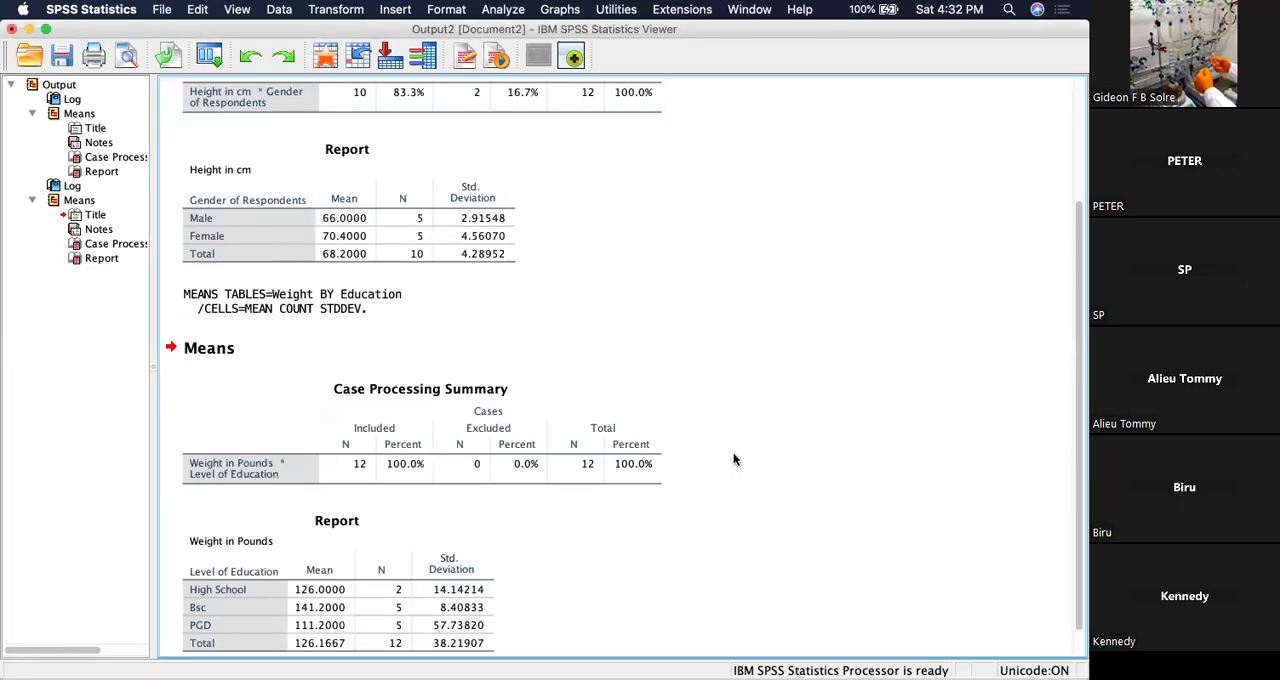
scroll(733, 459, "down", 1)
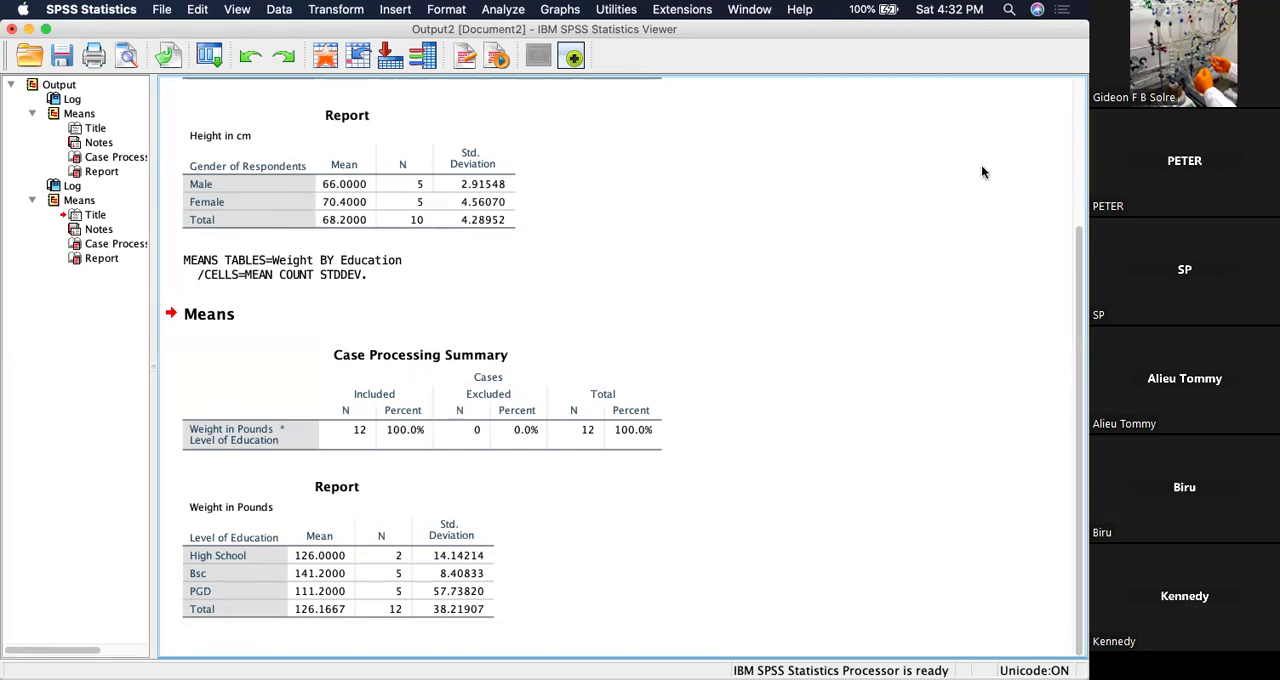
left_click(230, 544)
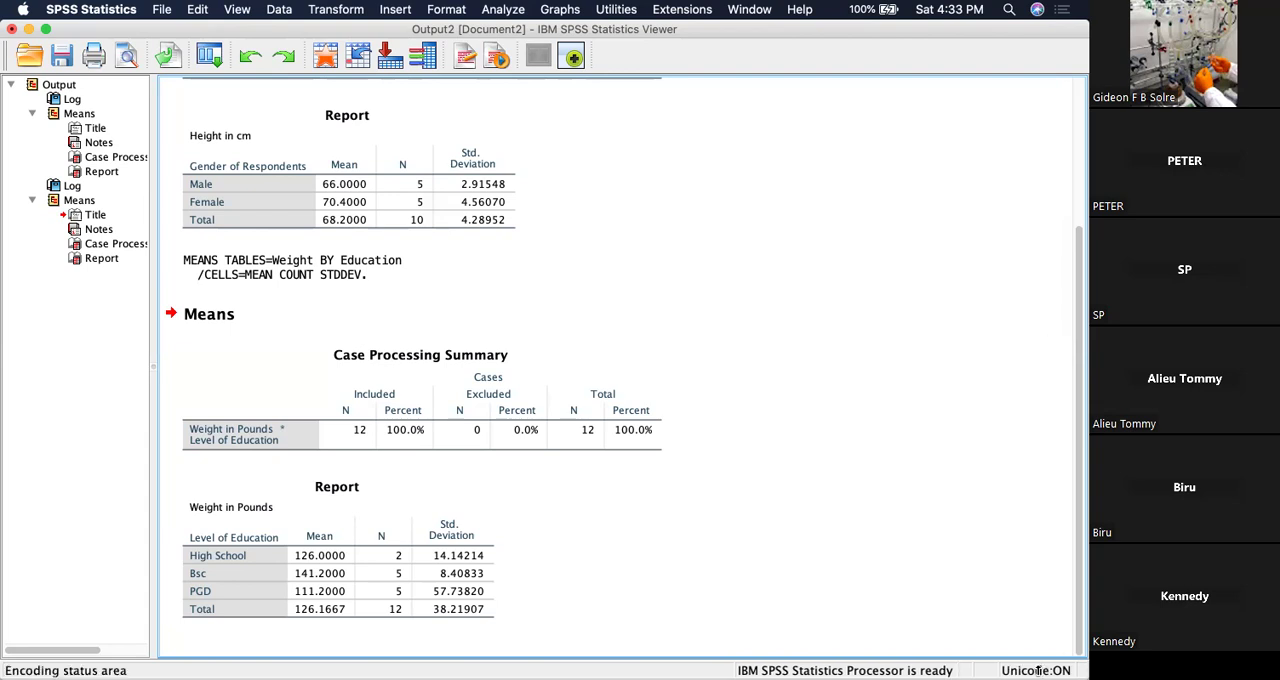
left_click(642, 260)
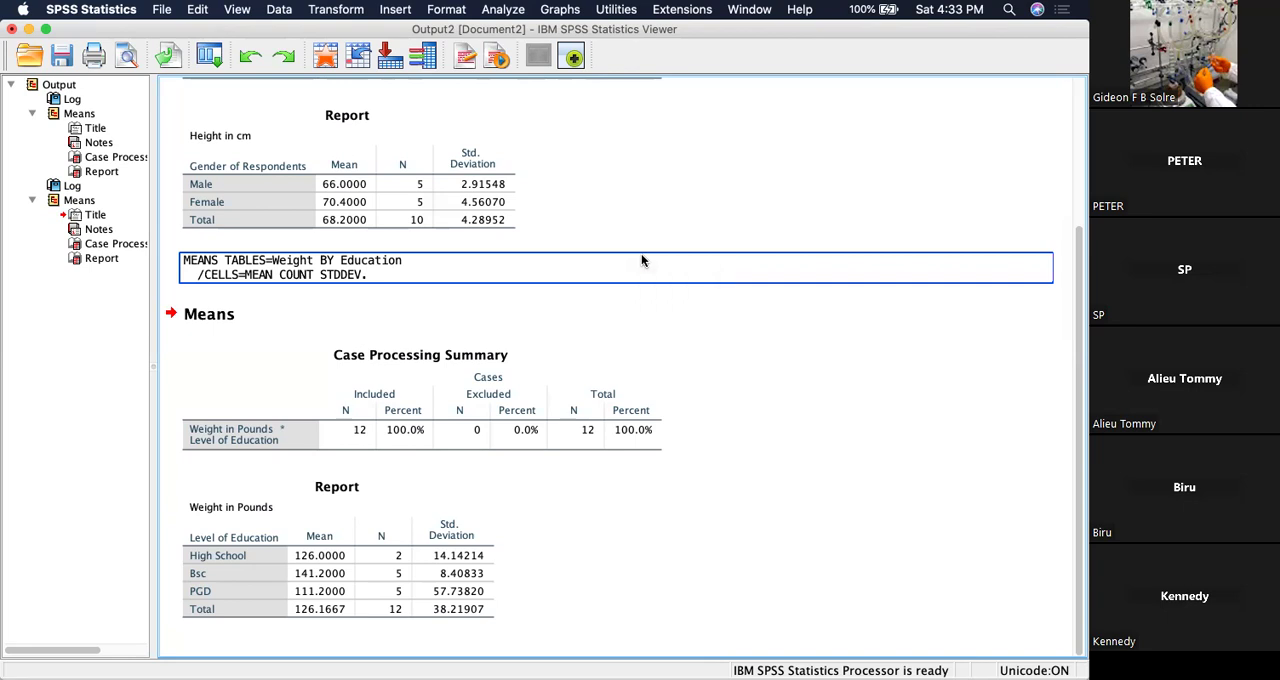
left_click(570, 12)
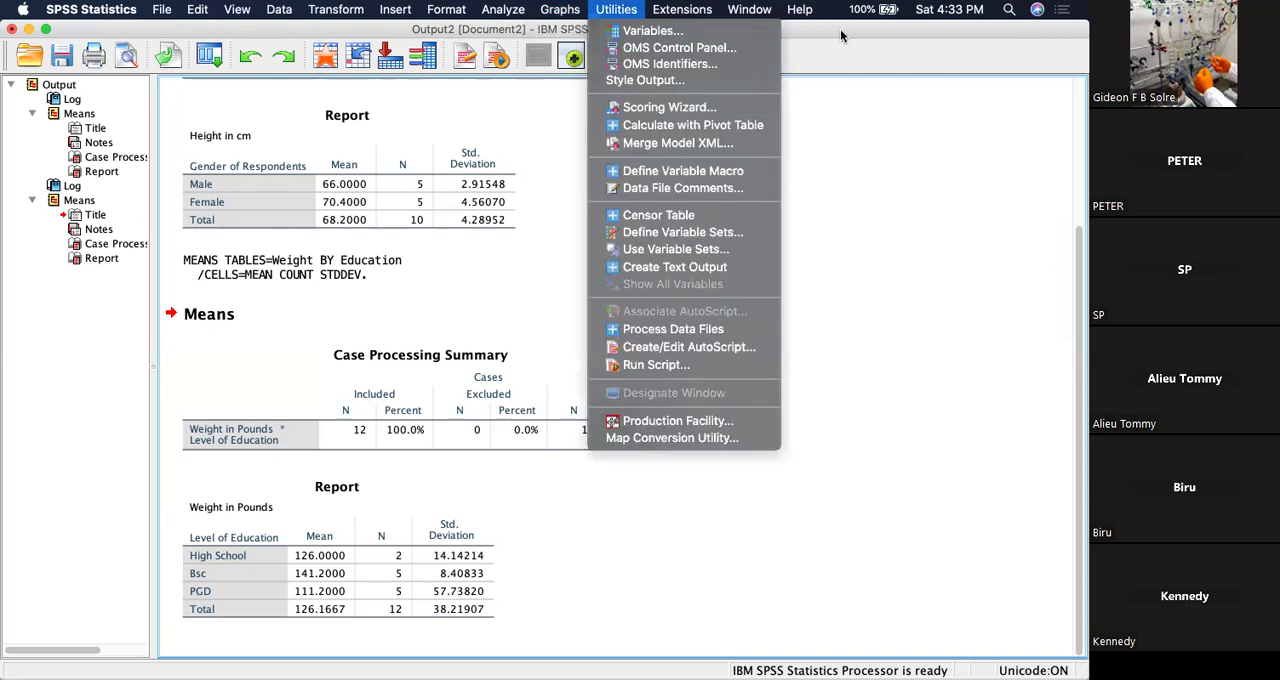
left_click(884, 26)
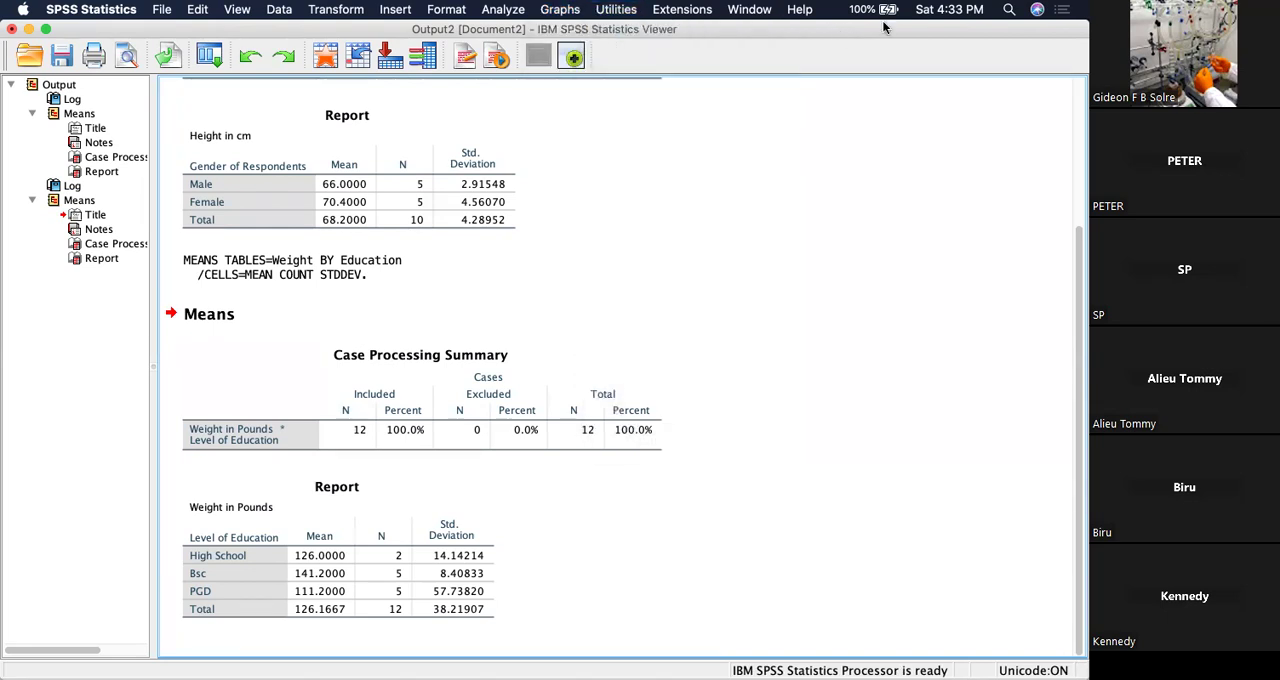
Start the Chart Builder and set up a simple bar chart with Level of Education on the x-axis.
left_click(562, 10)
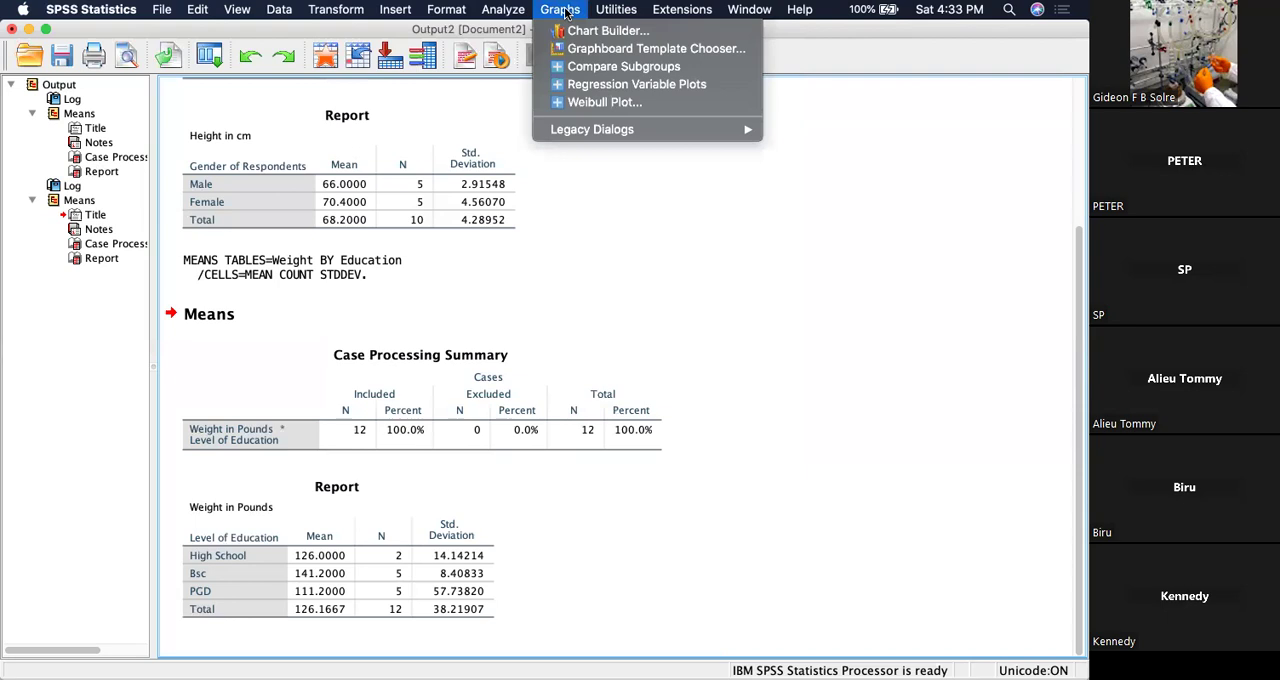
left_click(585, 32)
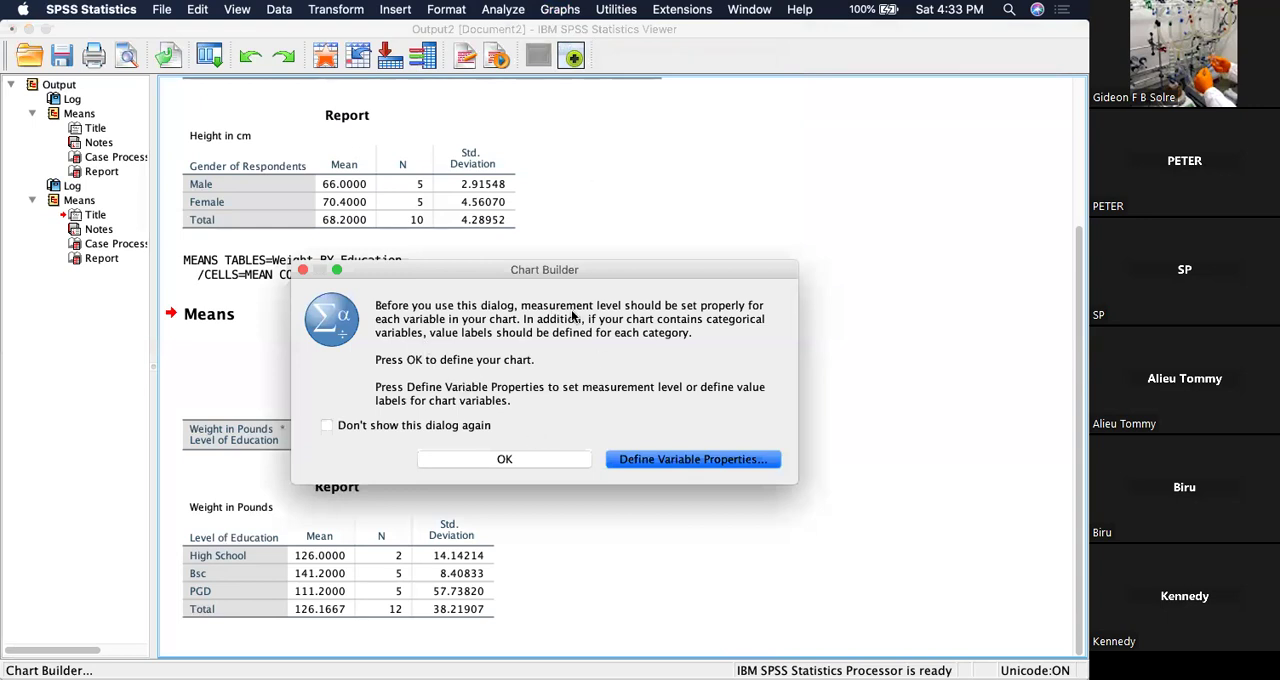
left_click(537, 452)
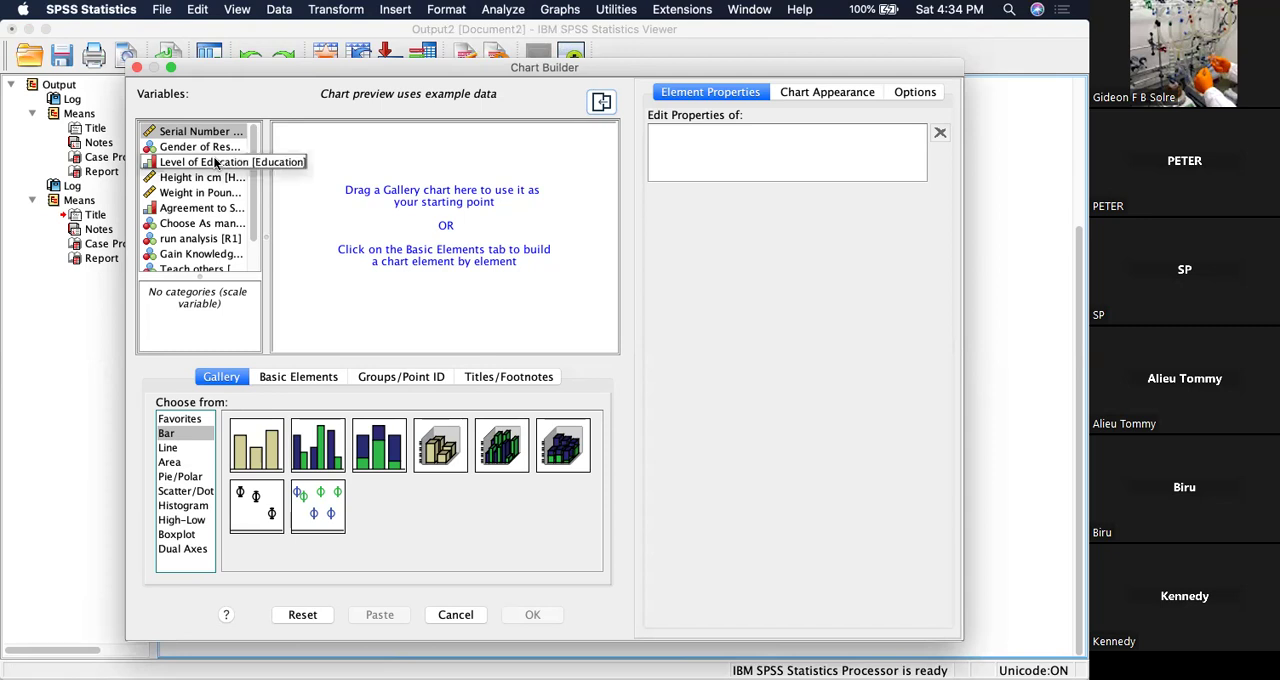
left_click(253, 453)
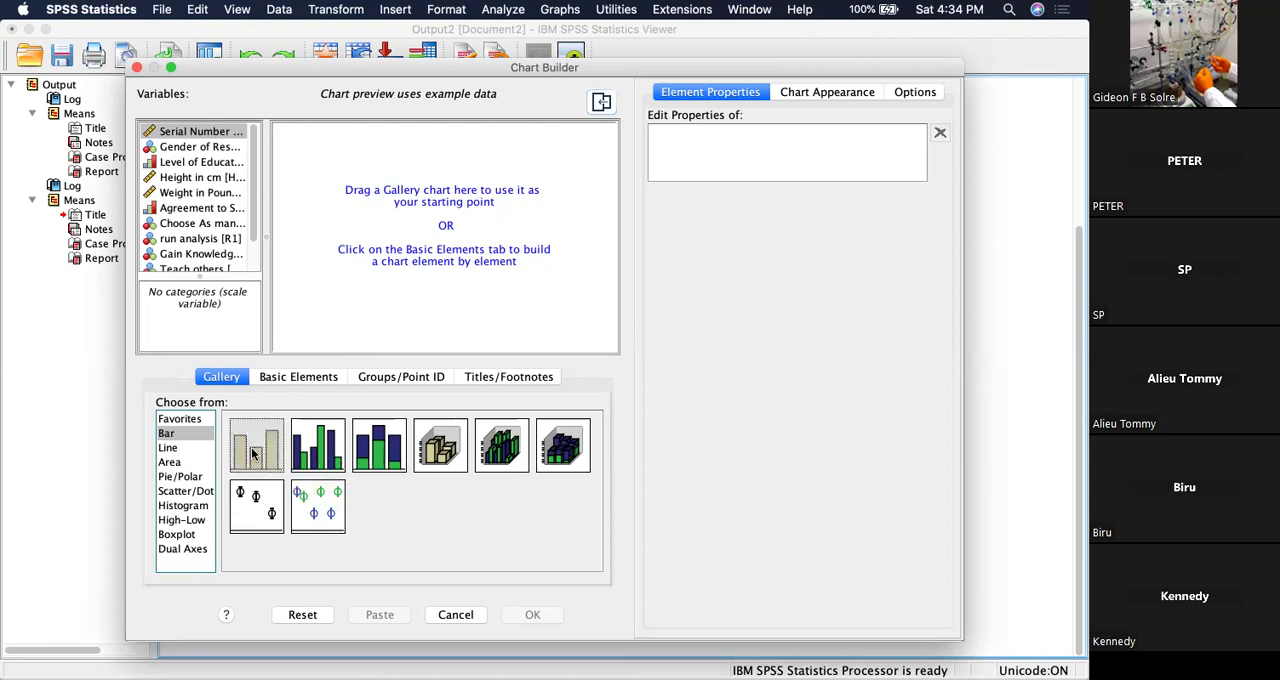
left_click_drag(253, 453, 423, 199)
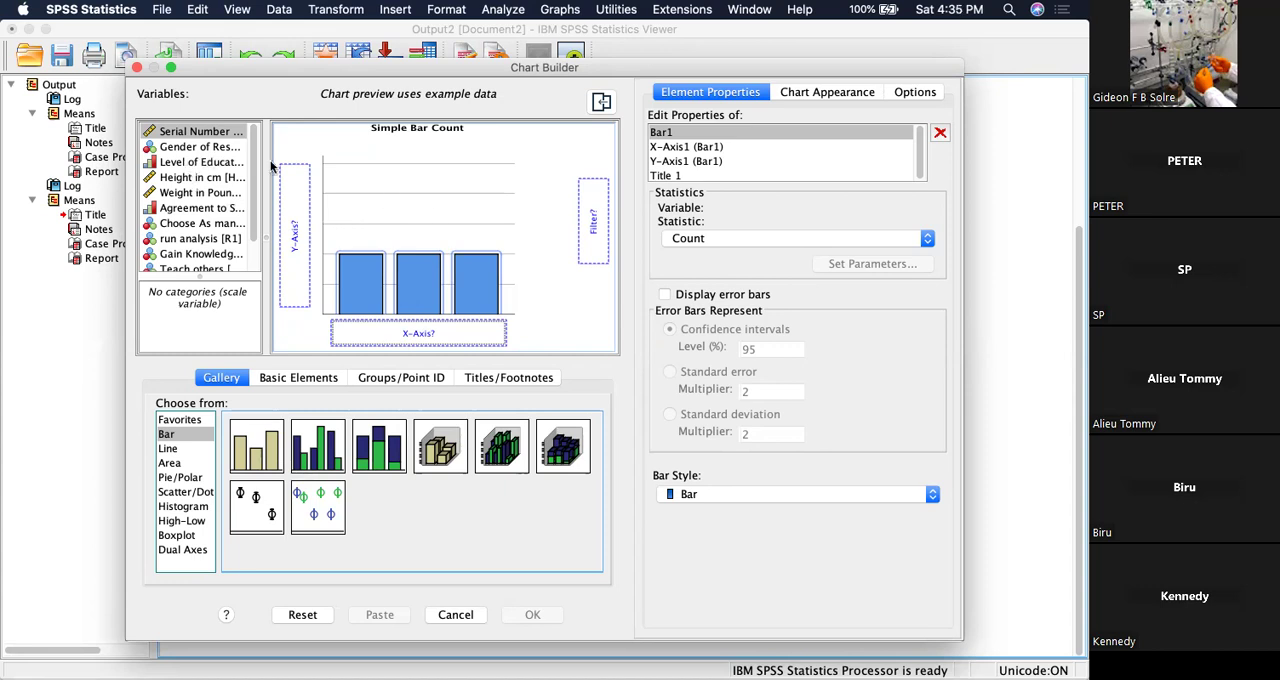
left_click_drag(186, 165, 370, 333)
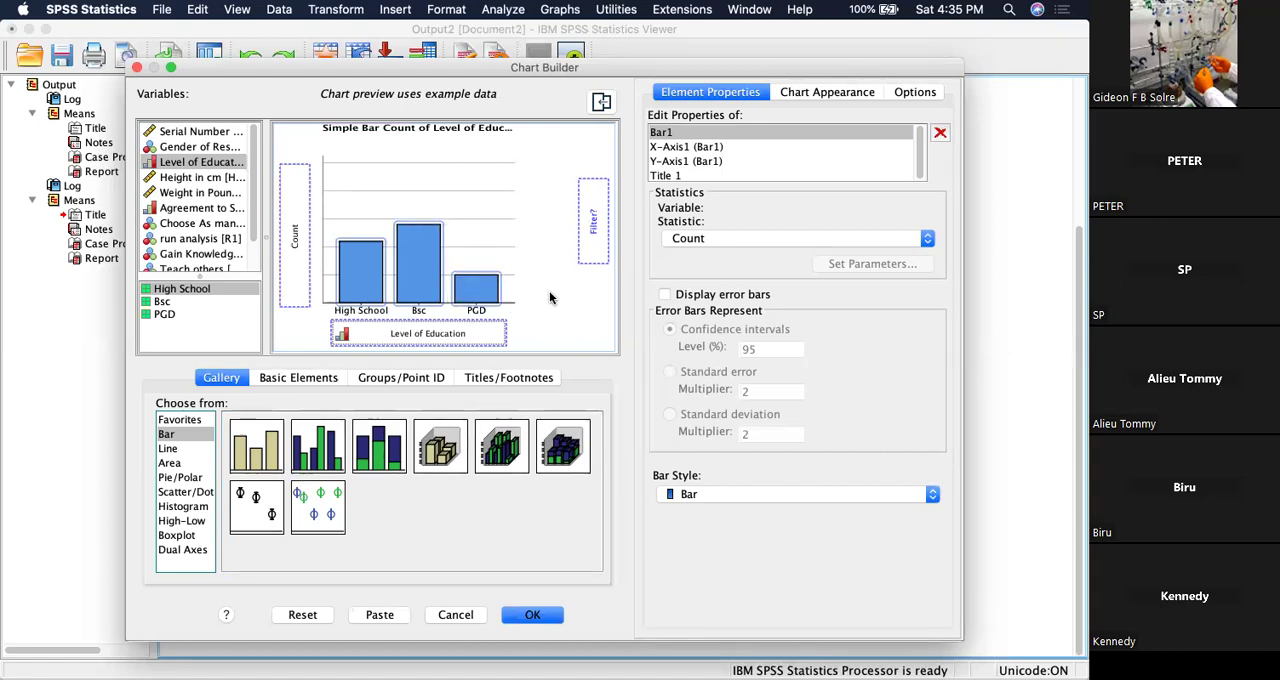
Set the bar chart's statistic to Percentage and review the other available statistics and chart options.
left_click(928, 240)
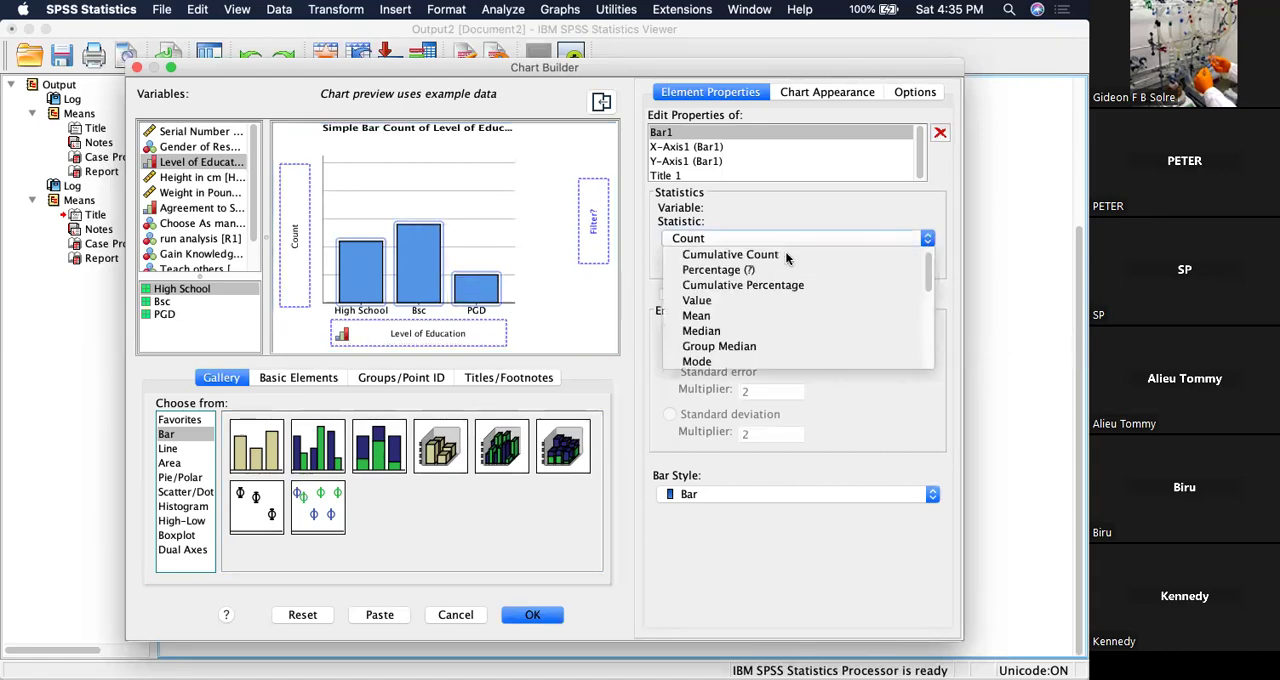
left_click(731, 270)
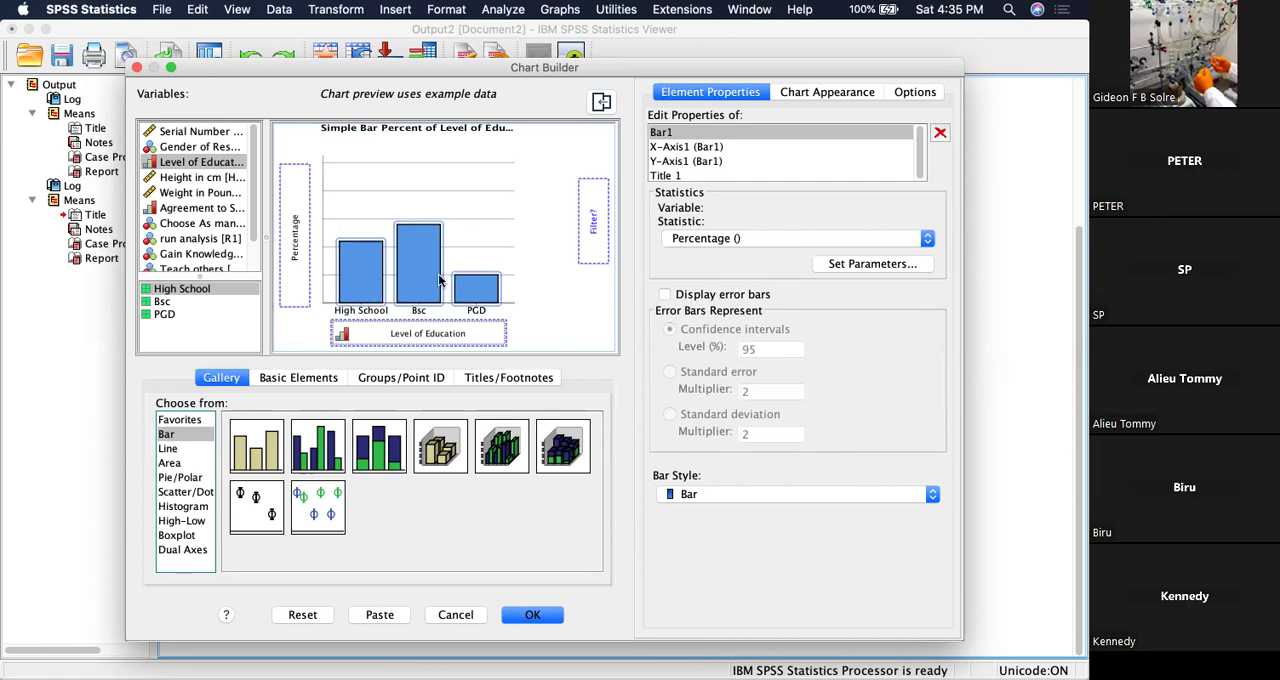
left_click(923, 239)
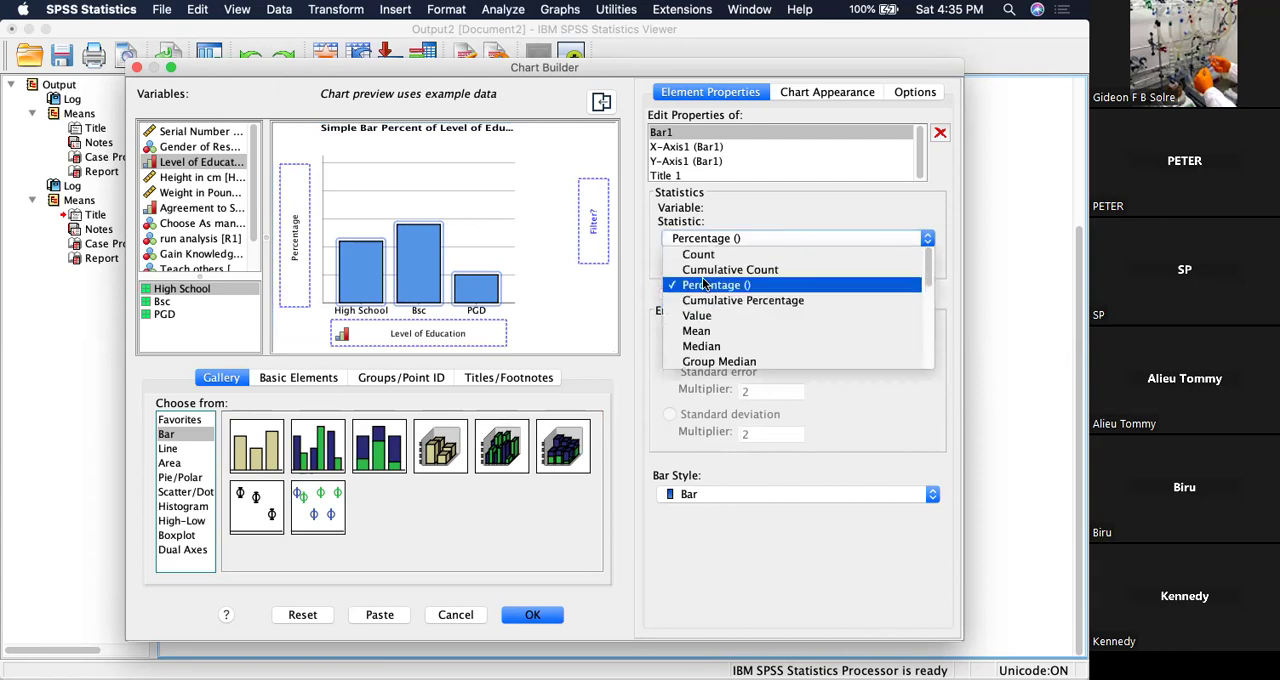
key("Down")
key("Down")
left_click(568, 307)
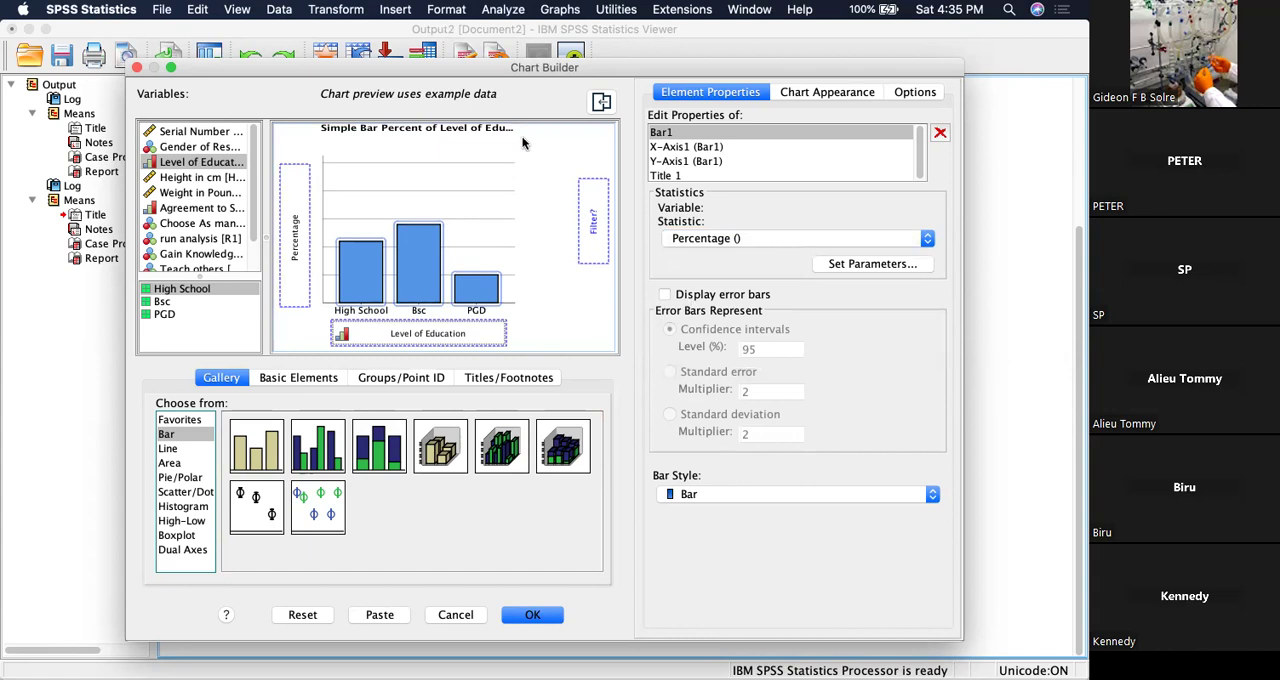
right_click(414, 243)
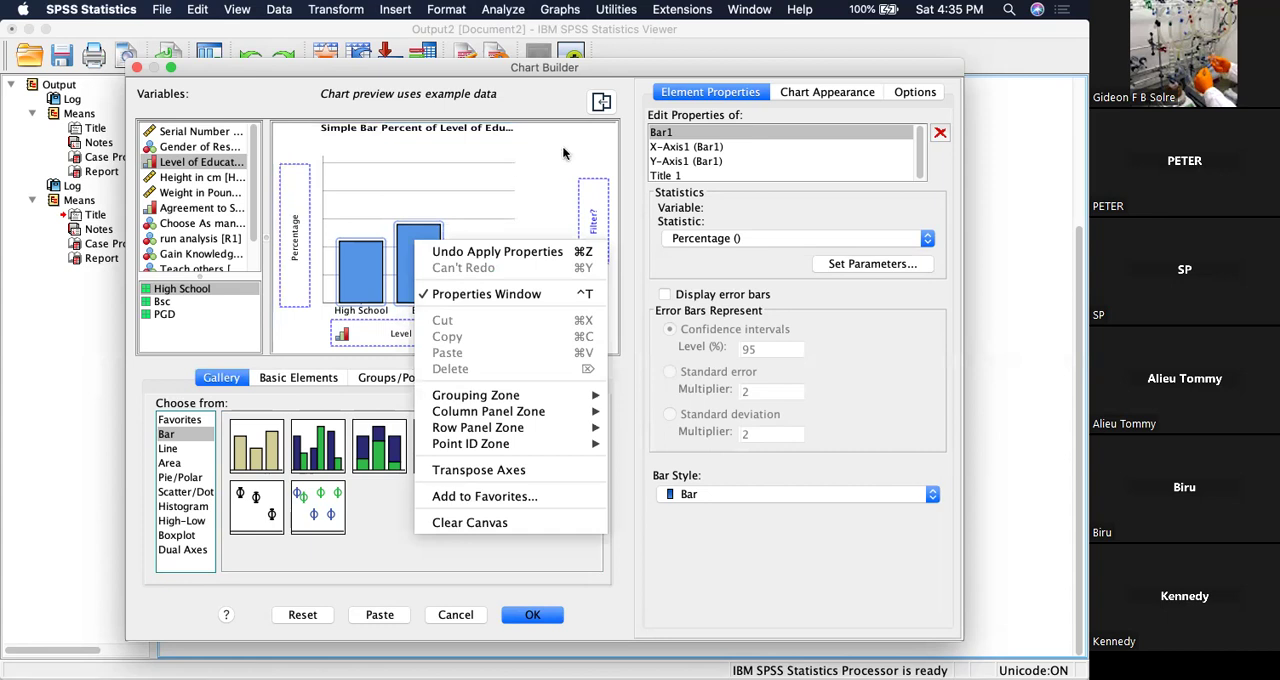
left_click(622, 67)
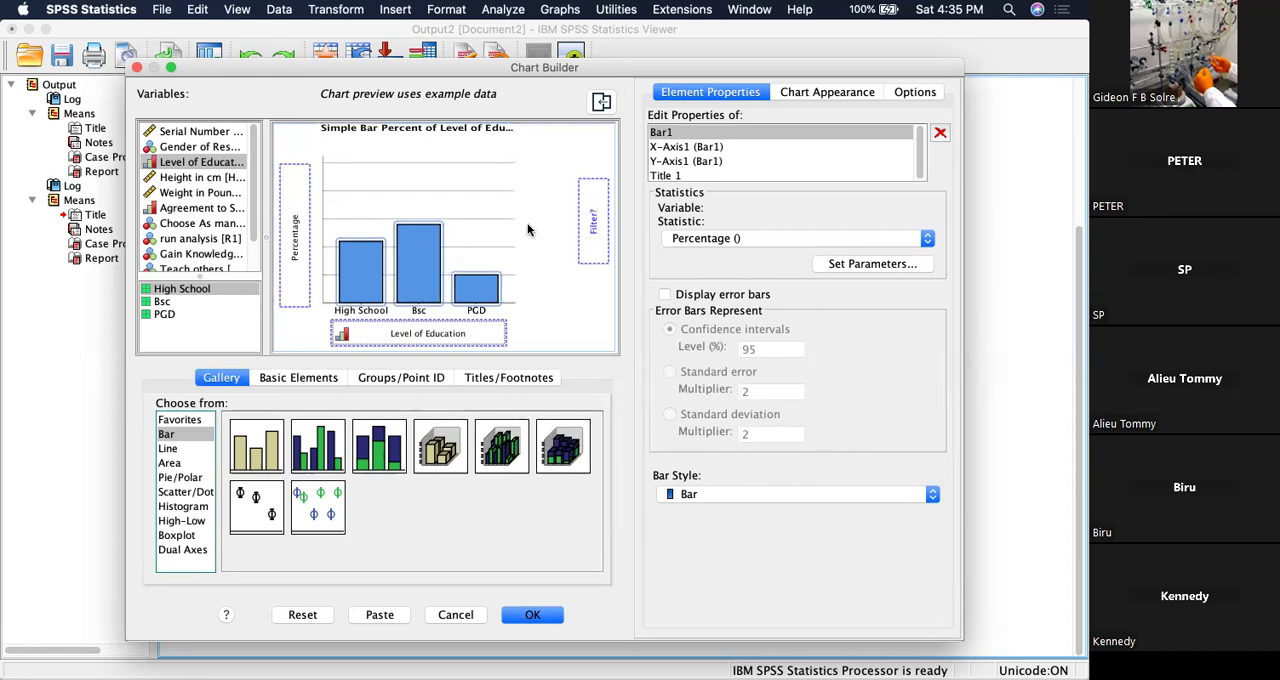
Replace the bar chart with a simple histogram with Weight in Pounds on the x-axis.
left_click(173, 508)
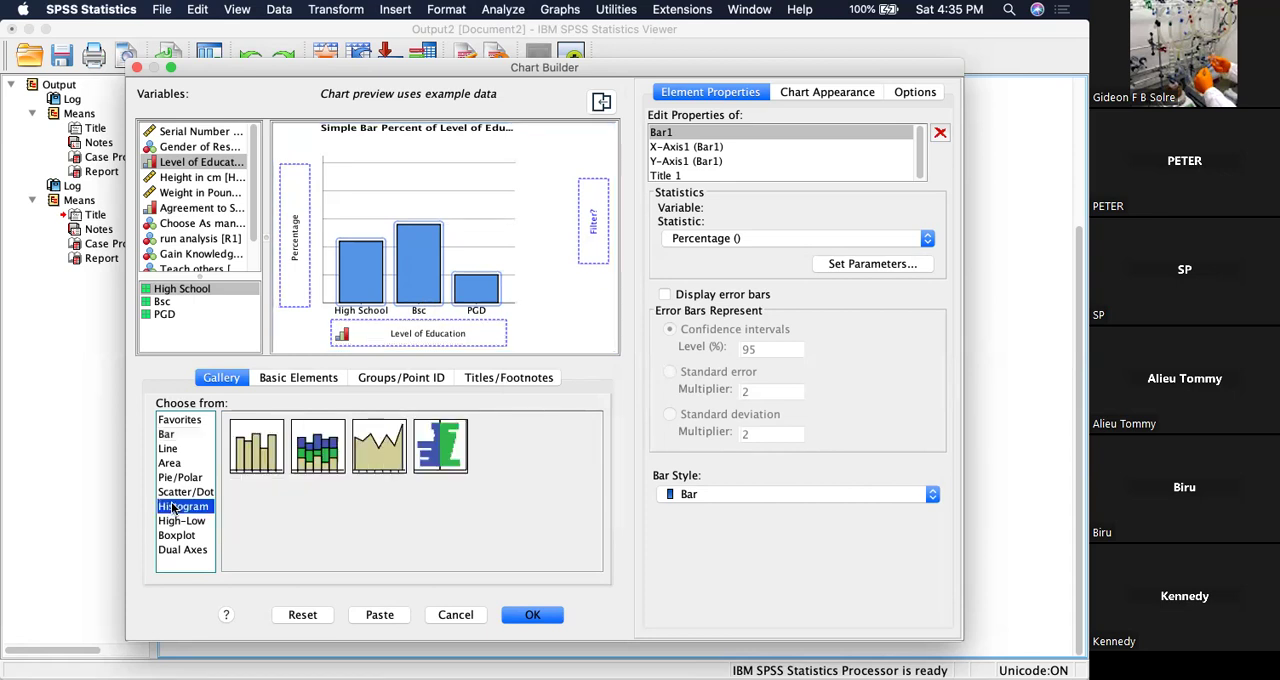
left_click_drag(252, 458, 418, 228)
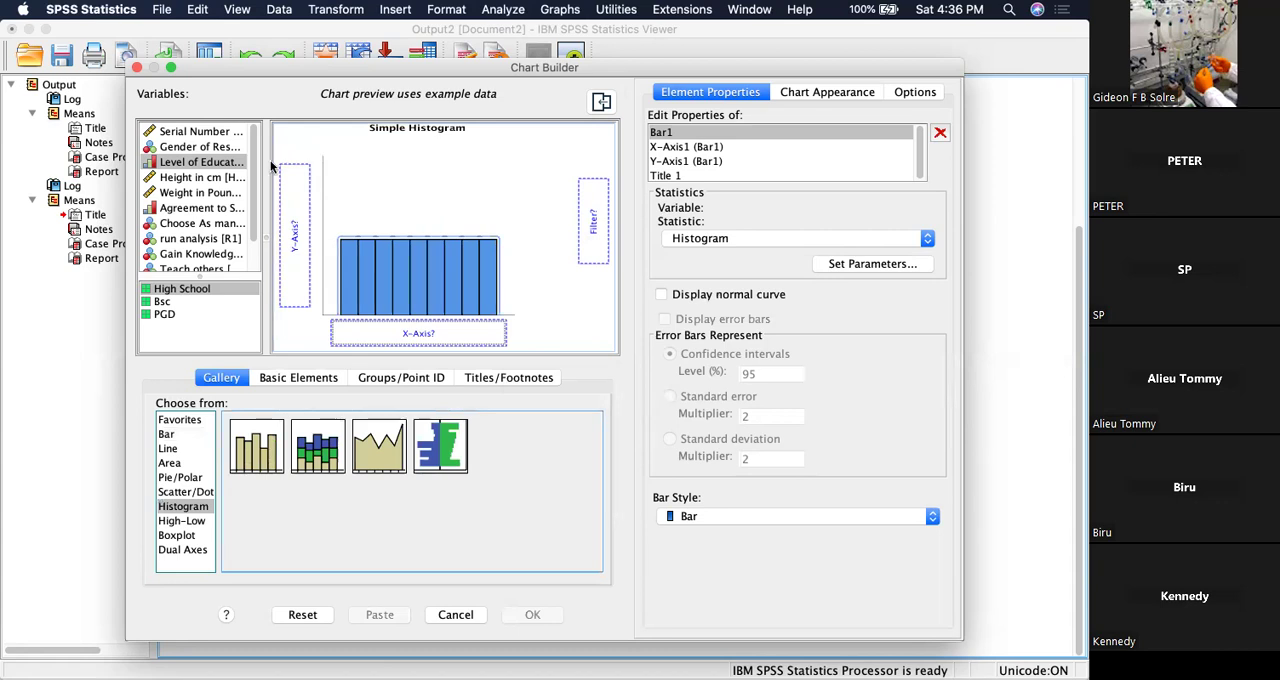
left_click(196, 193)
left_click_drag(196, 193, 371, 330)
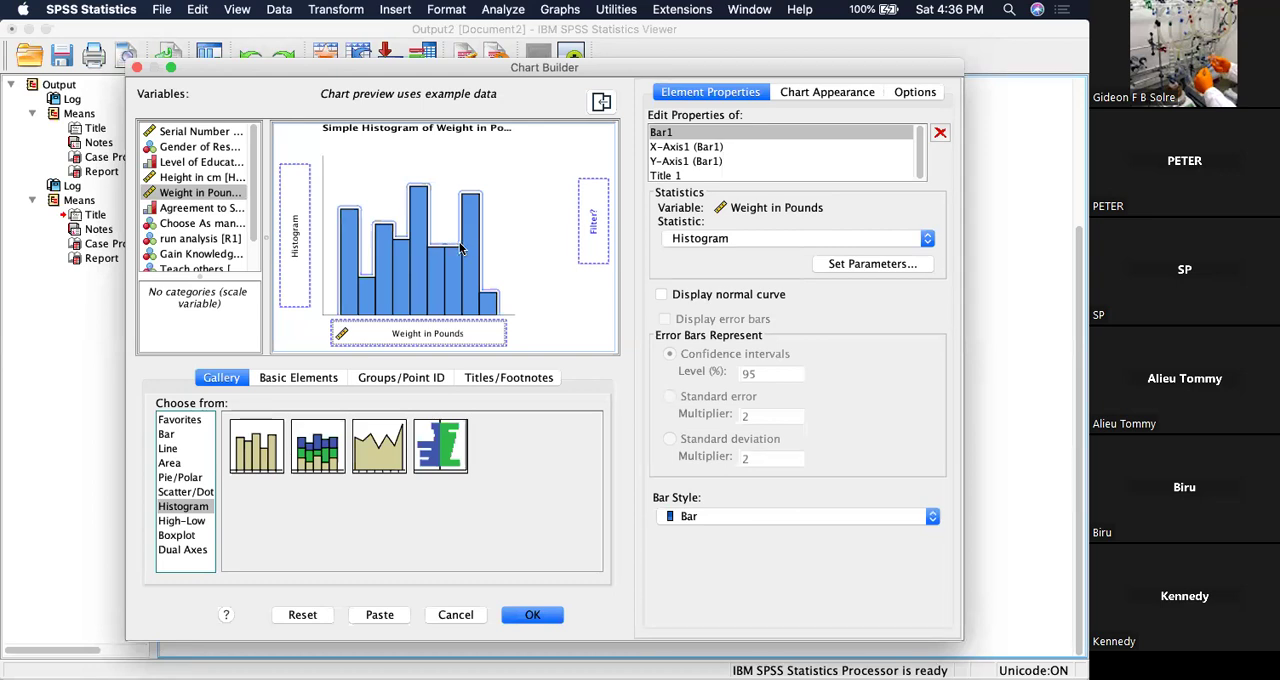
Replace the histogram with a pie chart sliced by Agreement to SPSS time and close the Chart Builder without generating output.
left_click(183, 478)
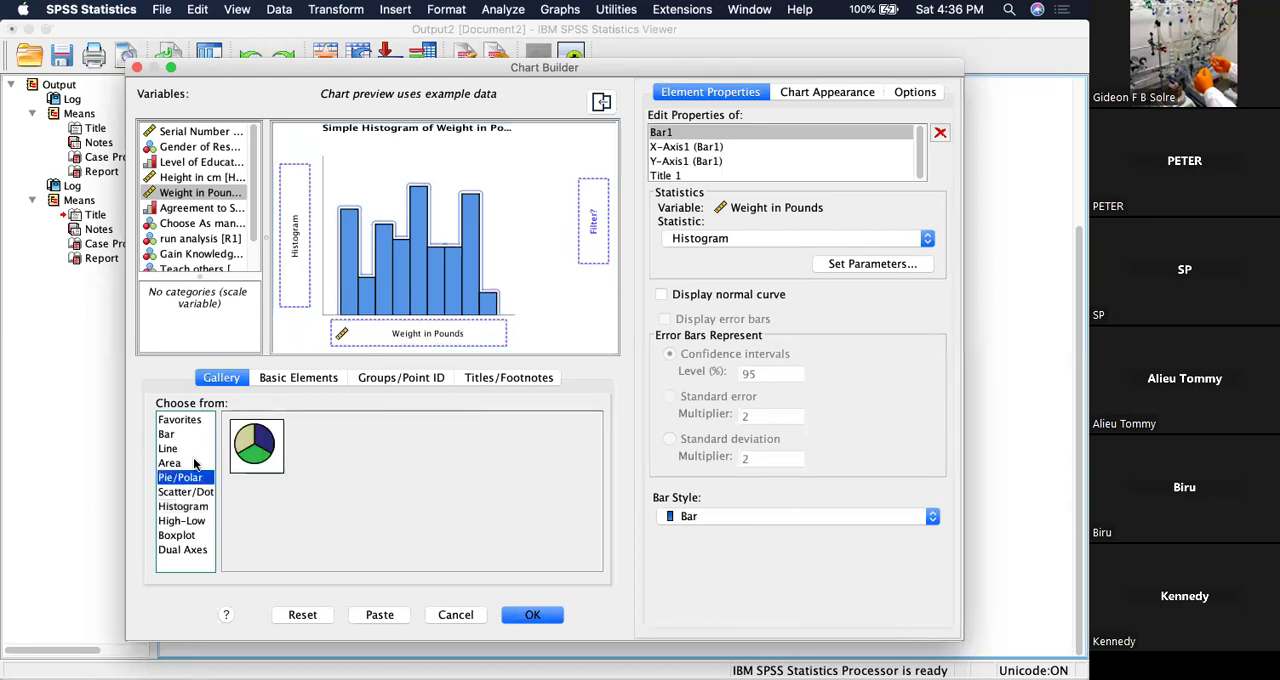
left_click(262, 449)
left_click_drag(262, 449, 426, 241)
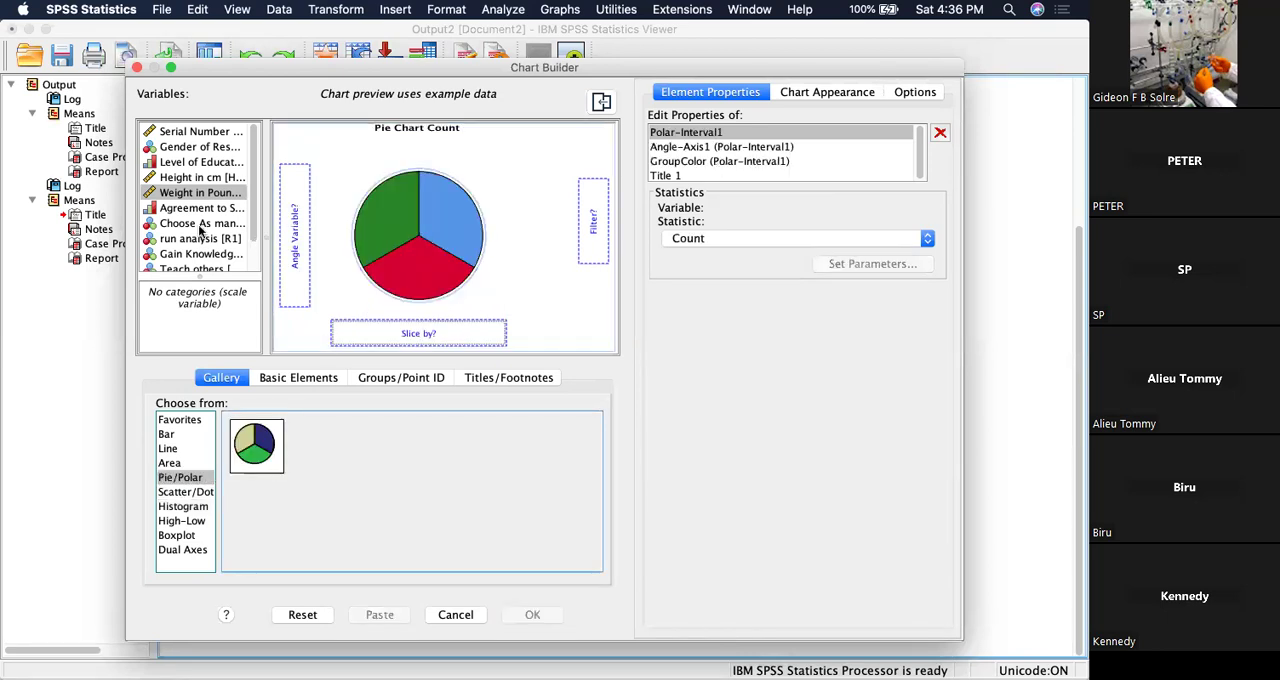
left_click(181, 208)
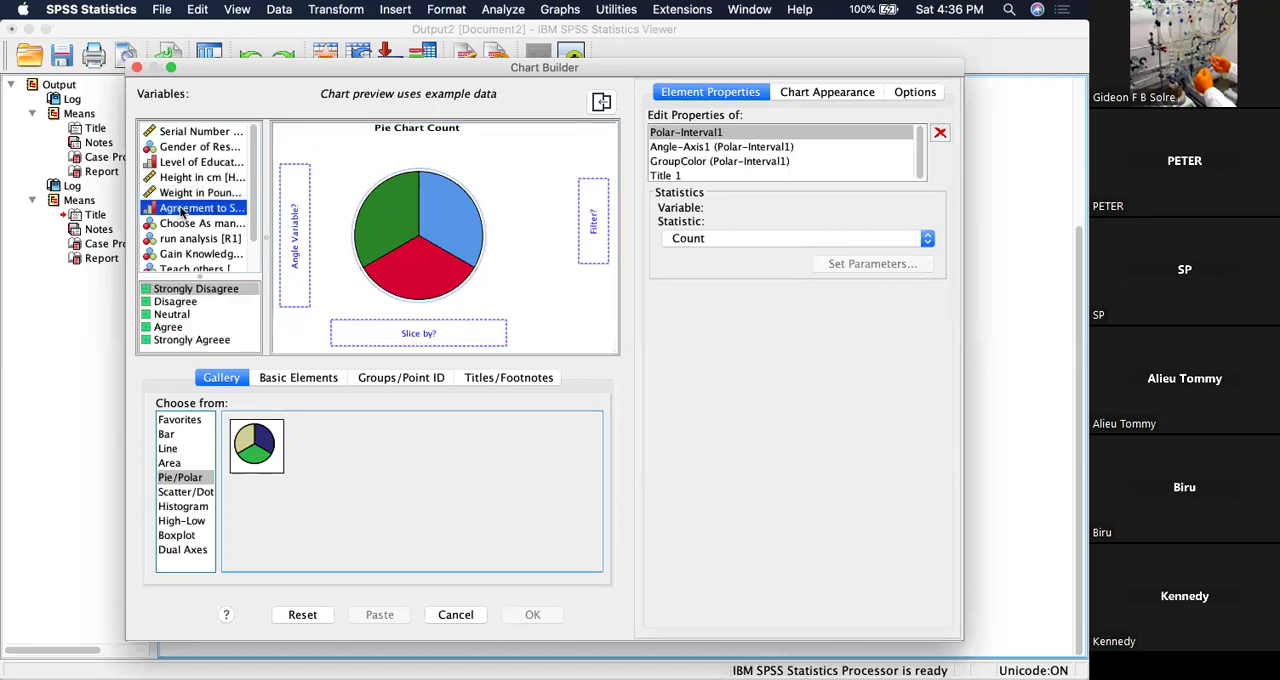
left_click_drag(181, 210, 371, 335)
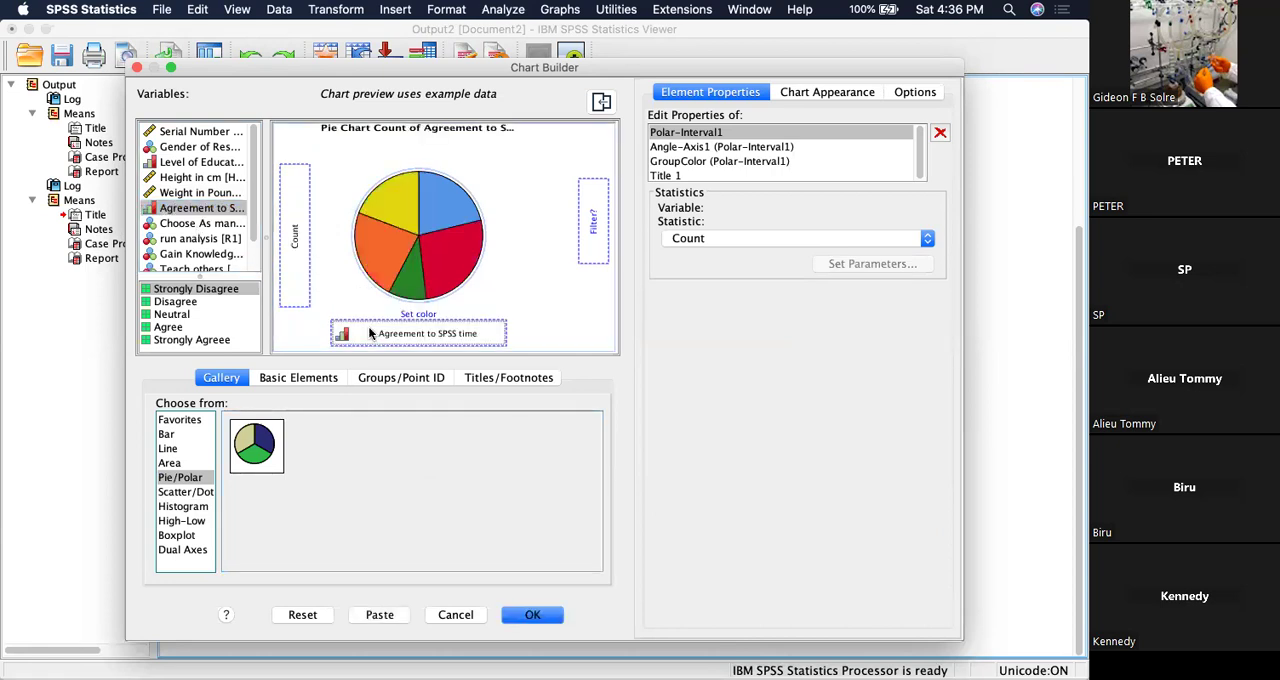
right_click(437, 221)
left_click(413, 246)
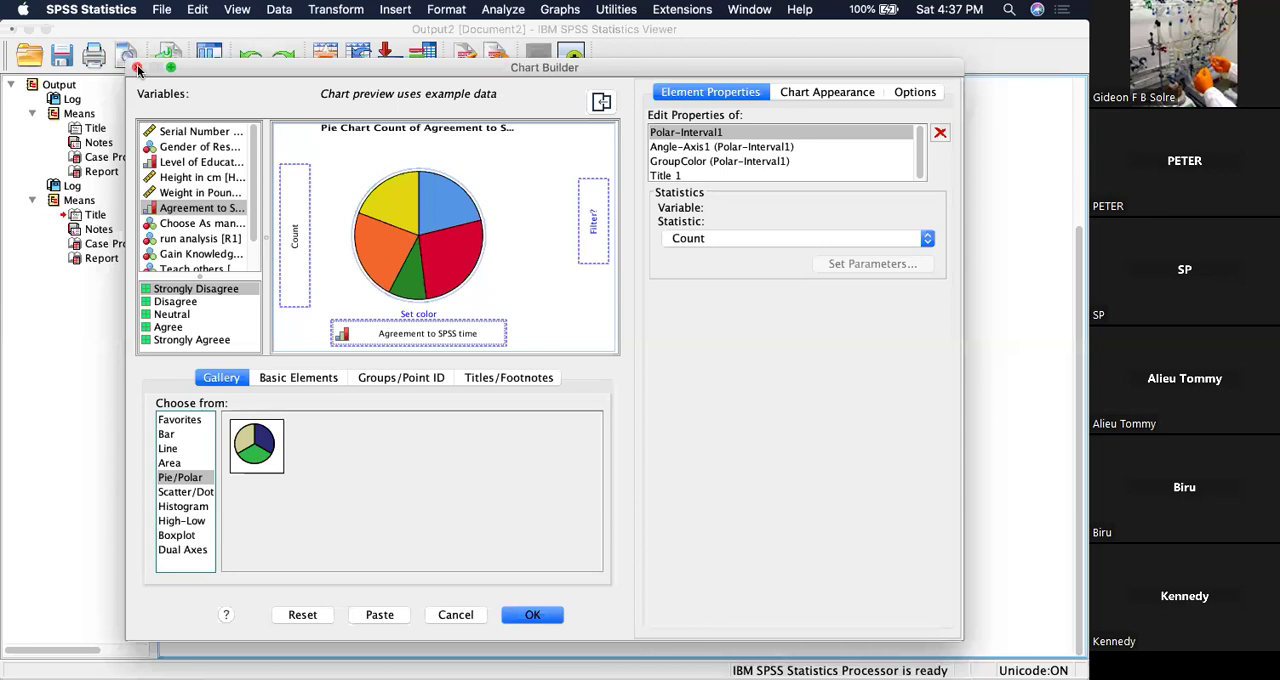
left_click(136, 68)
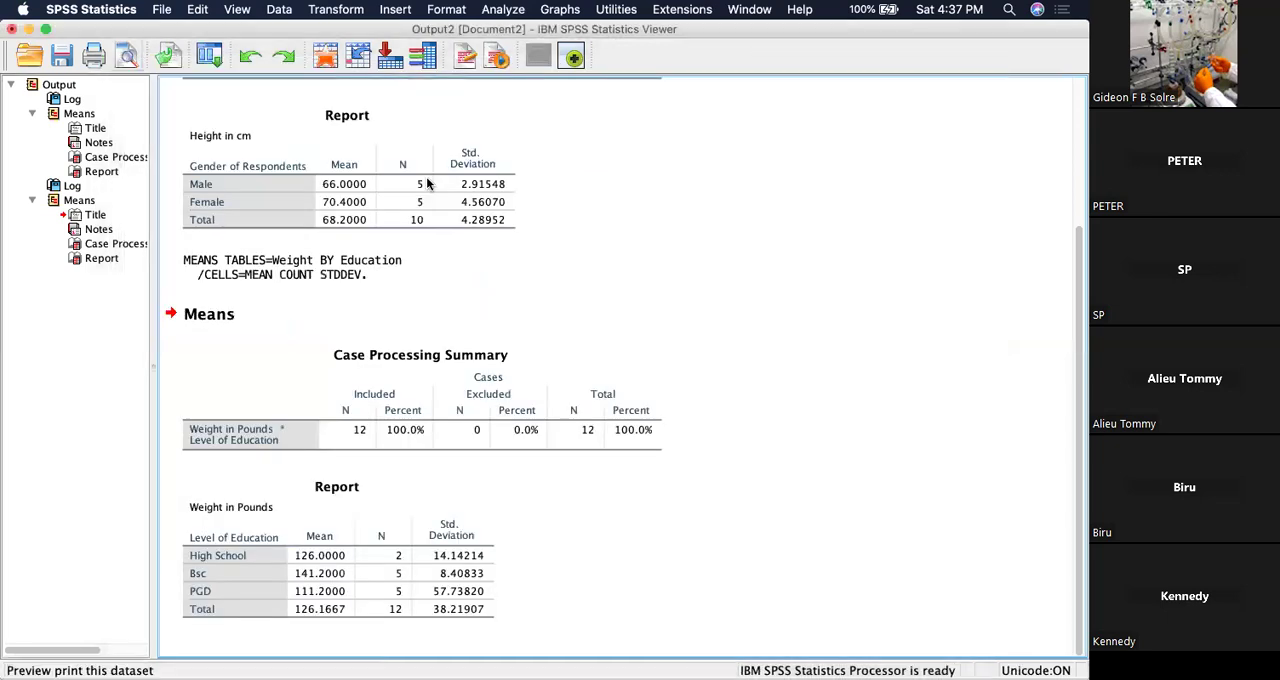
left_click(510, 10)
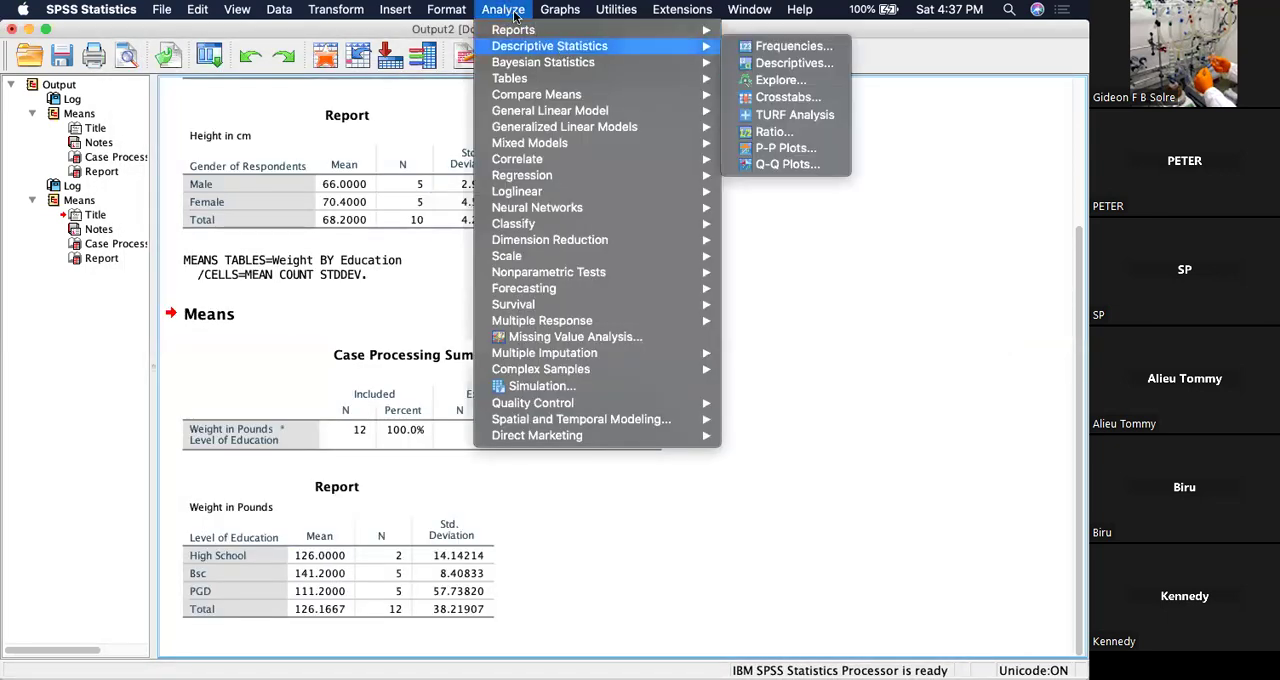
mouse_move(531, 51)
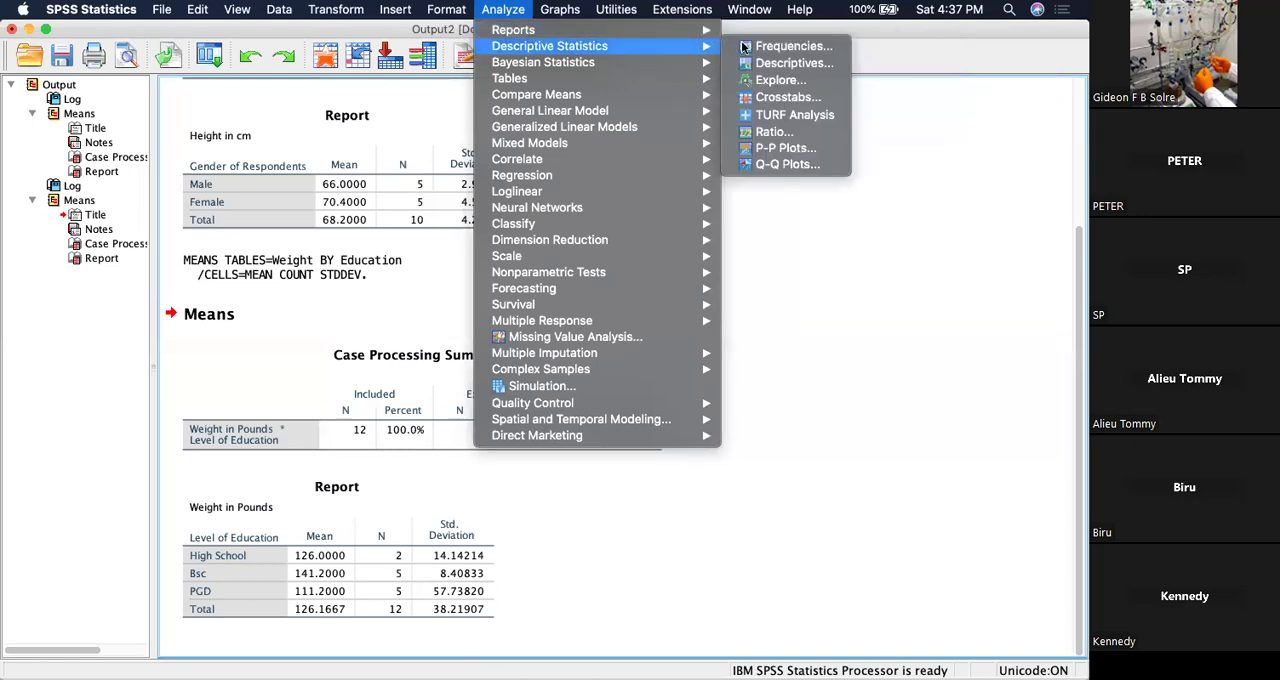
left_click(788, 63)
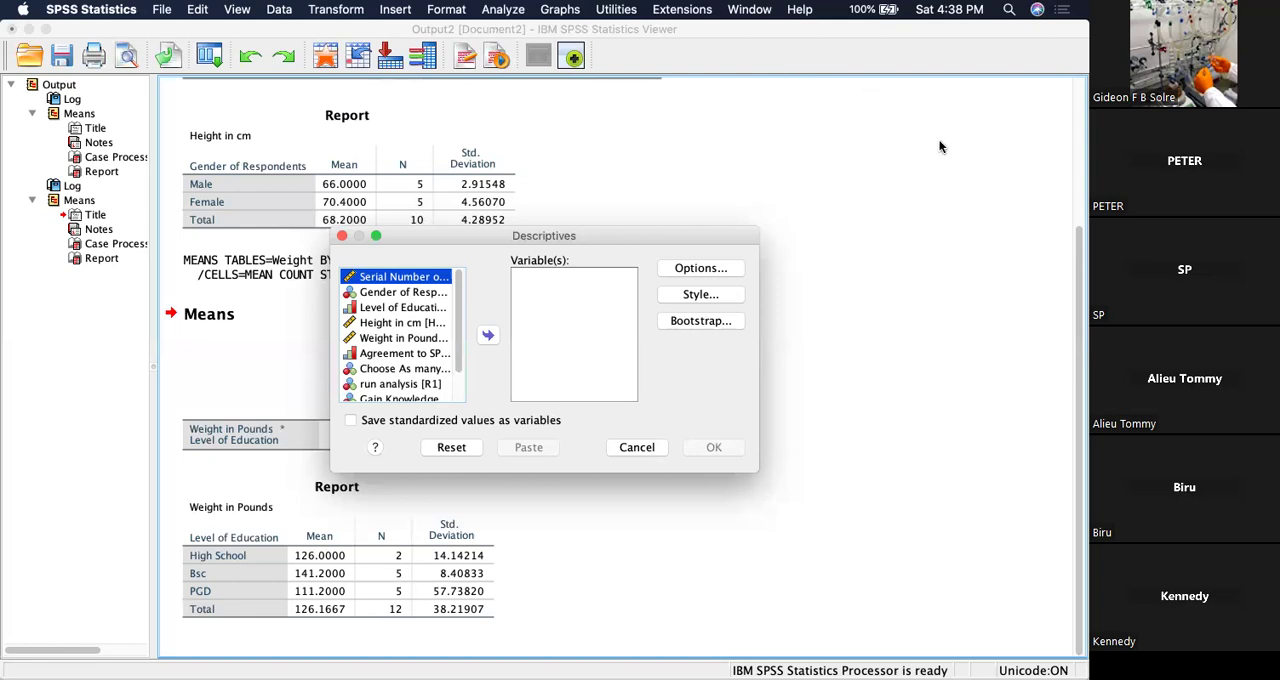
left_click(637, 447)
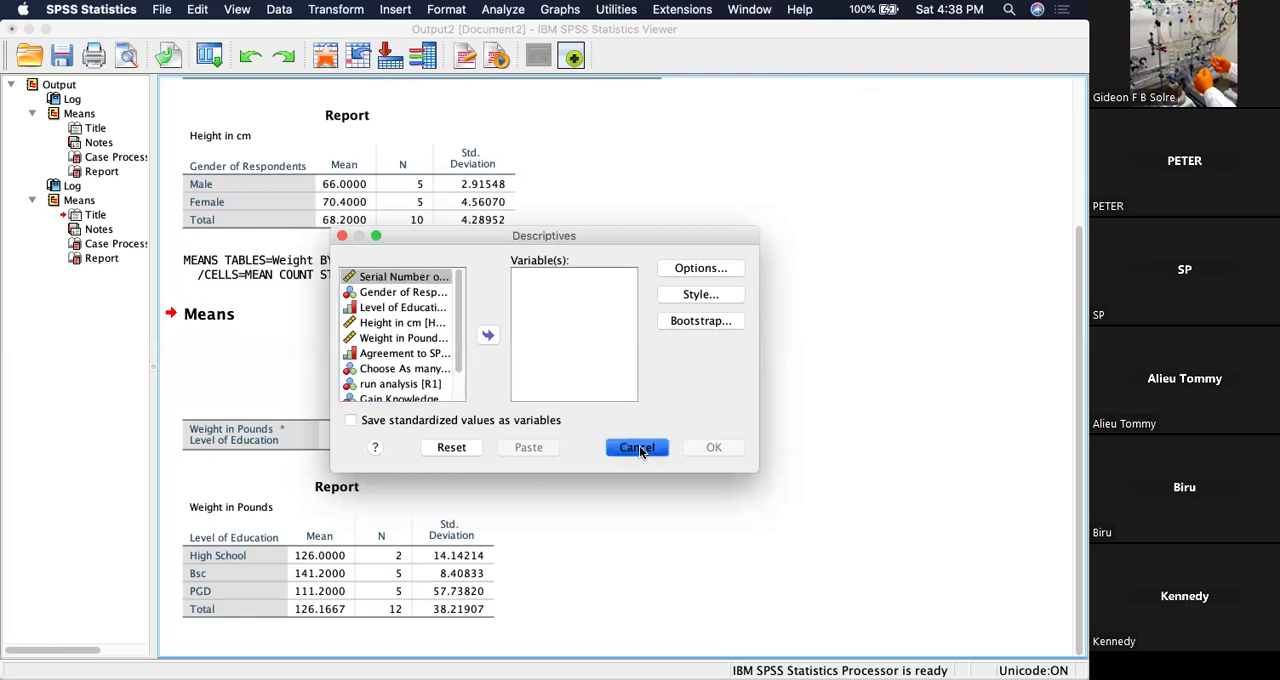
Review the statistics available for the Frequencies analysis and close it without running.
left_click(503, 9)
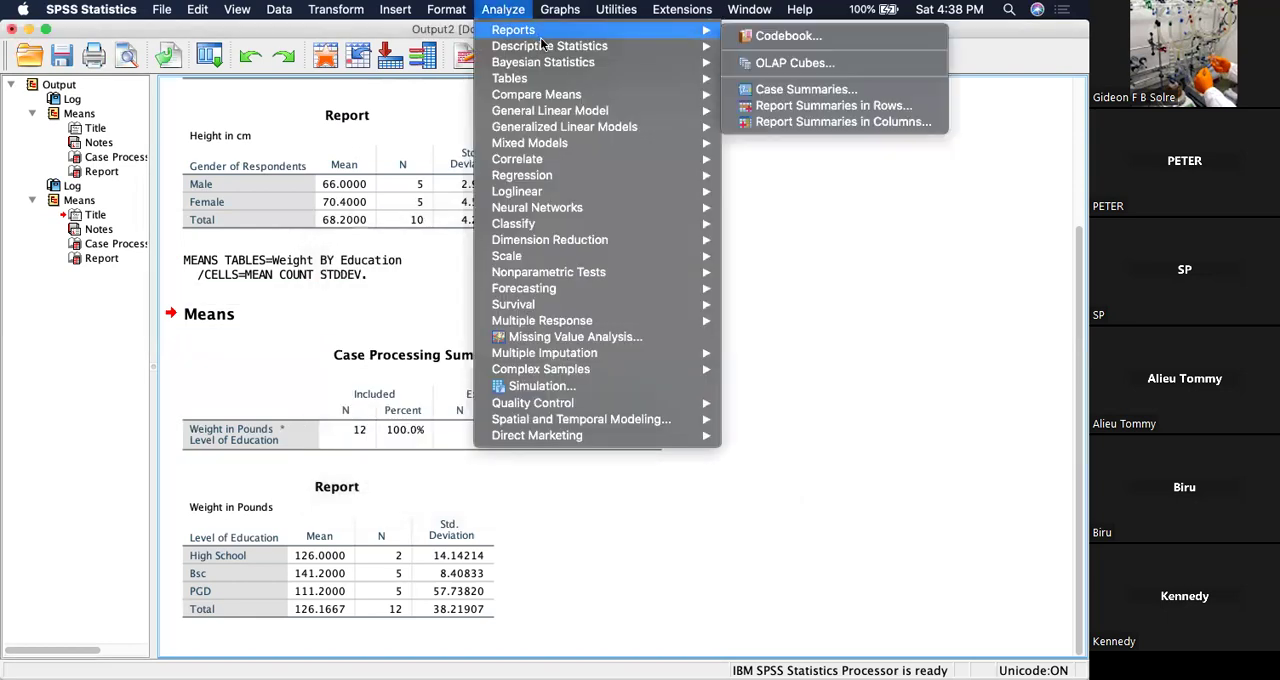
mouse_move(678, 46)
left_click(789, 46)
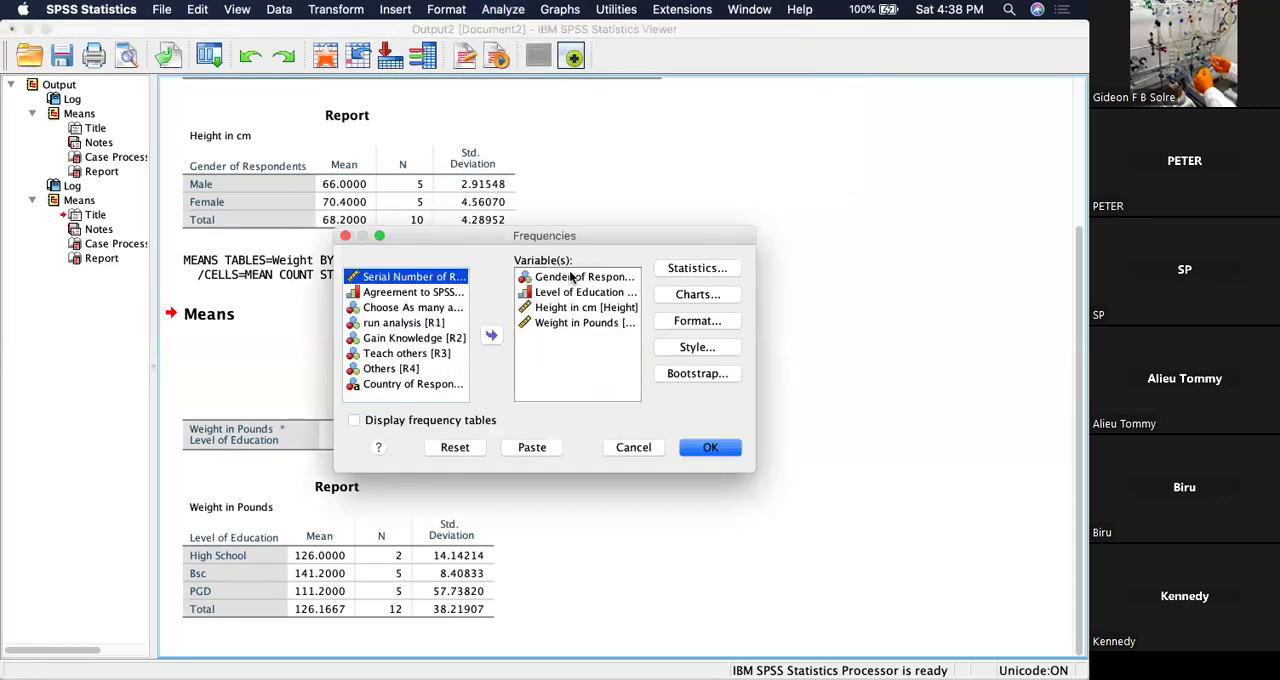
left_click(690, 267)
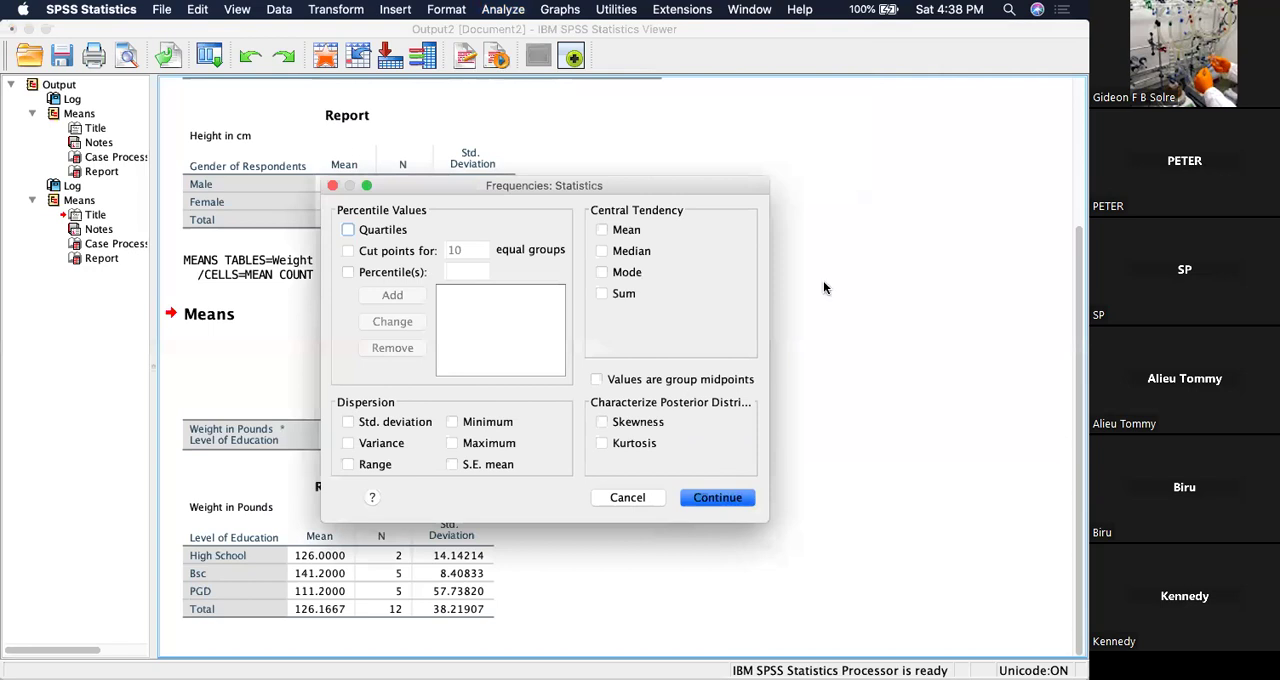
left_click(638, 498)
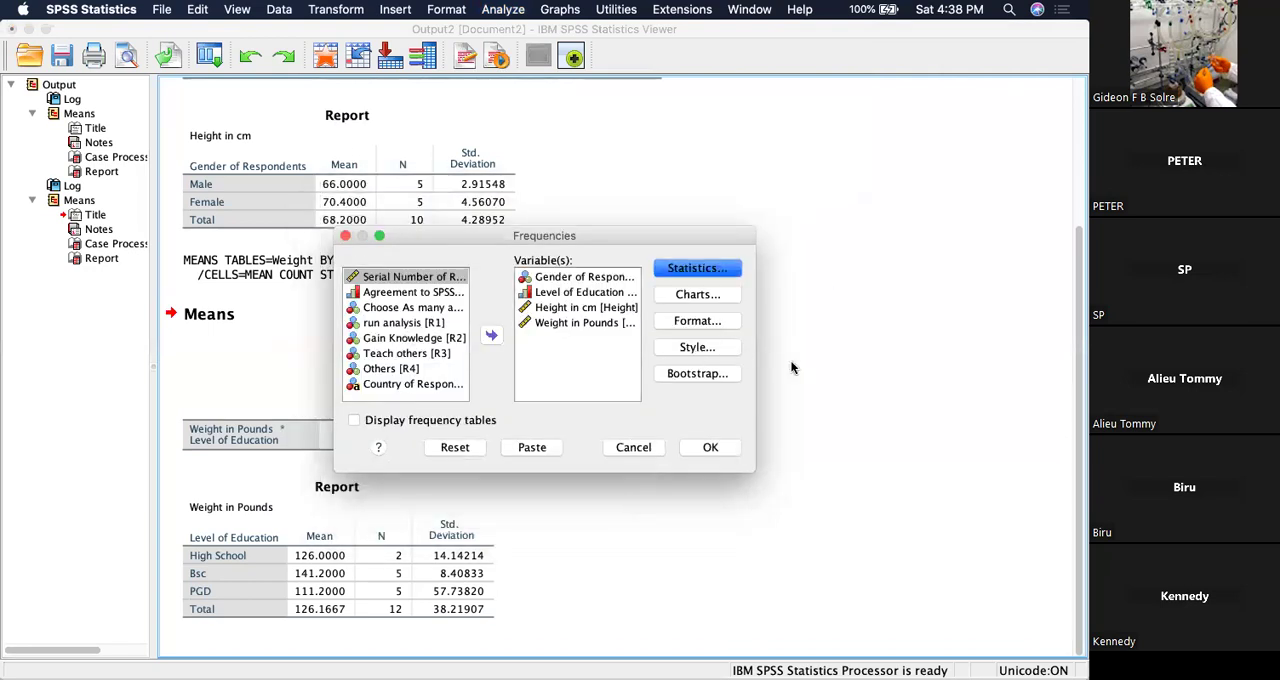
left_click(632, 447)
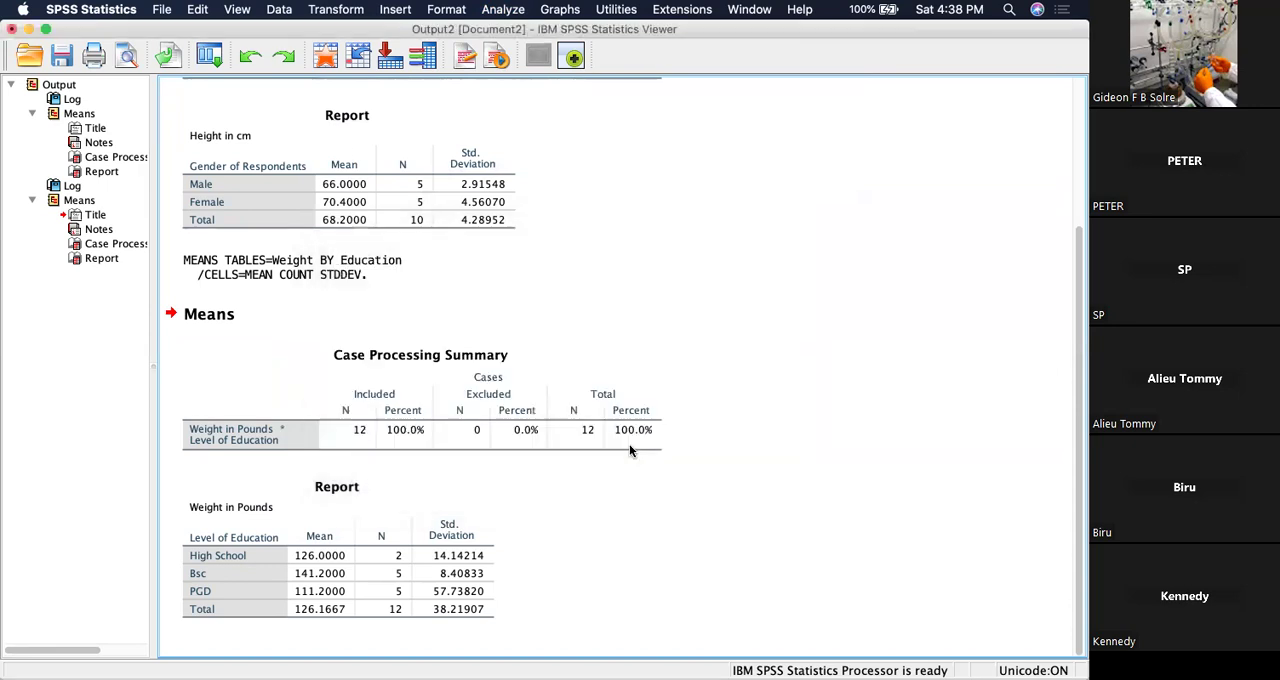
Set up a Descriptives analysis of Height in cm and Weight in Pounds that saves standardized values as variables.
left_click(502, 10)
mouse_move(518, 46)
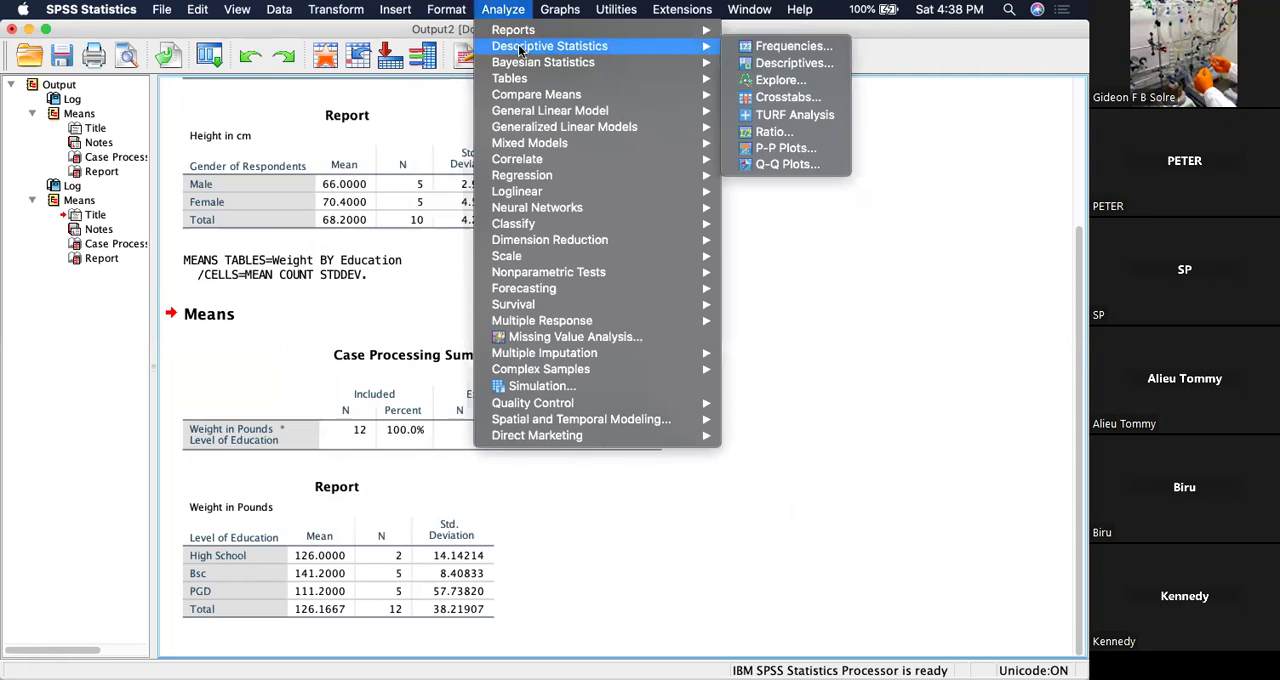
left_click(765, 62)
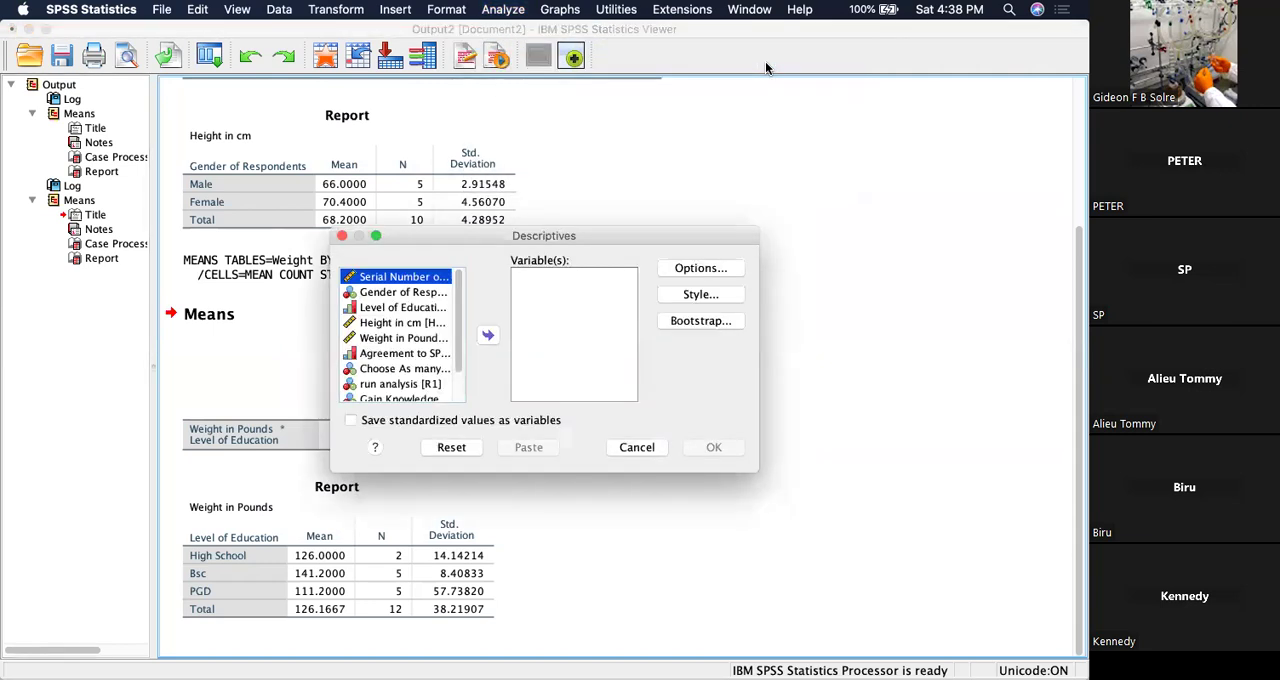
left_click(400, 322)
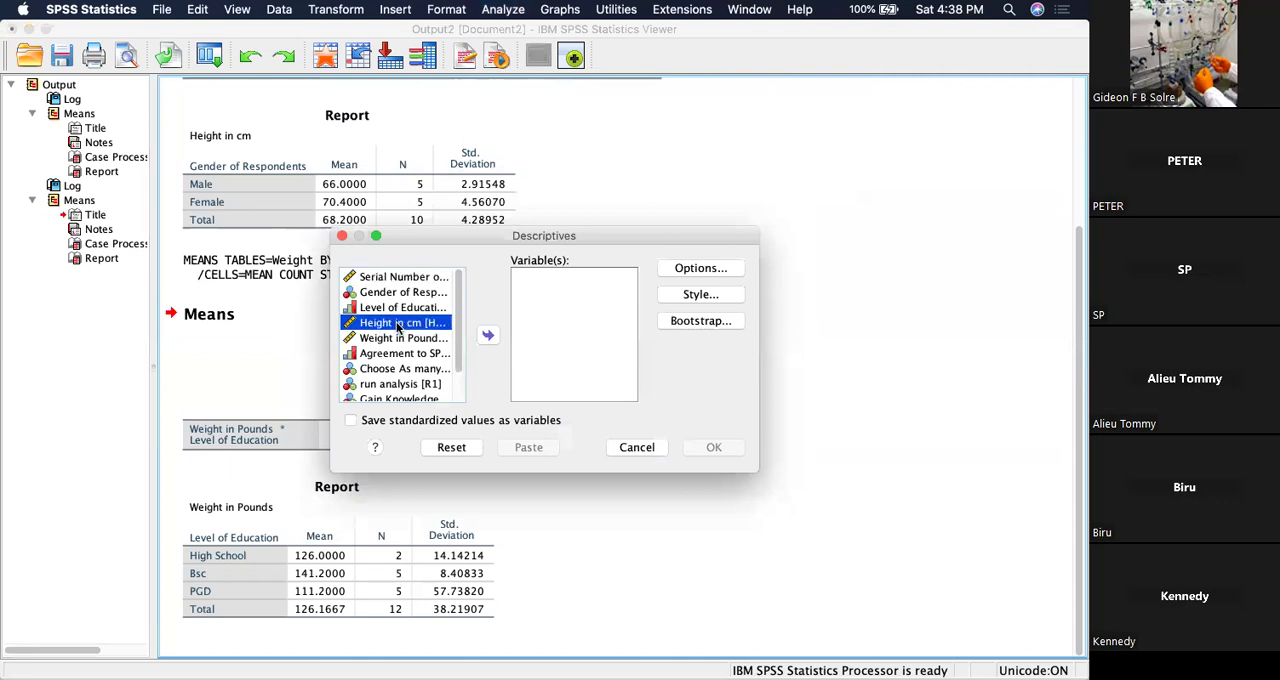
left_click(400, 338, "shift")
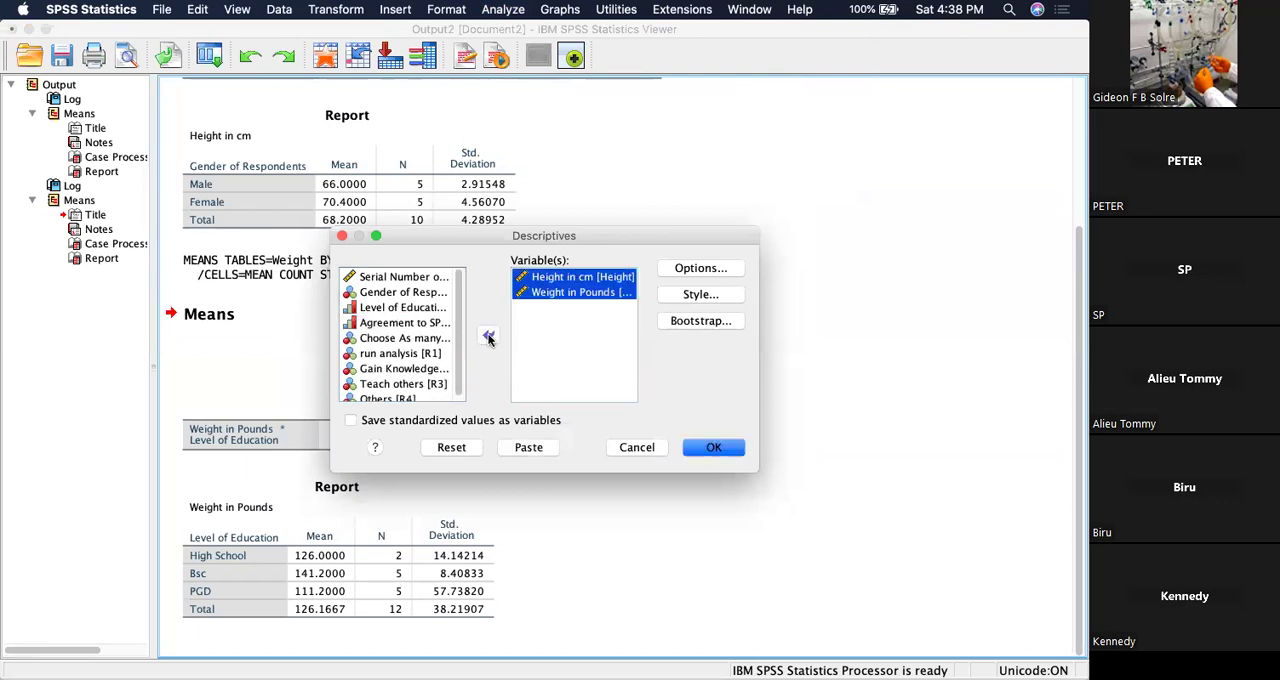
left_click(351, 421)
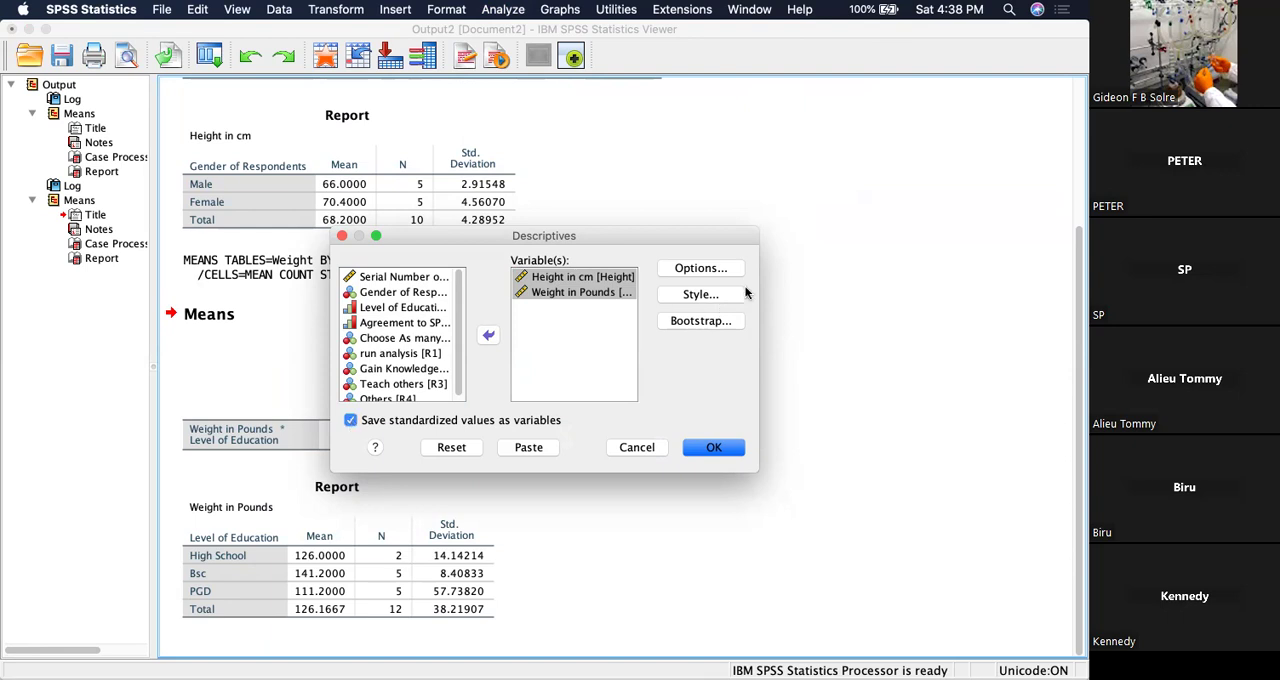
Keep the mean, standard deviation, minimum and maximum options and run the Descriptives analysis.
left_click(714, 270)
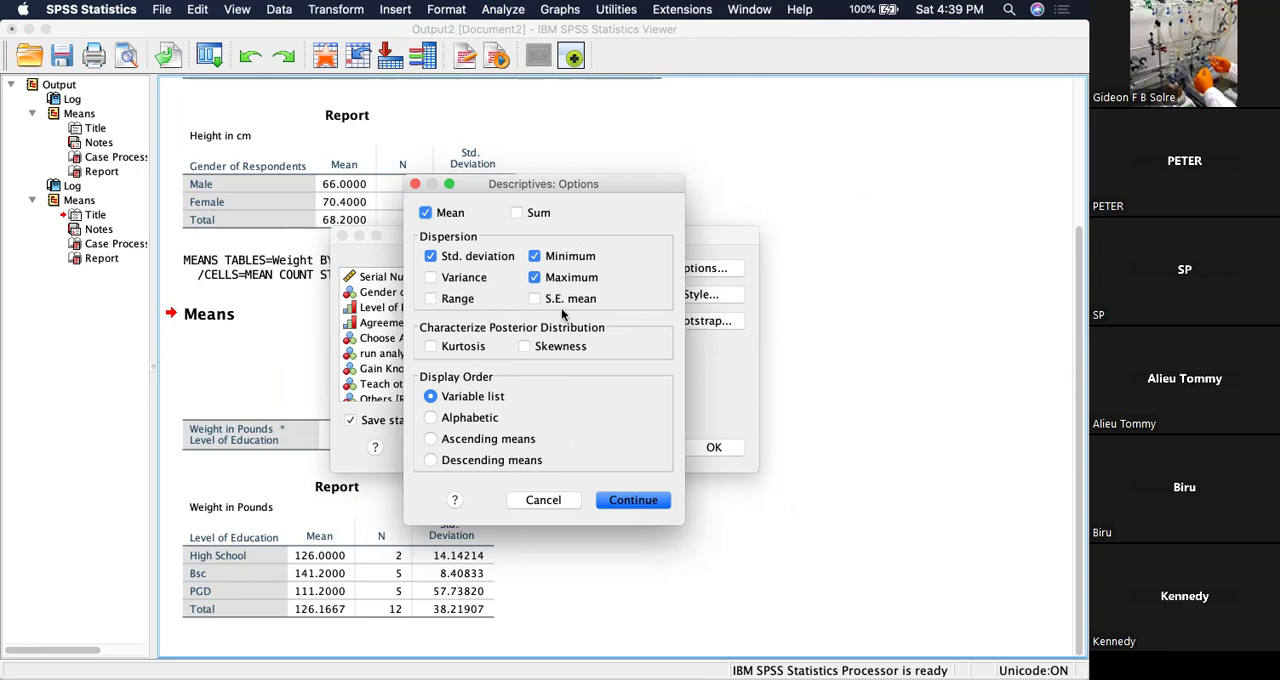
left_click(650, 510)
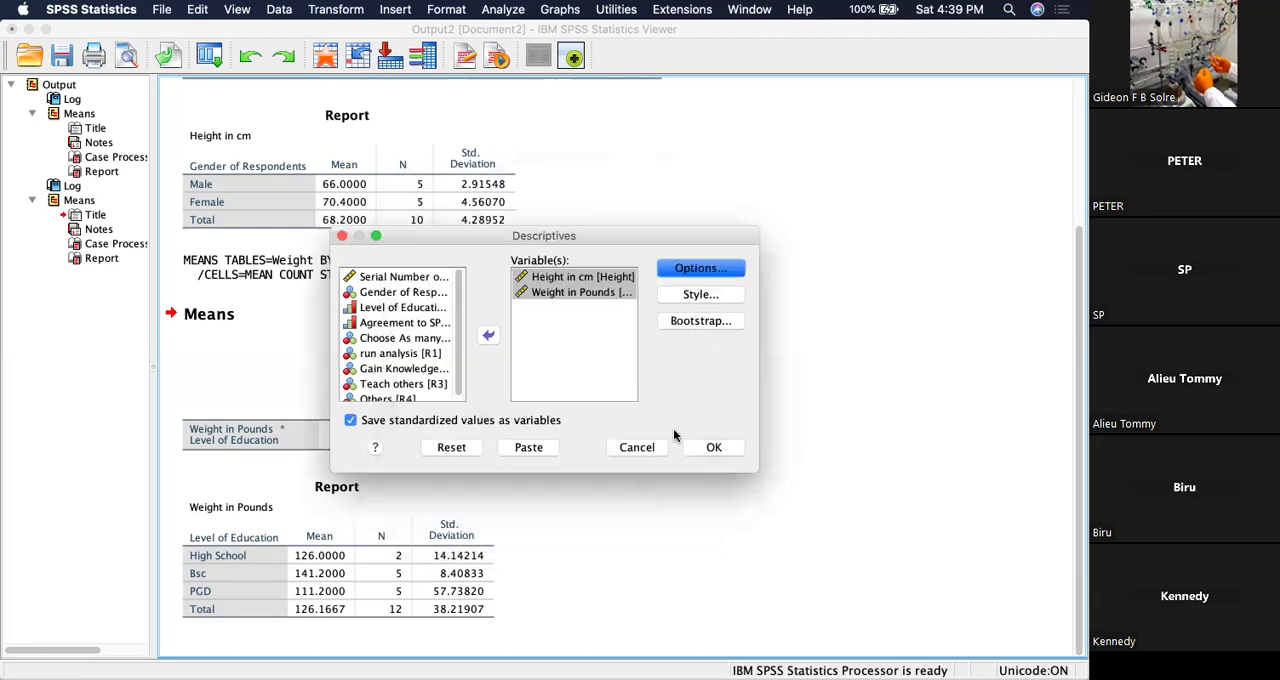
left_click(705, 448)
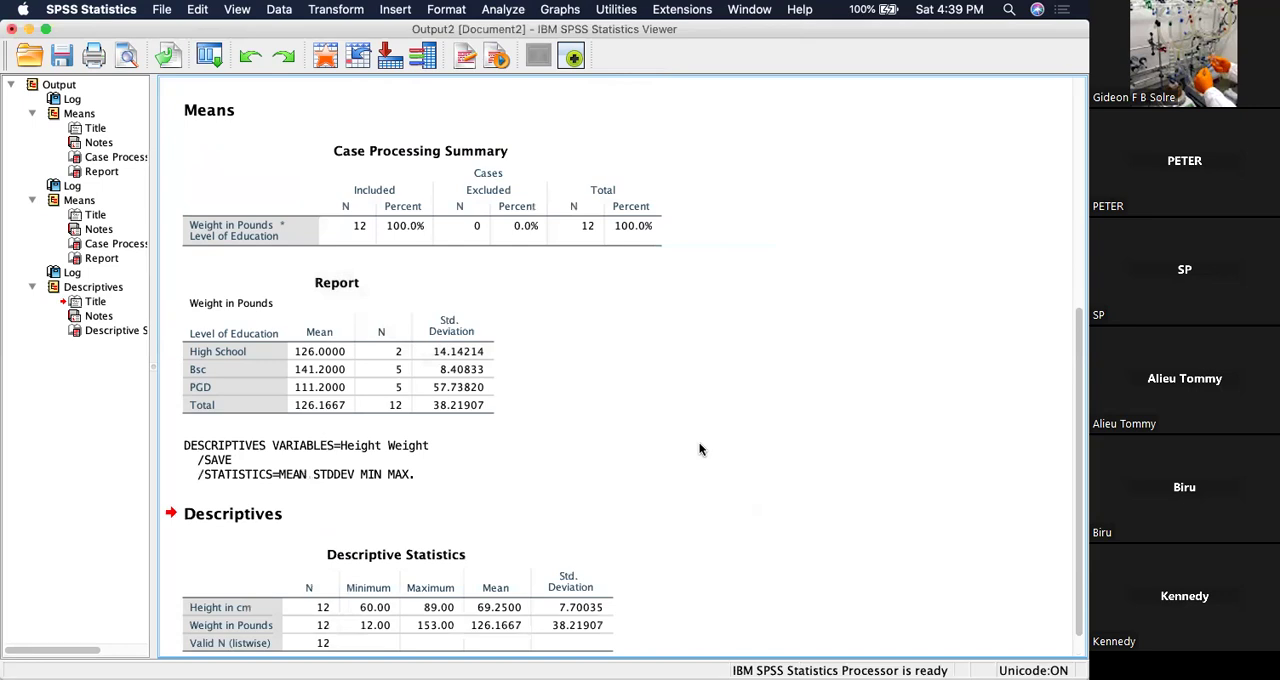
Look over the Descriptives output and inspect the standardized height and weight columns in the Data Editor.
scroll(700, 449, "down", 2)
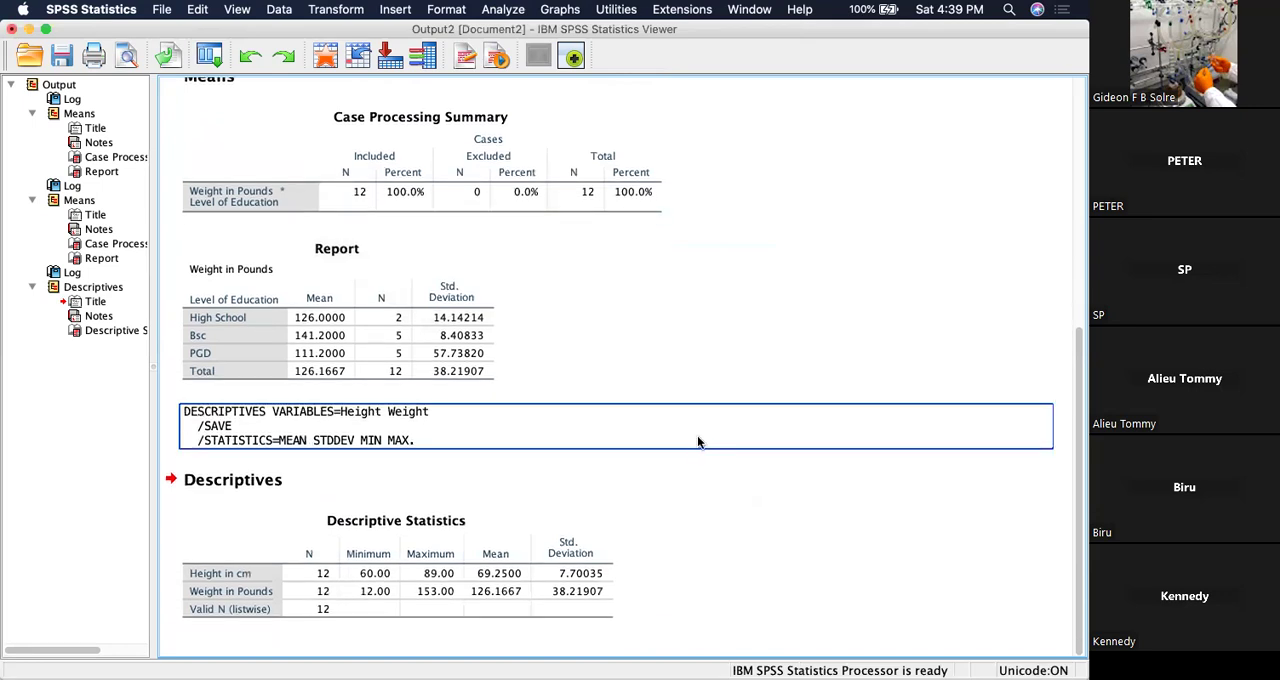
scroll(697, 425, "up", 10)
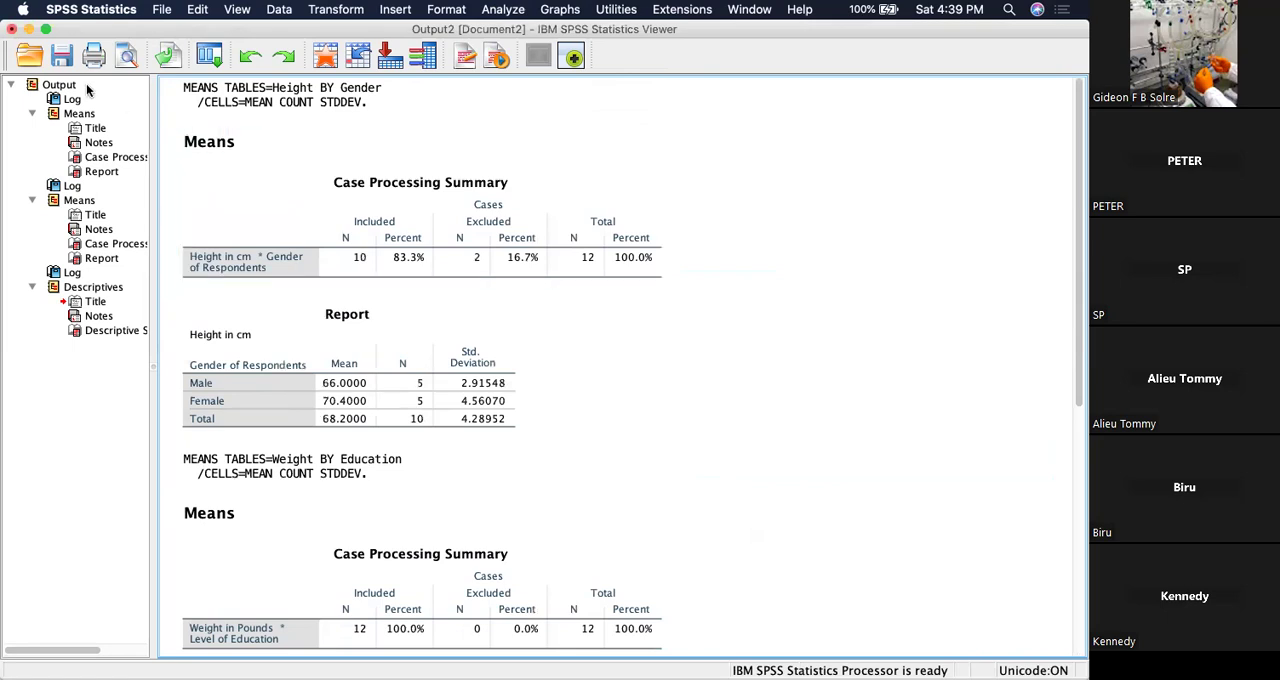
left_click(29, 30)
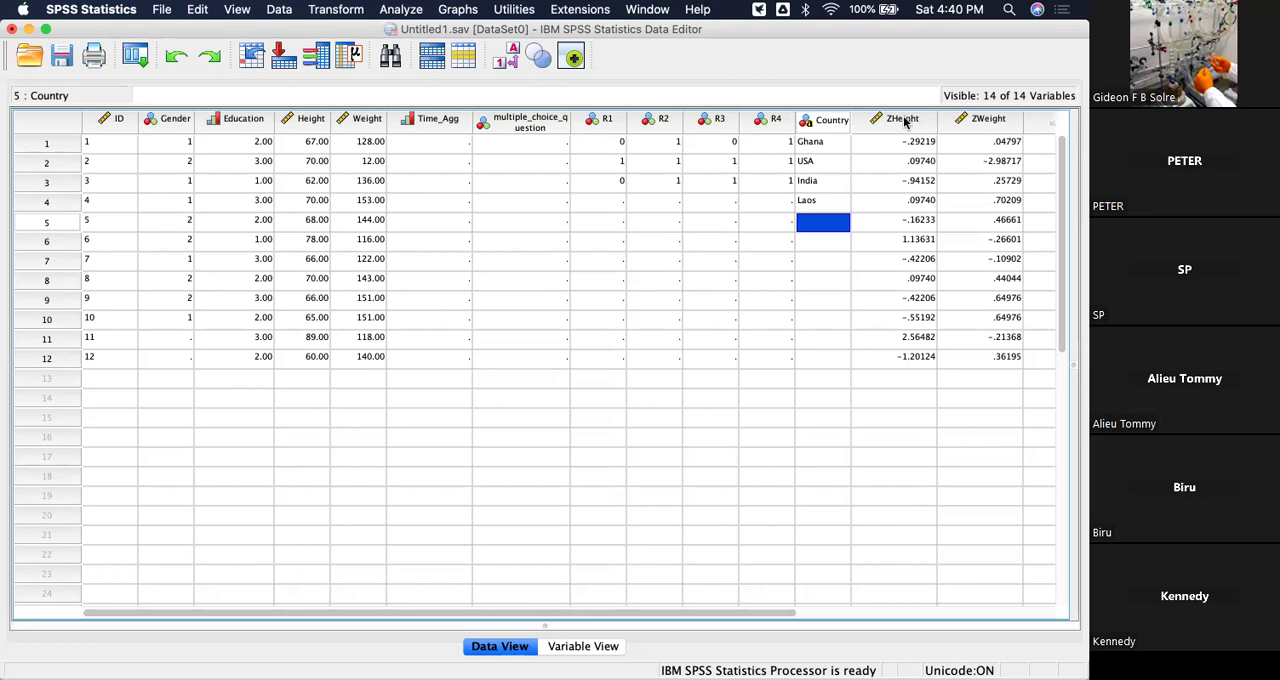
mouse_move(904, 121)
Start an Explore analysis with Height in cm and Weight in Pounds as the dependent variables.
left_click(404, 10)
mouse_move(451, 50)
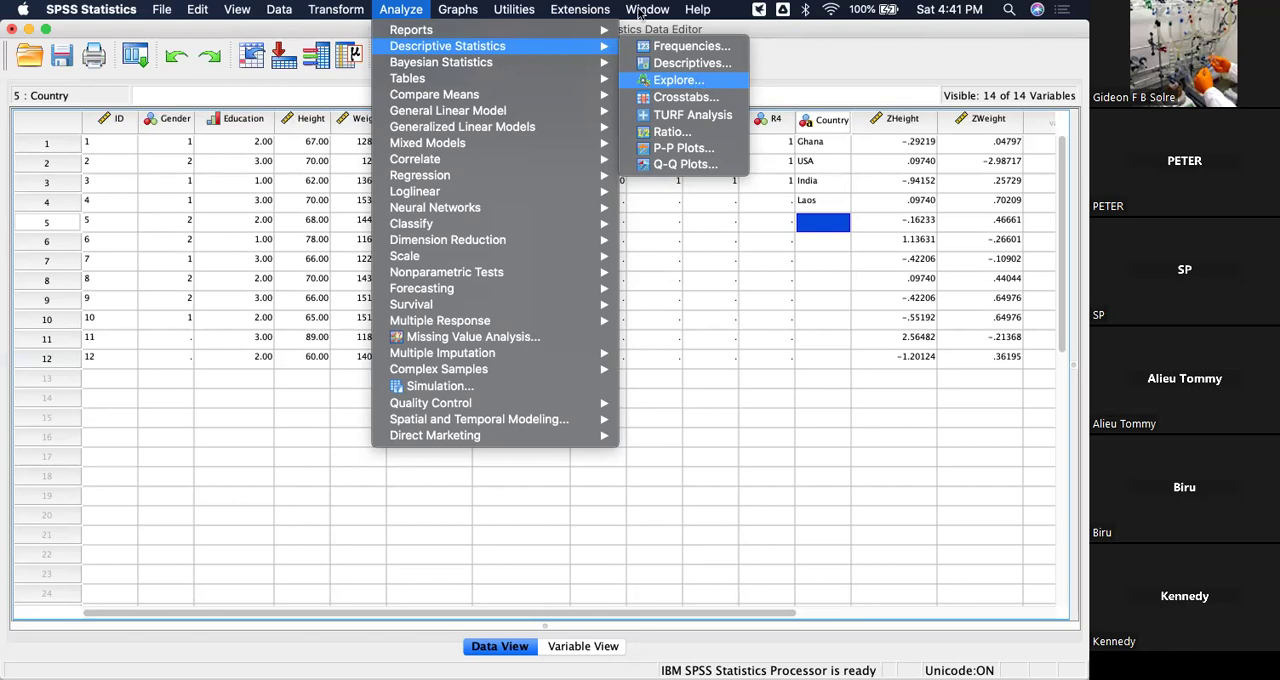
mouse_move(397, 12)
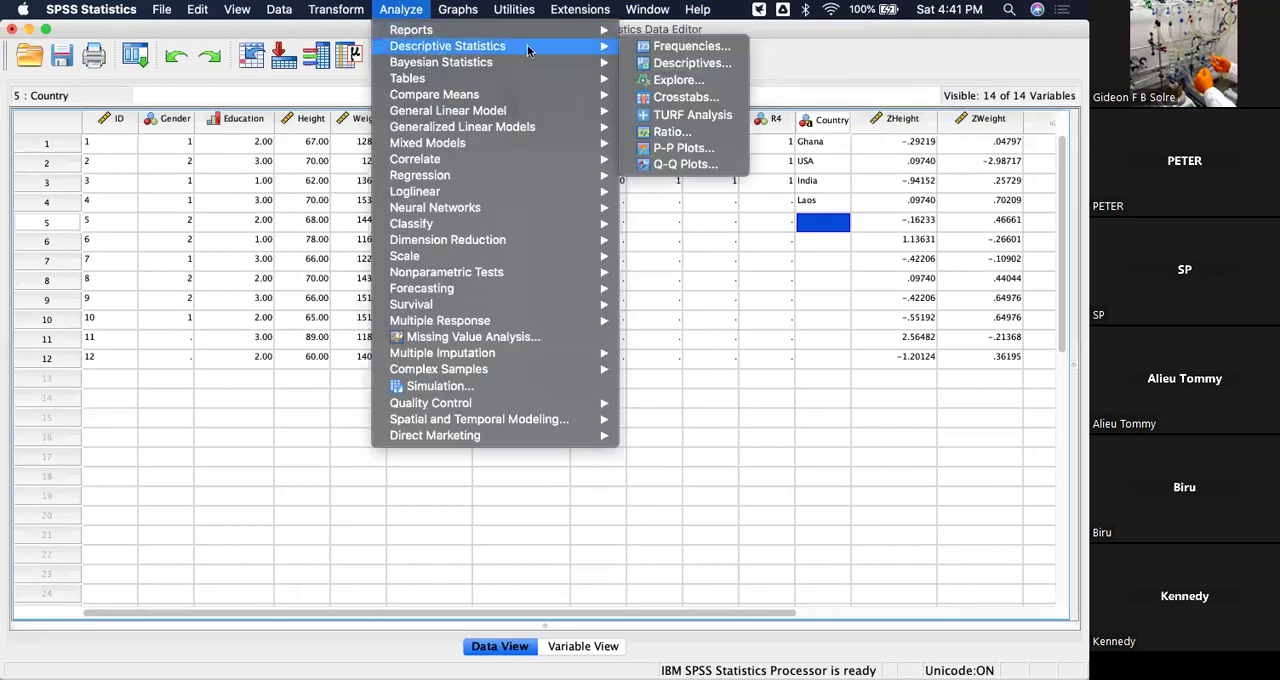
left_click(670, 81)
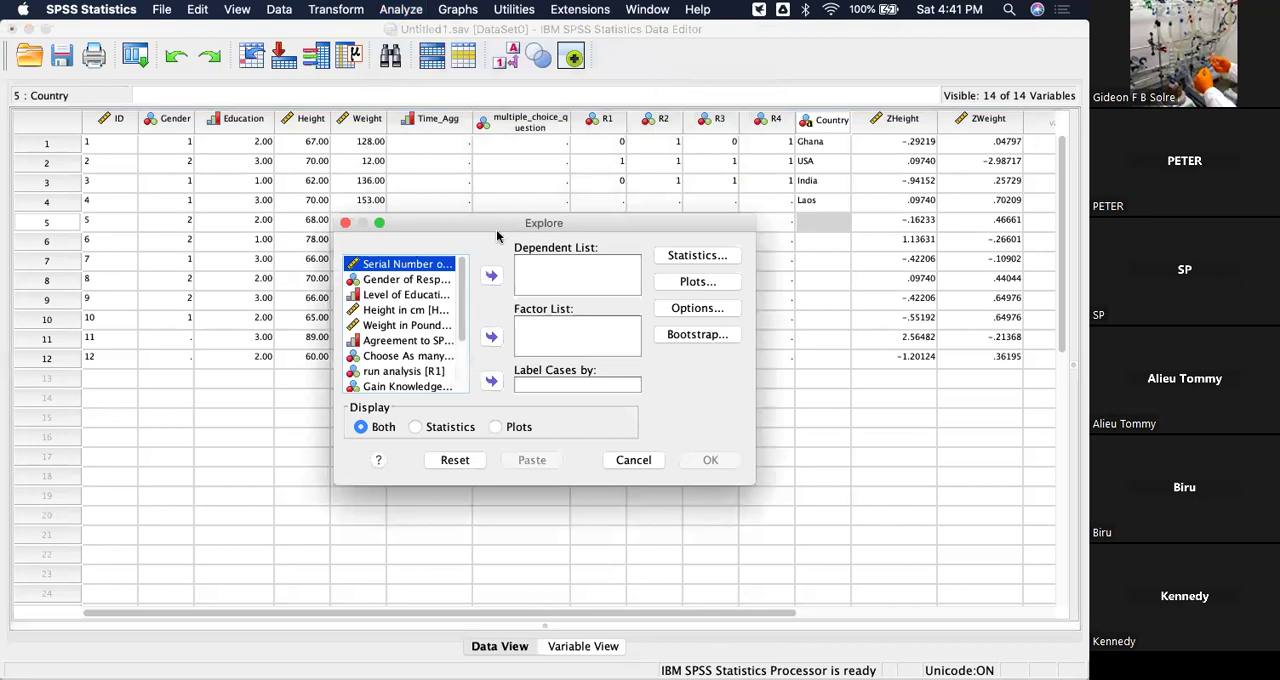
left_click(386, 312)
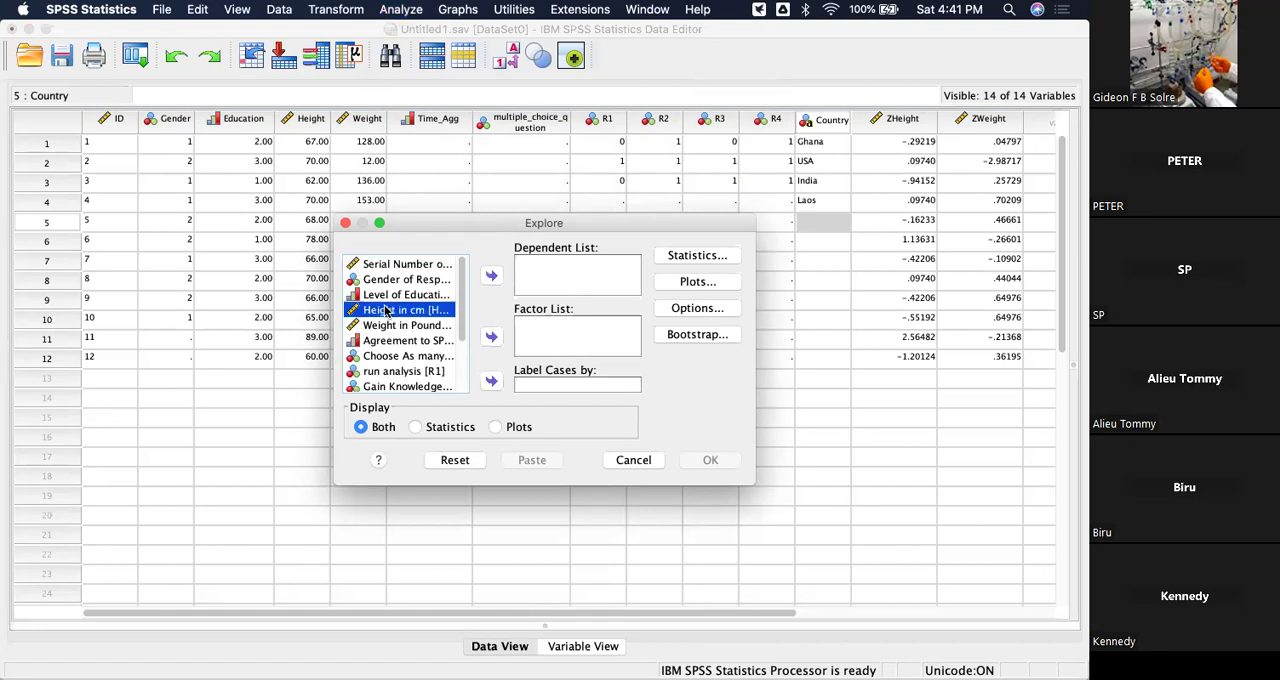
key("shift+Down")
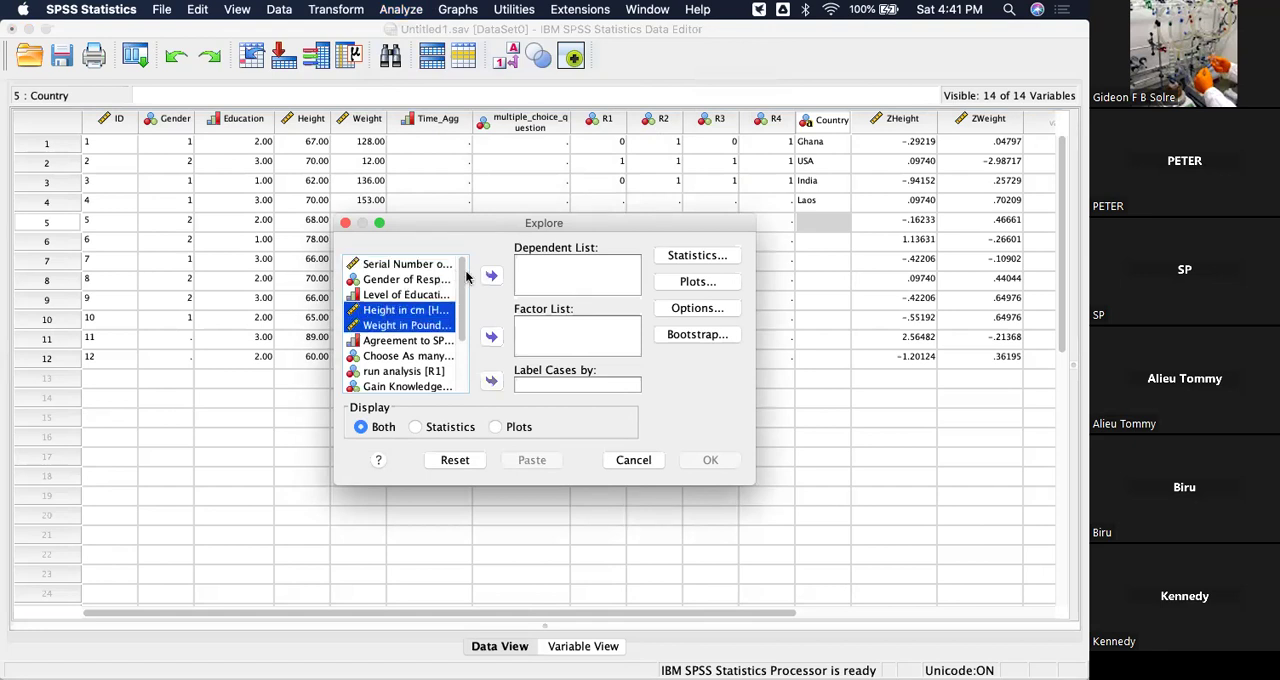
left_click(490, 277)
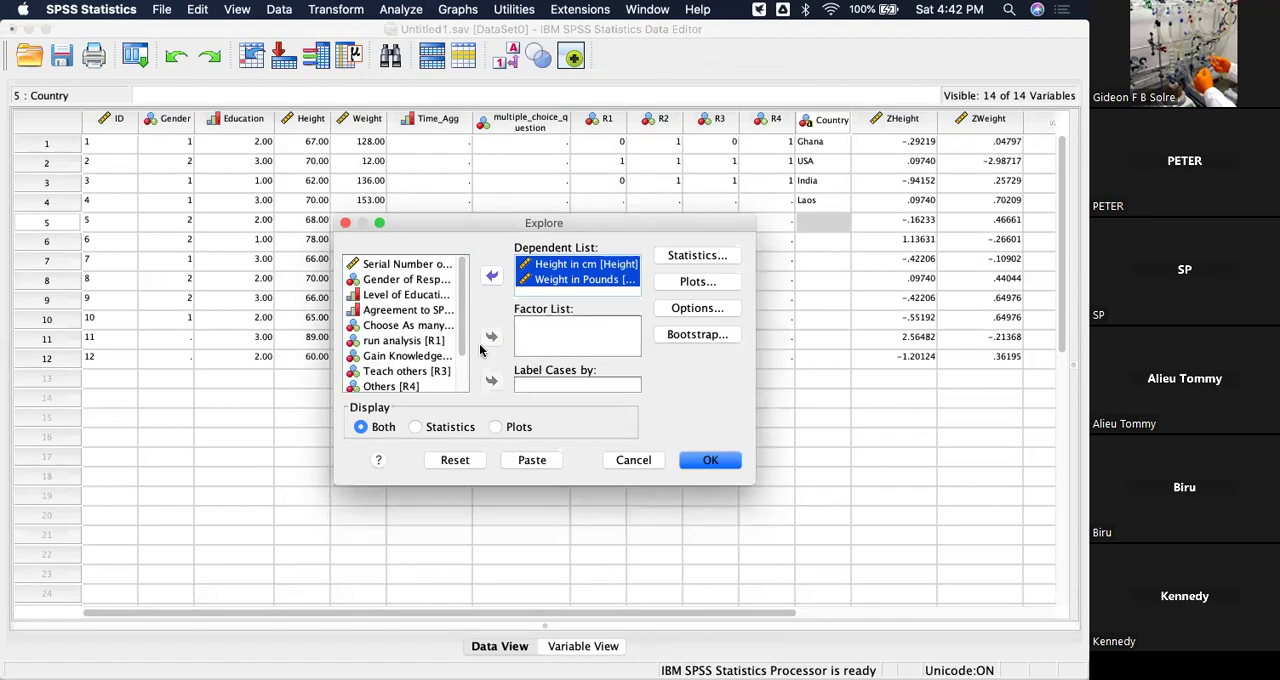
Add Outliers to the Explore statistics, keeping Descriptives with a 95% confidence interval for the mean.
left_click(697, 256)
left_click(425, 360)
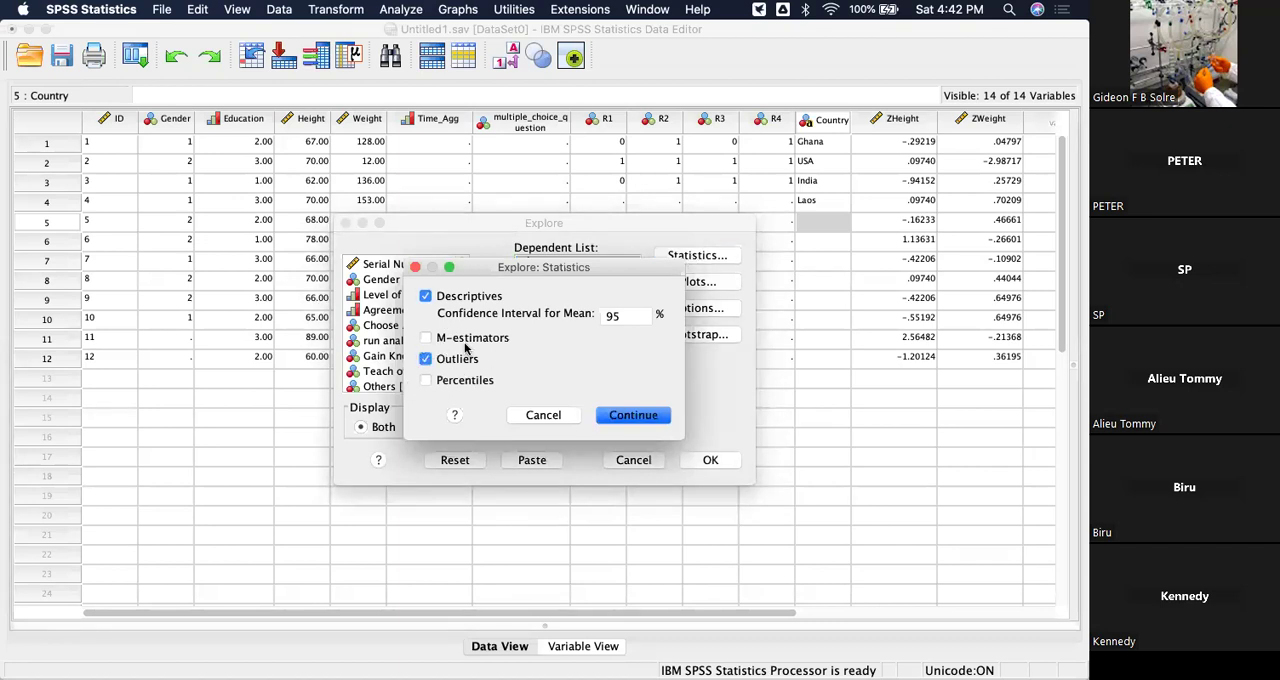
left_click(658, 416)
Include histograms and normality plots with tests in the Explore plots and run the analysis.
left_click(712, 282)
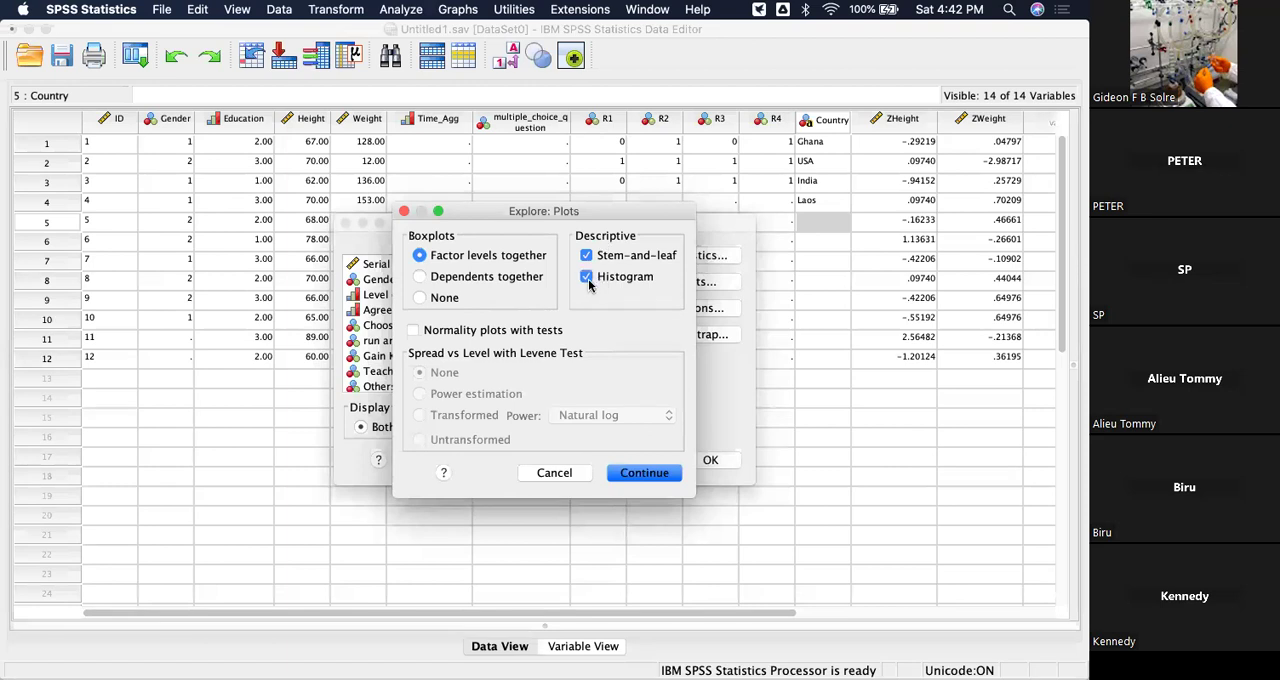
left_click(413, 337)
left_click(646, 479)
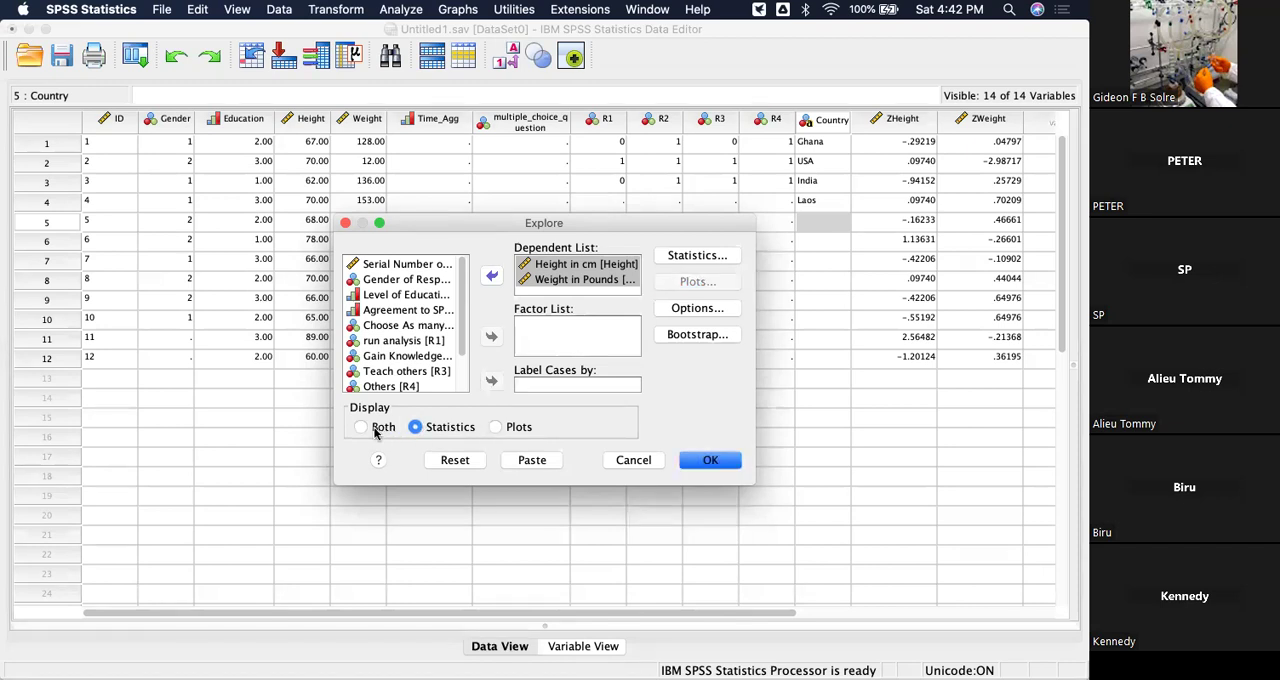
left_click(714, 461)
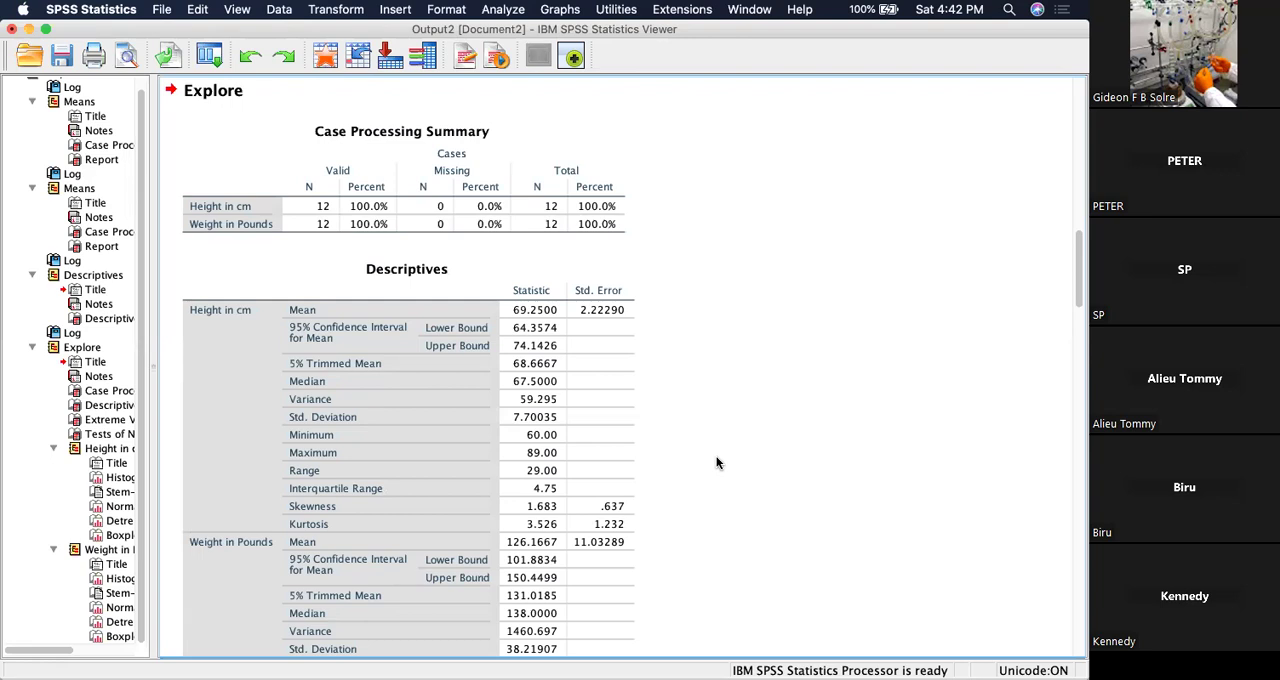
Examine the Explore output for height and weight, covering the Descriptives, Extreme Values, Tests of Normality and the height histogram.
scroll(716, 462, "down", 15)
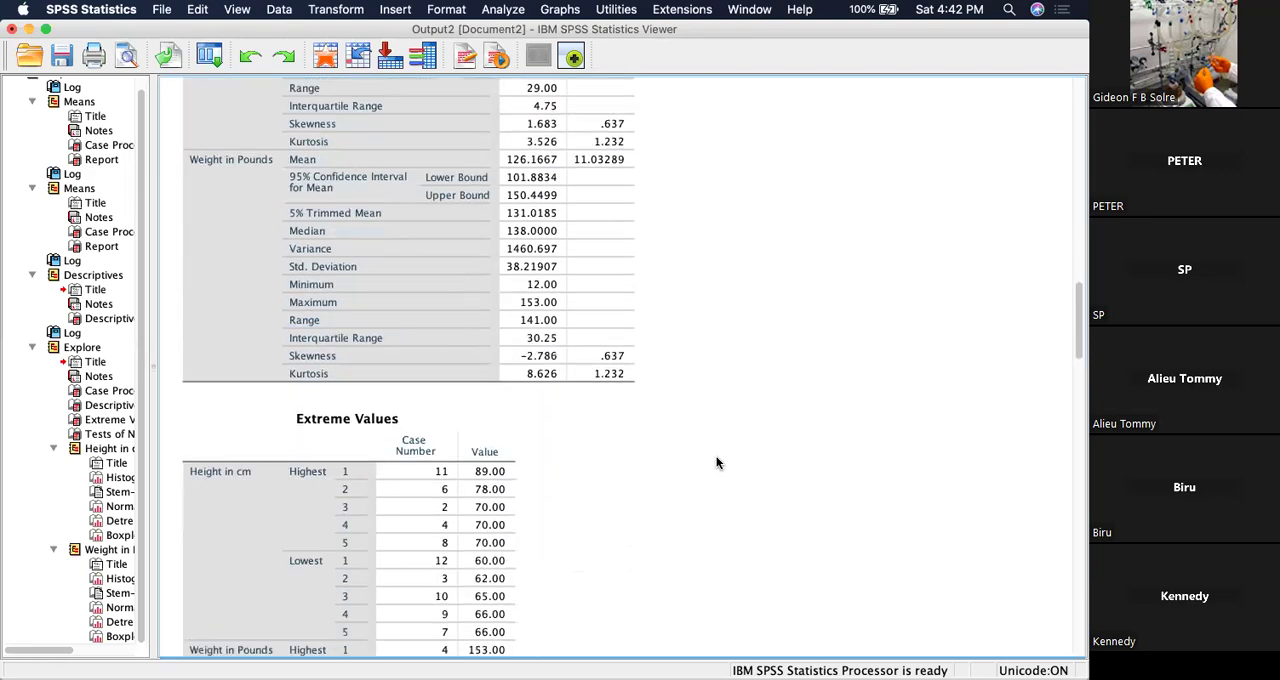
scroll(716, 462, "down", 3)
scroll(716, 462, "up", 15)
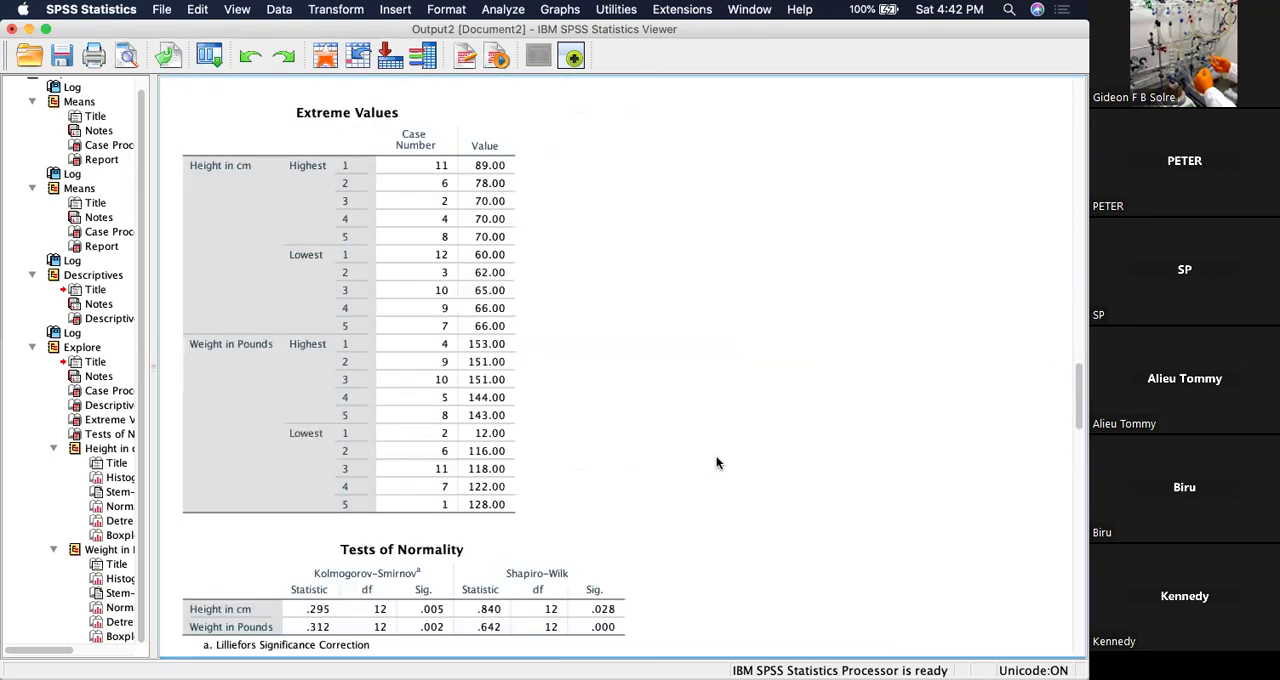
scroll(716, 462, "up", 5)
scroll(716, 462, "down", 10)
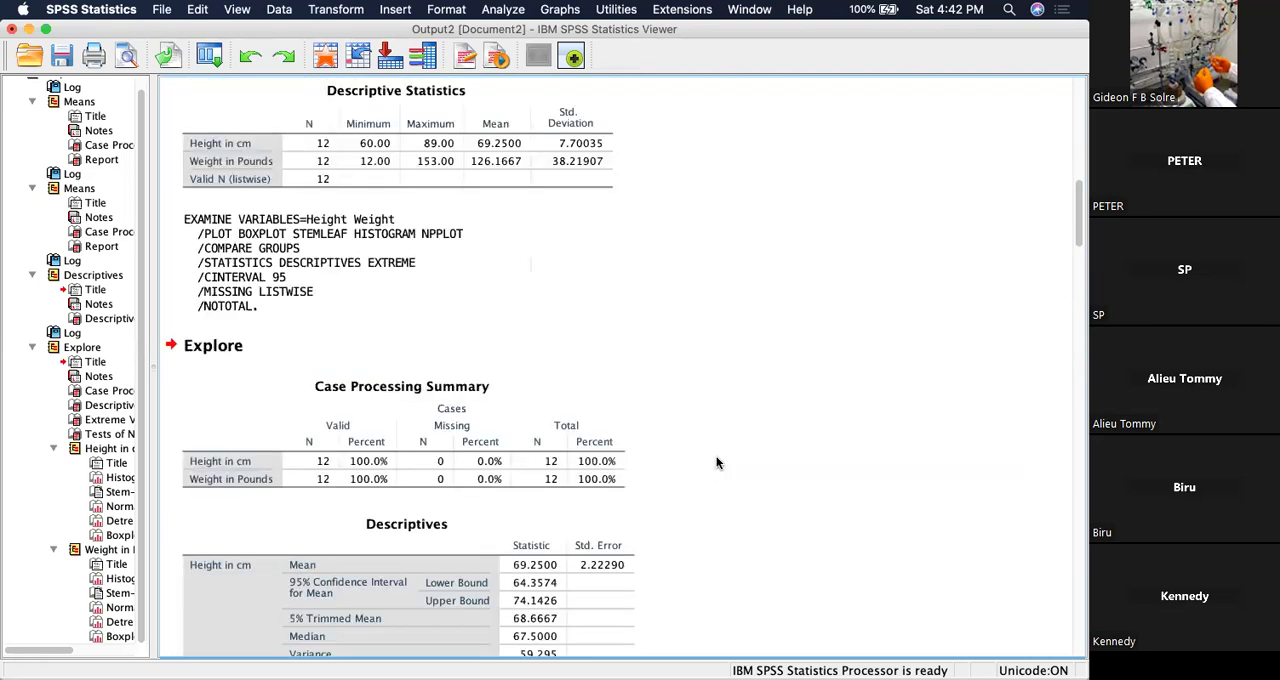
scroll(716, 462, "down", 5)
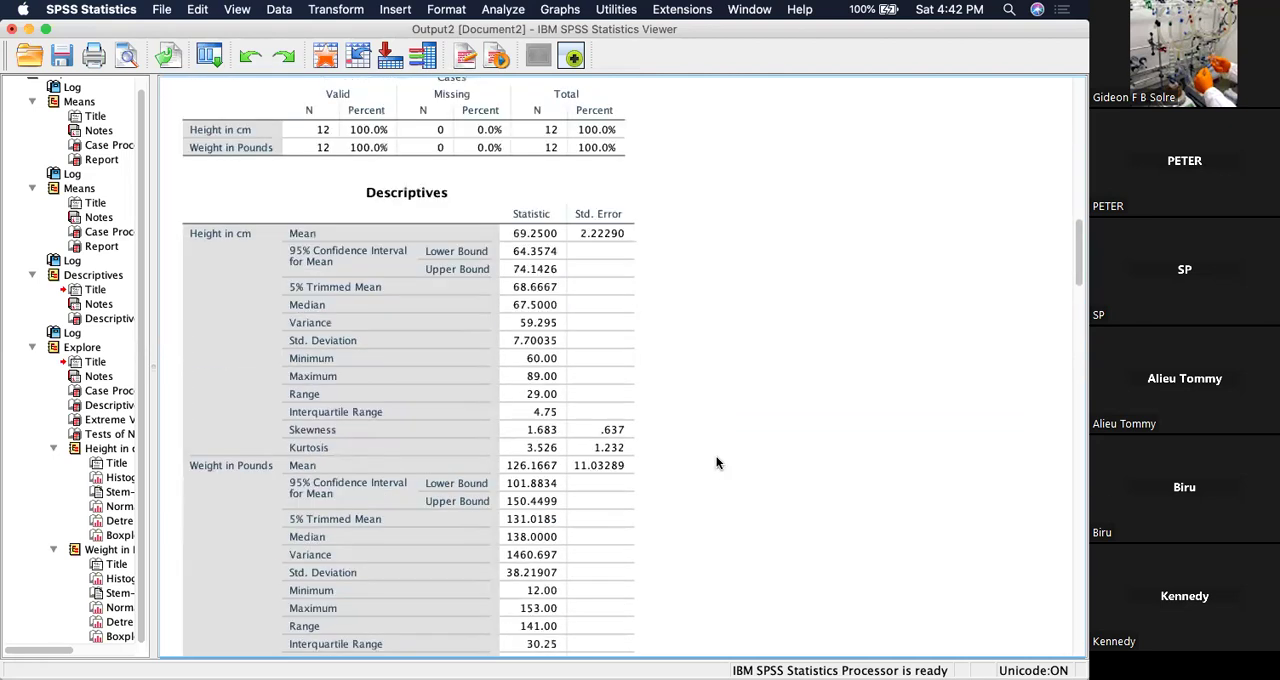
left_click(290, 170)
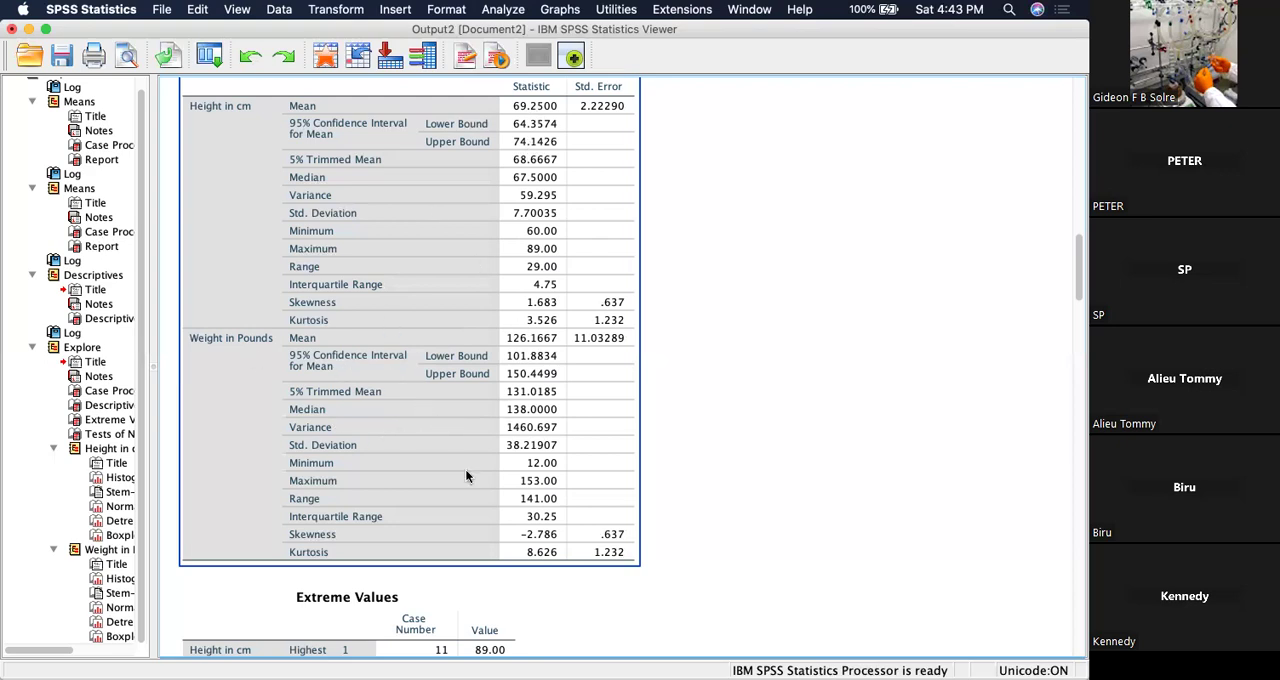
scroll(477, 488, "down", 10)
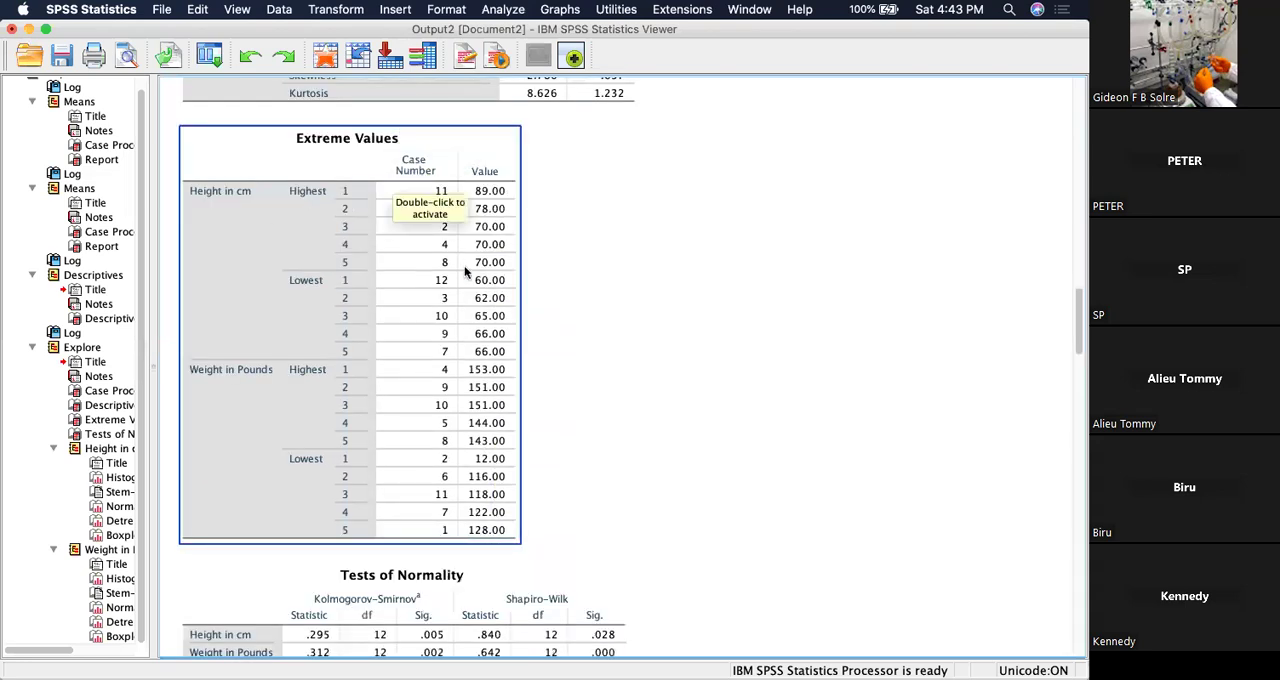
scroll(418, 355, "down", 5)
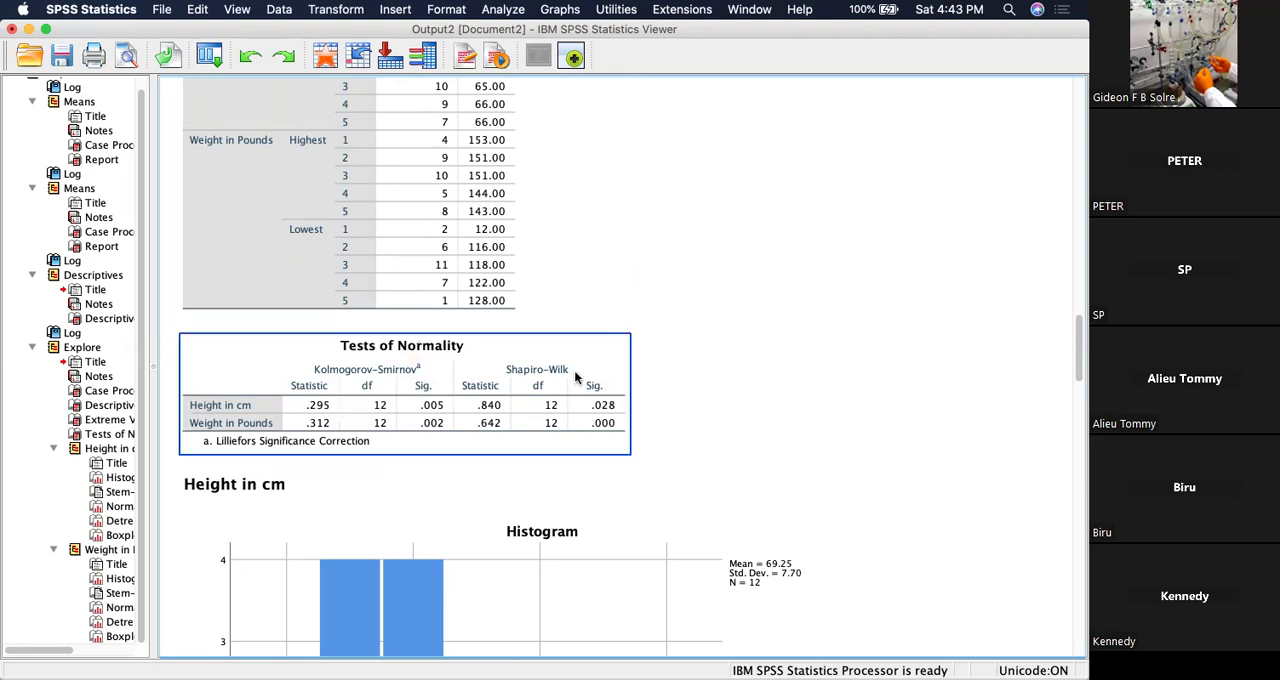
scroll(575, 377, "down", 3)
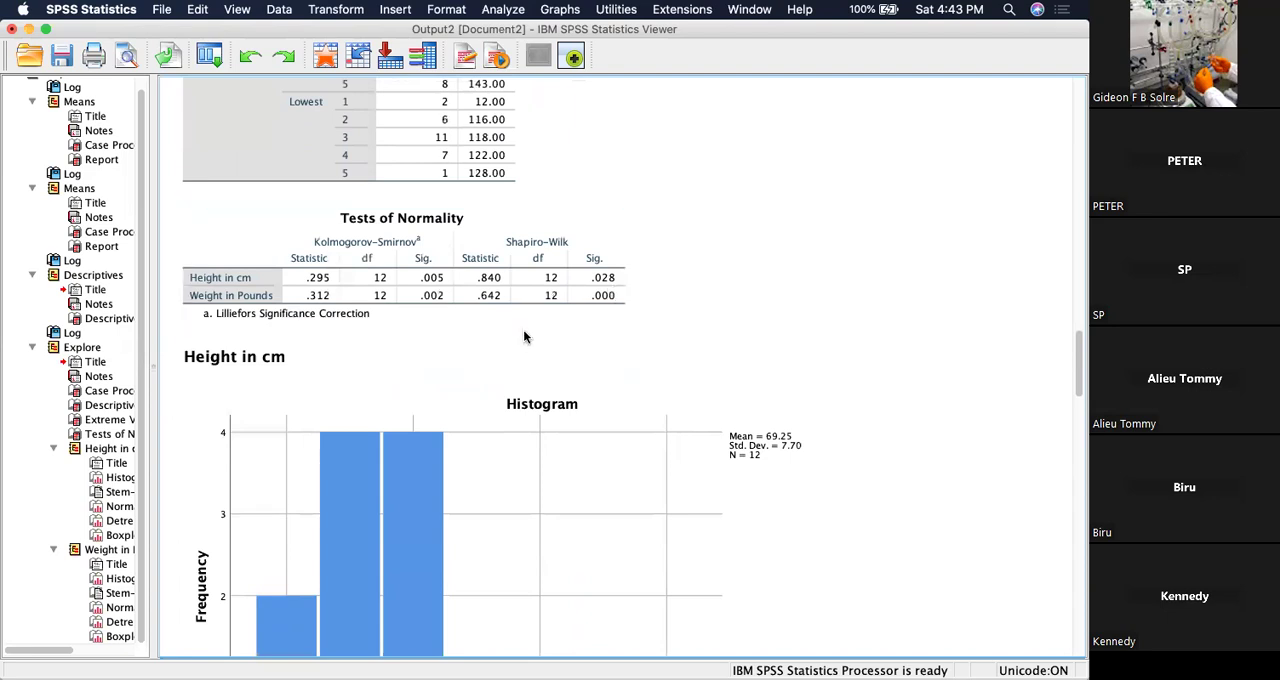
scroll(524, 337, "down", 5)
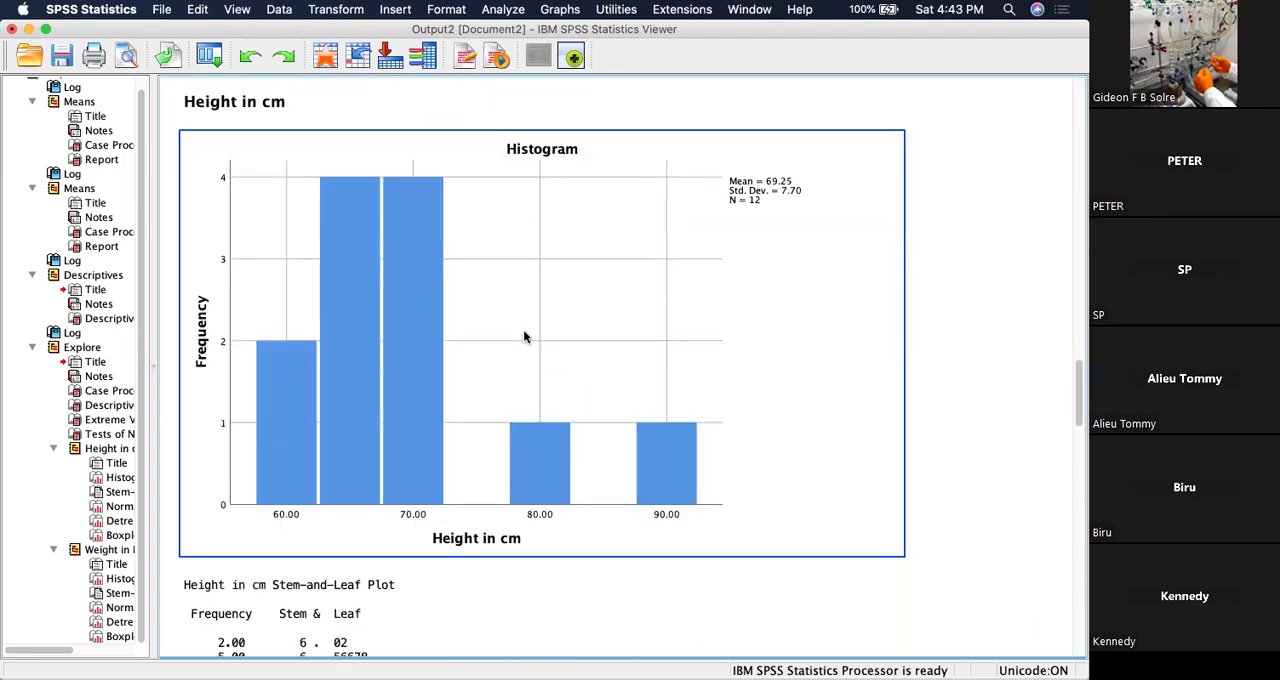
scroll(523, 335, "down", 8)
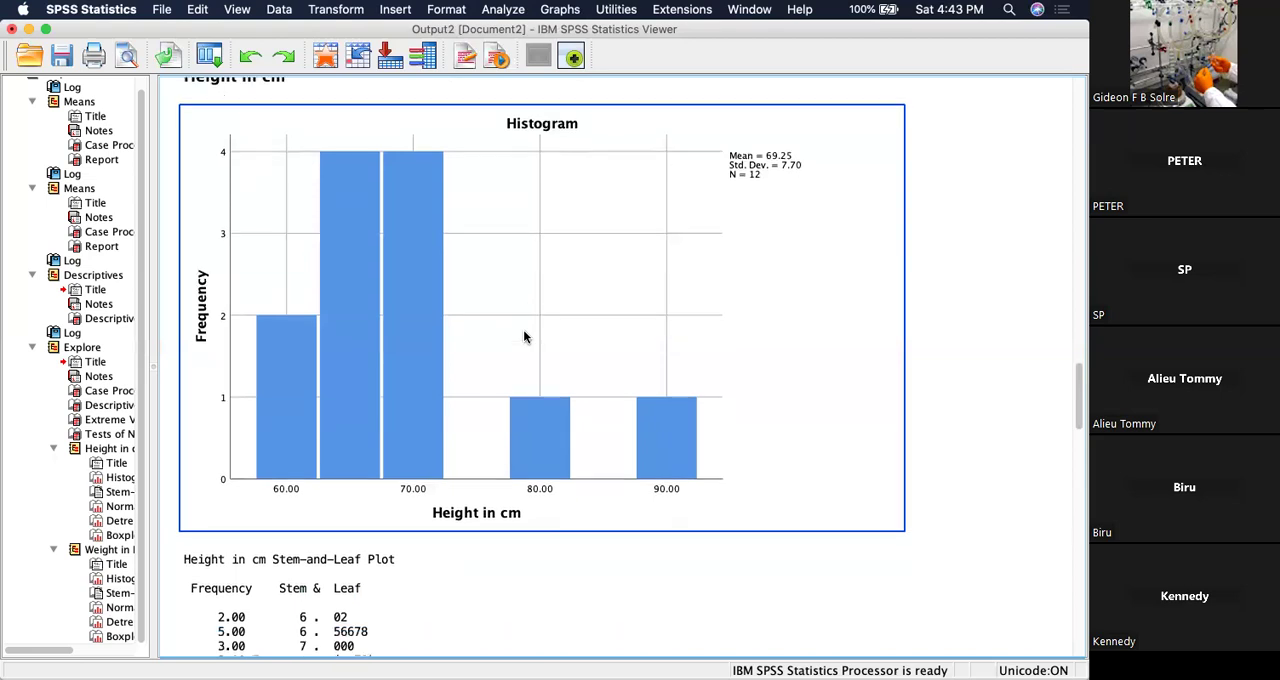
Examine the height stem-and-leaf plot, normal Q-Q plots and boxplot, followed by the detrended Q-Q plot and boxplot for weight.
scroll(523, 337, "down", 1)
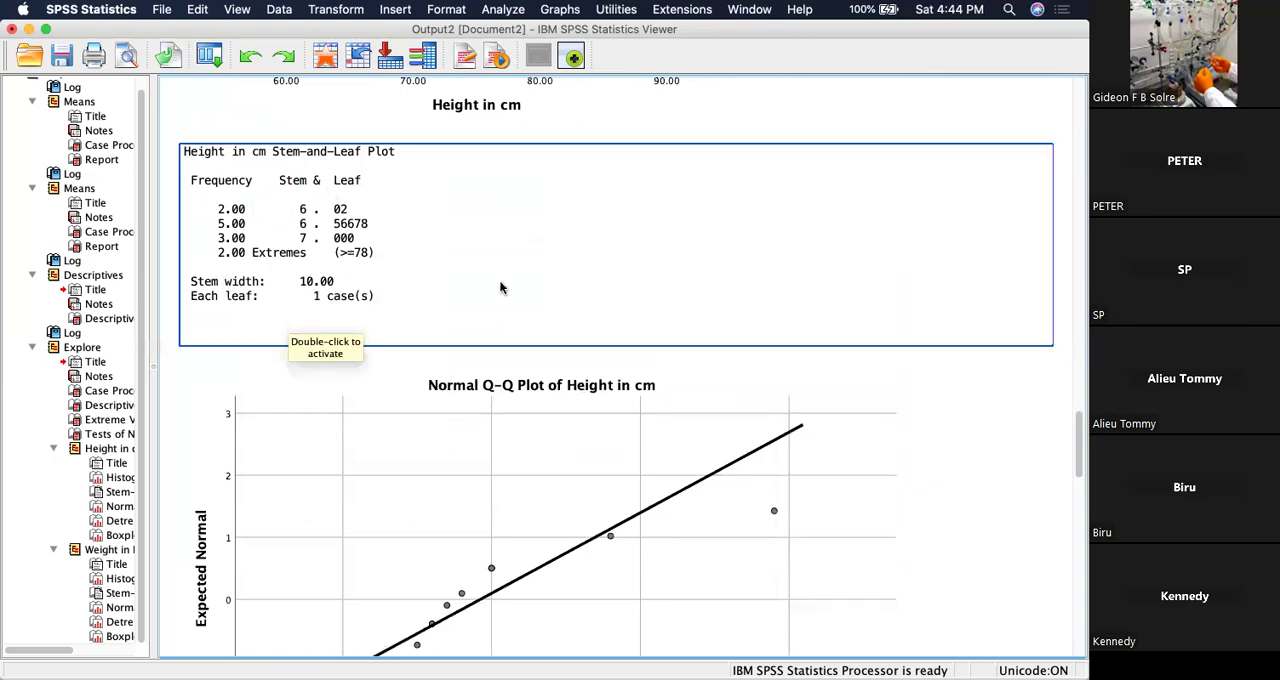
scroll(700, 372, "down", 5)
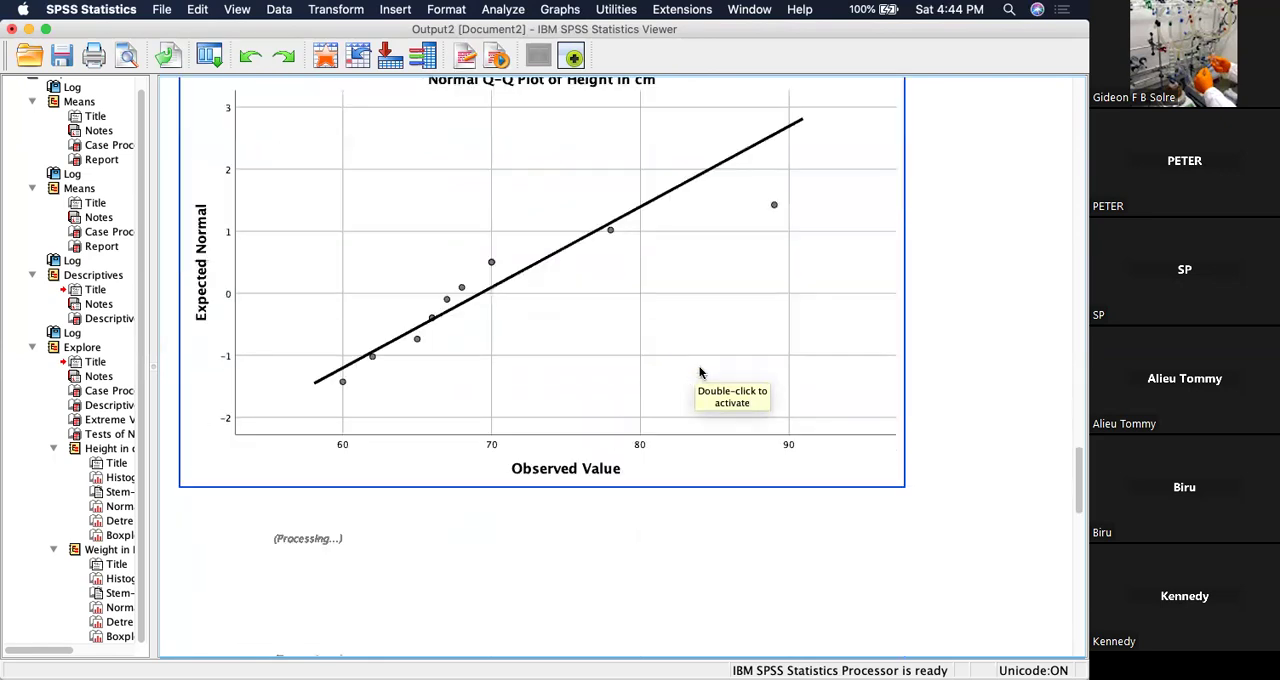
scroll(660, 372, "up", 2)
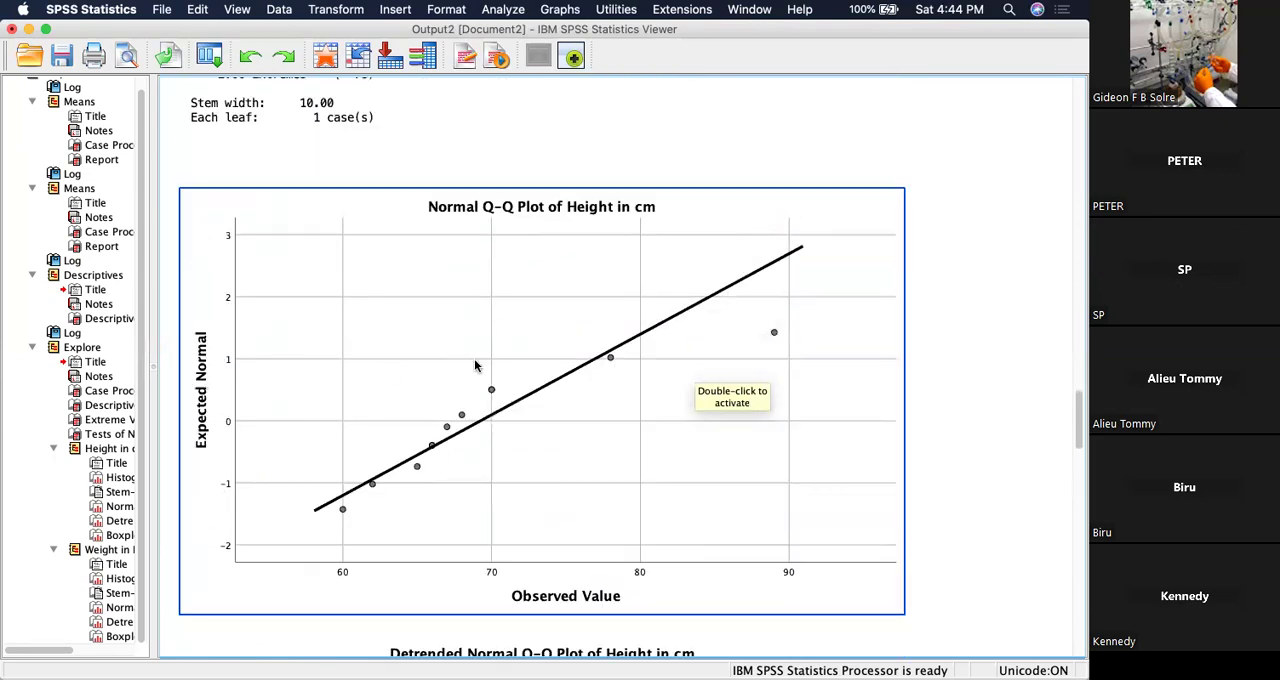
scroll(476, 365, "down", 1)
scroll(493, 404, "down", 10)
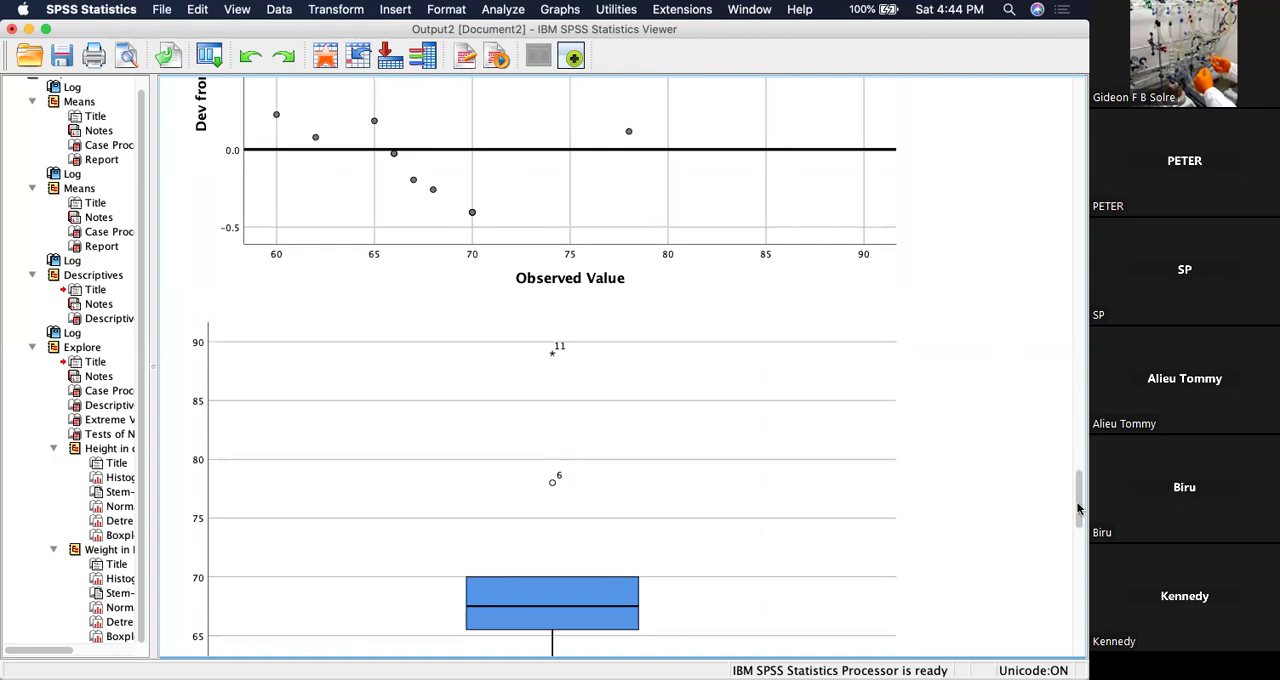
left_click_drag(1077, 479, 1078, 668)
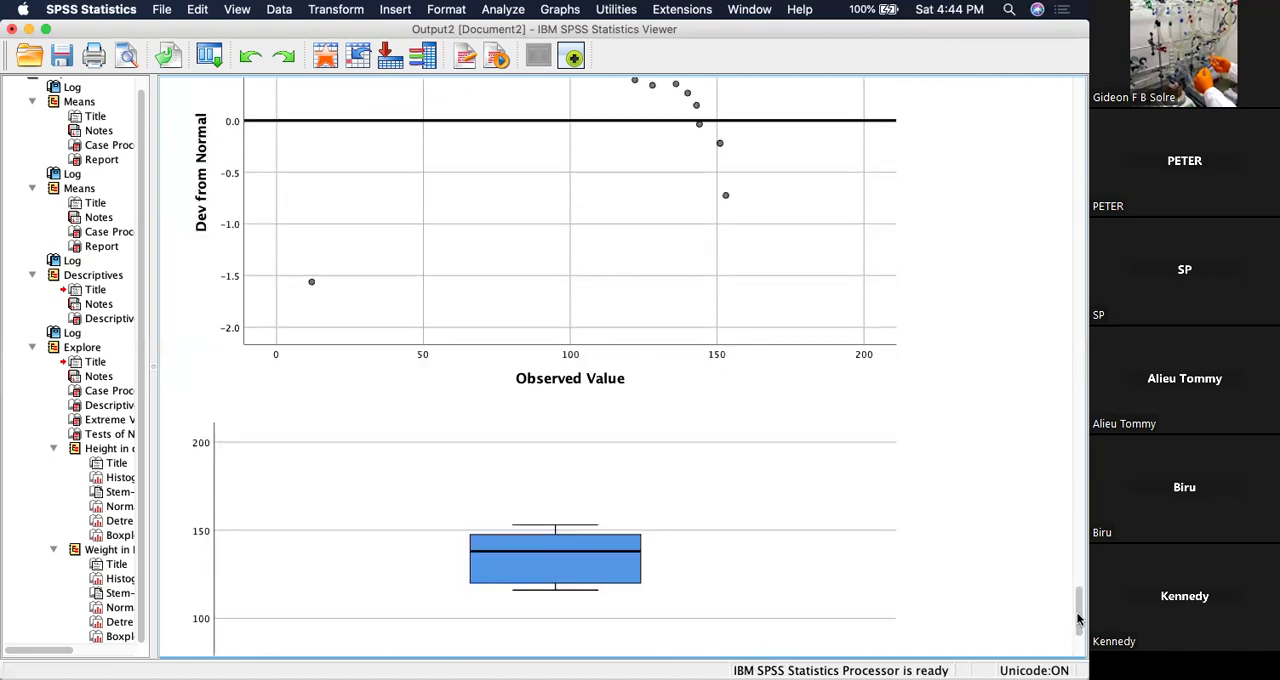
left_click_drag(1078, 620, 1067, 645)
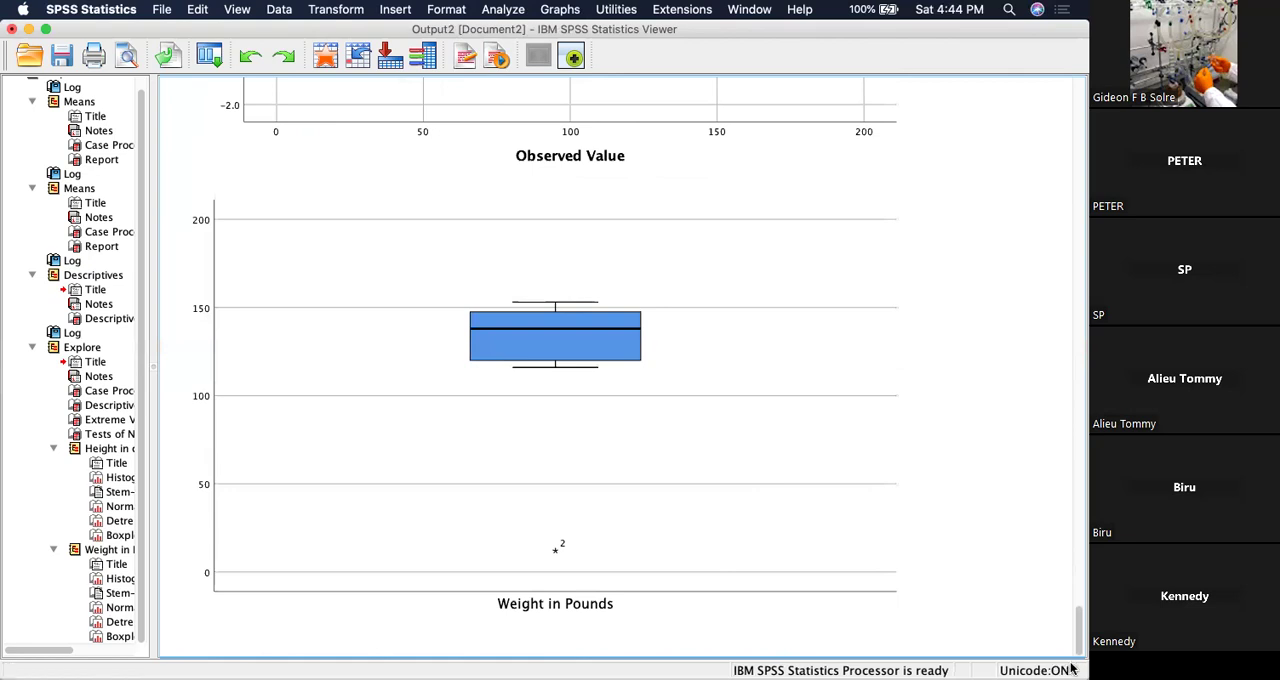
Review the whole output again, from the Means tables through Extreme Values to the weight histogram, stem-and-leaf plot and boxplot.
scroll(1066, 566, "up", 15)
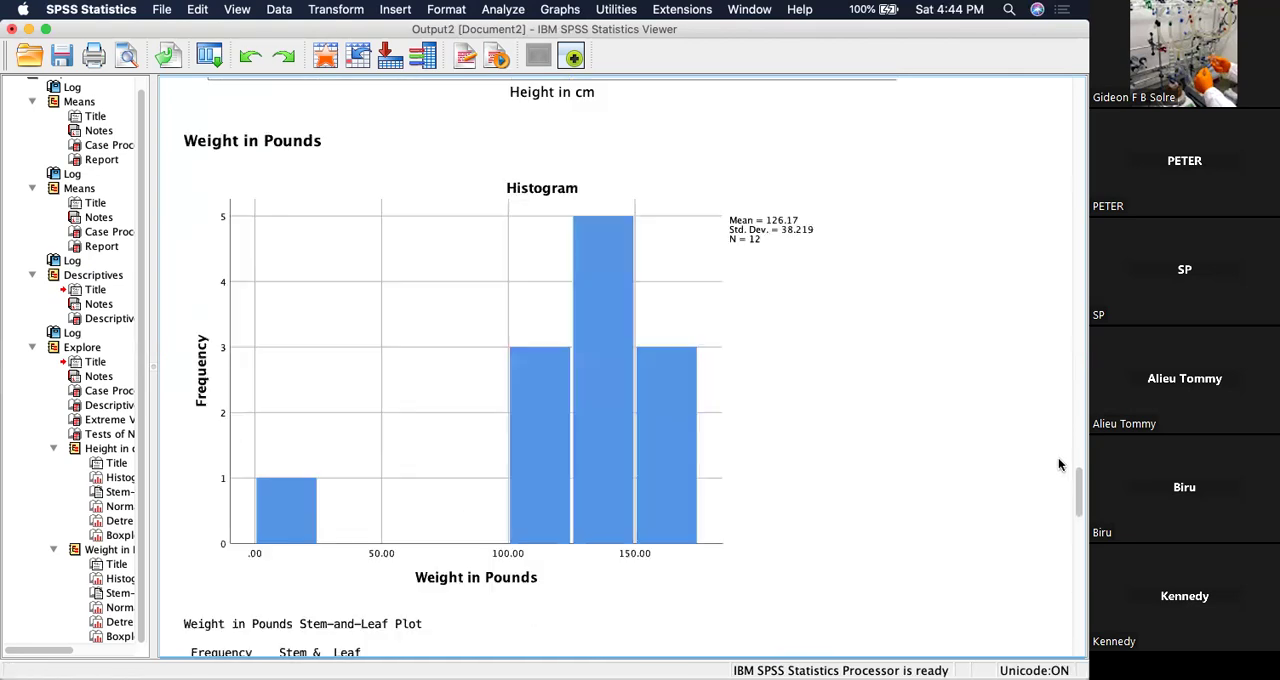
scroll(1052, 400, "up", 15)
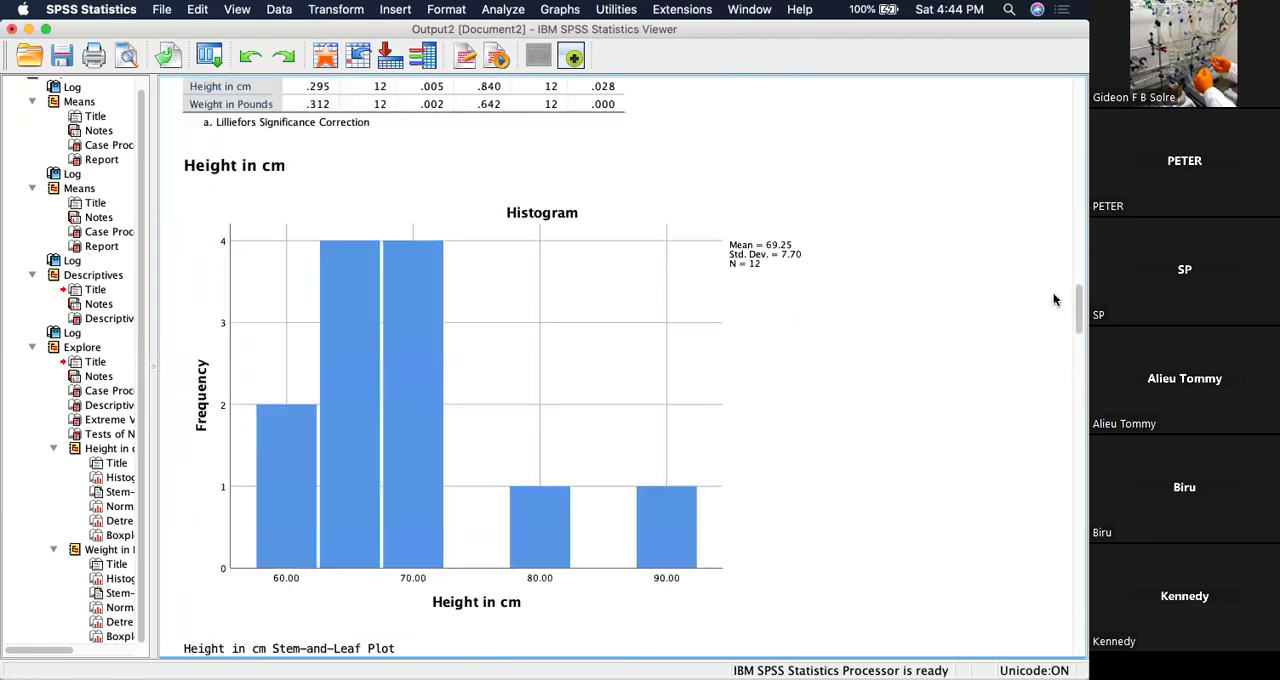
scroll(1062, 235, "up", 20)
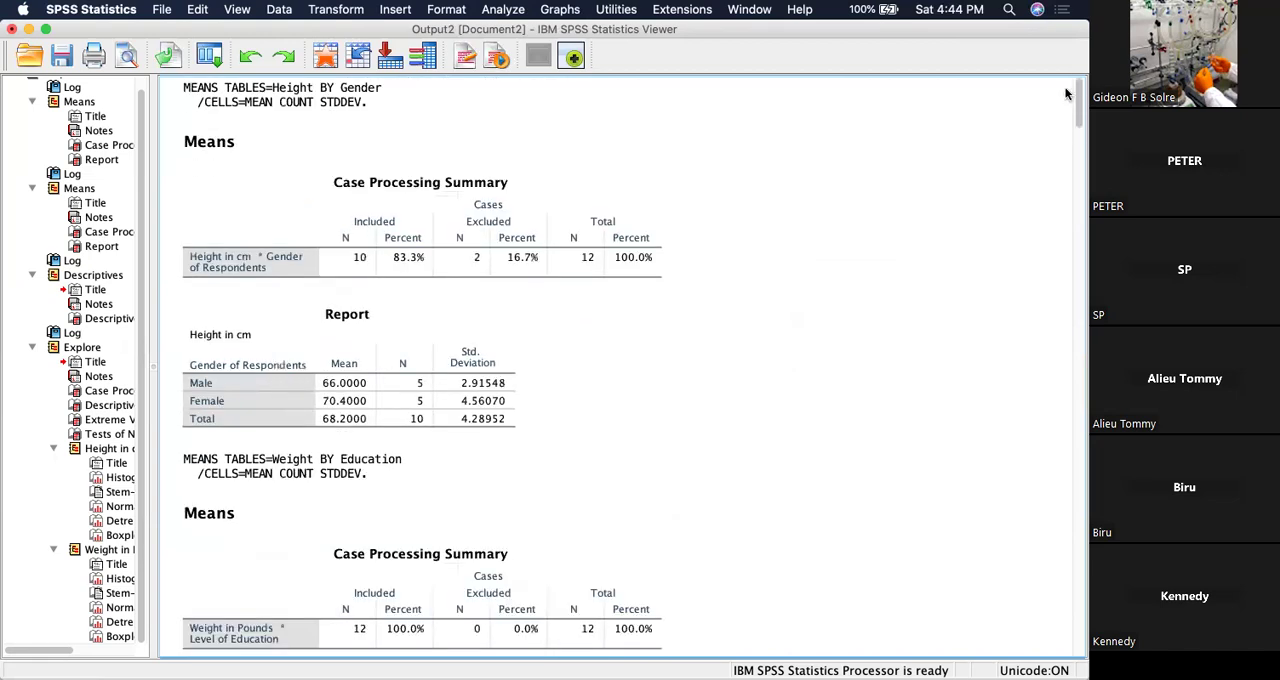
scroll(1064, 175, "down", 20)
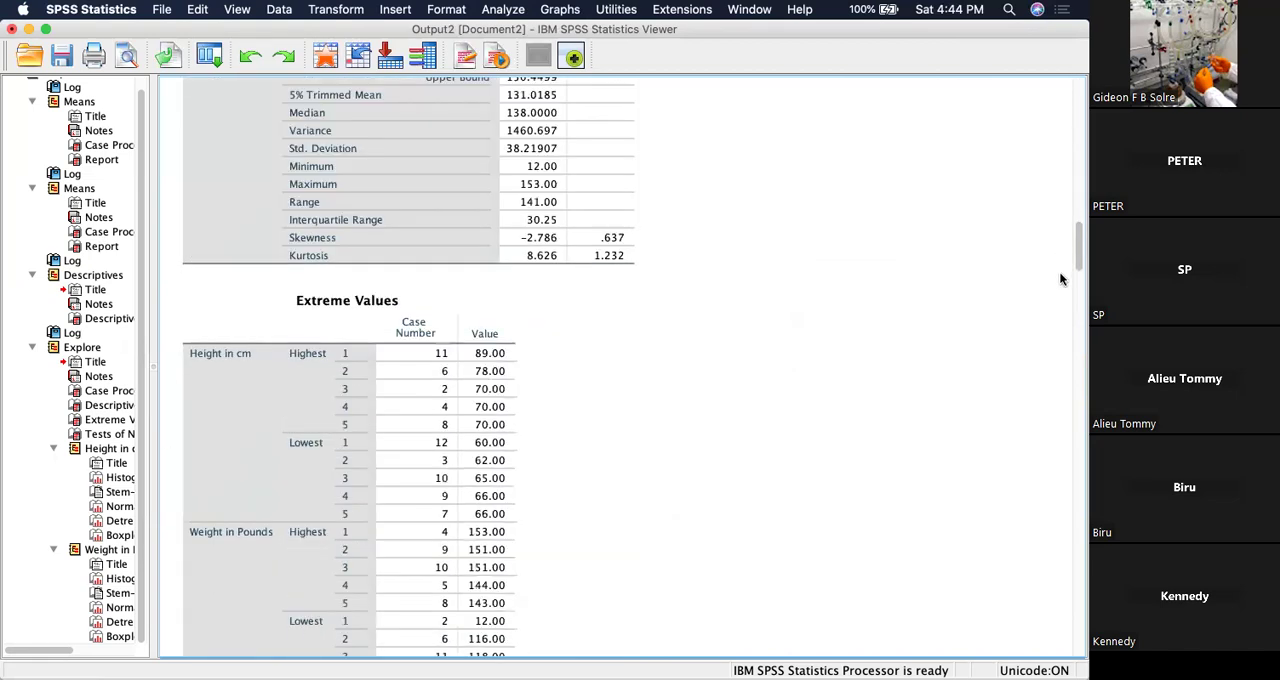
scroll(1064, 330, "down", 20)
scroll(1066, 379, "down", 20)
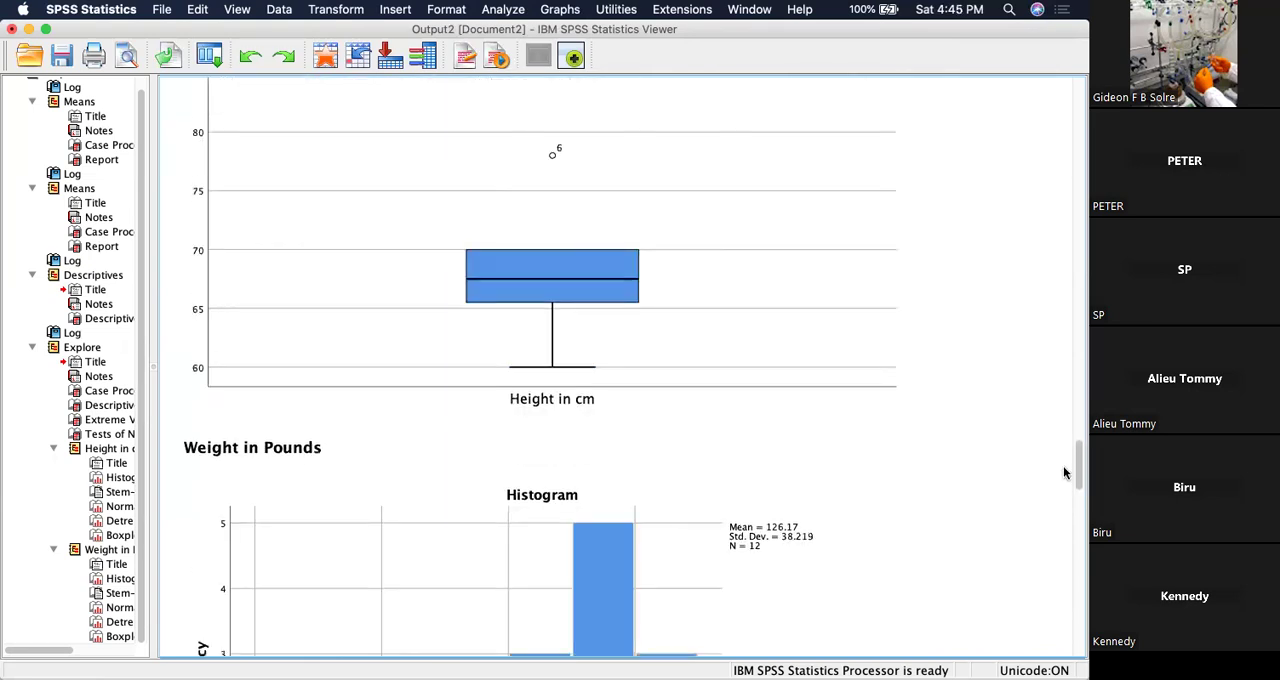
scroll(1066, 489, "down", 15)
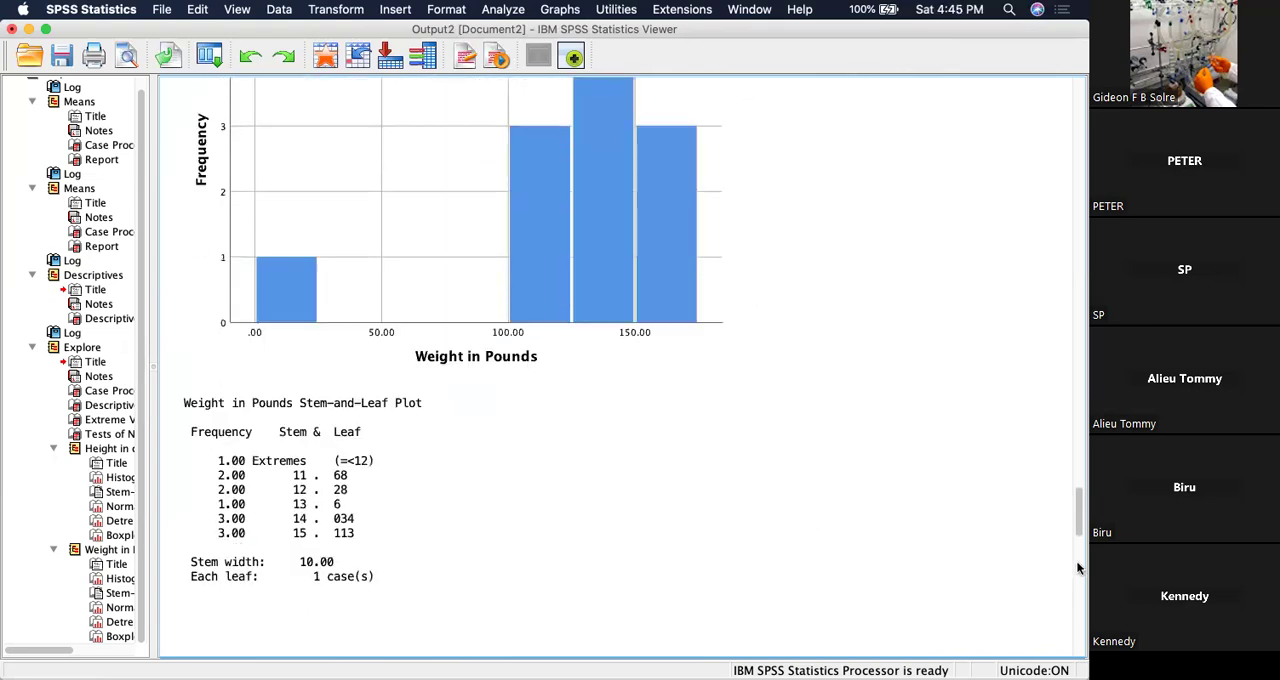
scroll(1077, 567, "down", 15)
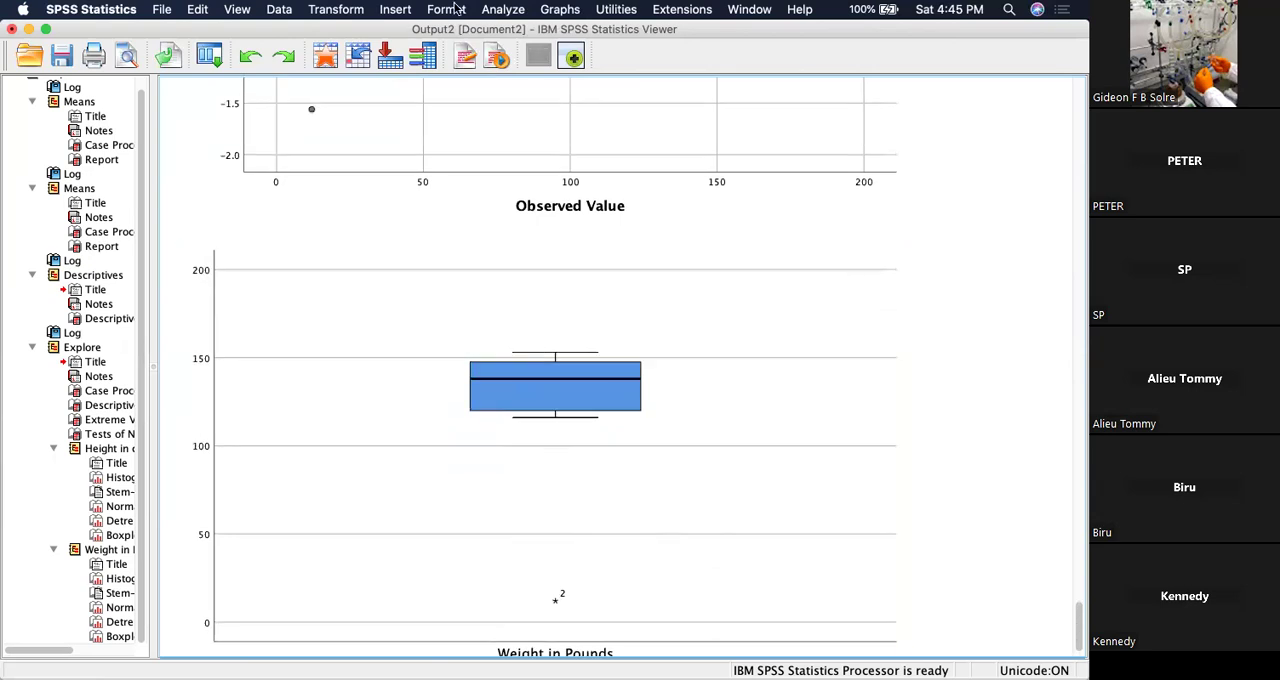
Rerun the Explore analysis of height and weight with Gender of Respondents as the factor, displaying both statistics and plots.
left_click(502, 17)
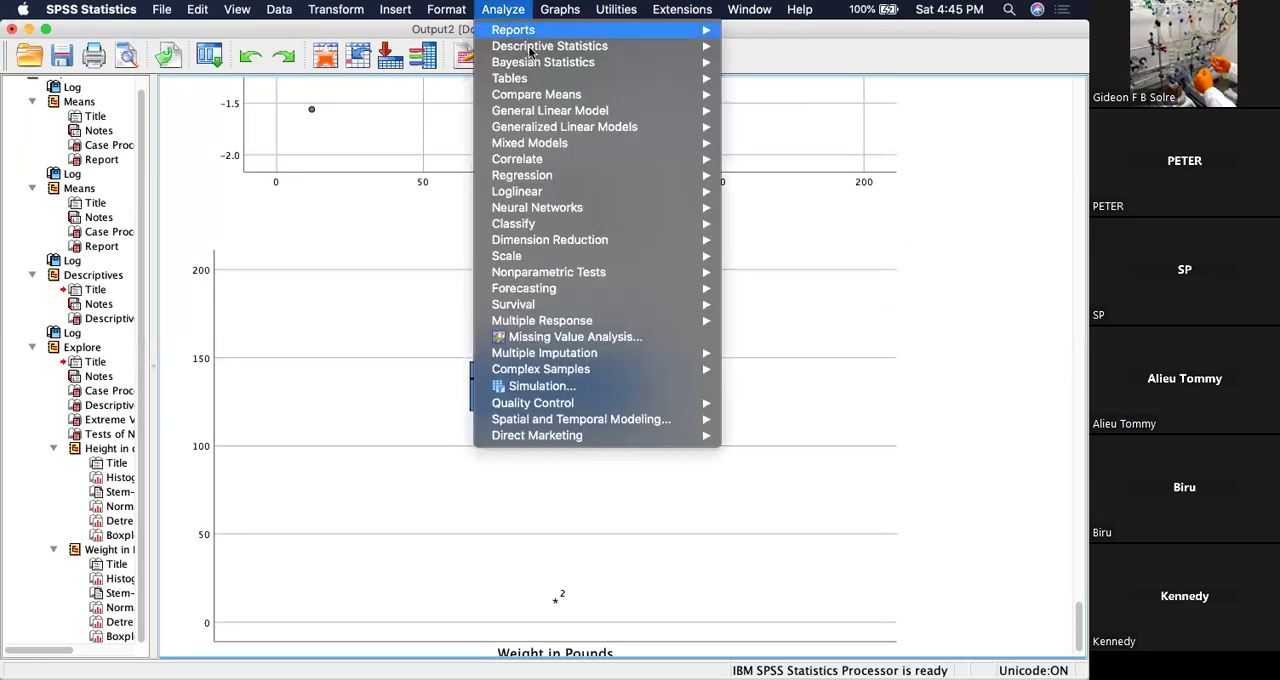
mouse_move(530, 52)
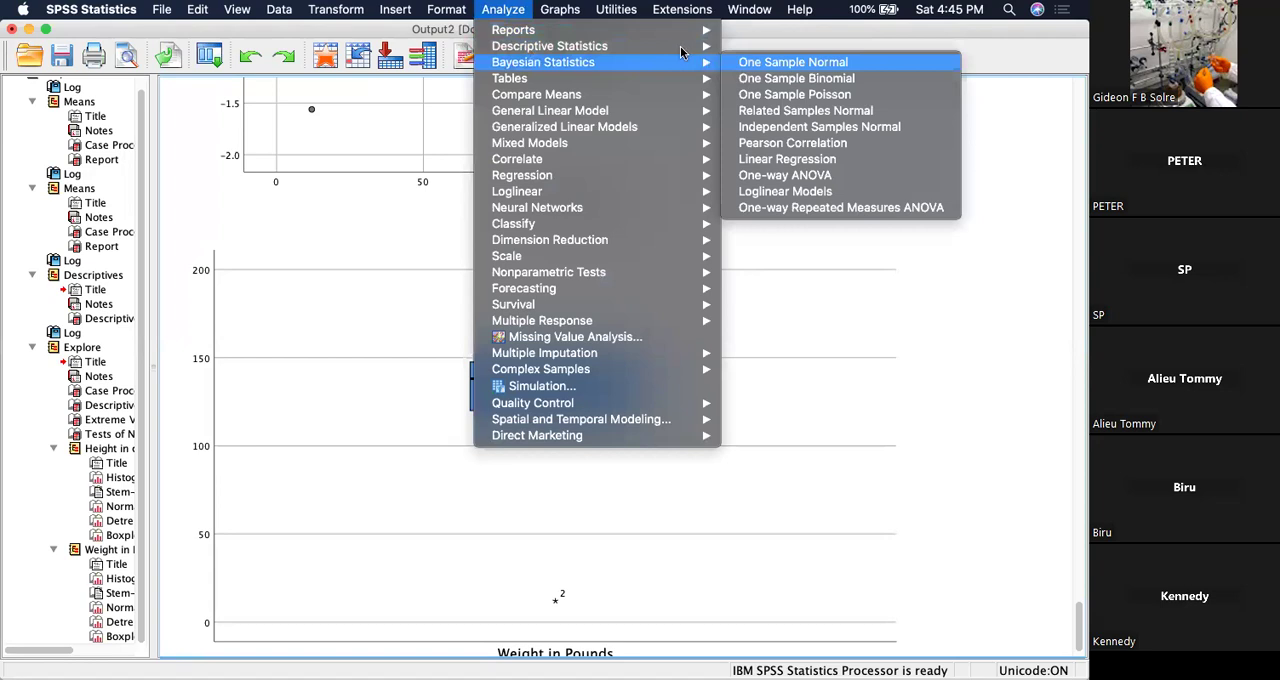
left_click(785, 80)
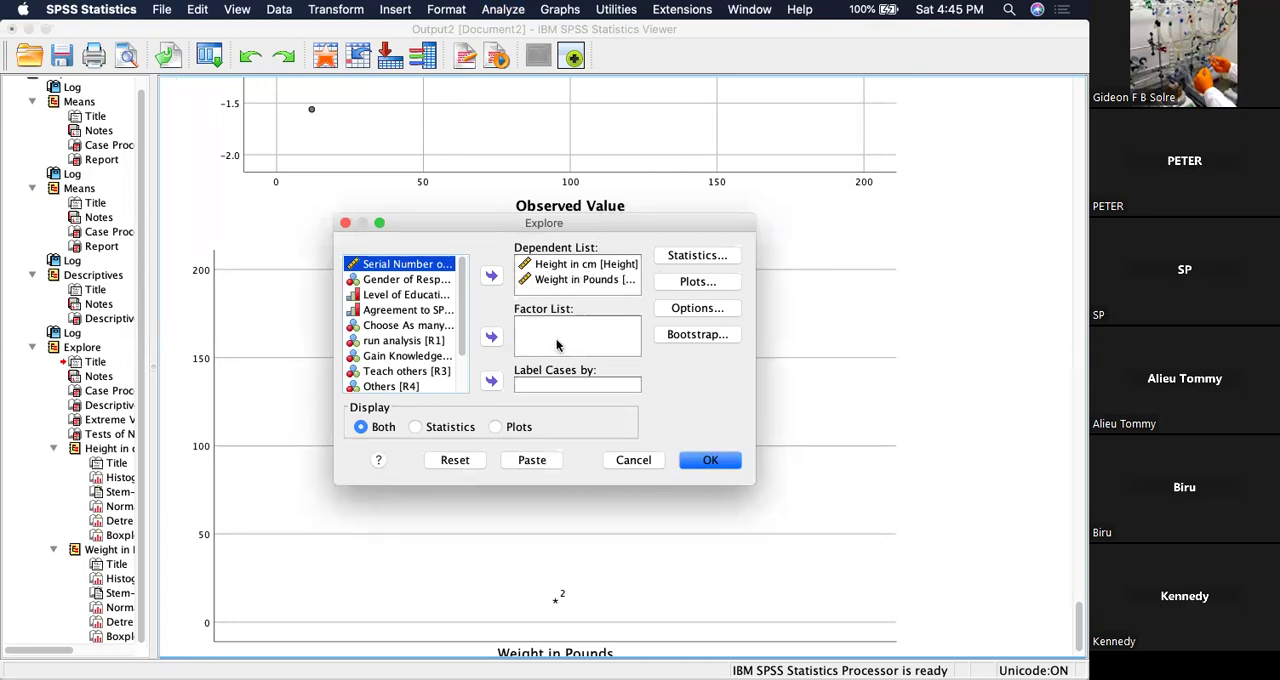
left_click(410, 280)
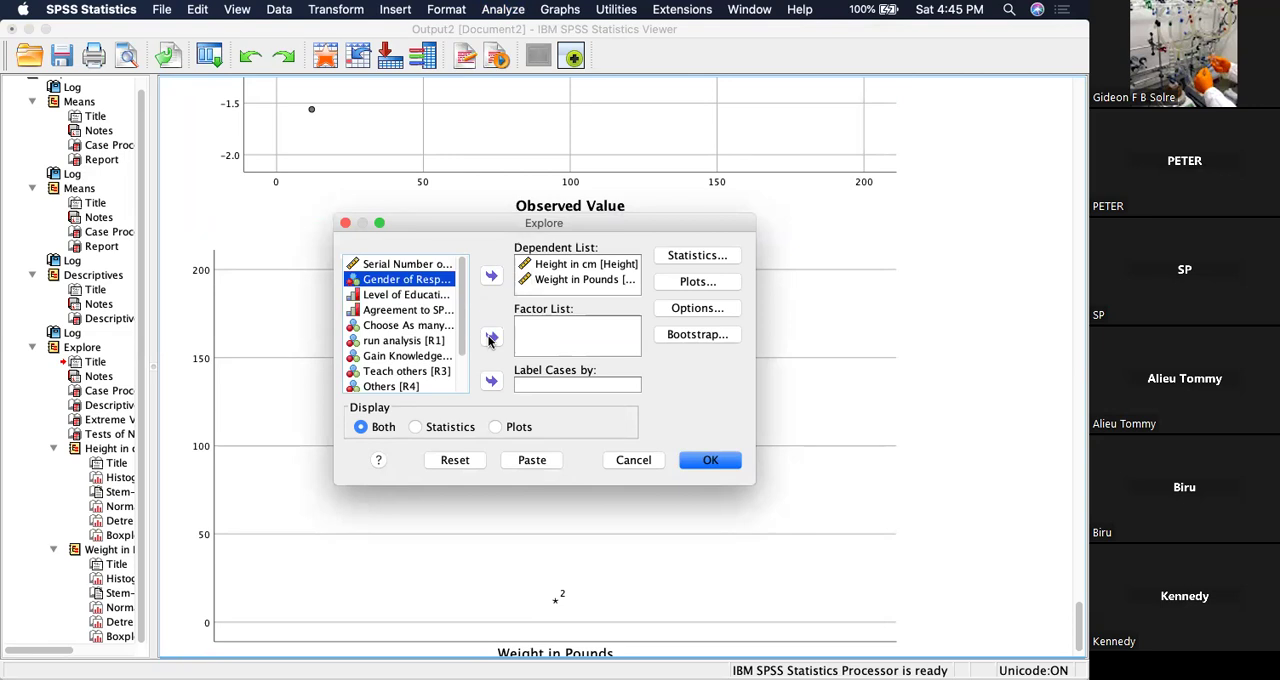
left_click(490, 339)
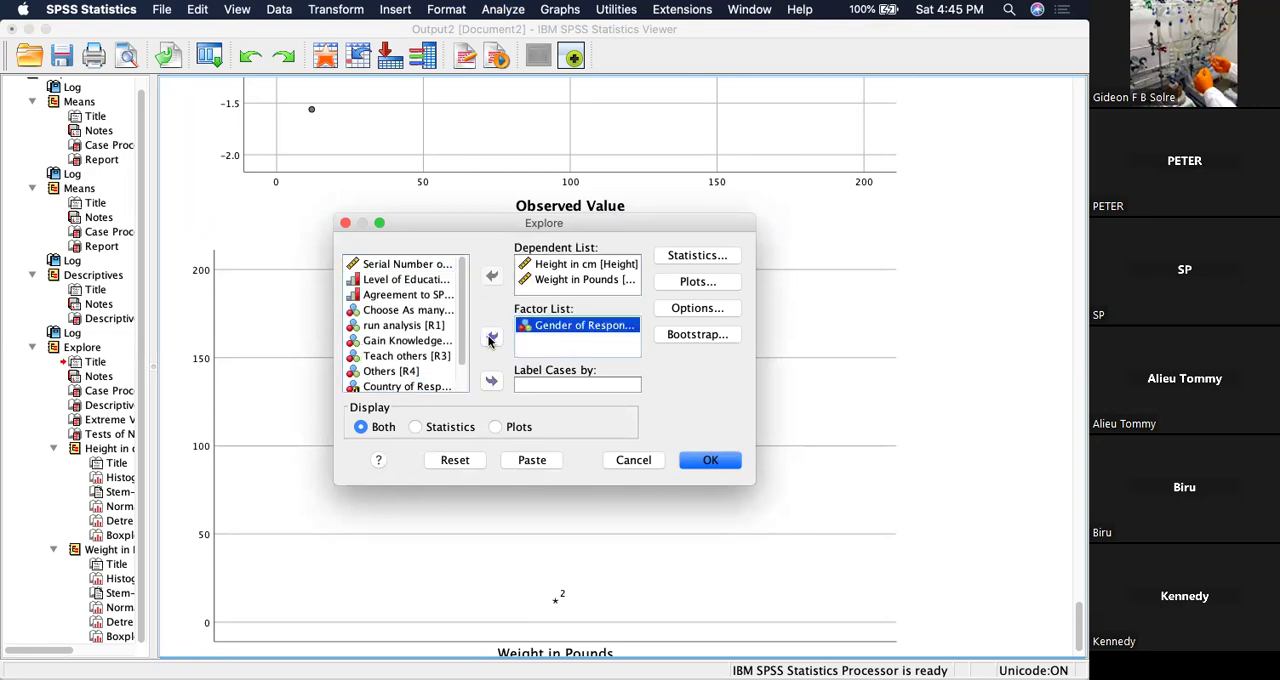
left_click(700, 460)
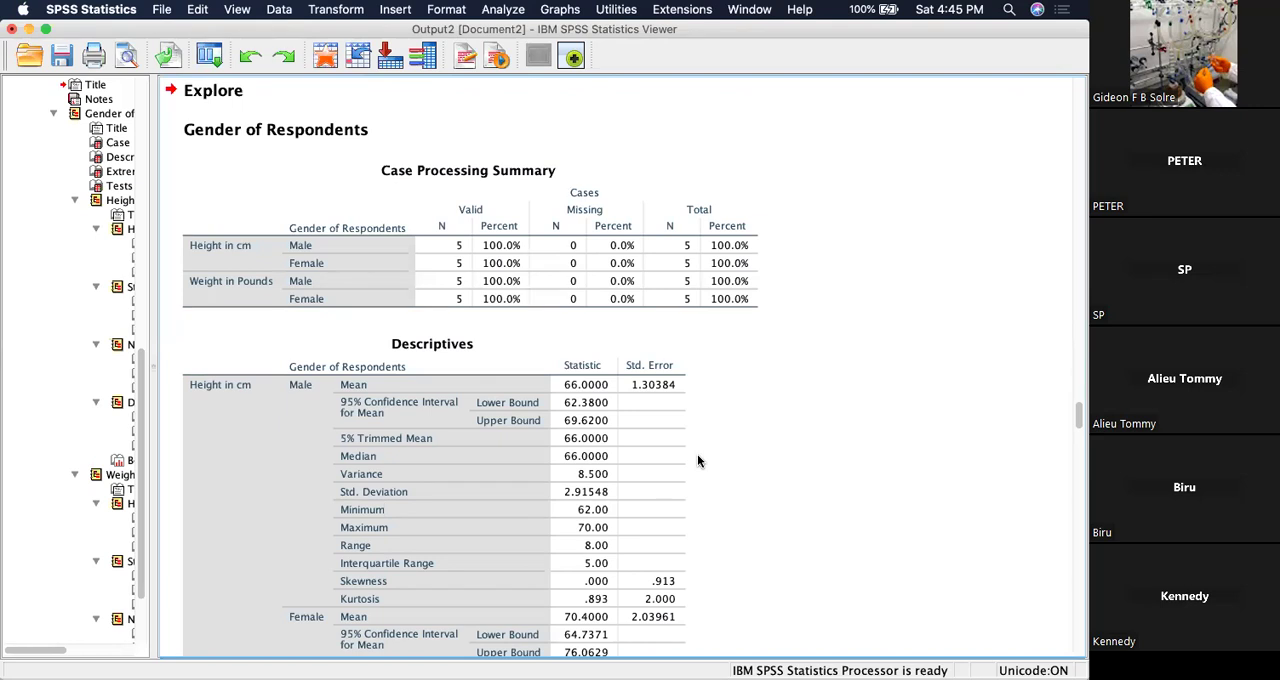
Compare the Descriptives of height and weight for male and female respondents in the new Explore output.
scroll(697, 455, "down", 3)
left_click(360, 282)
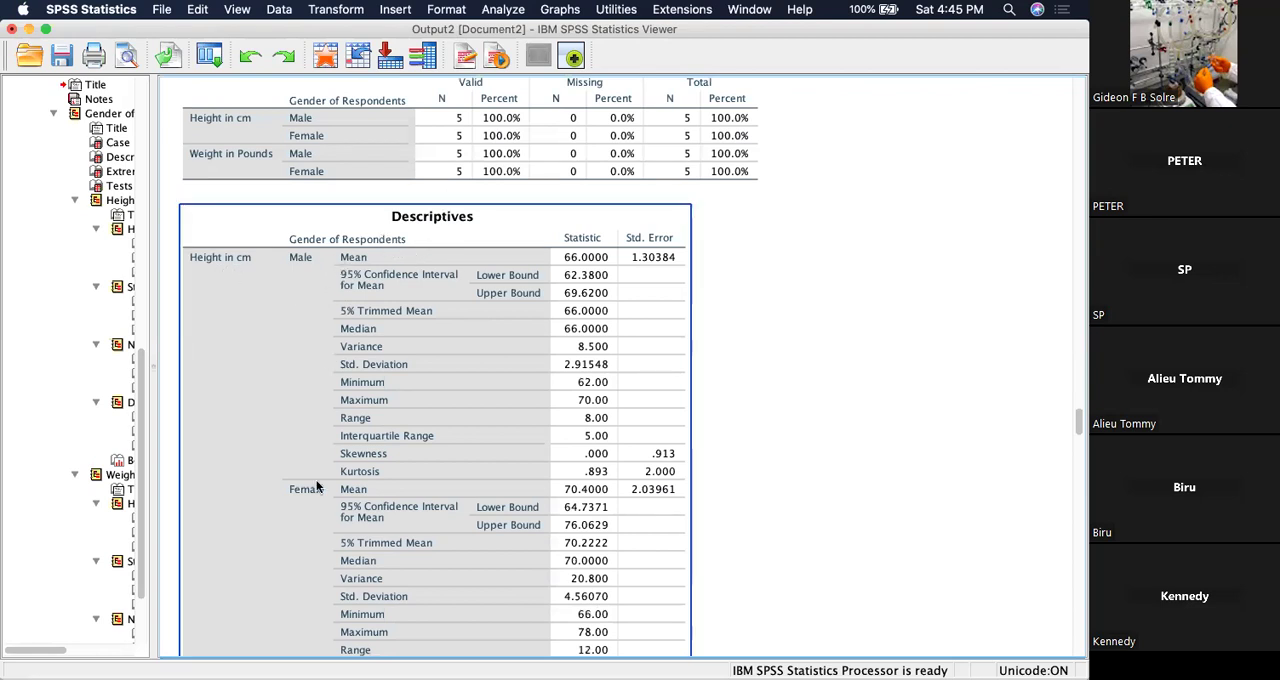
scroll(350, 520, "down", 6)
scroll(350, 520, "down", 5)
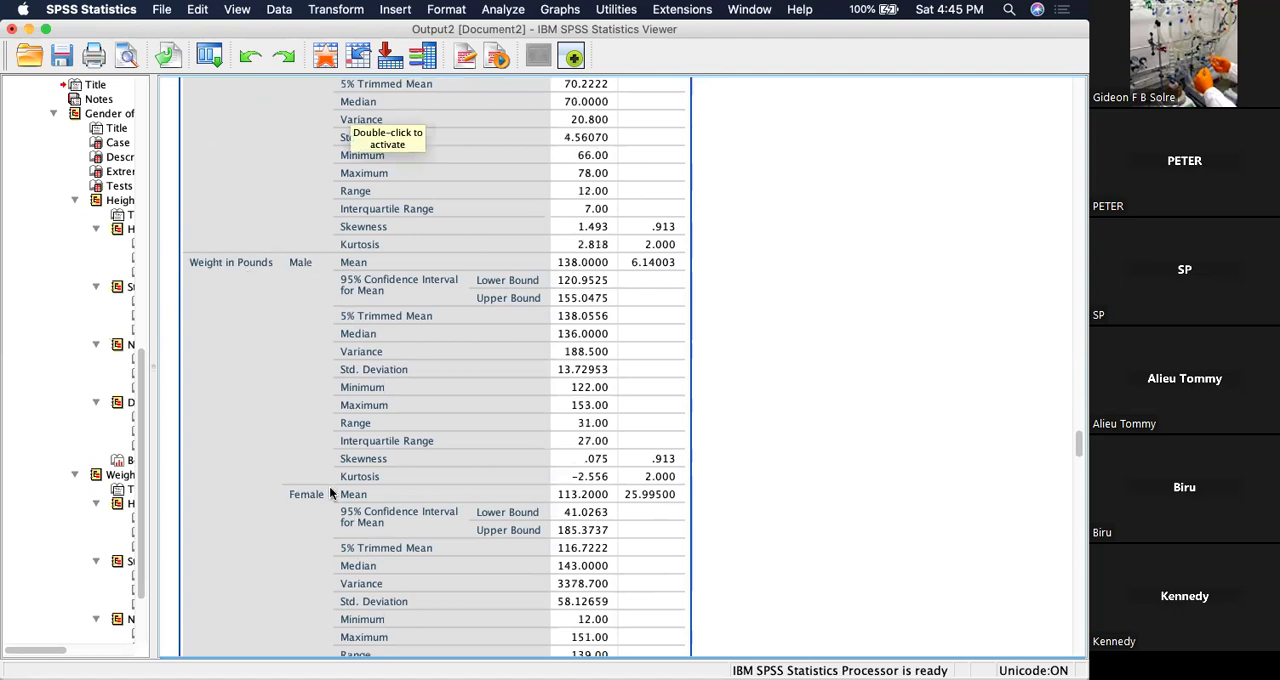
scroll(330, 492, "down", 7)
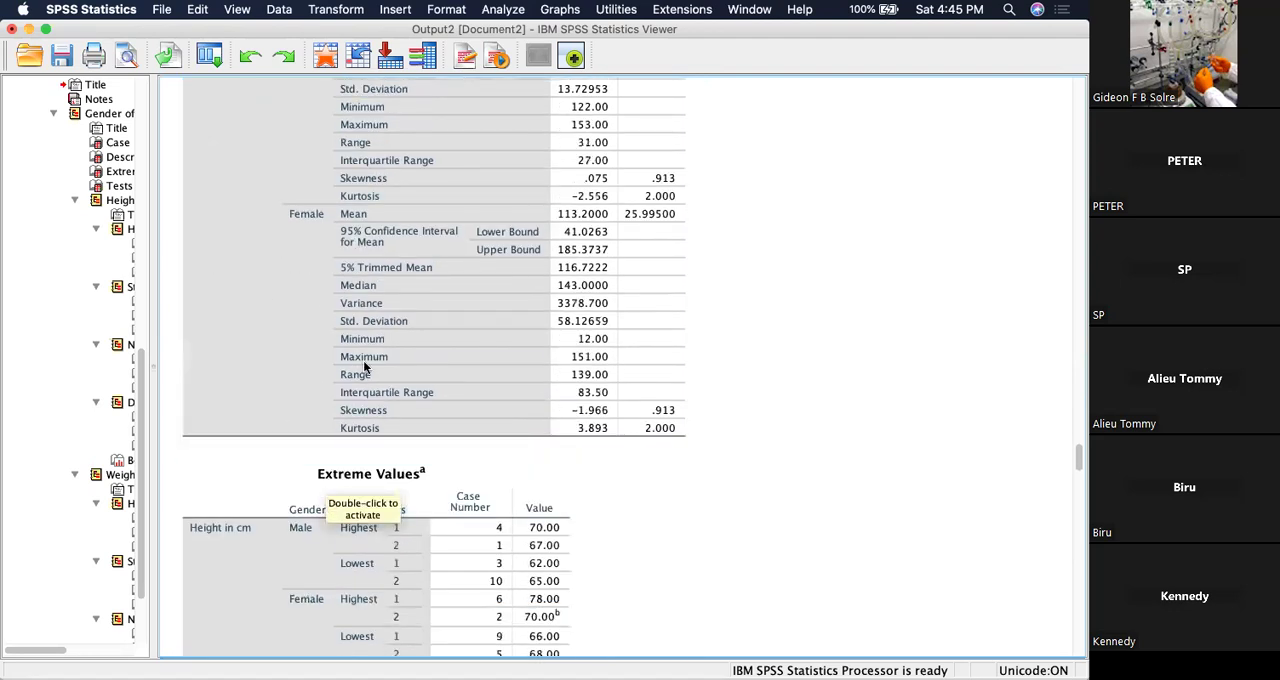
scroll(380, 333, "up", 18)
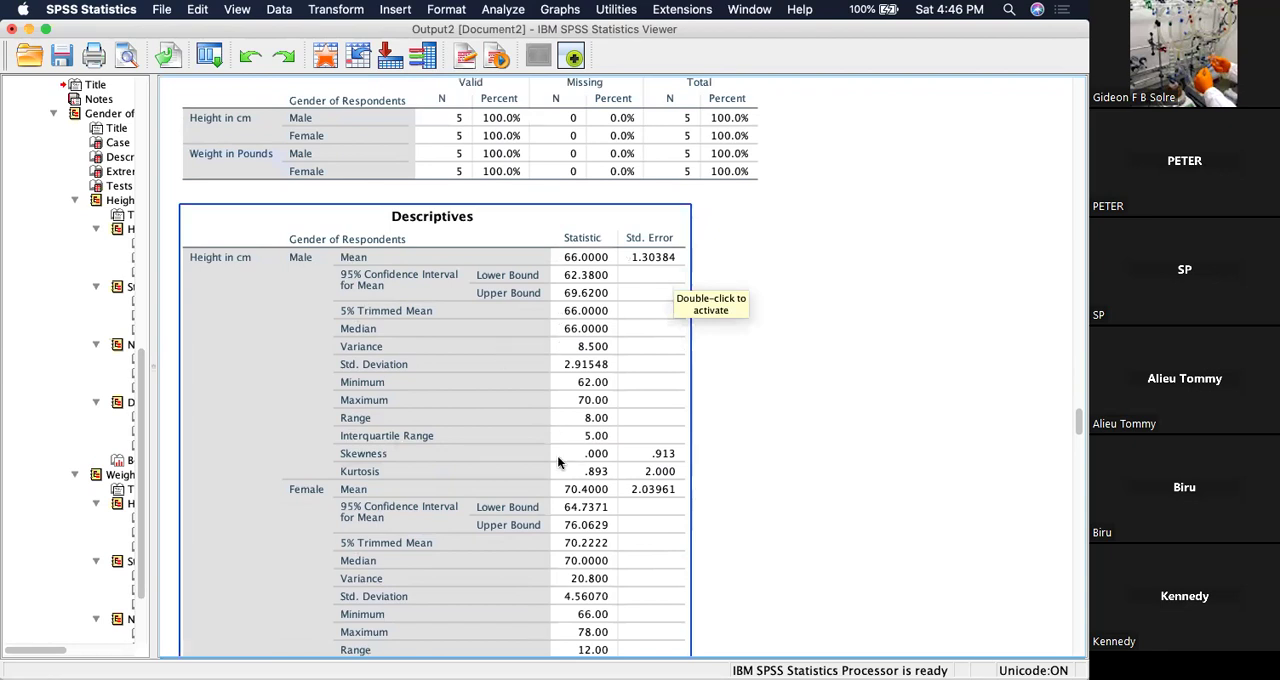
scroll(532, 364, "down", 10)
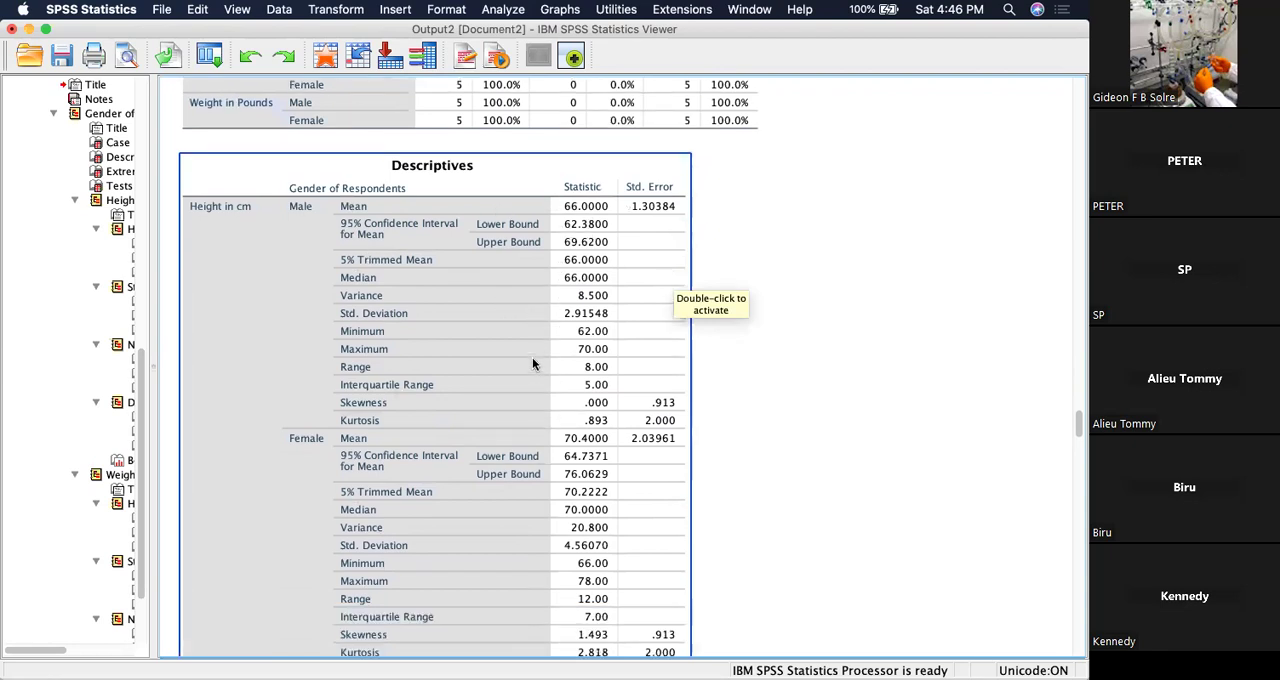
scroll(532, 364, "down", 9)
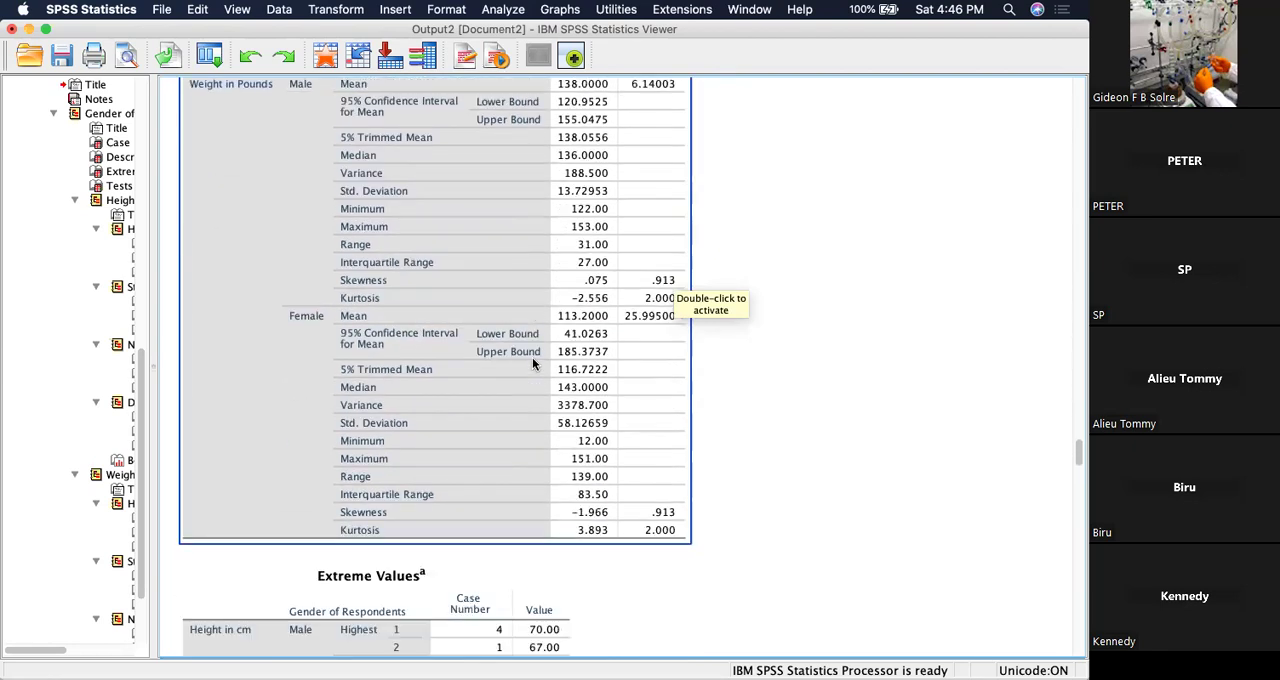
Examine the Extreme Values and the Tests of Normality for height and weight by gender.
scroll(532, 364, "down", 5)
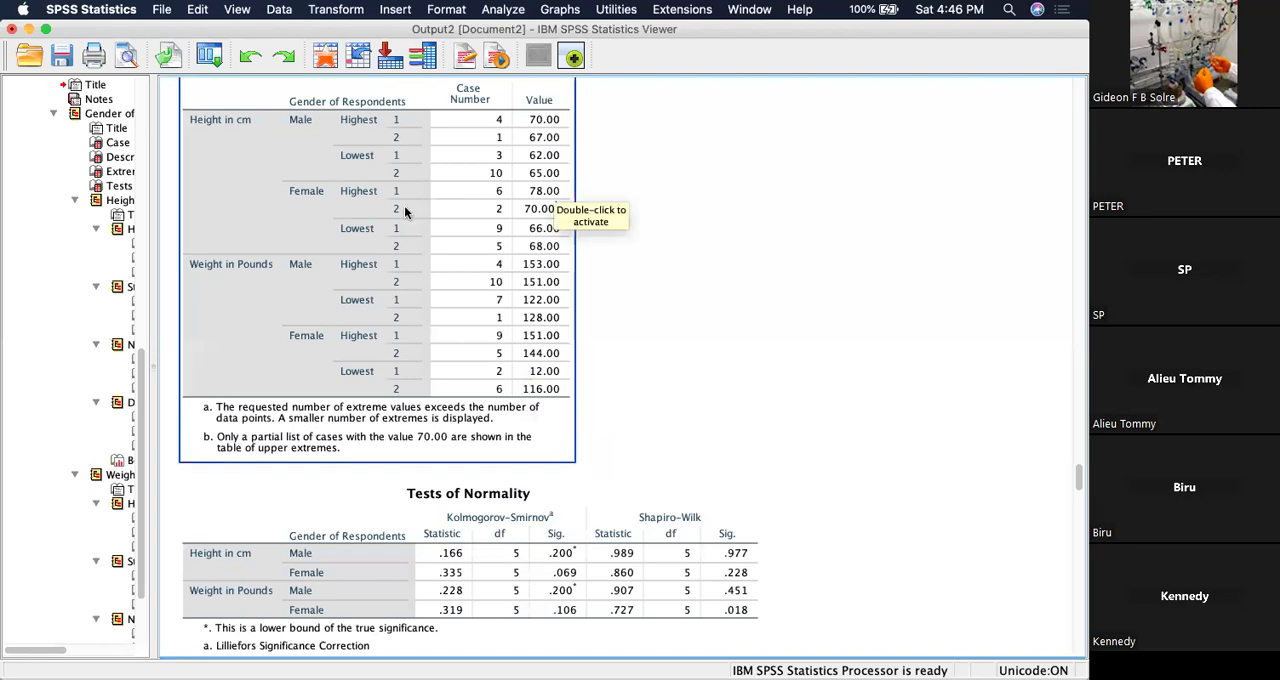
left_click(678, 270)
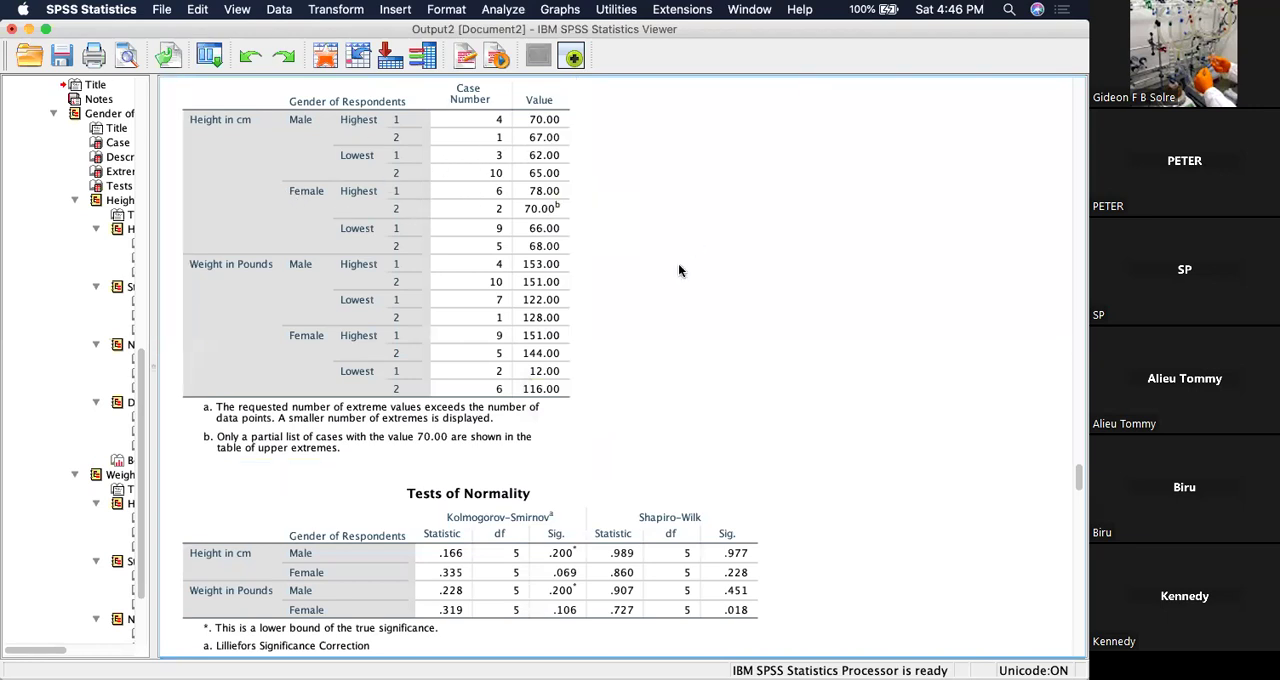
left_click(355, 100)
scroll(622, 340, "down", 5)
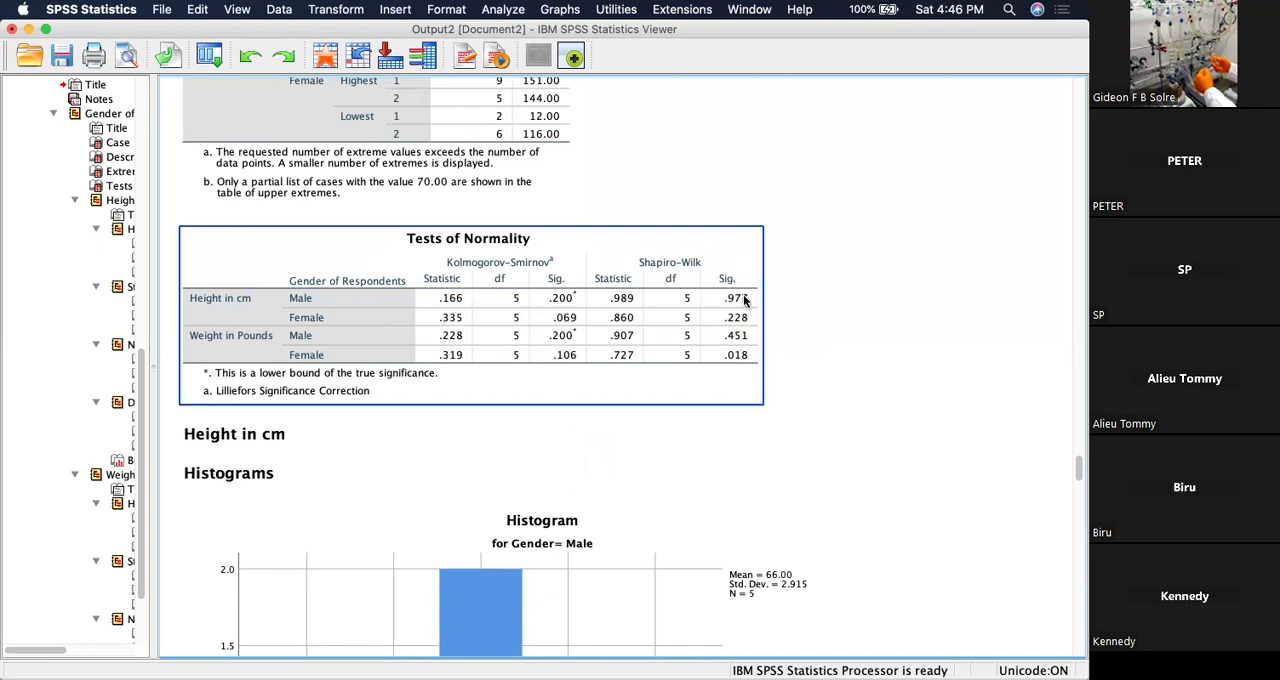
left_click(926, 365)
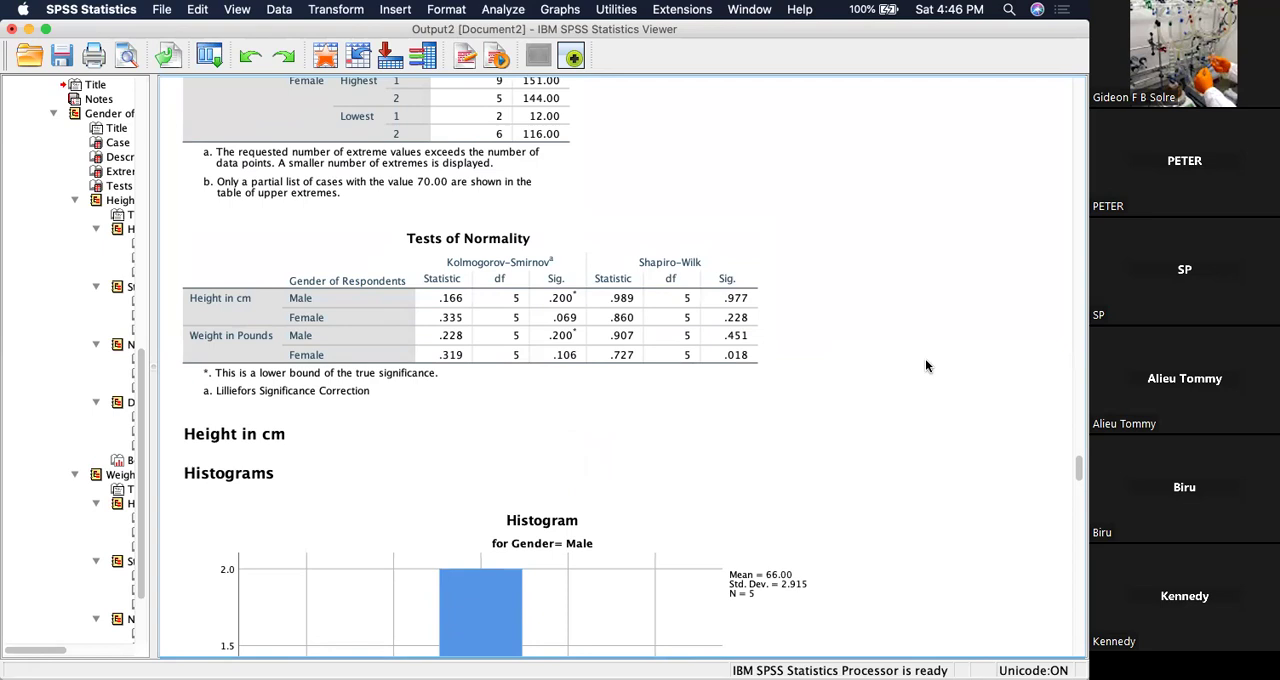
left_click(477, 275)
Examine the height histograms and stem-and-leaf plots for male and female respondents, including the extreme case in the female plot.
scroll(896, 372, "down", 5)
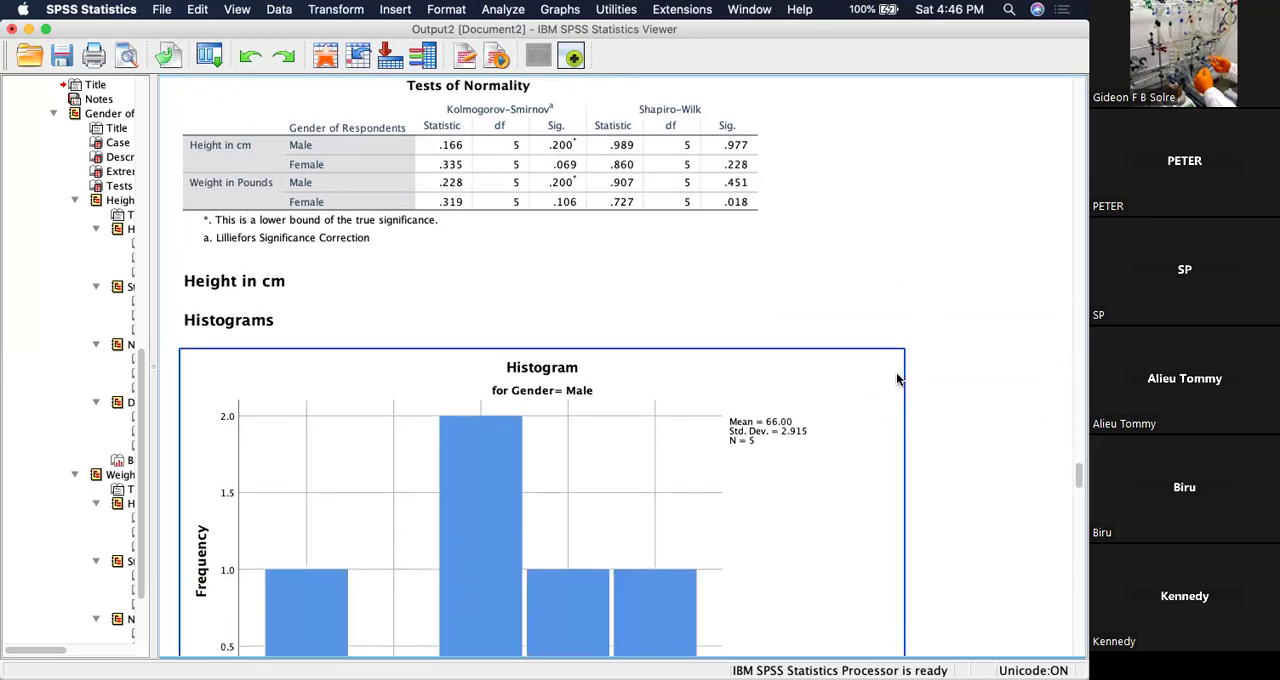
scroll(920, 243, "down", 5)
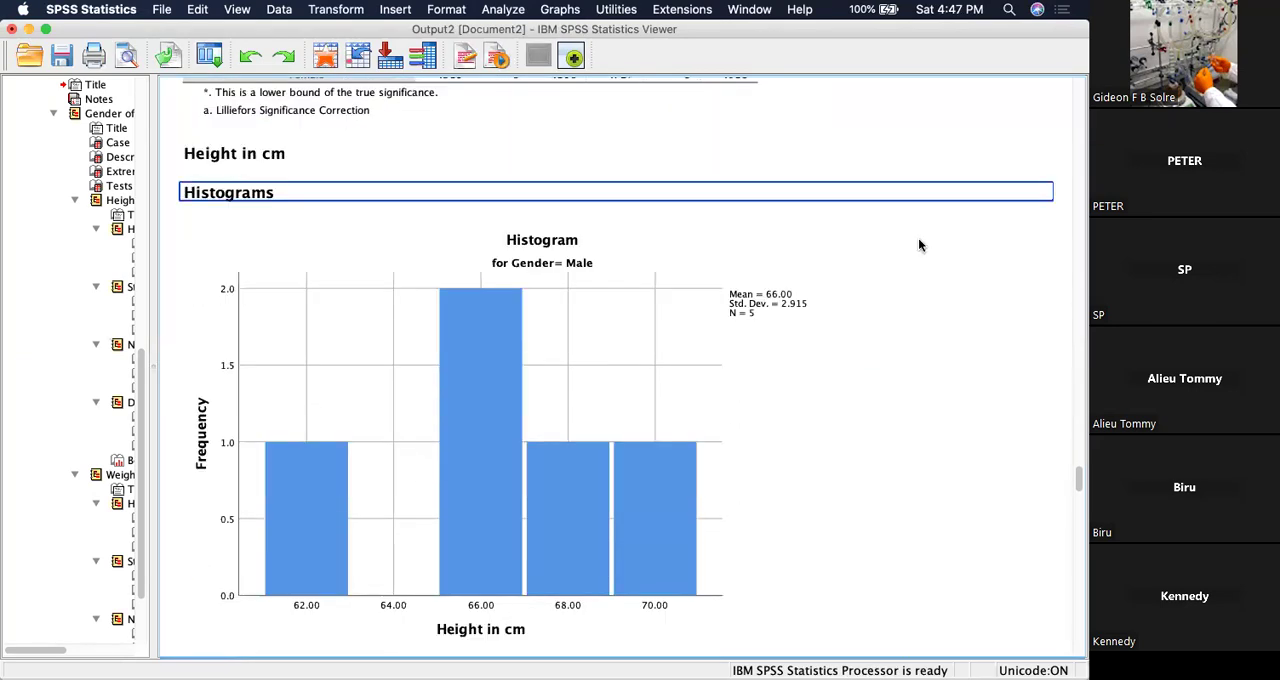
scroll(920, 245, "down", 2)
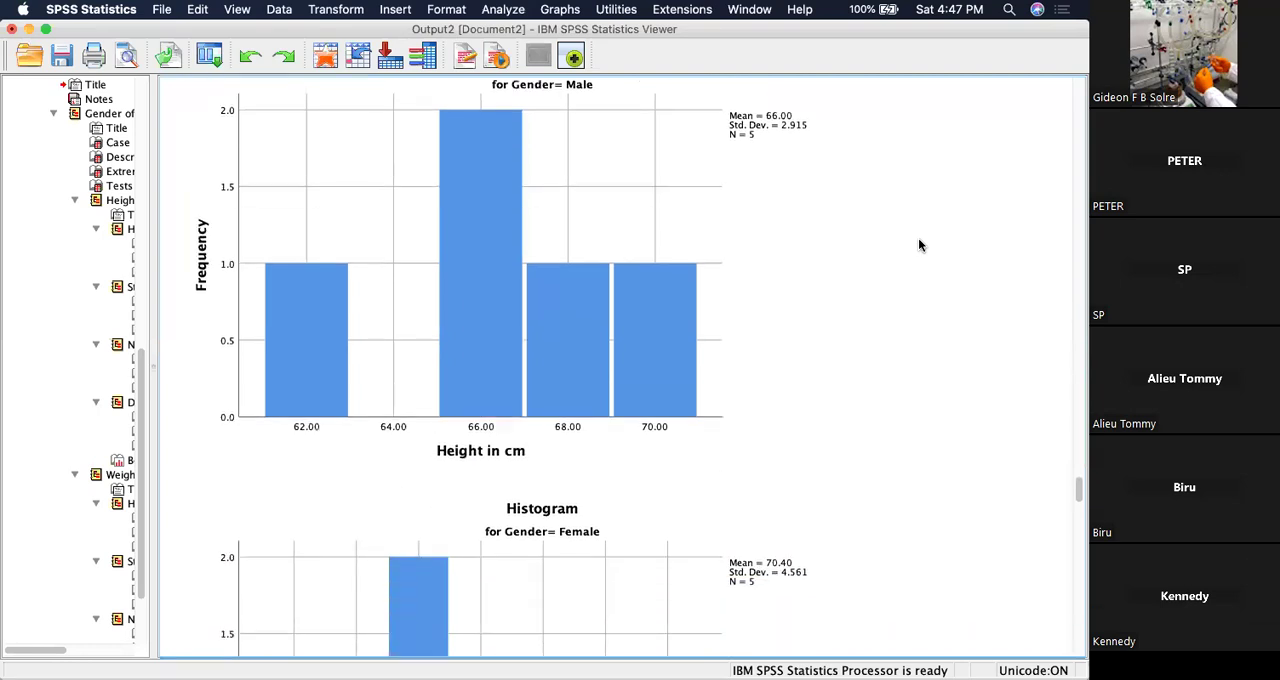
scroll(920, 245, "up", 3)
scroll(920, 245, "down", 15)
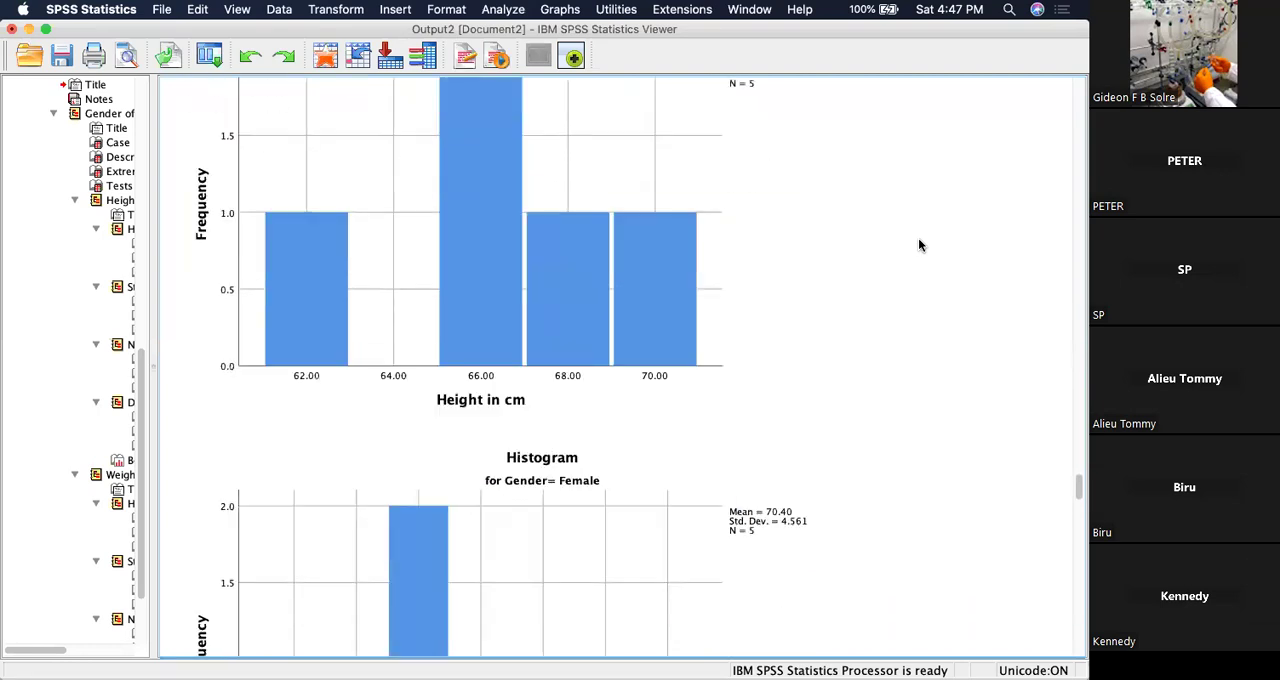
scroll(920, 245, "down", 10)
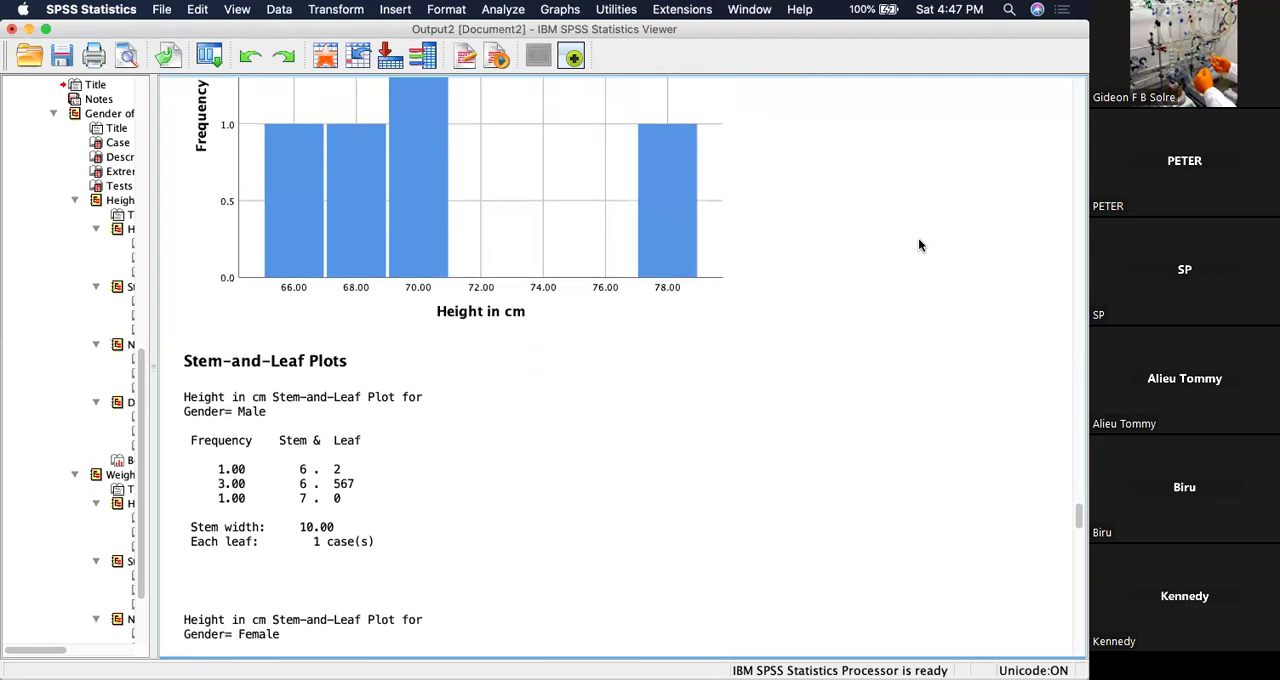
left_click(920, 245)
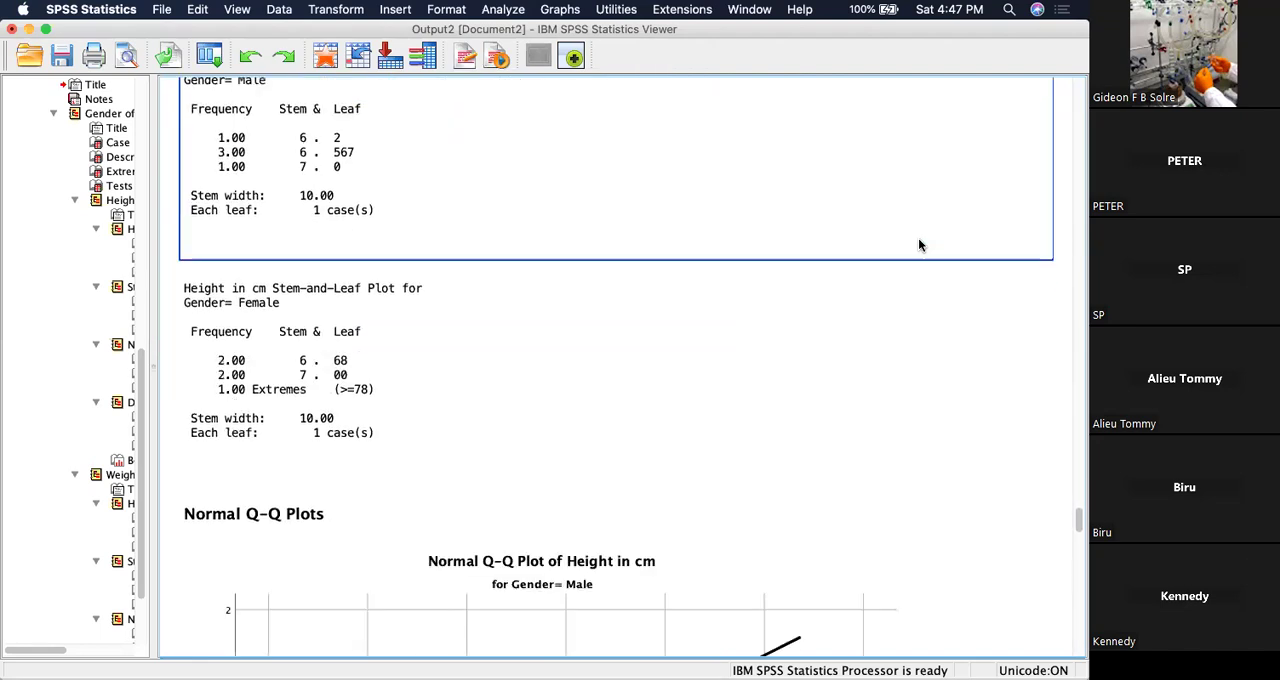
scroll(920, 245, "up", 5)
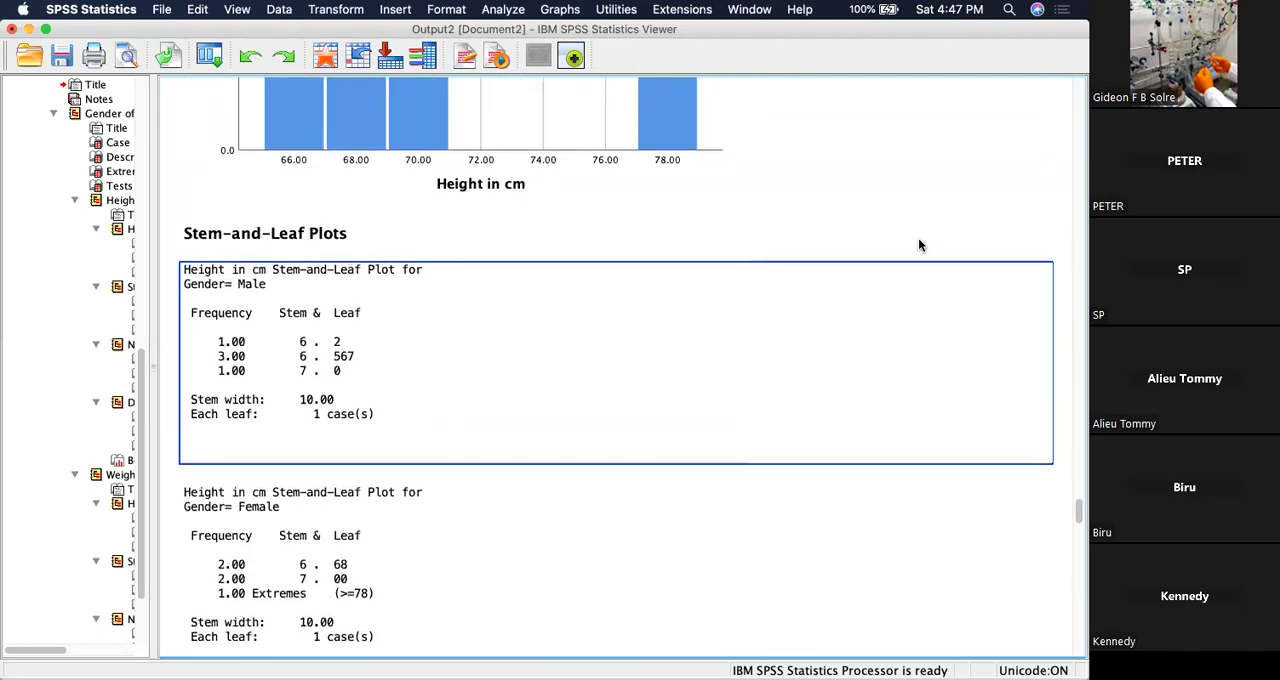
scroll(918, 245, "down", 4)
left_click(452, 80)
left_click(221, 145)
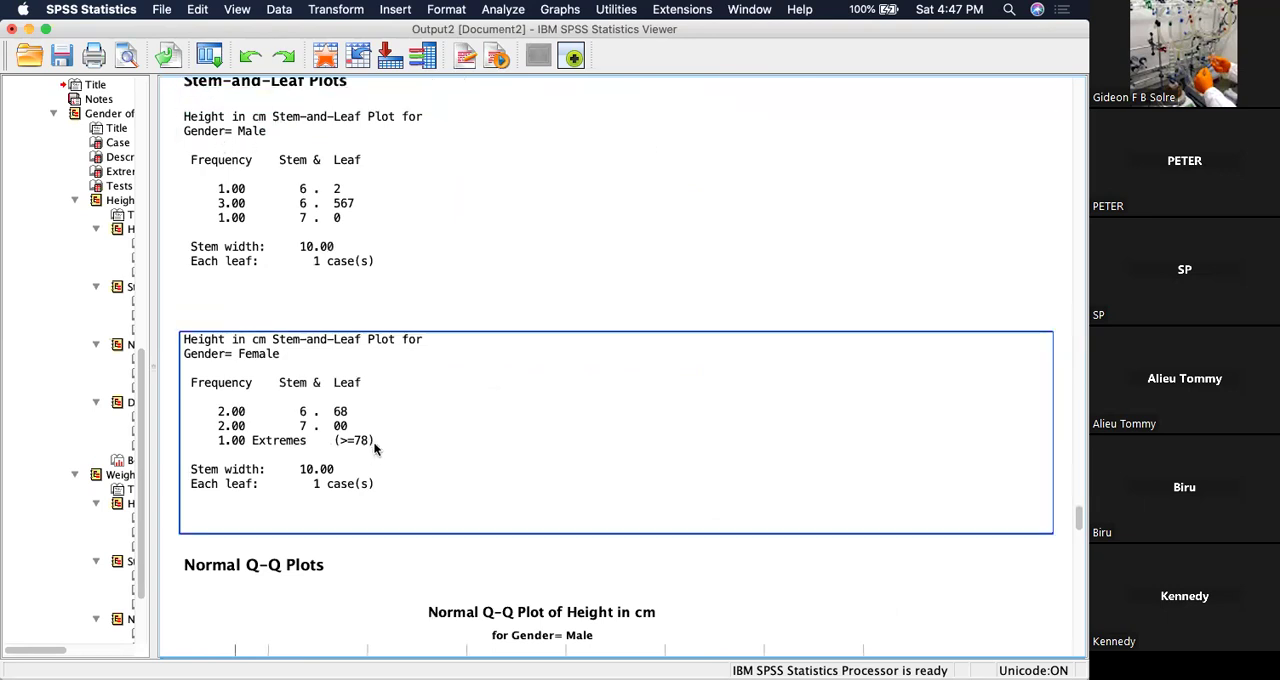
Review the normal and detrended Q-Q plots of height by gender and the height boxplot comparing male and female respondents.
scroll(380, 417, "down", 14)
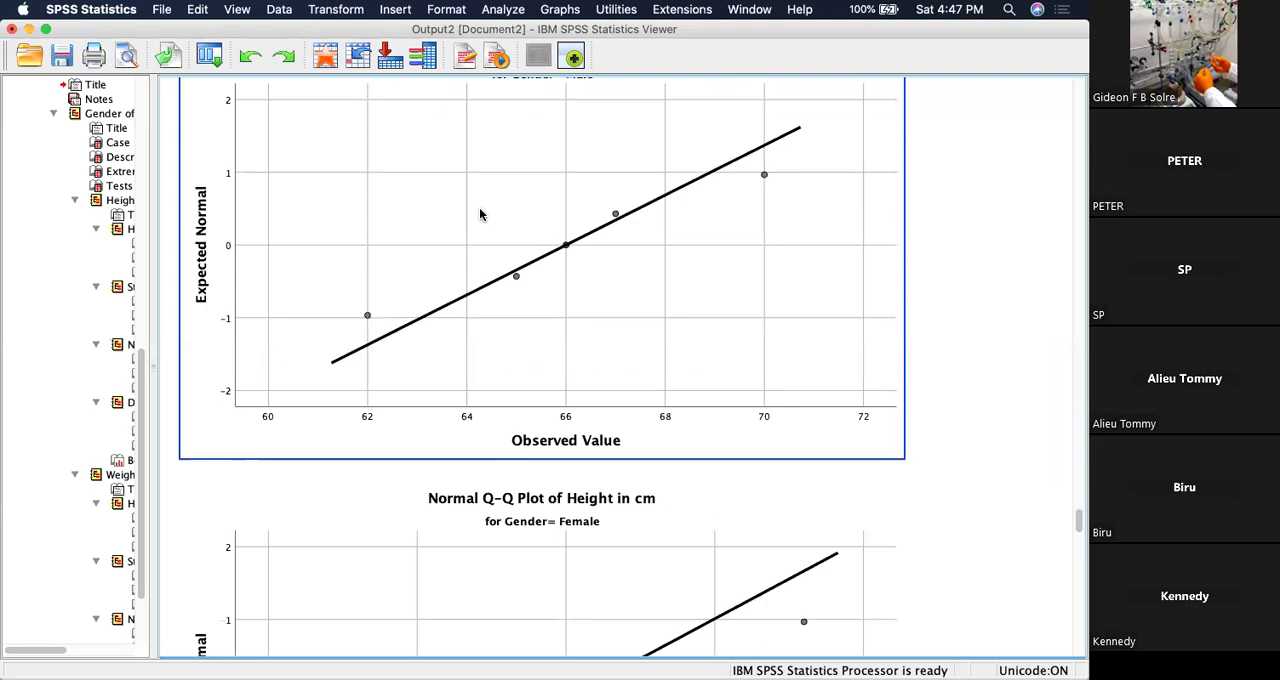
scroll(479, 216, "up", 6)
scroll(567, 430, "down", 20)
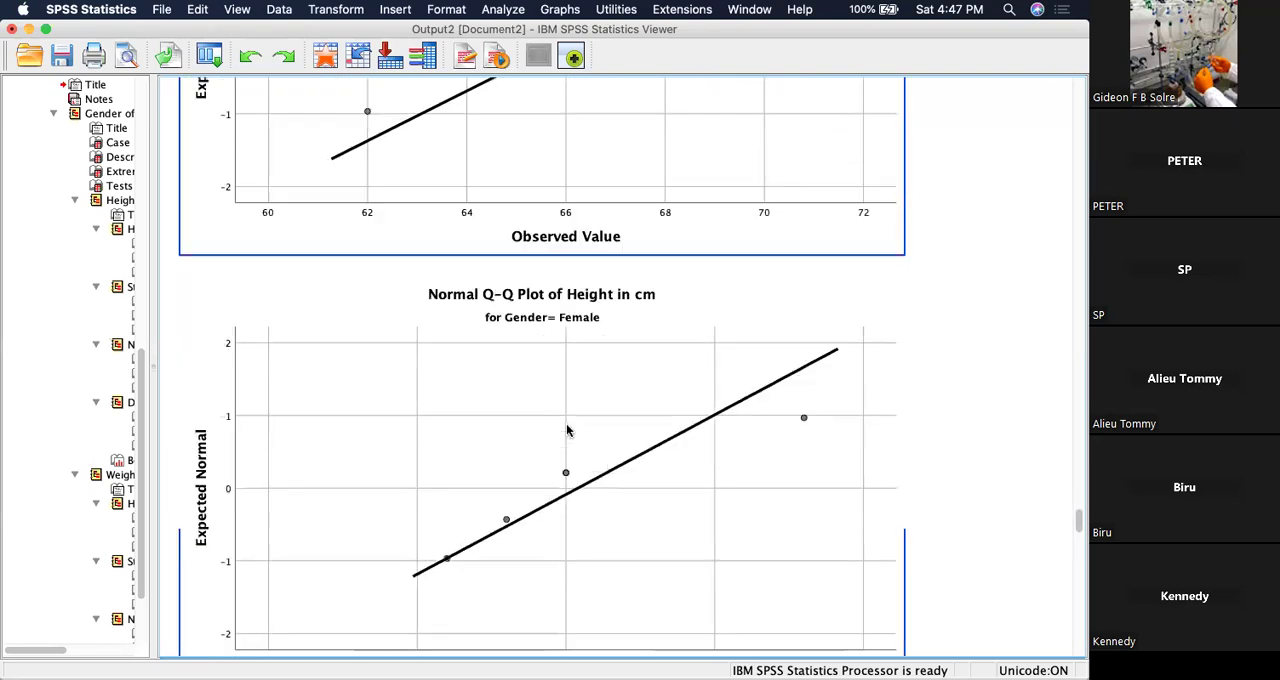
scroll(567, 430, "down", 20)
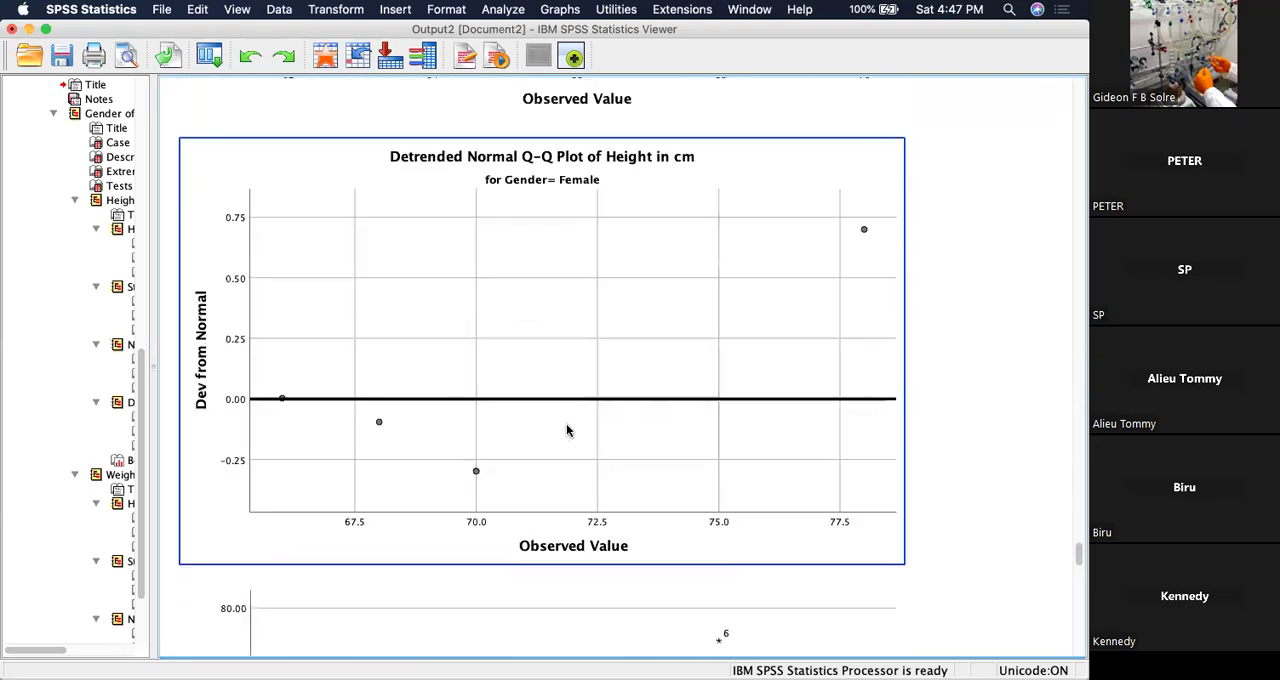
scroll(567, 430, "up", 20)
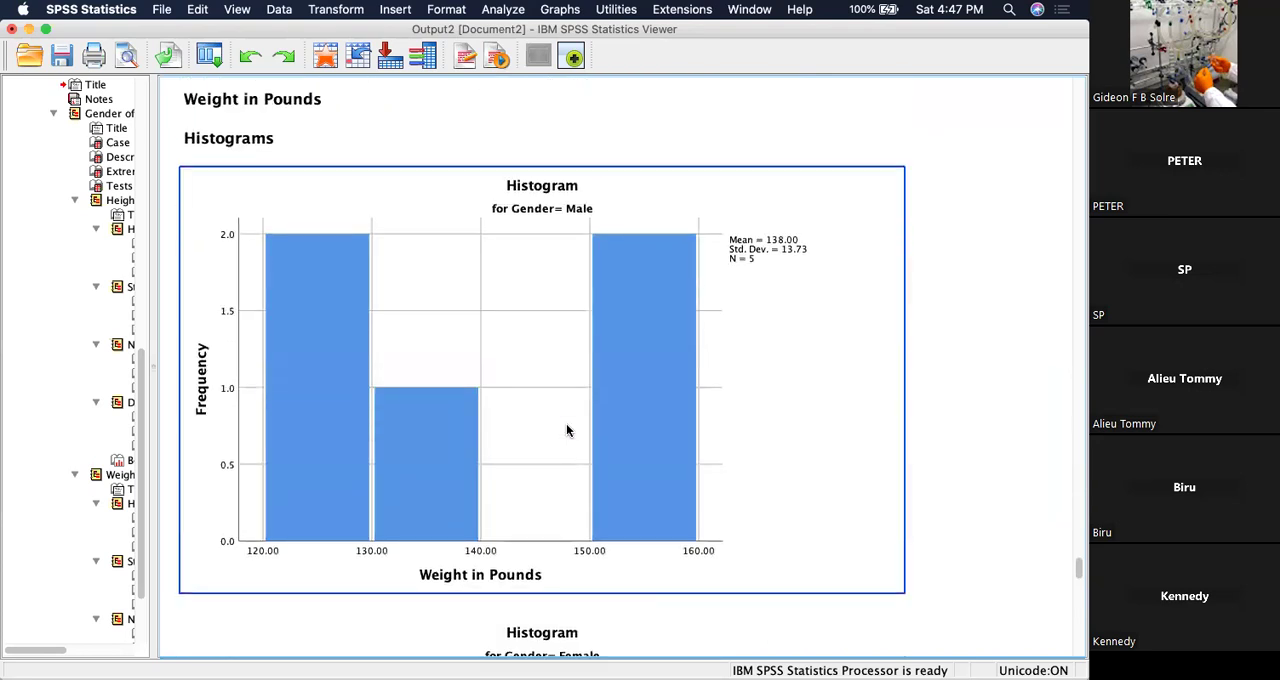
scroll(567, 430, "down", 7)
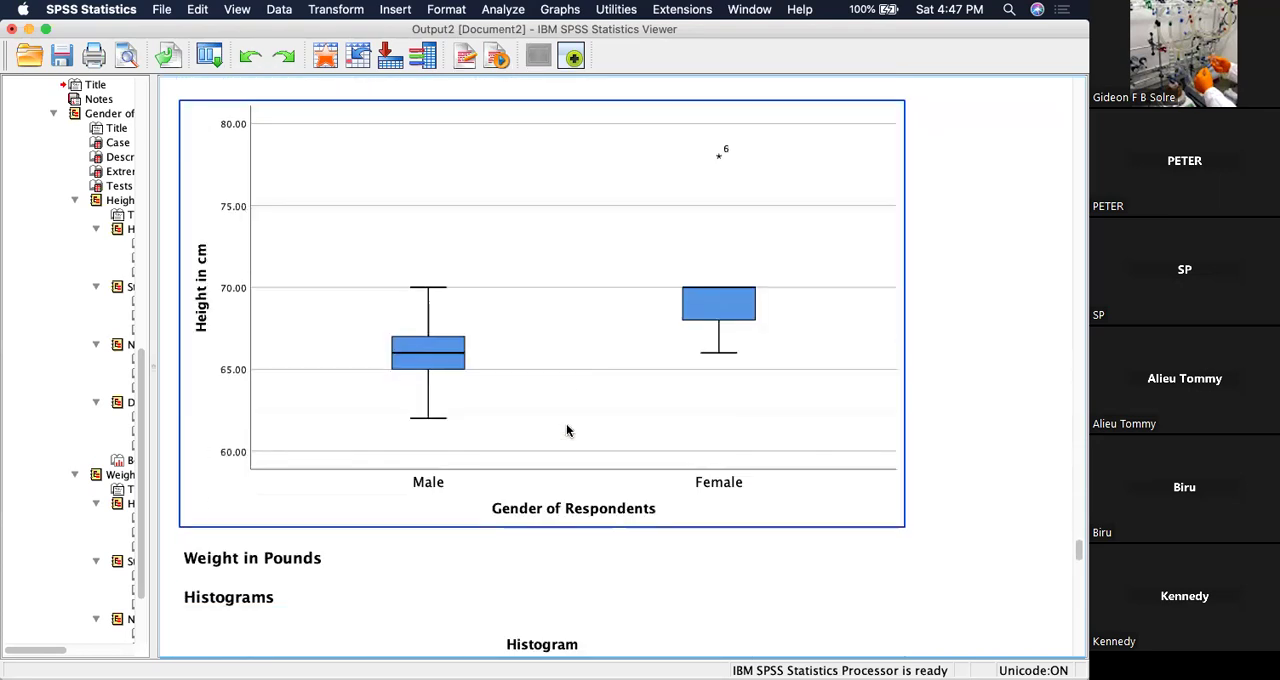
scroll(567, 430, "up", 2)
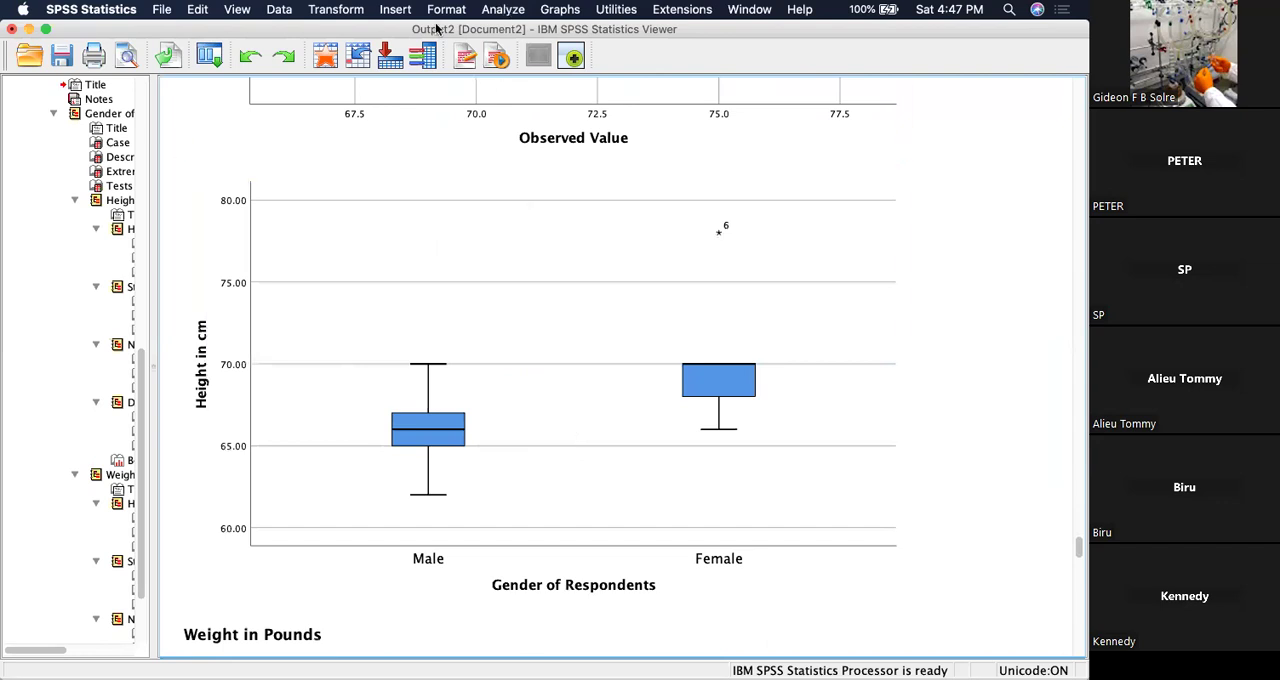
Close the output without saving and replace Gender of Respondents with Level of Education as the factor in Explore.
left_click(13, 29)
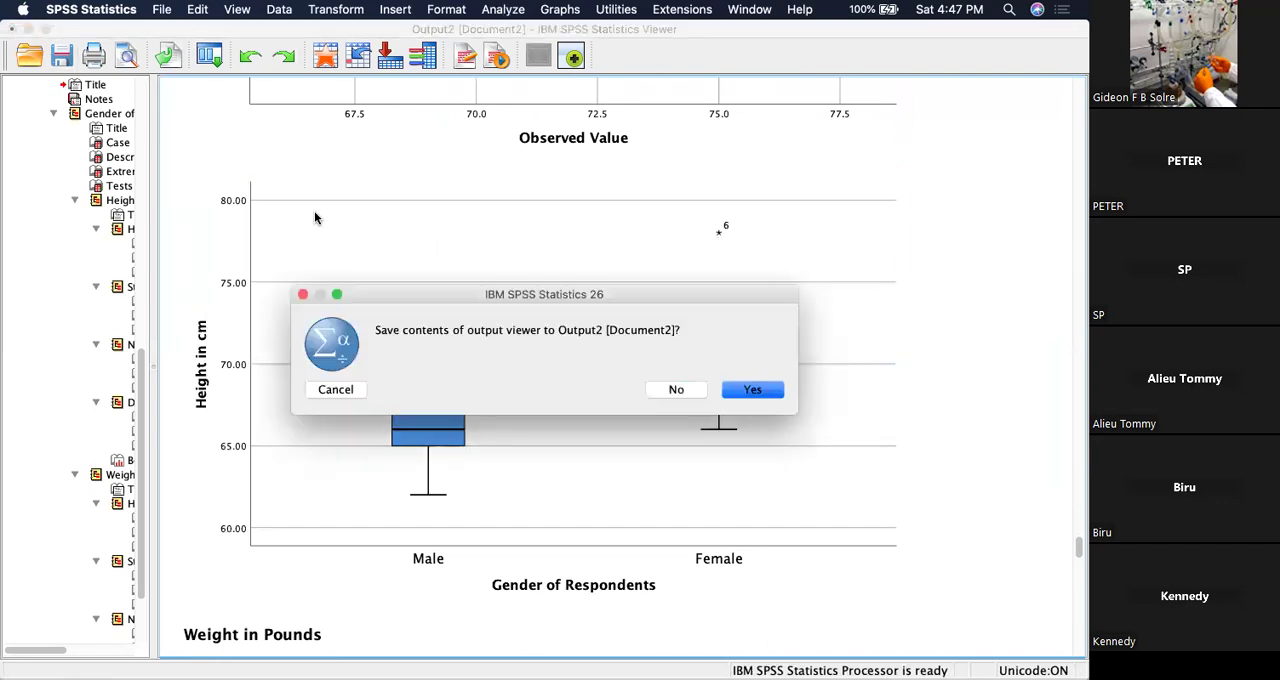
left_click(678, 391)
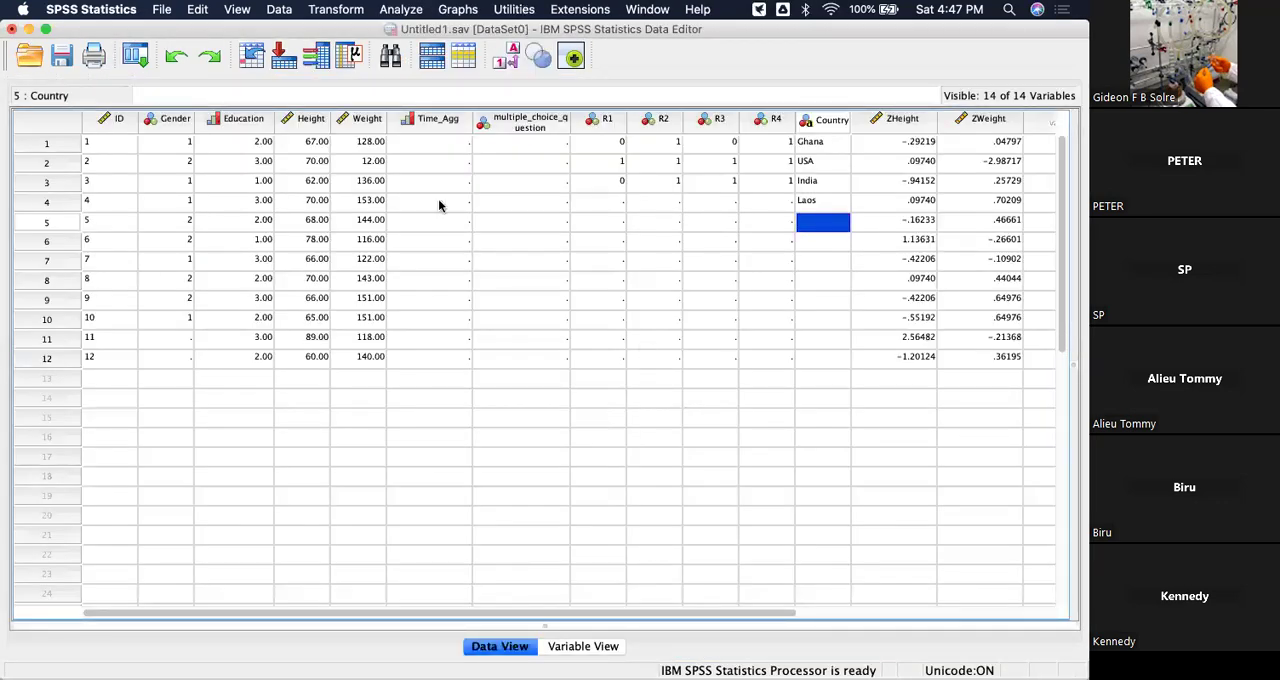
left_click(403, 10)
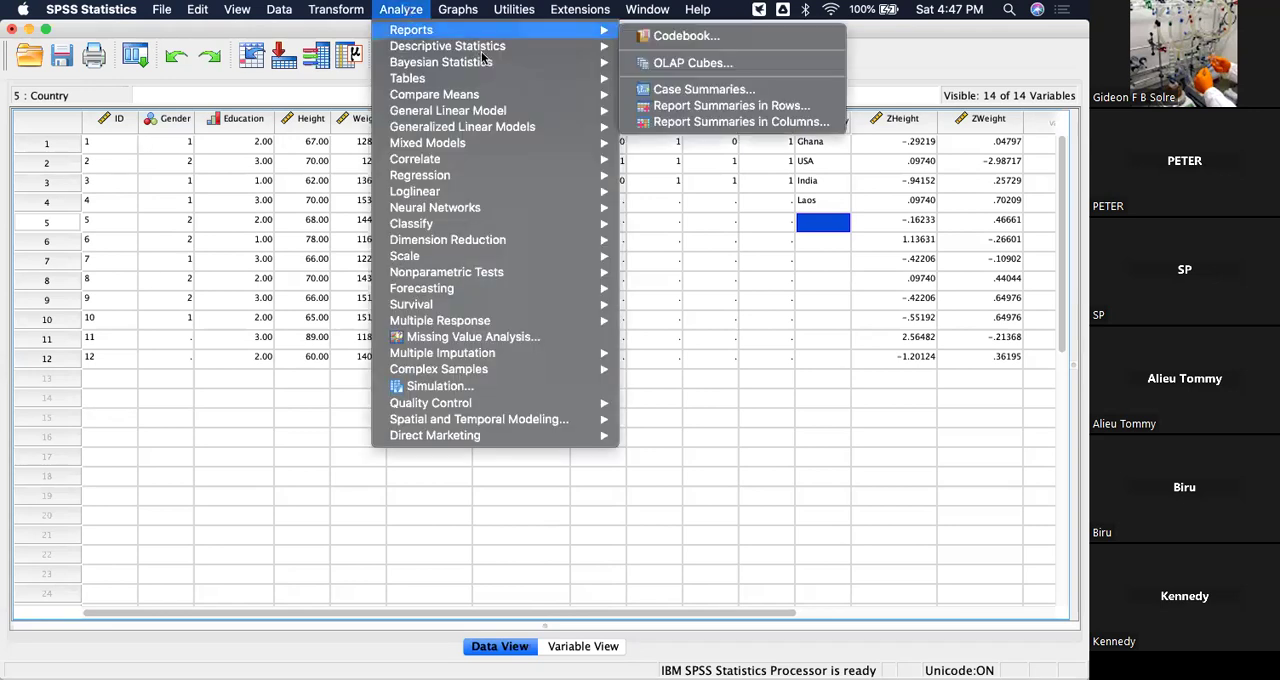
mouse_move(491, 46)
left_click(668, 81)
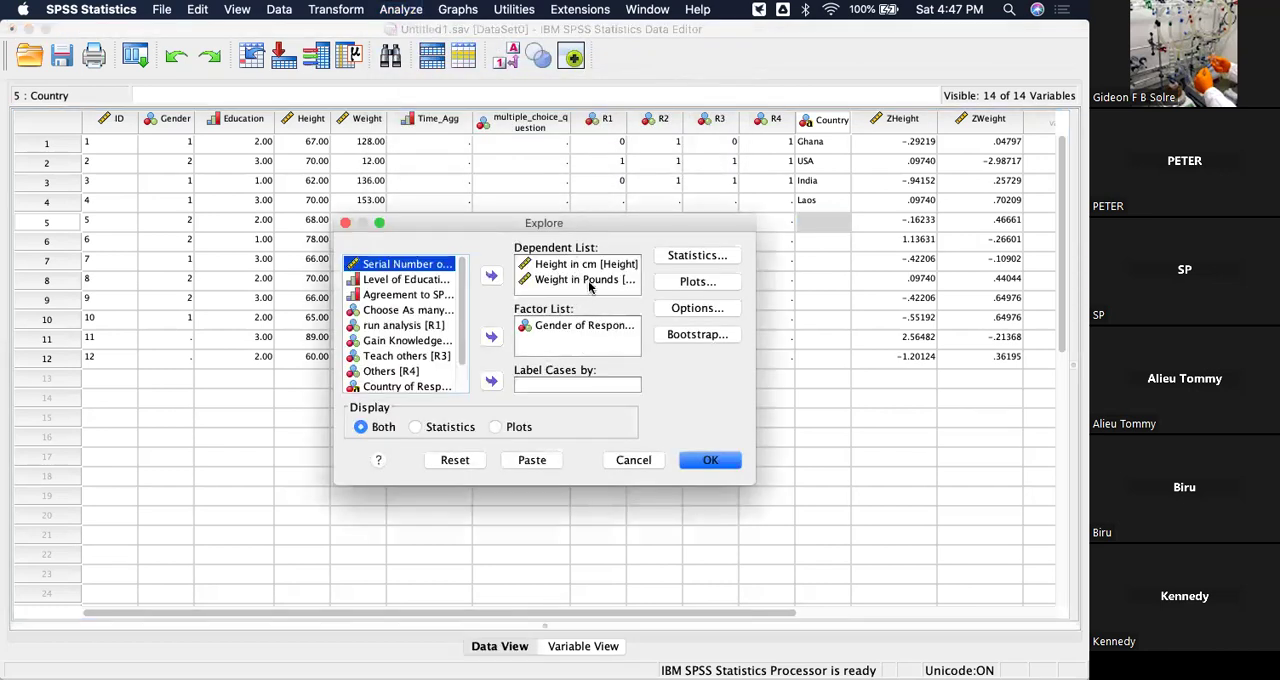
left_click(598, 328)
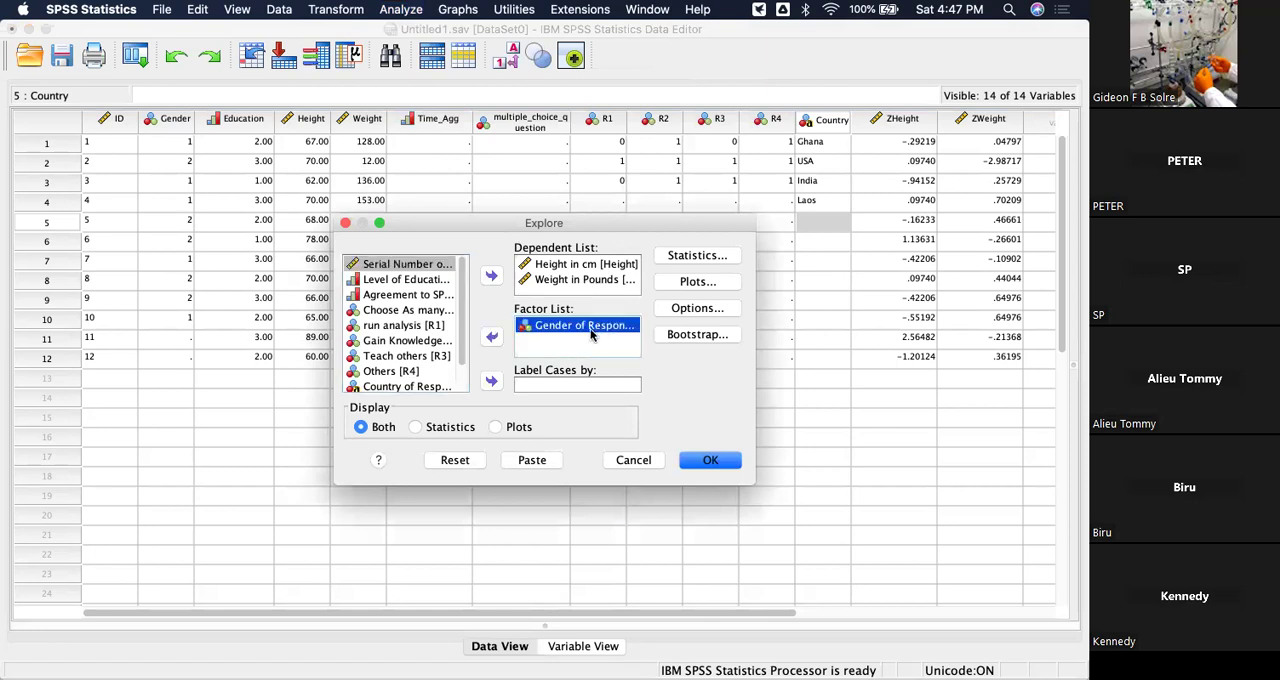
left_click(491, 337)
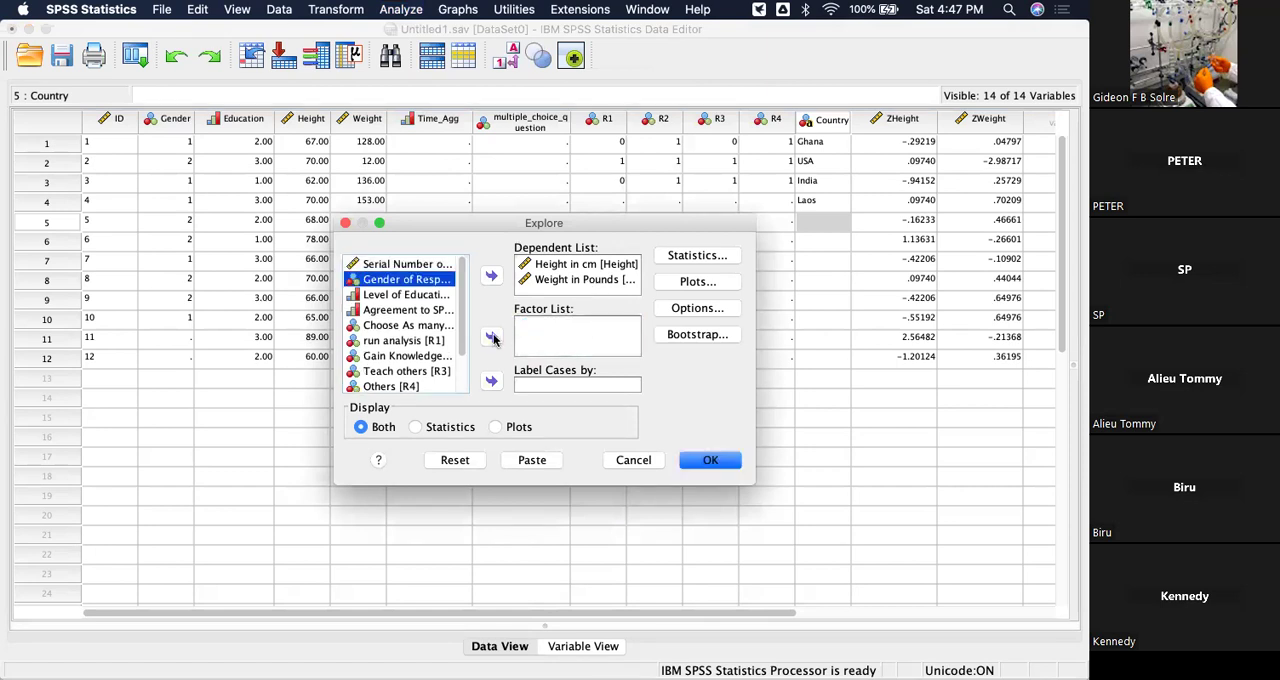
left_click(412, 295)
left_click(491, 337)
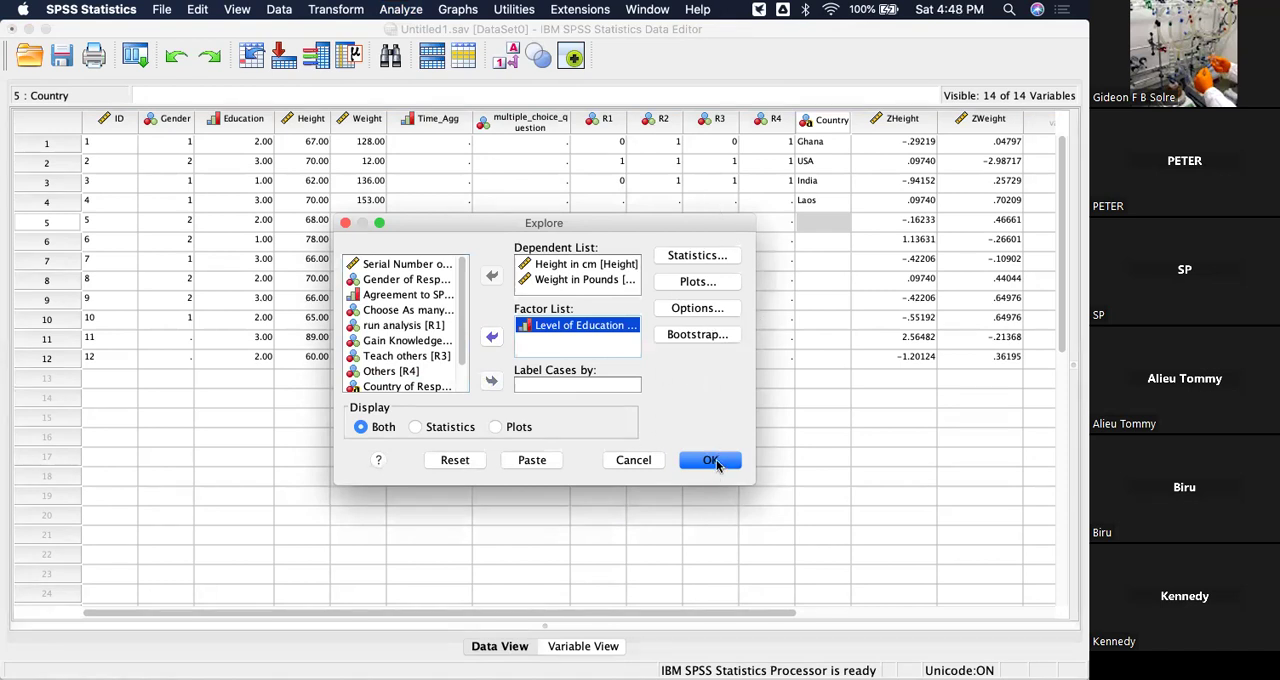
Run the Explore analysis displaying plots only and expand the new output window to full size.
left_click(495, 427)
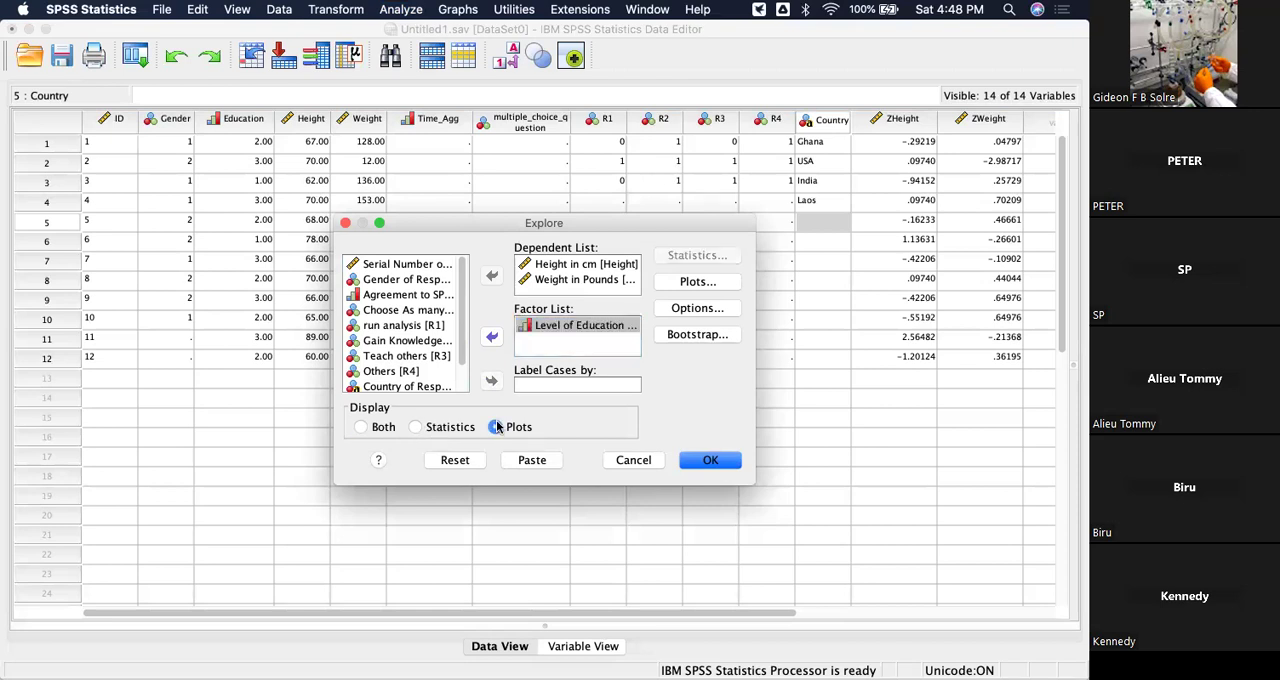
left_click(711, 464)
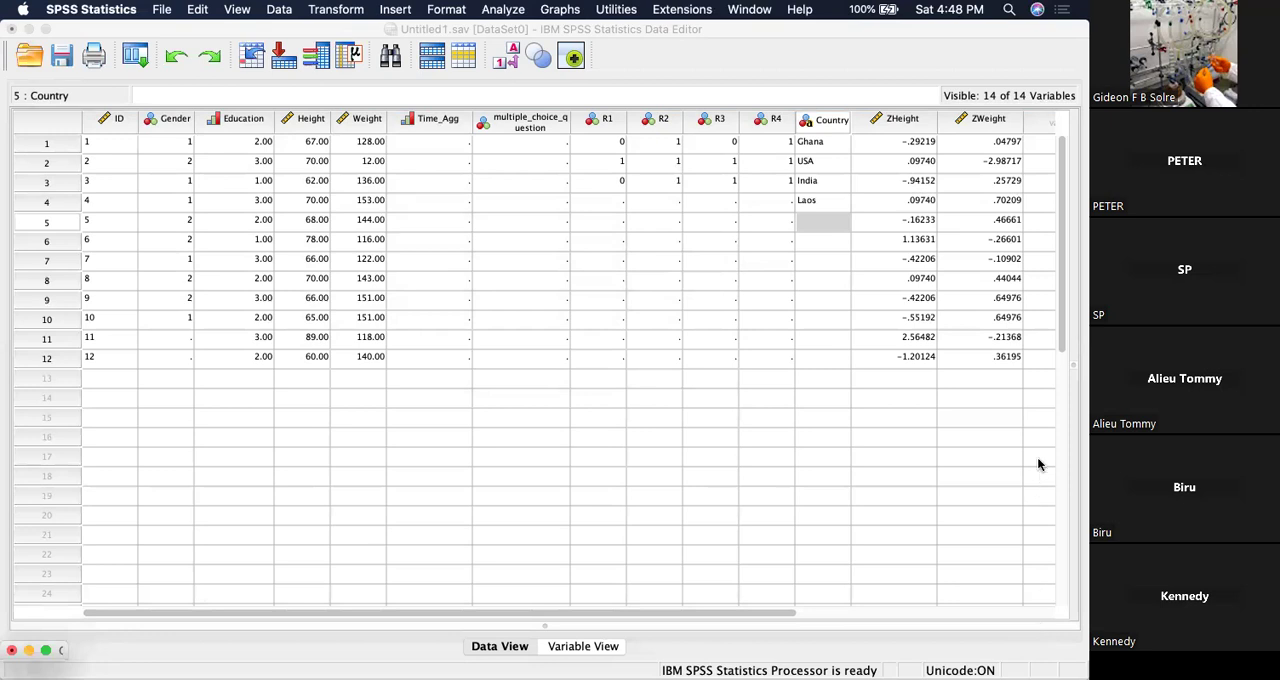
left_click(45, 651)
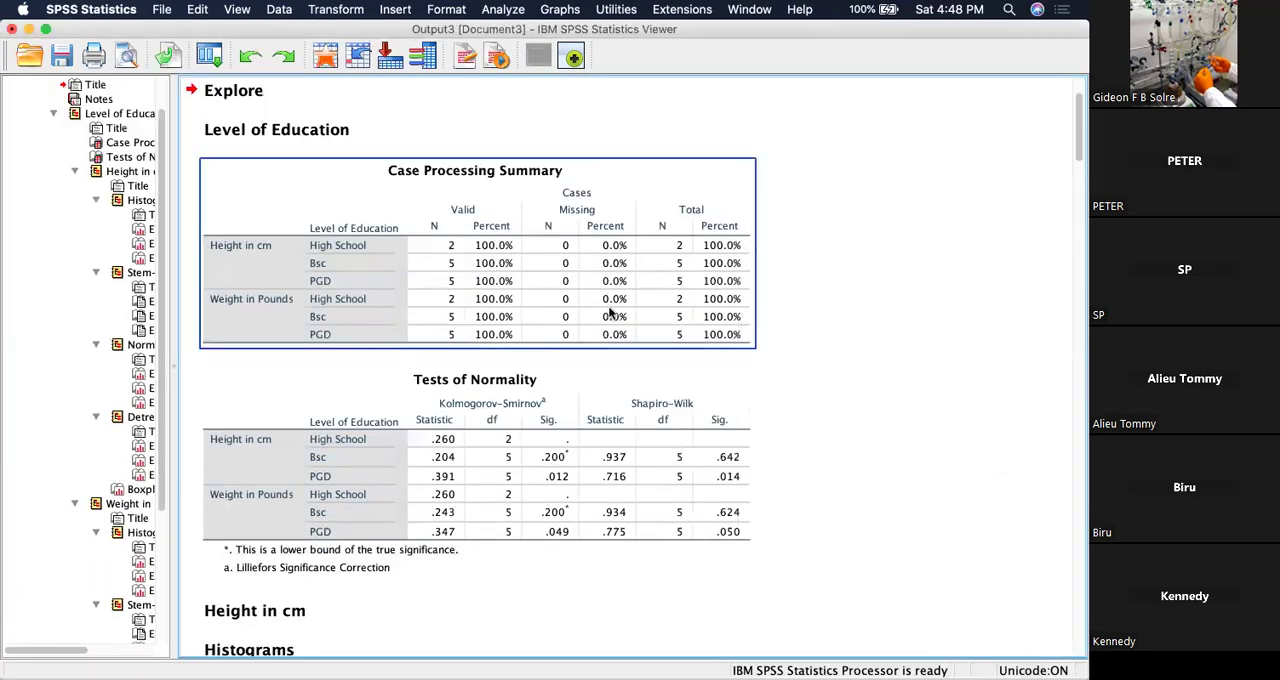
Examine the Tests of Normality for height and weight by level of education and the High School height histogram.
scroll(610, 313, "down", 3)
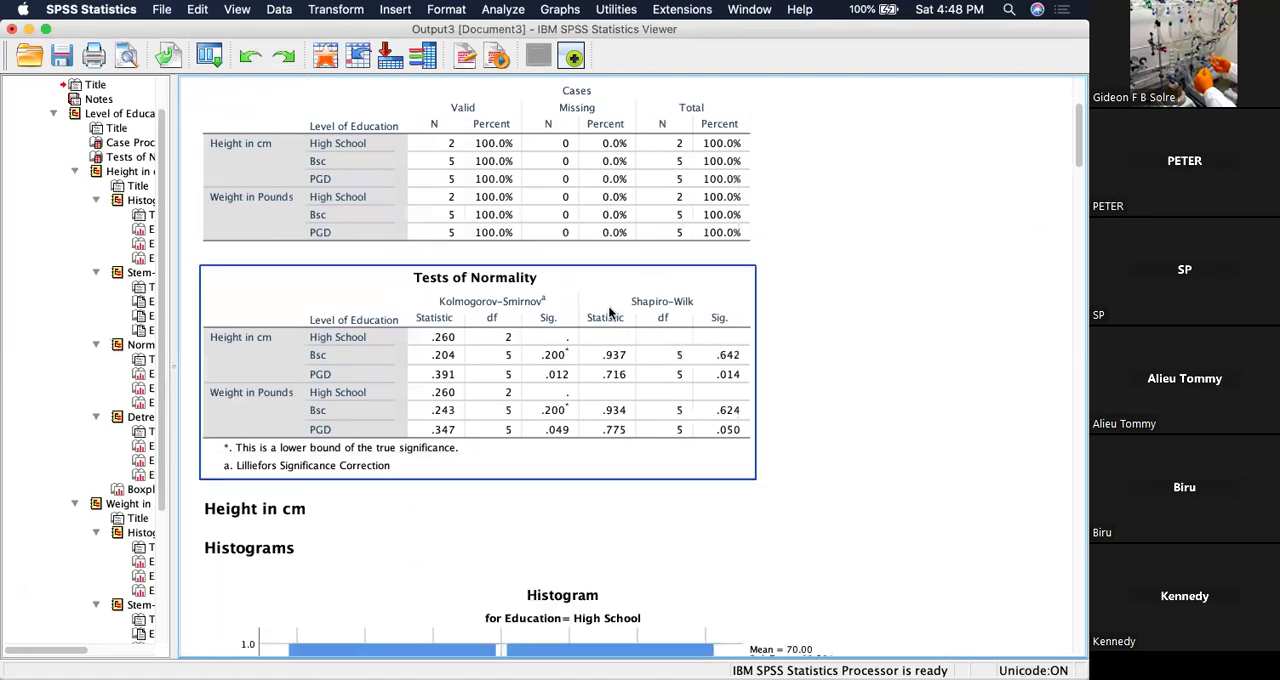
scroll(610, 313, "down", 9)
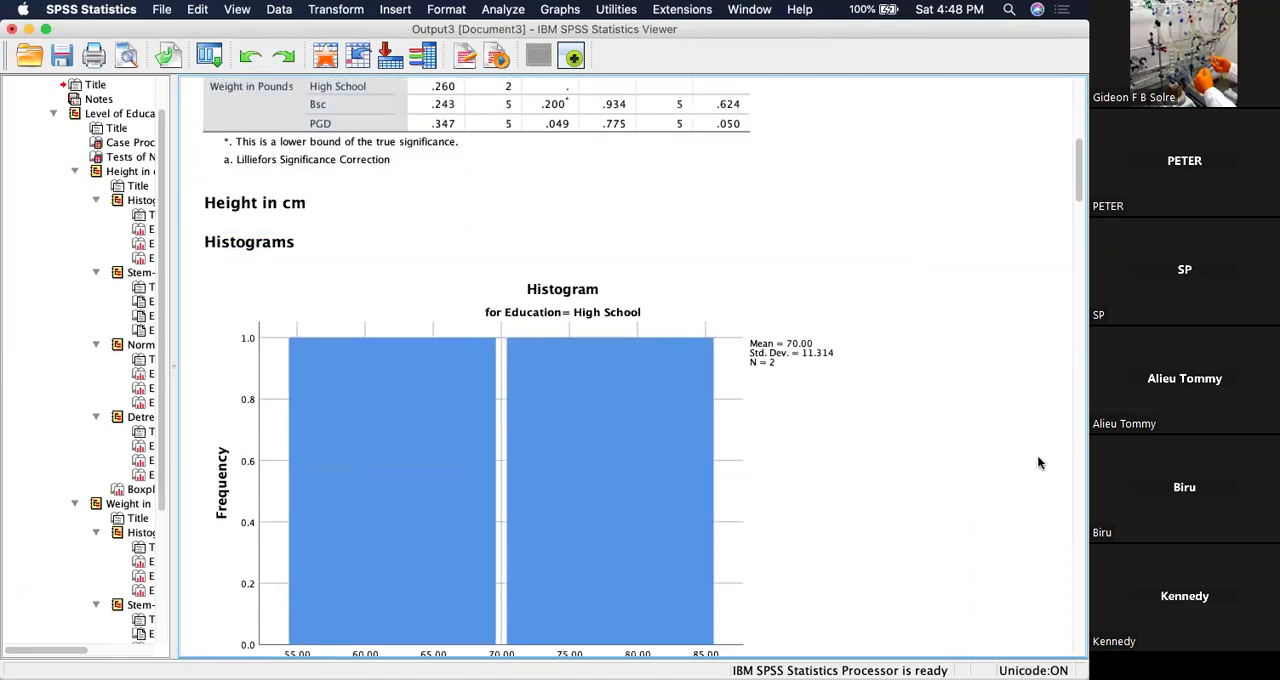
left_click(913, 438)
scroll(913, 442, "up", 15)
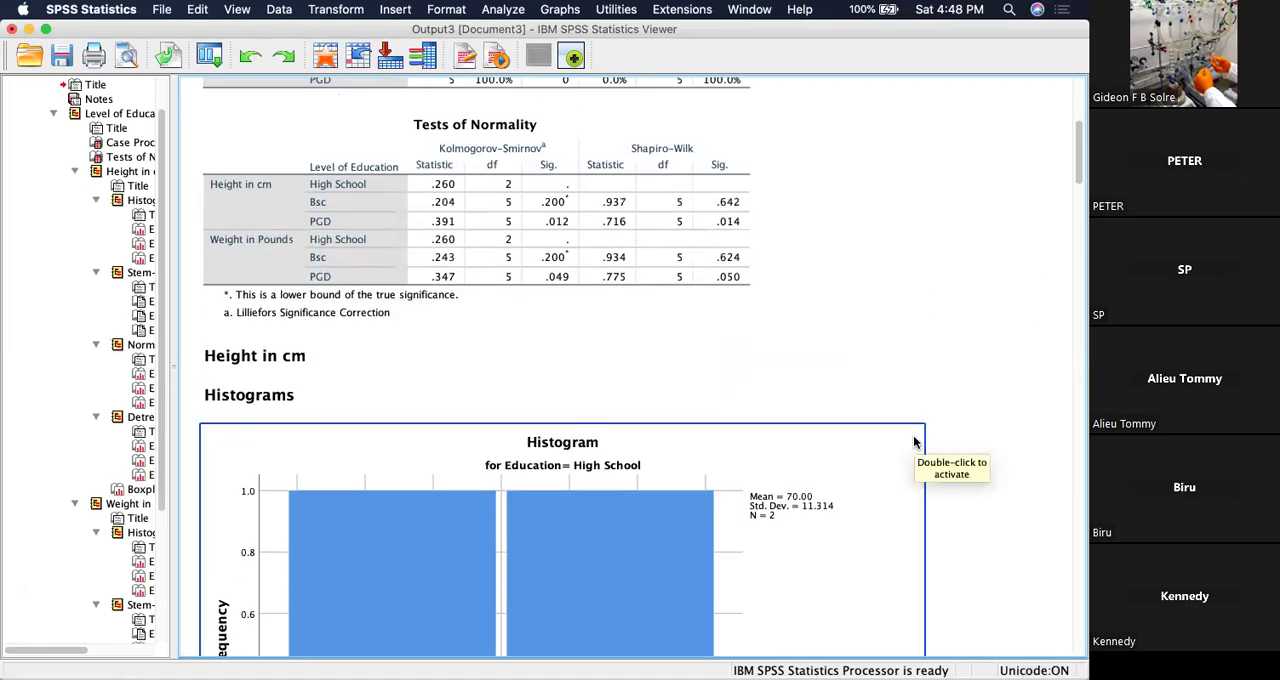
Look through the weight histograms, the height boxplot and the height Q-Q plots for the High School, Bsc and PGD groups.
scroll(913, 442, "down", 20)
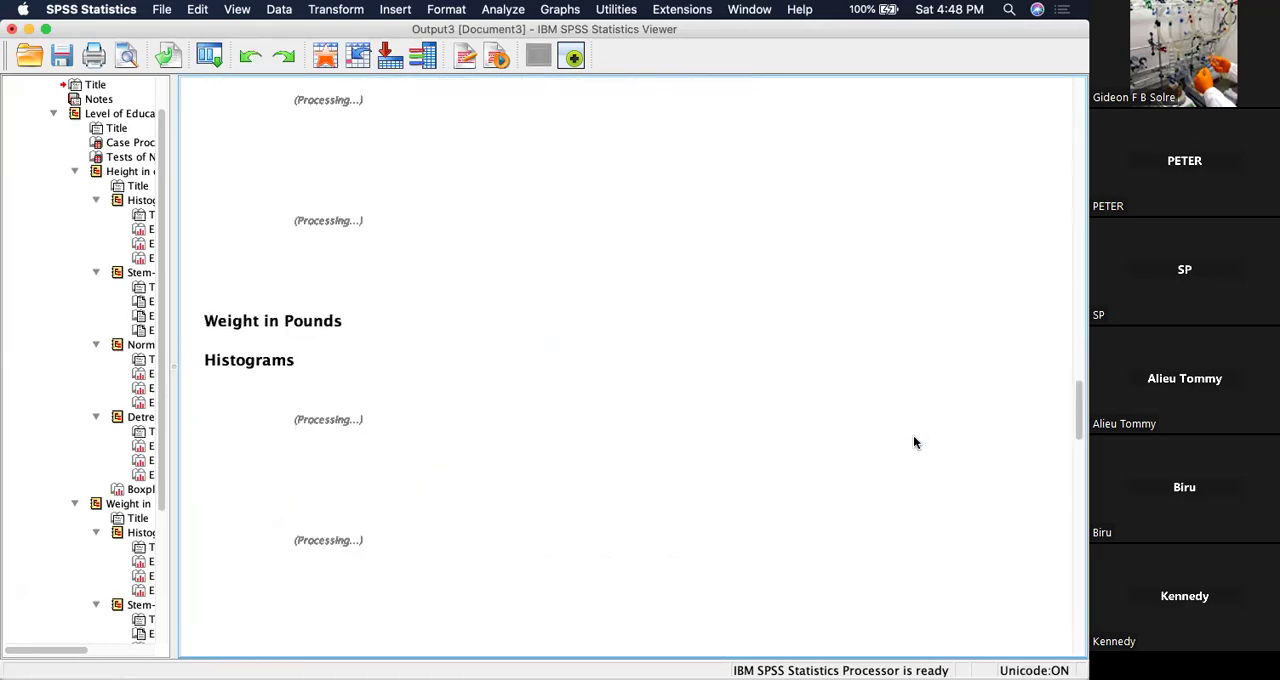
scroll(913, 442, "up", 5)
scroll(913, 442, "up", 10)
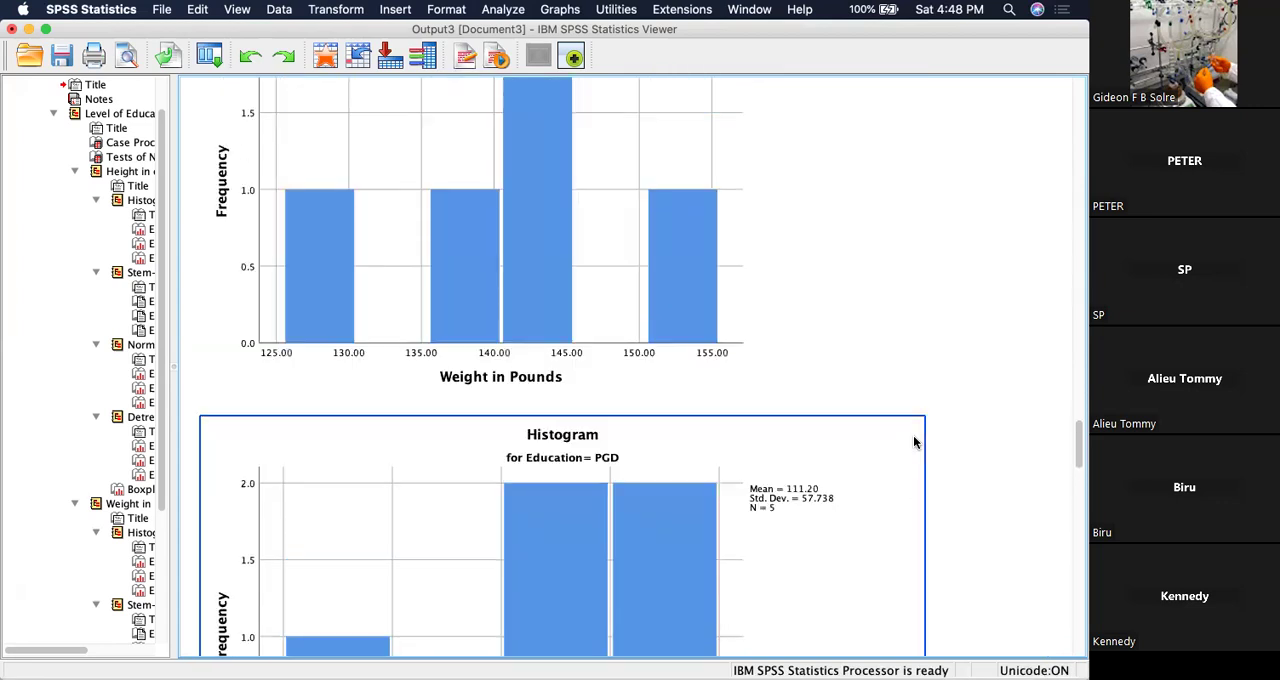
scroll(908, 397, "up", 15)
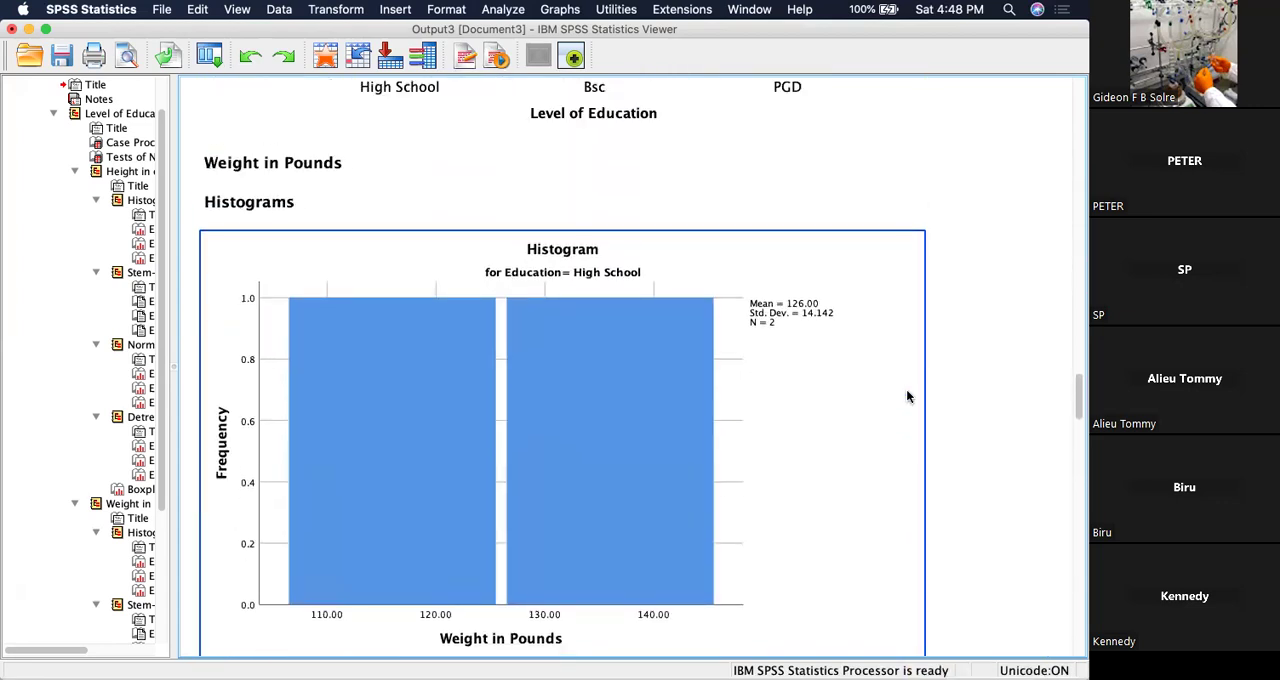
scroll(908, 397, "up", 1)
scroll(908, 397, "up", 3)
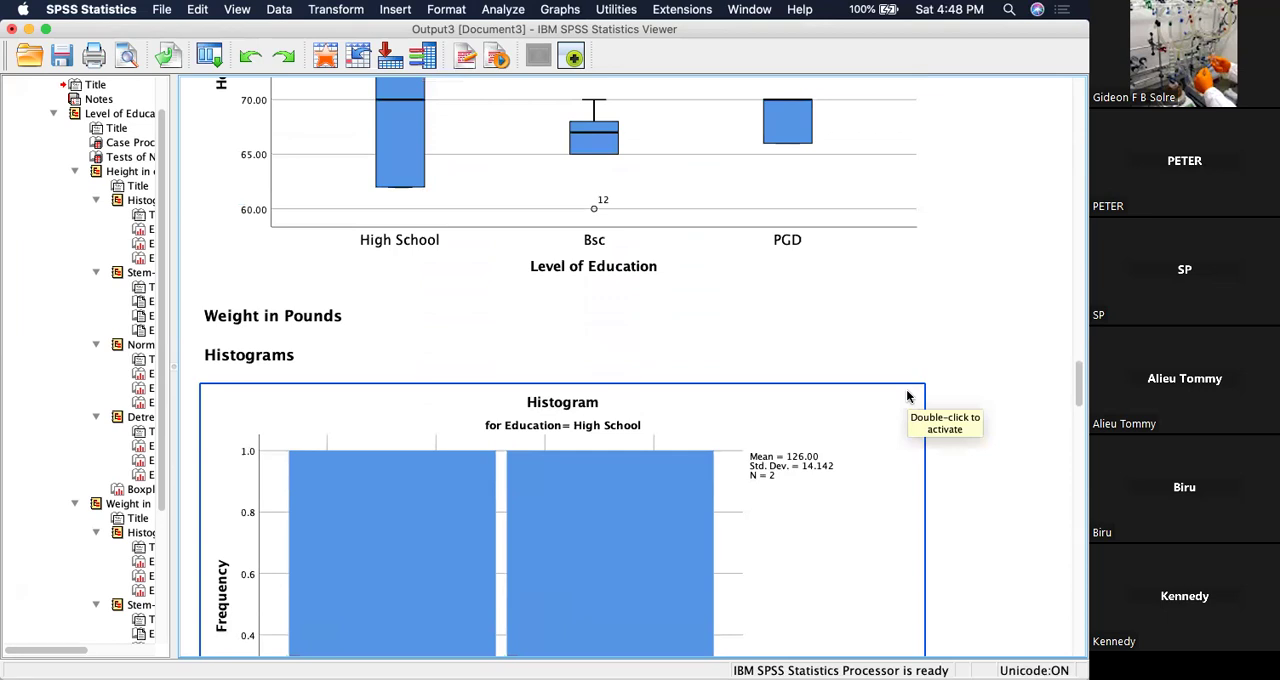
scroll(908, 397, "up", 1)
scroll(908, 397, "up", 10)
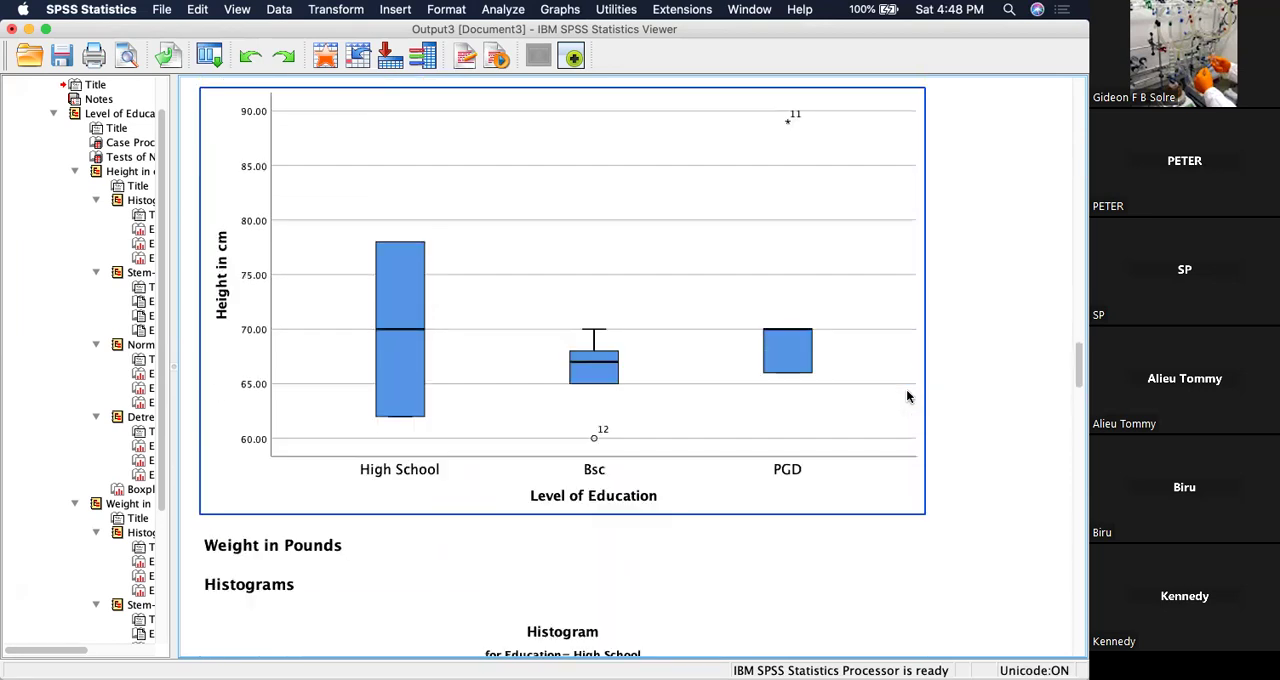
scroll(908, 397, "up", 15)
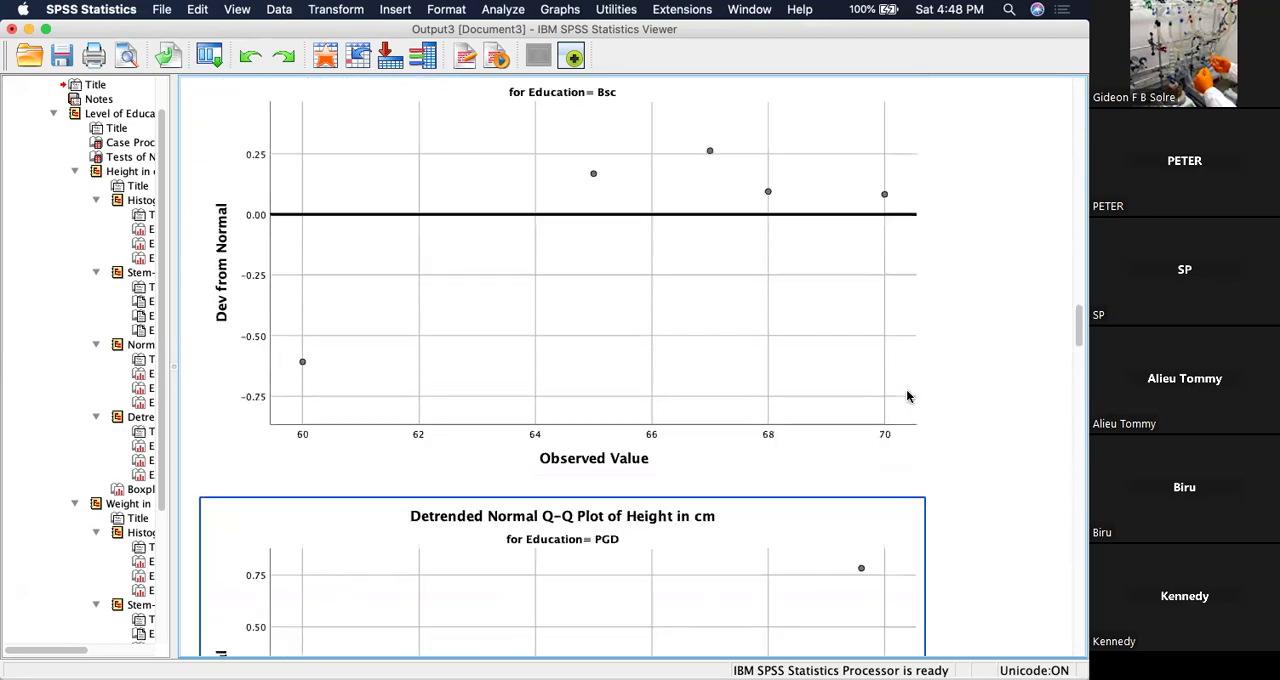
scroll(908, 397, "up", 12)
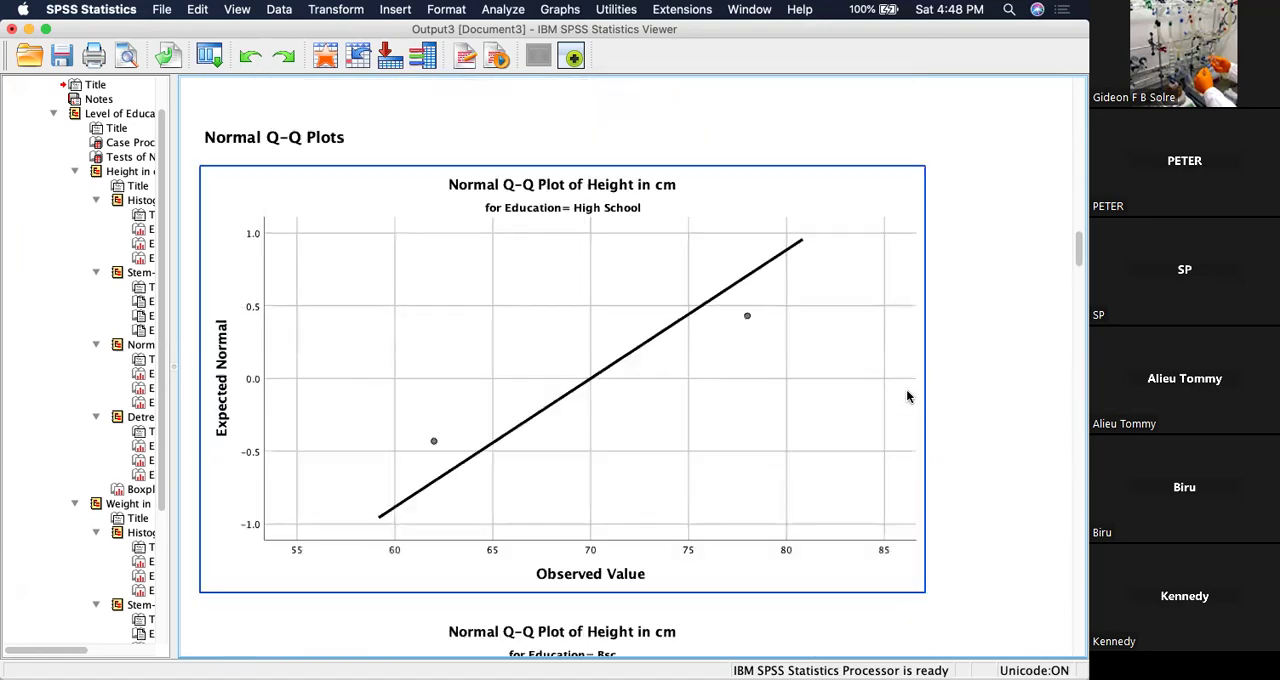
scroll(906, 397, "up", 8)
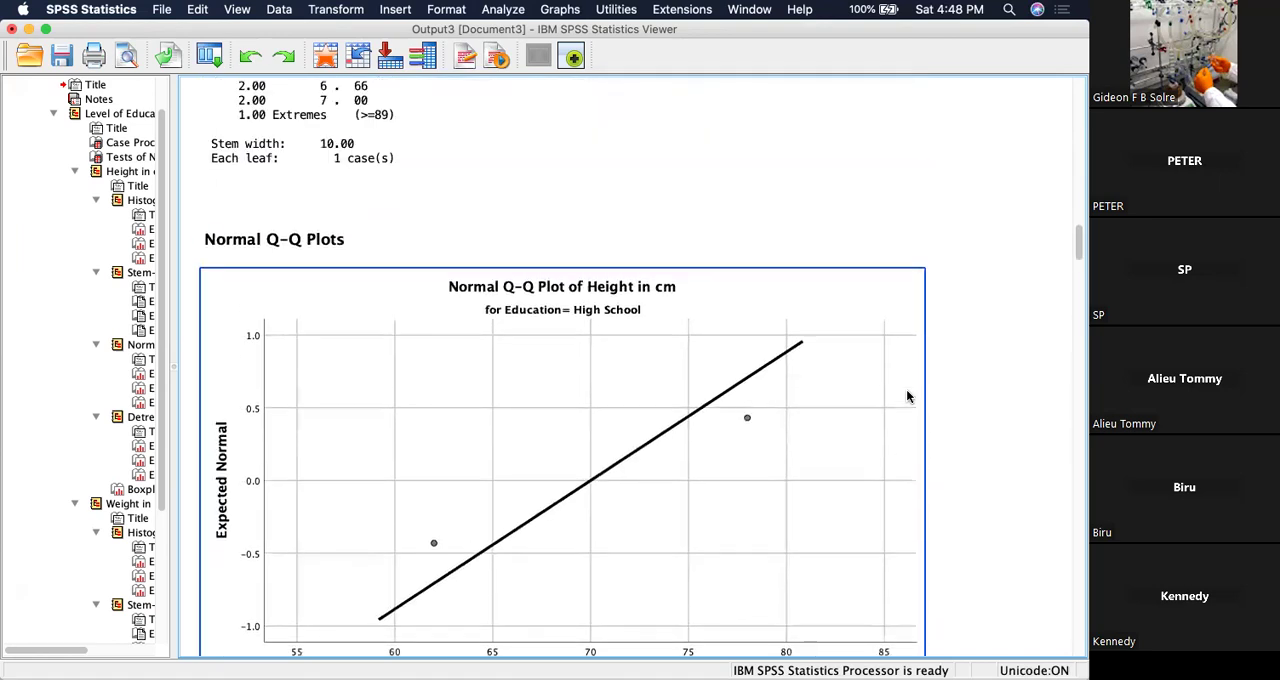
Review the Case Processing Summary and Tests of Normality tables for height and weight by level of education.
left_click(906, 397)
scroll(906, 397, "up", 1)
scroll(907, 391, "up", 20)
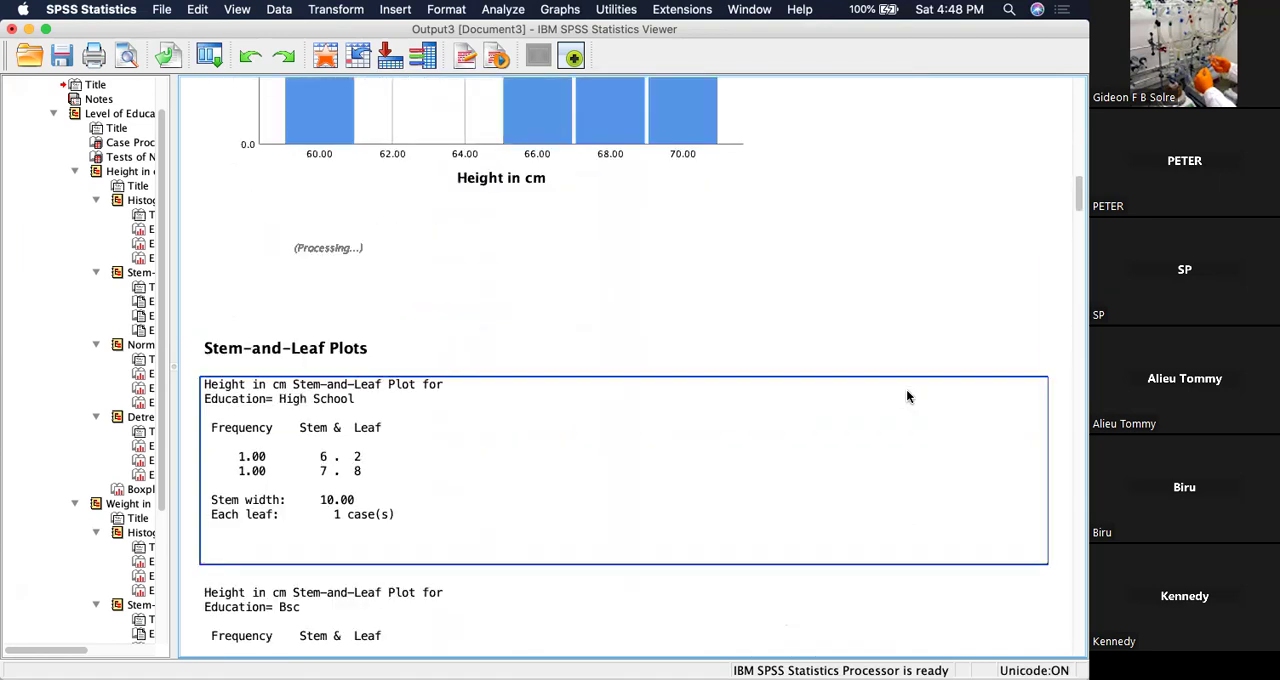
scroll(907, 397, "up", 16)
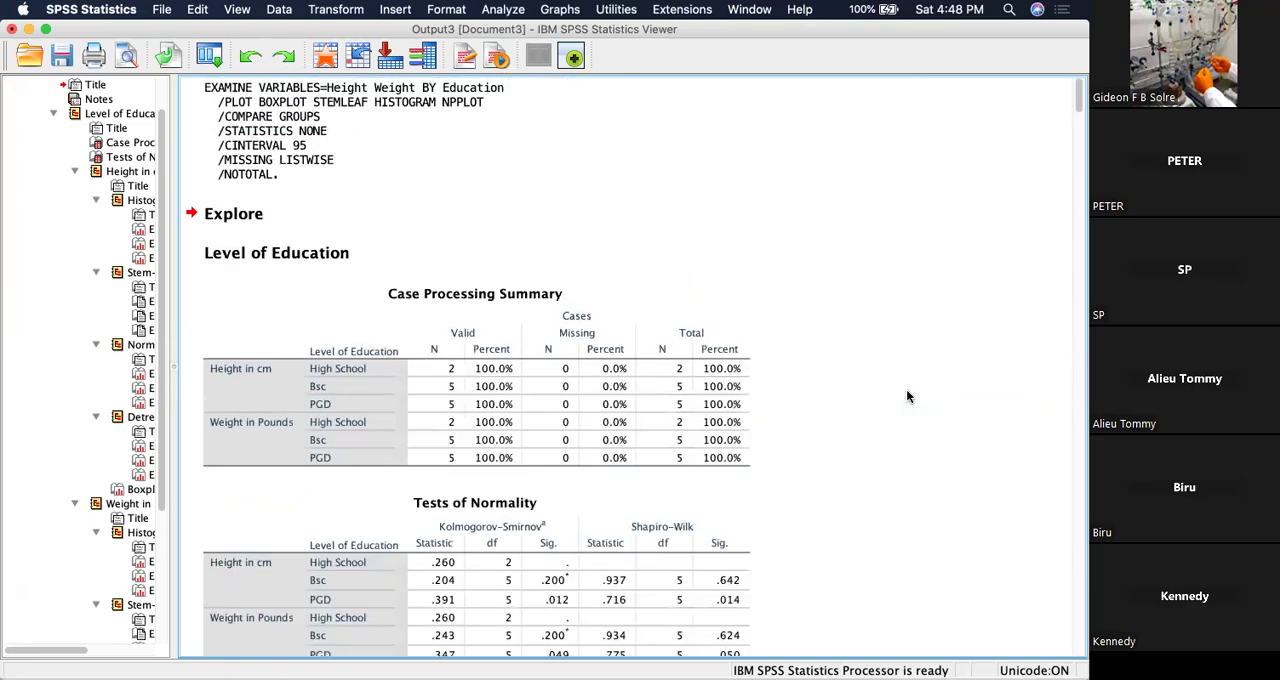
scroll(907, 397, "down", 2)
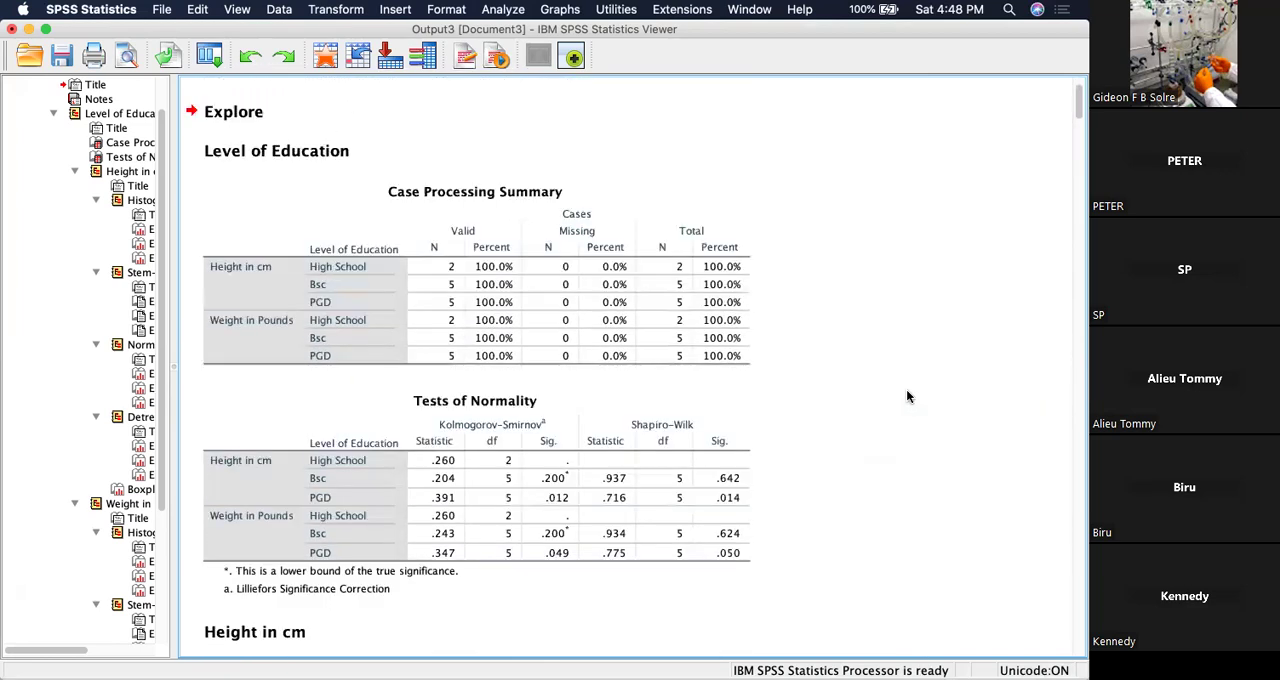
scroll(907, 397, "up", 2)
scroll(901, 408, "down", 2)
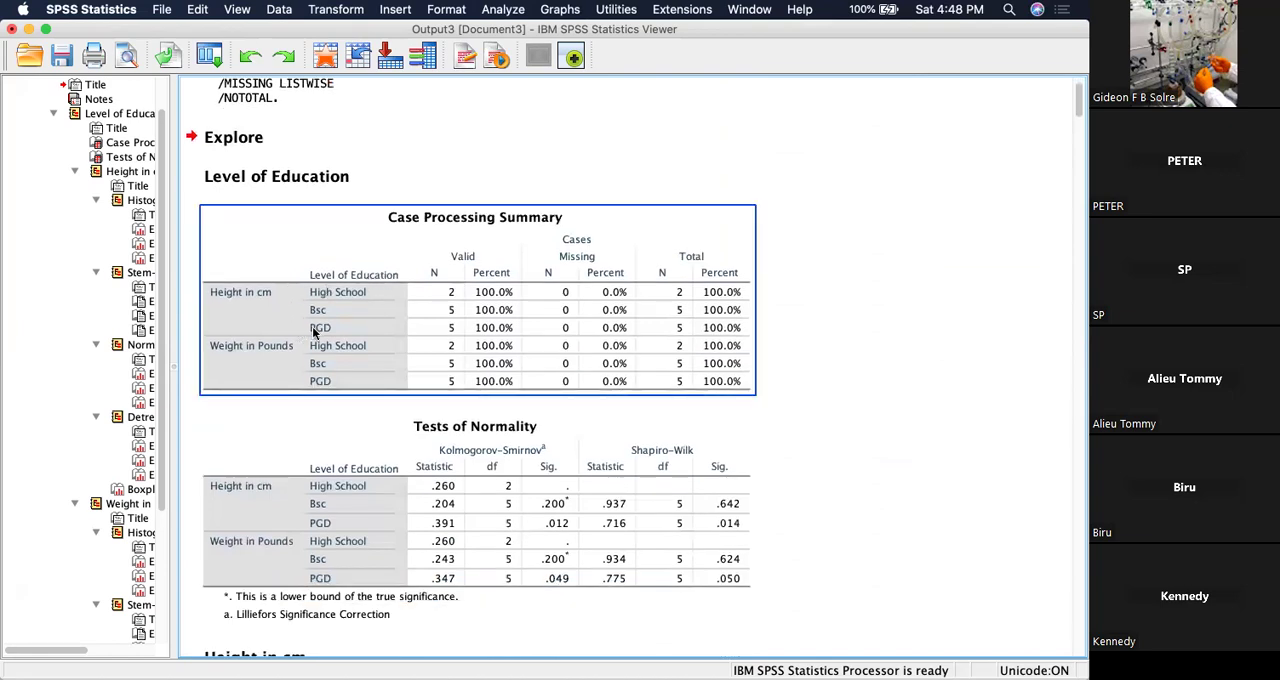
scroll(547, 395, "down", 1)
scroll(547, 395, "down", 5)
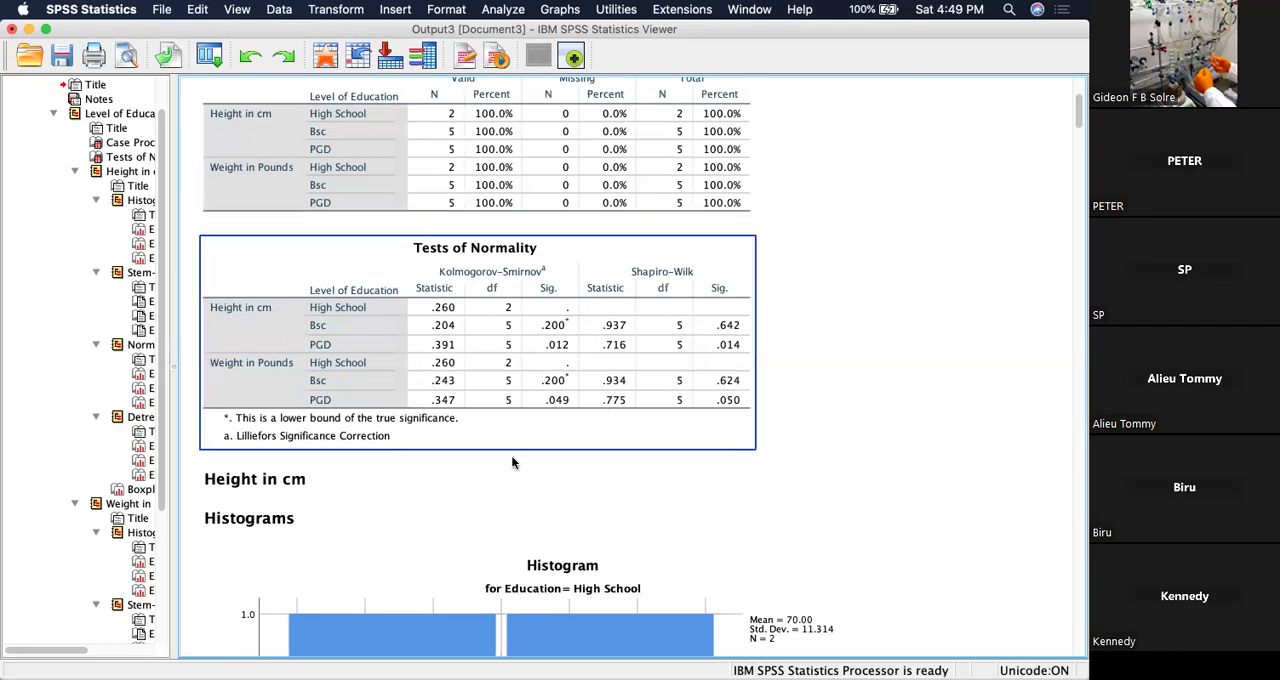
Examine the height histograms for the High School and Bsc education groups.
scroll(511, 455, "down", 6)
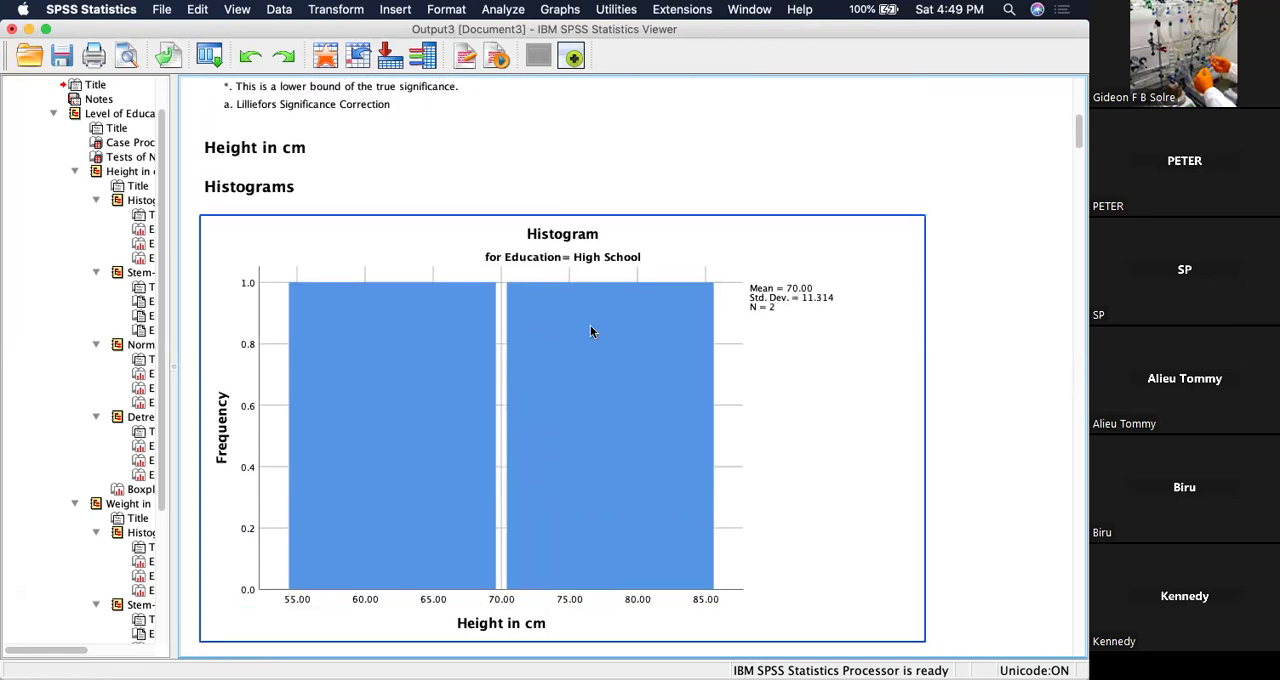
scroll(591, 332, "down", 4)
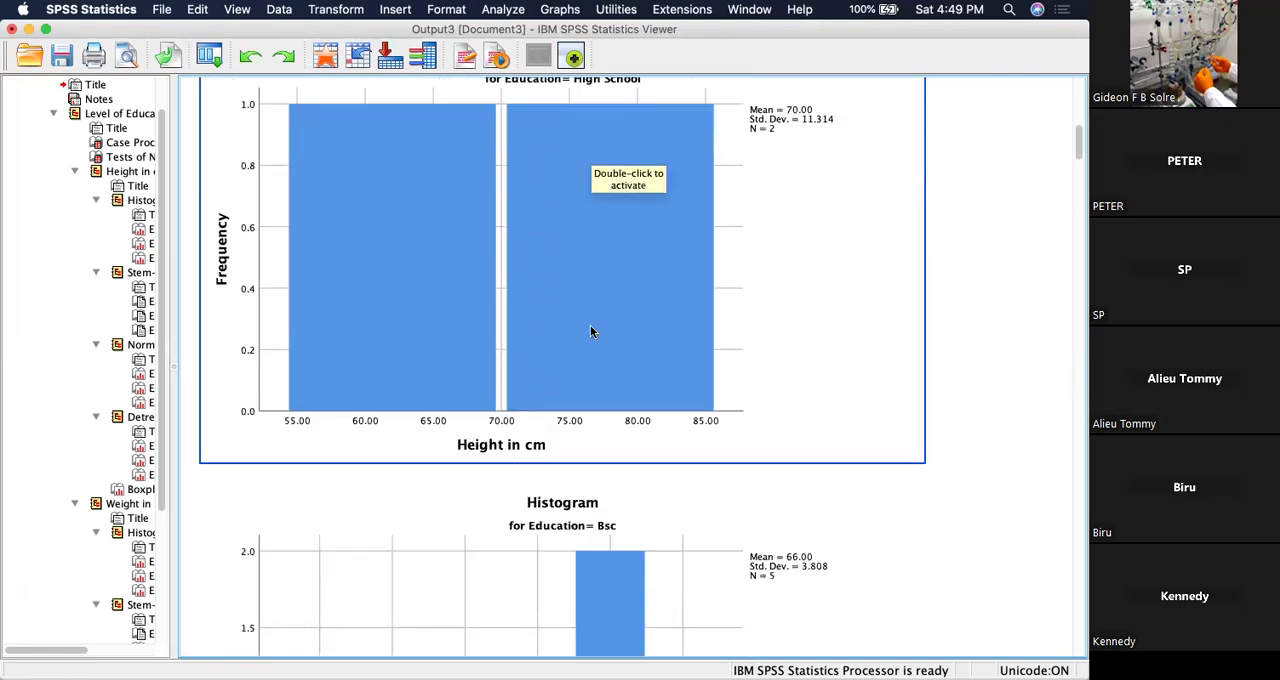
scroll(591, 332, "up", 2)
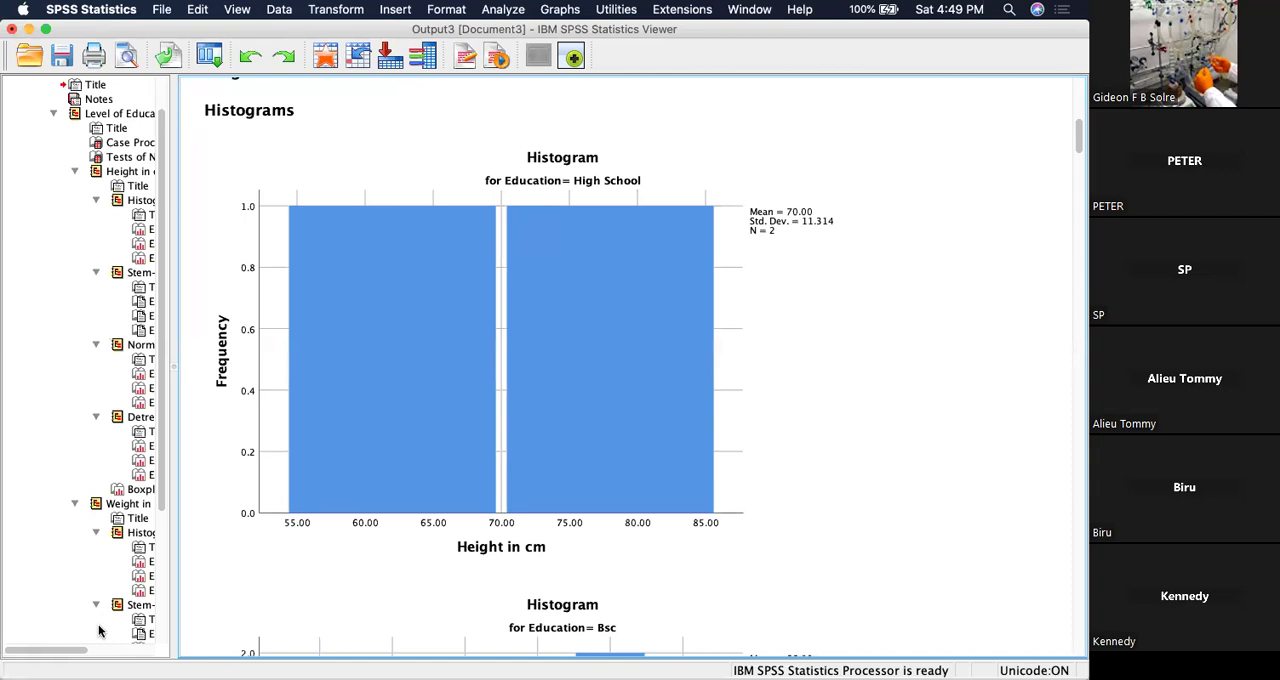
left_click(572, 338)
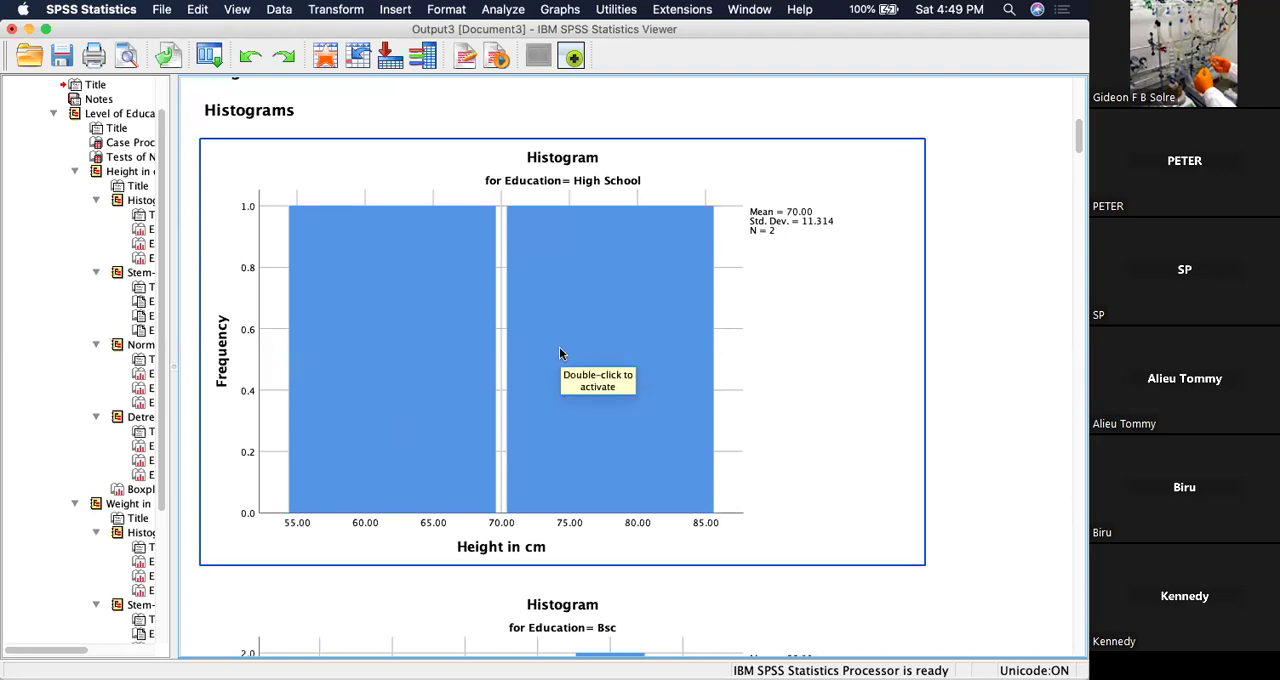
scroll(559, 346, "down", 2)
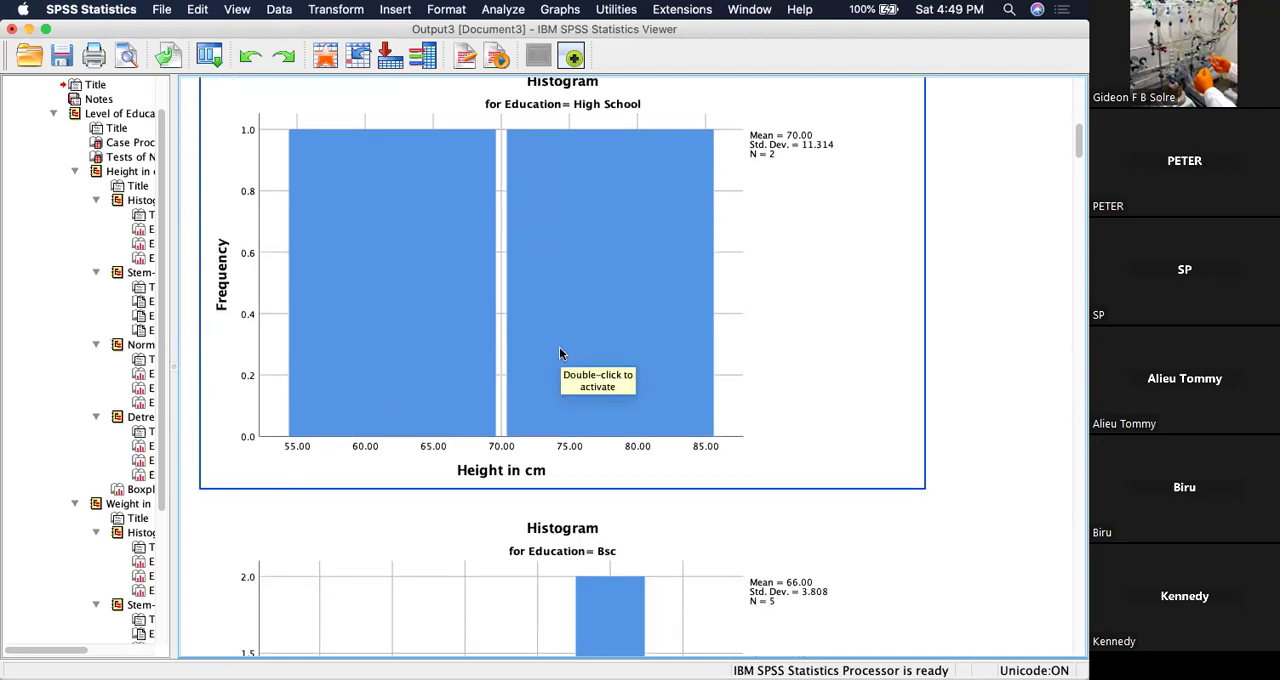
scroll(559, 347, "down", 10)
left_click(559, 347)
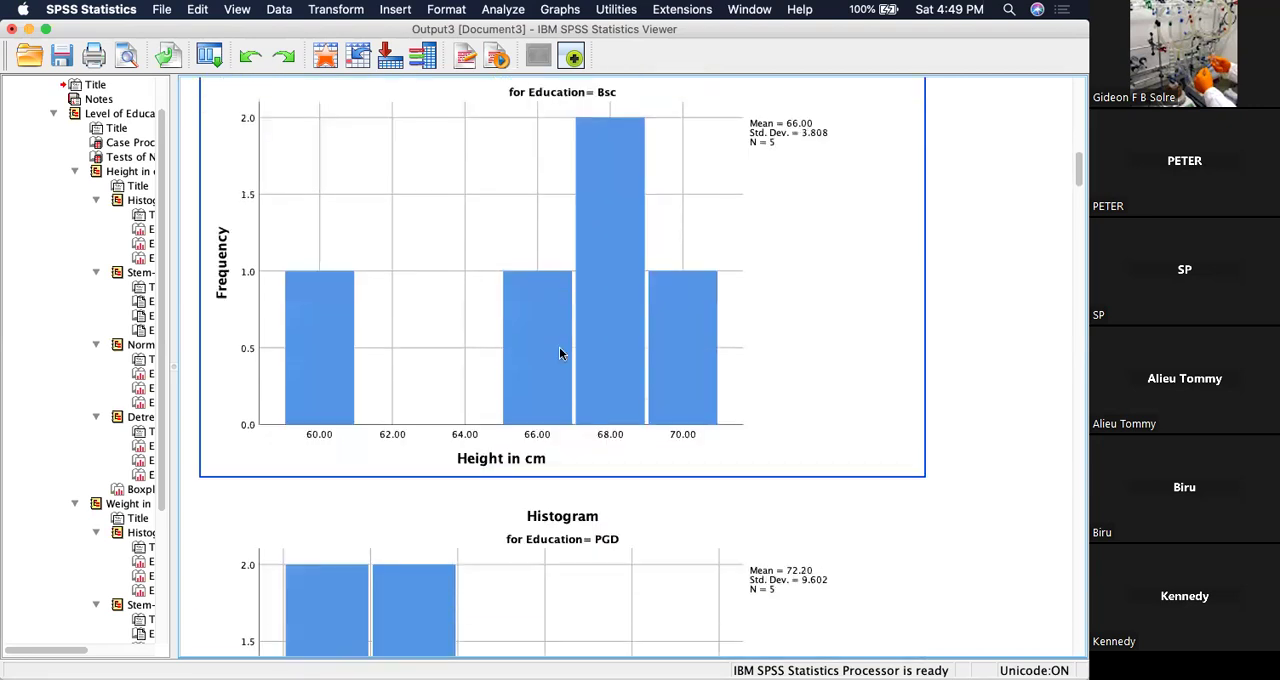
Look through the height stem-and-leaf and detrended Q-Q plots, continuing to the weight boxplot by level of education.
scroll(559, 347, "down", 17)
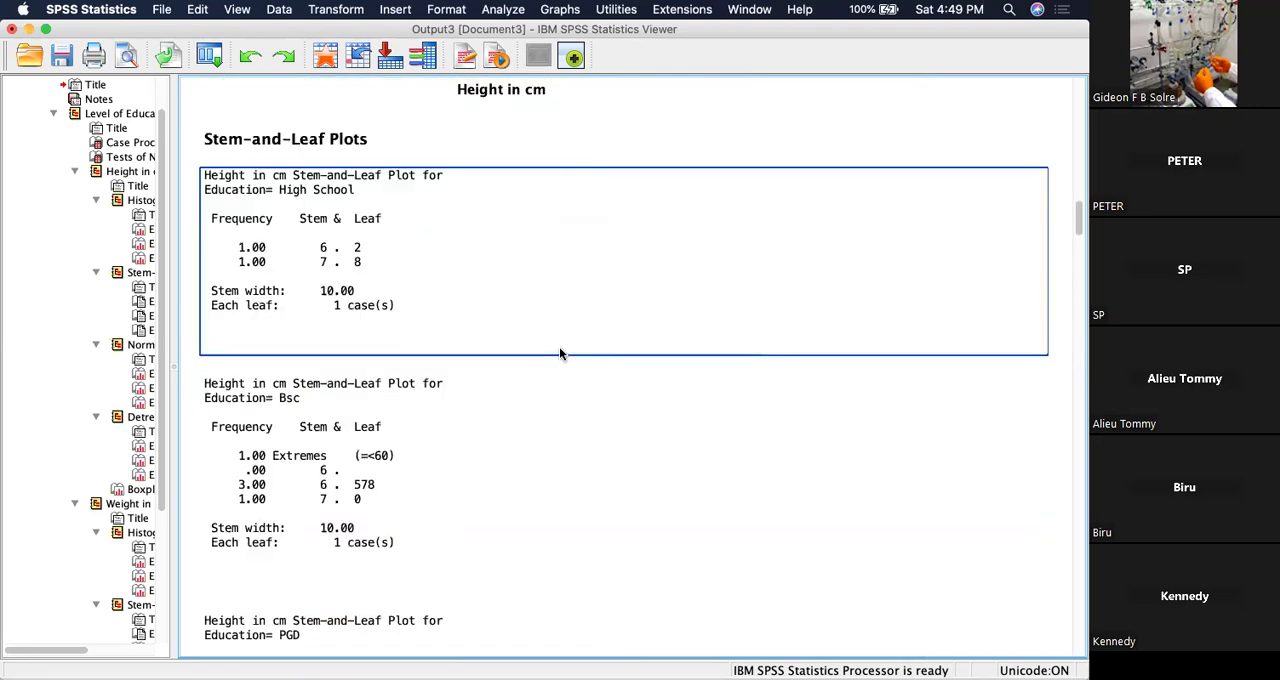
scroll(560, 349, "down", 3)
scroll(473, 296, "down", 5)
scroll(473, 300, "down", 20)
scroll(473, 300, "down", 20)
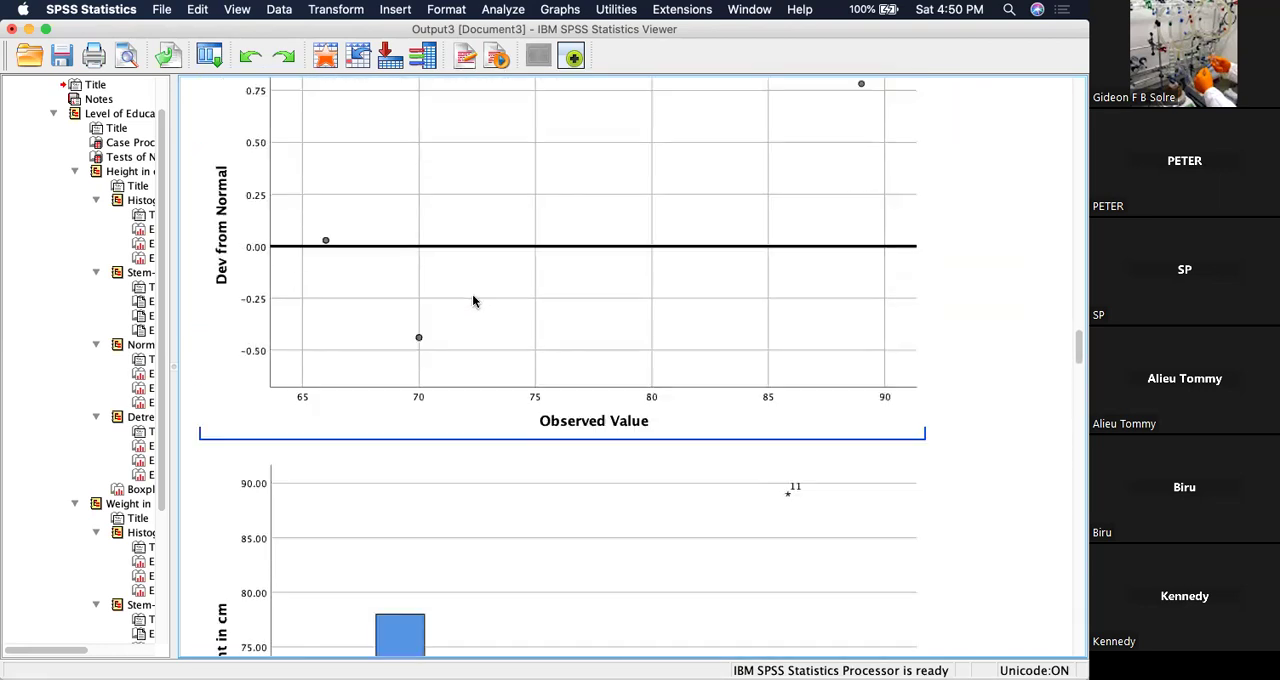
scroll(473, 300, "down", 20)
scroll(473, 300, "down", 20)
scroll(473, 300, "down", 8)
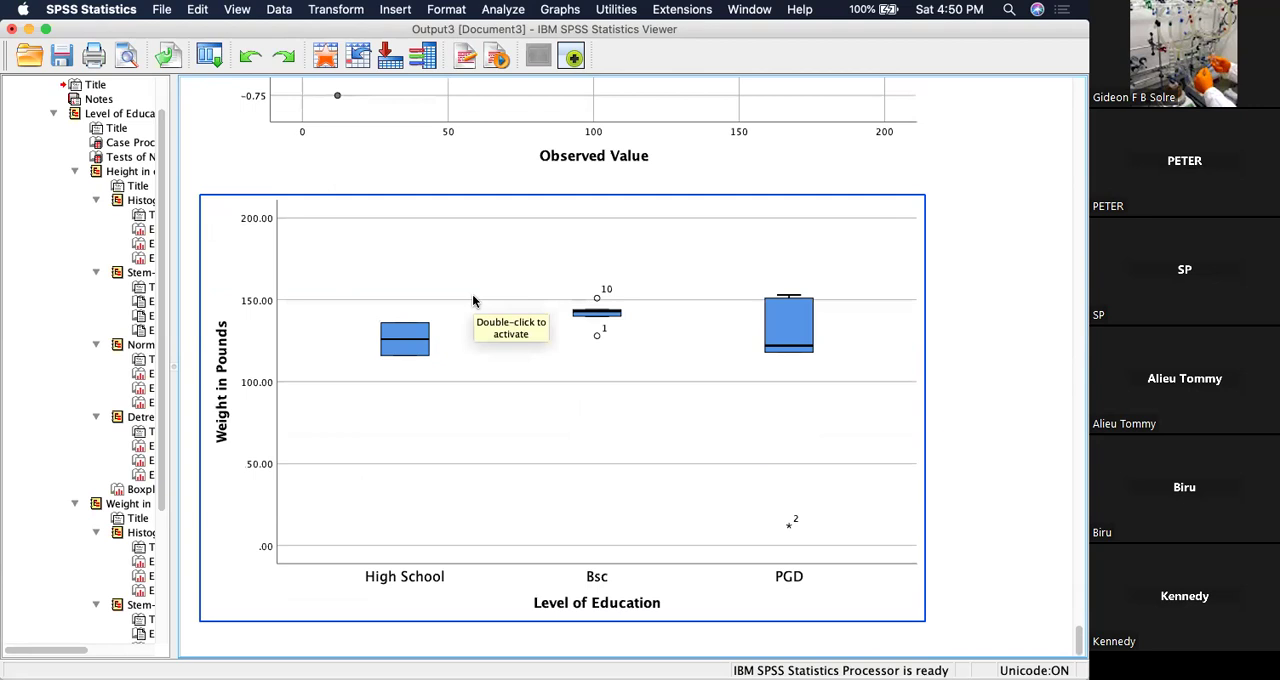
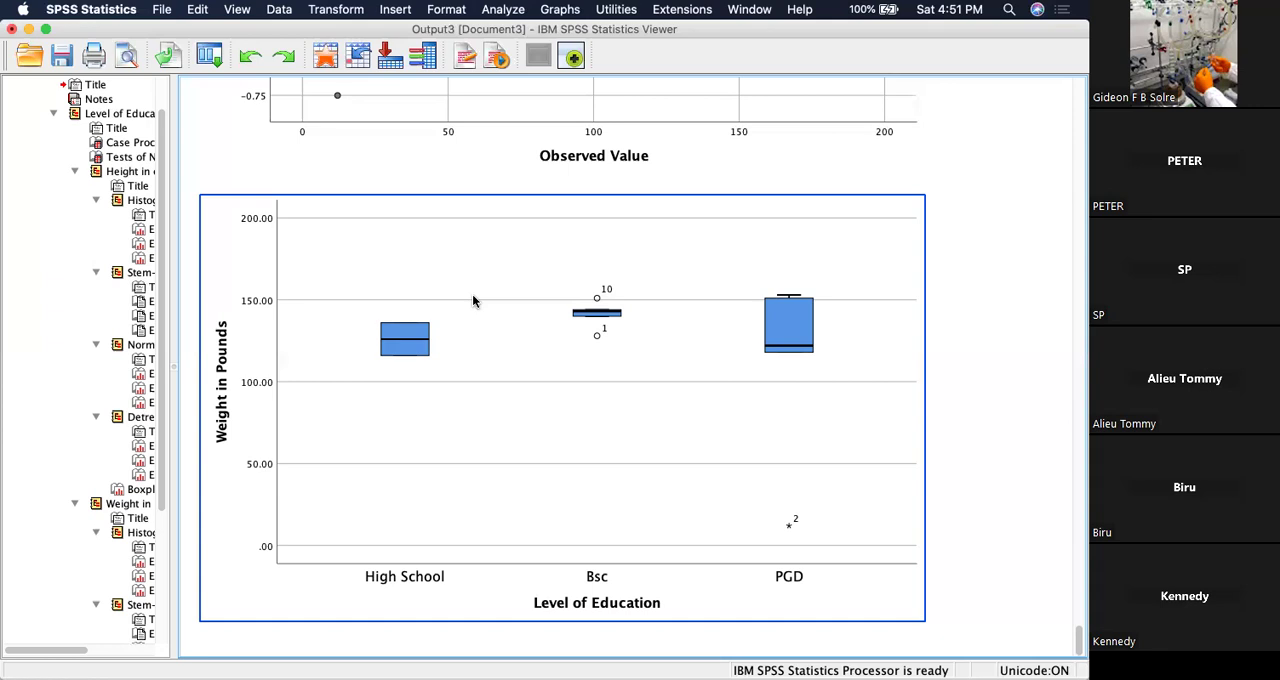
Run a two-tailed Pearson bivariate correlation between Height in cm and Weight in Pounds.
left_click(509, 12)
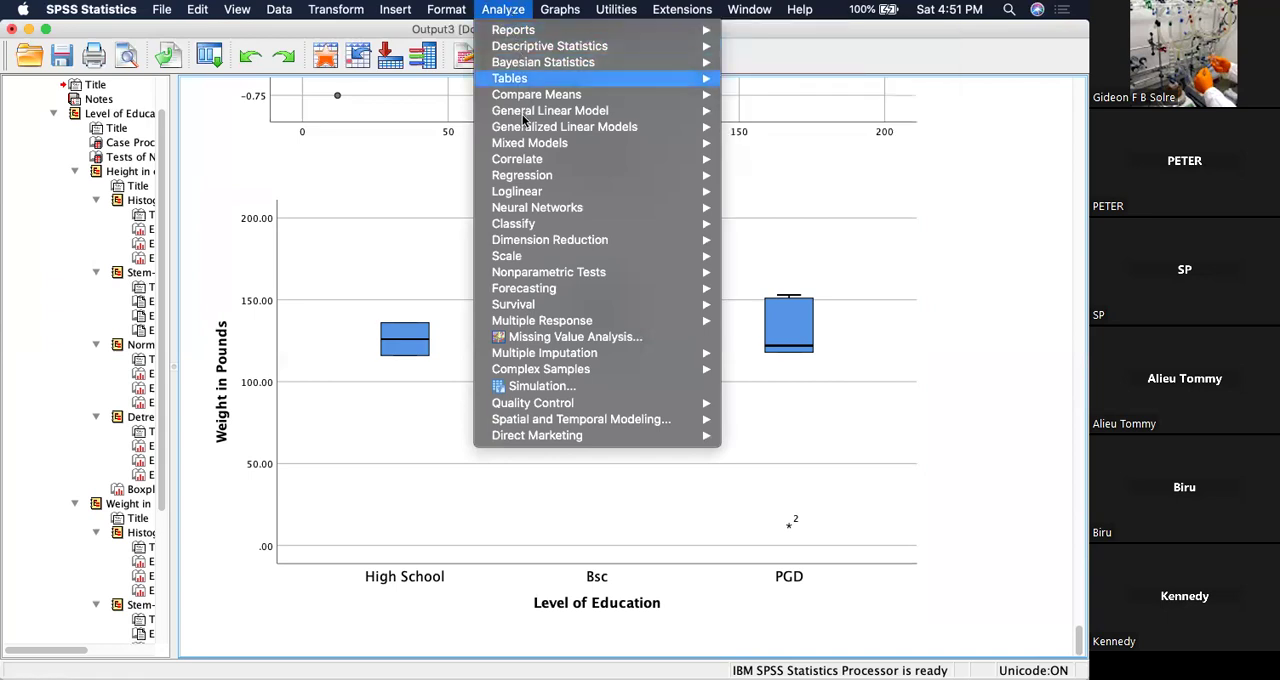
mouse_move(523, 115)
mouse_move(530, 161)
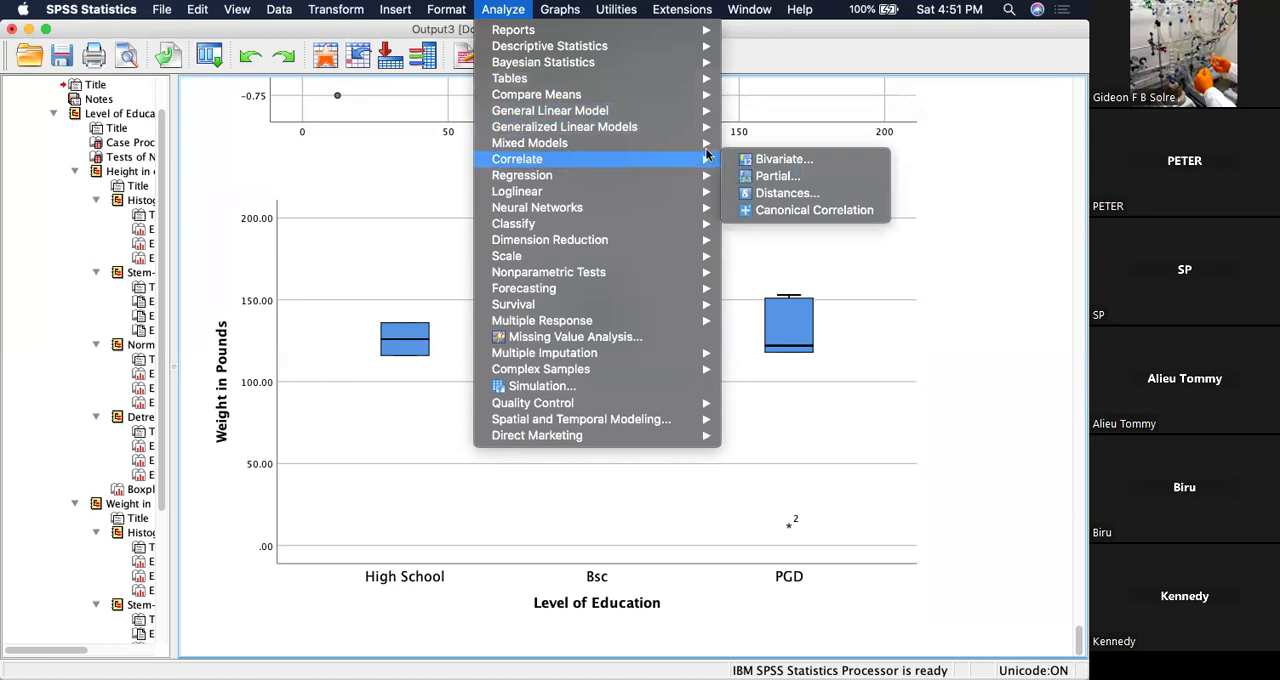
left_click(781, 163)
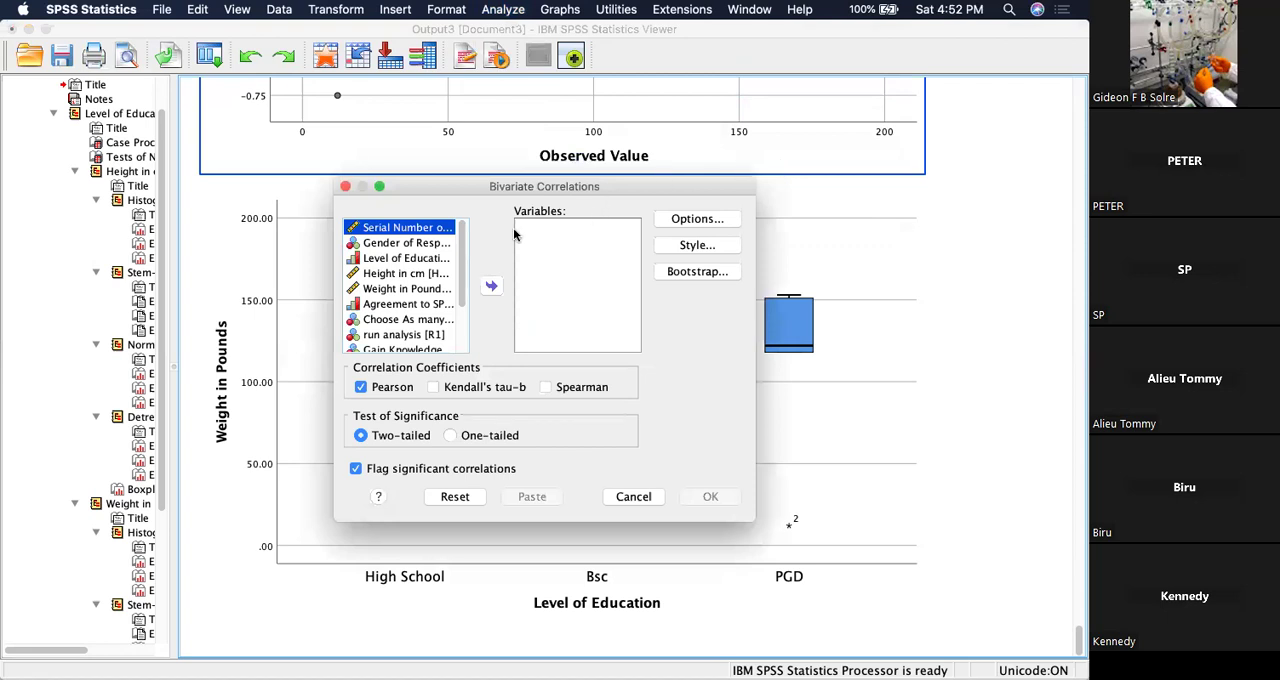
left_click(406, 275)
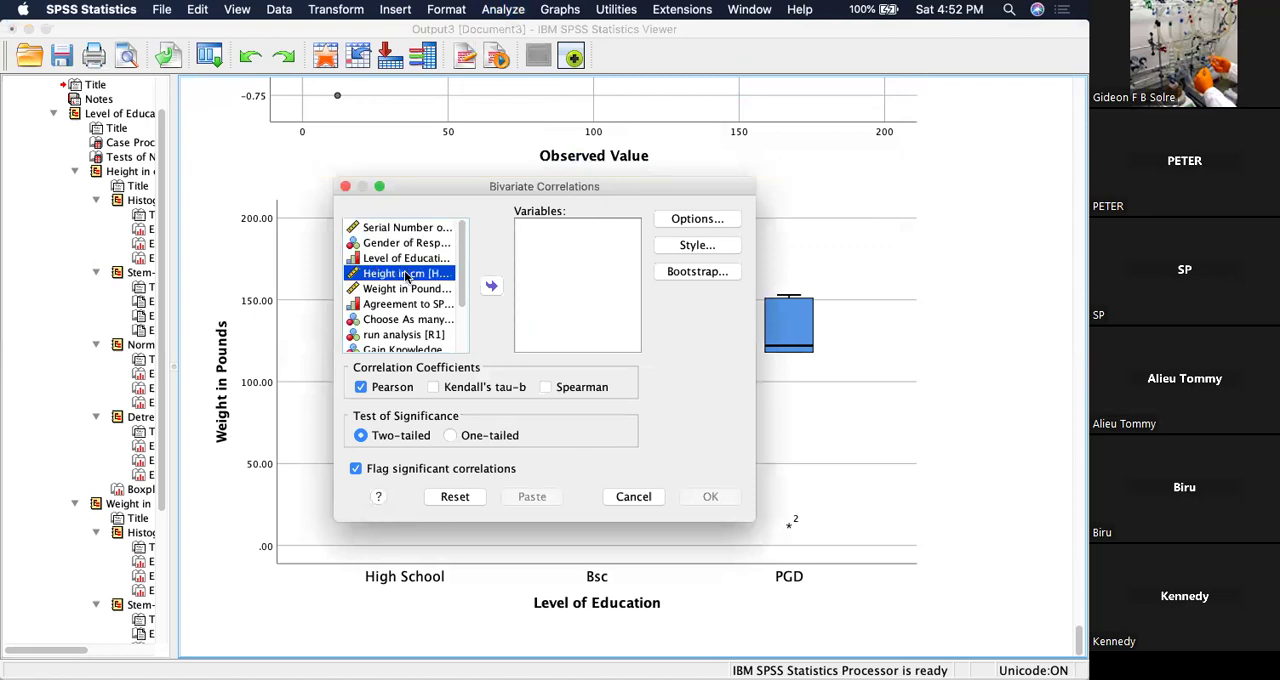
left_click(406, 288, "shift")
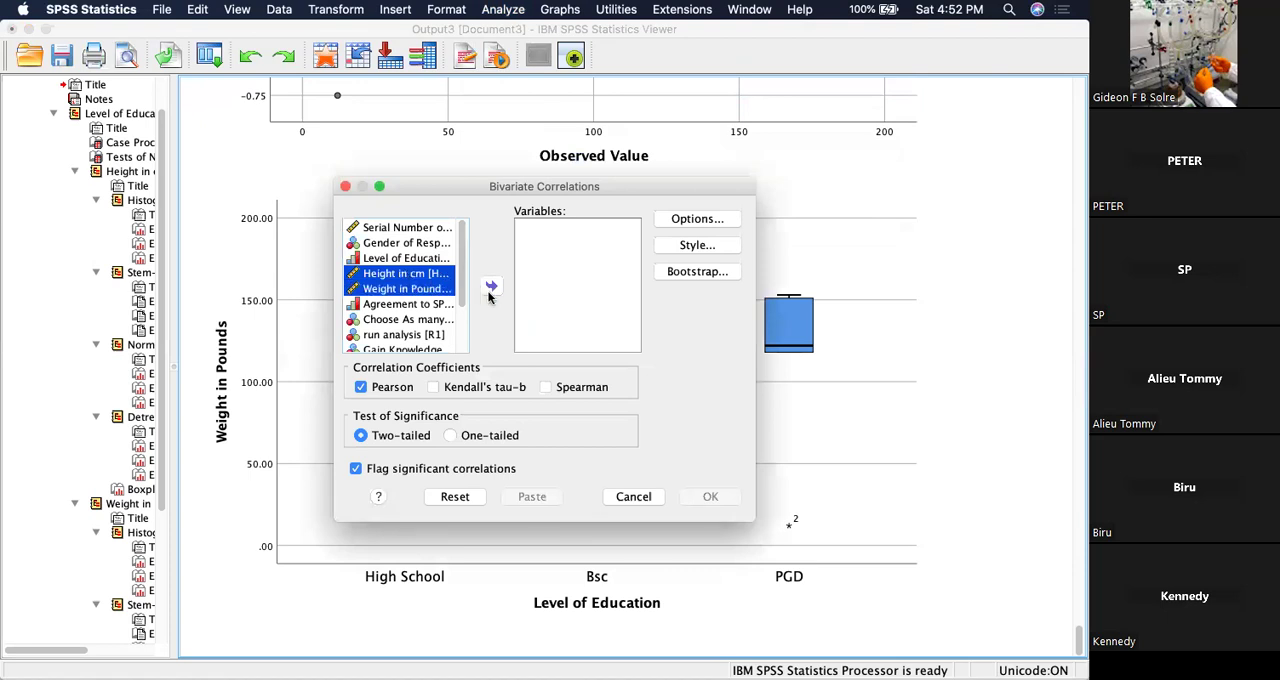
left_click(490, 290)
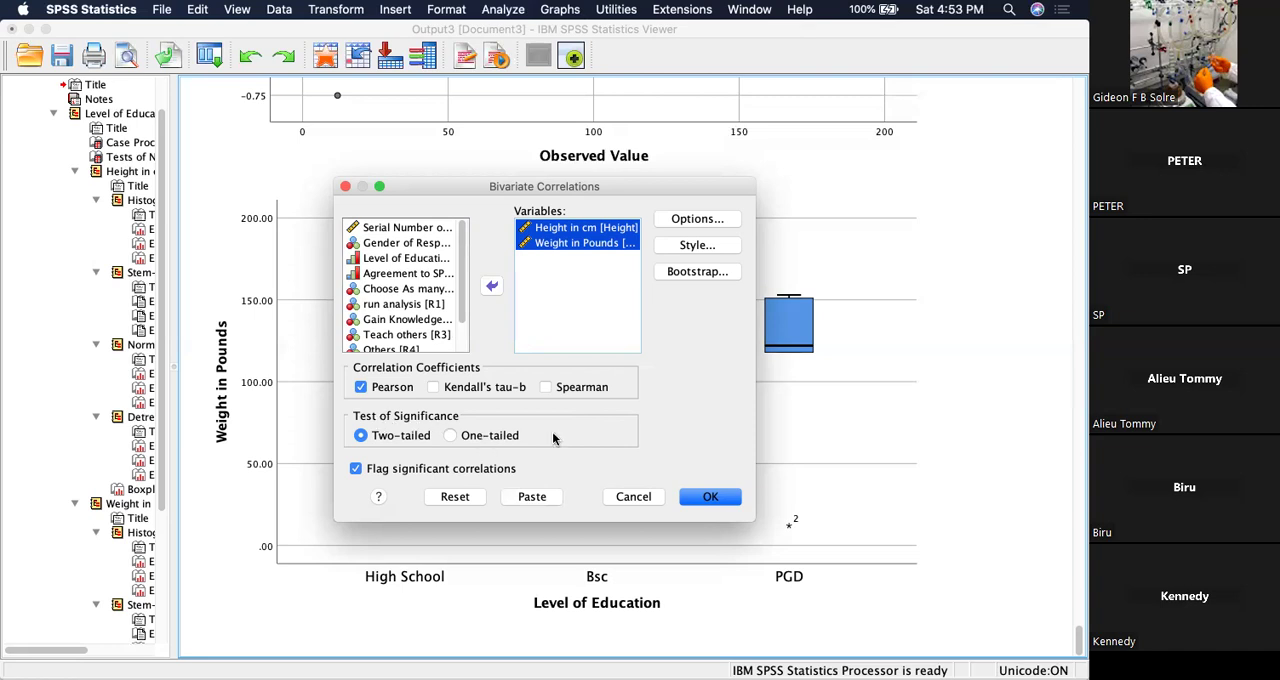
left_click(709, 495)
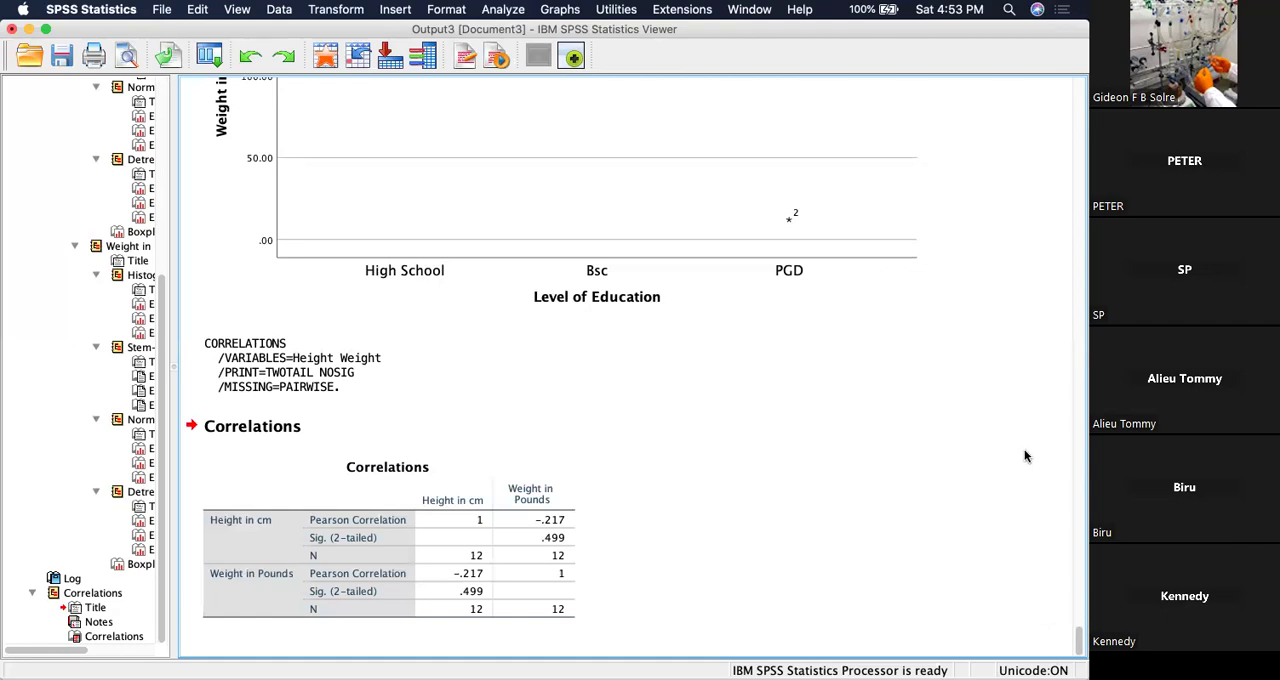
Examine the Pearson coefficients, significance values and case counts in the height and weight Correlations table.
left_click(339, 513)
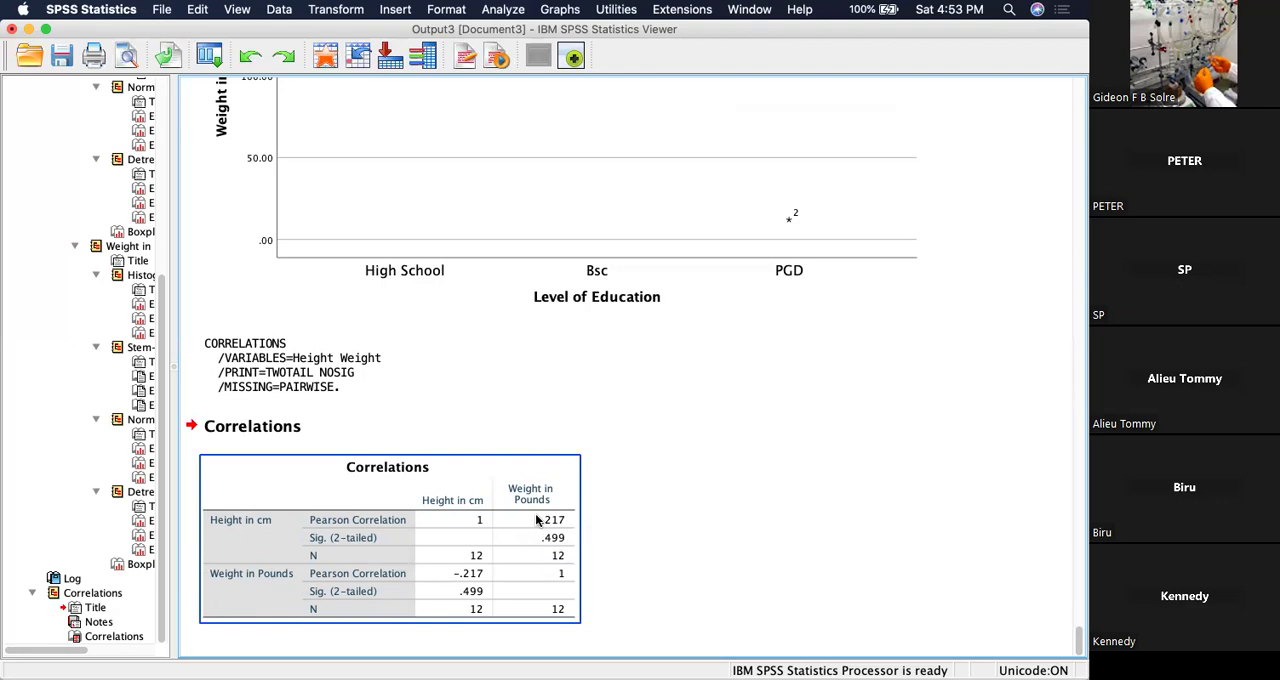
left_click(643, 538)
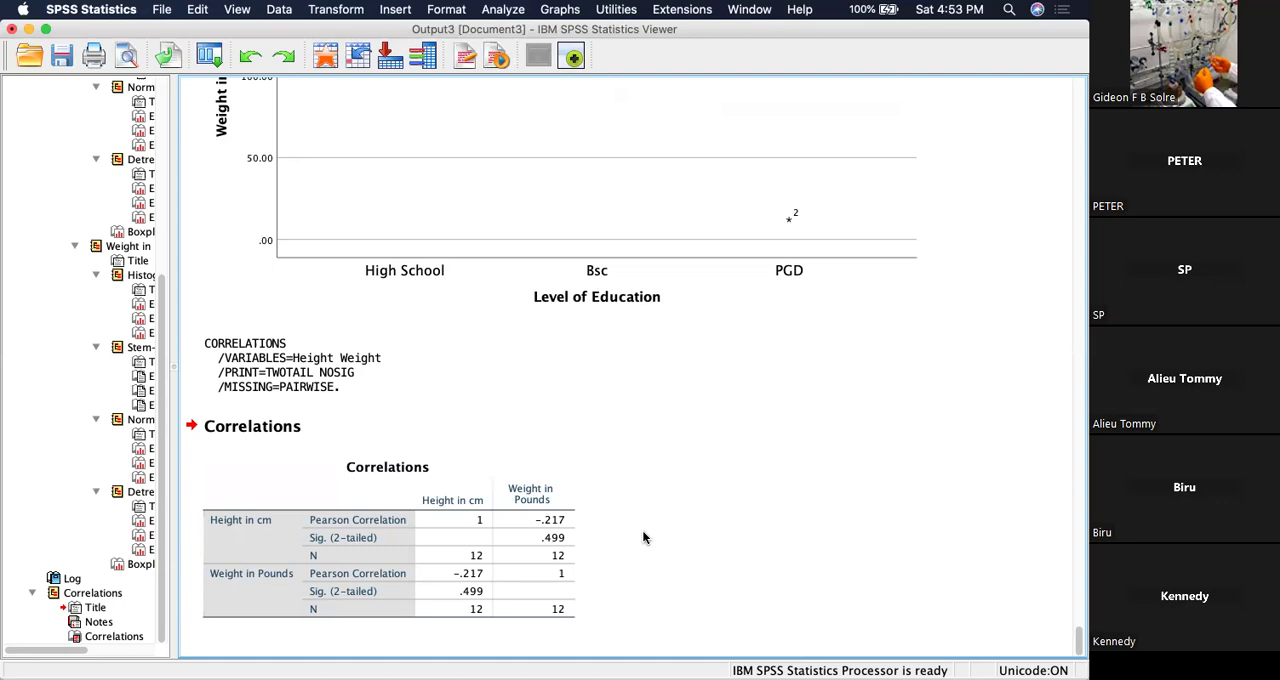
left_click(300, 612)
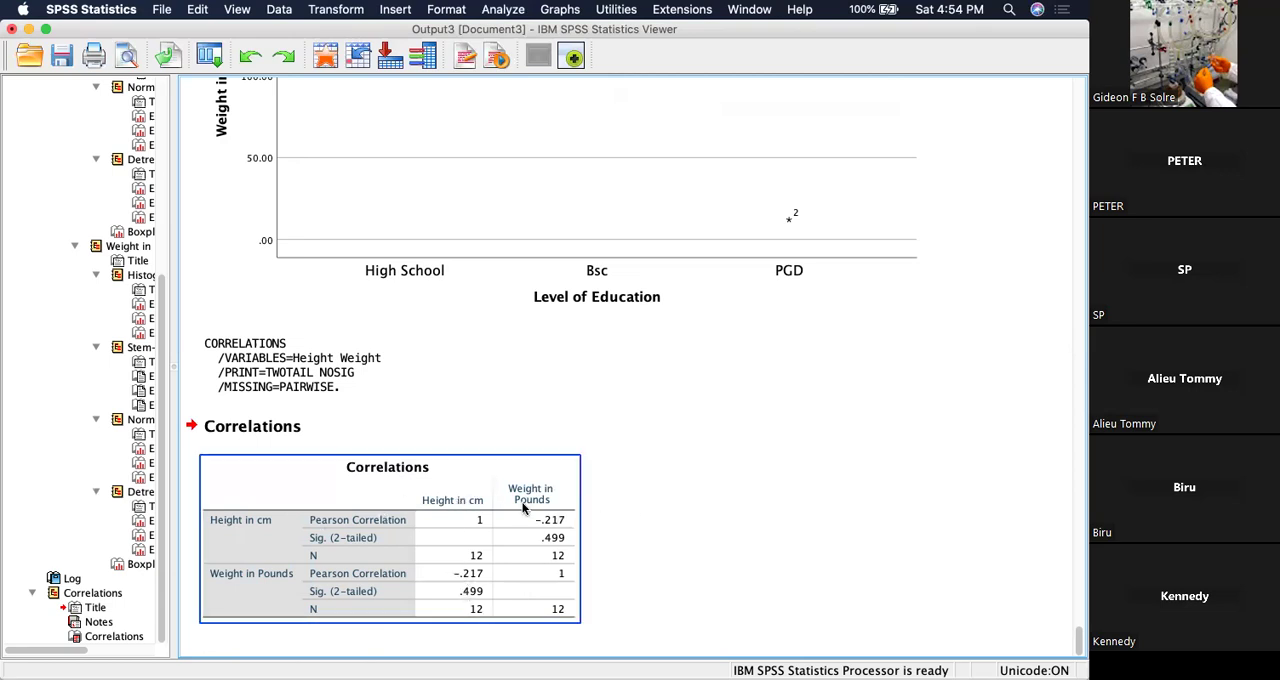
left_click(468, 651)
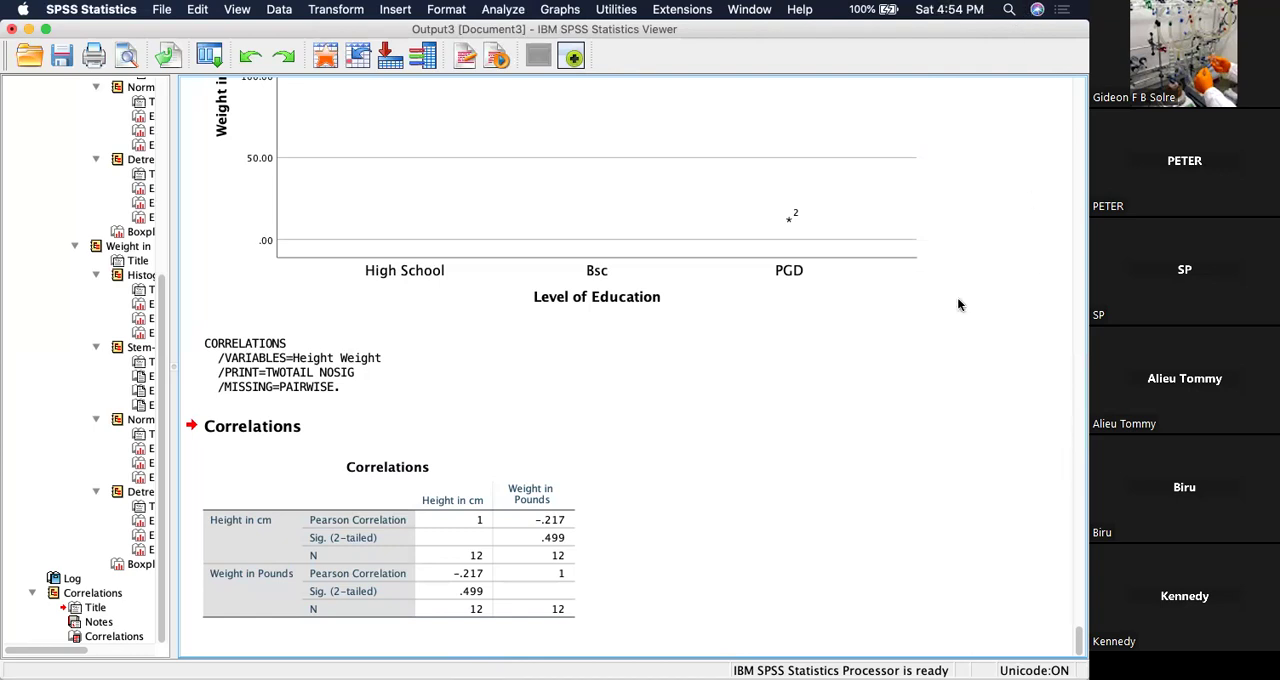
Add Gender of Respondents to the height and weight bivariate correlation and run it again.
left_click(503, 12)
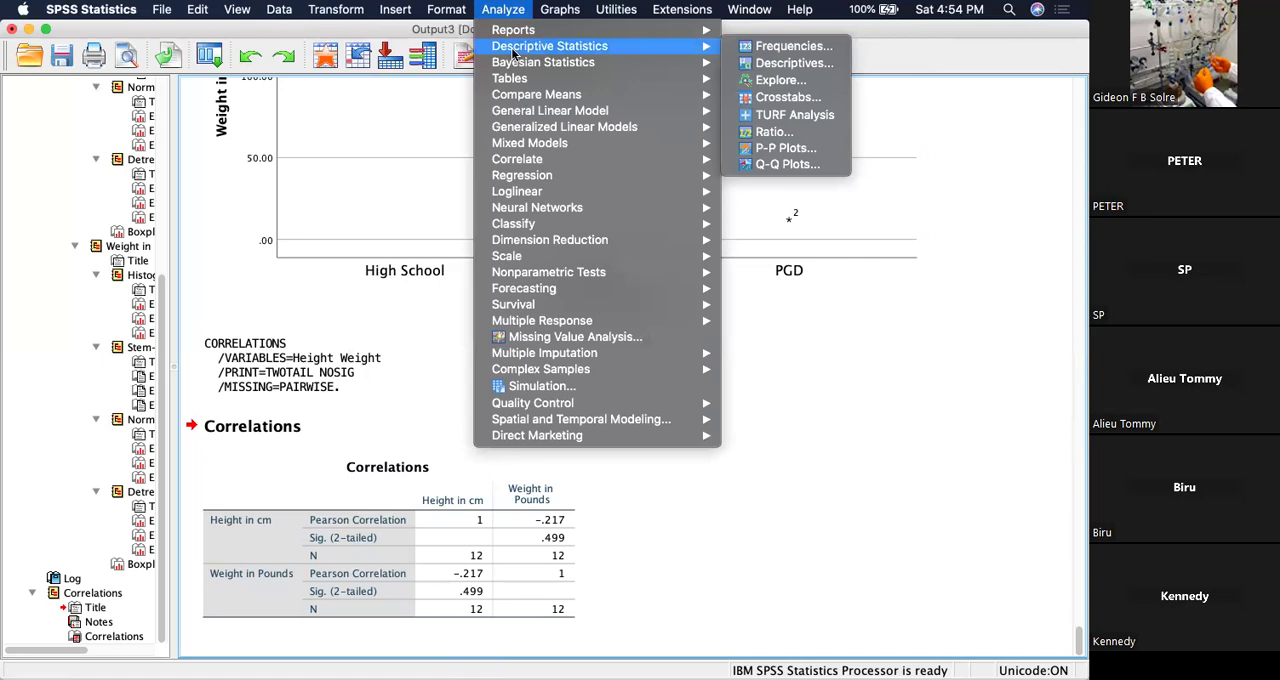
mouse_move(607, 158)
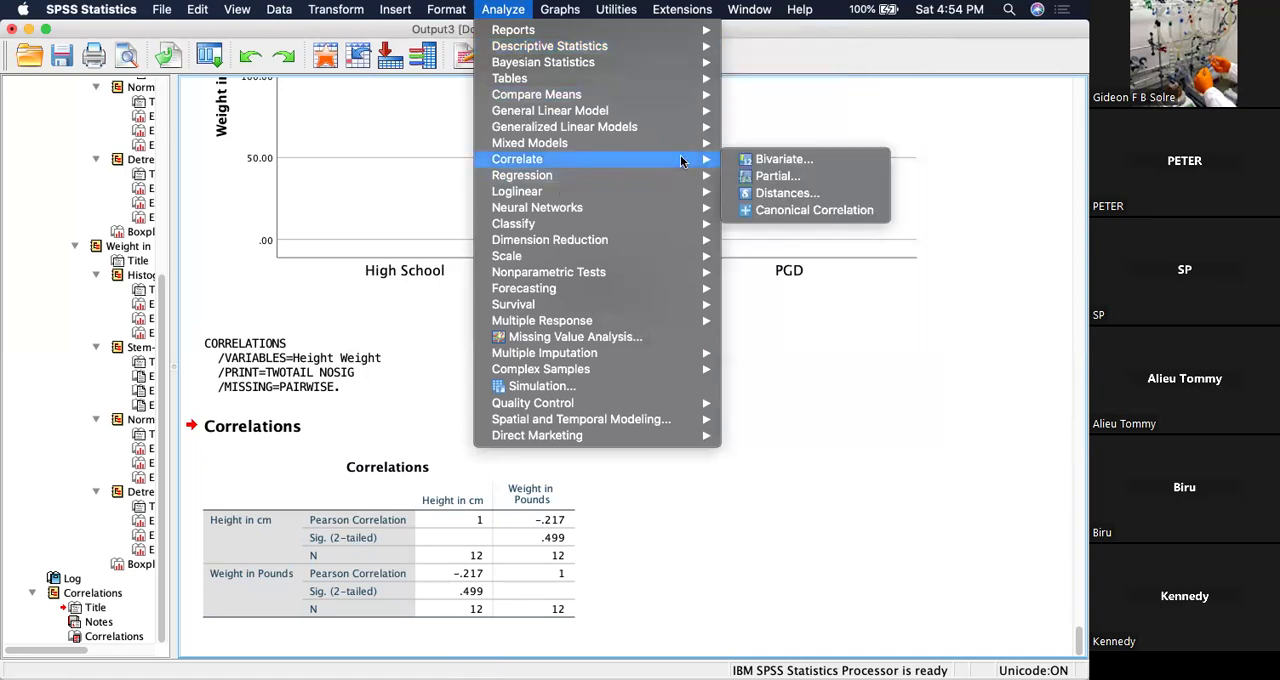
left_click(785, 162)
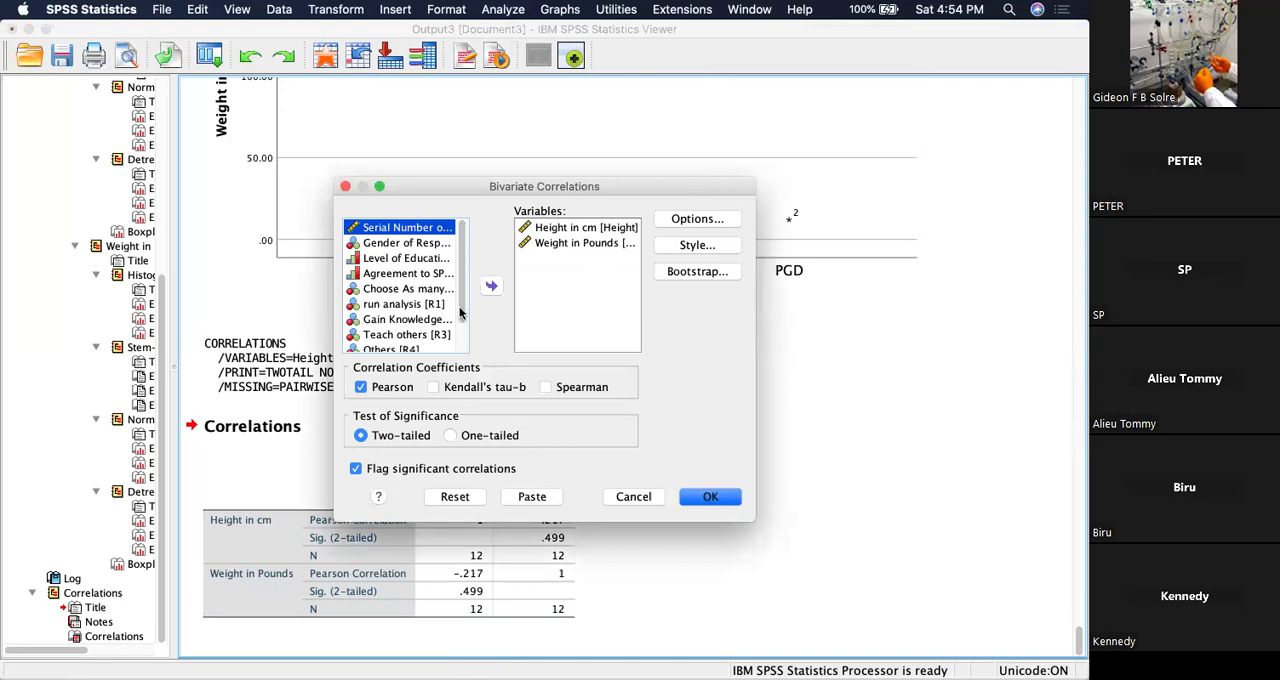
left_click(421, 243)
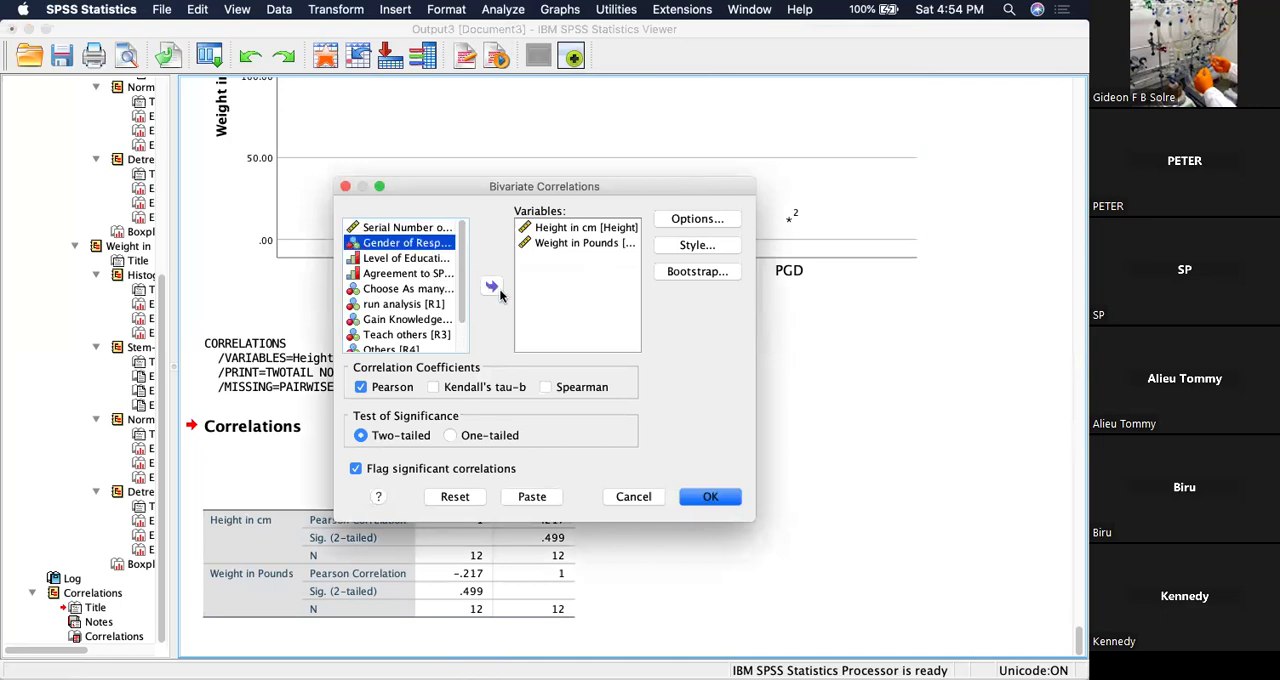
left_click(491, 287)
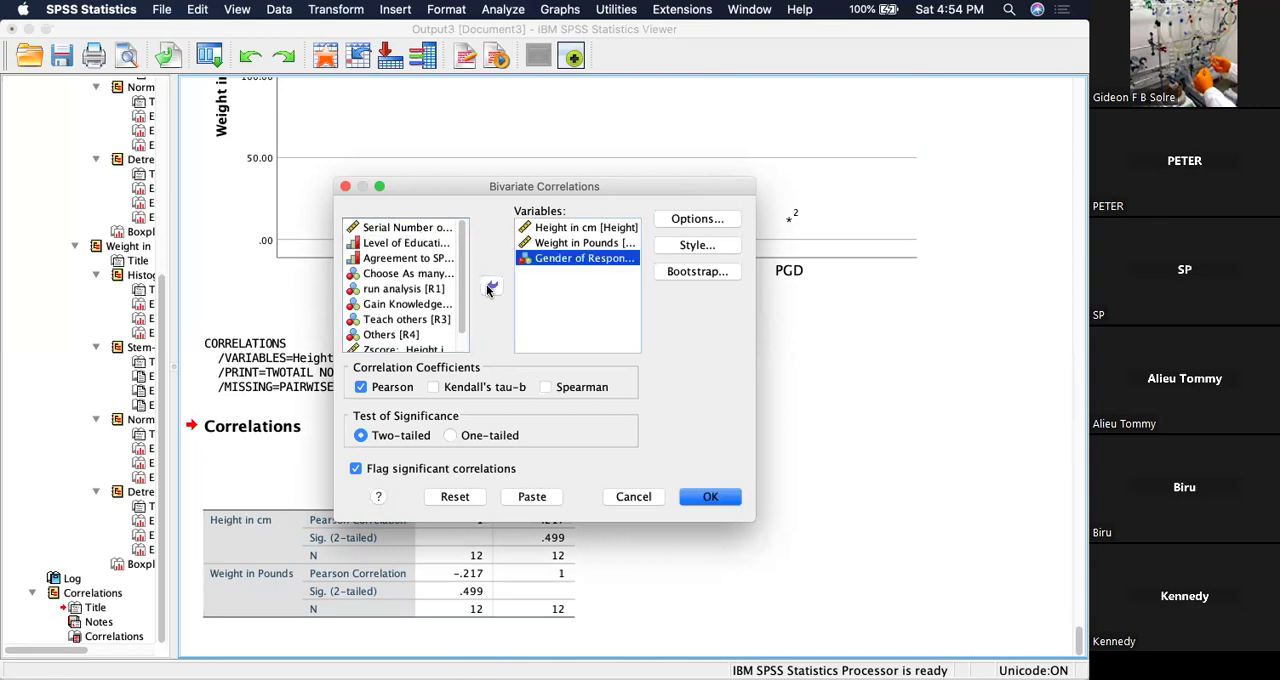
left_click(722, 496)
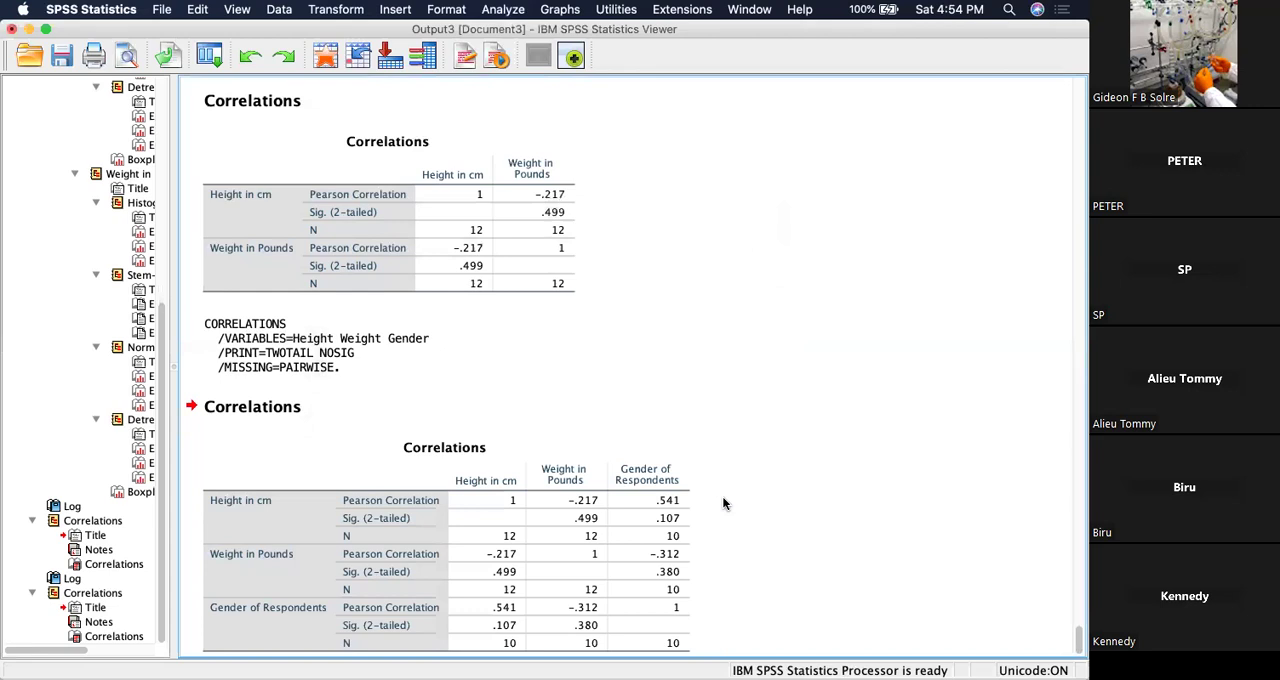
Review the Correlations table covering height, weight and gender of respondents.
scroll(724, 503, "down", 1)
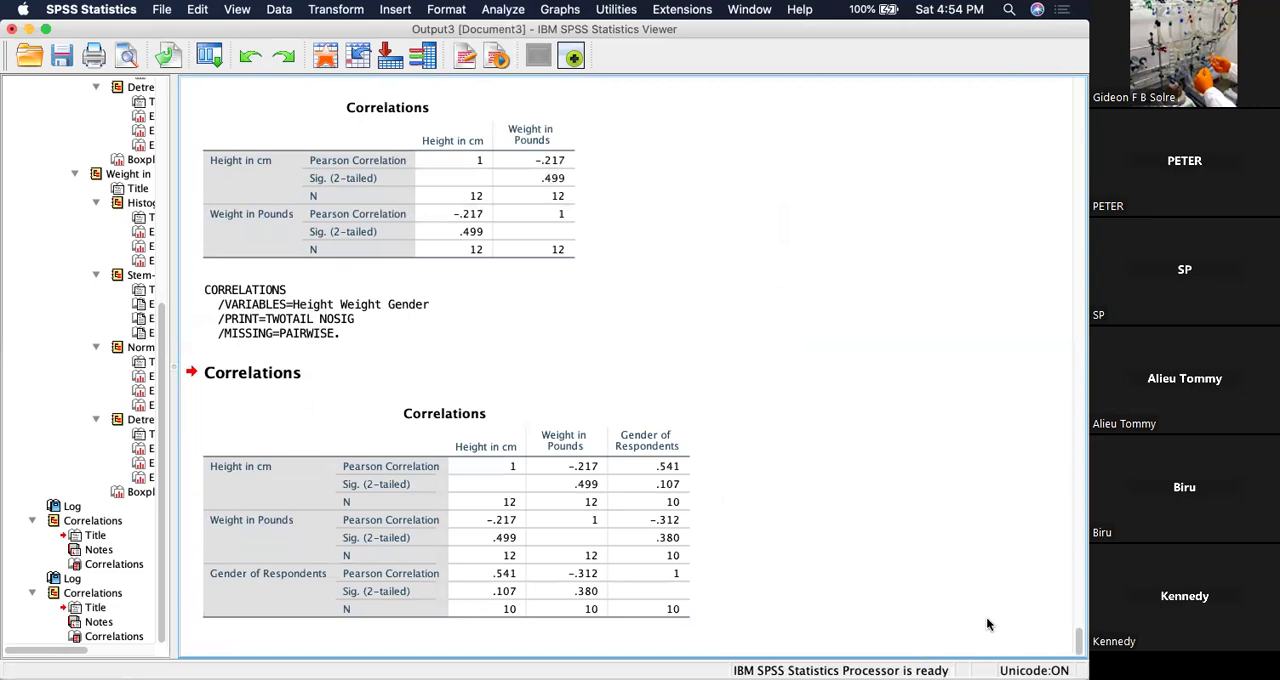
left_click(428, 492)
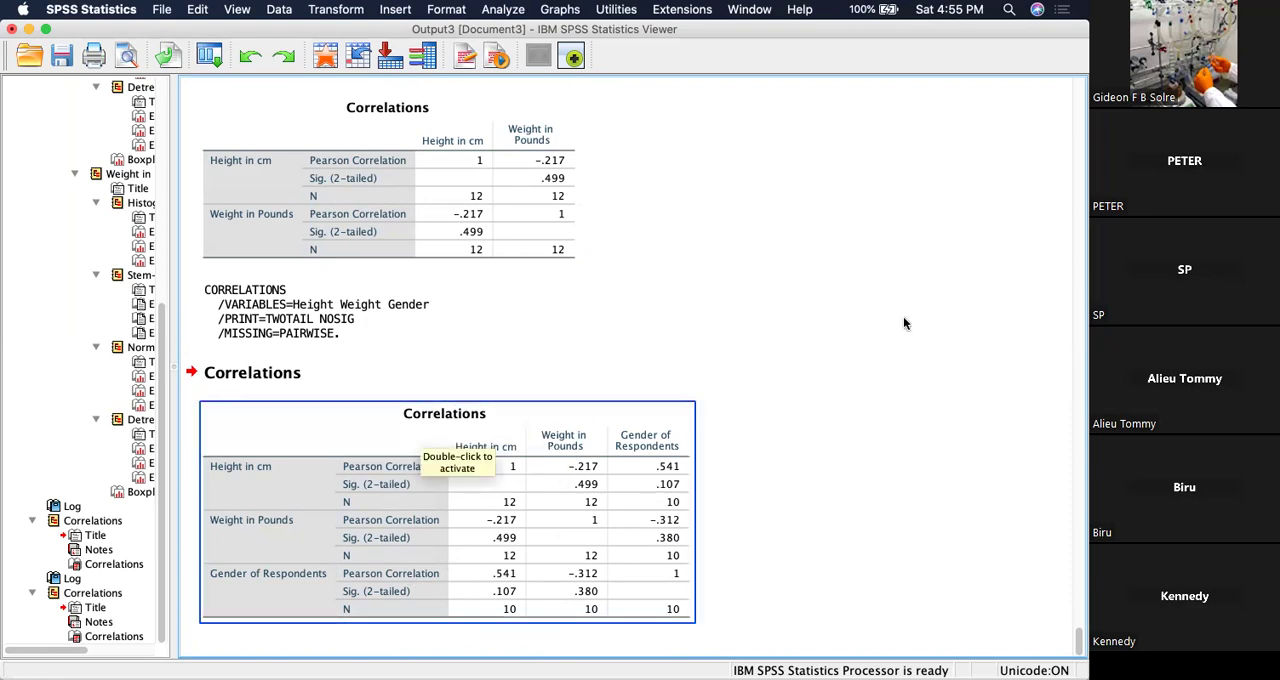
scroll(903, 323, "up", 3)
scroll(903, 323, "down", 3)
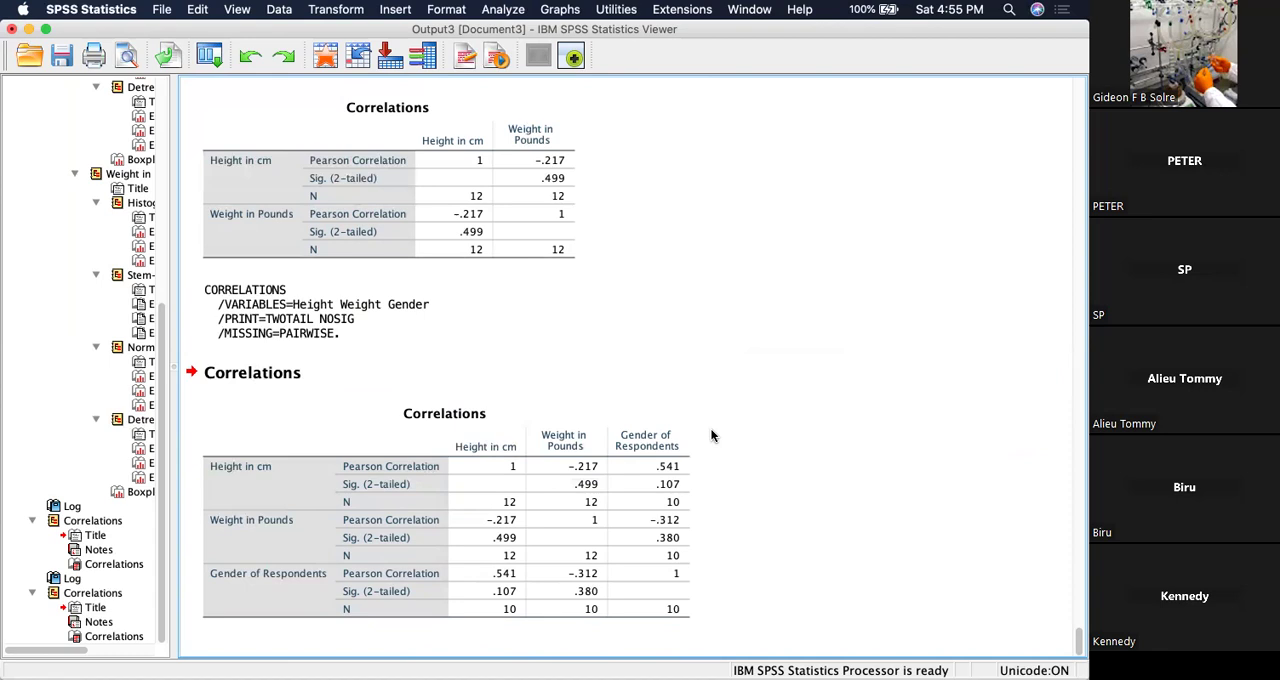
scroll(706, 440, "up", 5)
scroll(706, 440, "down", 5)
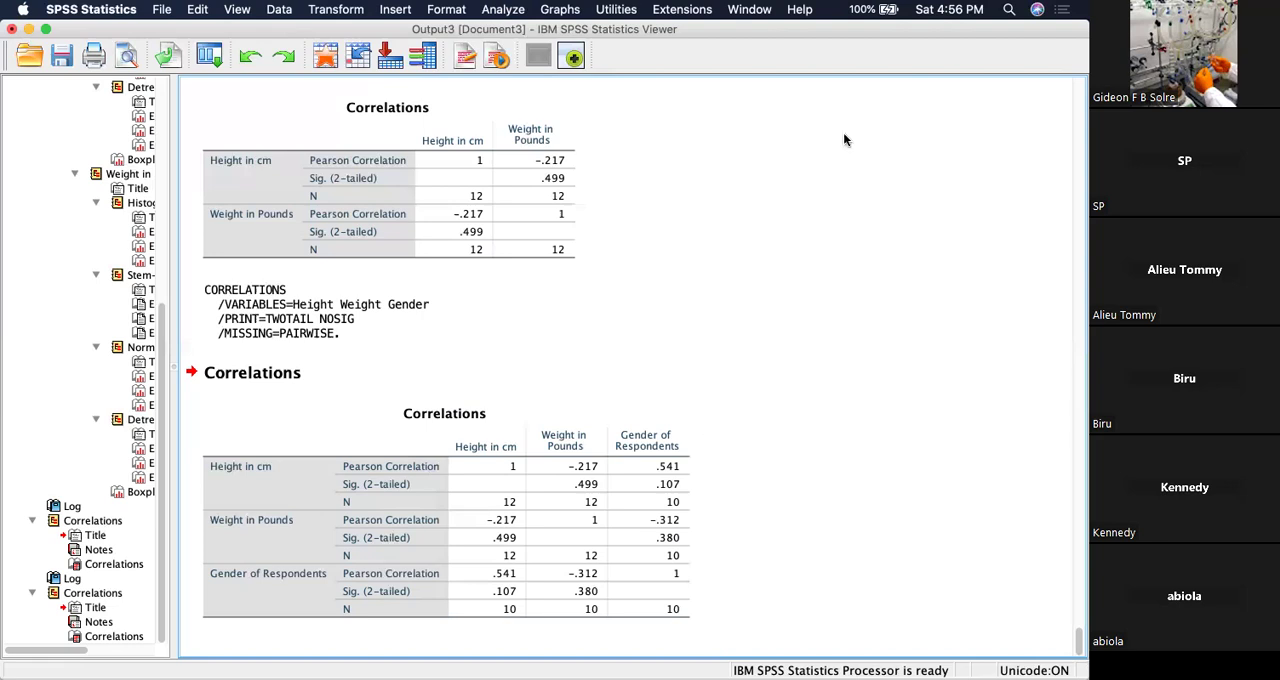
Remove Weight in Pounds, Height in cm and Gender of Respondents from the bivariate correlation's variables.
left_click(503, 10)
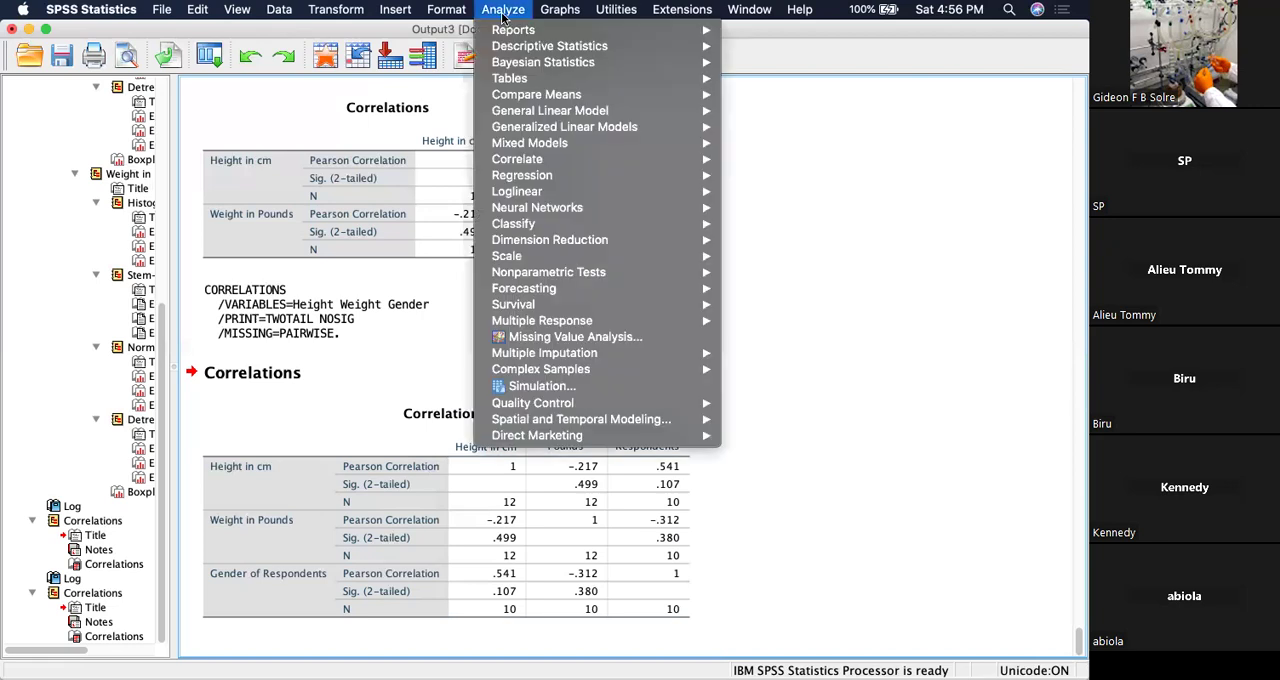
mouse_move(557, 46)
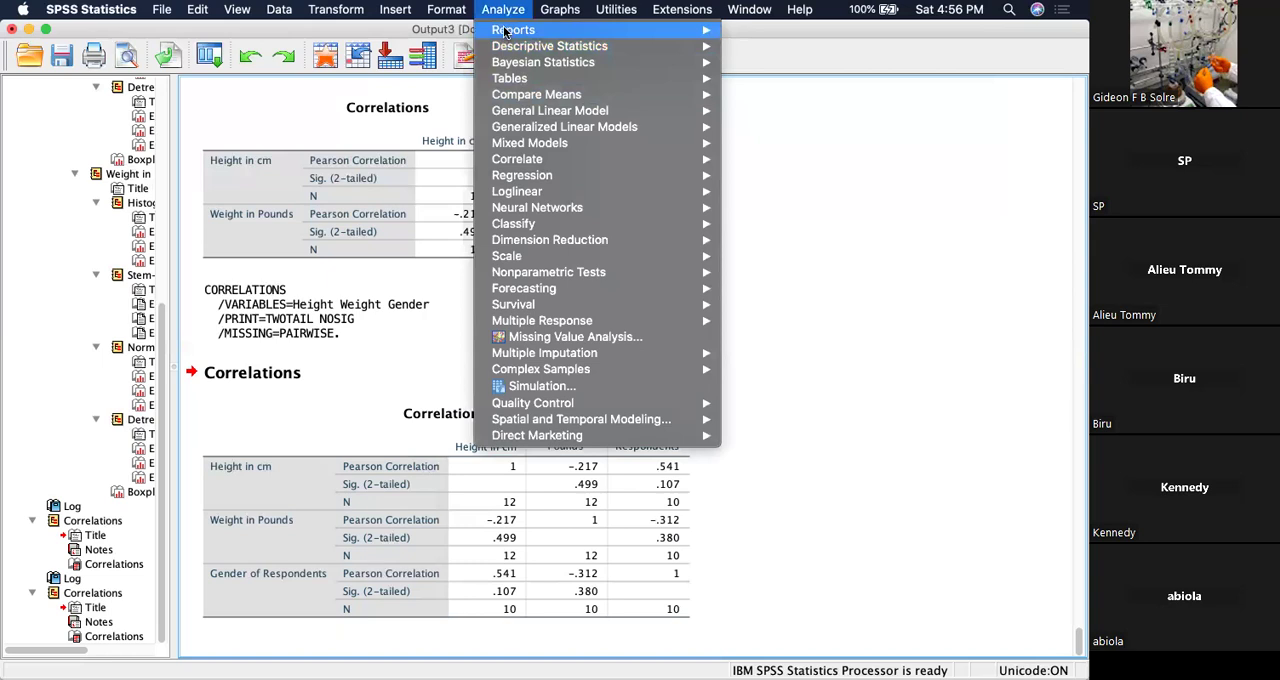
mouse_move(602, 163)
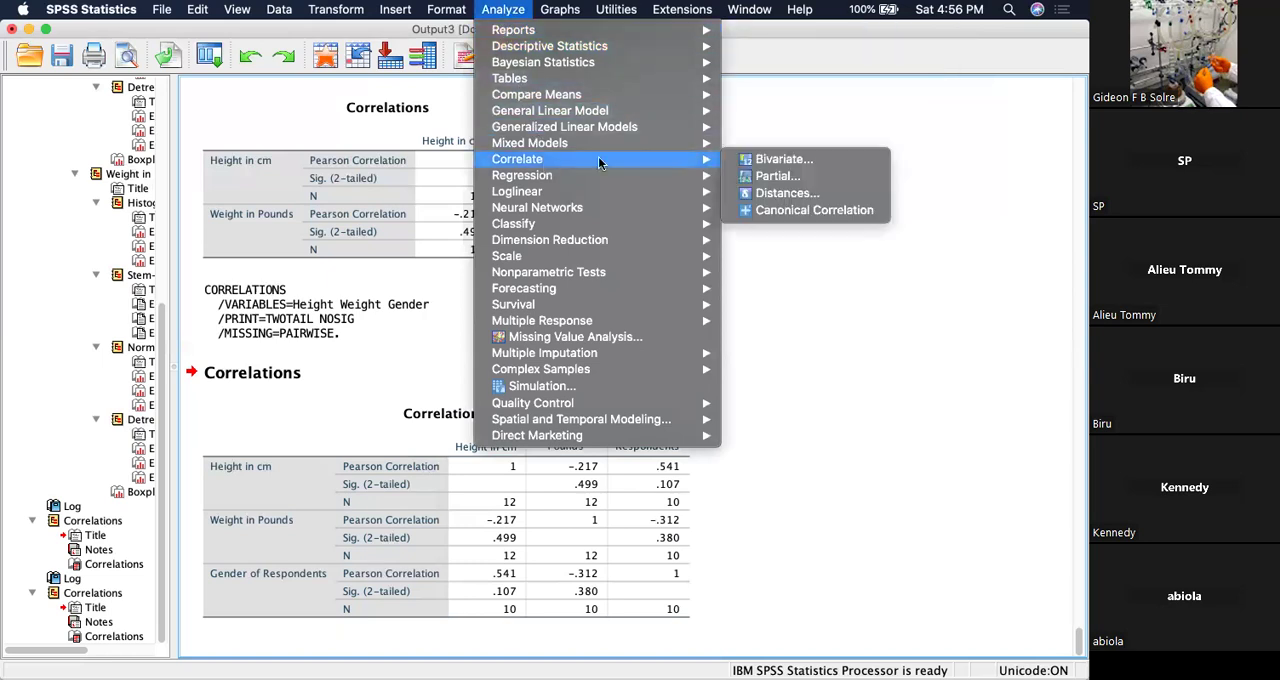
left_click(778, 161)
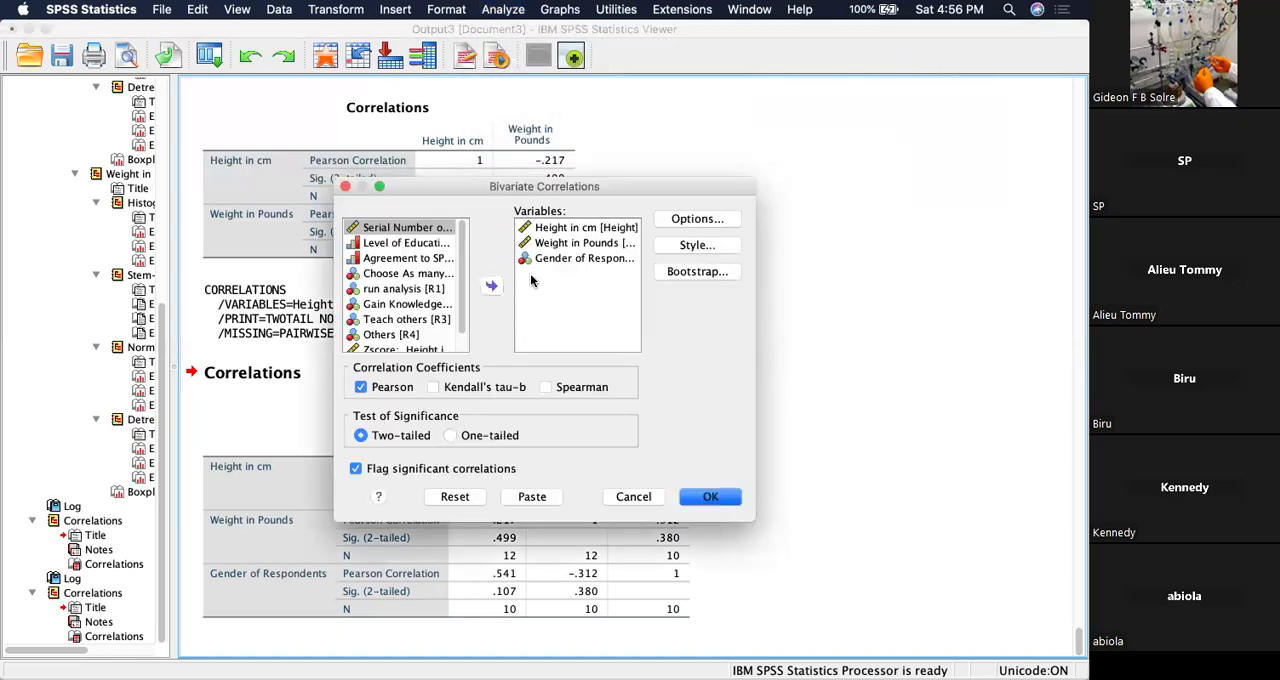
left_click(572, 246)
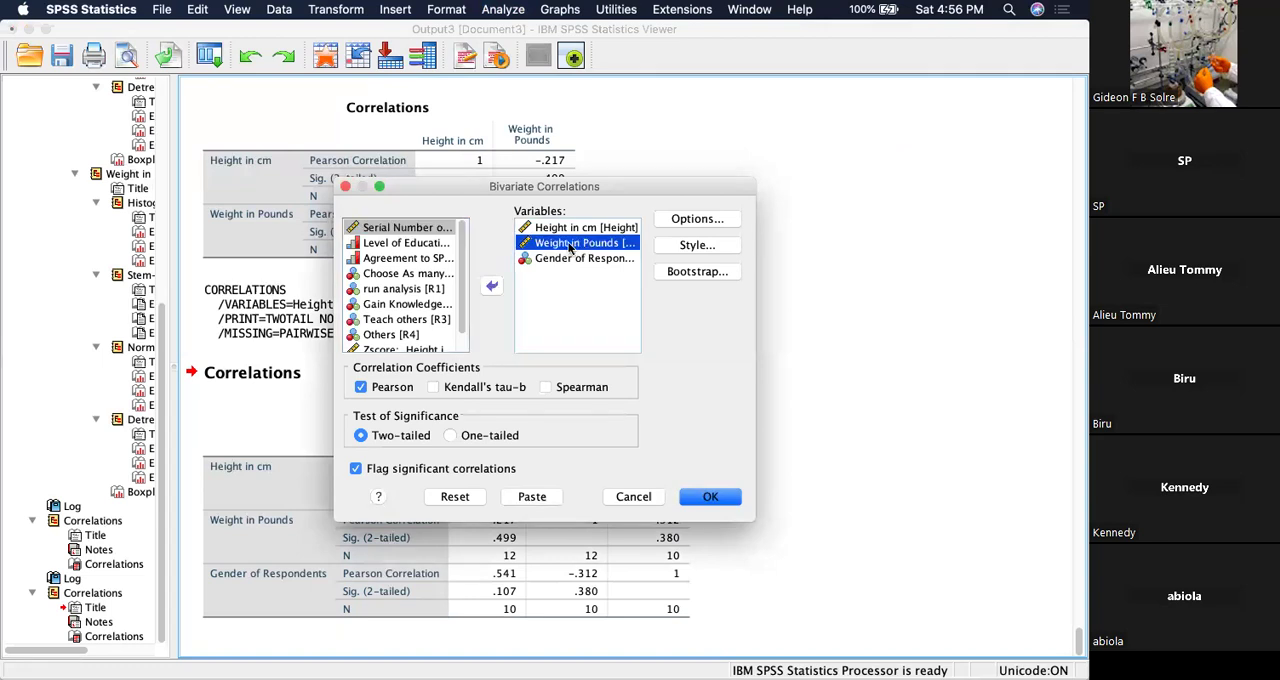
left_click(492, 286)
left_click(563, 226)
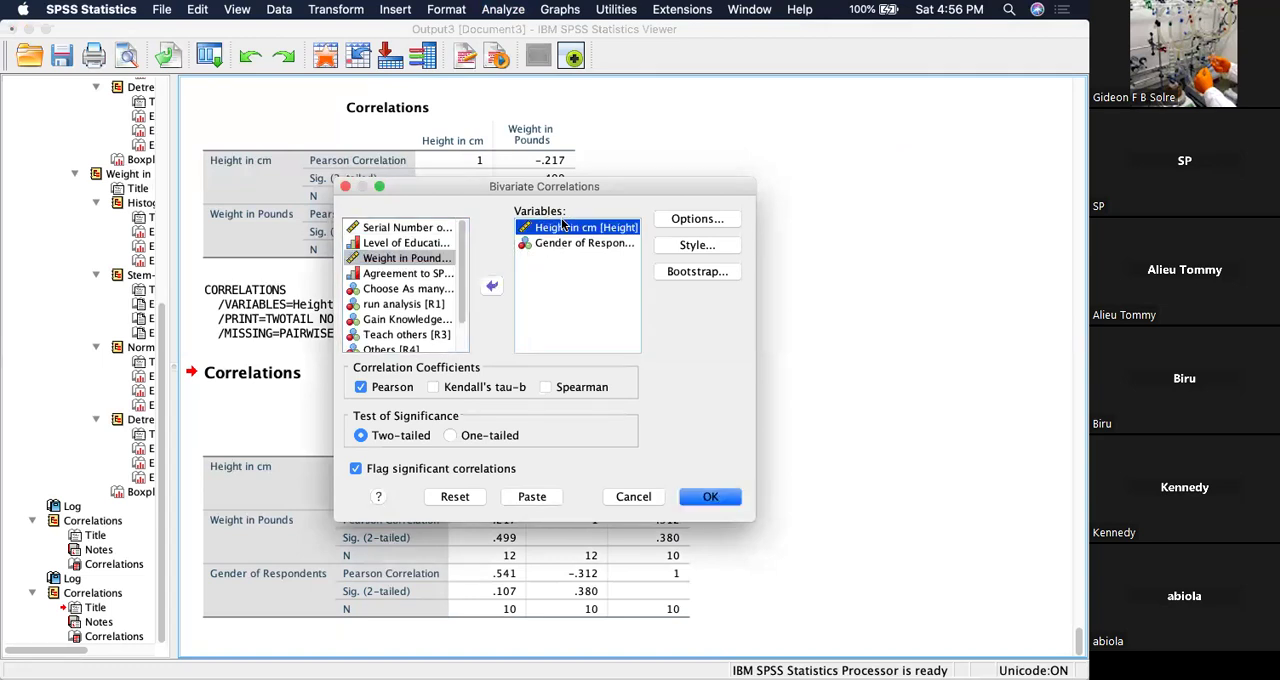
left_click(492, 286)
left_click(566, 228)
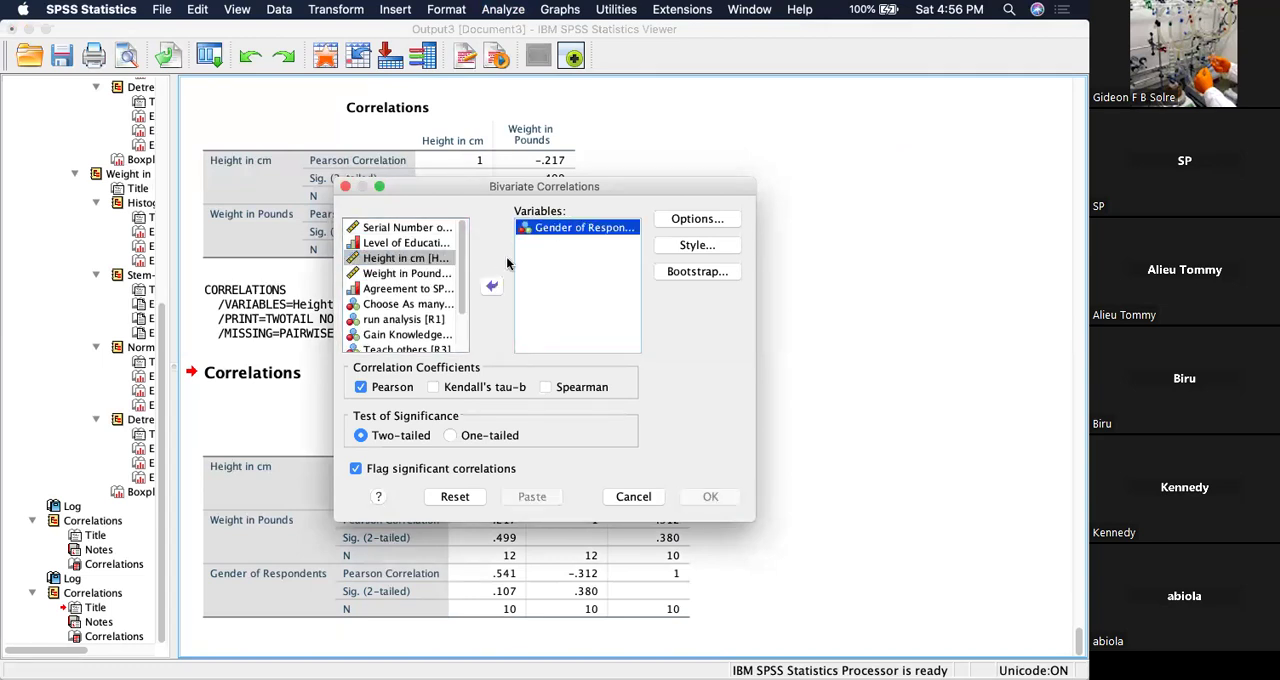
left_click(491, 286)
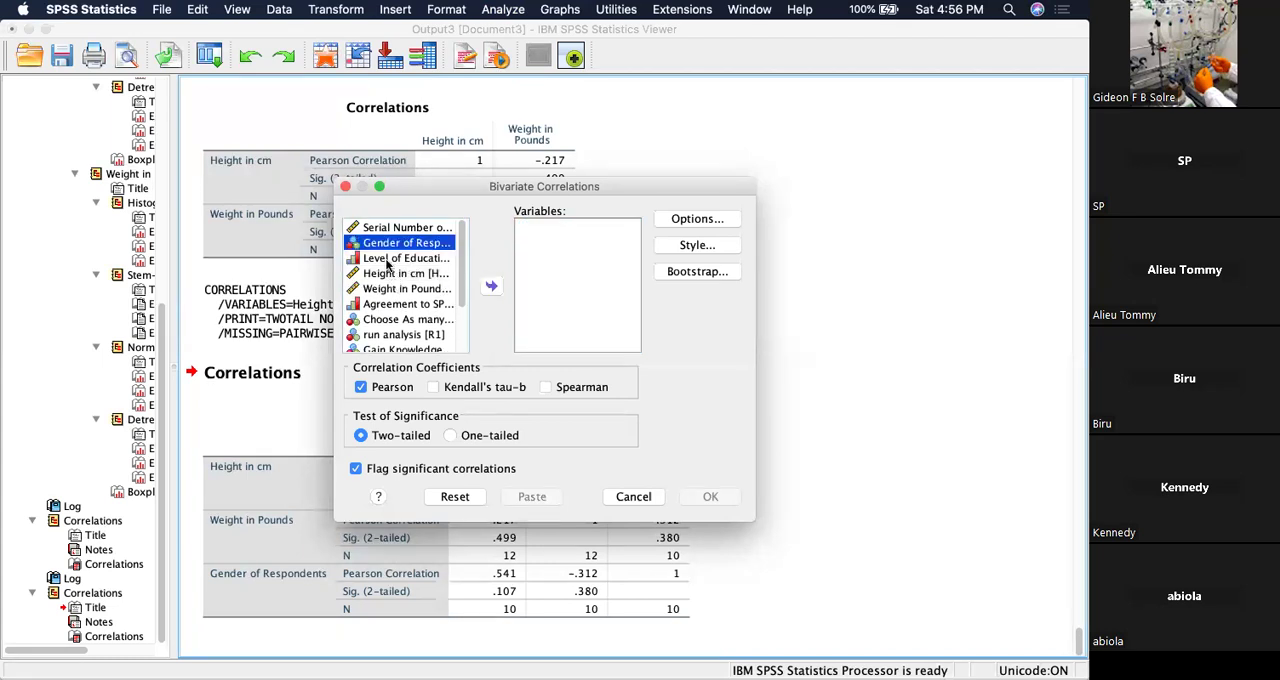
Correlate Level of Education with Agreement to SPSS time, adding the Spearman coefficient to Pearson, and check the Spearman's rho table.
left_click(388, 262)
left_click(491, 286)
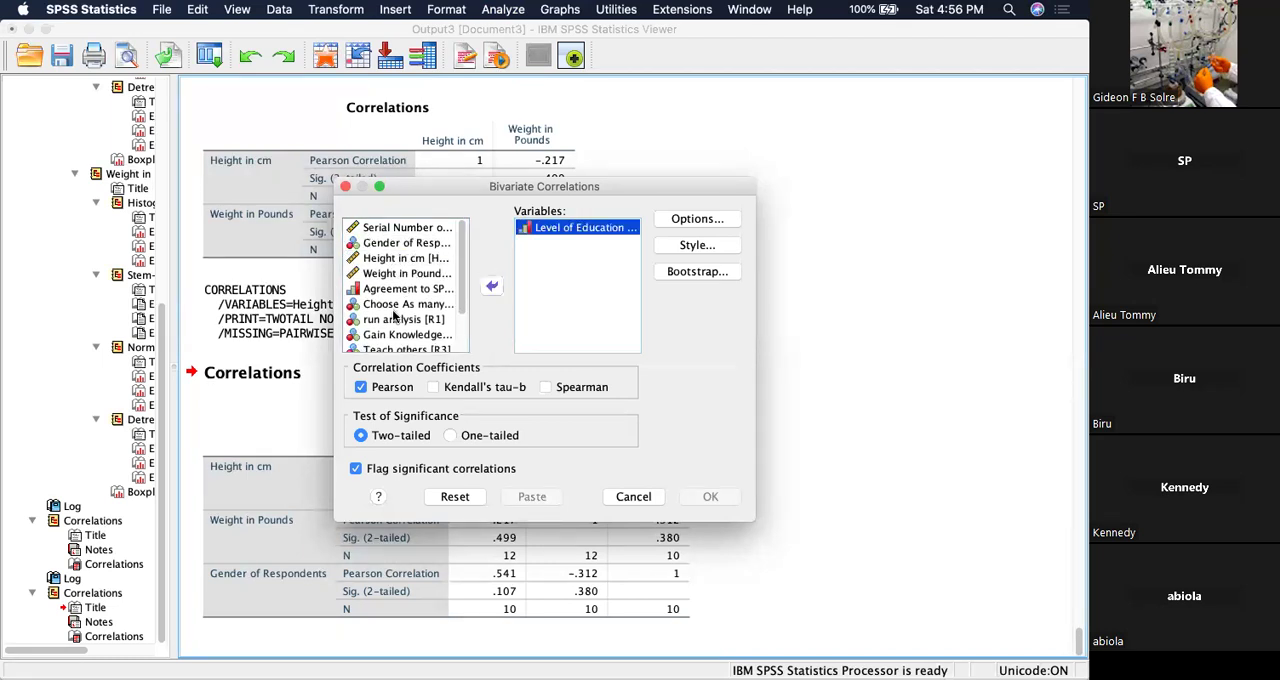
left_click(398, 288)
left_click(491, 286)
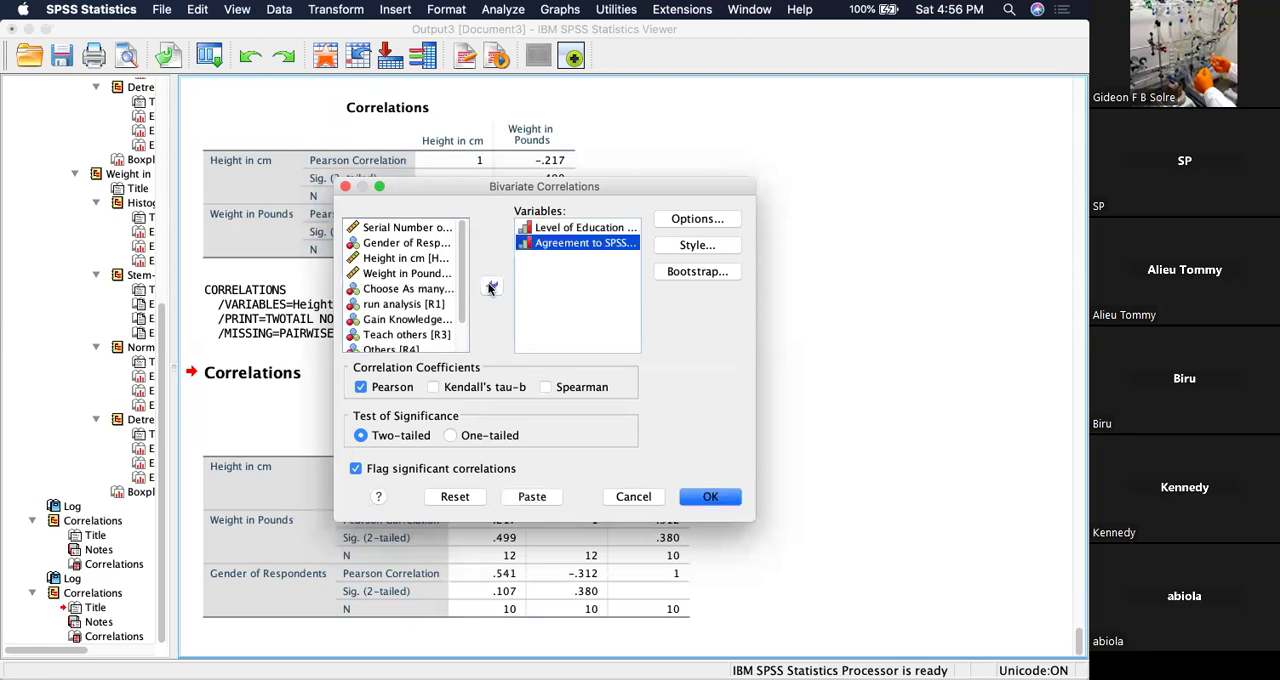
left_click(546, 388)
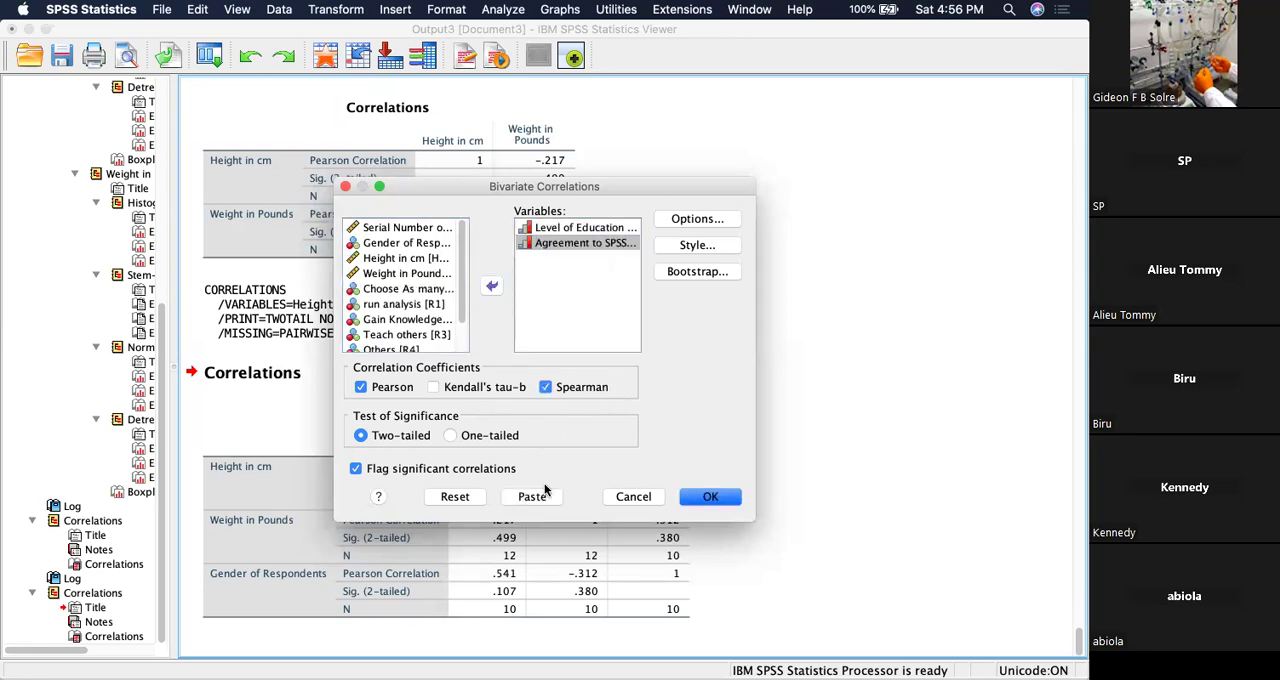
left_click(700, 497)
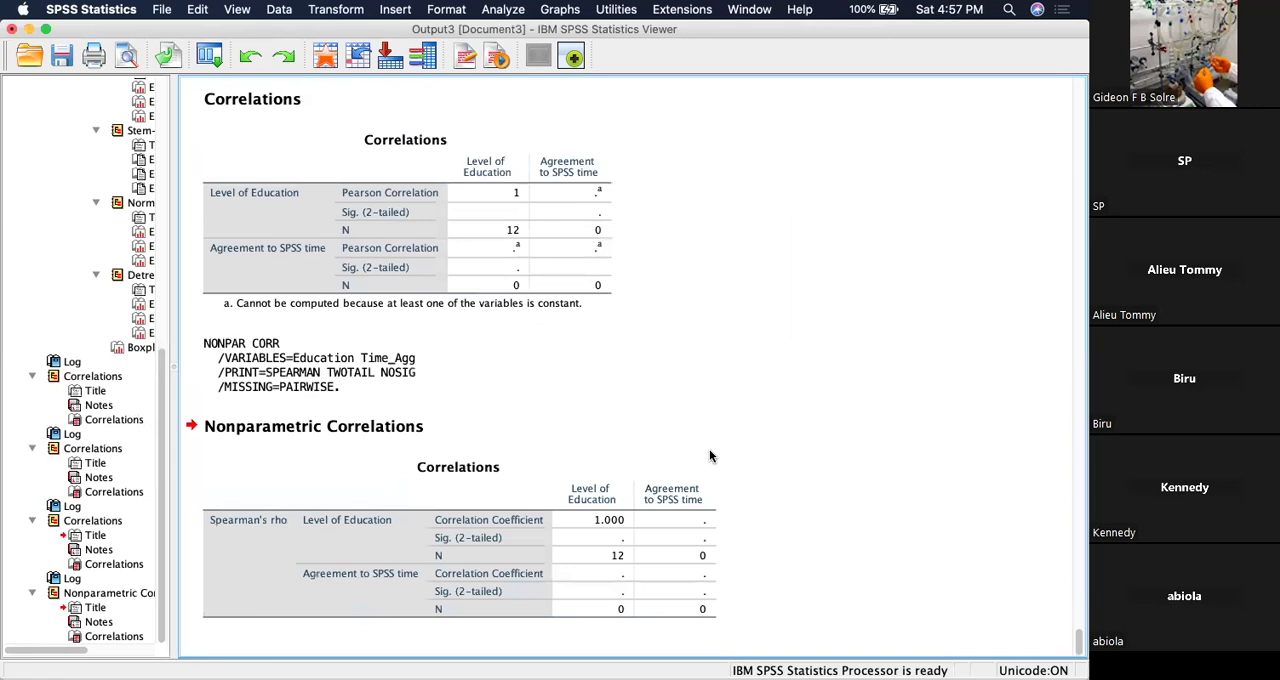
left_click(490, 572)
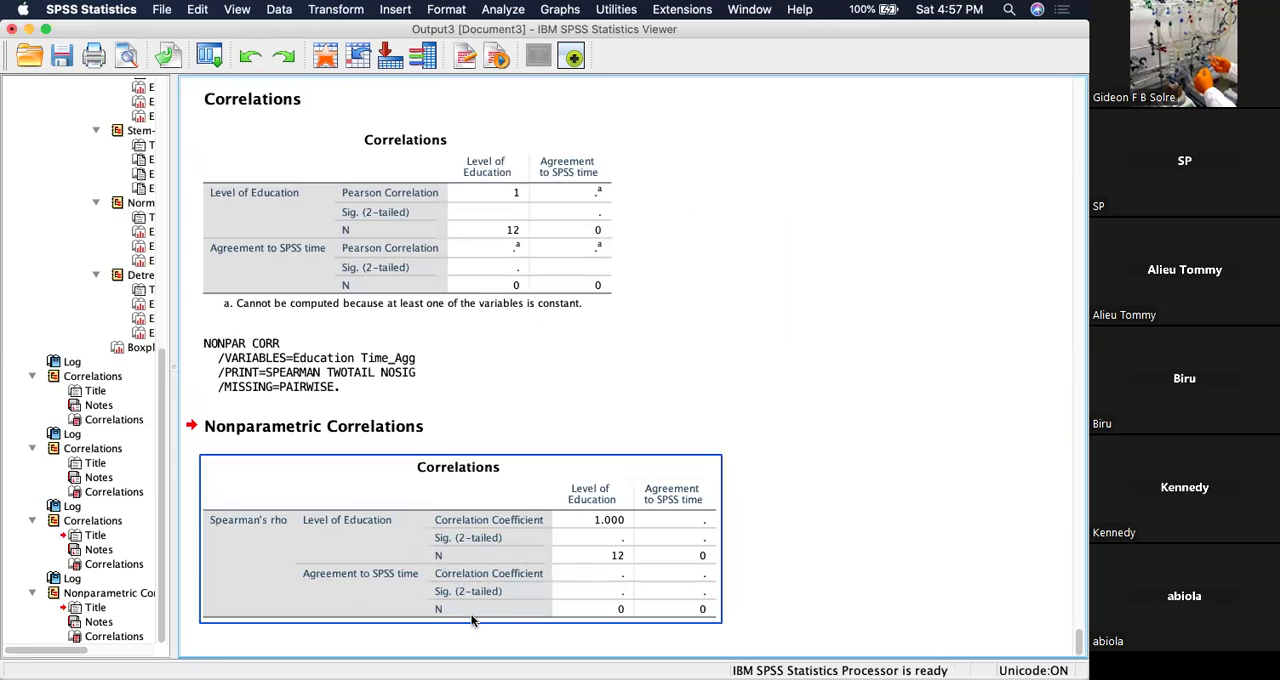
left_click(762, 517)
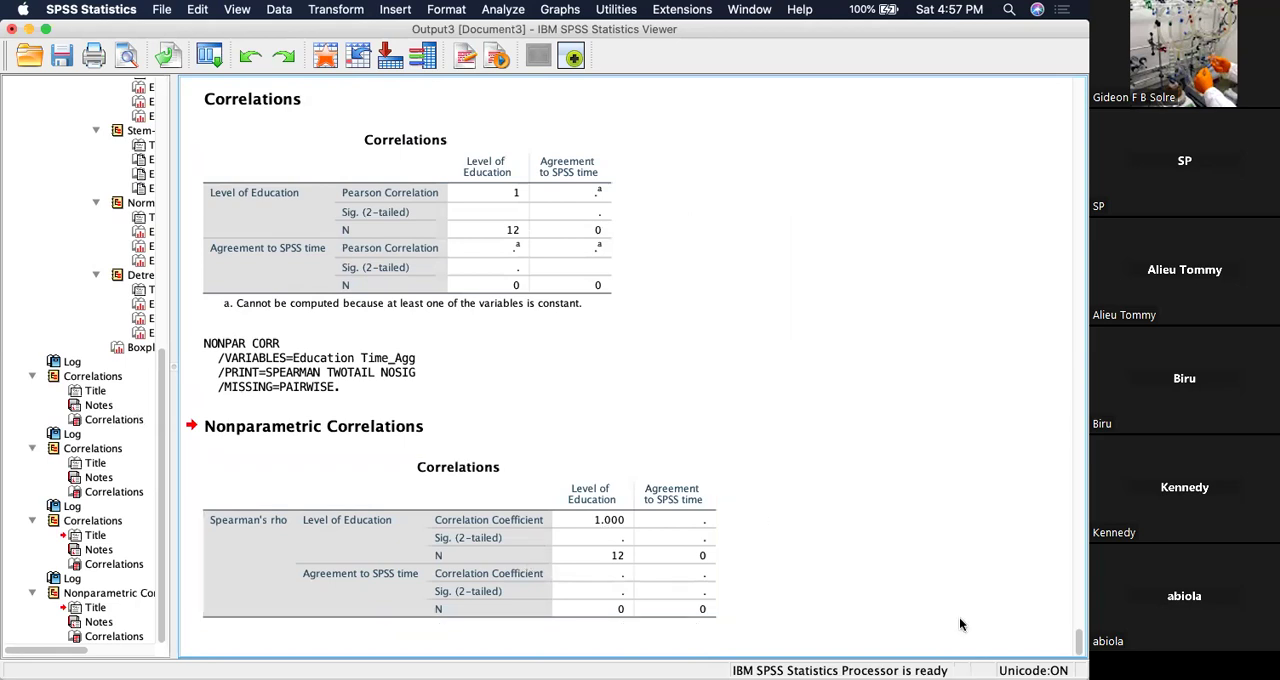
Close the Output3 viewer window without saving its contents.
left_click(268, 216)
left_click(520, 373)
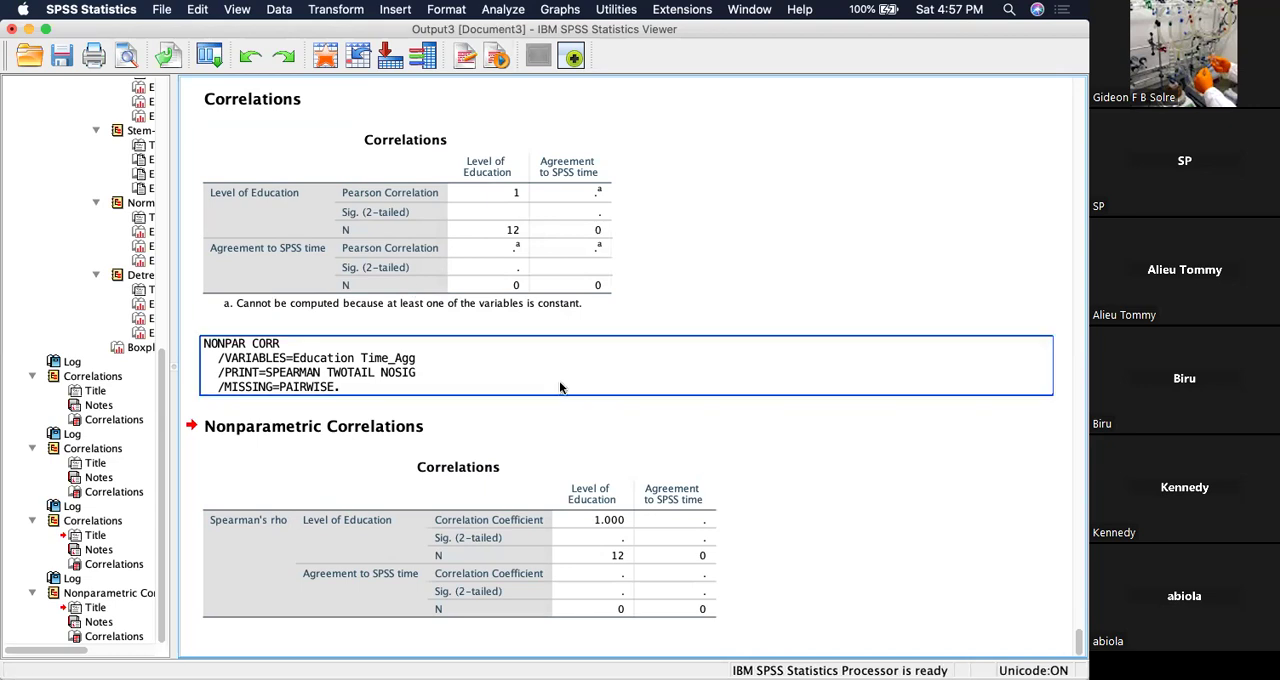
left_click(12, 29)
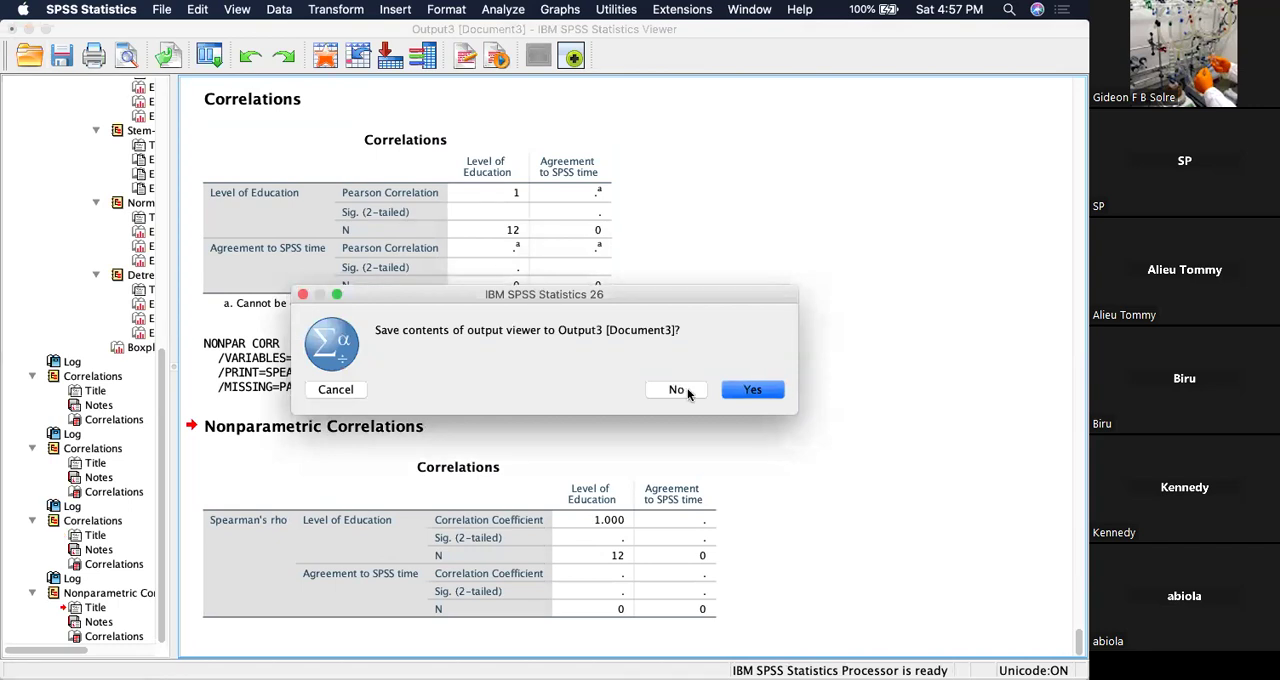
left_click(688, 393)
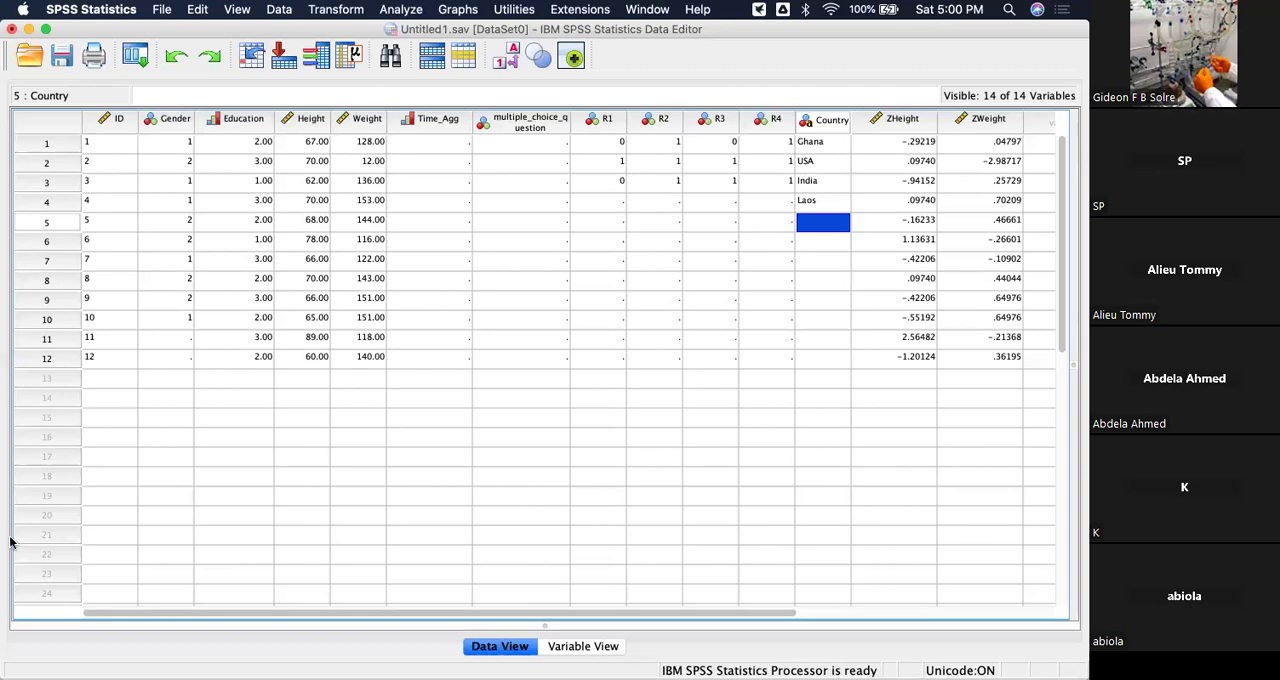
mouse_move(12, 590)
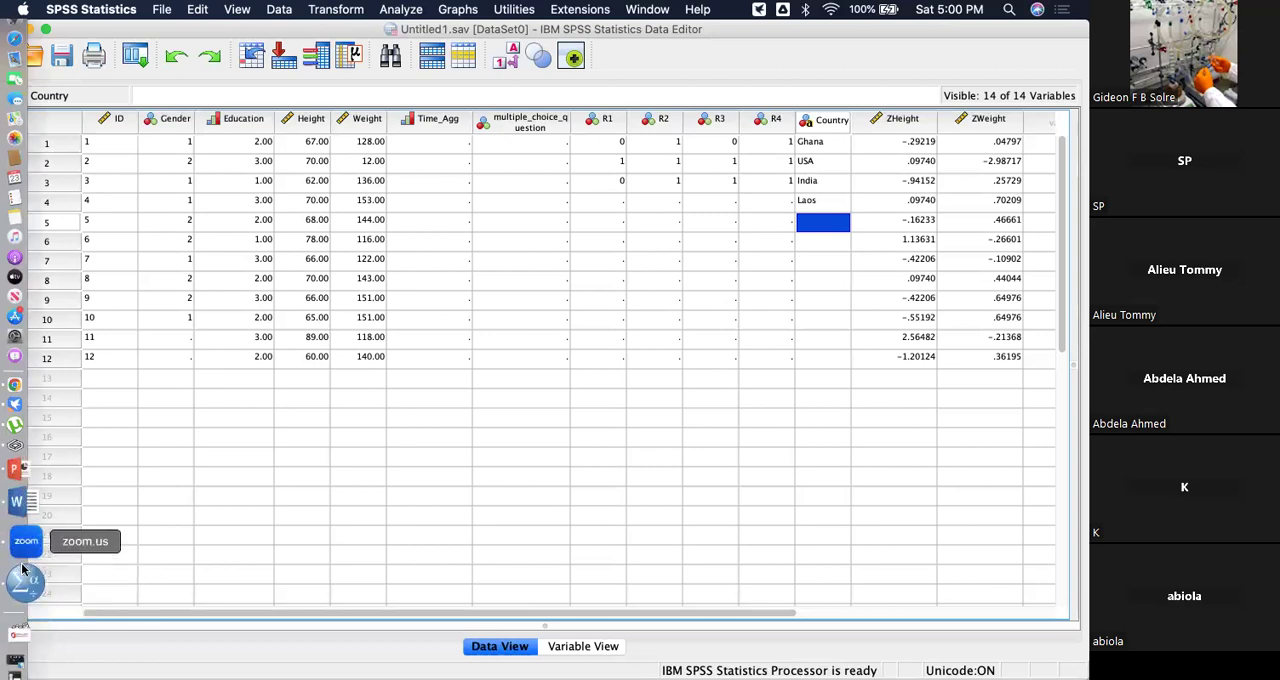
right_click(25, 568)
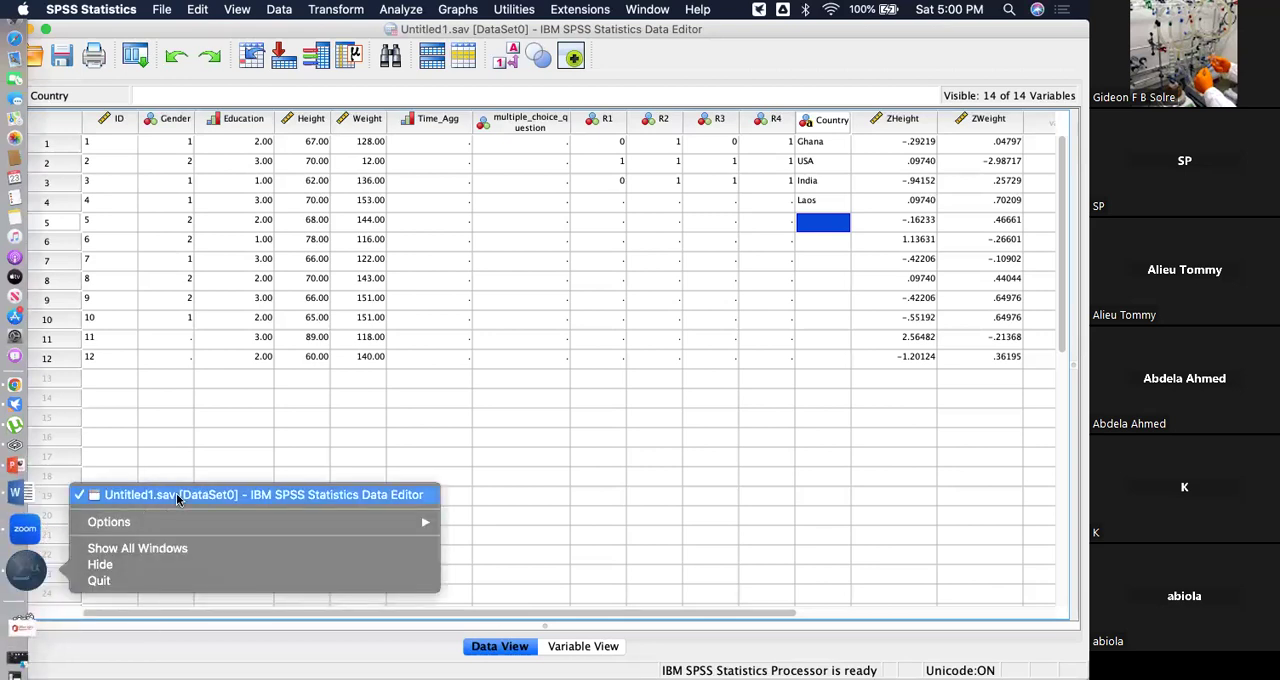
left_click(539, 348)
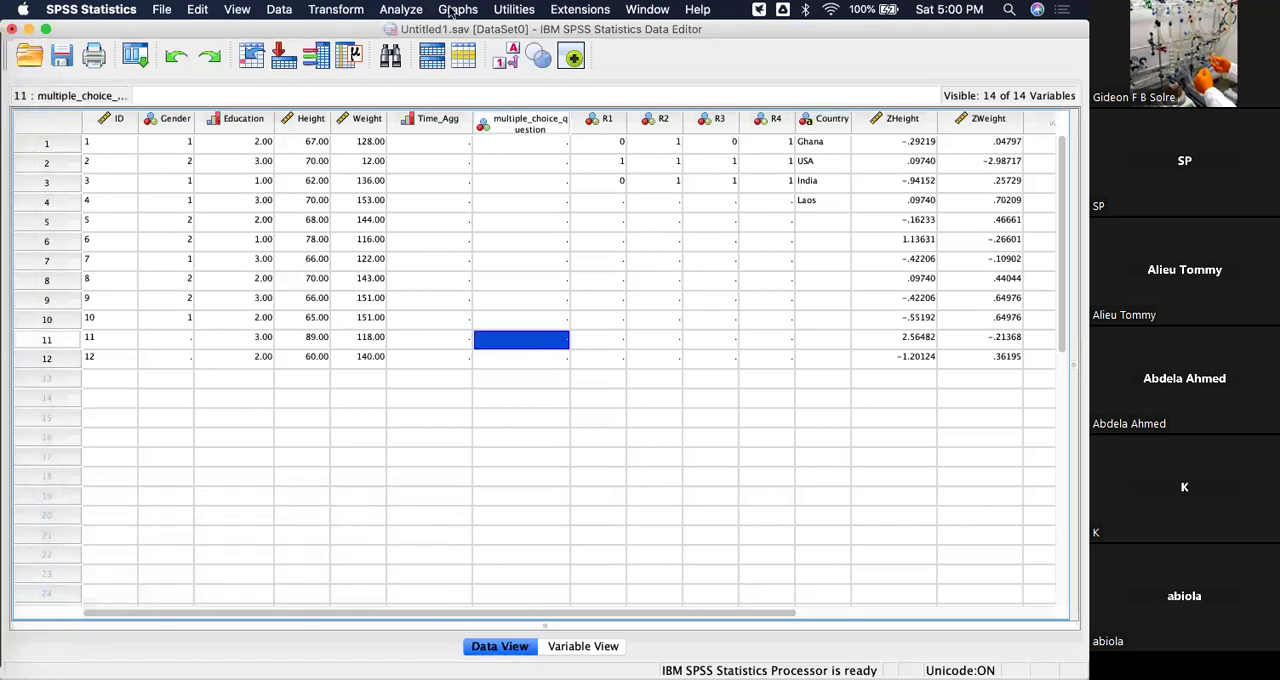
Remove Level of Education and Agreement to SPSS time from the variables of the bivariate correlation.
left_click(397, 9)
mouse_move(494, 159)
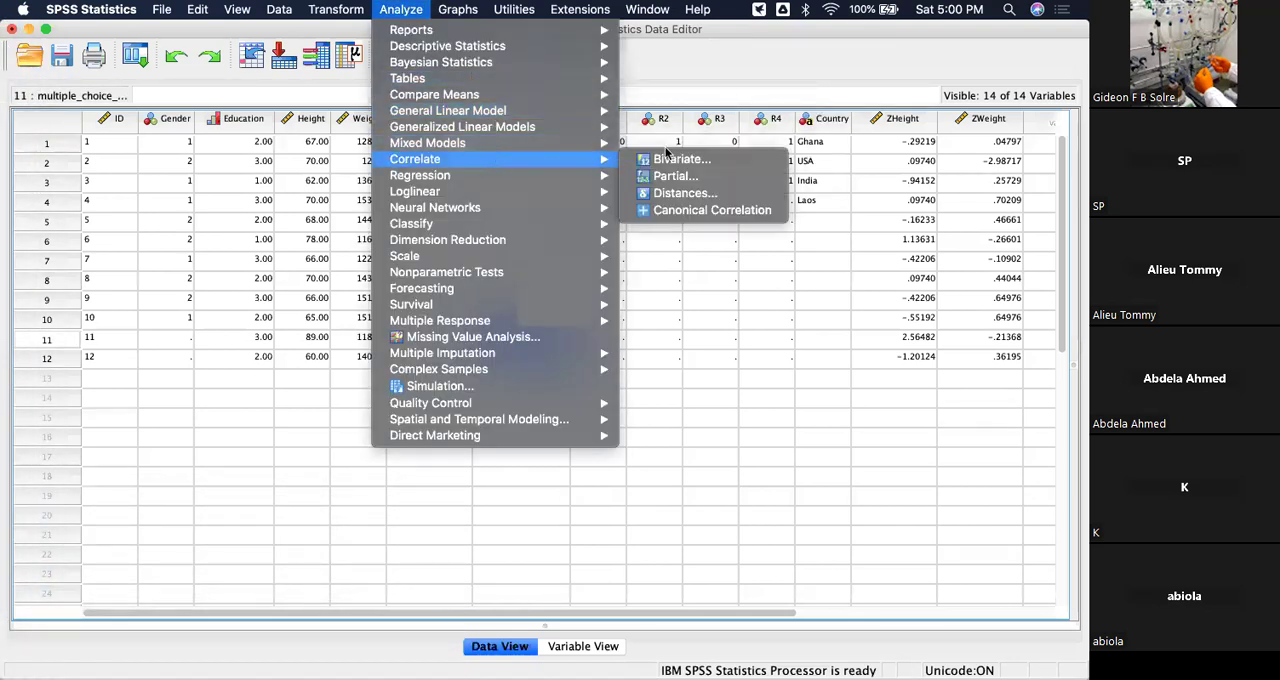
left_click(683, 162)
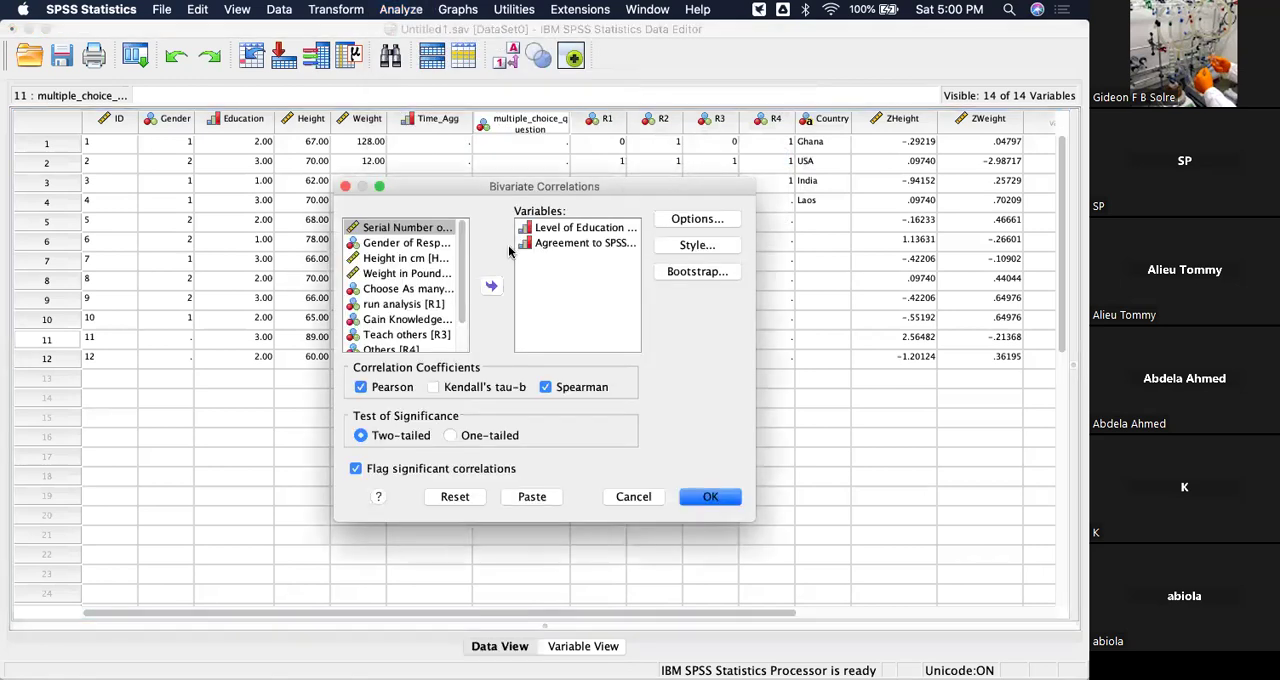
left_click(566, 230)
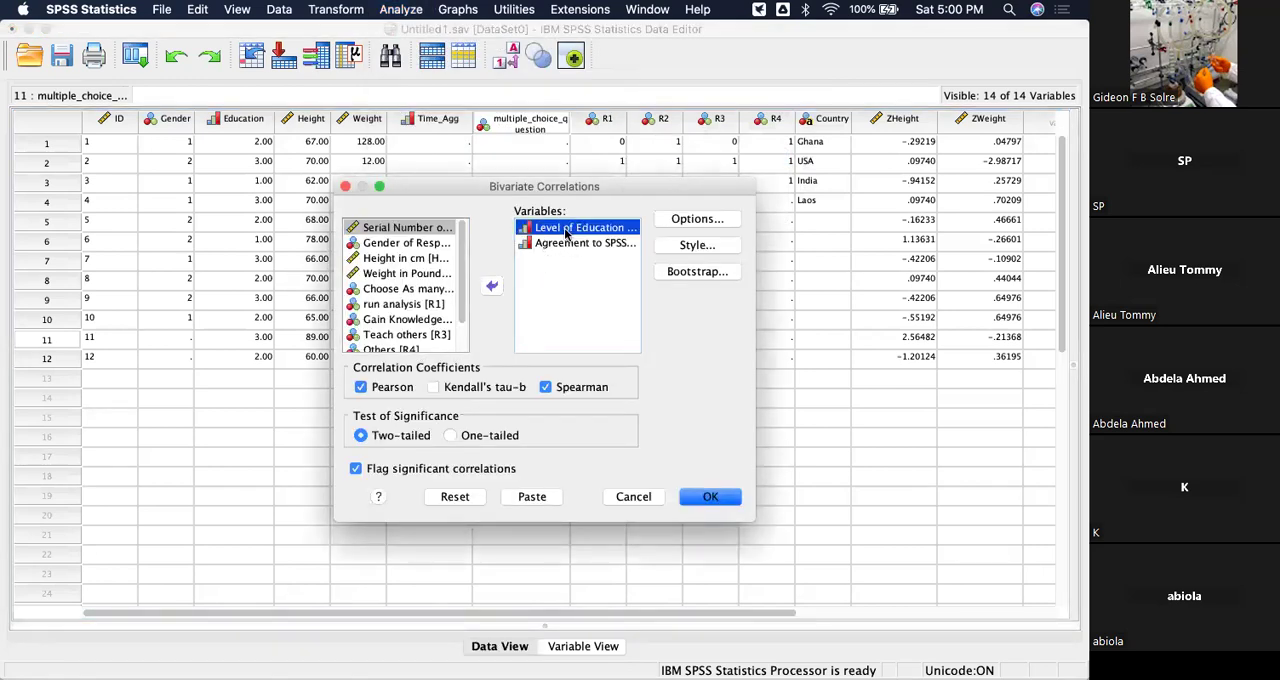
left_click(566, 243, "shift")
left_click(491, 285)
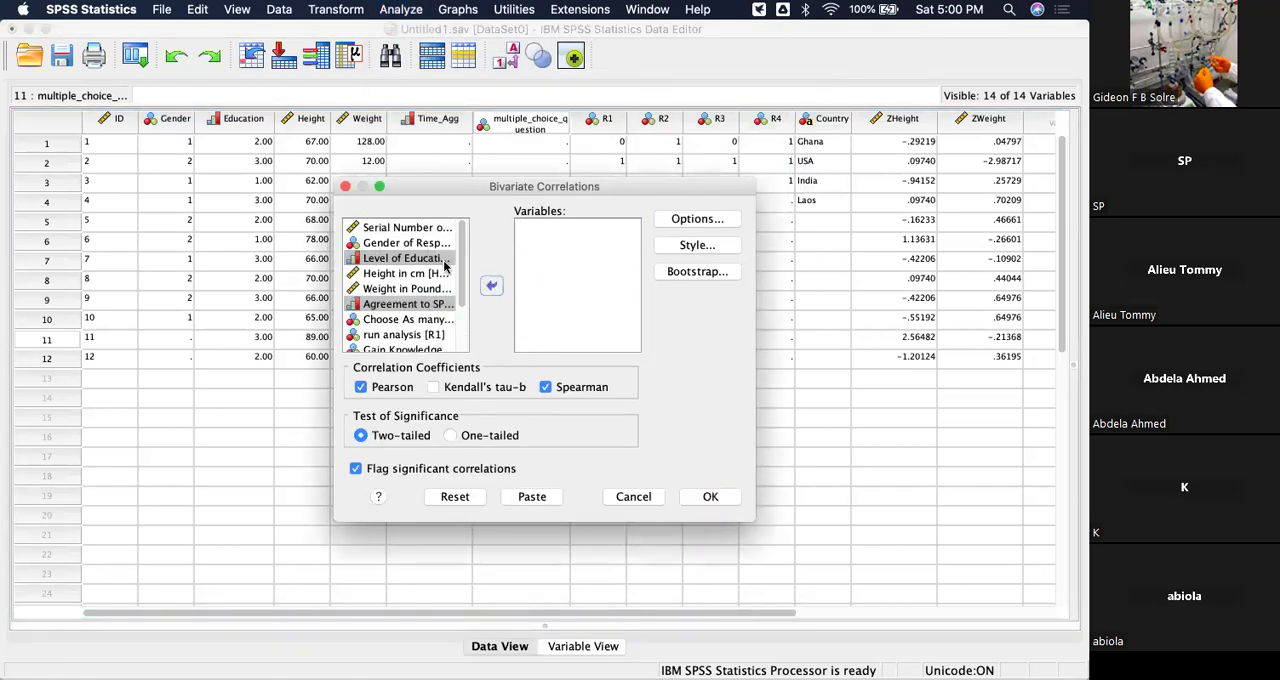
Run the bivariate correlation on Height in cm and Weight in Pounds with Pearson and Spearman coefficients.
left_click(401, 273)
left_click(401, 288, "shift")
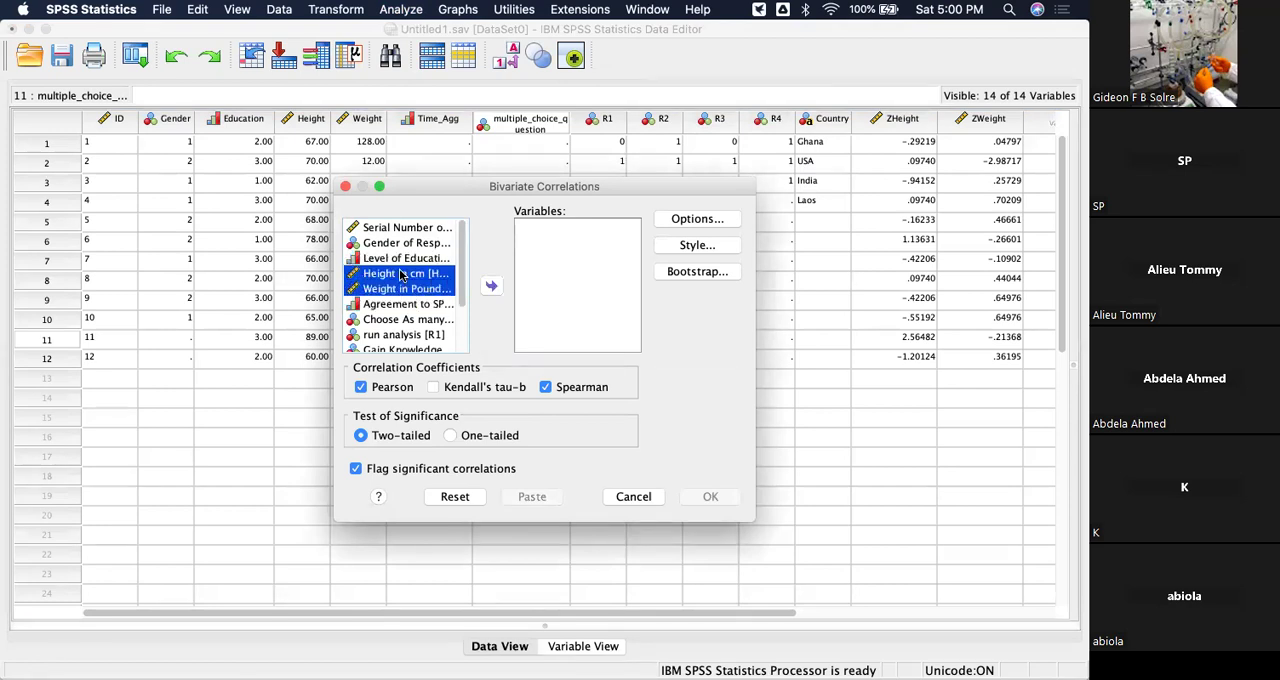
left_click(490, 287)
left_click(720, 497)
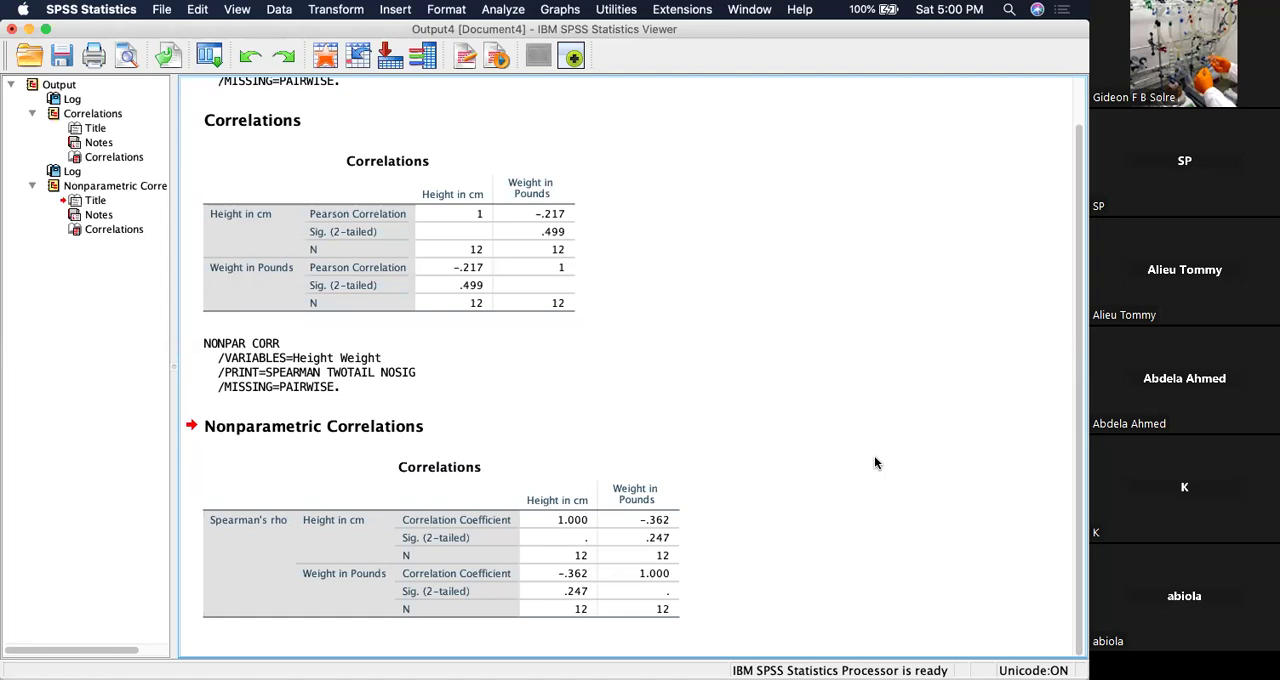
Examine the Spearman's rho coefficient and two-tailed significance between height and weight in the Nonparametric Correlations table.
left_click(481, 512)
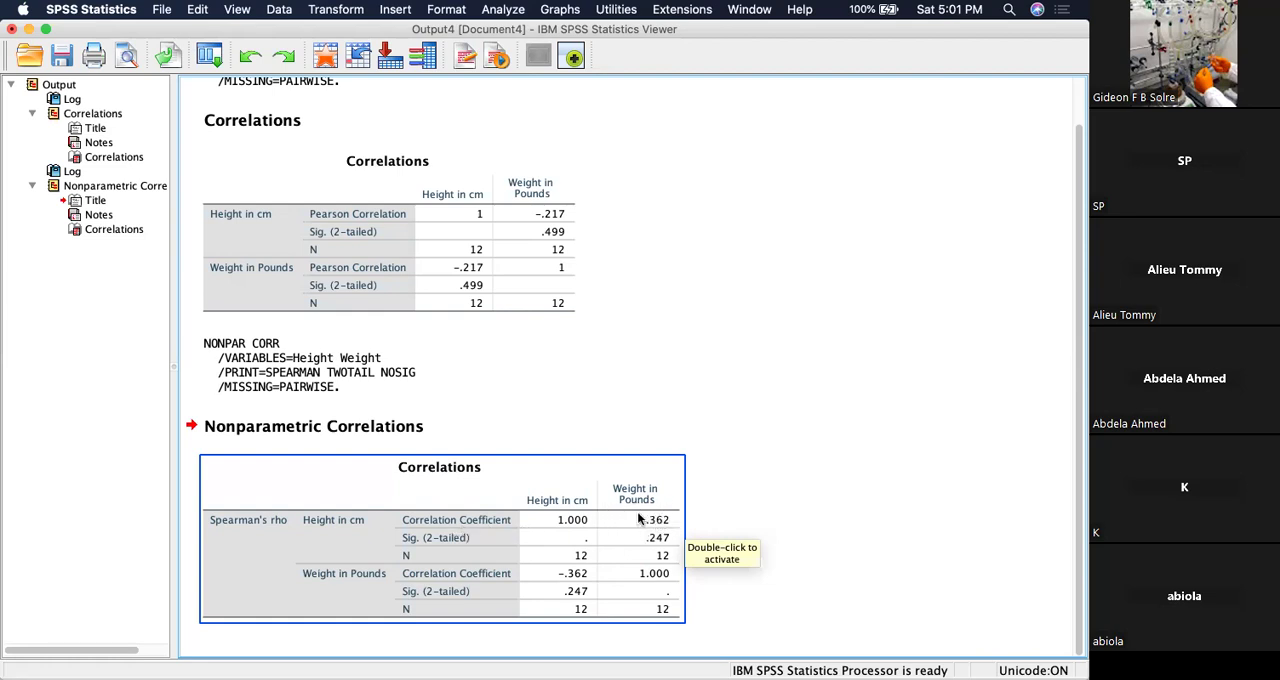
left_click(555, 450)
left_click(667, 525)
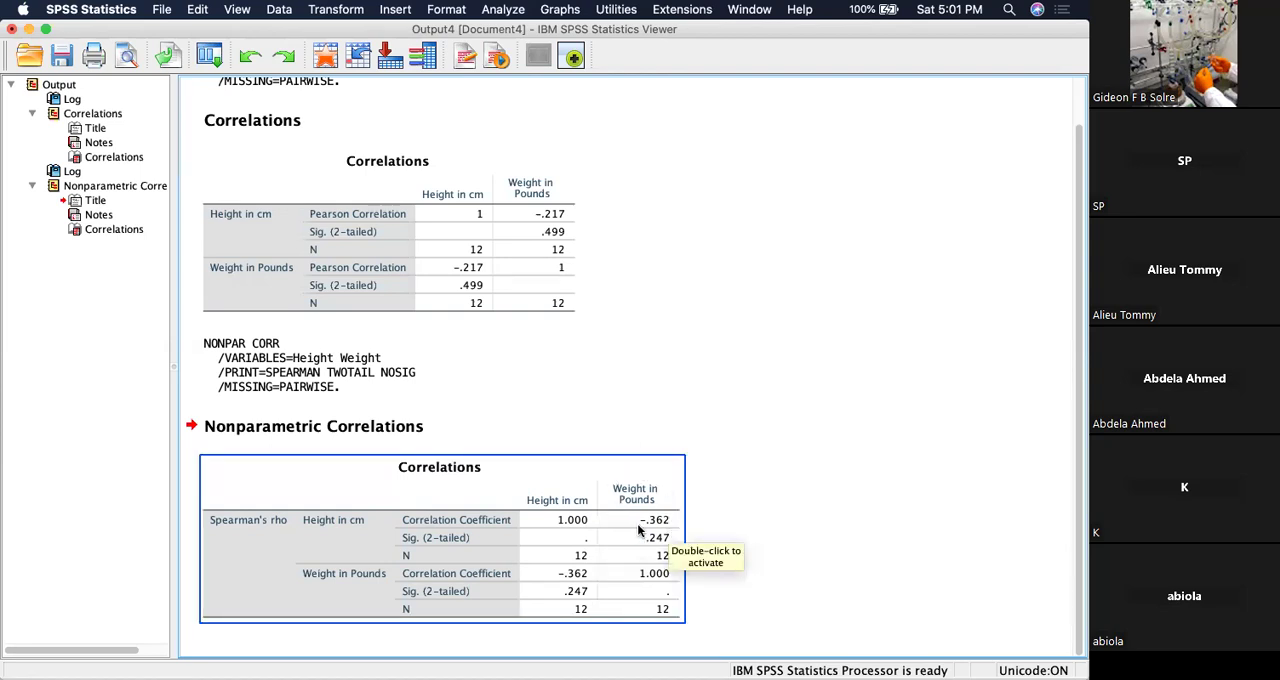
left_click(656, 420)
left_click(530, 539)
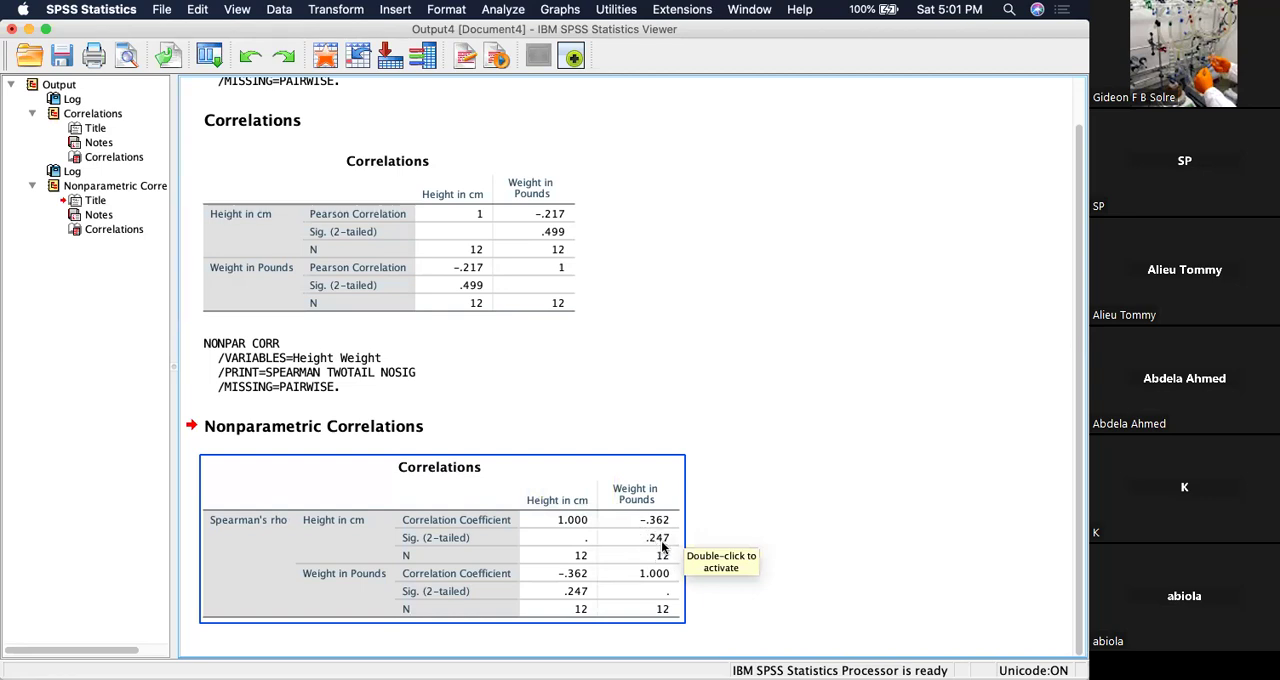
left_click(768, 536)
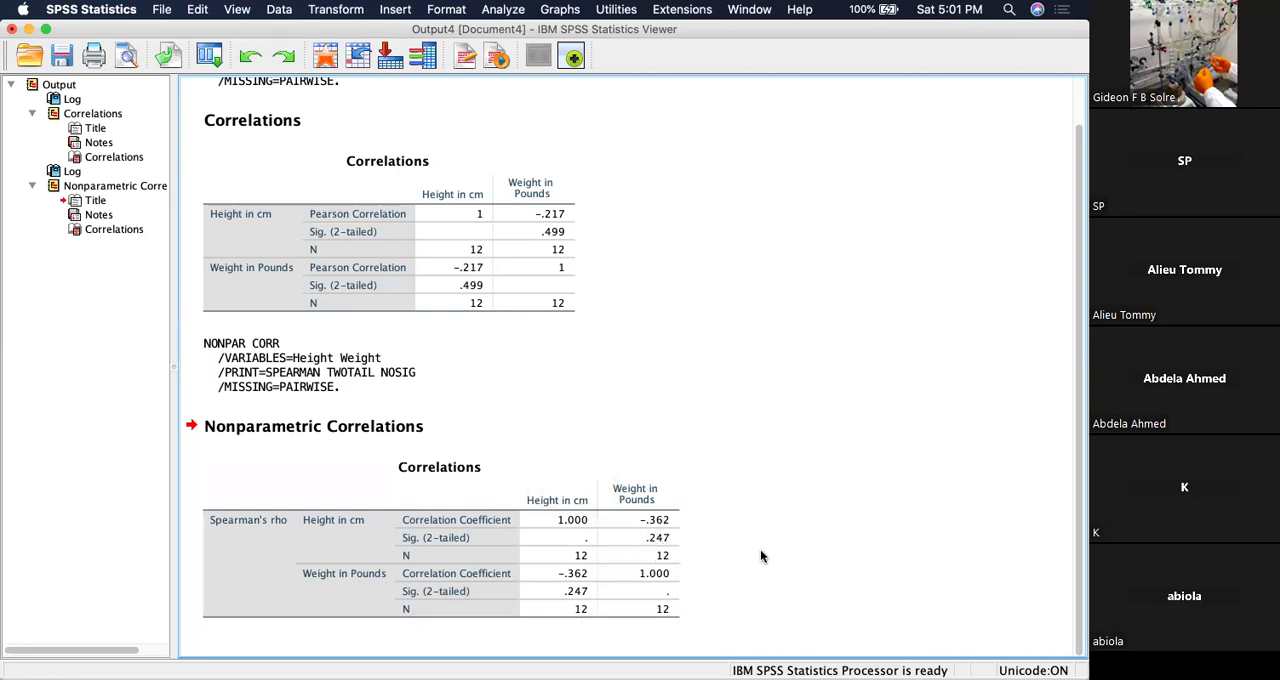